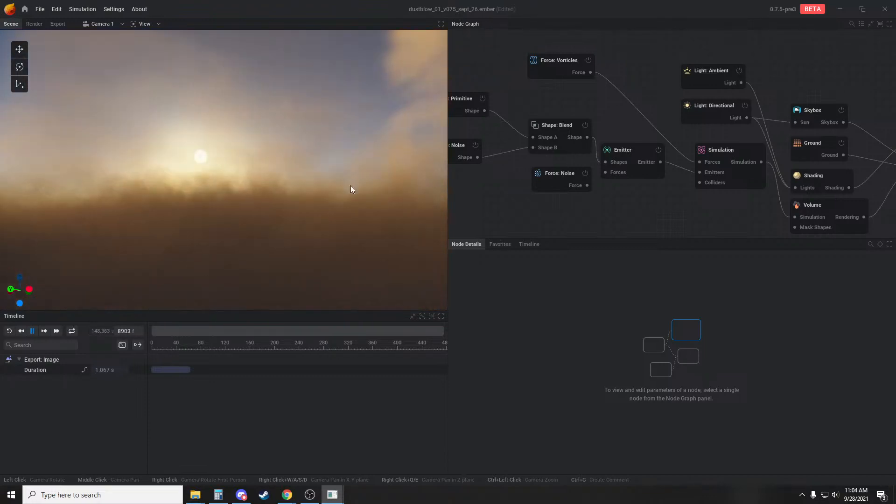
Review the settings of the Shape: Primitive and Shape: Blend nodes that define the dust emitter's volume
drag(293, 251, 264, 232)
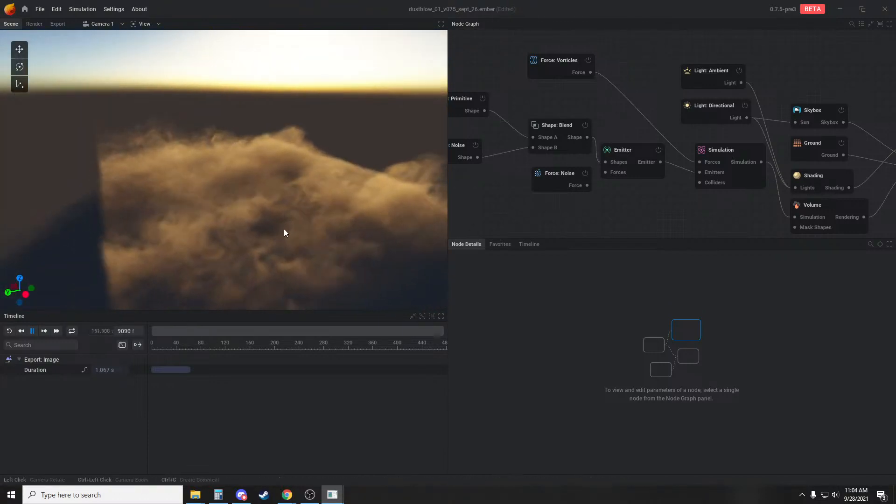
middle_drag(470, 118, 530, 139)
click(516, 127)
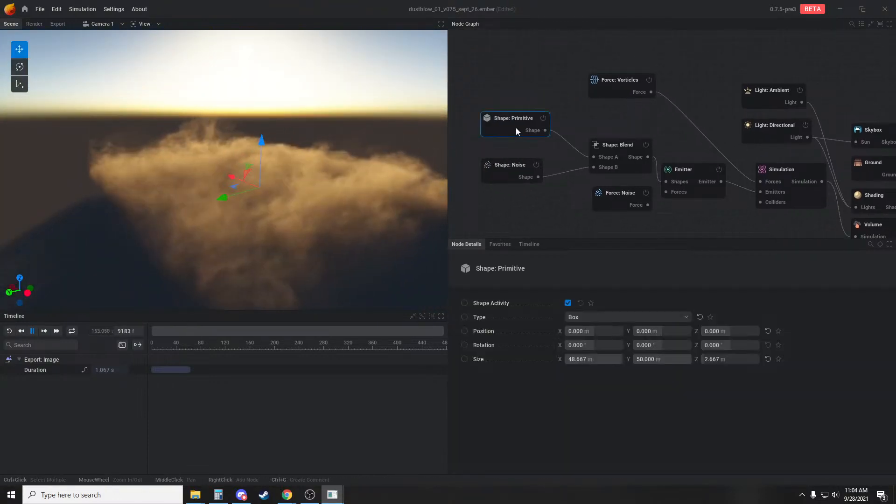
click(603, 156)
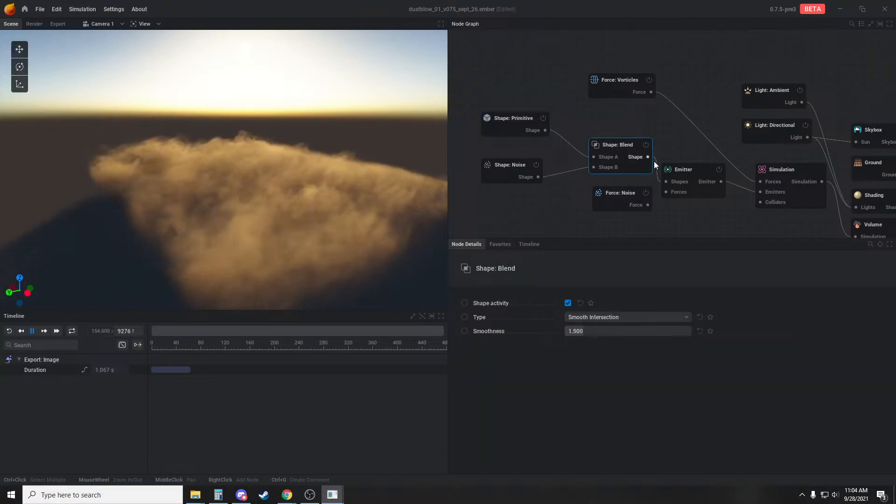
Turn on Show emitter in the visual settings of the dust project's Emitter node
click(667, 171)
click(611, 290)
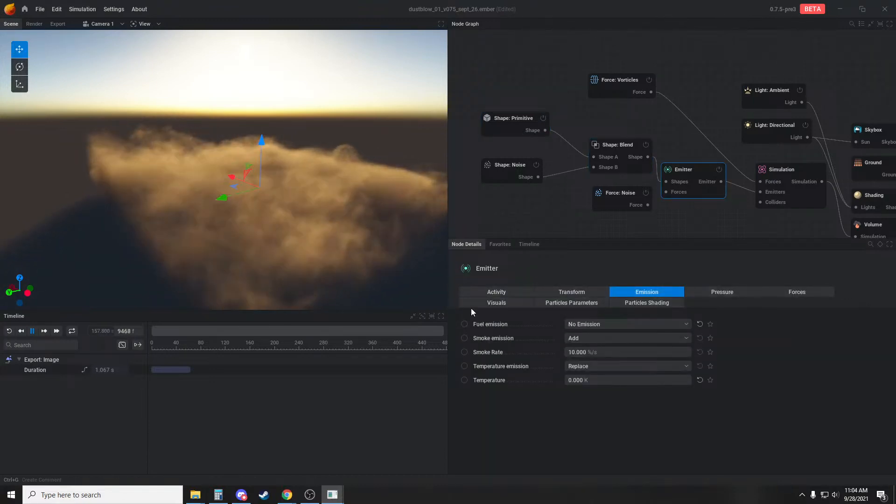
click(488, 303)
click(567, 324)
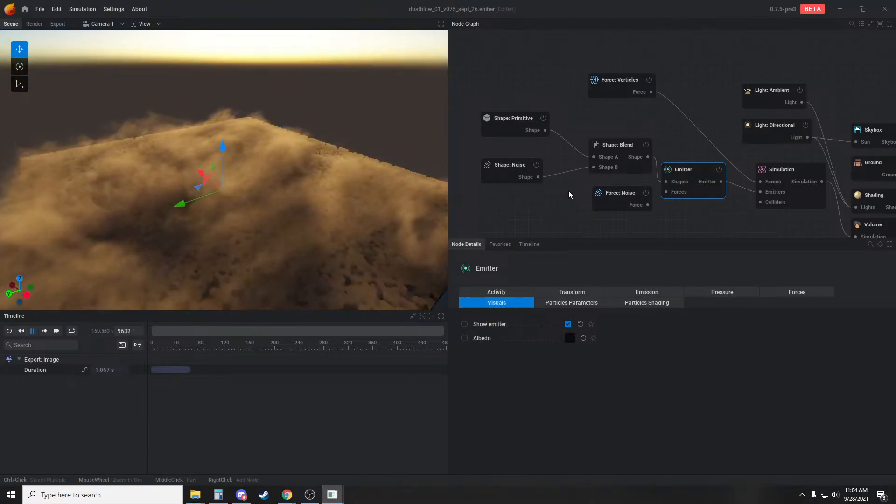
Review the Emission and Pressure settings of the Emitter node
middle_drag(533, 191, 515, 179)
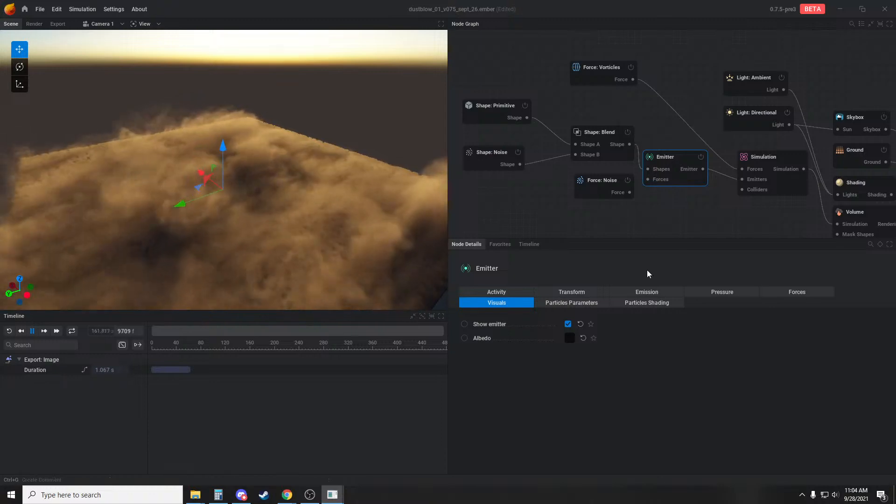
click(647, 291)
click(715, 293)
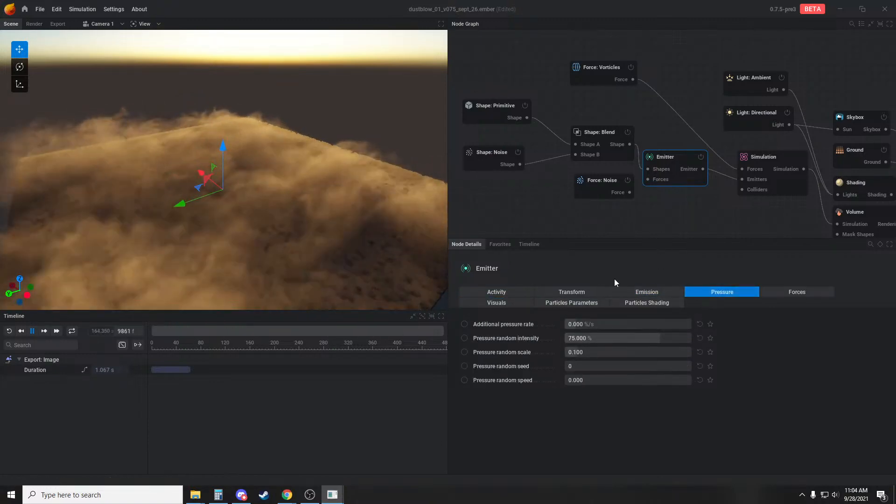
Examine the Force: Vorticles node and its vorticle display in the scene, and inspect the dust with nothing selected
middle_drag(653, 234, 604, 234)
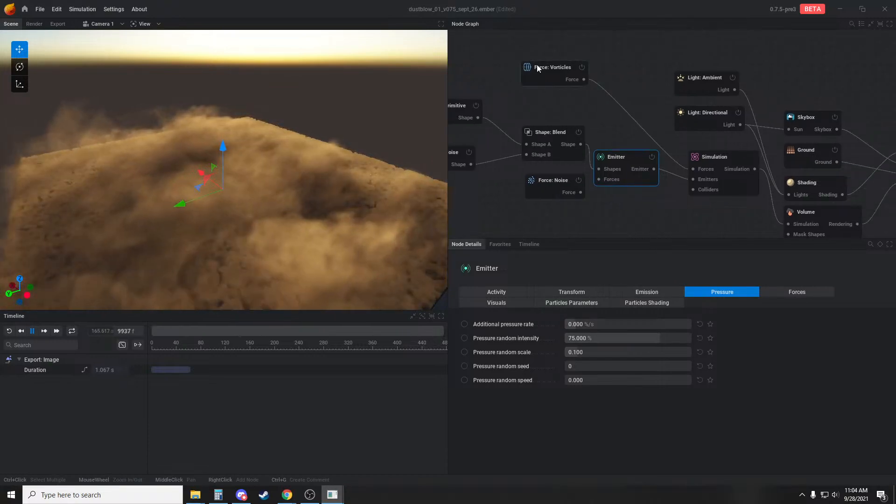
drag(538, 72, 556, 75)
drag(327, 210, 308, 212)
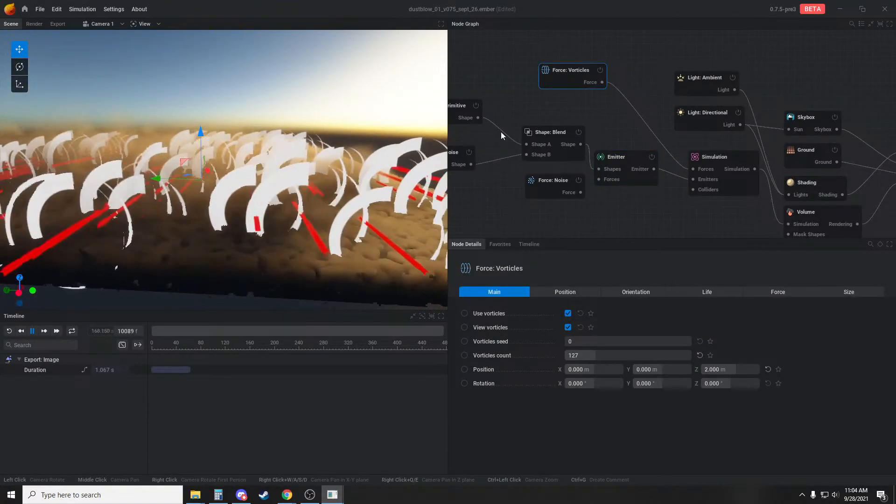
middle_drag(240, 163, 283, 159)
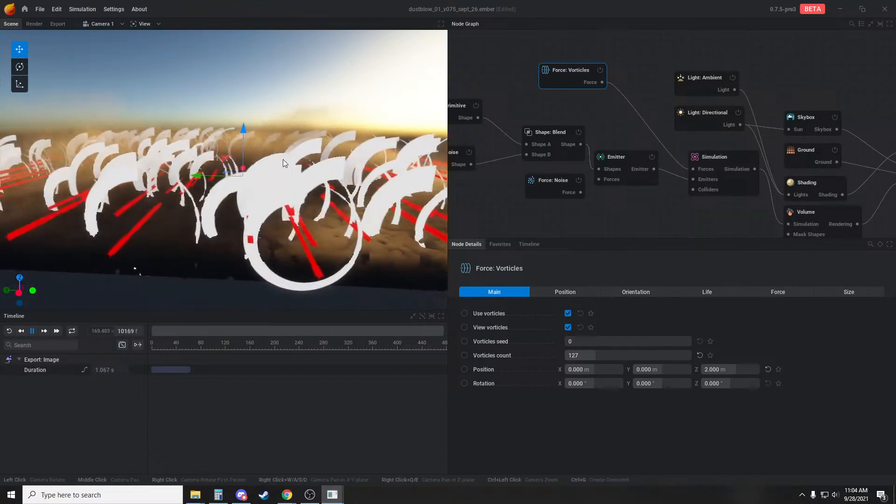
scroll(283, 158, down, 3)
scroll(285, 135, up, 2)
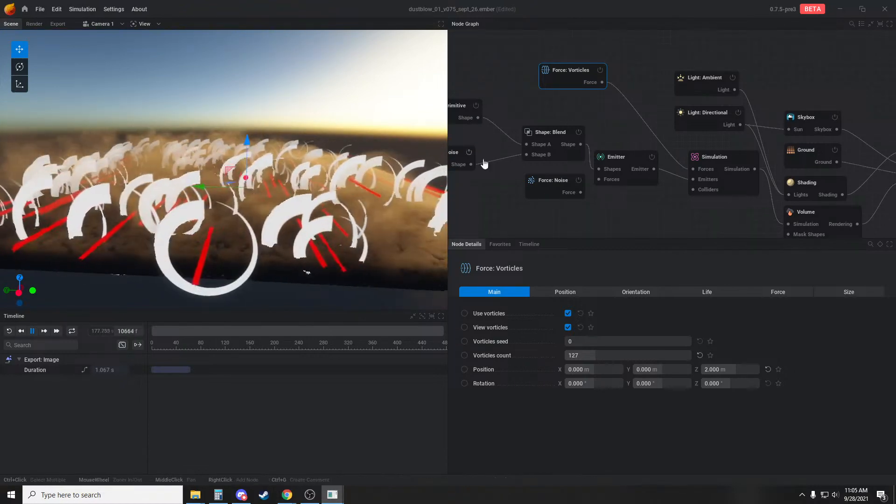
click(512, 97)
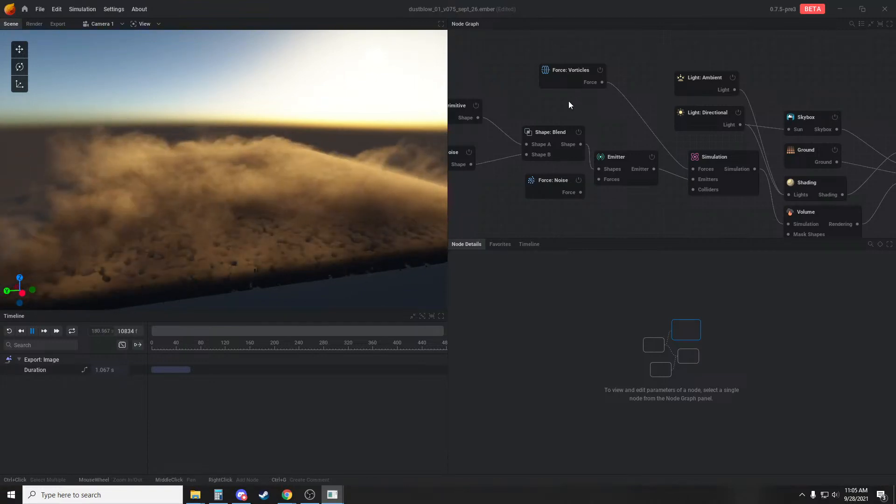
mouse_move(326, 189)
mouse_down()
mouse_move(384, 182)
mouse_move(298, 196)
mouse_move(310, 202)
mouse_move(320, 181)
mouse_move(306, 164)
mouse_move(308, 187)
mouse_up()
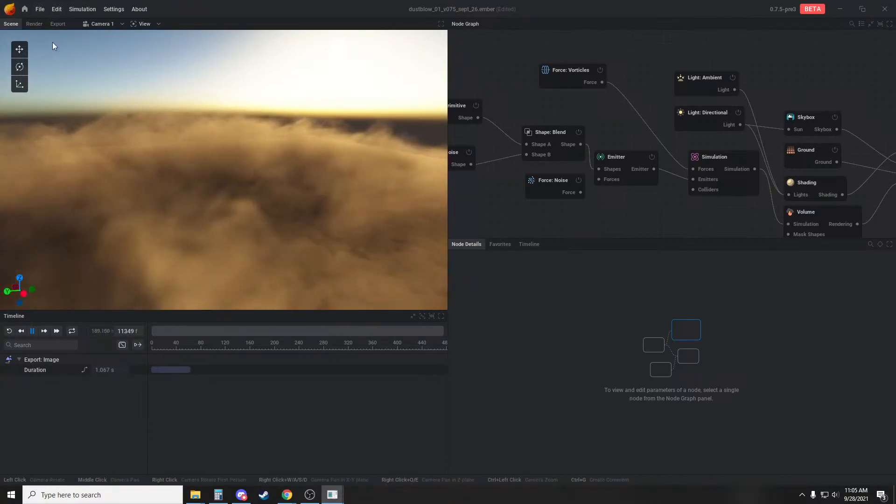
Start a new project, discarding the unsaved changes to the dust scene
click(40, 9)
click(42, 27)
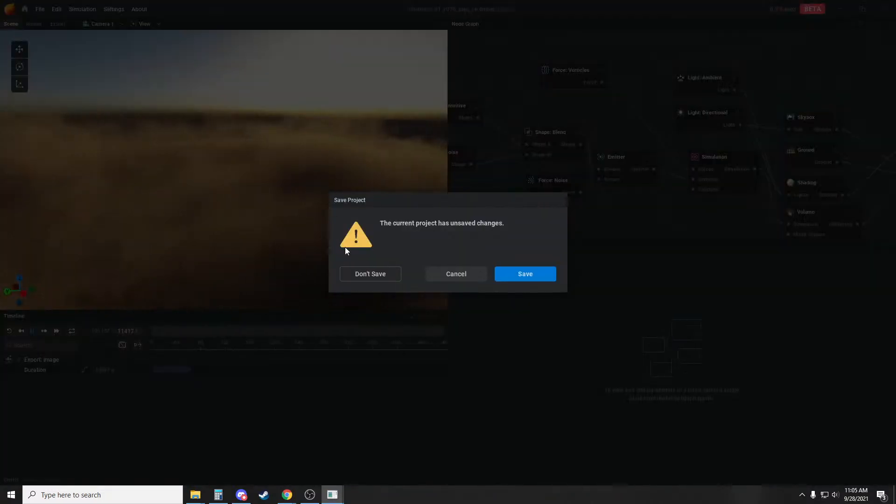
click(378, 277)
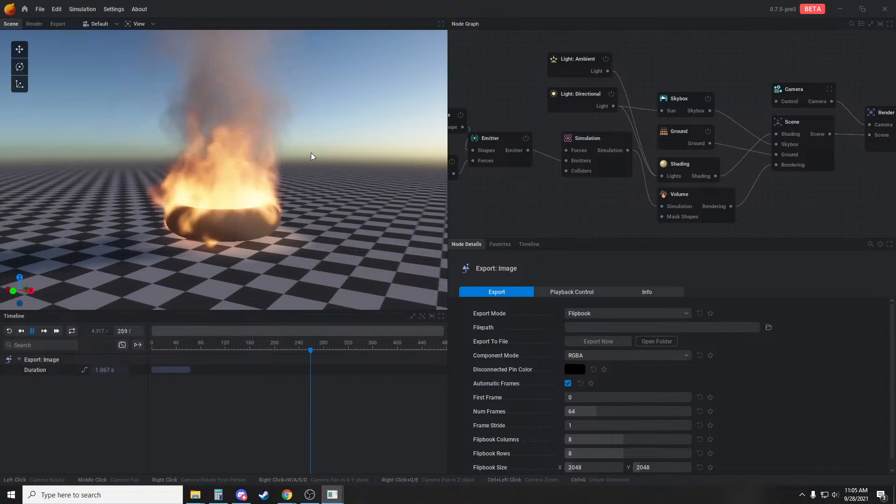
Try the Semi Lagrangian advection method on the Simulation node of the default fire
drag(341, 147, 341, 176)
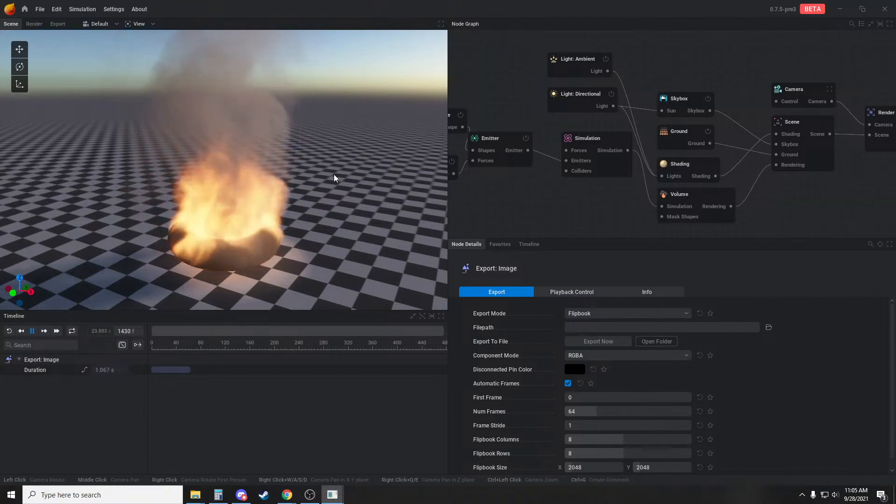
drag(273, 147, 274, 165)
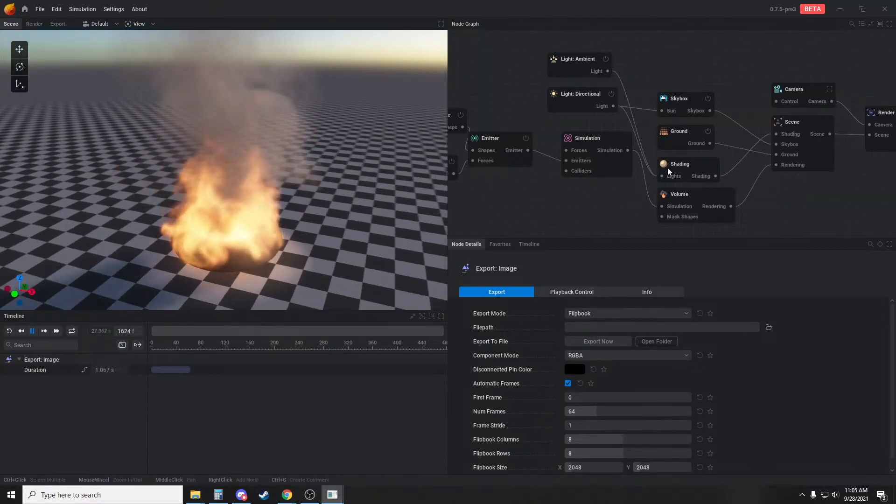
click(598, 143)
click(570, 292)
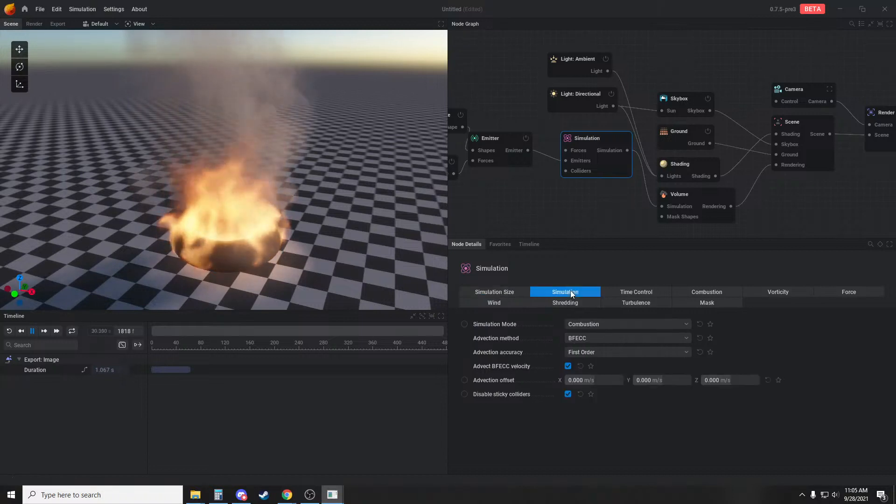
click(626, 342)
click(598, 356)
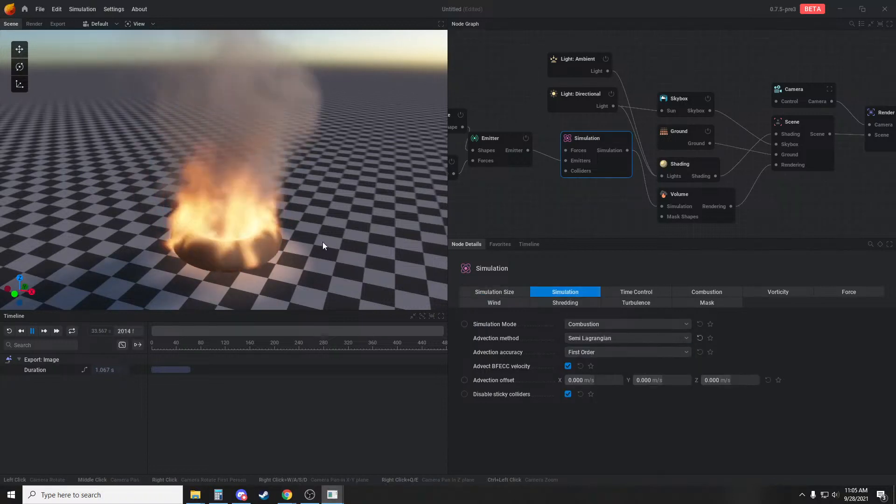
Examine the flame and smoke detail with Semi Lagrangian advection from several angles and distances, pausing and resuming the simulation
drag(323, 241, 271, 186)
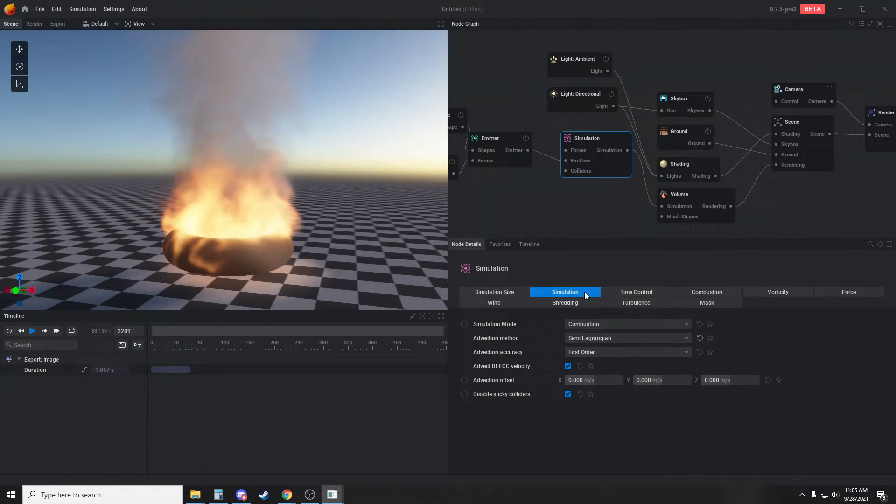
key(space)
drag(280, 158, 279, 185)
scroll(292, 186, down, 1)
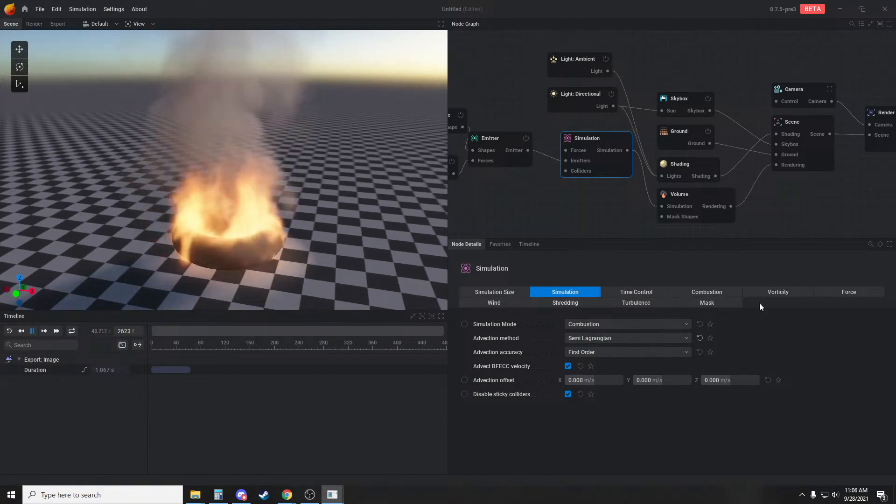
drag(336, 252, 301, 181)
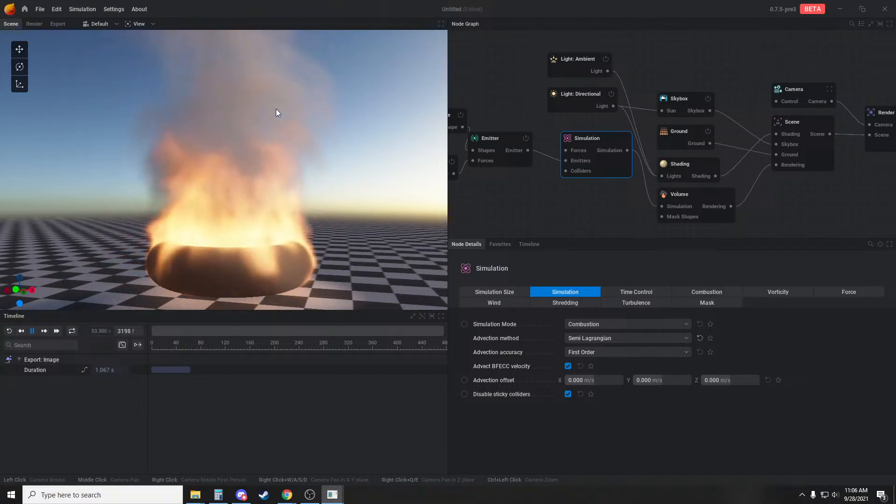
drag(326, 225, 325, 220)
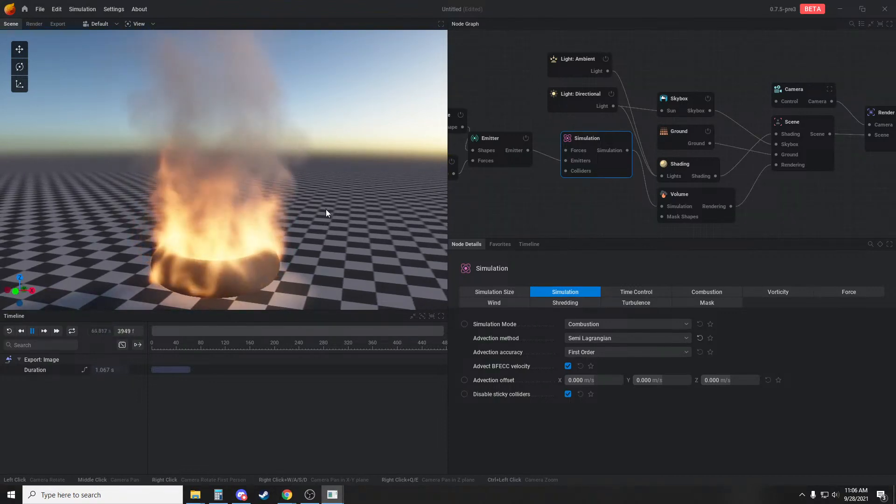
mouse_move(324, 212)
mouse_down()
mouse_move(320, 175)
mouse_move(327, 206)
mouse_up()
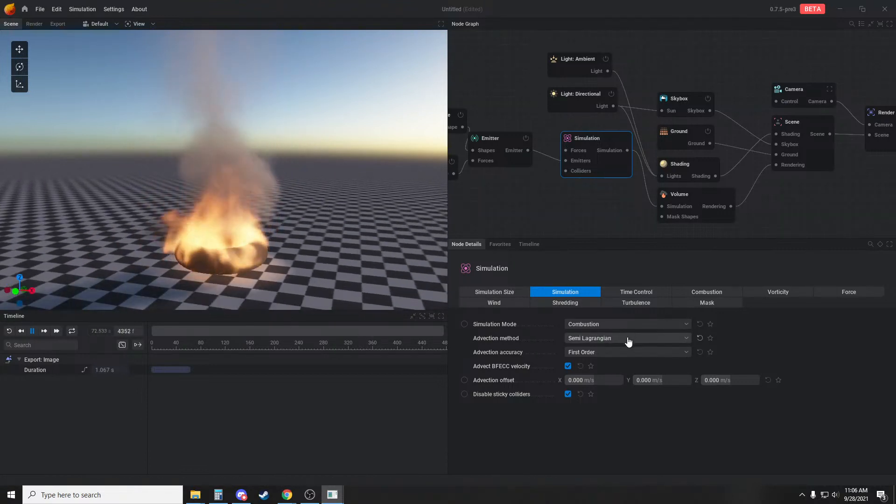
scroll(262, 261, up, 3)
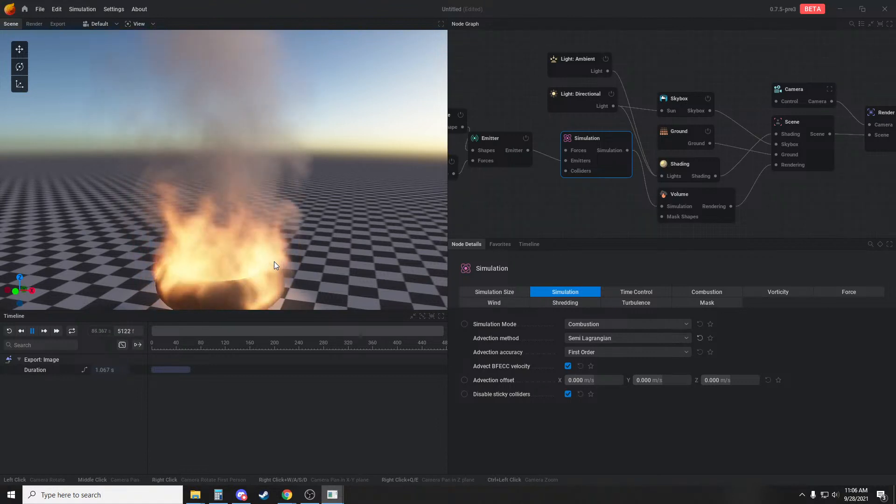
Try a vorticity intensity of 44.333% on the Simulation node and inspect the fire
click(771, 291)
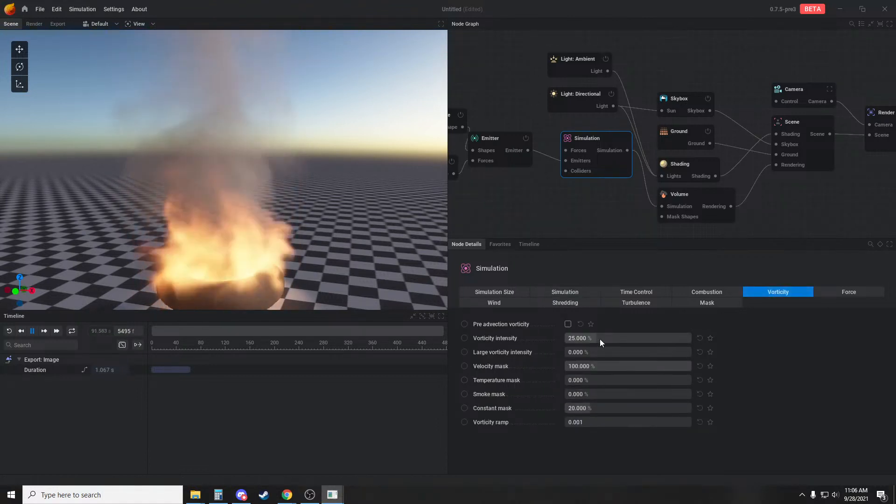
mouse_move(589, 338)
mouse_down()
mouse_move(566, 338)
mouse_move(626, 338)
mouse_move(600, 339)
mouse_up()
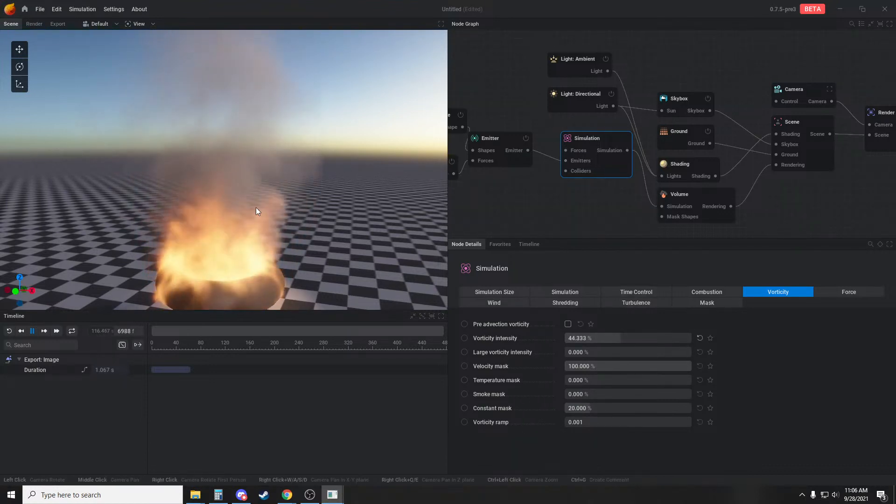
drag(256, 191, 189, 138)
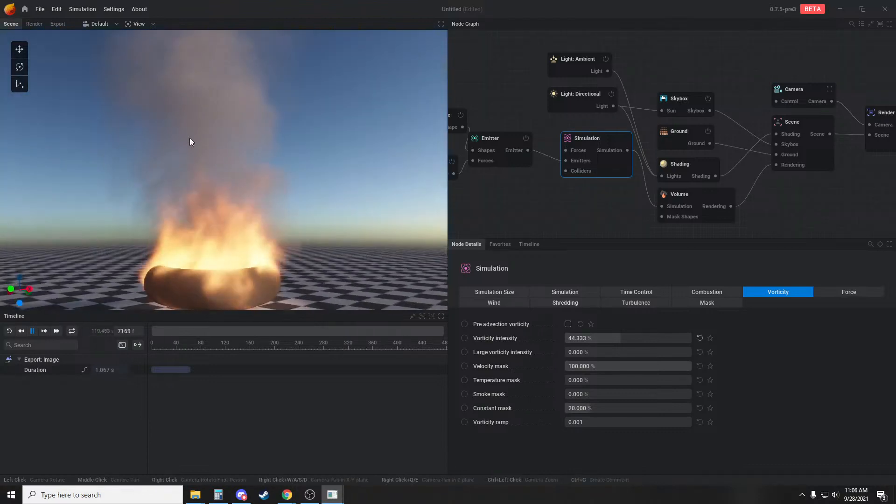
Set the Simulation node's advection method to BFECC and its vorticity intensity to 0%
click(572, 291)
click(606, 339)
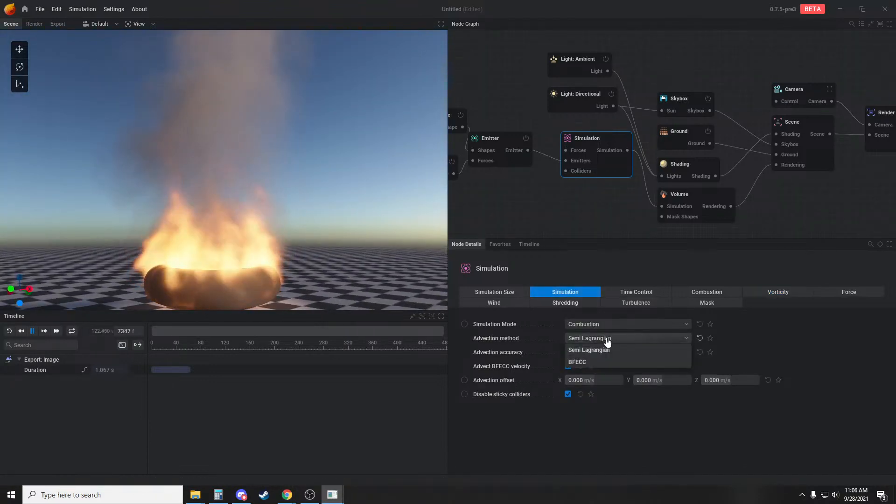
click(601, 364)
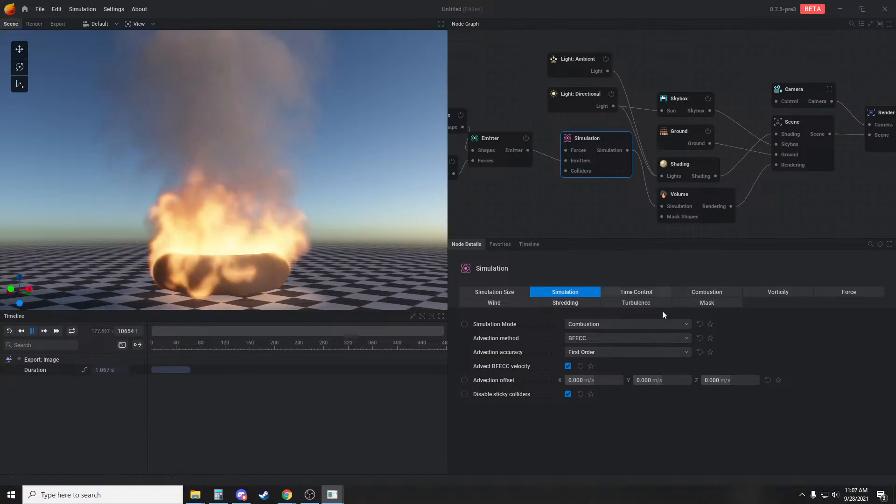
click(771, 289)
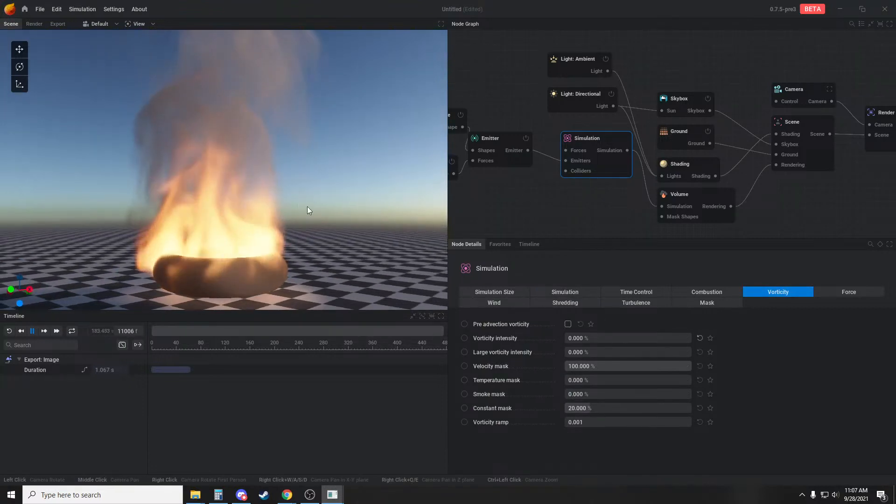
Set the Emitter's fuel emission to No Emission and inspect the rising smoke column
click(501, 142)
click(644, 289)
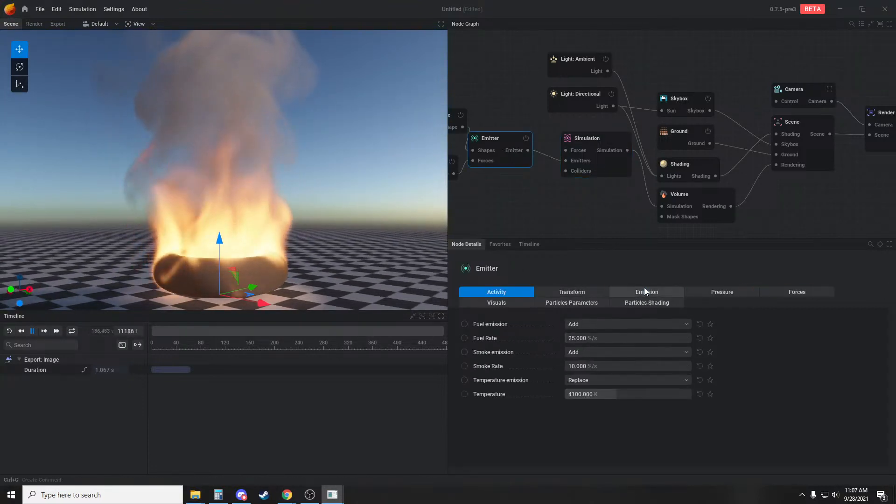
click(619, 324)
click(586, 333)
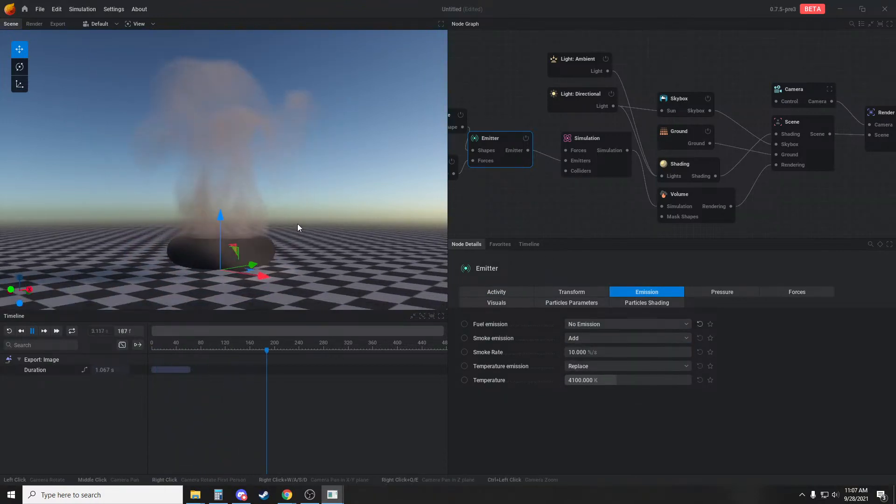
drag(293, 229, 292, 206)
mouse_move(309, 187)
middle_down()
mouse_move(310, 203)
mouse_move(306, 196)
middle_up()
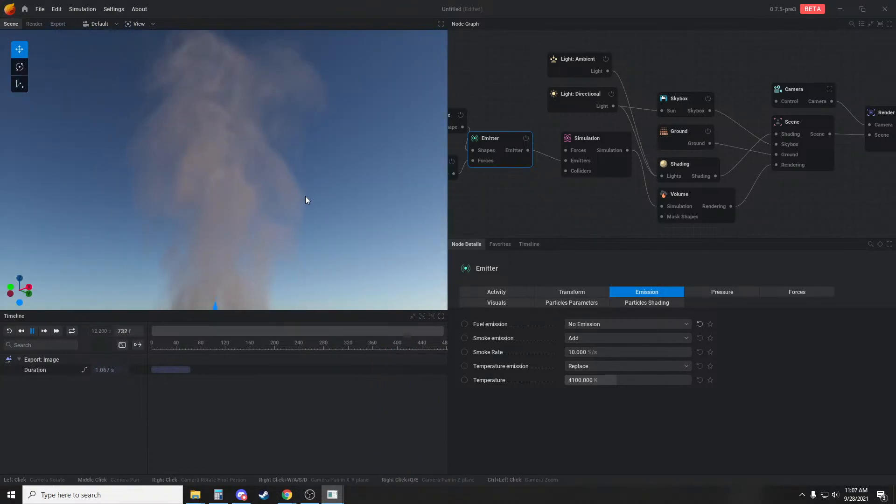
drag(305, 196, 310, 212)
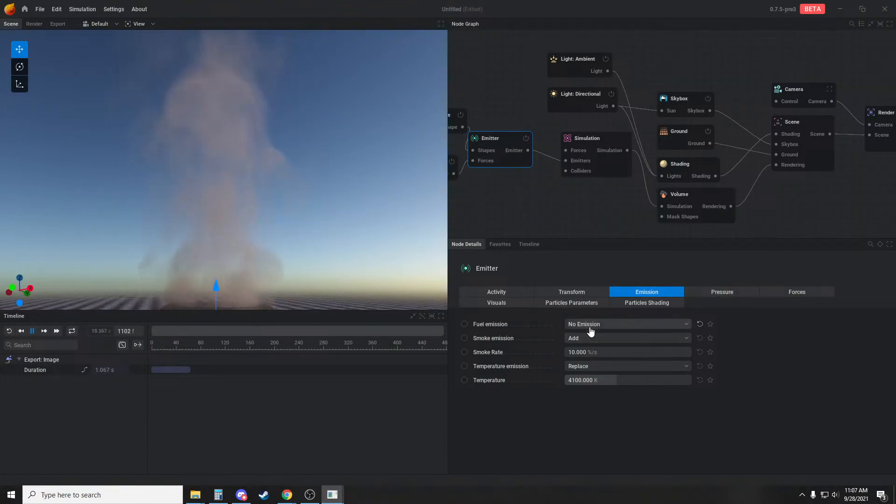
Set the Simulation node's advection method to Semi Lagrangian and its vorticity intensity to 23.667%
click(579, 150)
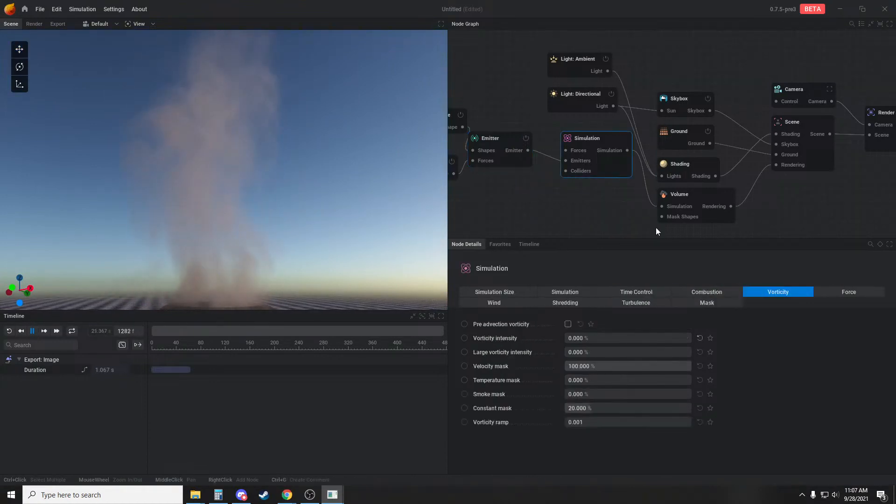
click(564, 292)
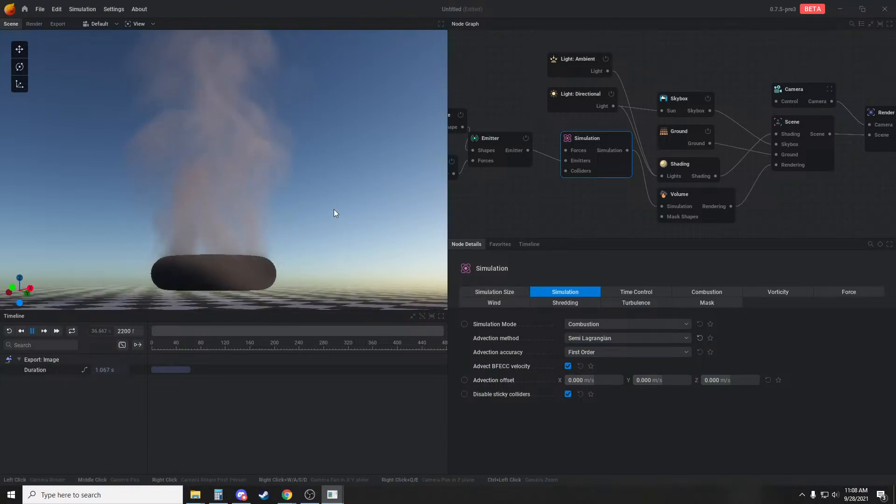
drag(334, 209, 321, 234)
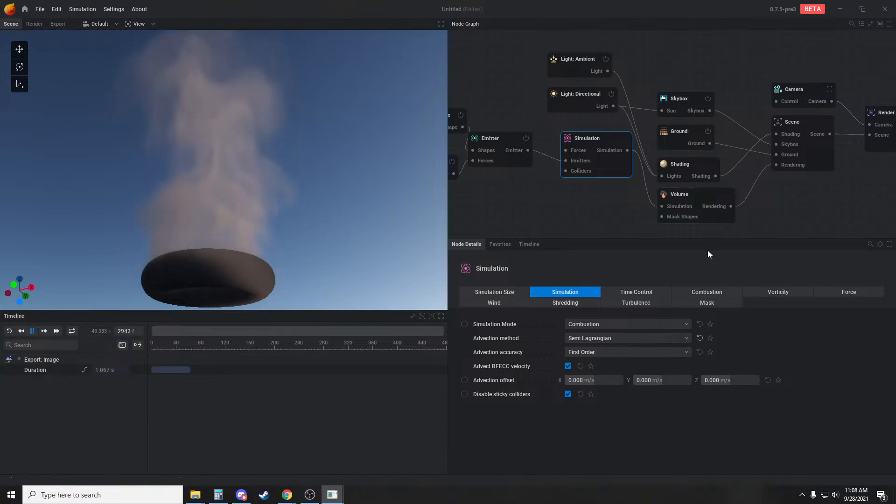
click(778, 293)
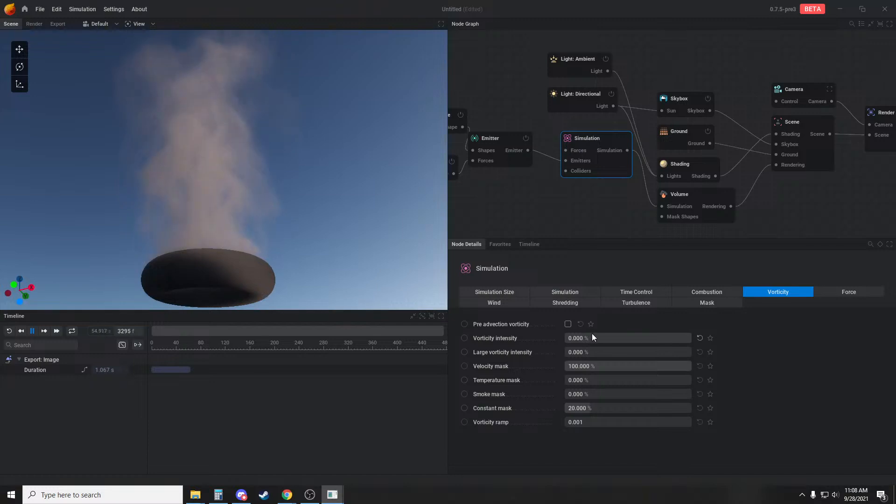
drag(587, 338, 593, 332)
Set the Emitter's smoke rate to 115 %/s and the Simulation node's vorticity intensity to 0%
click(489, 138)
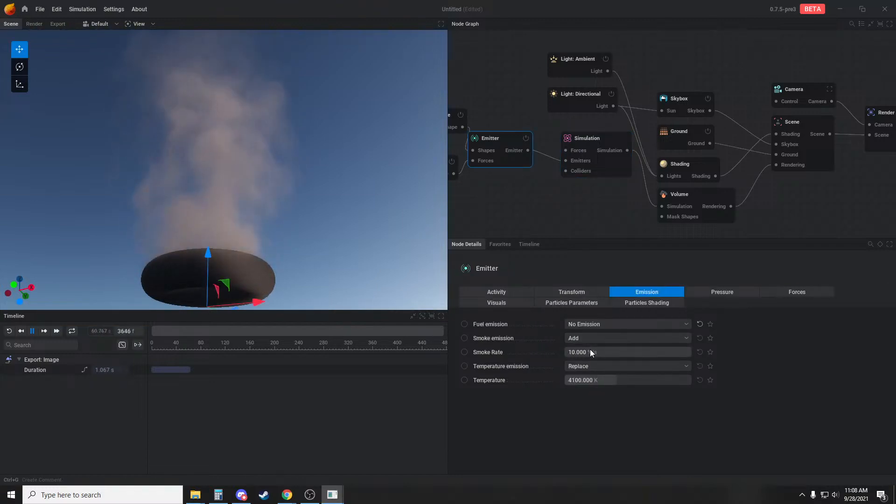
drag(322, 243, 321, 254)
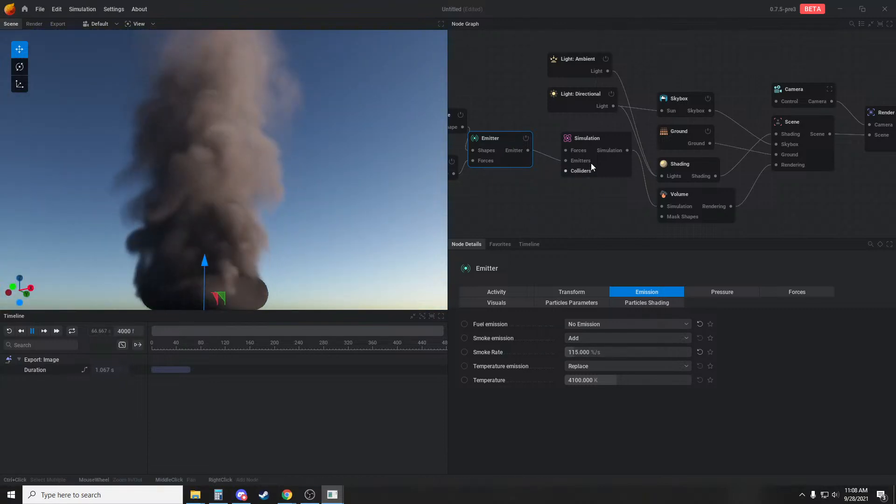
click(570, 140)
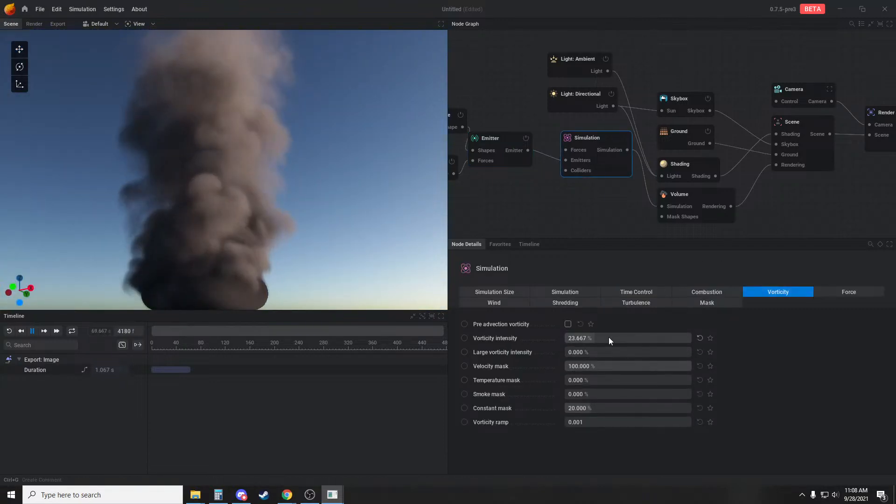
drag(292, 232, 289, 240)
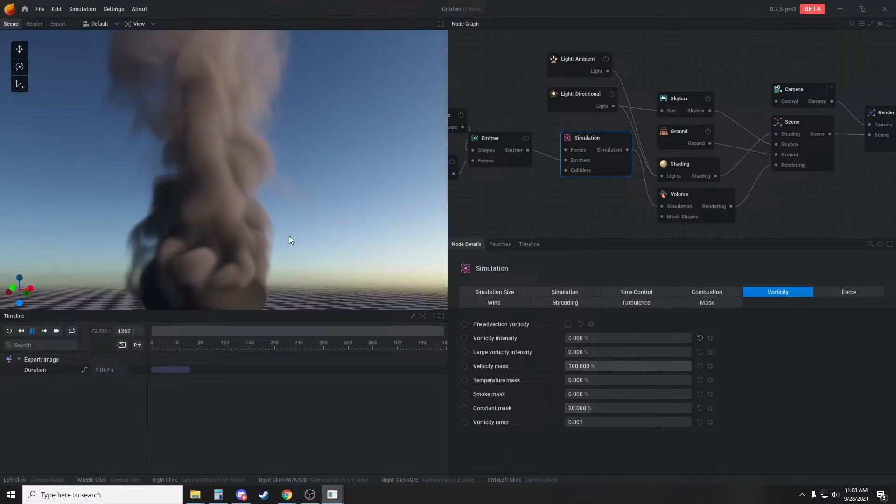
middle_drag(547, 234, 612, 205)
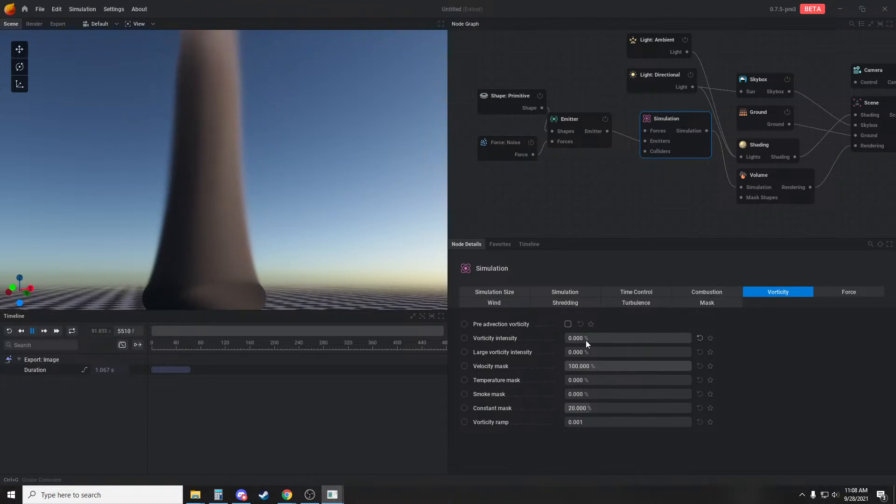
Set the Simulation node's large vorticity intensity to 24% and its vorticity intensity to 48%, and inspect the smoke column
drag(576, 338, 649, 337)
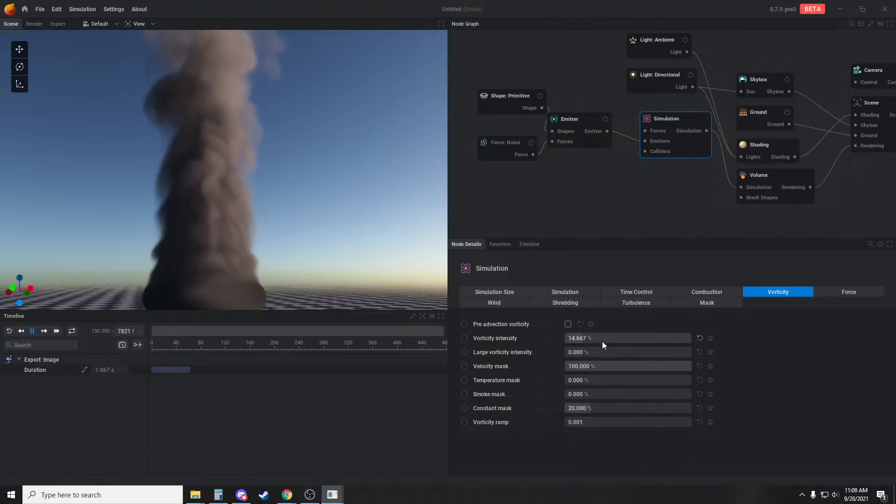
drag(592, 351, 627, 351)
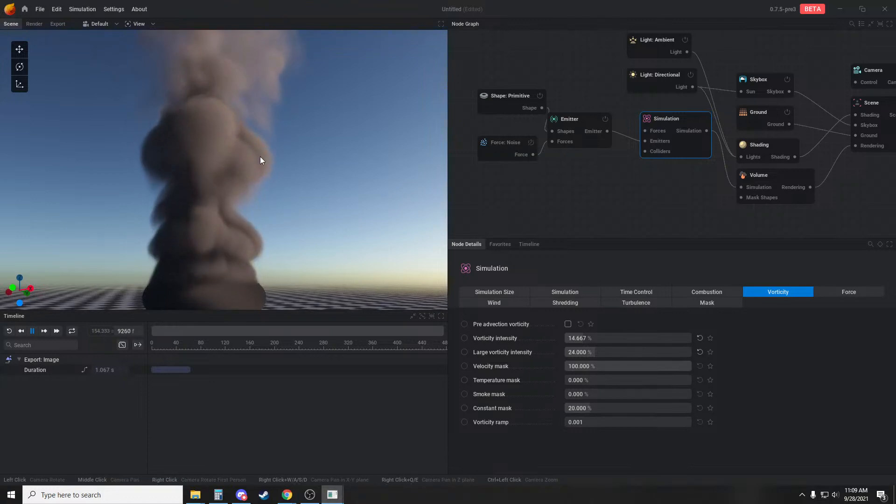
mouse_move(615, 336)
mouse_down()
mouse_move(660, 336)
mouse_move(597, 337)
mouse_up()
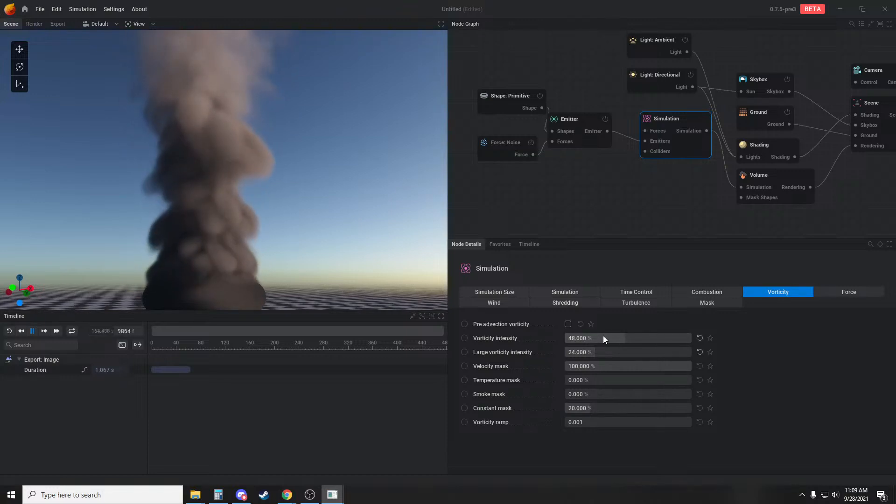
drag(282, 232, 197, 234)
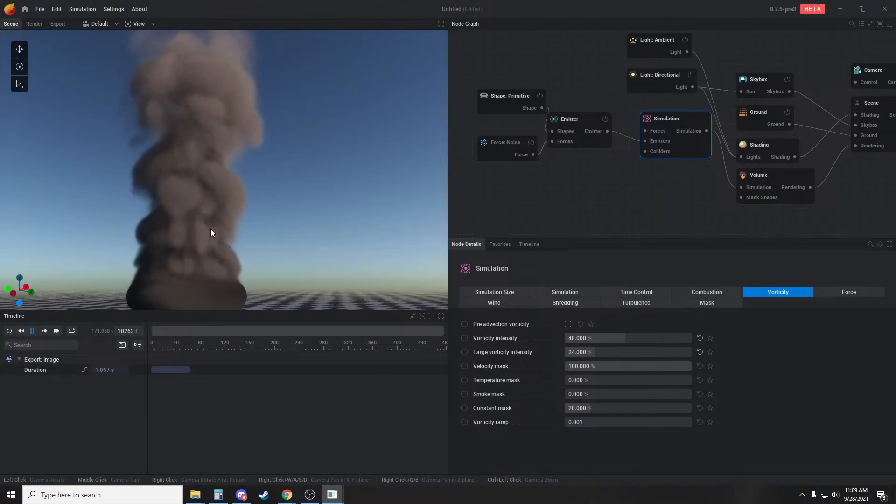
drag(213, 213, 238, 228)
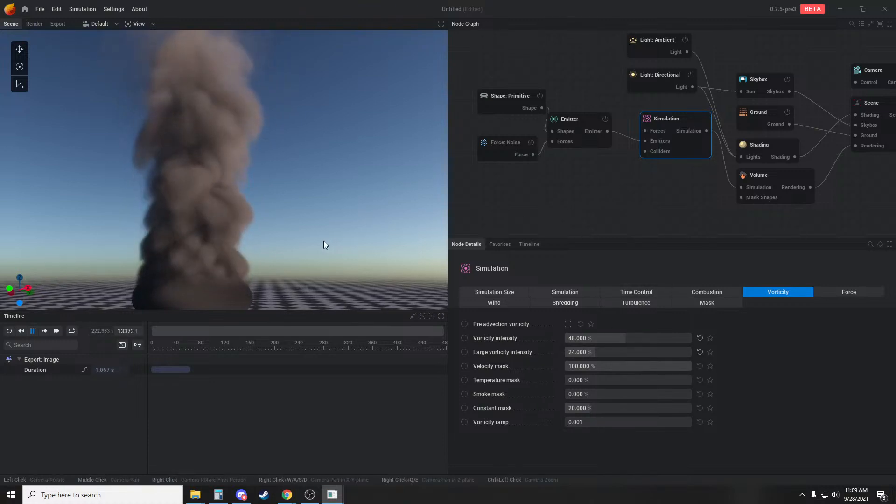
drag(323, 241, 294, 238)
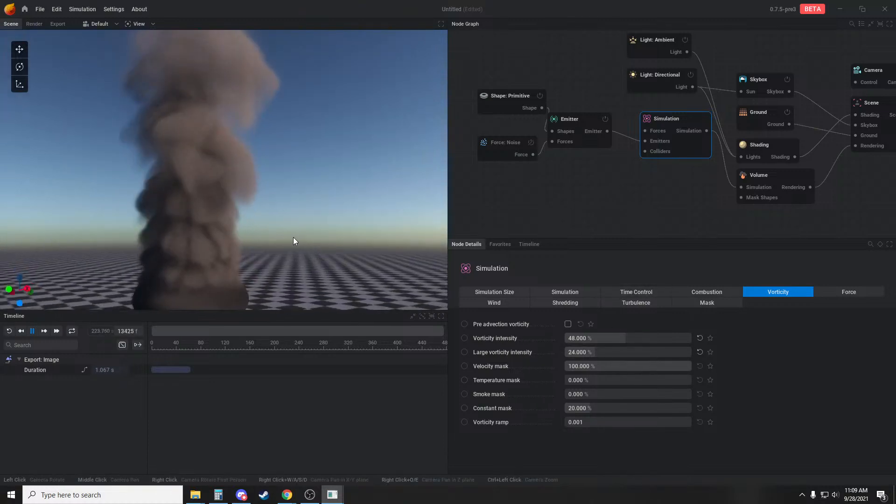
Set the simulation's upscaling to X2, inspect the smoke and pause the simulation
click(567, 293)
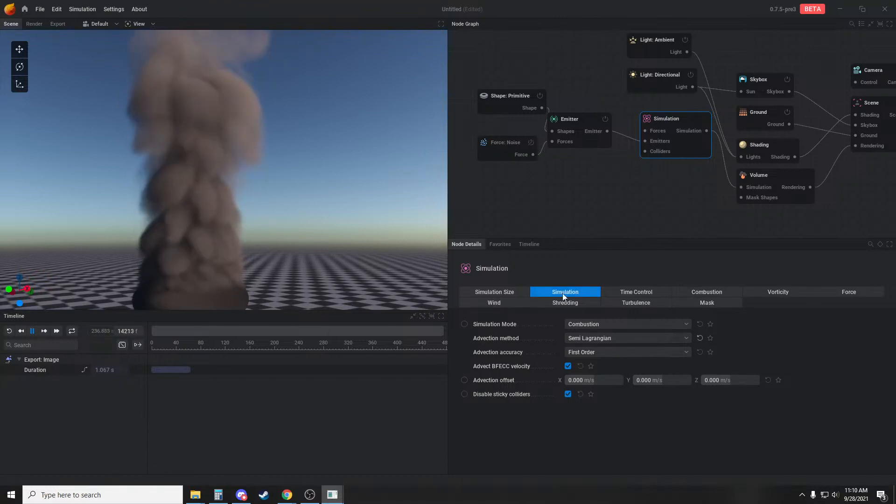
click(494, 292)
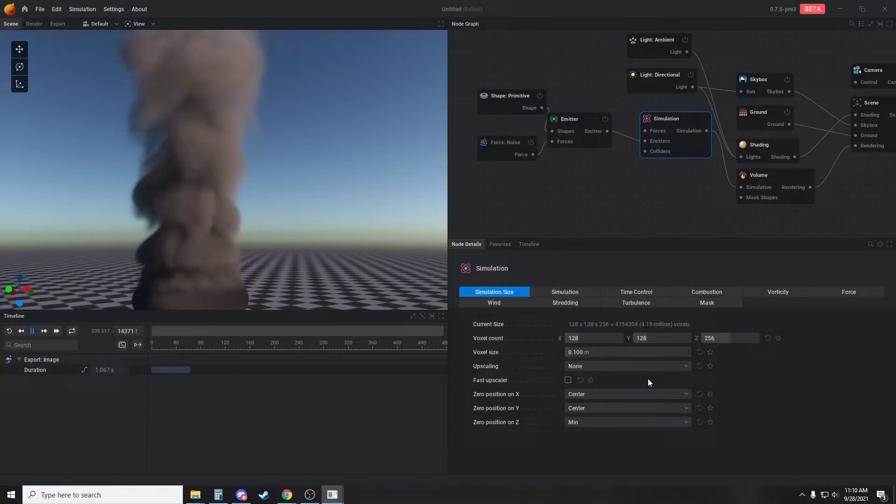
click(609, 366)
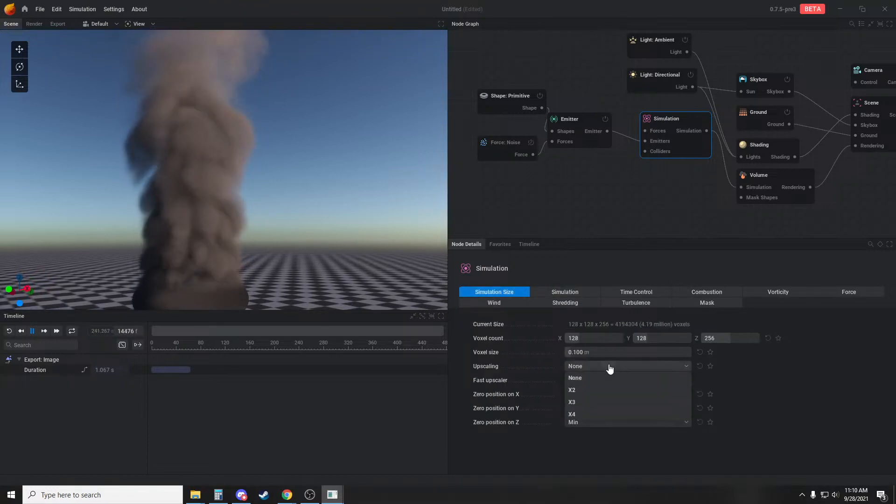
click(591, 393)
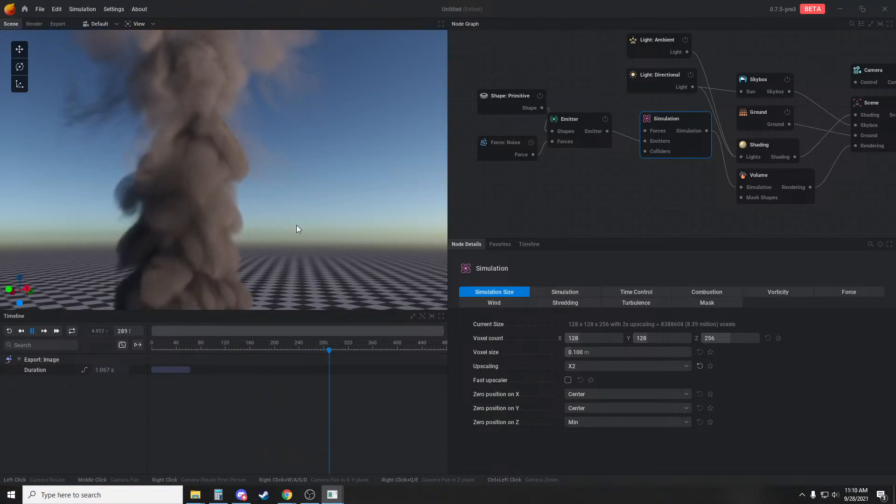
key(space)
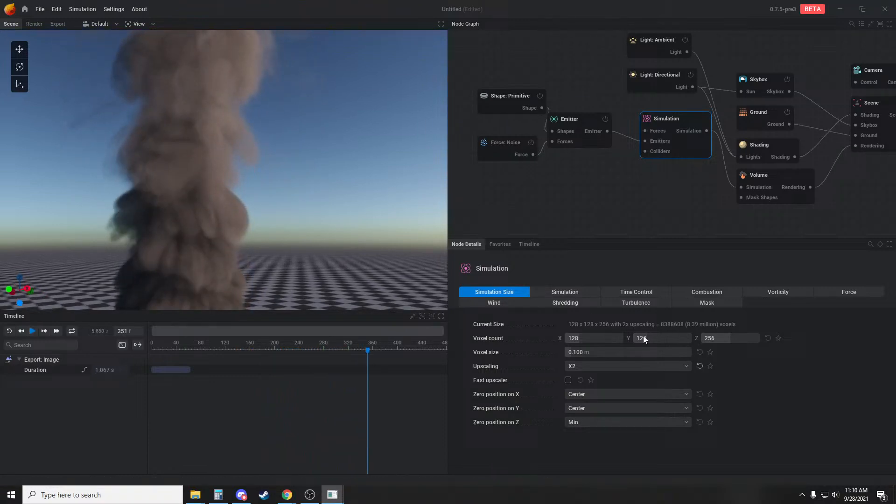
Rerun the simulation with upscaling None and again with X2, pausing at frame 196 to compare the smoke detail
click(577, 378)
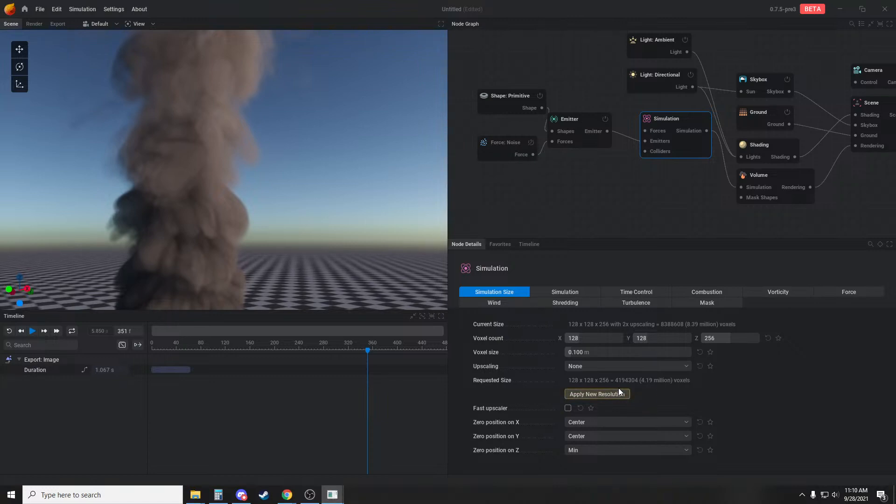
click(602, 396)
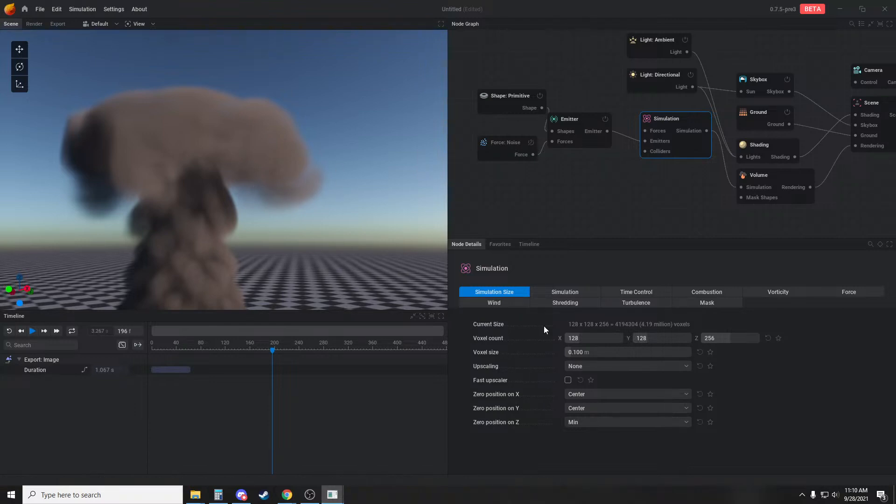
click(589, 391)
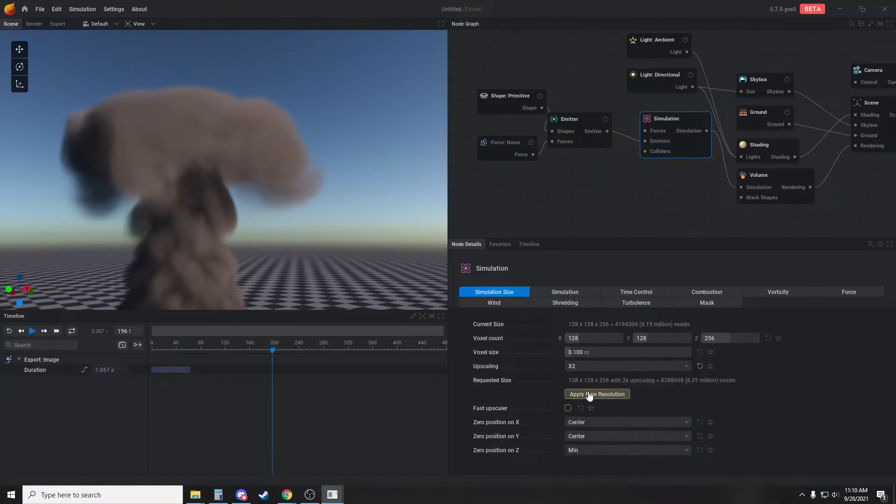
click(585, 394)
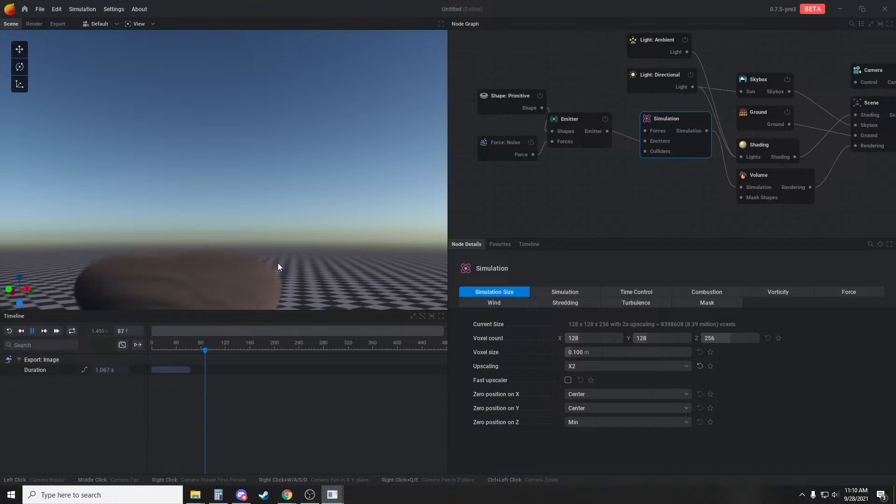
key(space)
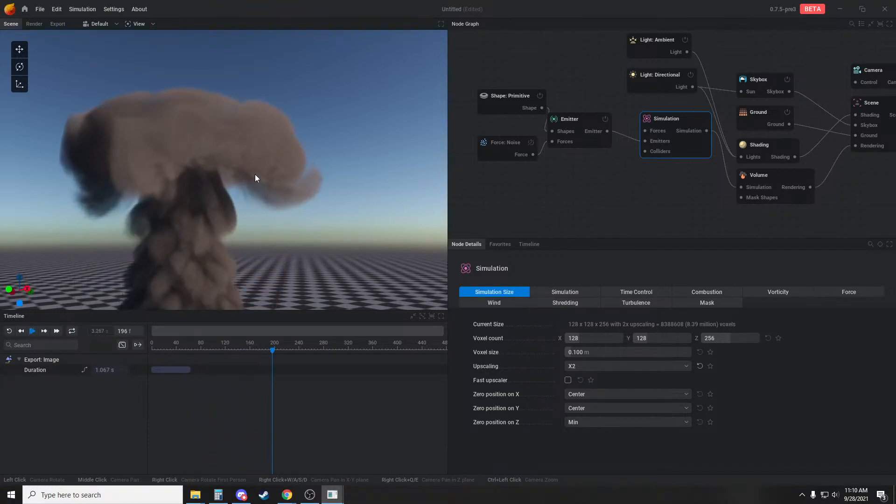
Set the simulation's upscaling to X3 and run the simulation
click(612, 366)
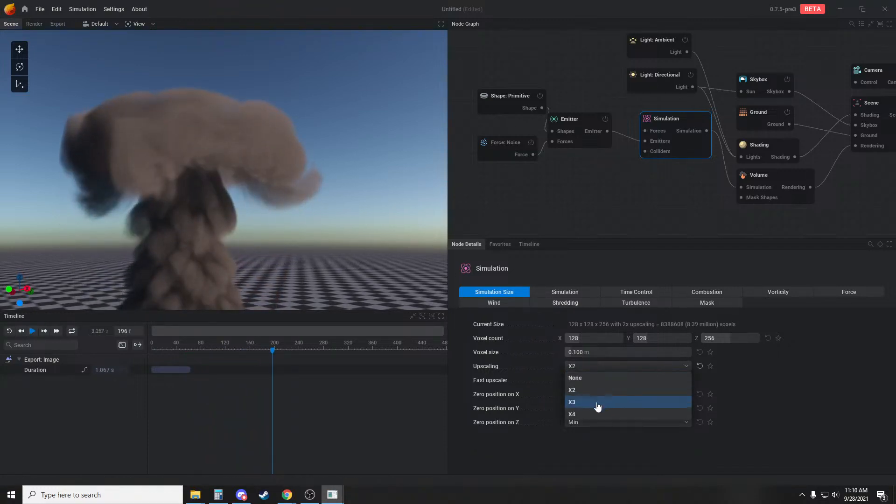
click(596, 404)
key(space)
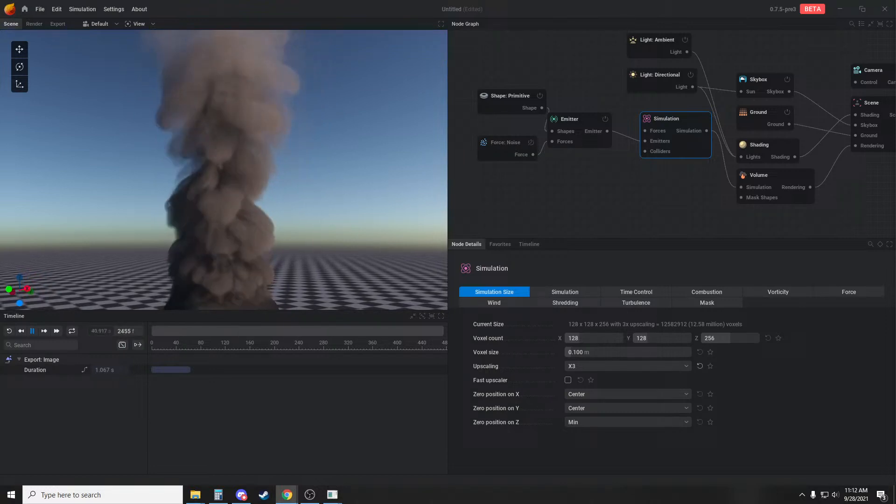
Start a new project with the default fire scene in place of the current one
click(659, 193)
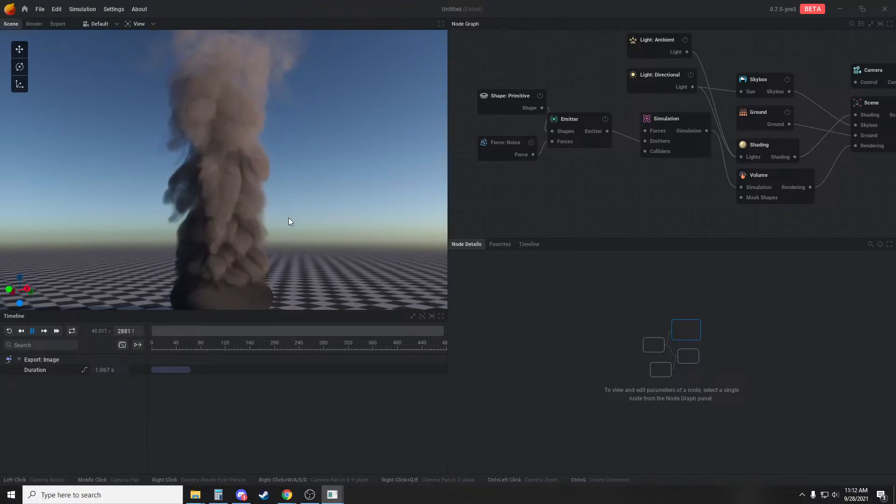
click(41, 10)
click(48, 24)
click(379, 279)
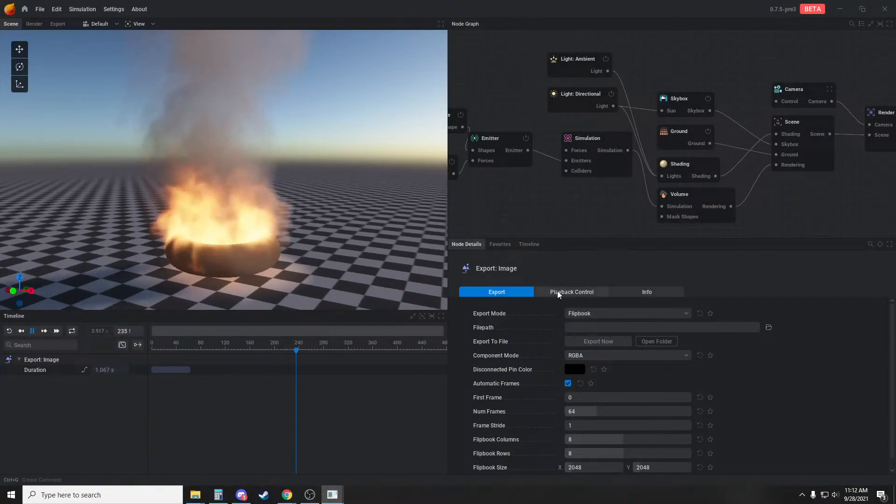
Set the Emitter's fuel emission to No Emission in the new project
click(499, 141)
click(625, 291)
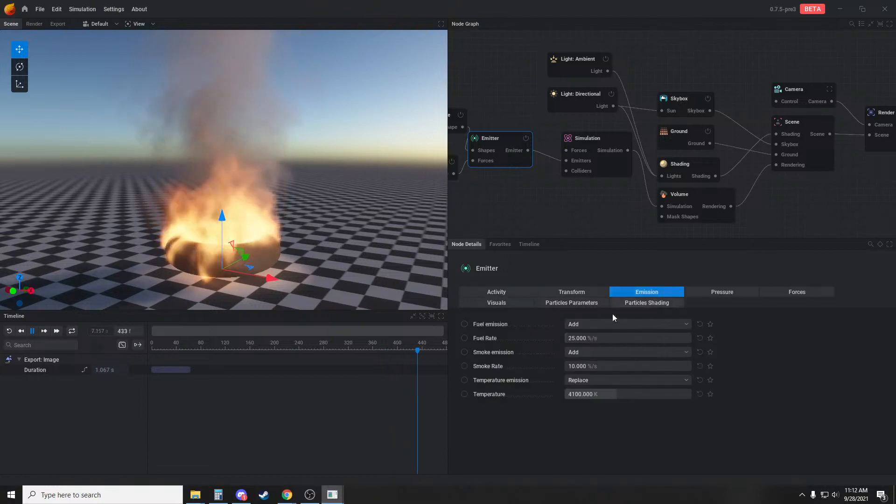
click(607, 324)
click(581, 337)
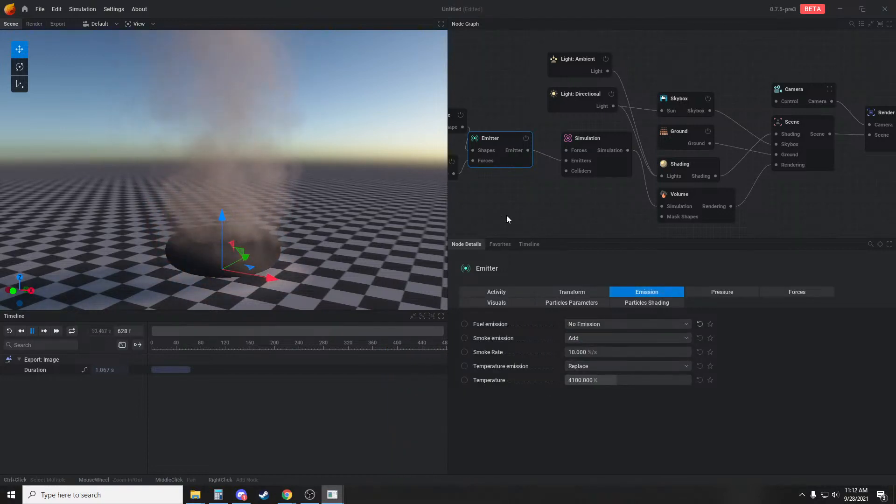
Change the Shape: Primitive node's type from torus to Sphere
middle_drag(504, 208, 580, 203)
click(509, 116)
click(620, 318)
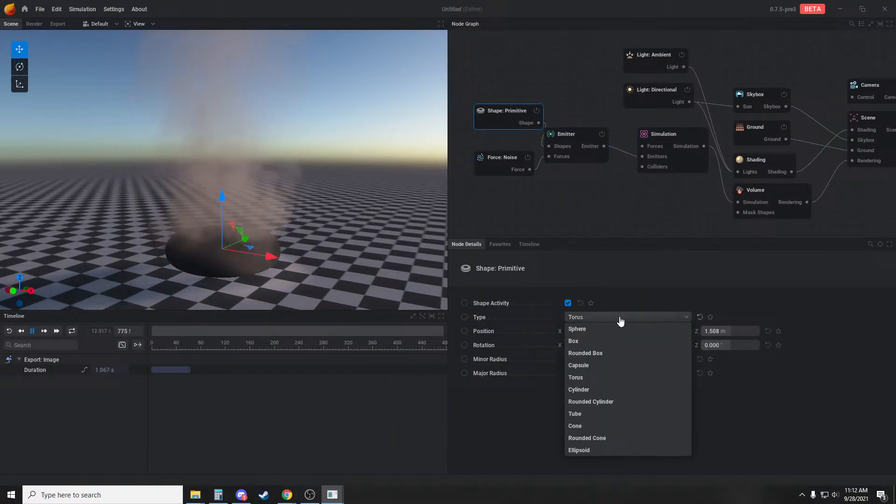
click(589, 329)
middle_drag(558, 190, 605, 174)
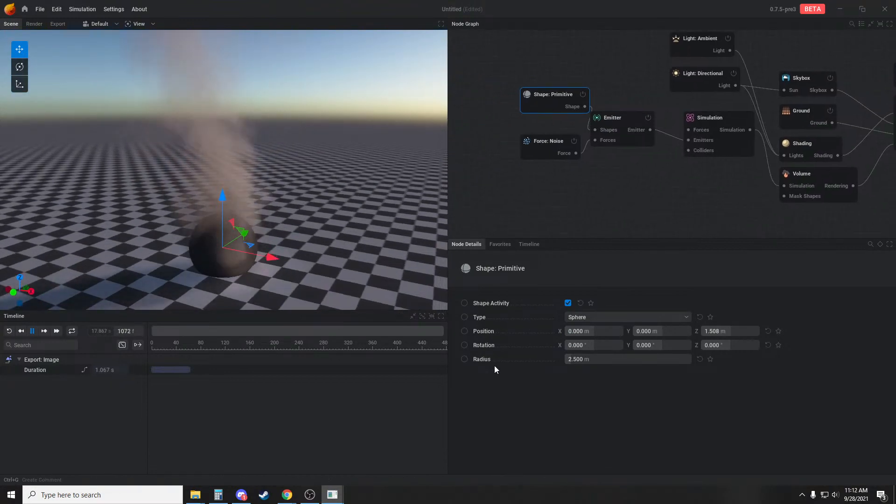
Enable animation of the sphere's radius and add radius keyframes at about frames 10 and 60
click(465, 359)
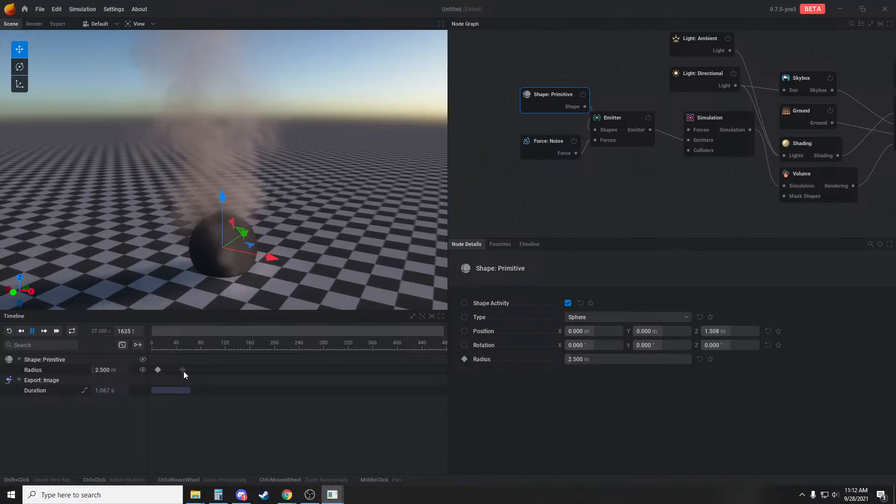
double_click(187, 370)
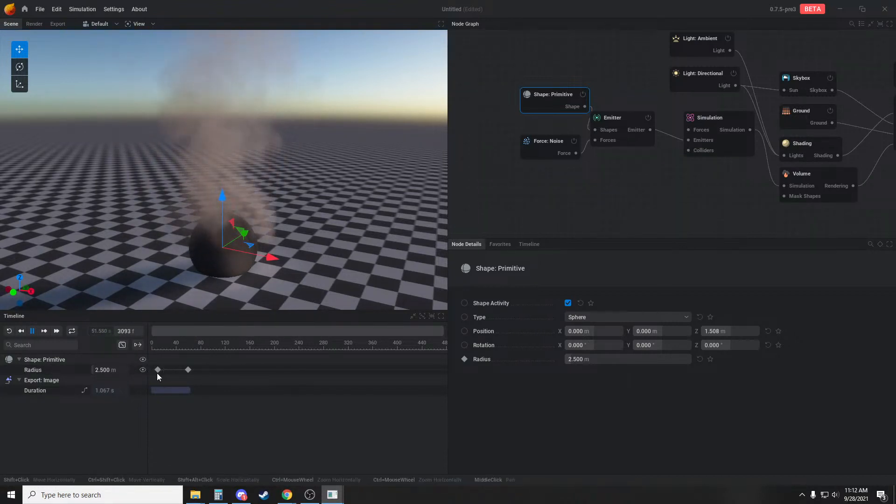
Pause the simulation and set the sphere's radius to 0 m at the first radius keyframe
key(space)
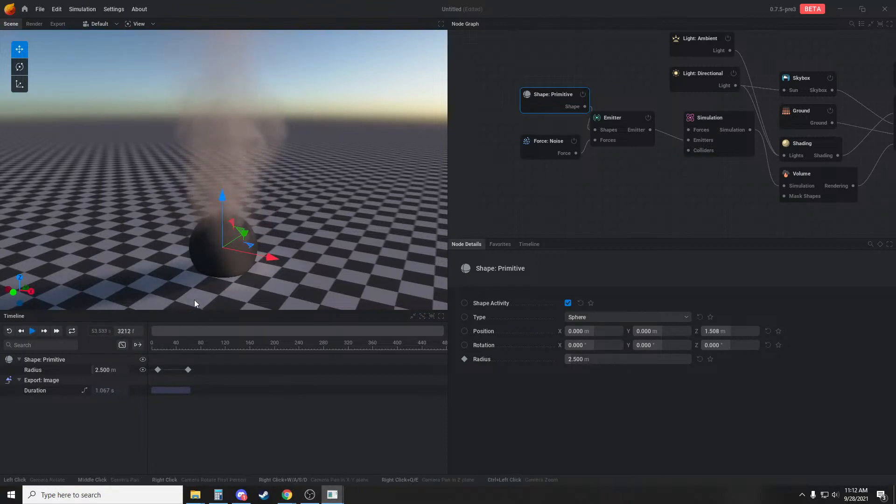
click(158, 371)
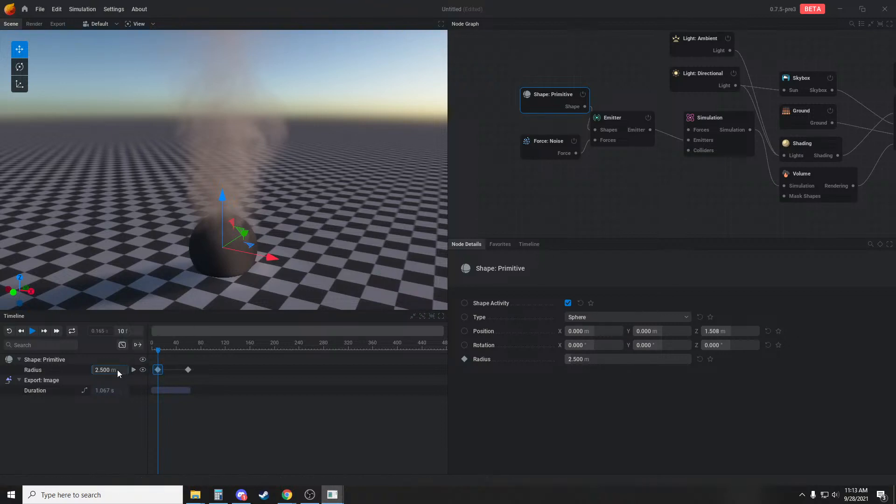
text(0)
key(Return)
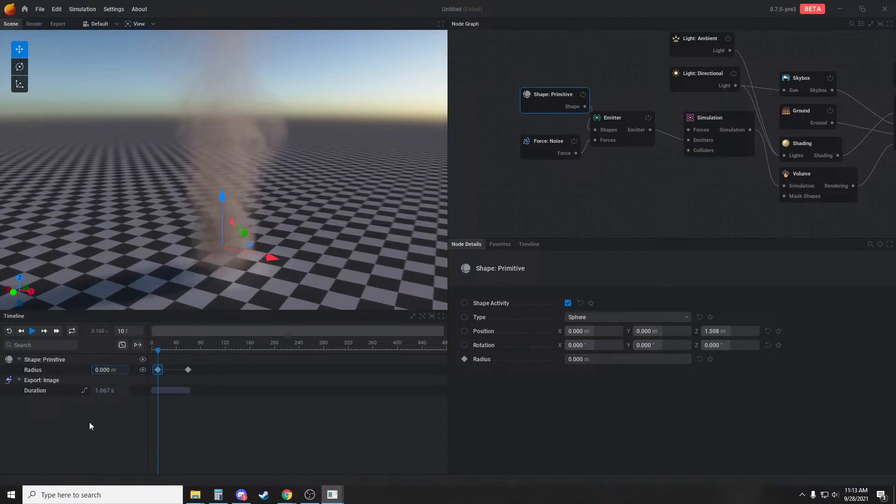
Move the second radius keyframe to about frame 38 and set the sphere's radius there to 4 m
drag(186, 370, 175, 369)
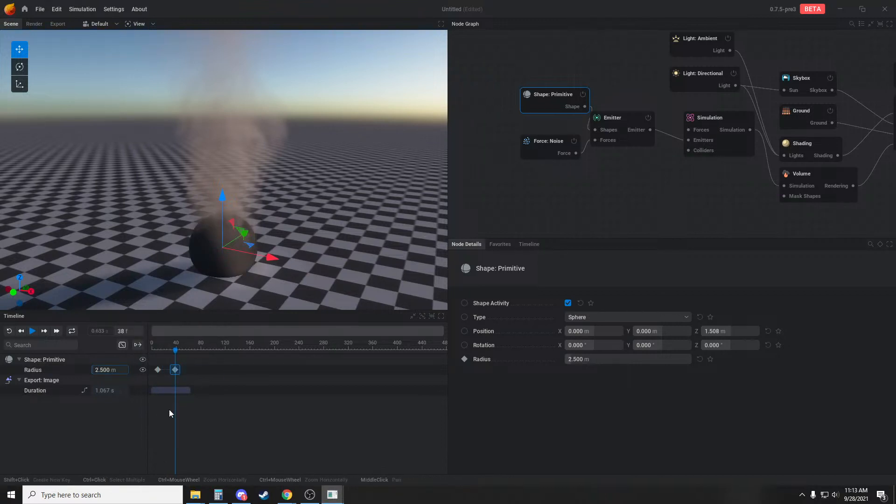
text(4)
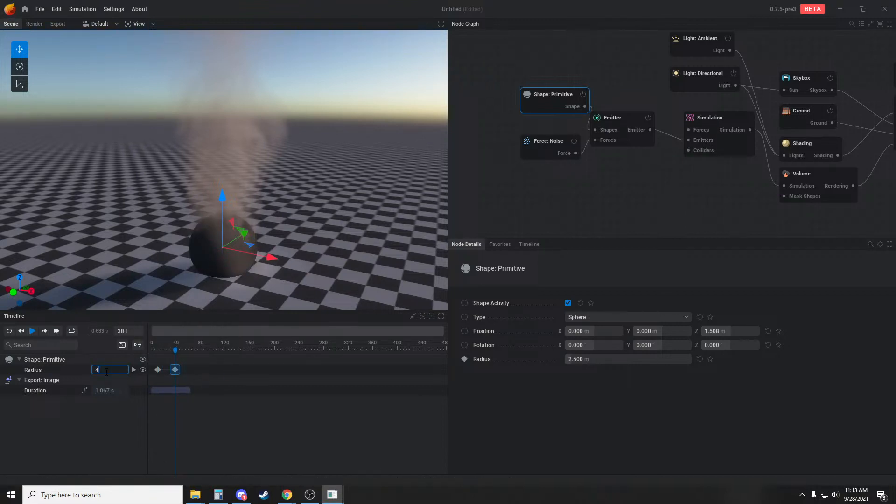
key(Return)
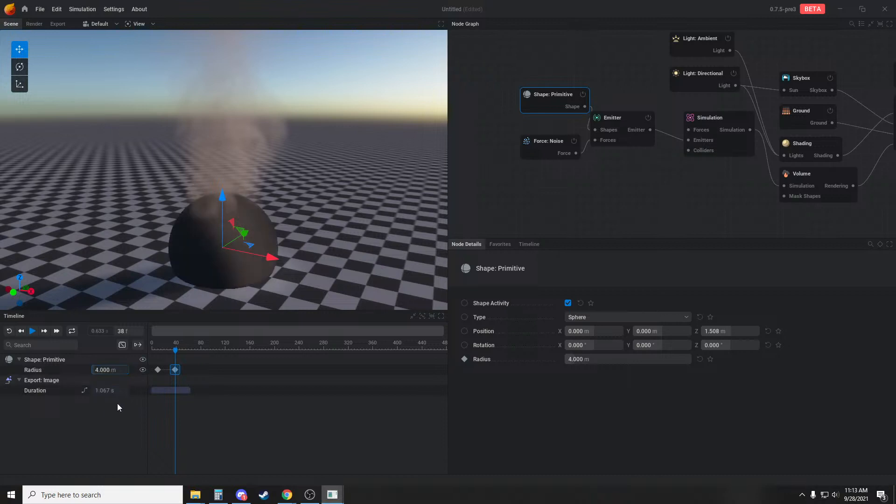
Set the Simulation node's voxel count to 256 x 256 x 128 and apply the new resolution
click(712, 119)
click(597, 337)
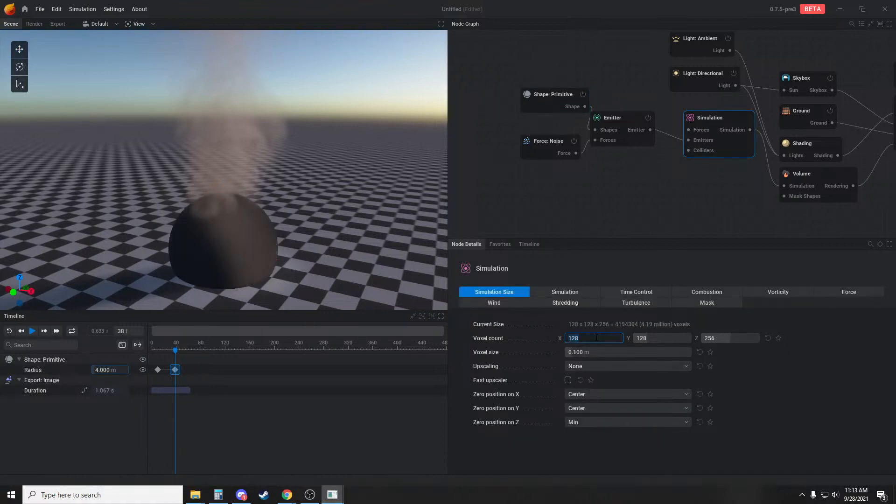
text(256)
key(Tab)
text(256)
key(Tab)
text(128)
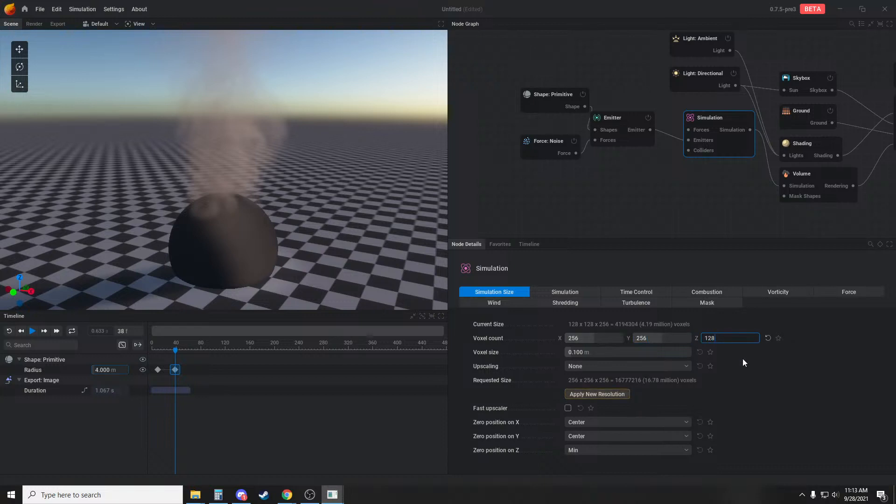
key(Return)
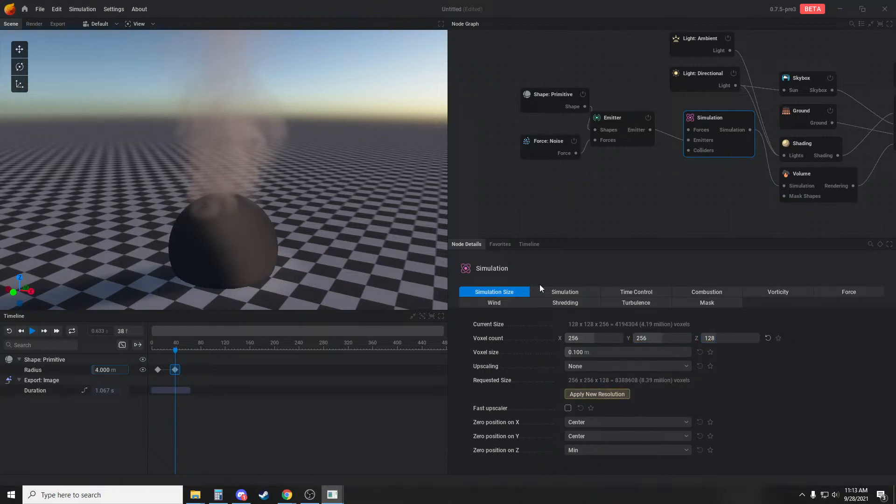
click(598, 395)
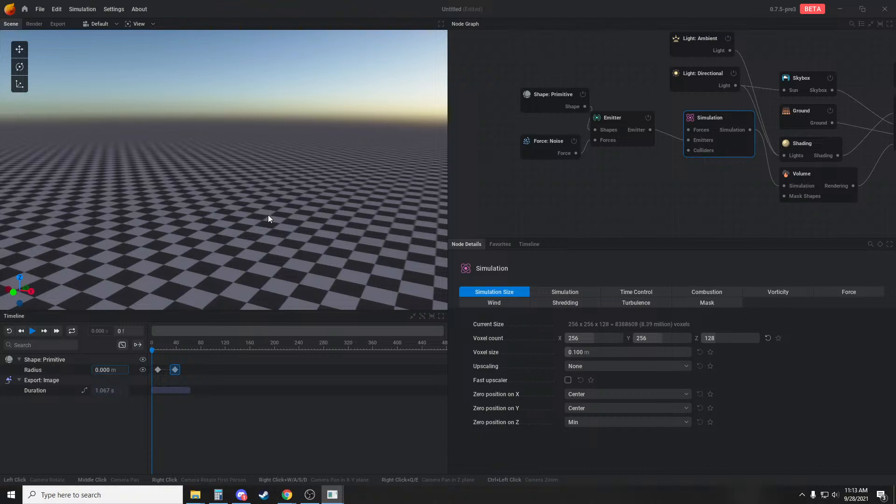
Play the simulation to about frame 74 to check the growing sphere and its smoke inside the simulation box
mouse_move(268, 214)
mouse_down()
mouse_move(276, 182)
mouse_move(271, 205)
mouse_up()
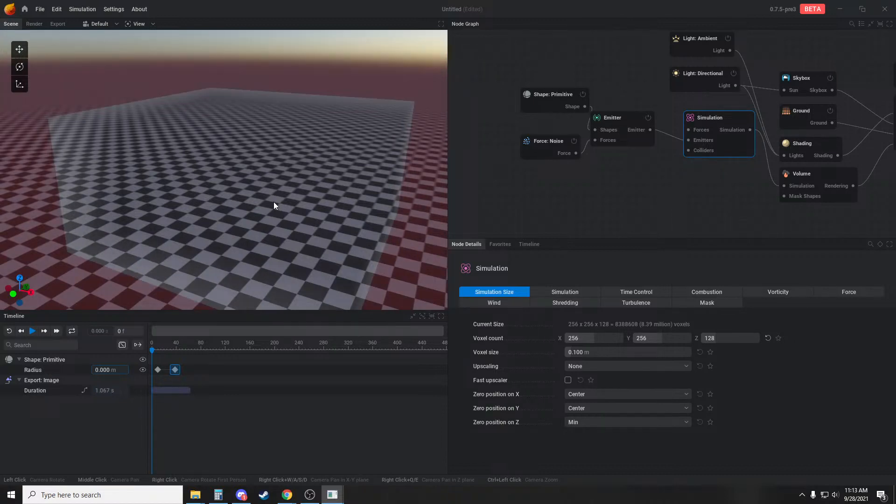
key(space)
key(space)
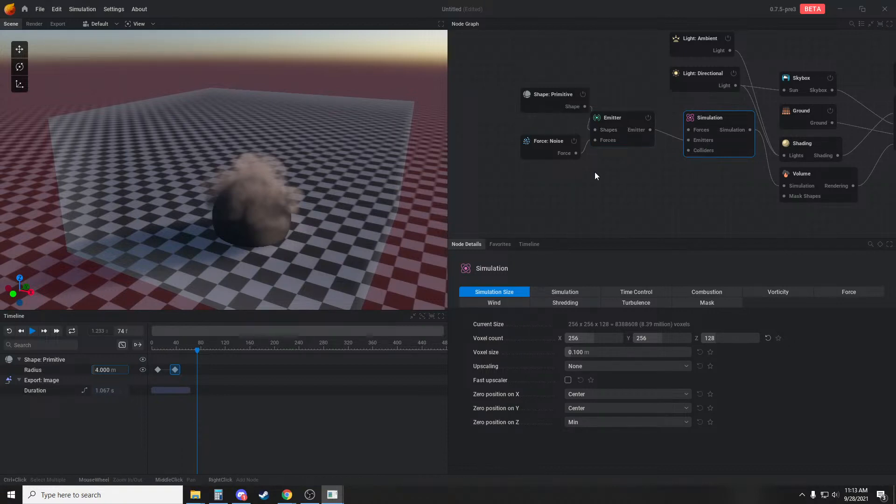
middle_drag(631, 177, 636, 183)
drag(395, 226, 289, 215)
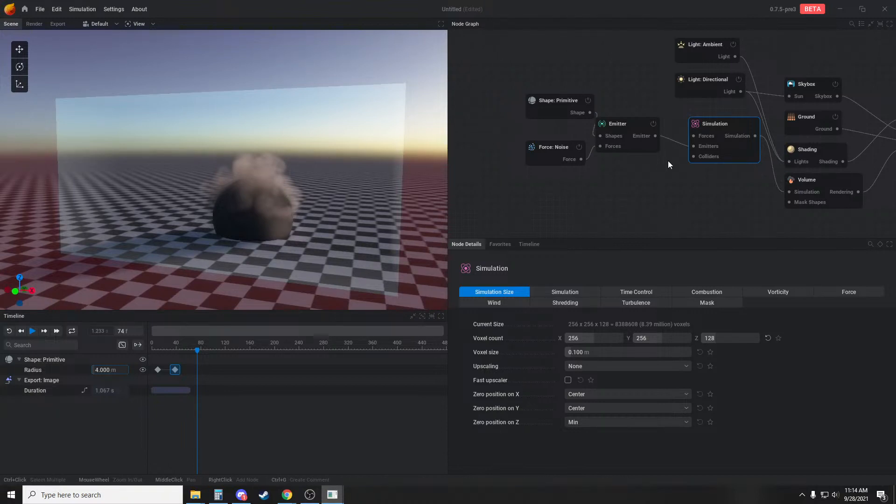
drag(694, 156, 637, 200)
click(667, 206)
drag(579, 199, 534, 215)
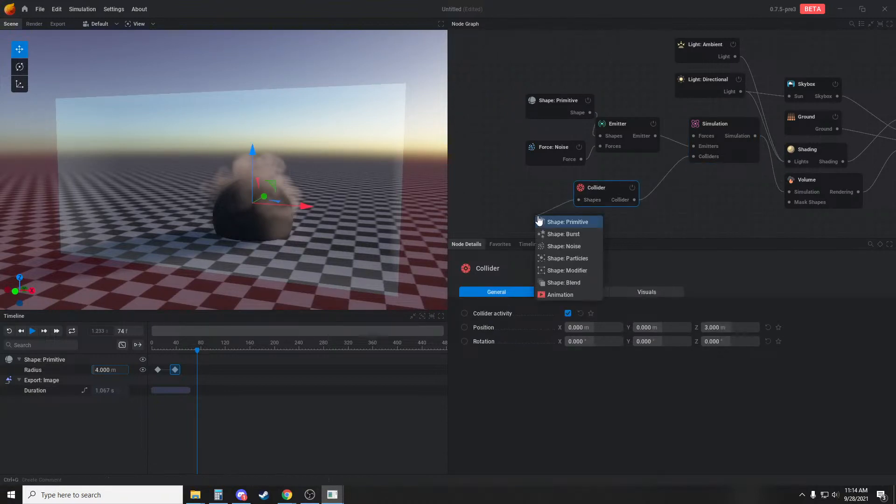
click(555, 220)
drag(249, 149, 284, 170)
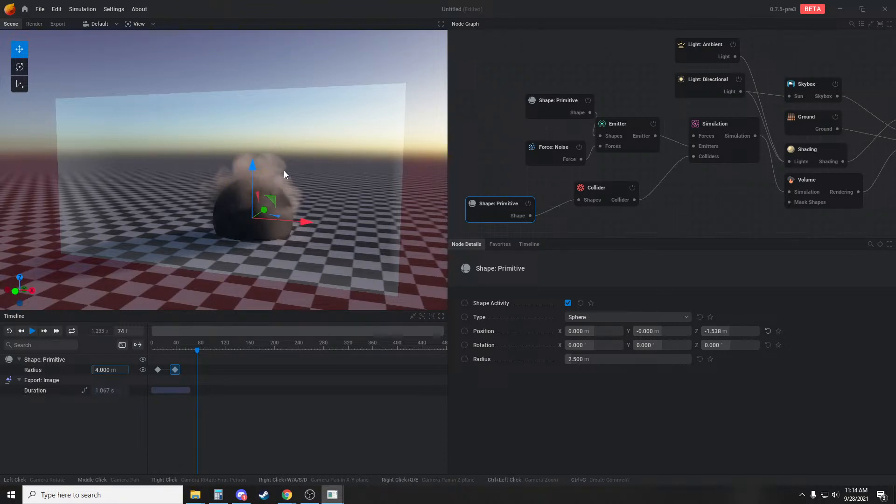
drag(655, 229, 486, 196)
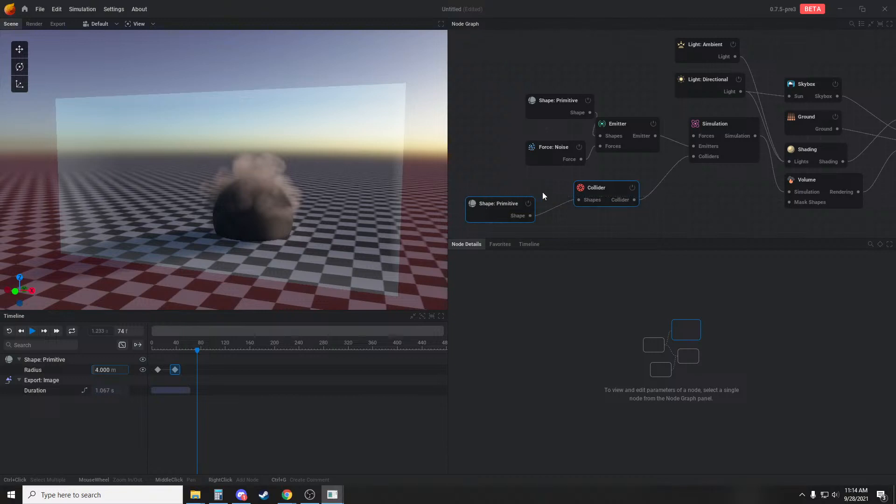
key(Delete)
Add a Force: Line node connected to the Emitter's Forces input
drag(251, 139, 317, 177)
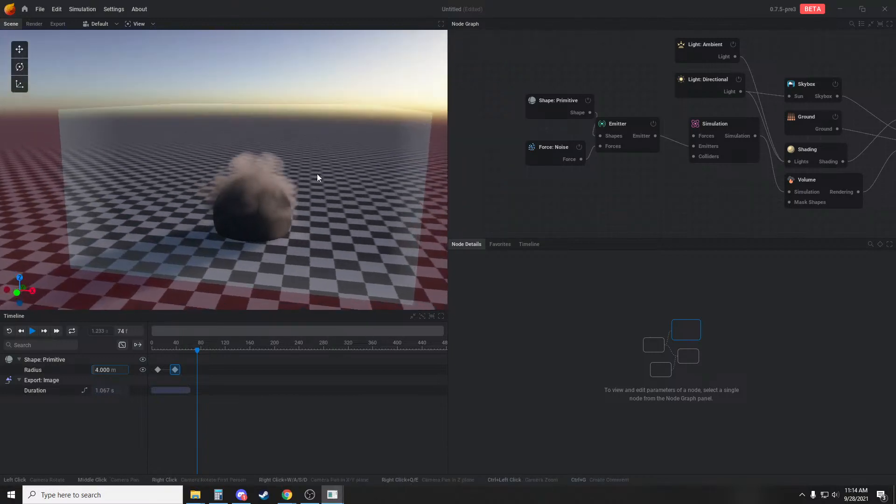
drag(602, 146, 578, 187)
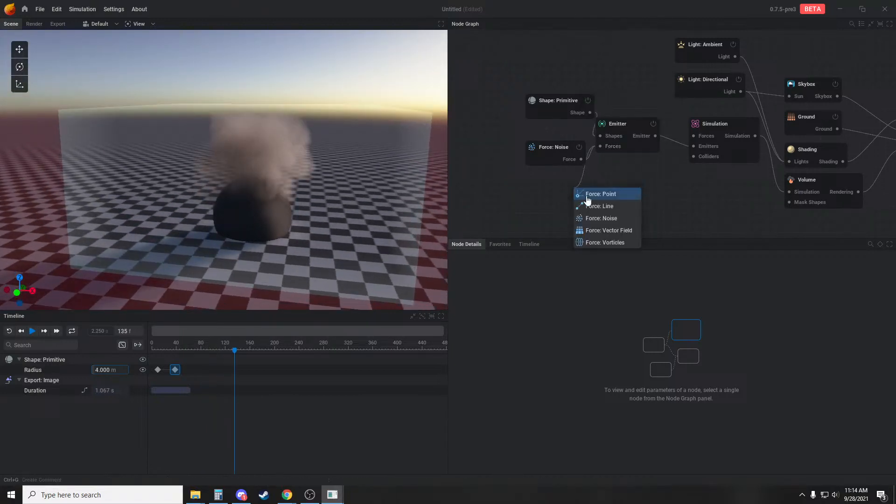
click(599, 207)
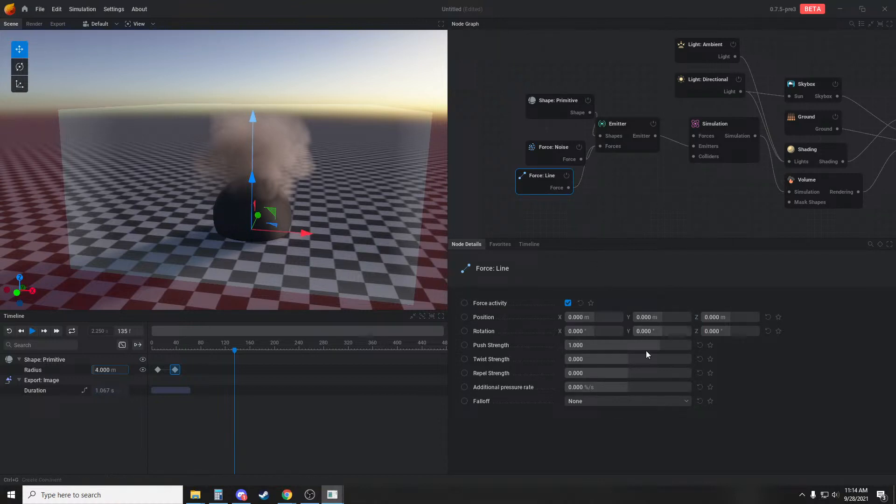
Set the line force's repel strength to 50 and its push strength to 0
click(608, 375)
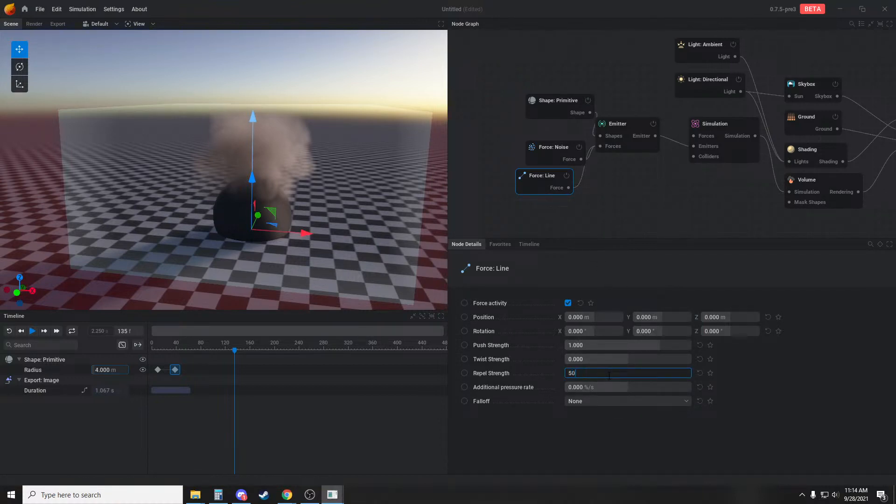
key(Return)
click(607, 344)
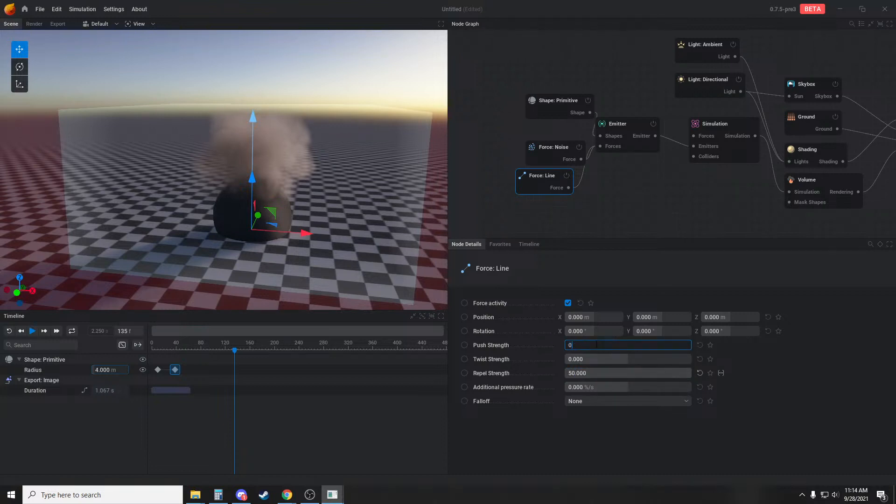
key(Return)
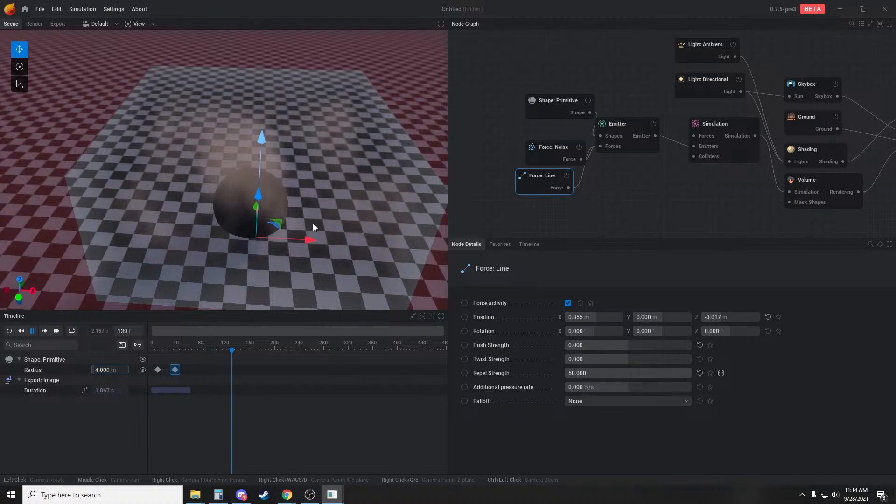
Reset the line force's position to the origin and replay the simulation
click(577, 195)
click(527, 183)
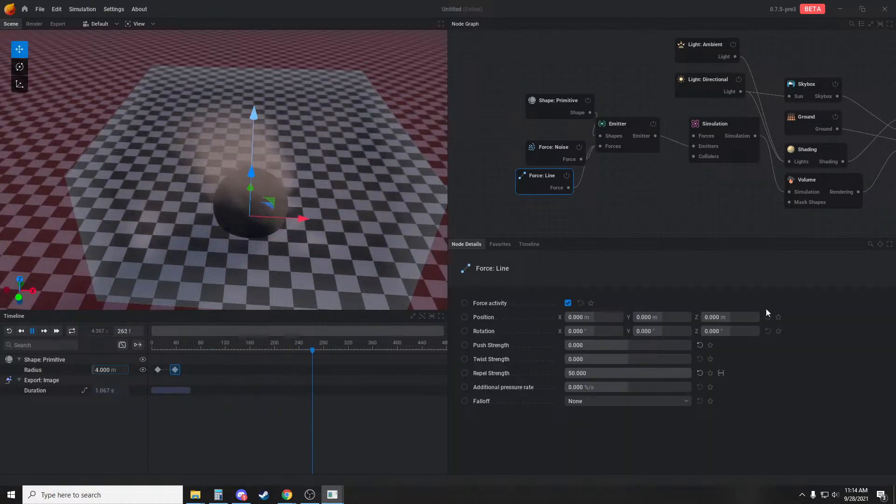
click(638, 209)
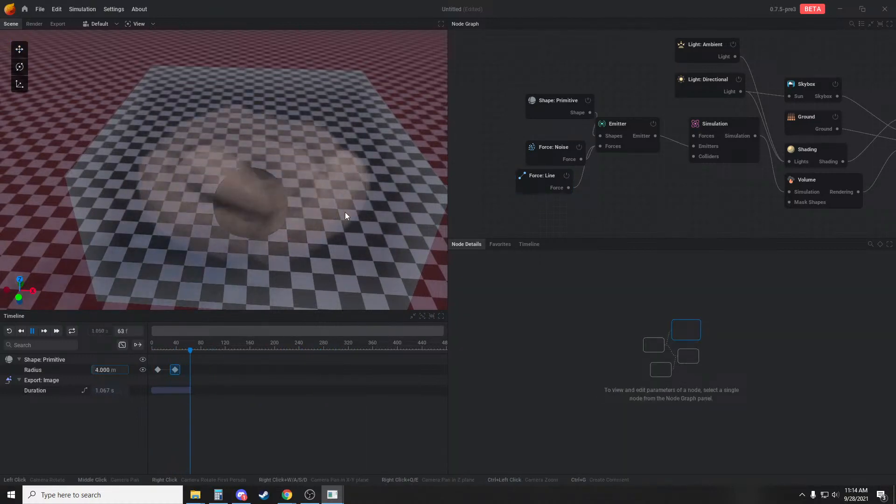
Enable animation of the Emitter's activity and add activity keyframes at about frames 5 and 37
click(628, 123)
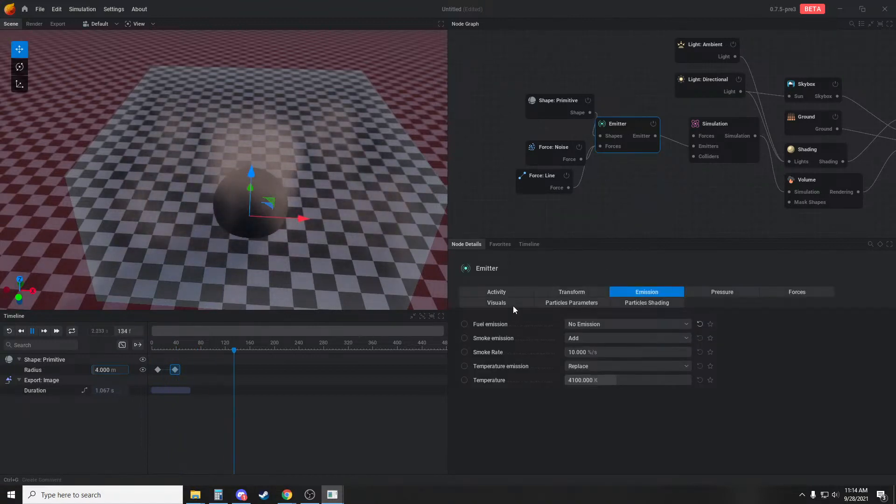
click(464, 324)
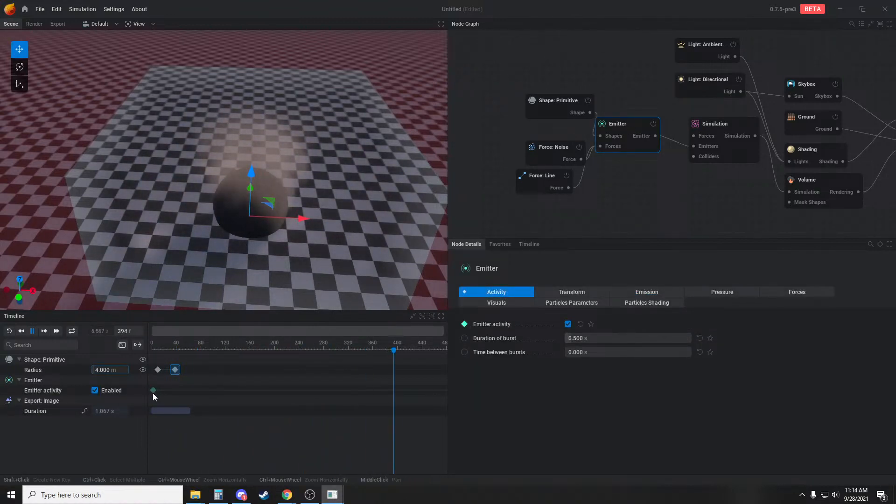
shift+click(155, 391)
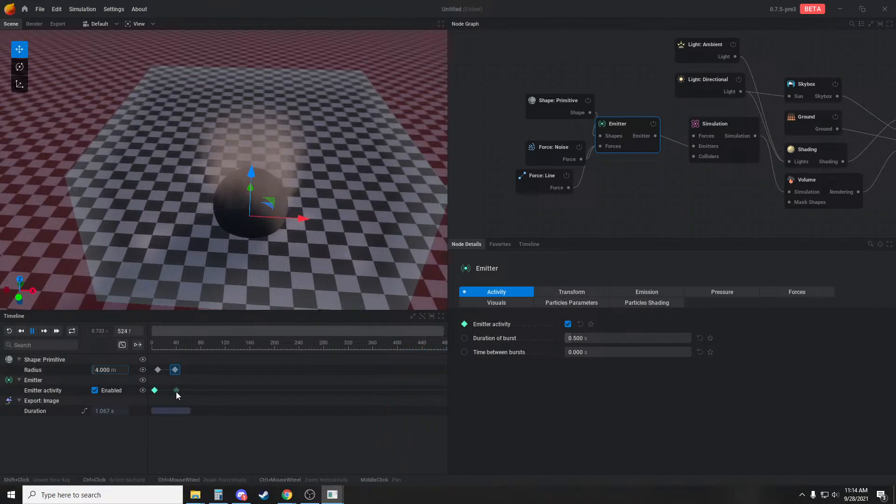
shift+click(174, 392)
Keep the emitter enabled at the first activity keyframe, disable it at the second one, and play the simulation
click(154, 391)
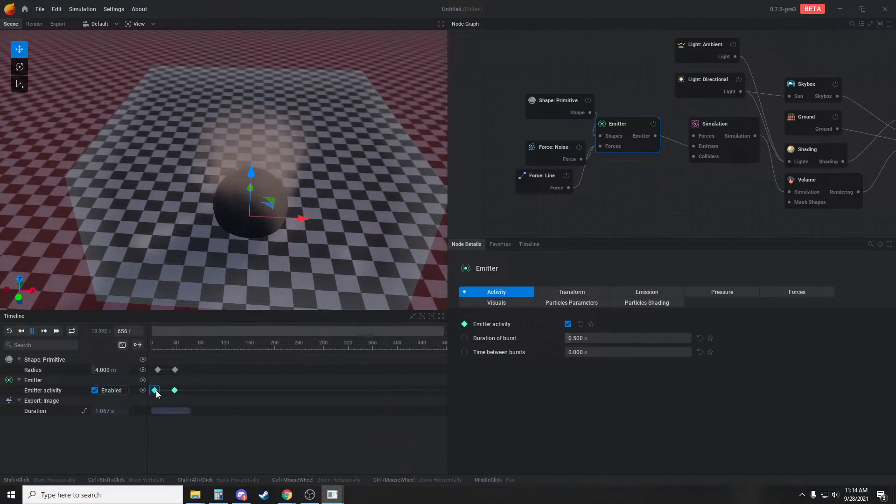
key(space)
double_click(155, 392)
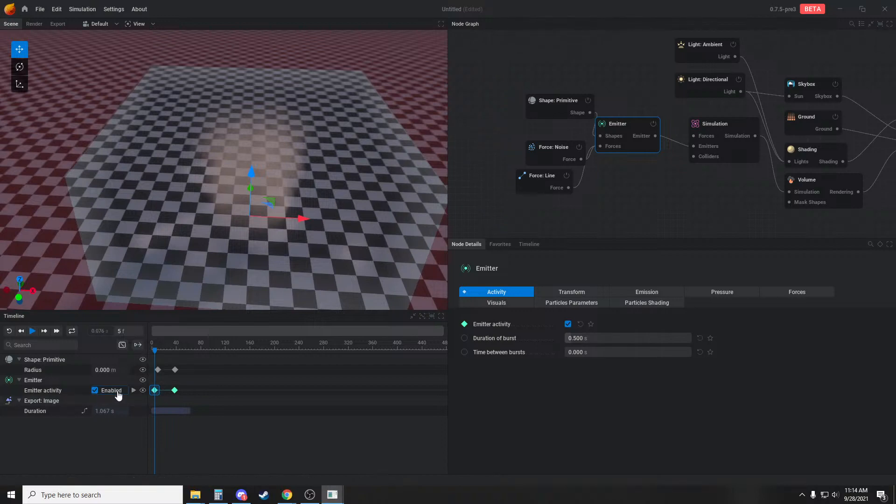
double_click(175, 391)
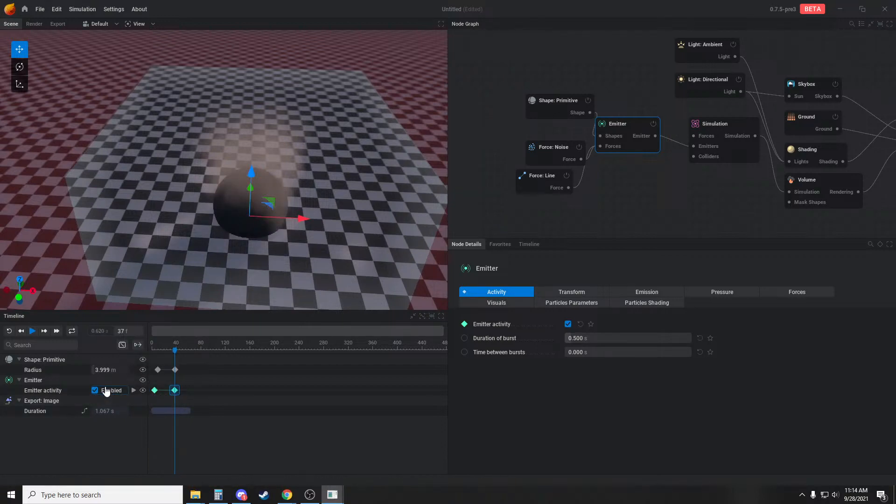
key(space)
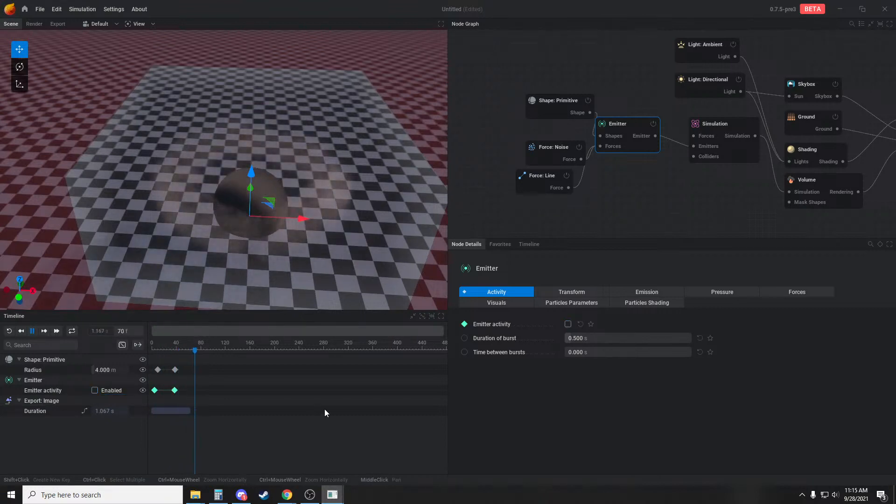
Review the outward smoke burst from a low and a raised viewing angle, replaying the simulation
drag(382, 248, 375, 222)
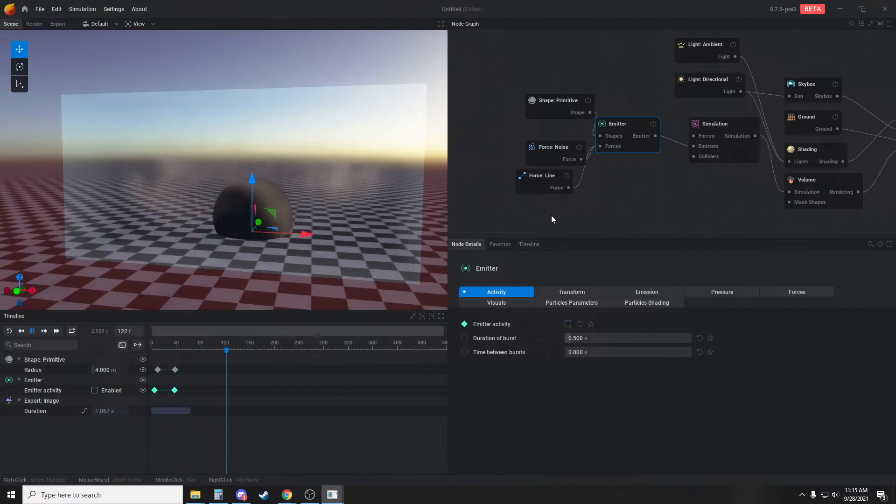
click(564, 214)
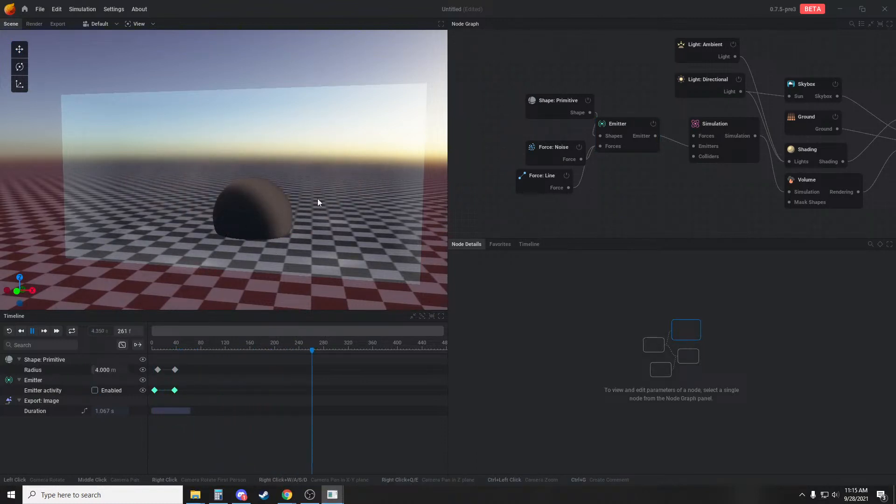
drag(318, 201, 344, 206)
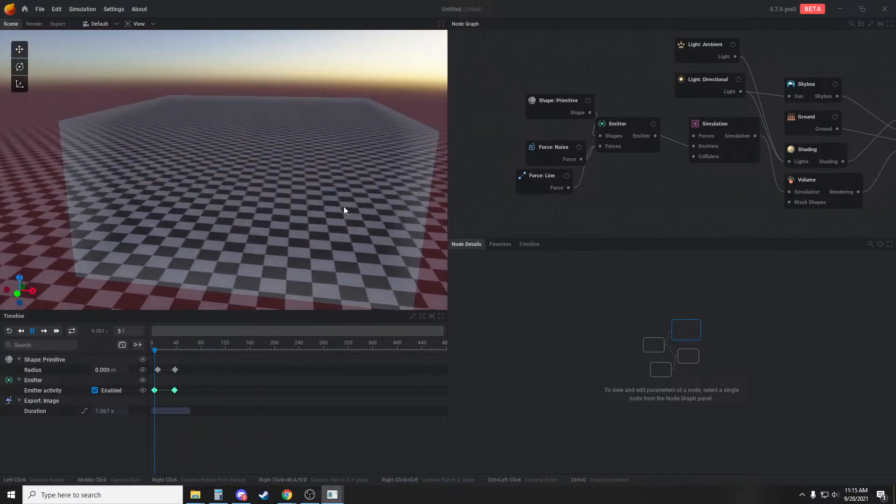
Turn off the Show emitter option in the Emitter's visual settings
click(626, 124)
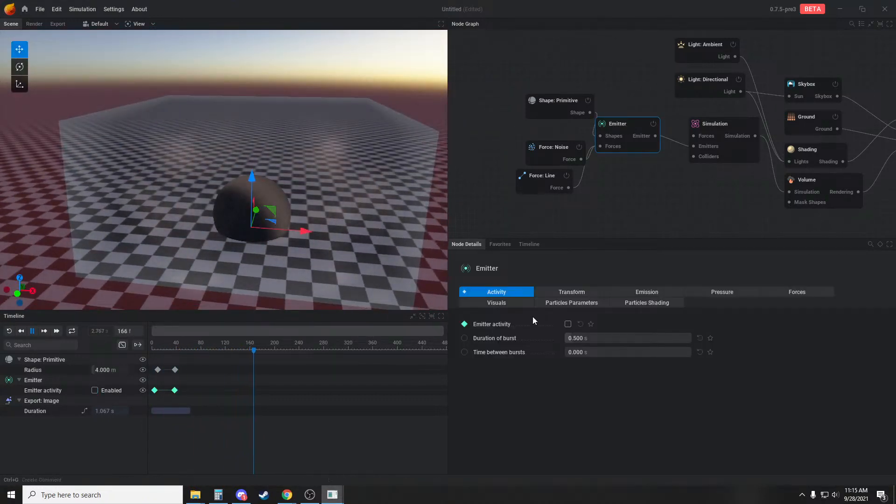
click(507, 303)
click(568, 325)
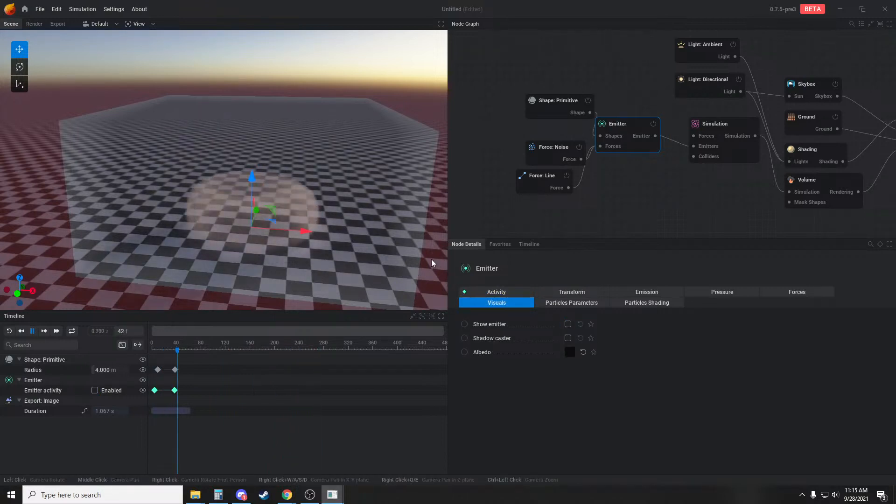
Raise the Emitter's smoke rate to 295 %/s and check the denser burst from a raised and a low viewing angle
click(646, 291)
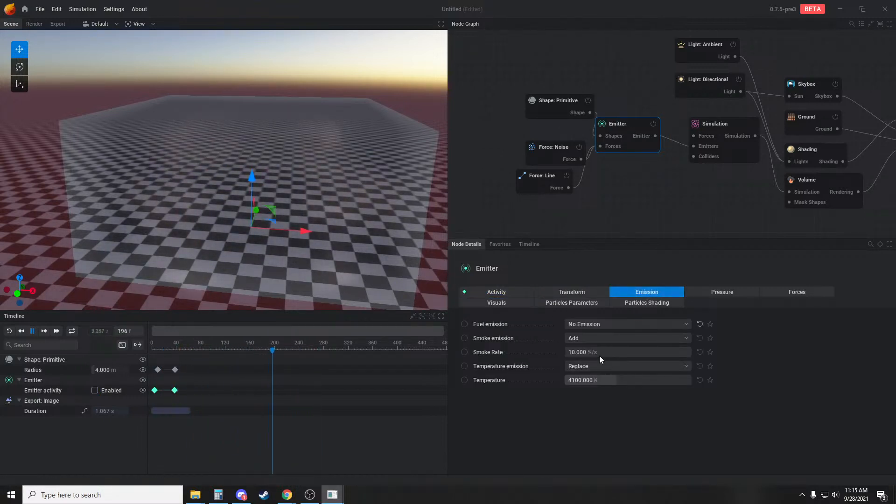
drag(595, 350, 706, 350)
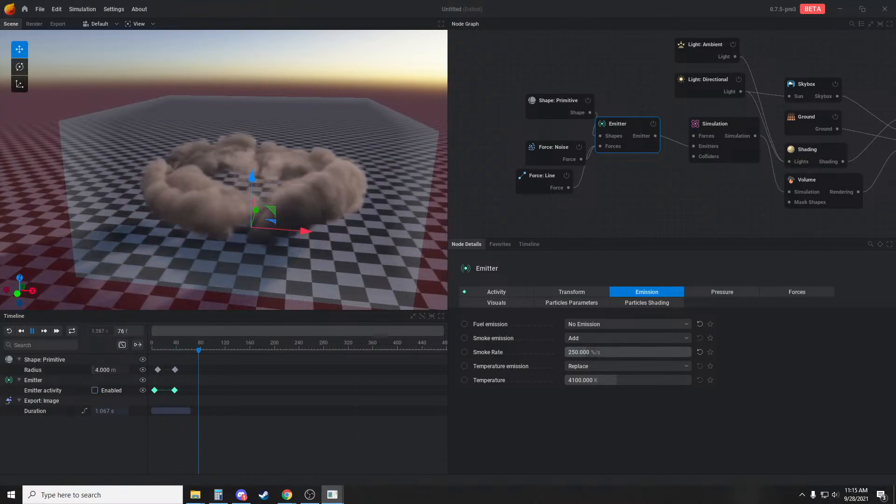
drag(600, 352, 622, 352)
drag(348, 259, 354, 279)
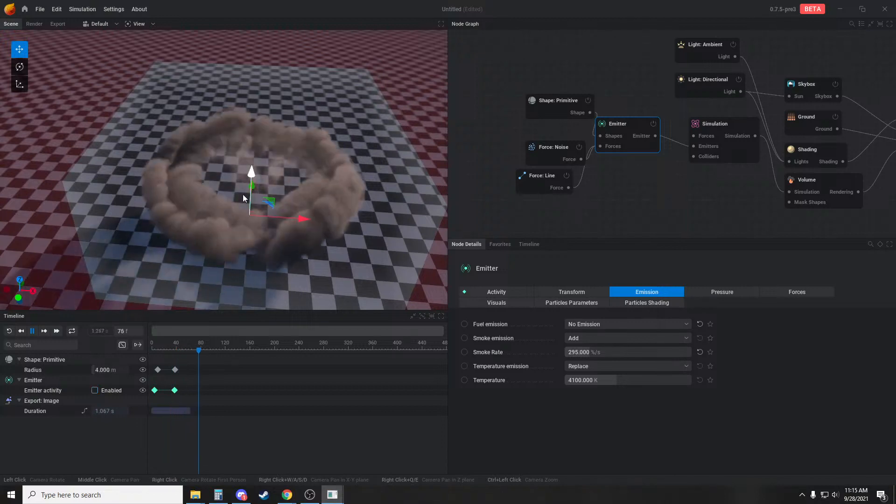
drag(301, 251, 298, 226)
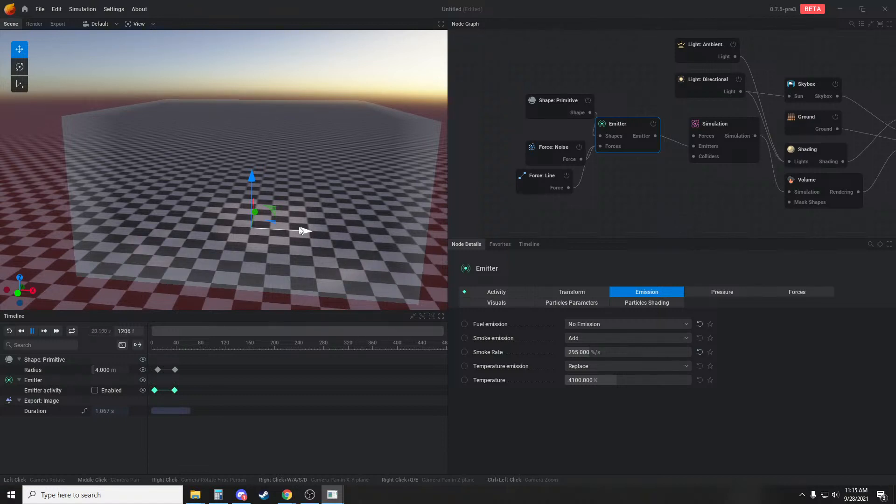
click(605, 195)
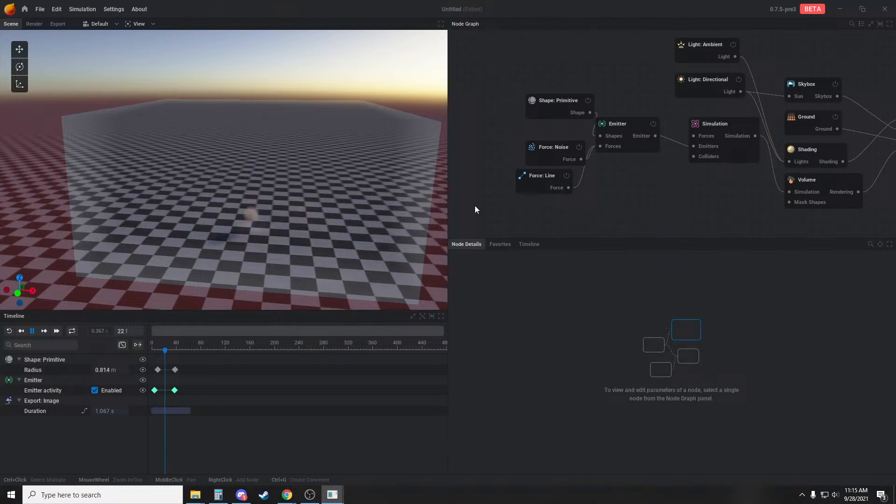
Set the Simulation node's buoyancy force to 0 %
click(724, 127)
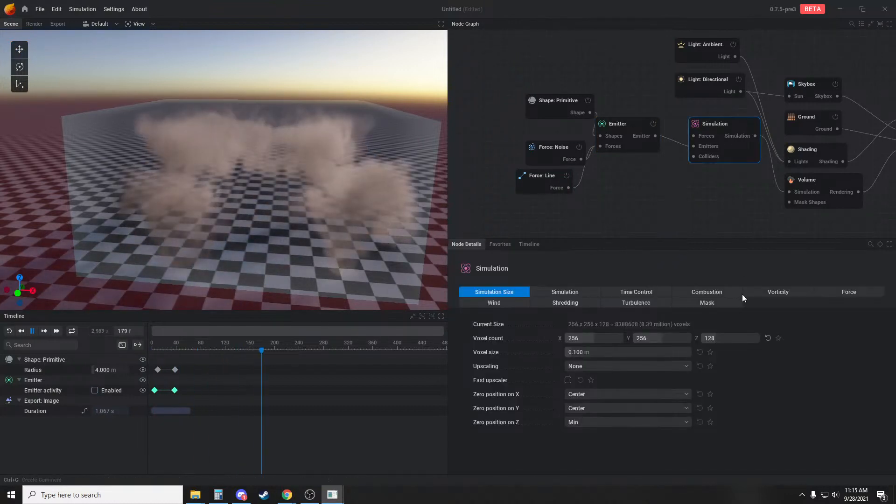
click(834, 291)
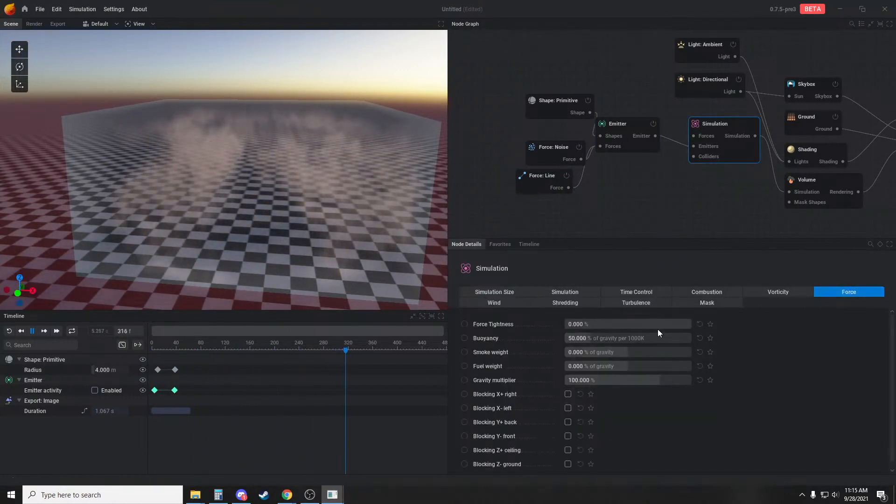
click(606, 338)
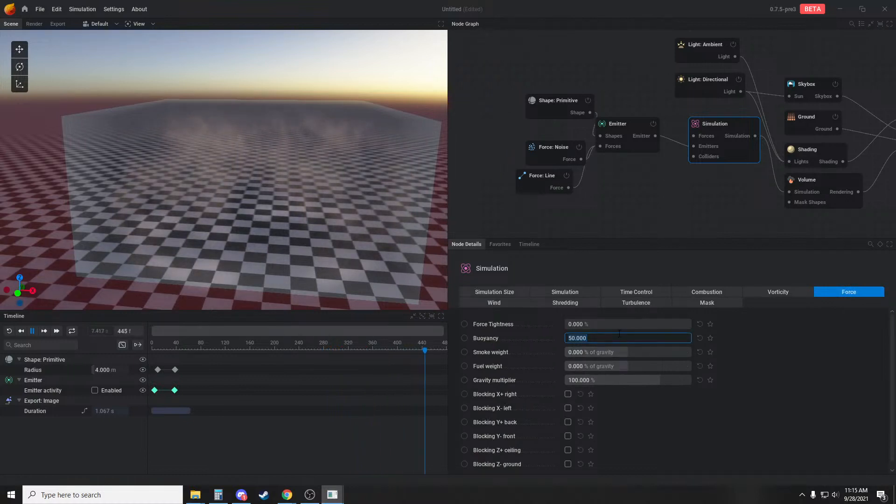
text(0)
key(Return)
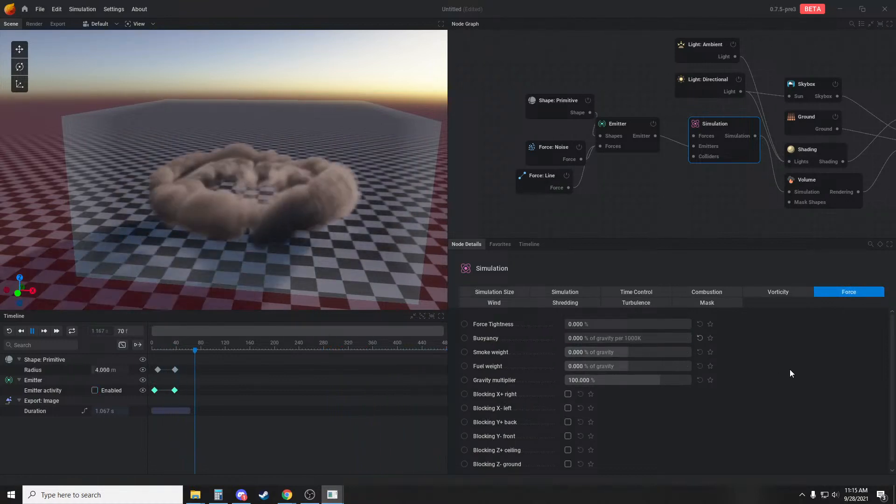
Enable Blocking Z- ground in the Simulation's force settings and replay the burst from a higher viewing angle
scroll(551, 443, down, 1)
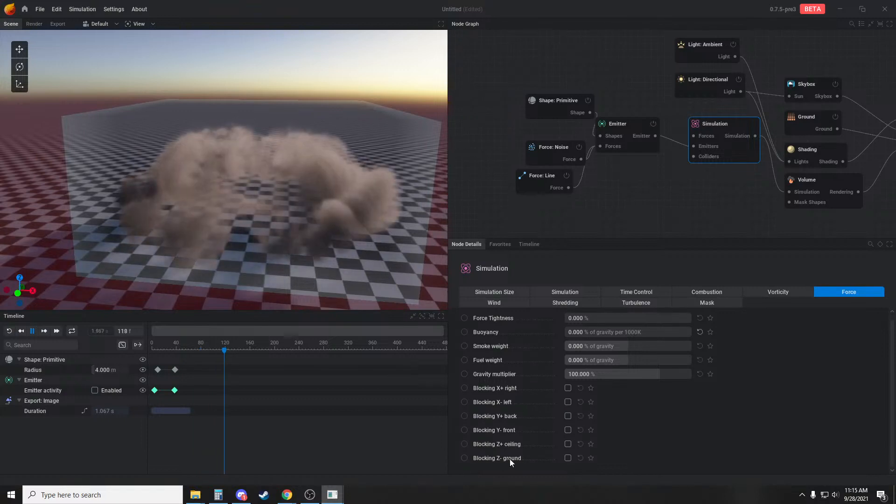
click(568, 459)
drag(357, 228, 388, 251)
key(r)
key(r)
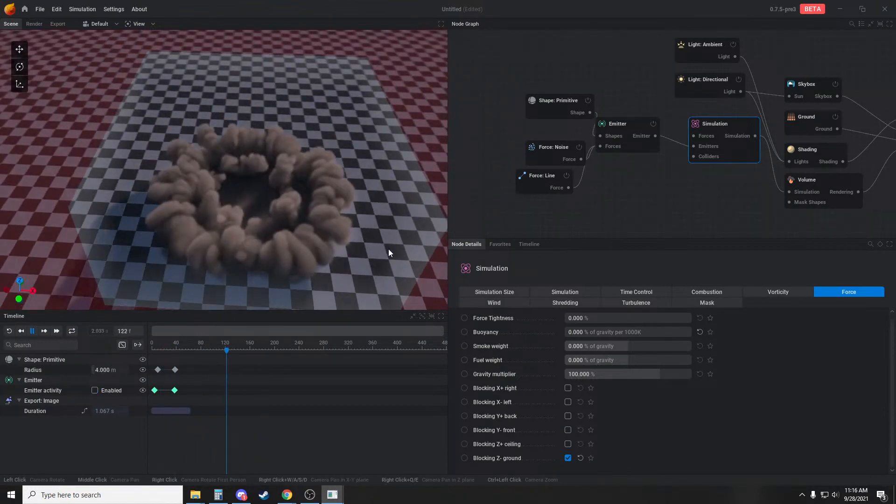
drag(338, 228, 341, 248)
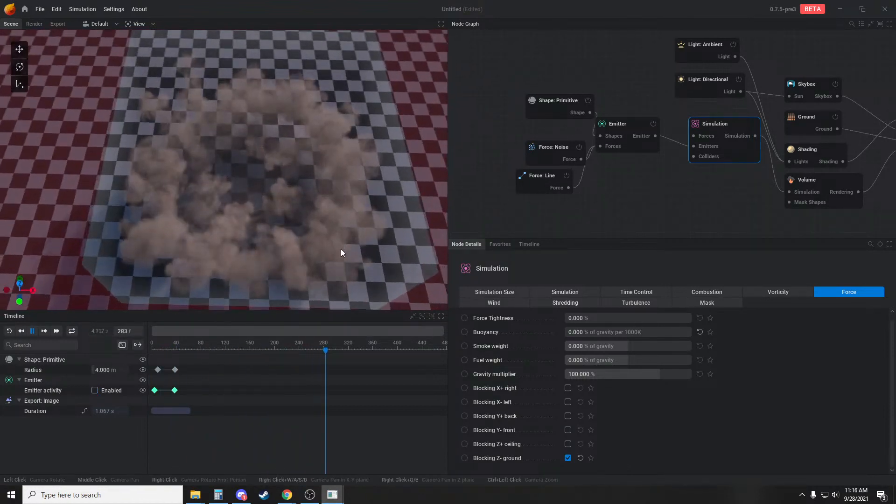
key(r)
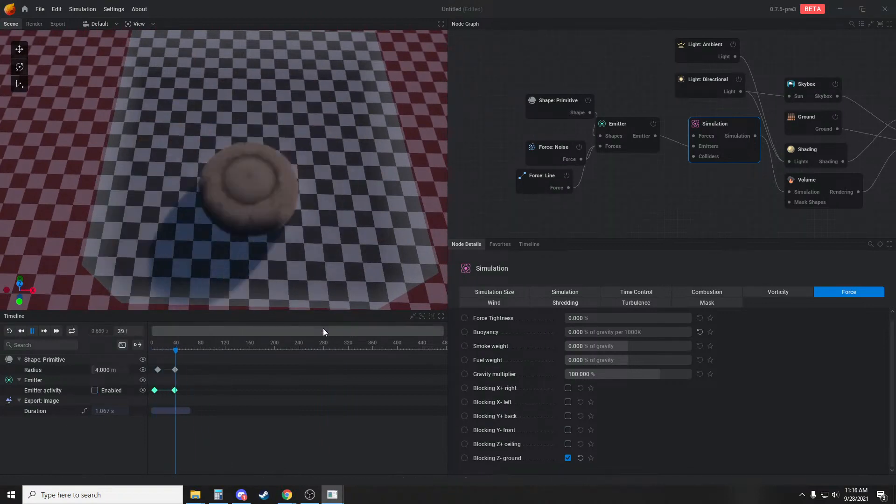
key(r)
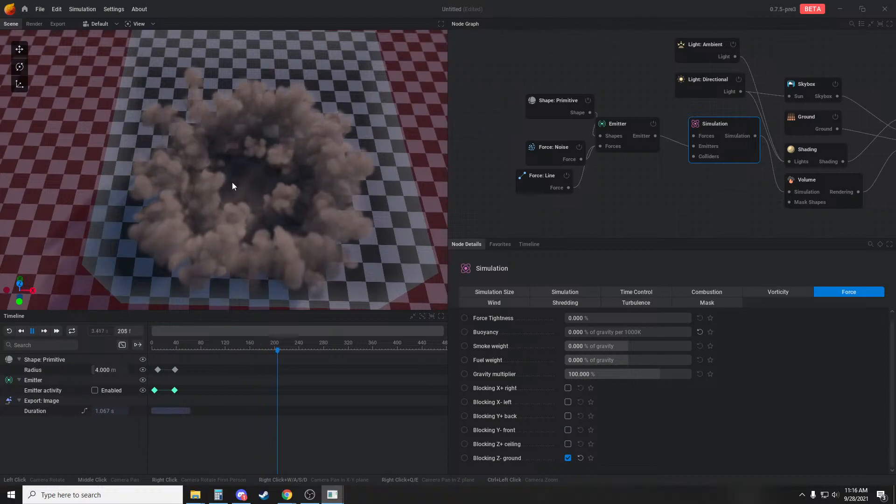
Shift both radius keyframes earlier, move the second emitter activity keyframe to about frame 27, and replay the simulation
drag(158, 369, 168, 391)
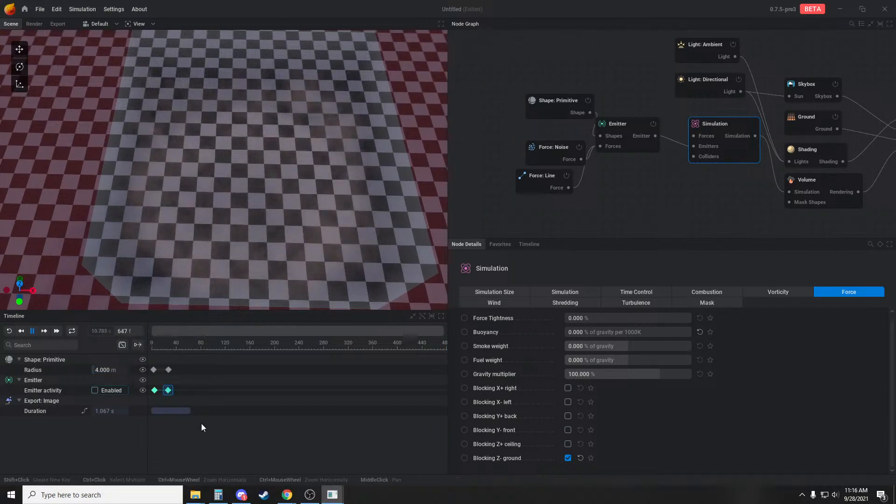
click(210, 428)
key(r)
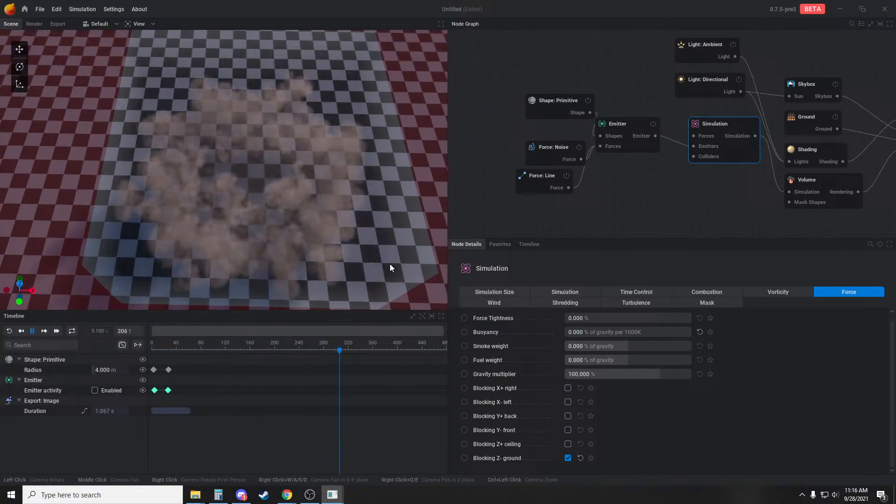
key(r)
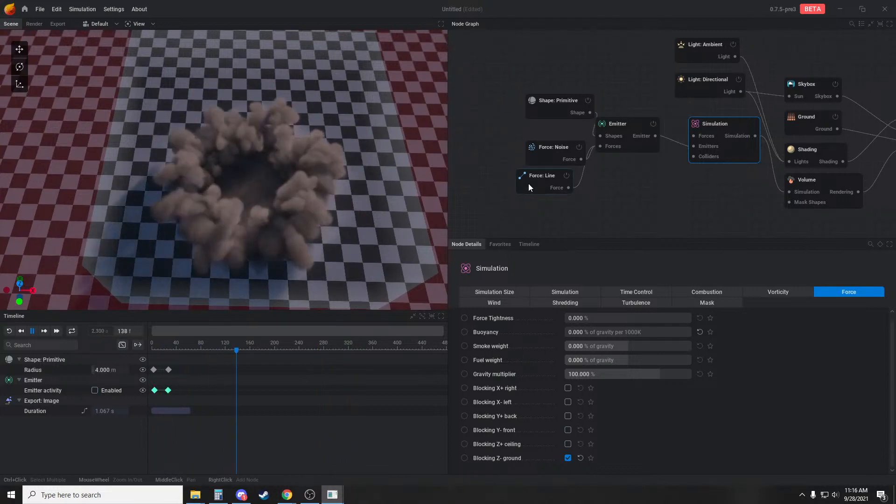
key(r)
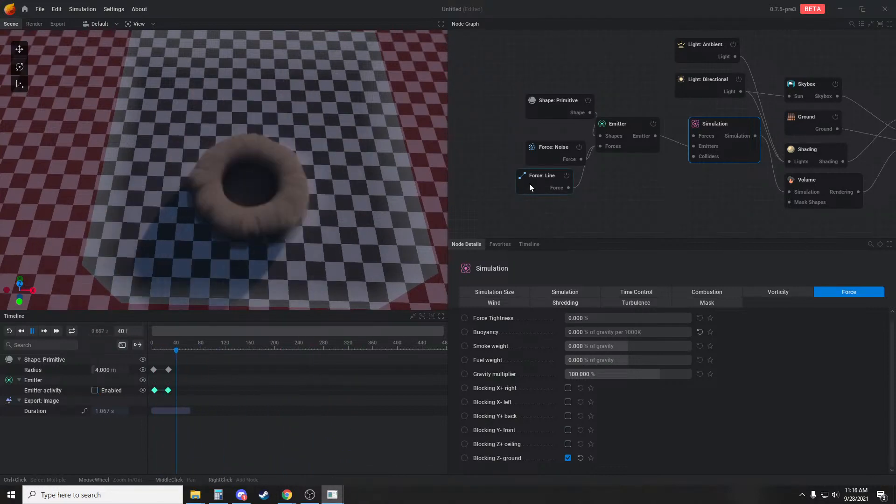
Examine how the smoke ring spreads along the ground from several angles, replaying the simulation and pausing it once the smoke has thinned
key(r)
drag(333, 241, 331, 201)
key(r)
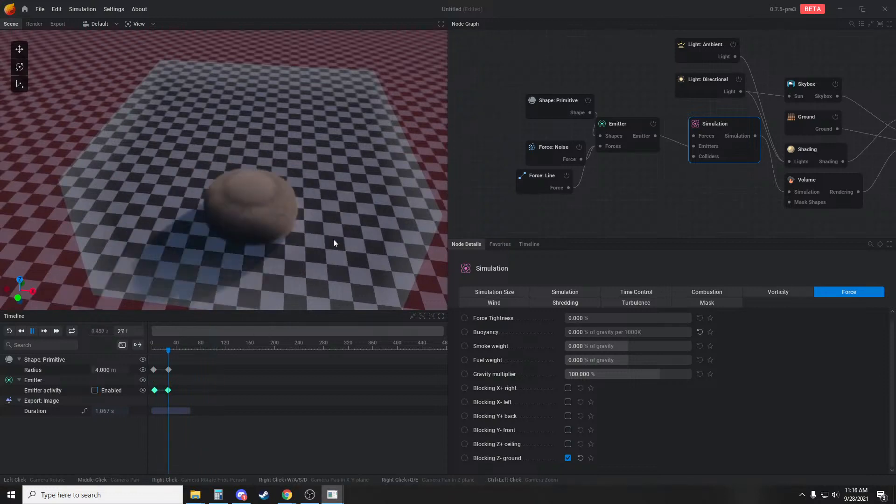
drag(334, 239, 295, 224)
key(r)
key(r)
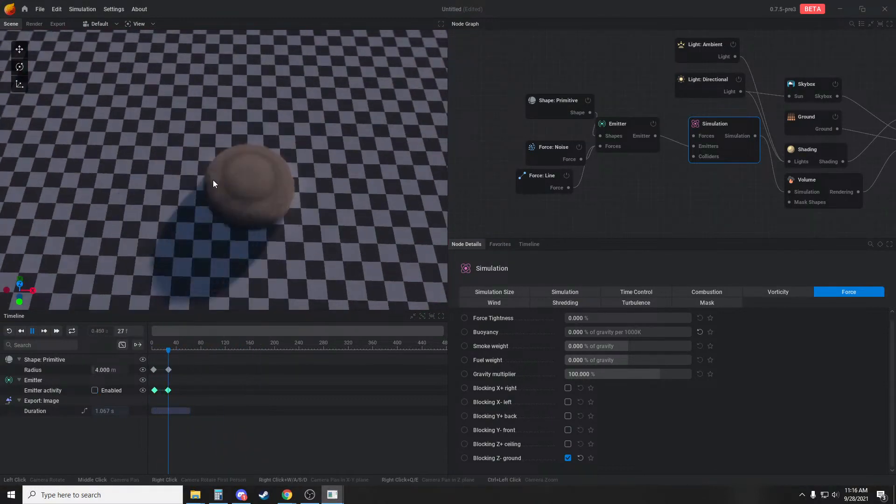
key(r)
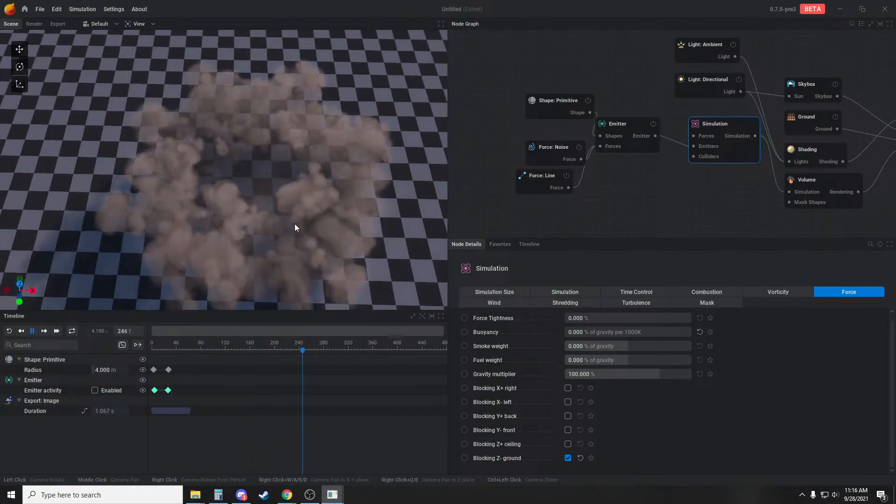
key(r)
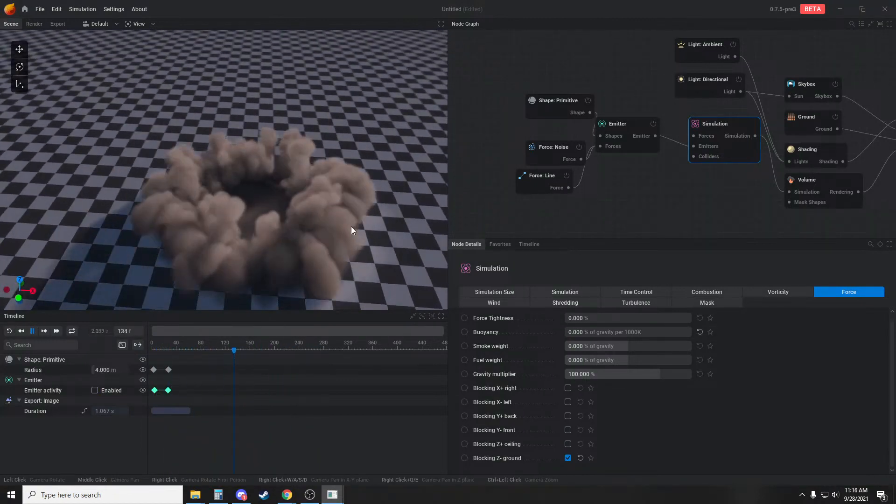
middle_drag(719, 196, 666, 197)
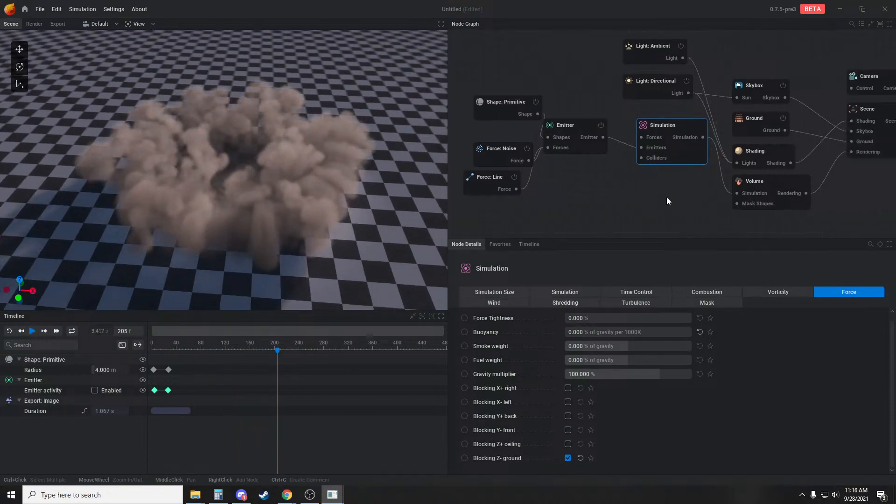
key(r)
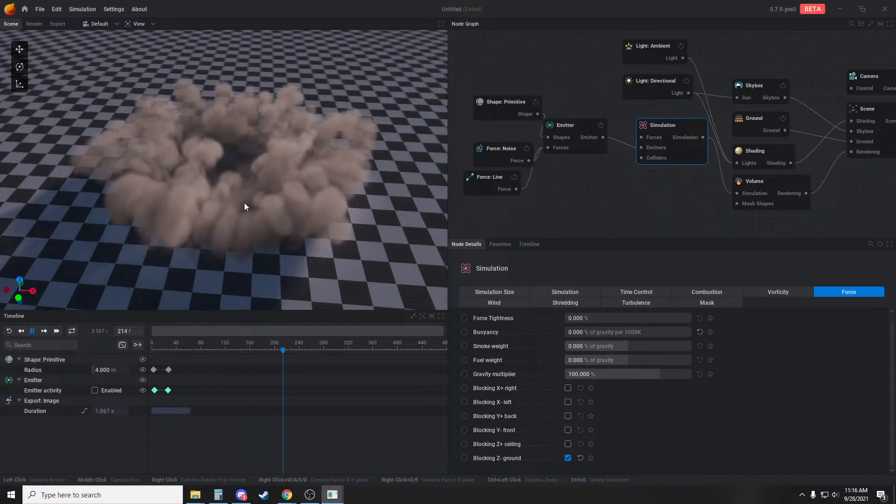
key(space)
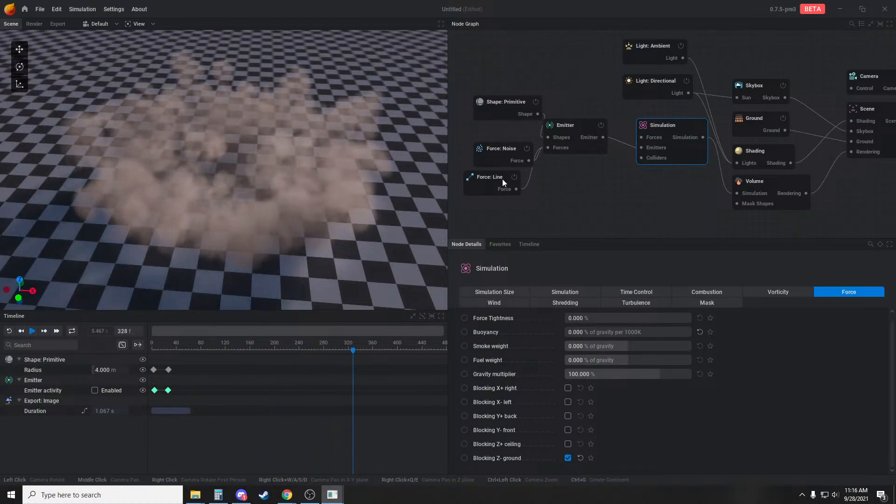
Animate the Simulation's vorticity intensity with keyframes at frames 1 and 328, setting the second one to 15 %
click(782, 293)
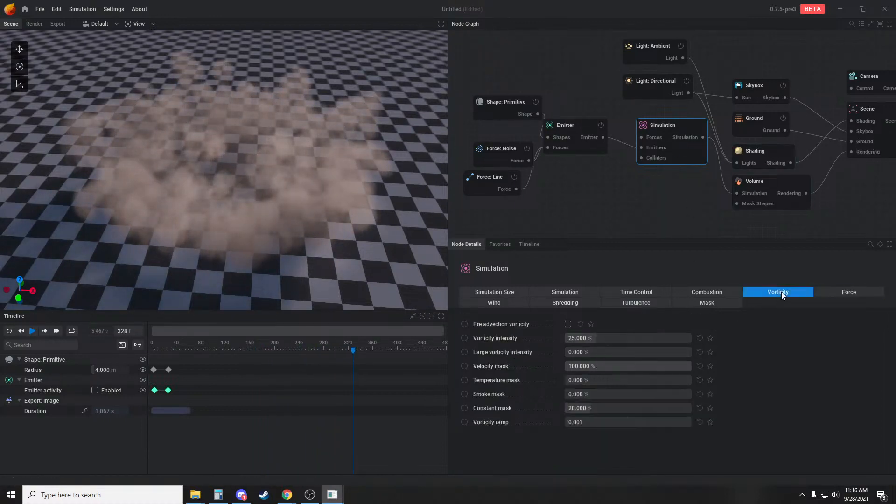
click(464, 339)
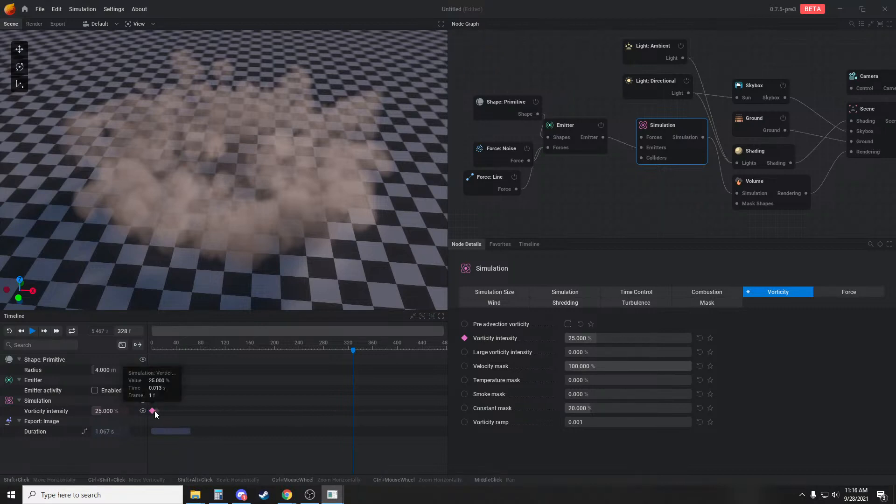
shift+click(353, 411)
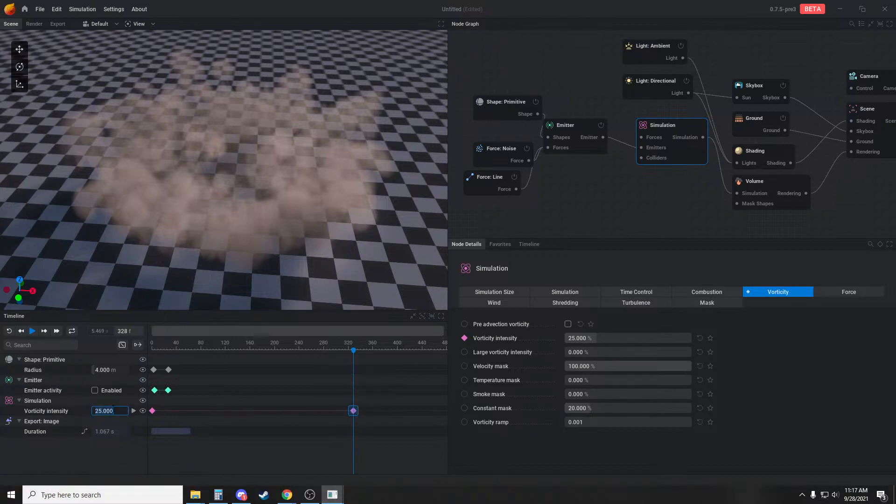
mouse_move(355, 414)
key(Return)
Set the first vorticity intensity keyframe to 70 % and replay the simulation from a lower viewing angle
click(154, 411)
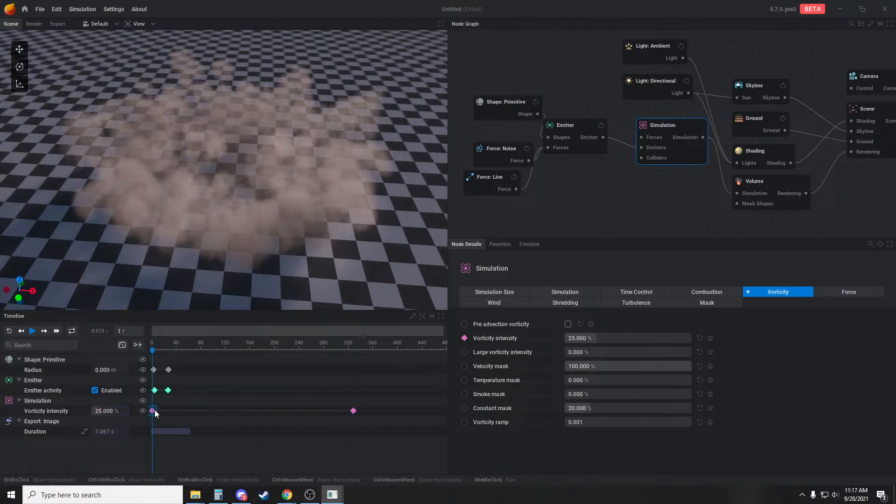
click(104, 411)
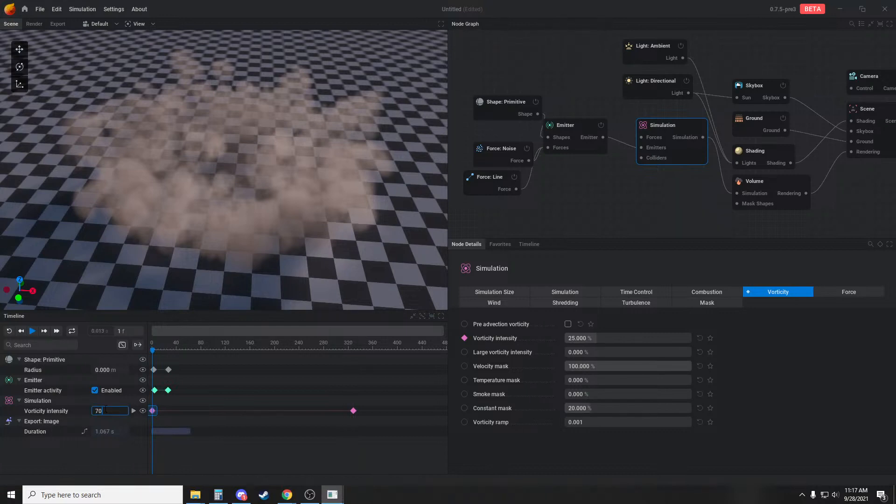
text(70)
key(Return)
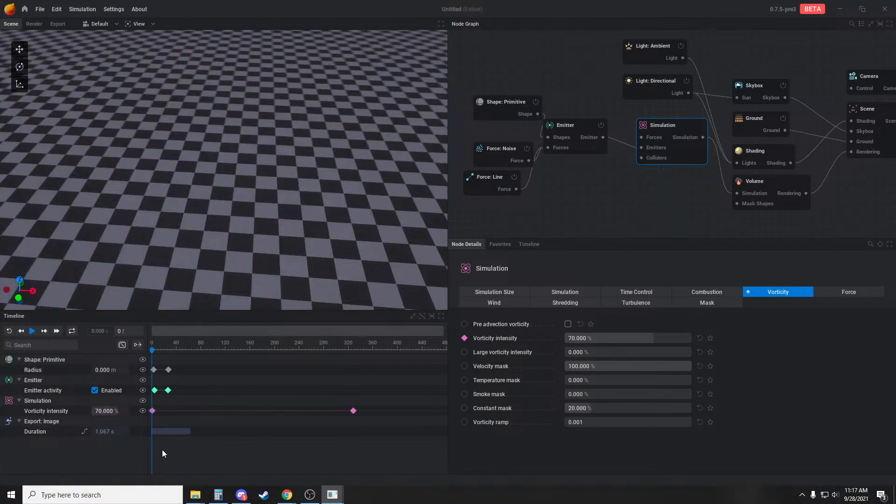
key(space)
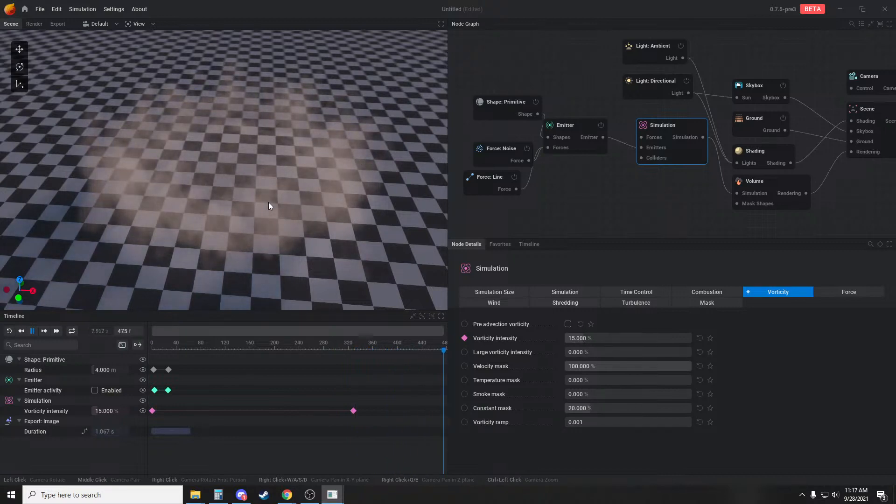
drag(268, 202, 250, 174)
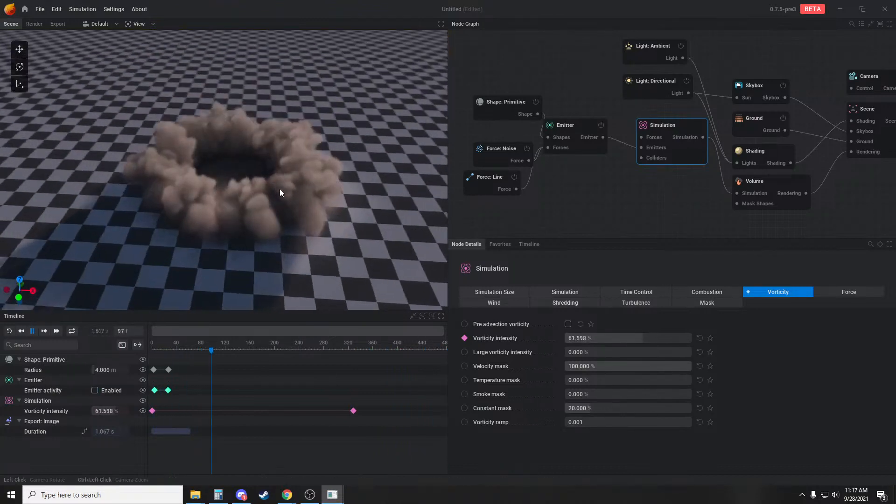
Set the Volume's post process to Sharpen
middle_drag(611, 208, 574, 212)
click(724, 156)
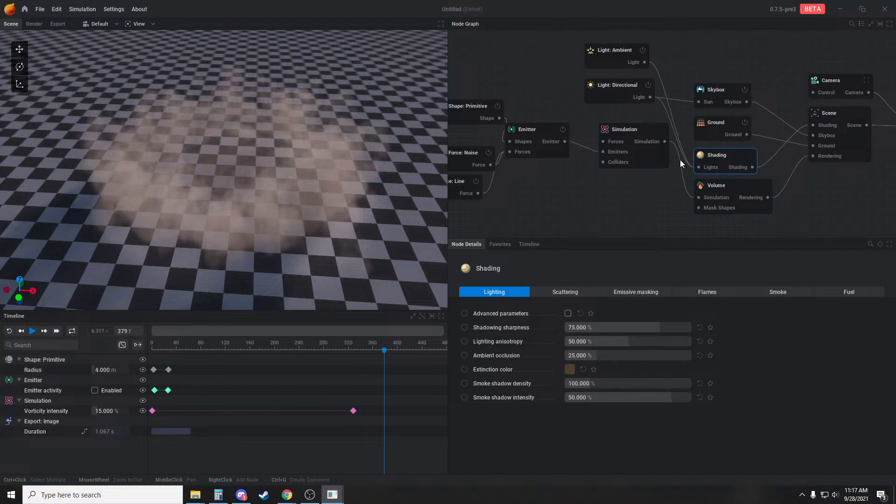
click(715, 195)
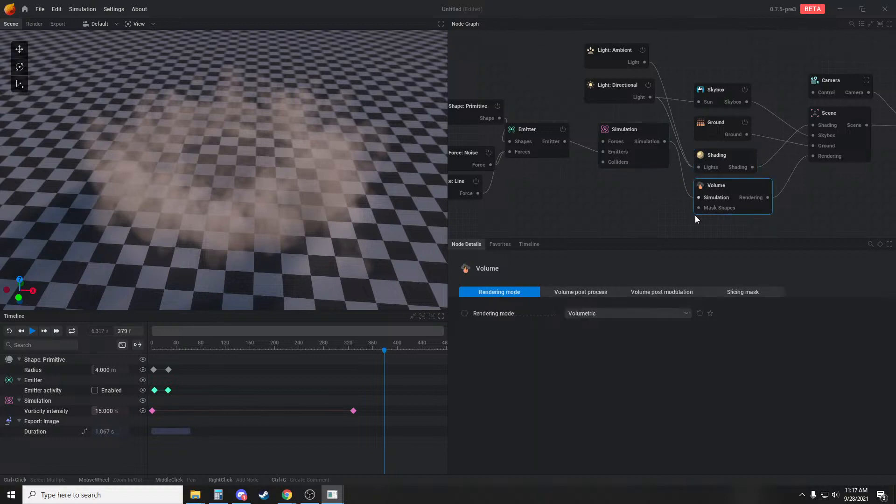
click(583, 291)
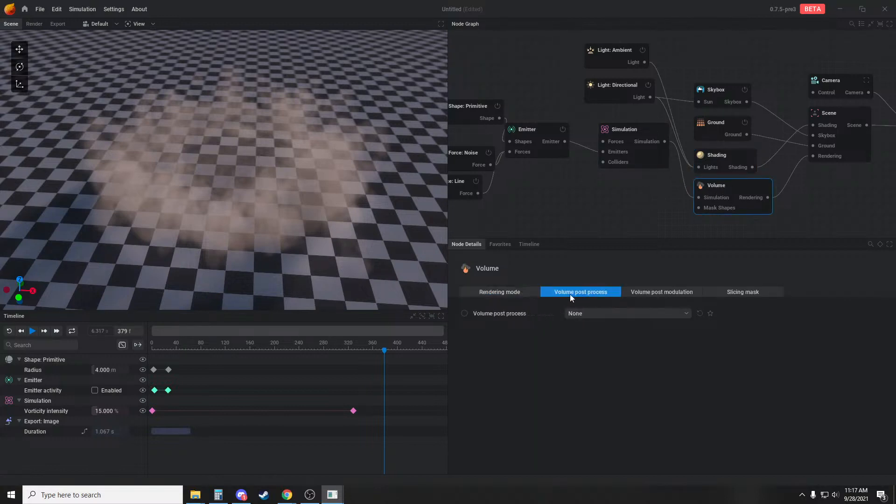
click(581, 317)
click(586, 347)
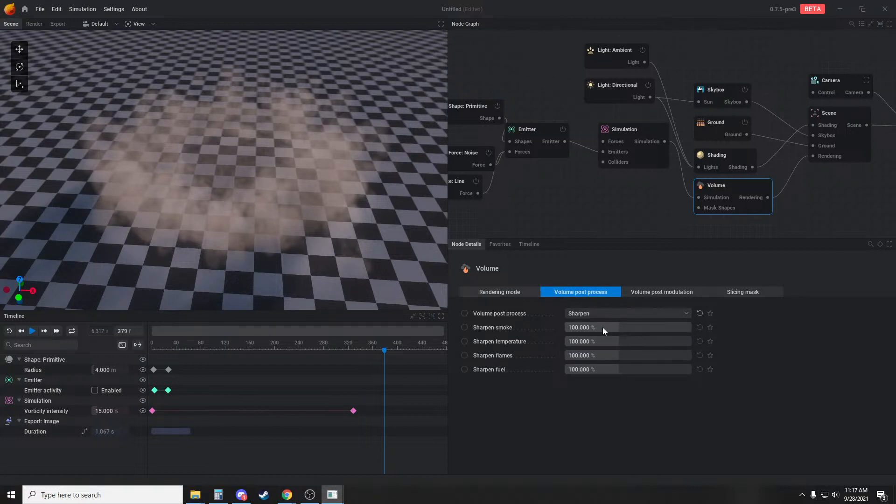
Animate the Volume's sharpen smoke with keyframes at frames 1 and 327, setting the second one to 10 %
click(464, 327)
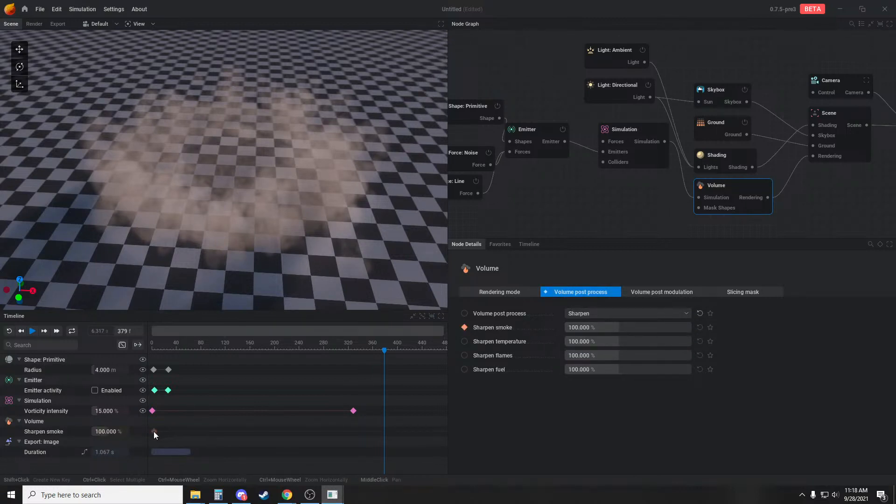
click(152, 431)
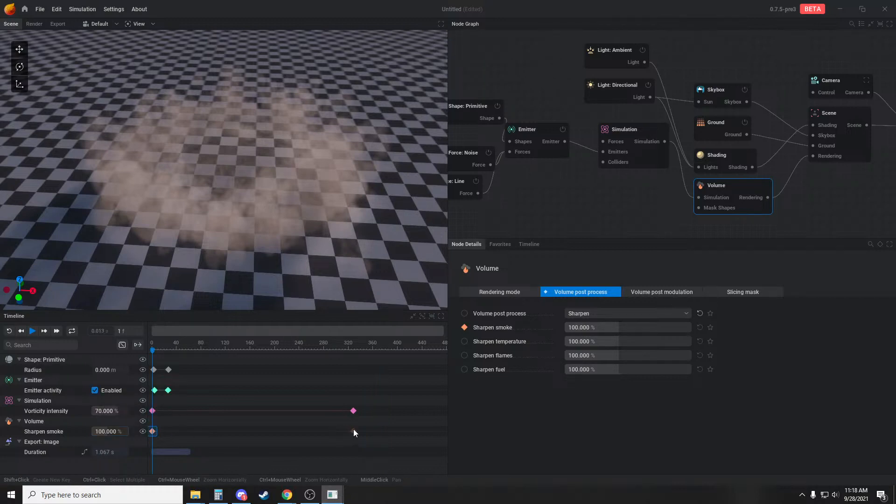
click(353, 432)
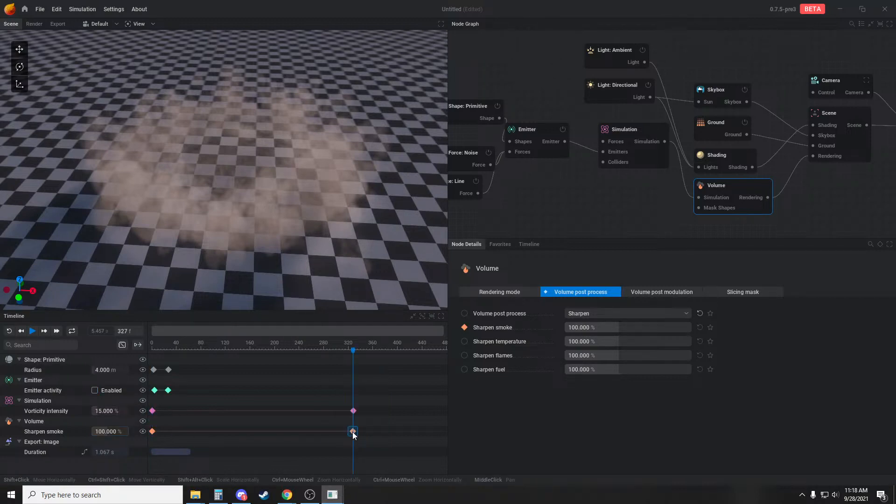
shift+click(352, 431)
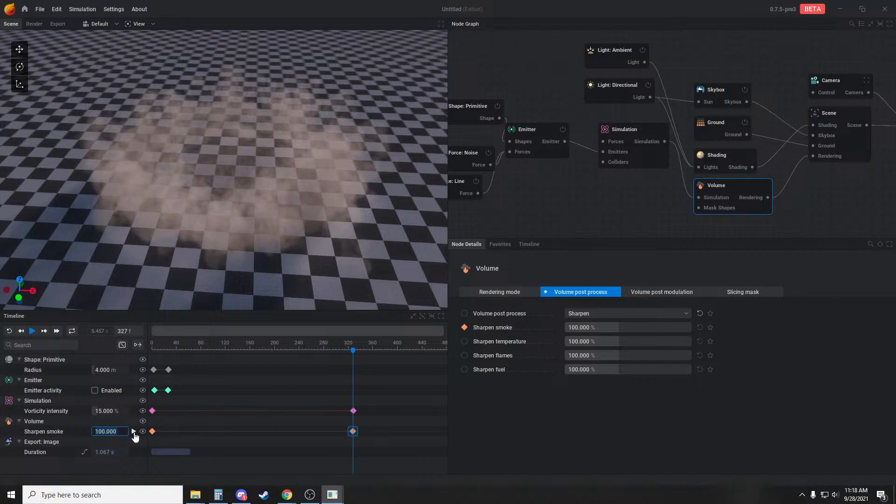
key(Return)
Set the first sharpen smoke keyframe to 310 %, replay the simulation, and pause it while the smoke ring is still dense
click(152, 430)
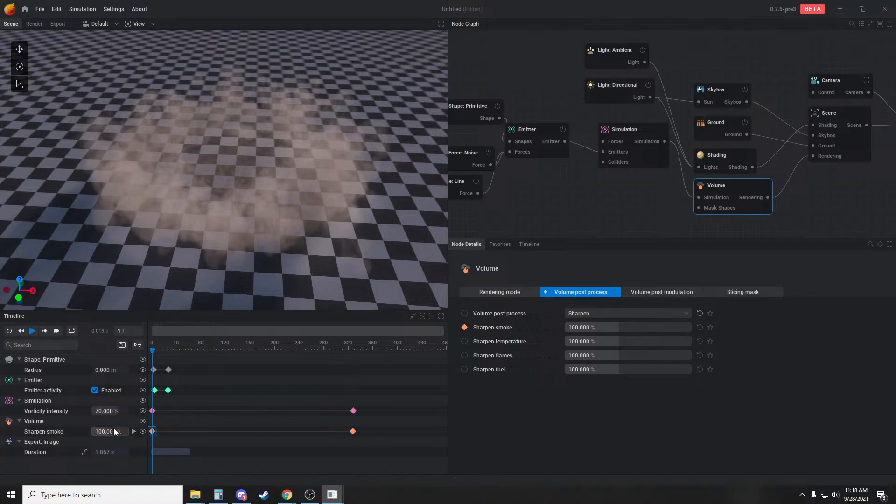
drag(113, 430, 133, 430)
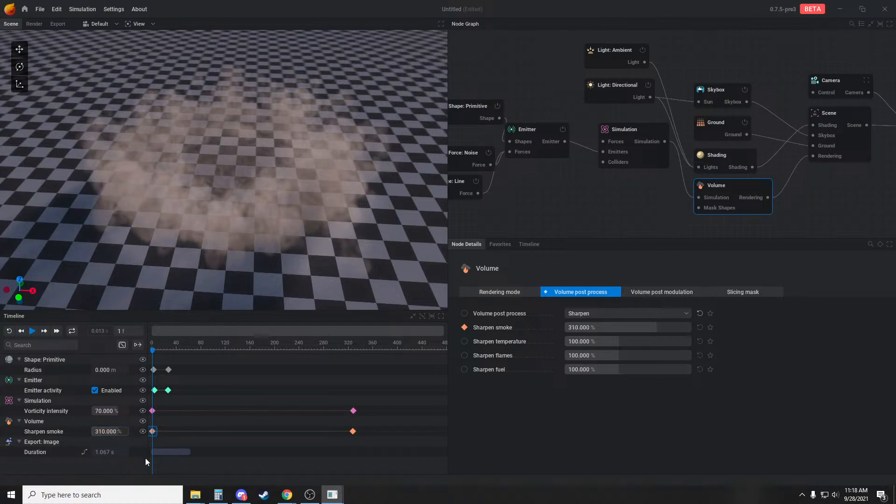
key(space)
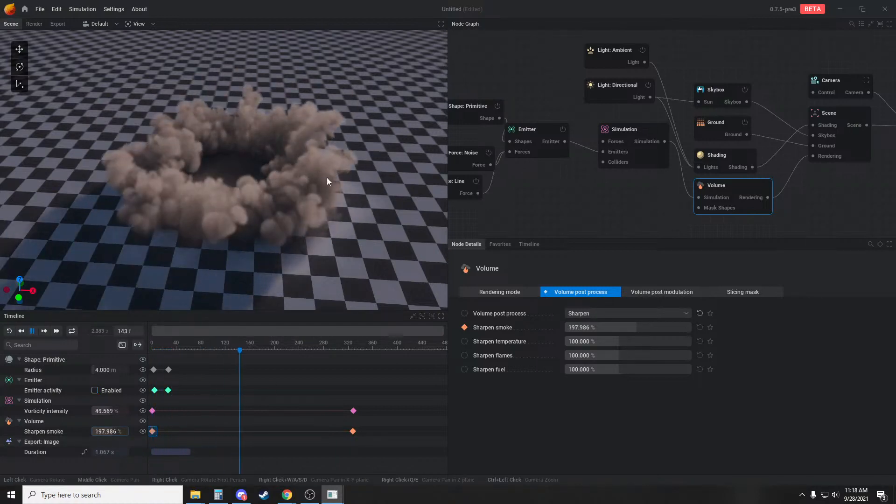
key(space)
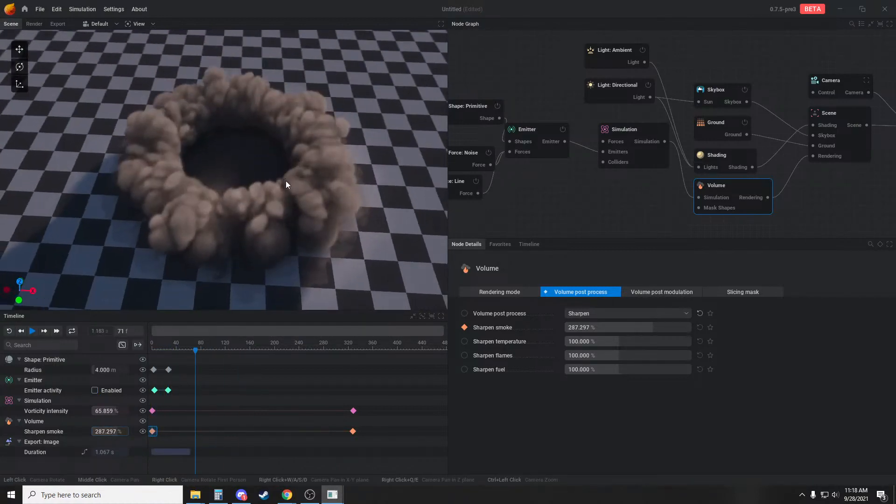
key(r)
key(space)
key(space)
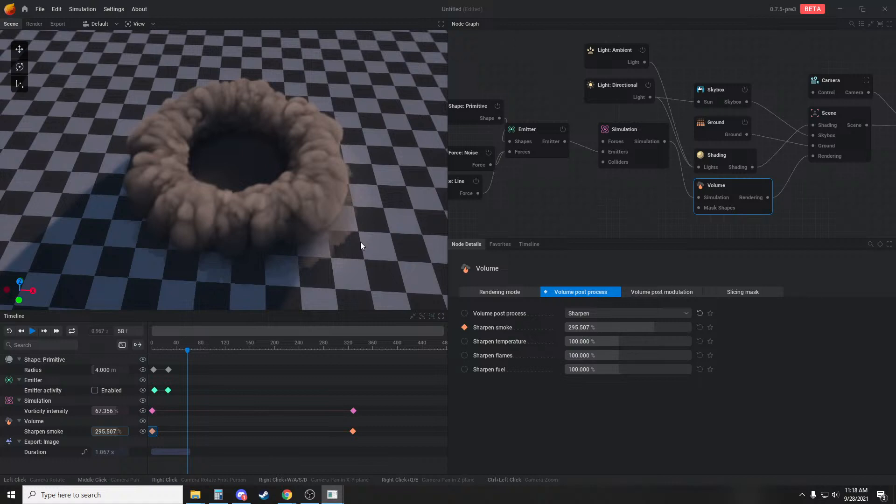
scroll(293, 220, down, 3)
scroll(275, 185, up, 3)
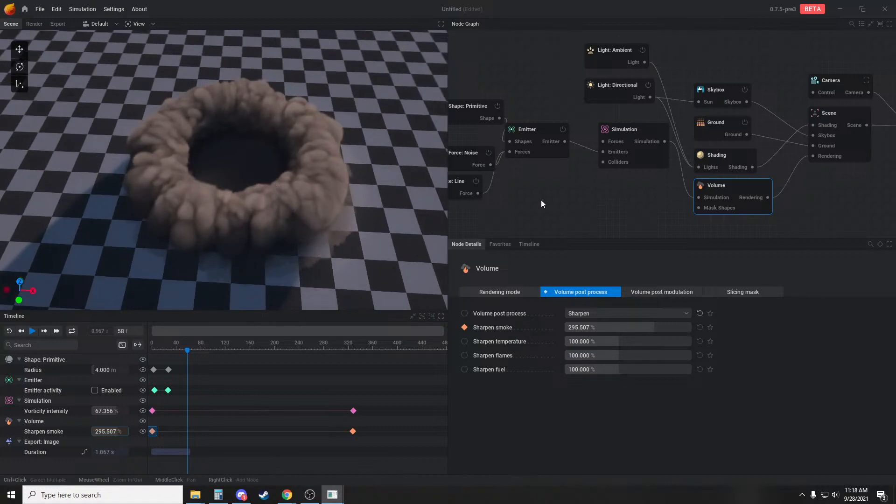
Lower the Shading's smoke density clamp to about 16.667 % and play the simulation until the ring has spread
middle_drag(682, 178, 652, 193)
click(688, 168)
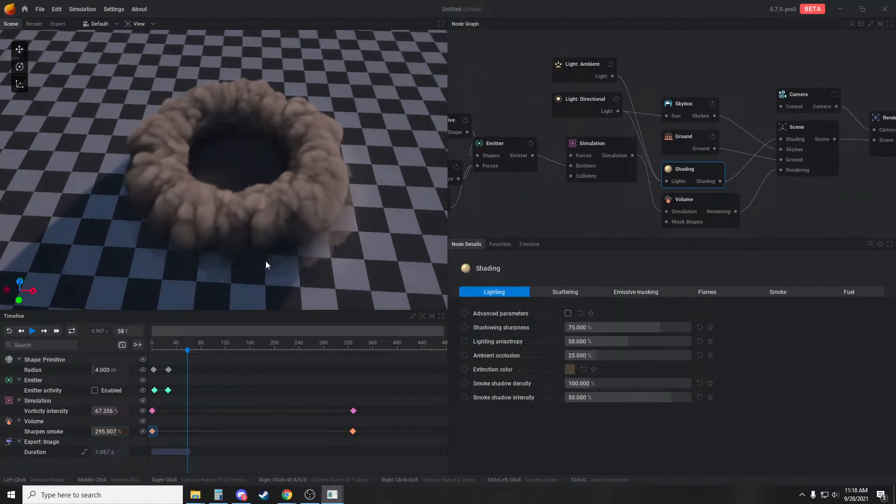
click(787, 293)
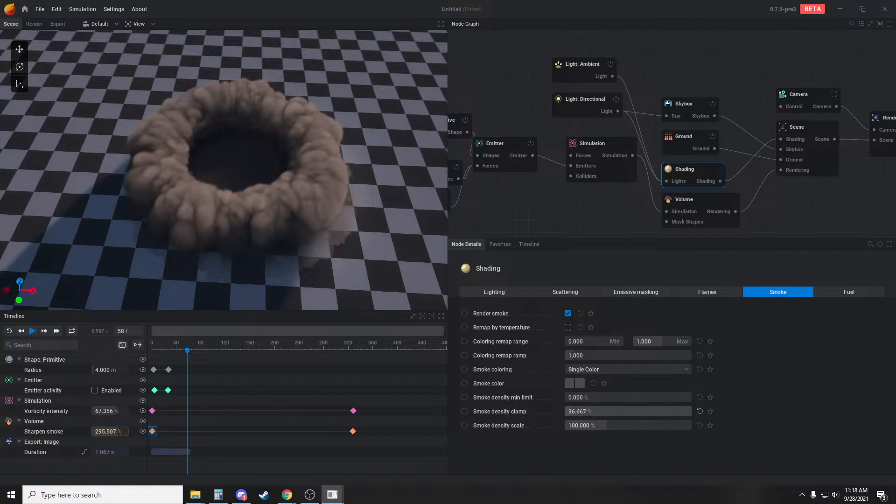
drag(569, 411, 567, 411)
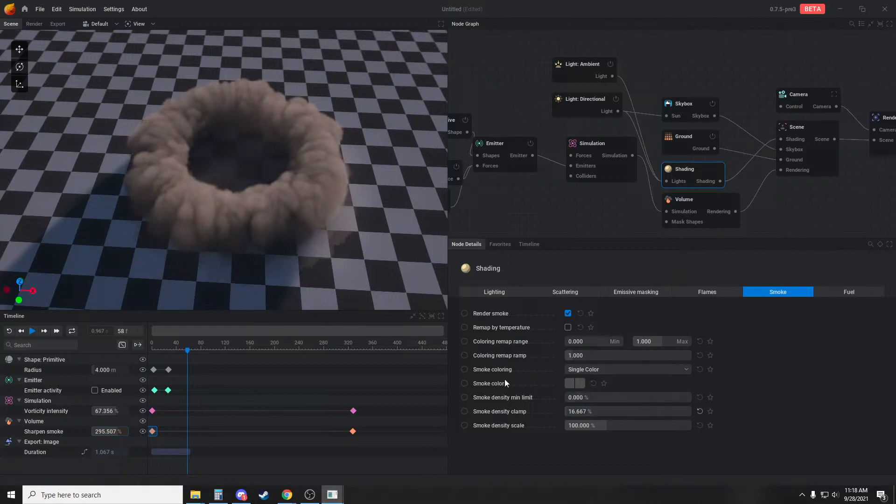
key(space)
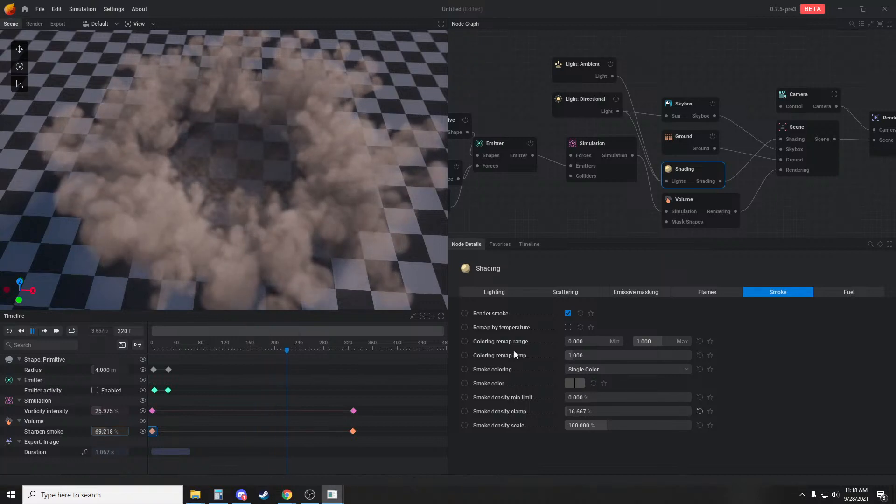
key(space)
Set the smoke density clamp to 5 % and replay the simulation
drag(583, 411, 560, 411)
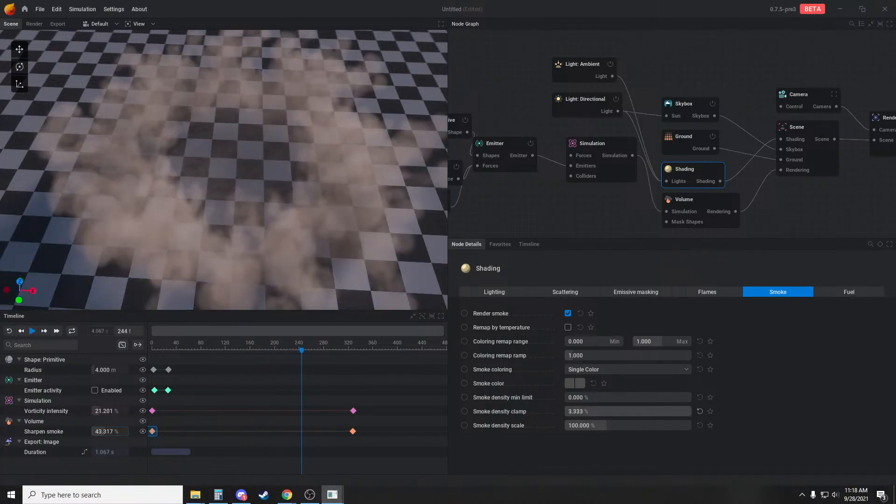
double_click(588, 414)
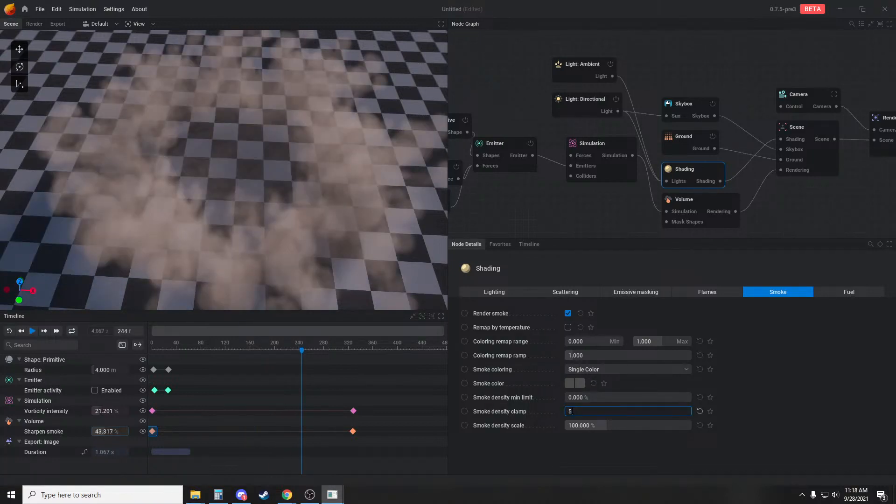
text(5)
key(Return)
key(space)
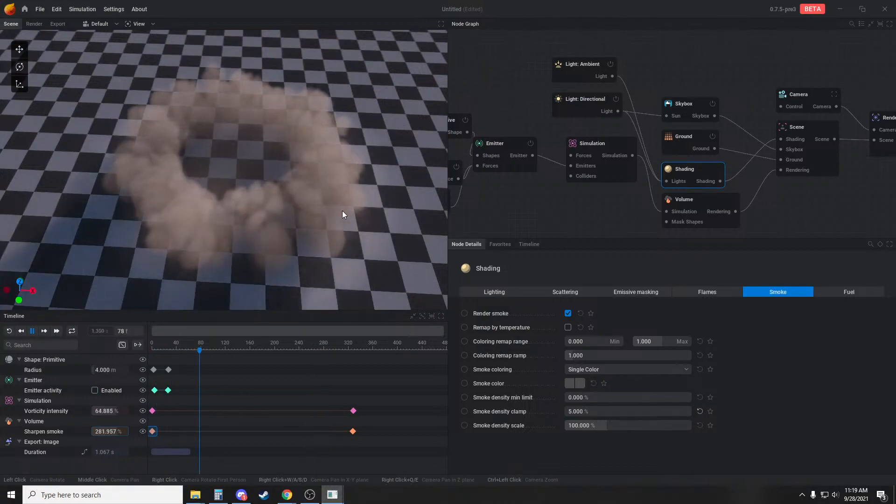
key(r)
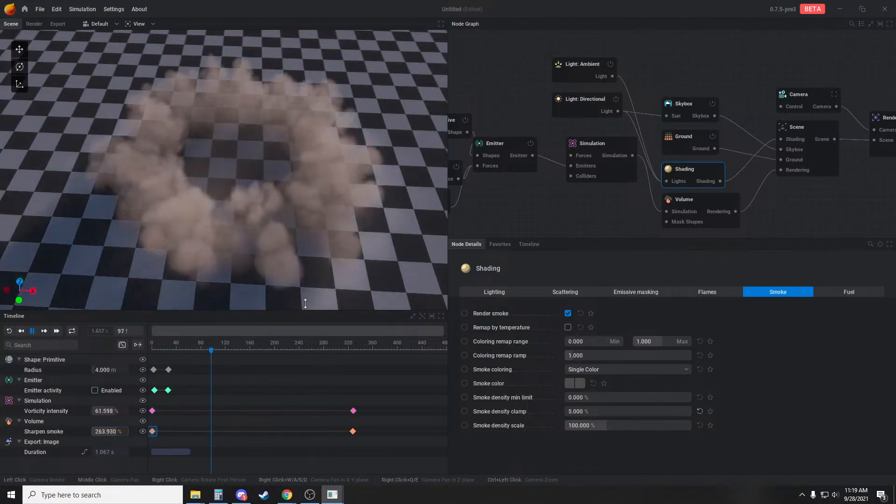
key(r)
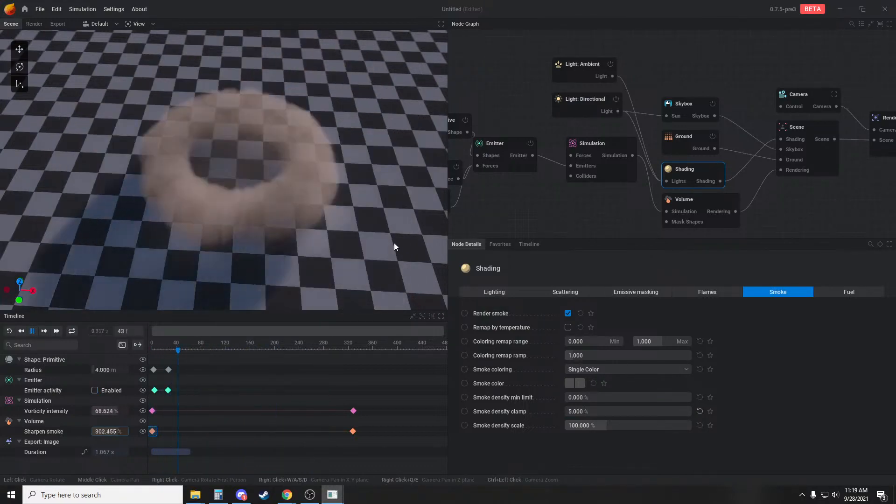
Set the smoke density clamp to 10 % and replay the simulation from a lower viewing angle
click(587, 411)
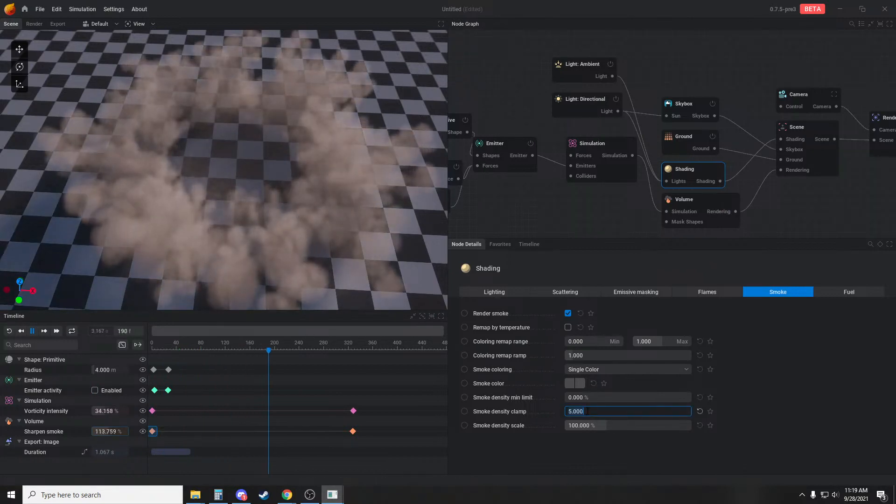
text(10)
click(752, 386)
key(r)
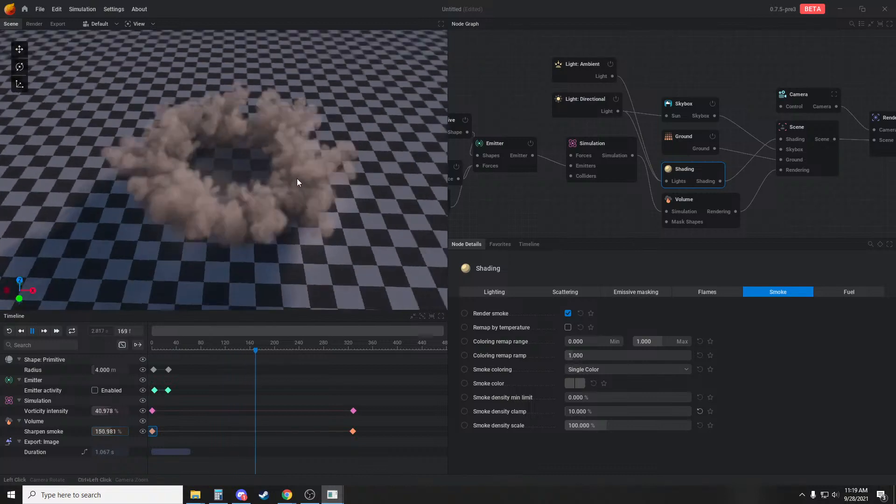
mouse_move(297, 179)
mouse_down()
mouse_move(301, 127)
mouse_move(301, 178)
mouse_up()
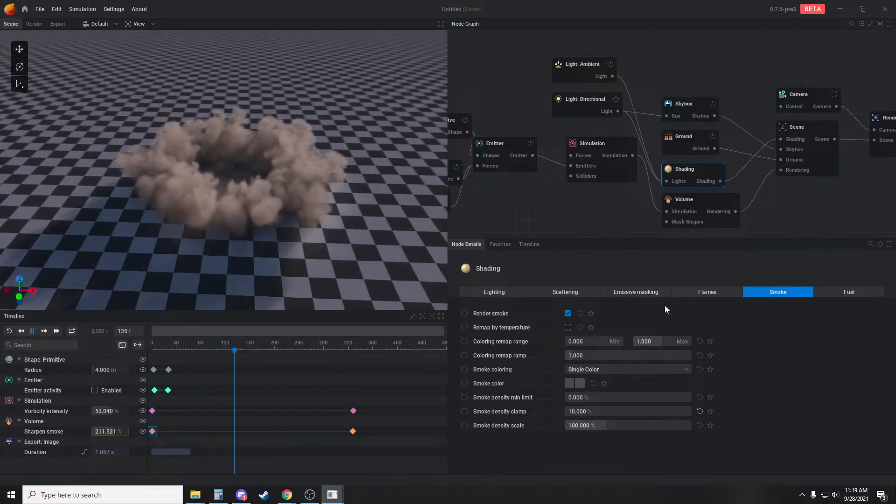
Set the directional light's inherited sun color and the ambient light's inherited sky color to 0 %, and replay the simulation
click(573, 383)
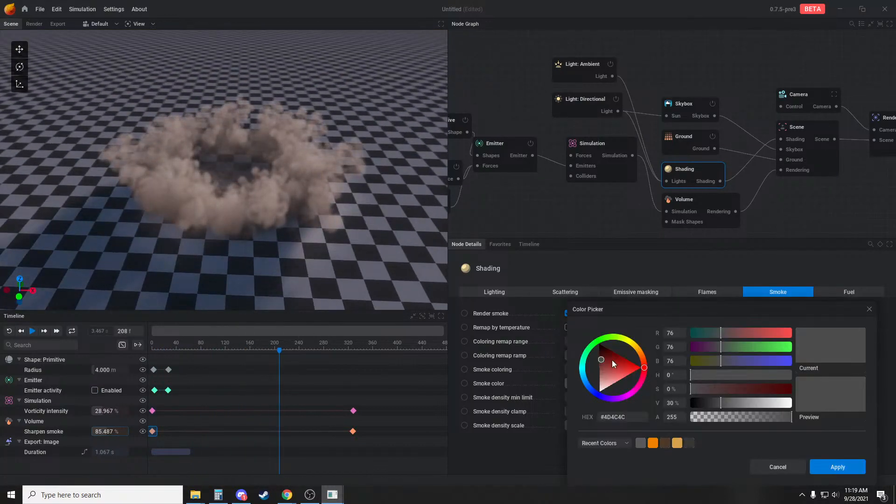
click(779, 468)
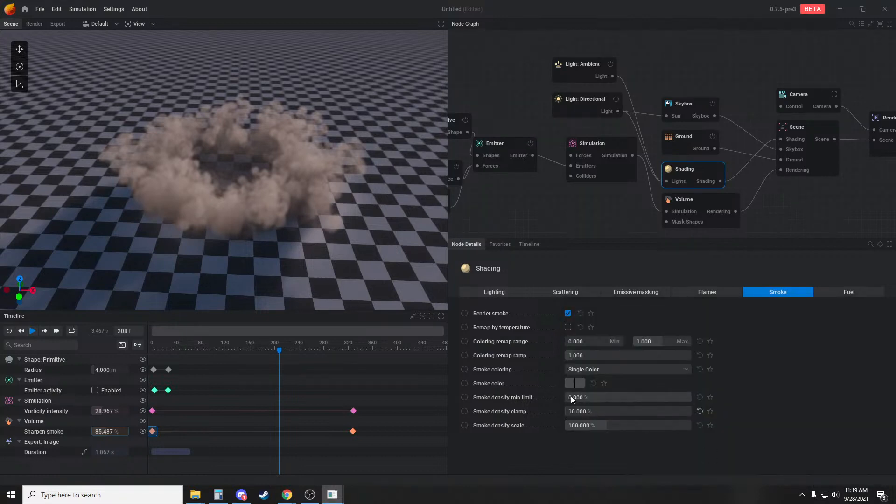
click(574, 108)
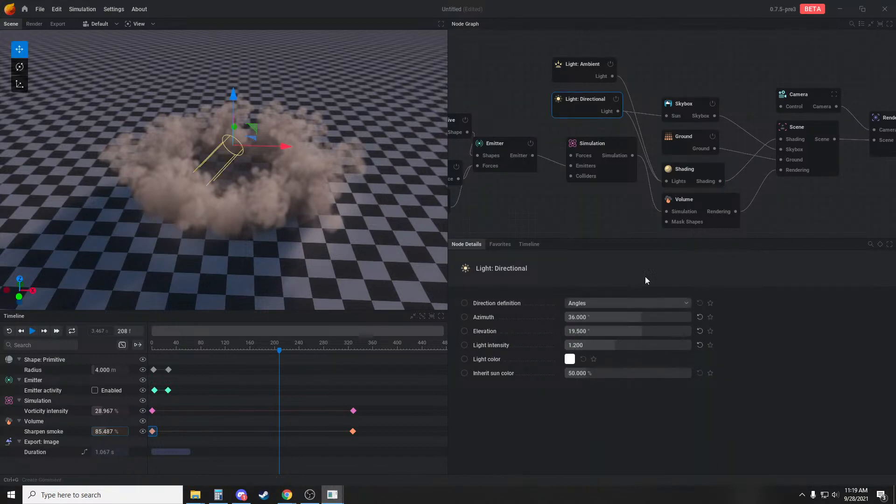
drag(617, 373, 551, 374)
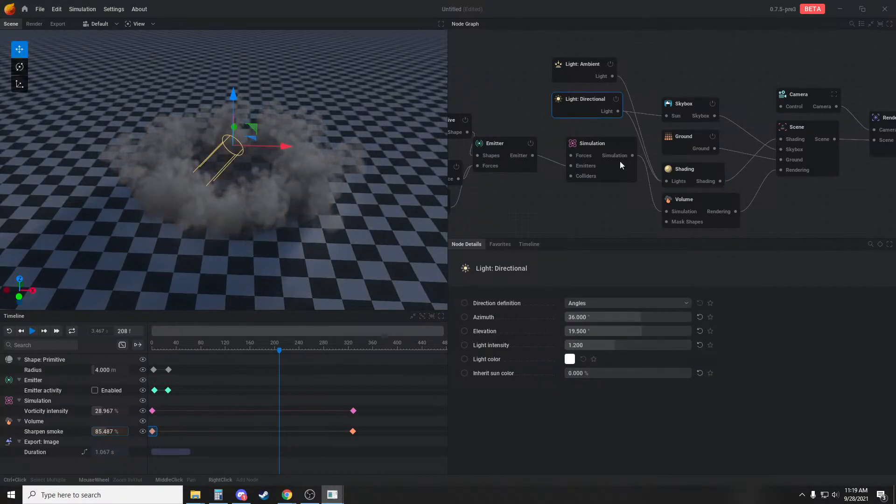
click(564, 74)
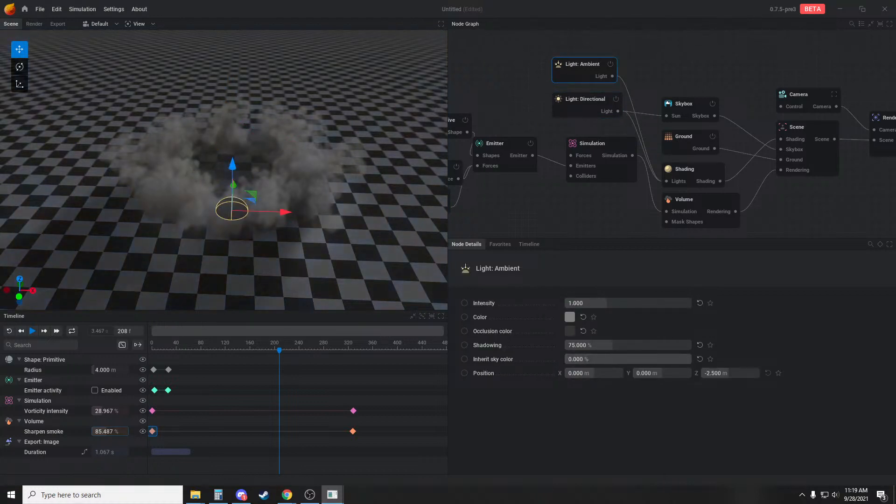
key(r)
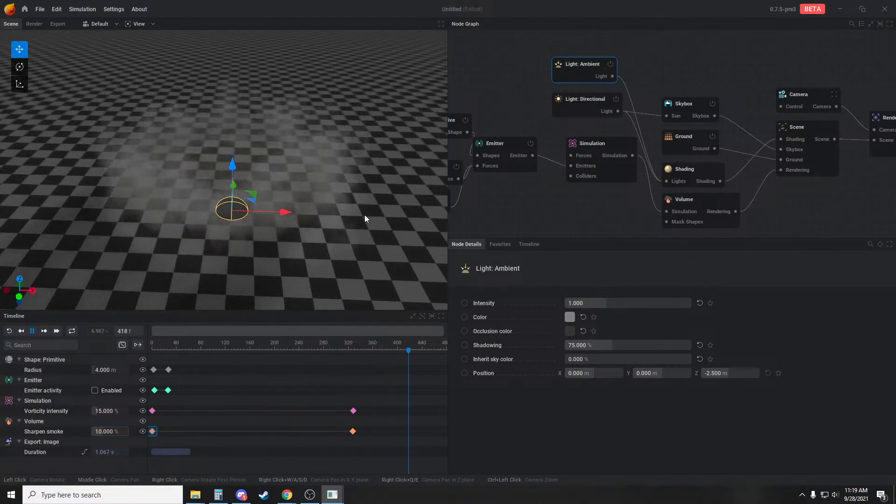
Set the Simulation's smoke weight to 250 % of gravity and replay the burst, viewing it from low and high angles
middle_drag(585, 206, 601, 218)
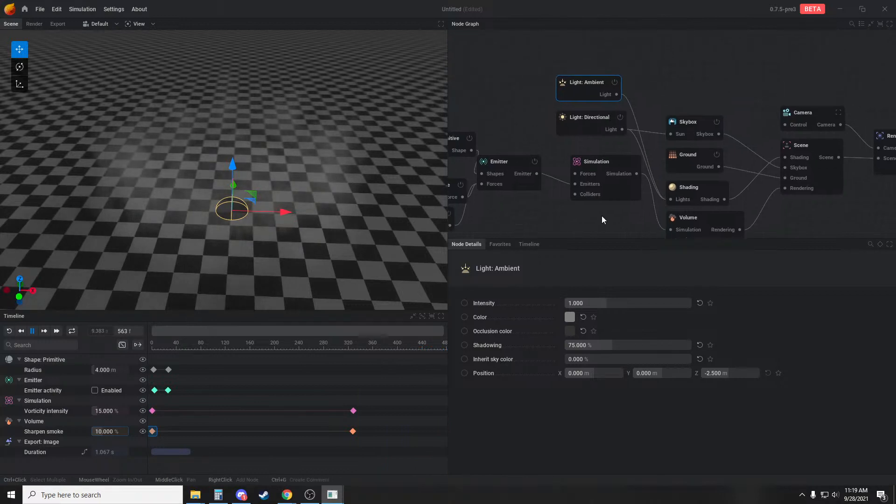
click(598, 172)
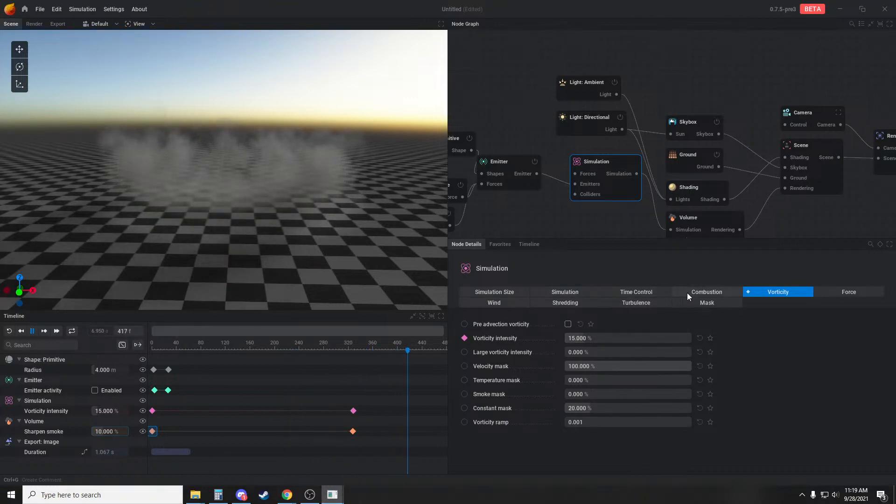
click(843, 293)
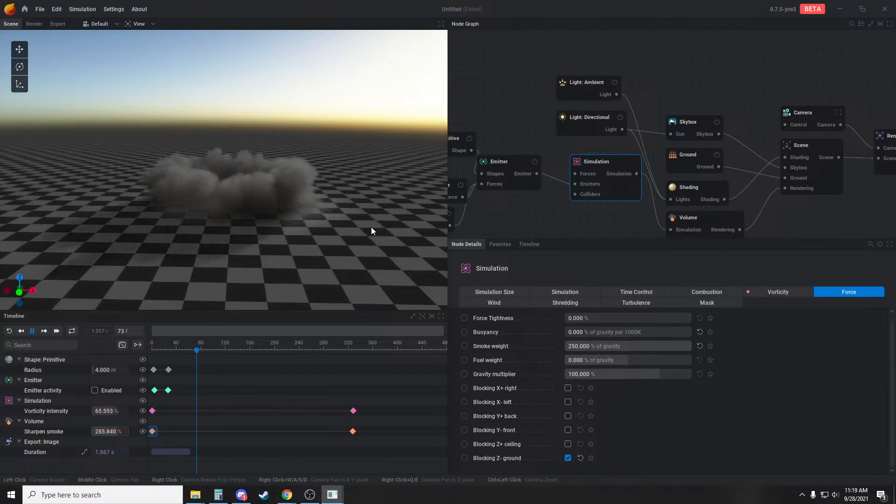
drag(352, 222, 343, 214)
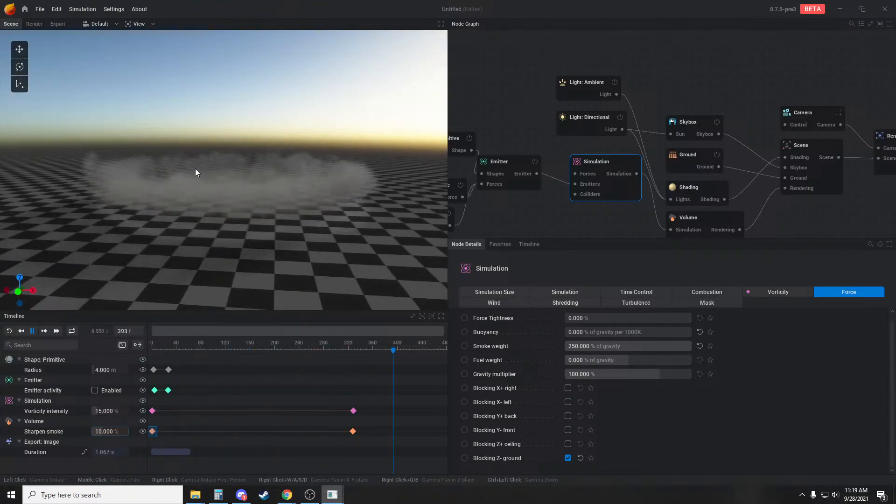
drag(302, 137, 316, 256)
drag(367, 268, 362, 248)
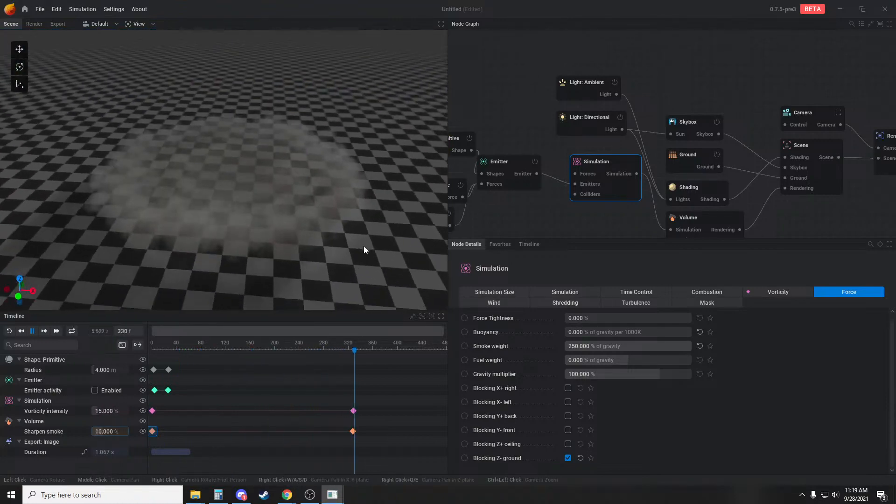
drag(284, 181, 280, 223)
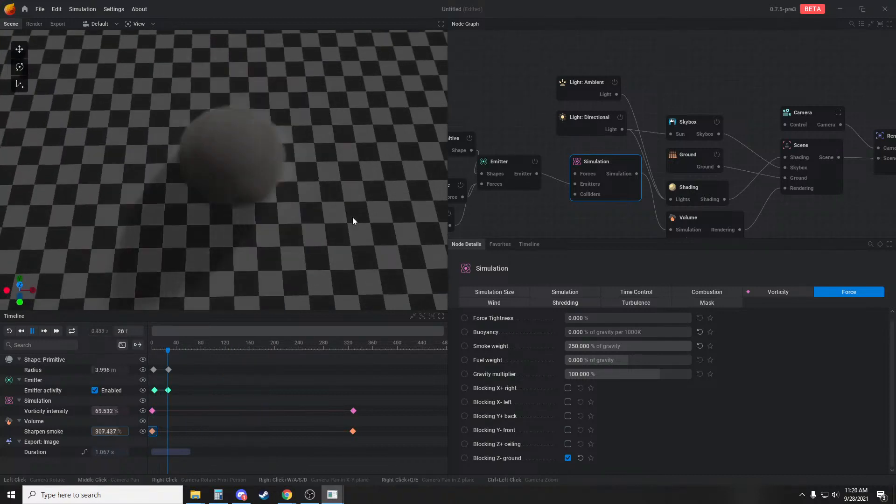
Raise the directional light's intensity to 3 and replay the simulation
key(space)
click(584, 130)
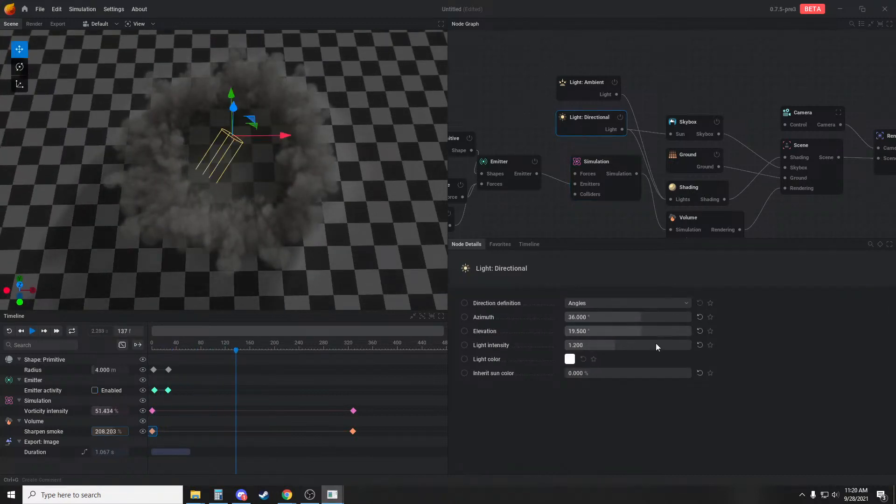
drag(620, 345, 692, 345)
drag(319, 234, 303, 169)
key(space)
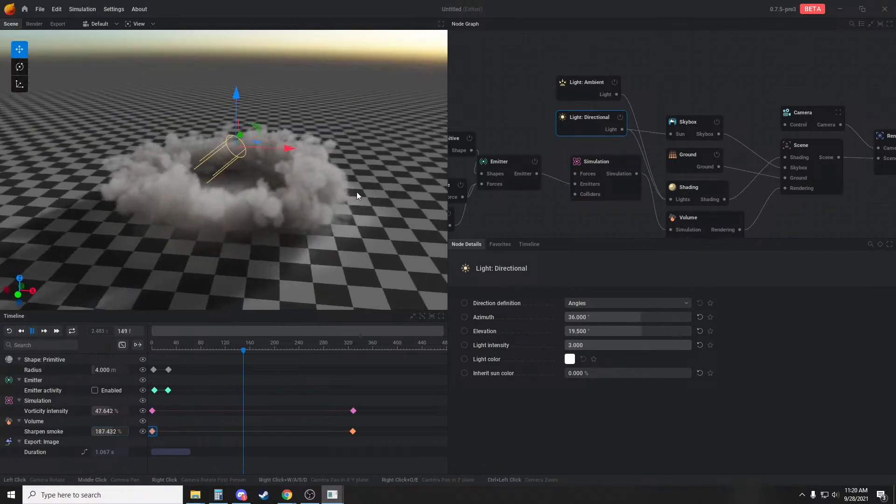
key(r)
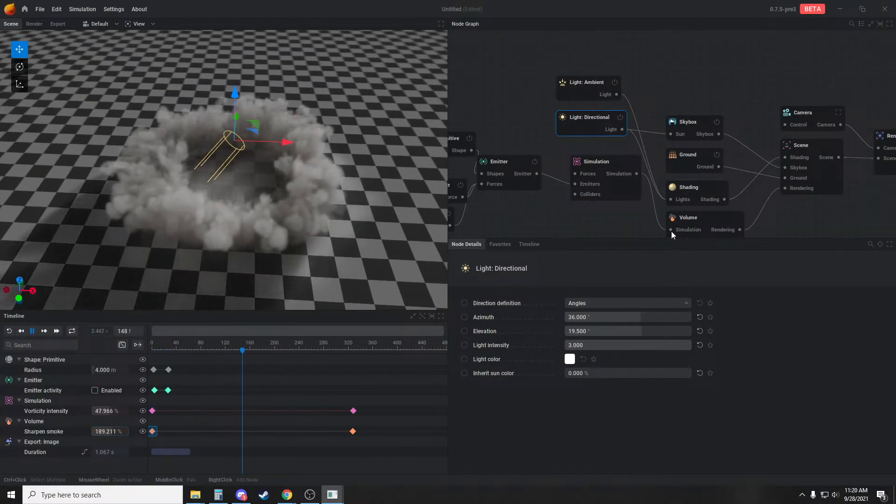
Set the Shading's smoke color to the muted brown #4D4239 and replay the simulation, ending at a low viewing angle
key(space)
click(701, 188)
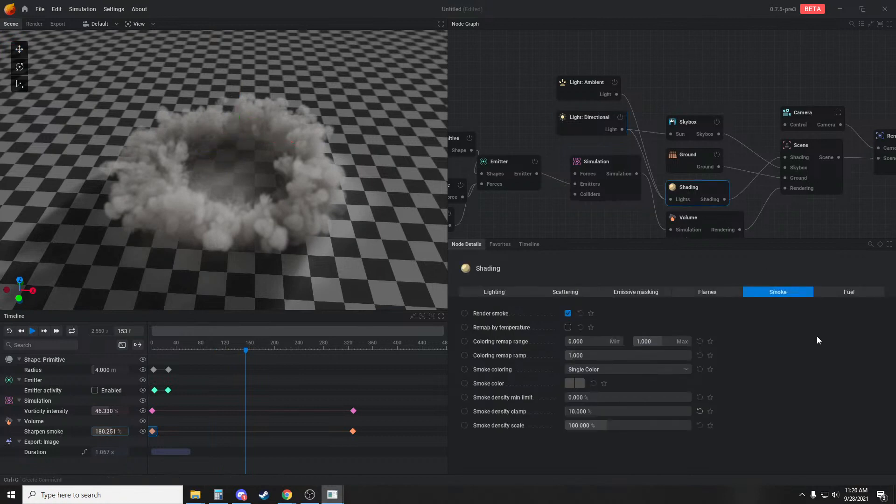
click(571, 388)
drag(644, 367, 604, 362)
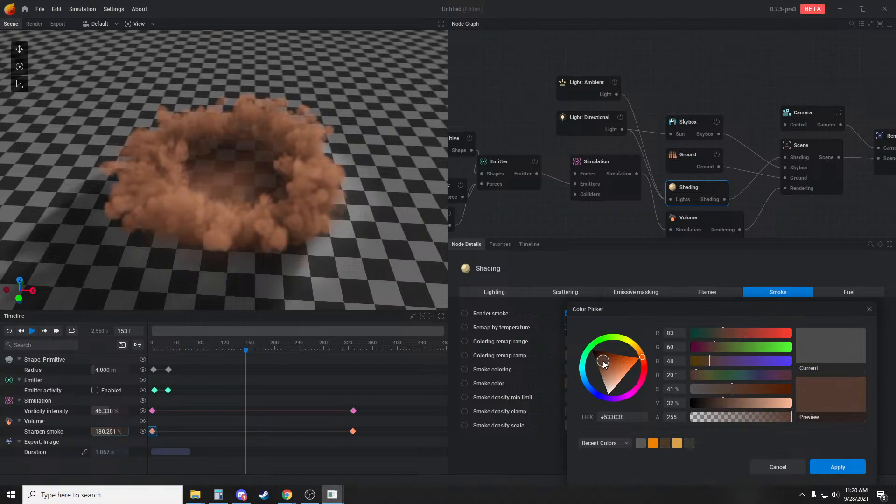
drag(708, 401, 727, 405)
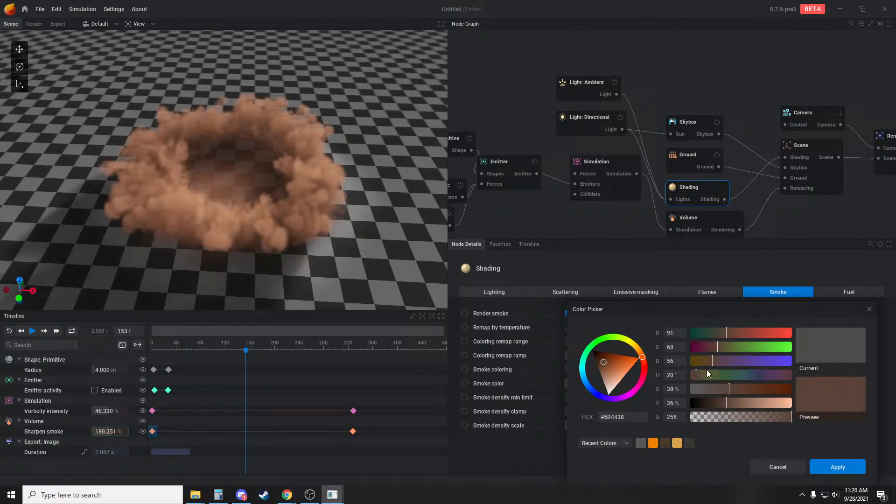
mouse_move(708, 361)
mouse_down()
mouse_move(702, 362)
mouse_move(711, 365)
mouse_up()
drag(616, 365, 607, 364)
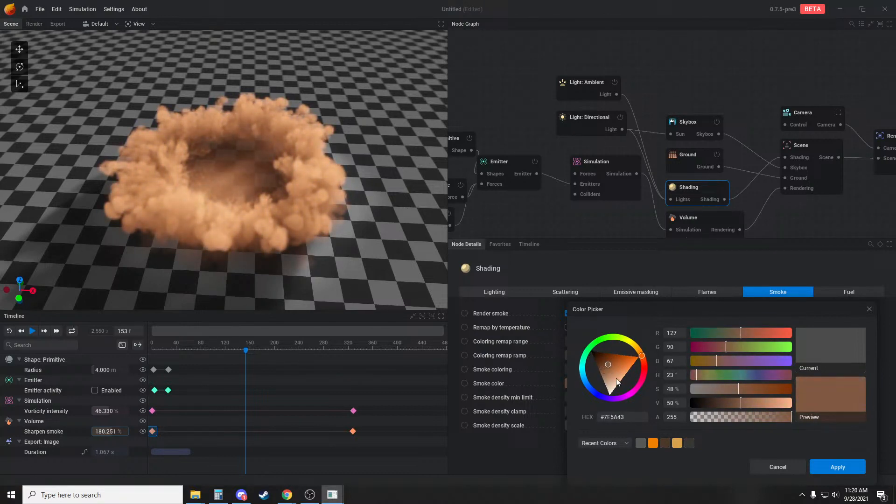
click(664, 445)
drag(741, 389, 717, 390)
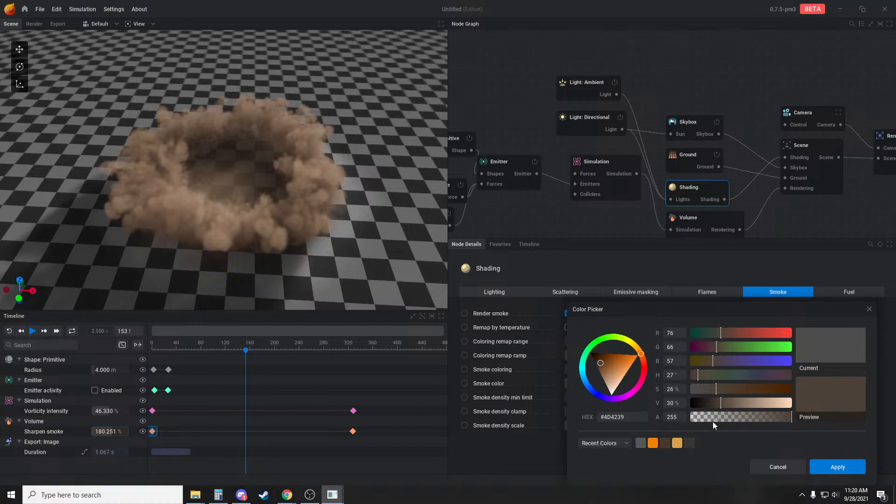
click(836, 466)
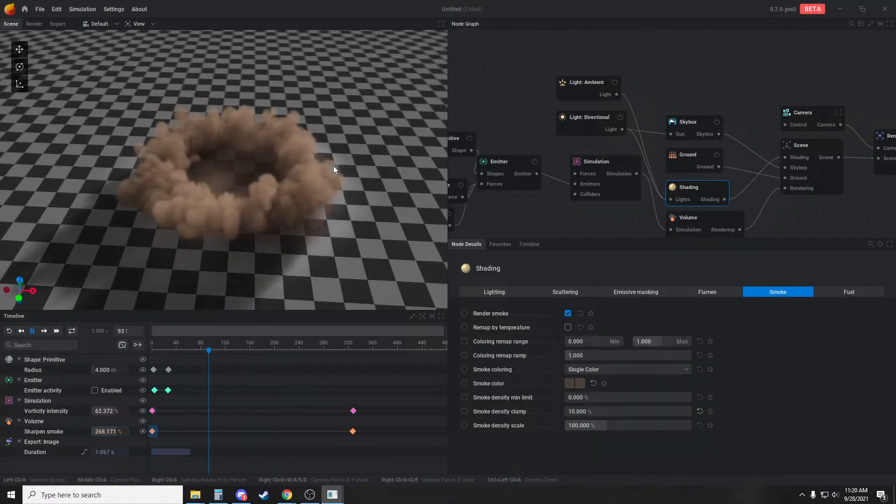
drag(324, 181, 264, 186)
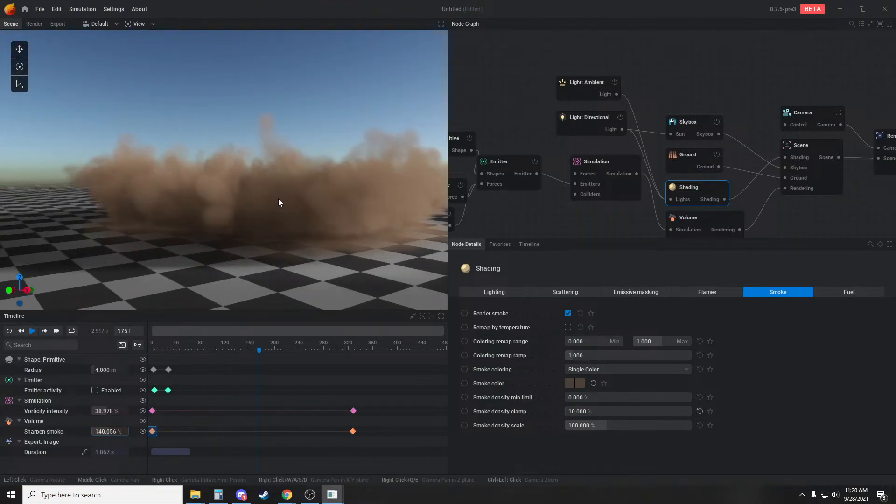
Set the extinction color in the Shading's lighting settings to the golden tan #A2864D
click(570, 292)
click(636, 292)
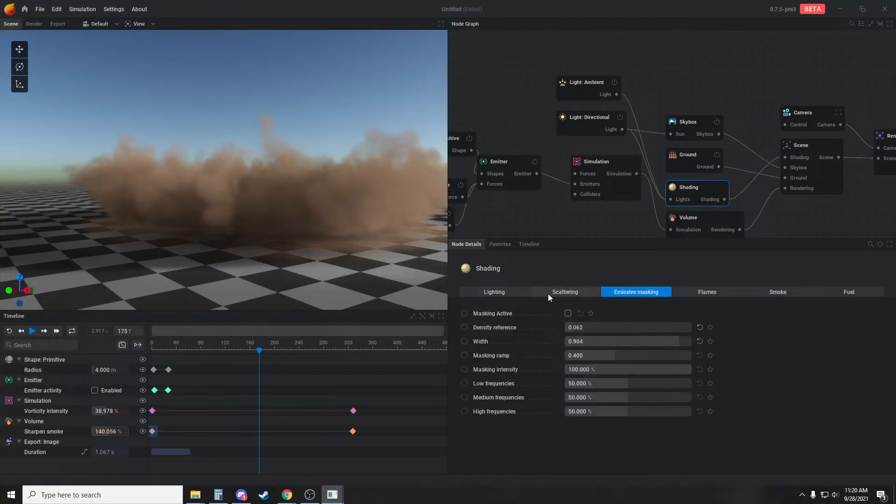
click(552, 293)
click(494, 292)
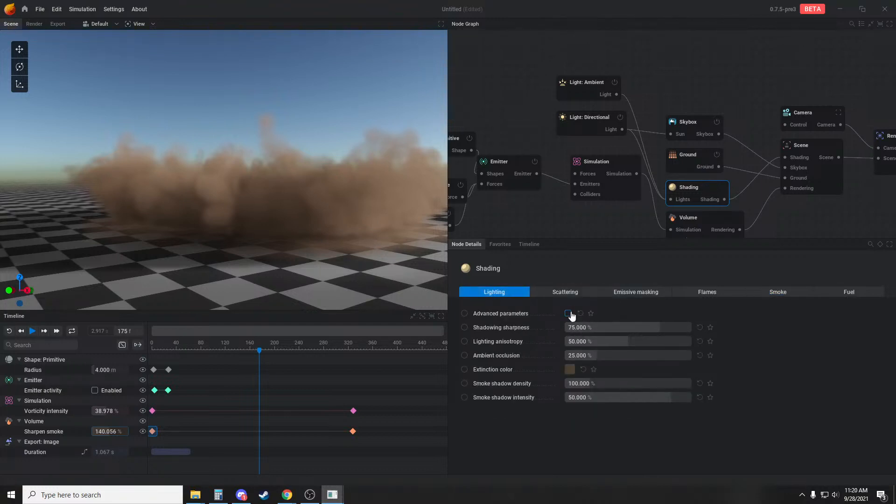
click(570, 369)
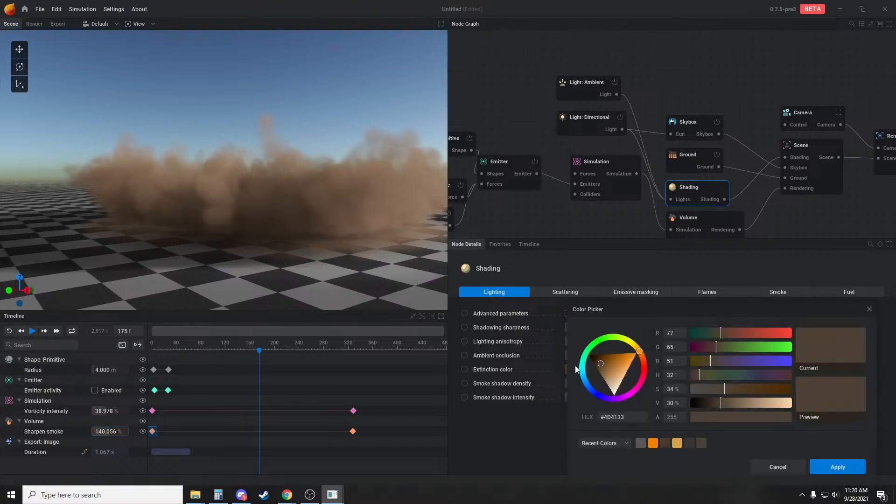
click(645, 362)
mouse_move(618, 361)
mouse_down()
mouse_move(641, 356)
mouse_move(635, 348)
mouse_move(604, 363)
mouse_move(613, 363)
mouse_up()
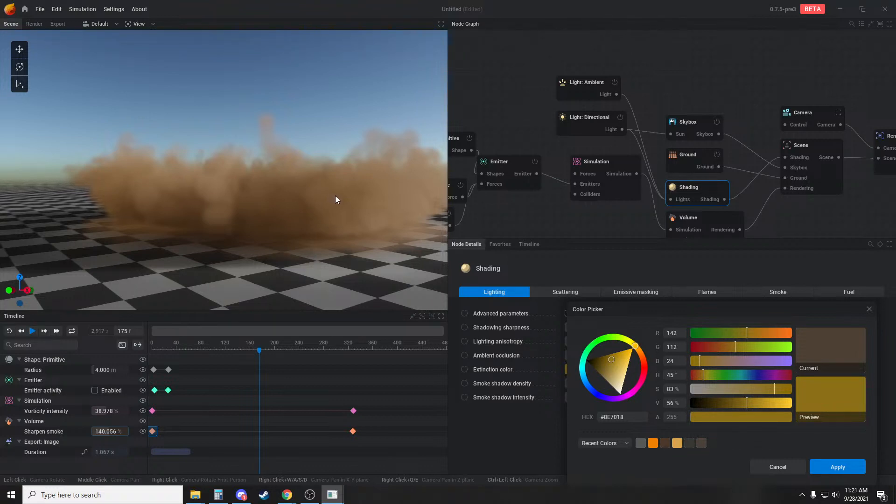
drag(612, 359, 612, 366)
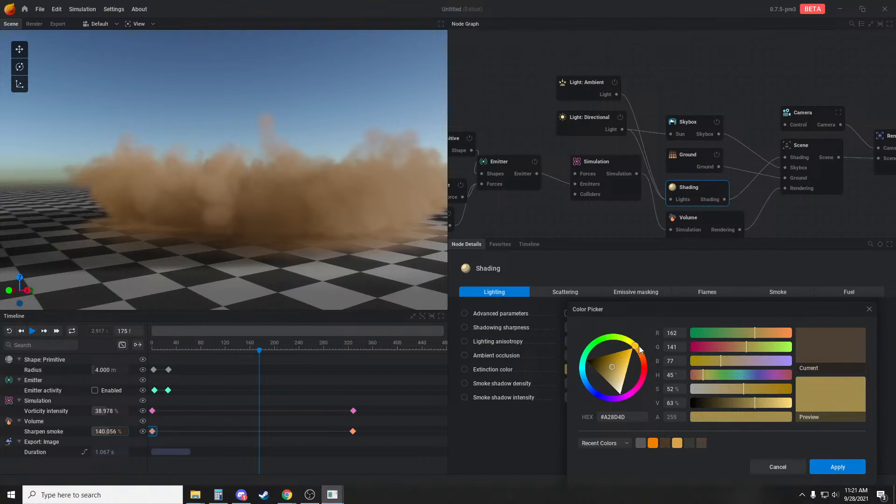
drag(641, 350, 638, 352)
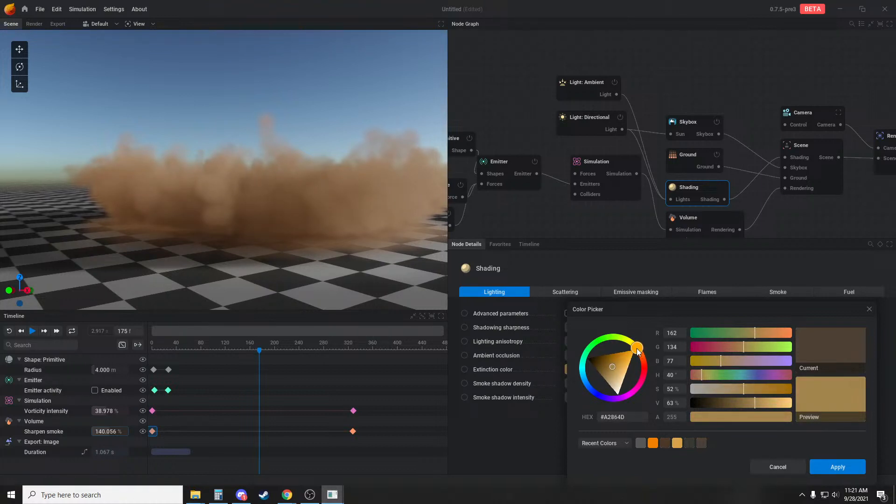
click(820, 474)
Set shadowing sharpness and ambient occlusion to 100 %, lighting anisotropy to 46 % and smoke shadow density to 126.667 %
drag(389, 247, 360, 262)
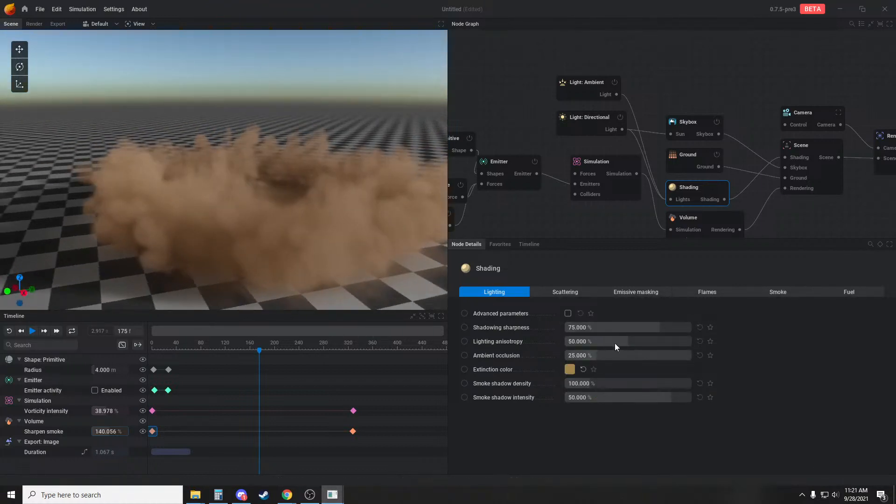
drag(651, 329, 691, 357)
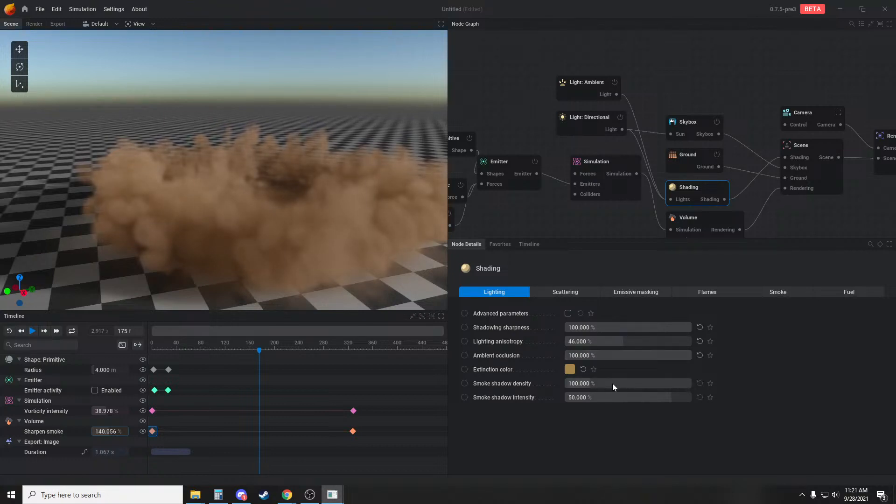
drag(599, 384, 612, 385)
scroll(287, 225, down, 3)
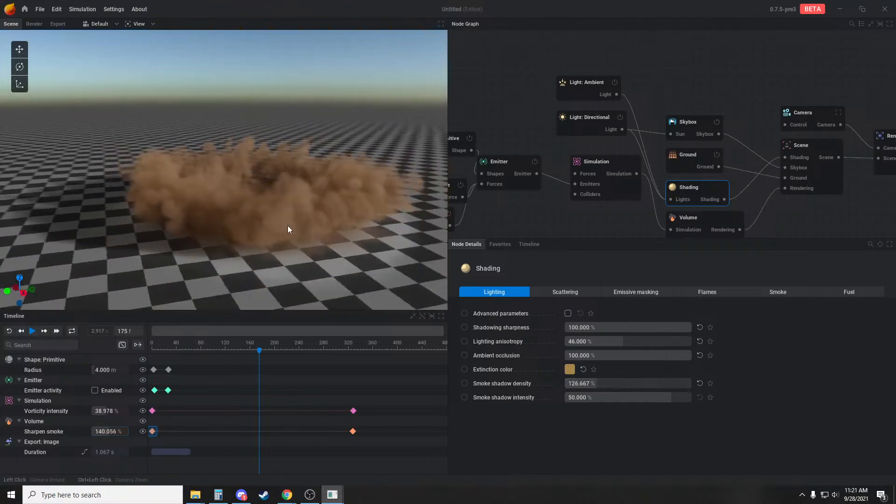
Replay the simulation several times and examine the smoke's shading from different viewing angles
drag(288, 226, 322, 243)
key(space)
key(r)
key(r)
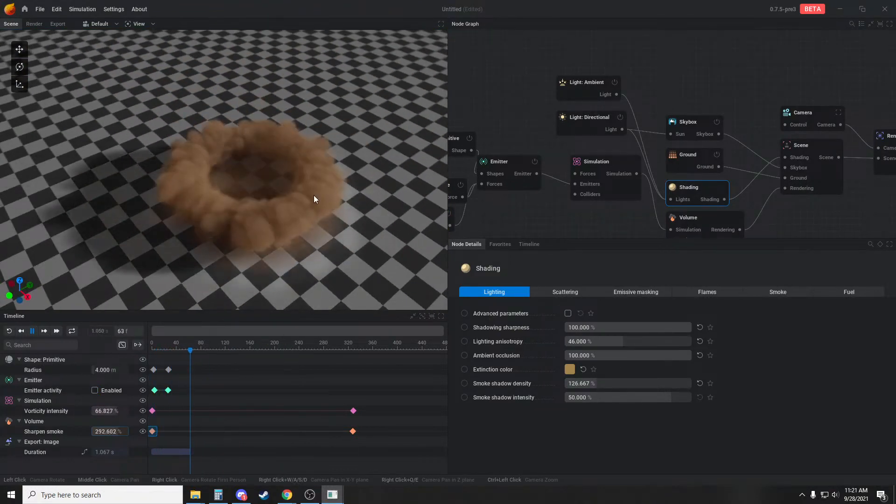
drag(272, 224, 246, 166)
key(r)
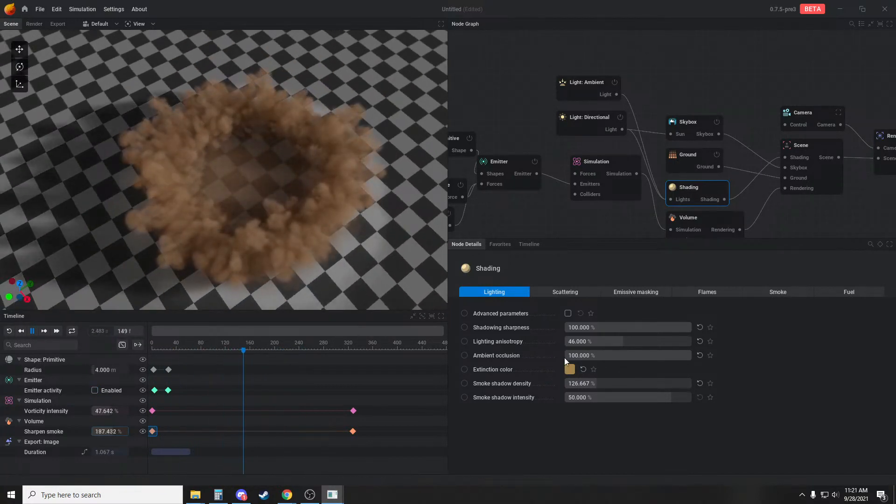
Set the extinction color to the duller brown #7D6C4A and the smoke shadow density to 76.667 %, and replay the simulation
key(space)
click(569, 369)
drag(613, 365, 609, 369)
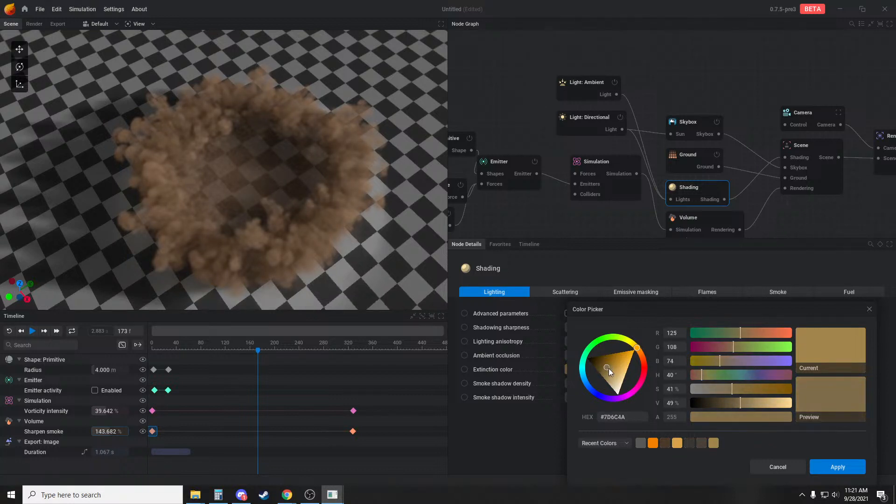
drag(314, 220, 302, 185)
key(space)
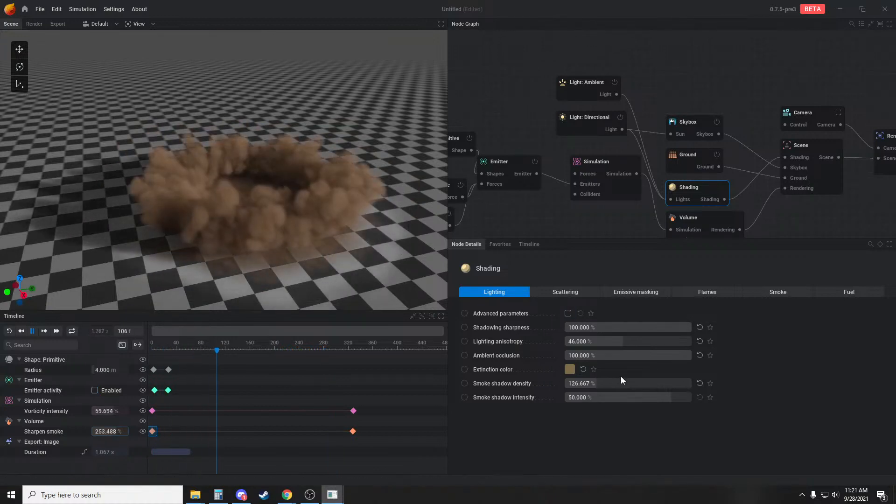
drag(608, 386, 595, 386)
key(r)
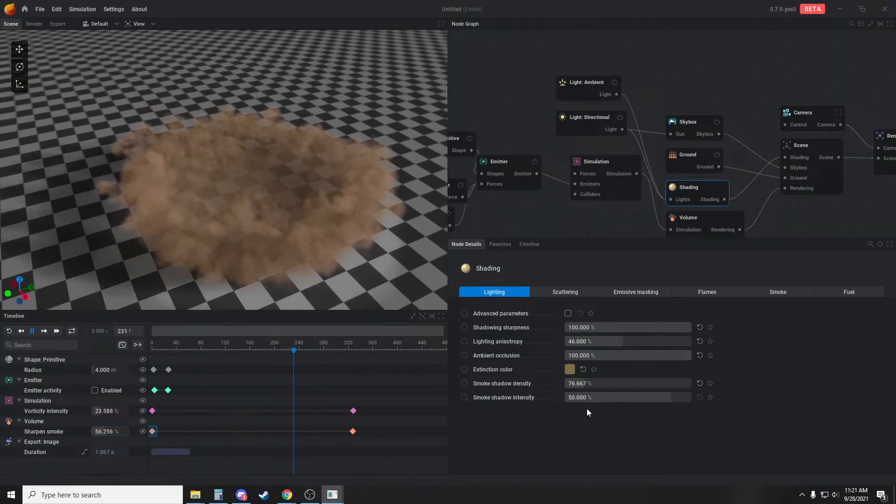
Raise the Shading's direct light contribution for scattering to 119.333 %, then replay the simulation and pause it while the ring is dense
click(552, 292)
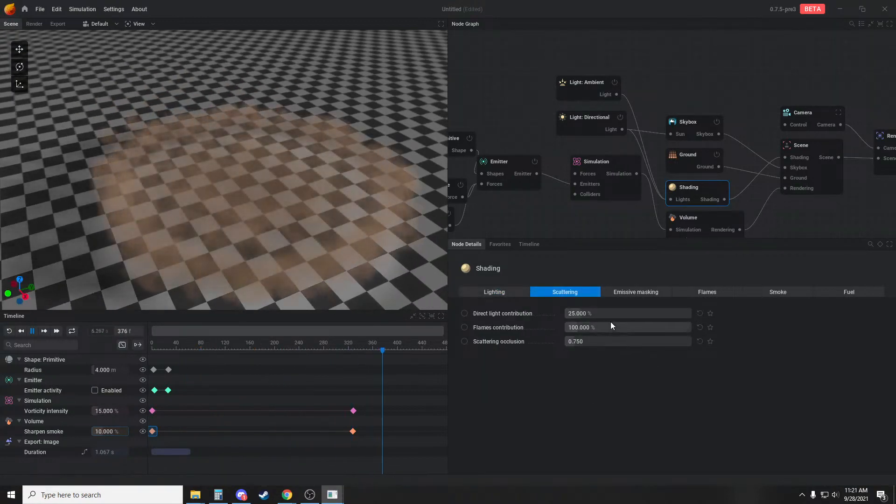
drag(615, 316, 640, 313)
key(r)
key(space)
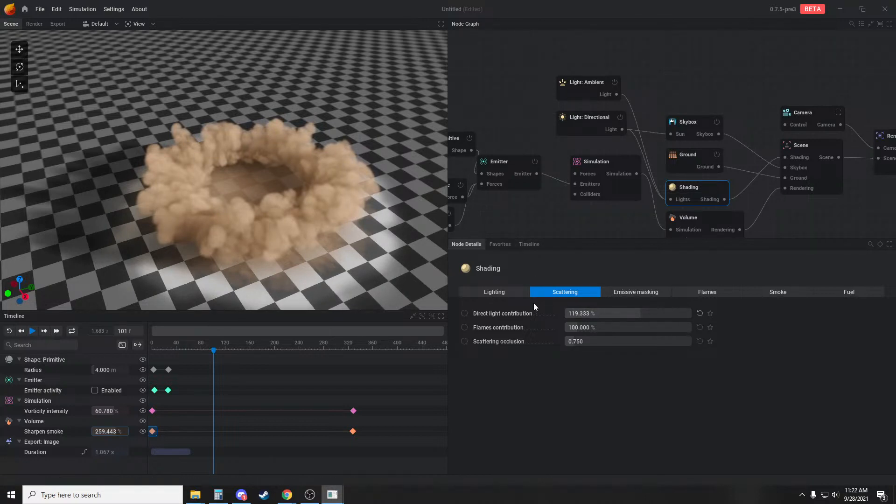
Enable the Shading's advanced parameters, set the ground scattering intensity to 0 %, and replay the simulation from another angle
click(512, 293)
click(570, 314)
click(583, 292)
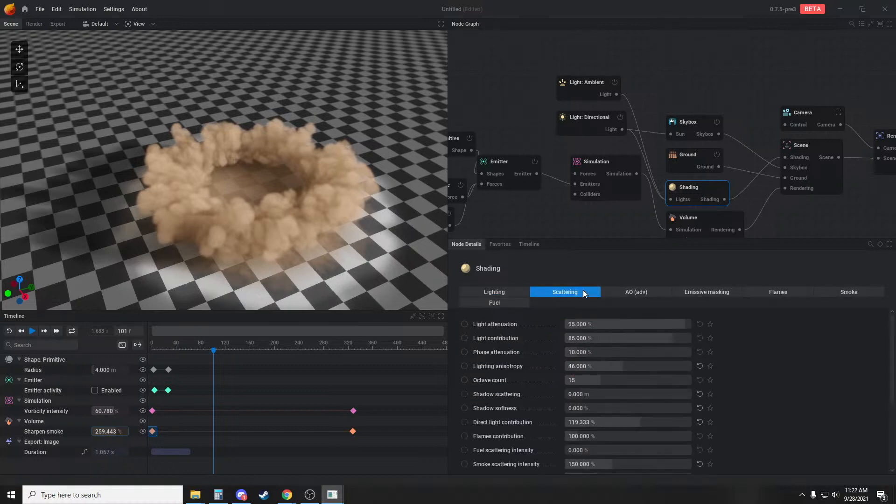
scroll(606, 396, down, 2)
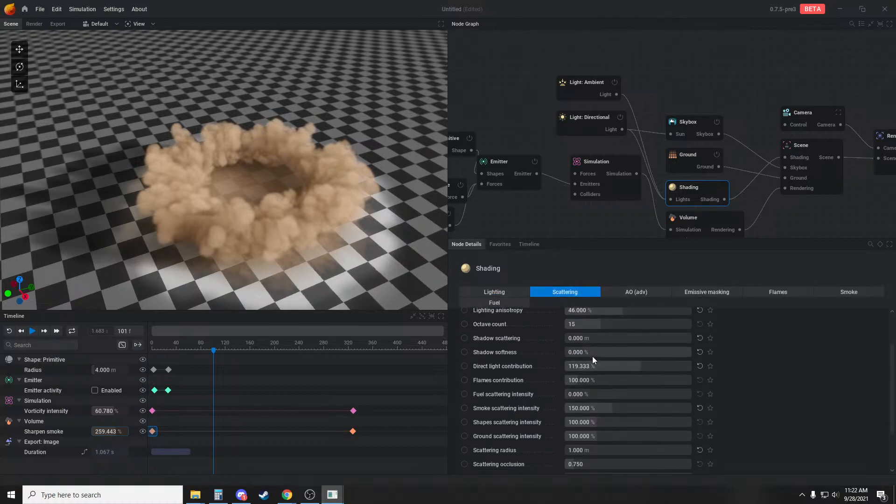
scroll(613, 403, down, 1)
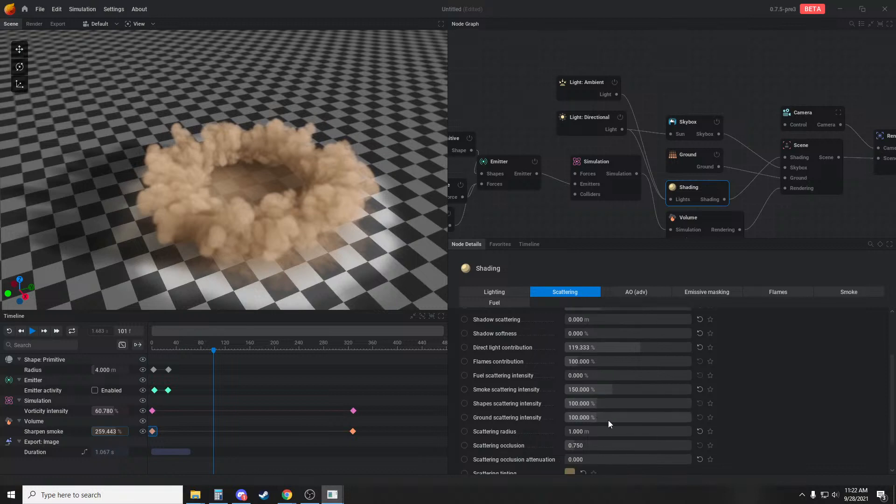
drag(608, 420, 571, 420)
key(r)
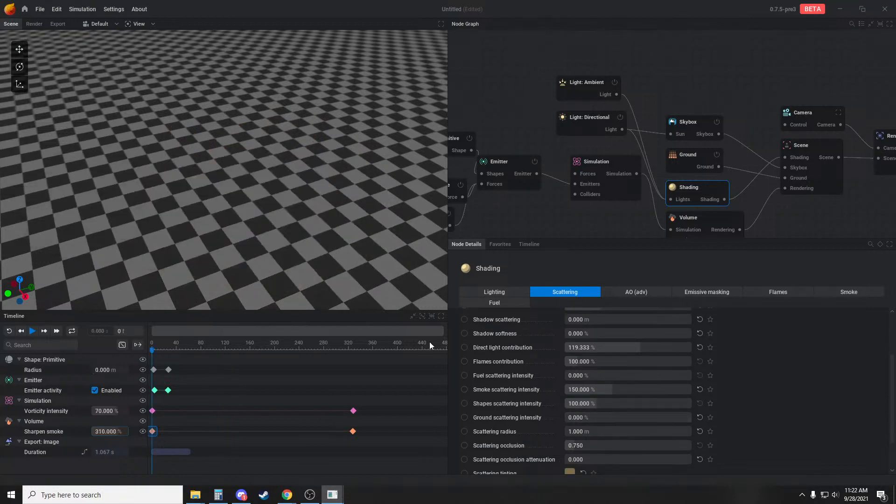
key(space)
drag(332, 214, 292, 215)
key(r)
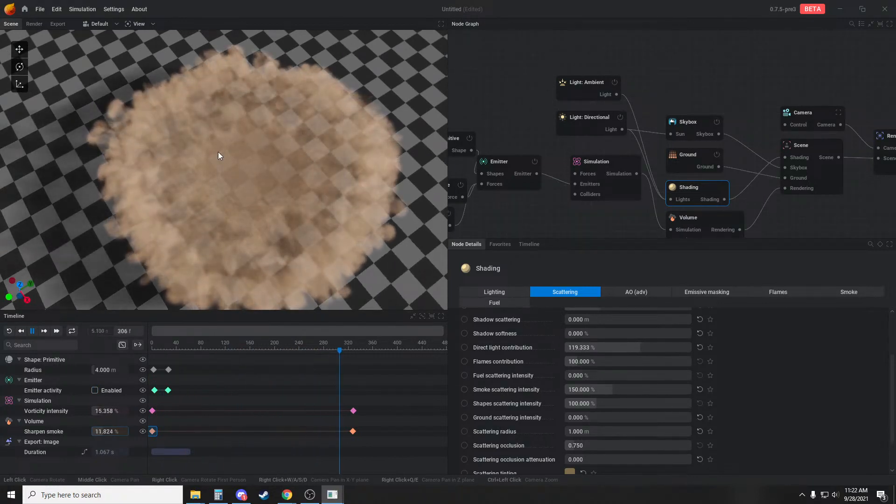
Move the end keyframes of vorticity intensity and sharpen smoke earlier, to about frame 165, and replay the simulation
key(r)
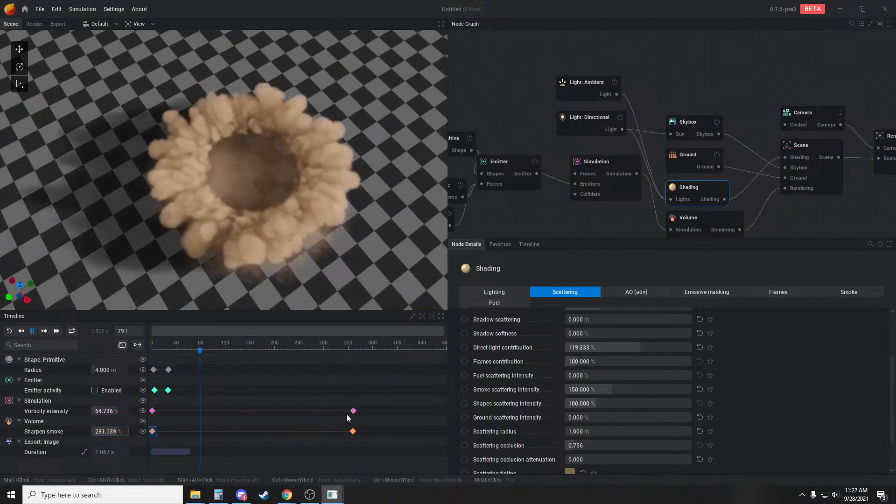
drag(354, 411, 252, 411)
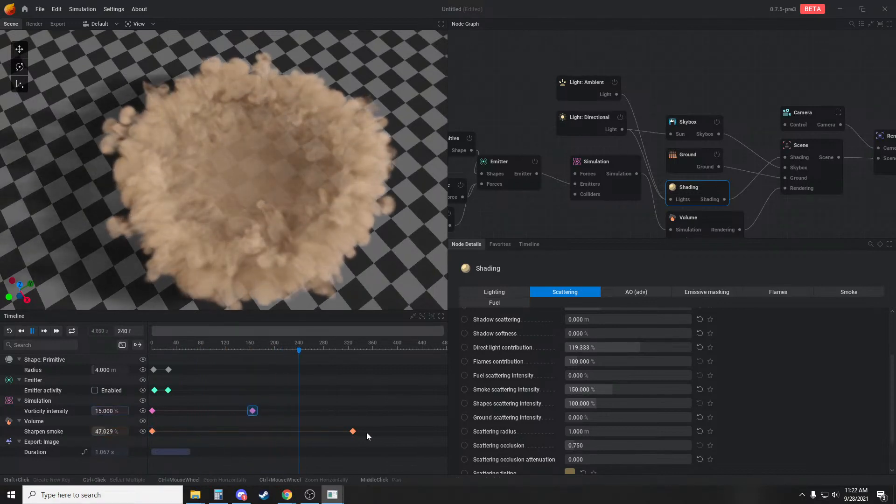
drag(349, 430, 233, 430)
key(r)
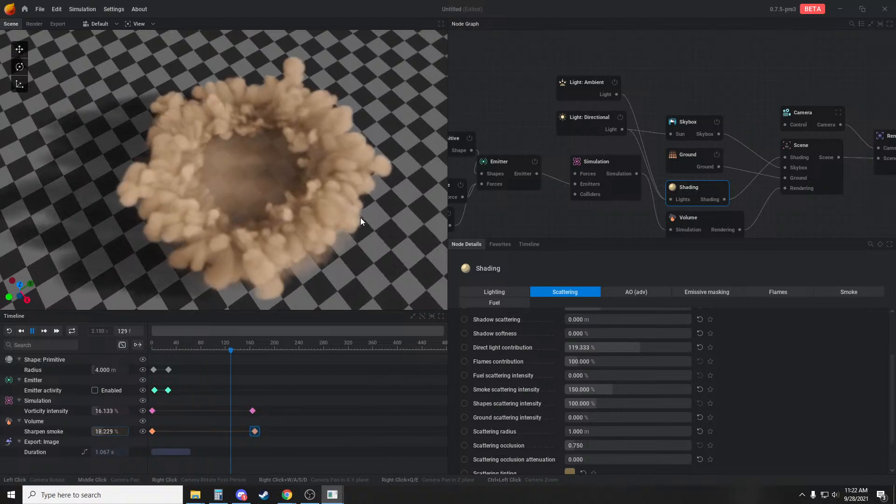
drag(357, 253, 384, 223)
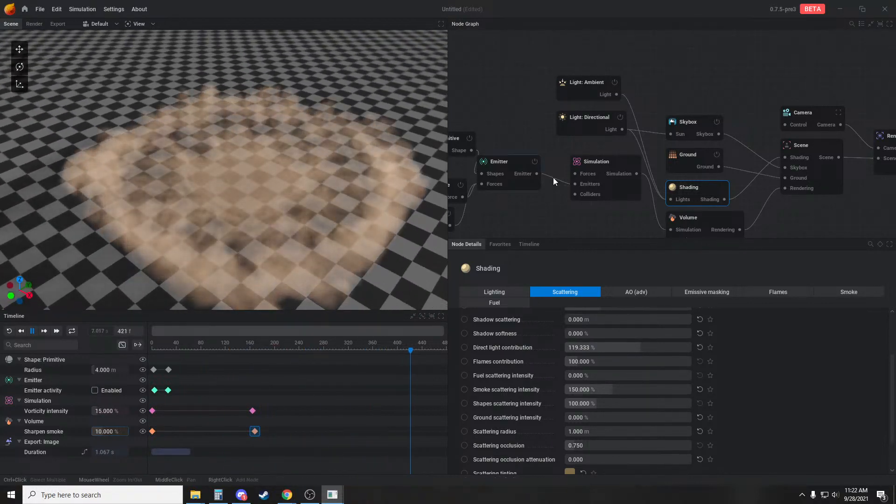
Raise the Simulation's combustion smoke dissipation in stages to 86 %, replaying the burst and viewing it from above
click(626, 160)
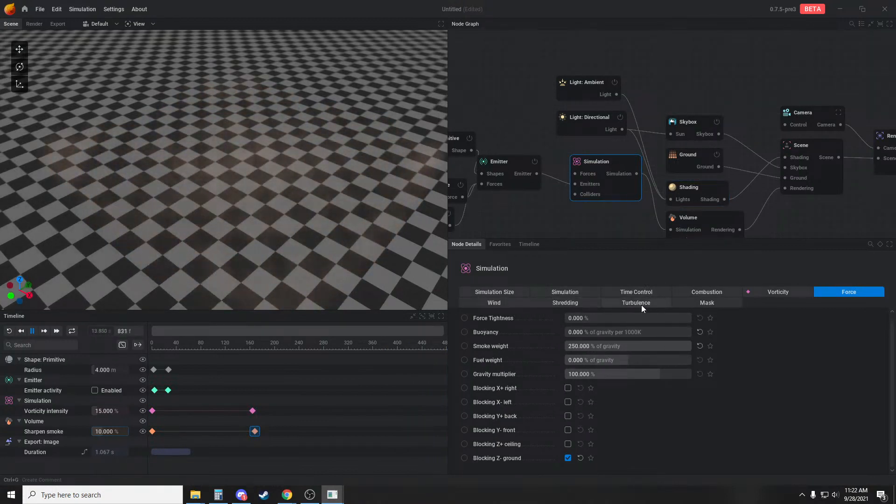
click(706, 290)
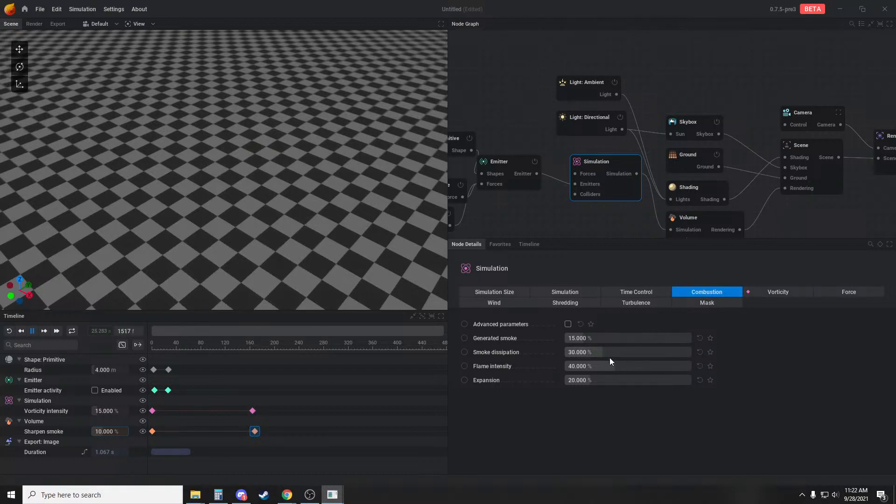
drag(620, 353, 615, 353)
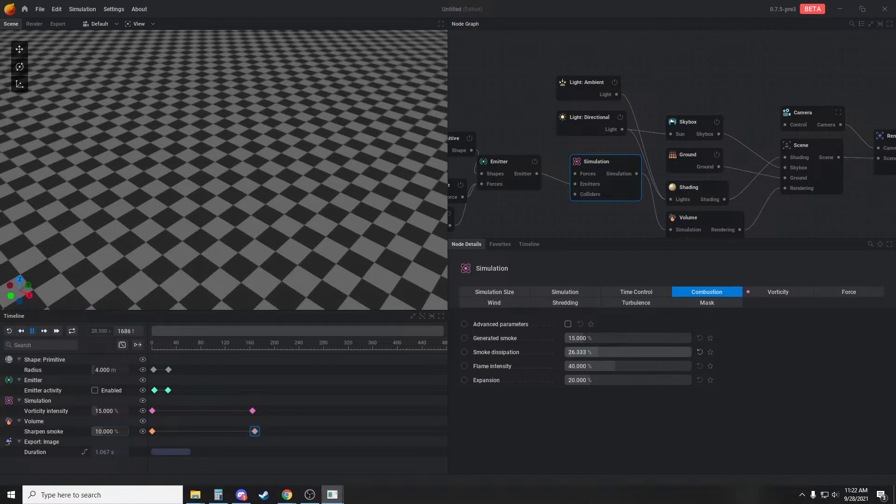
click(871, 244)
text(diss)
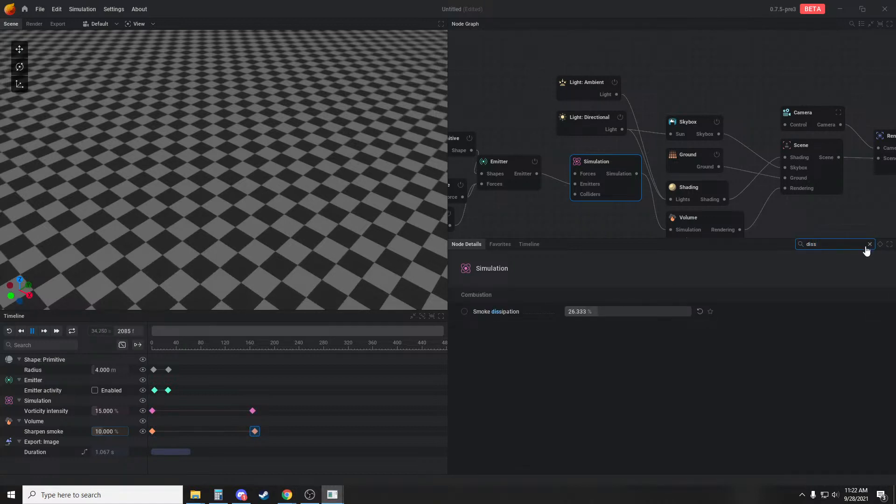
click(869, 244)
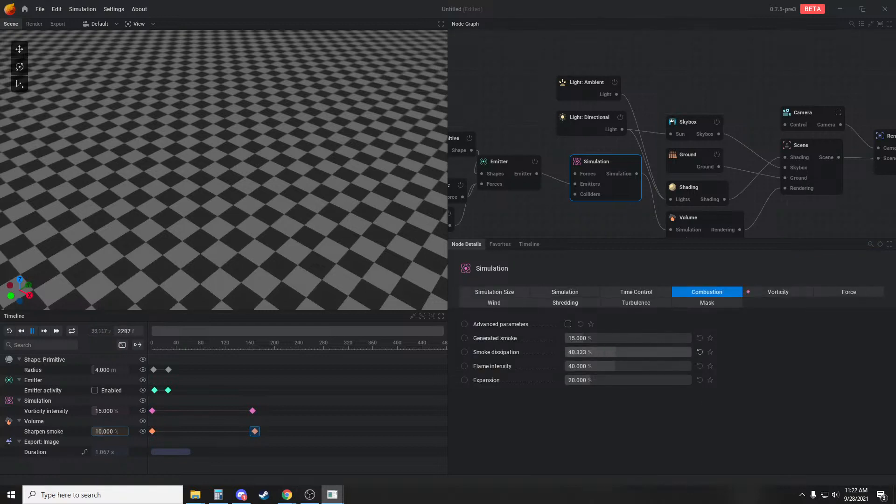
drag(642, 352, 654, 352)
key(r)
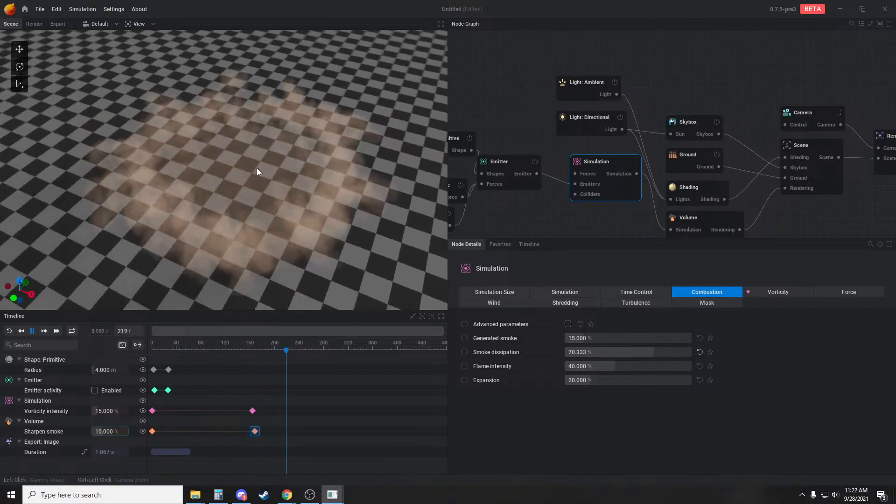
key(r)
drag(326, 178, 292, 238)
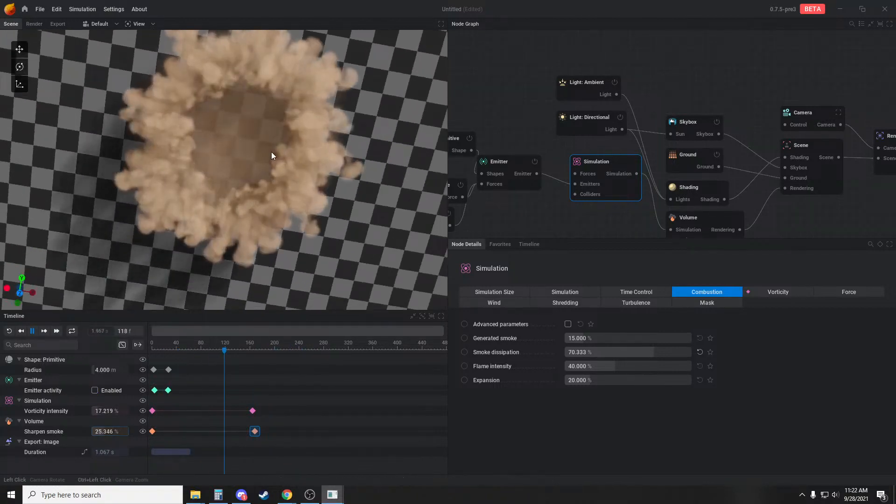
drag(271, 152, 263, 122)
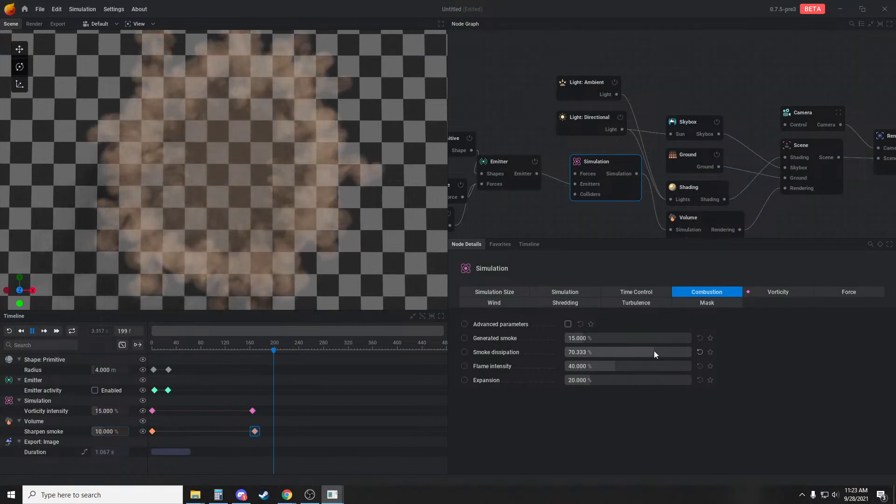
drag(653, 352, 674, 352)
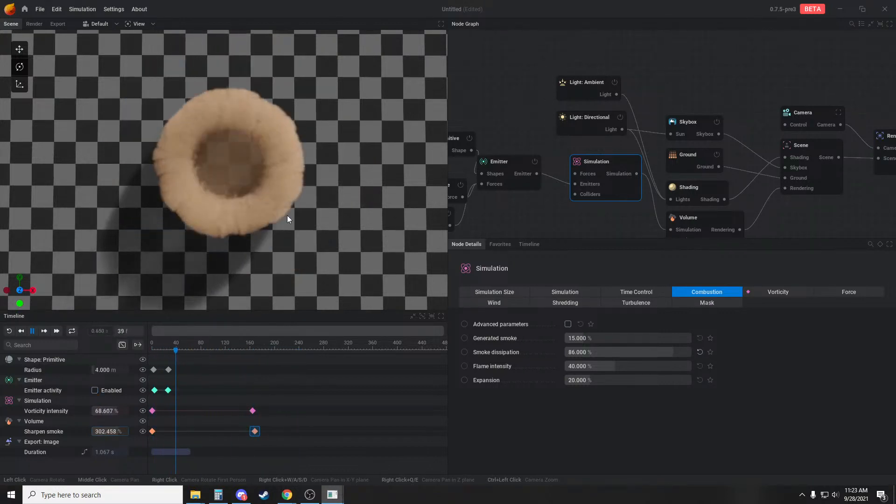
drag(287, 215, 299, 127)
Lower the noise force to a Z position of -2.723 m and view the burst from a higher angle
middle_drag(532, 209, 641, 198)
click(540, 183)
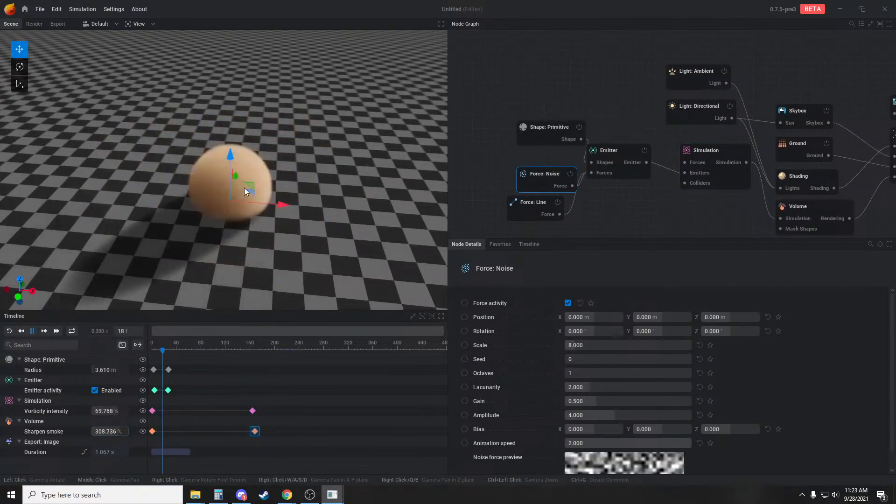
drag(230, 154, 245, 176)
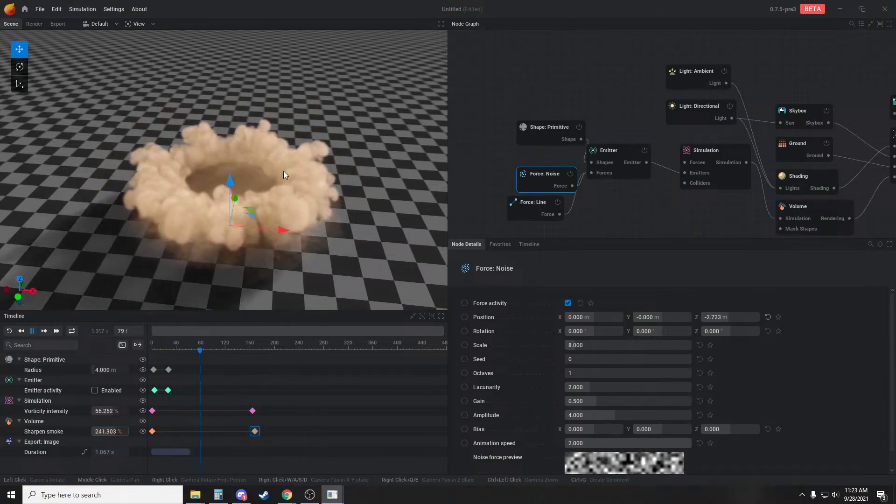
drag(388, 188, 270, 137)
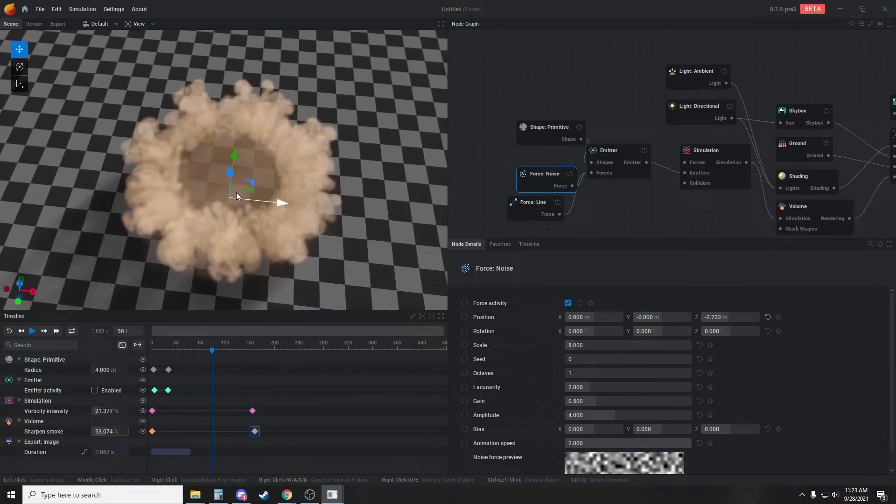
Try a noise force amplitude of 50 and replay the simulation from above
double_click(603, 411)
text(50)
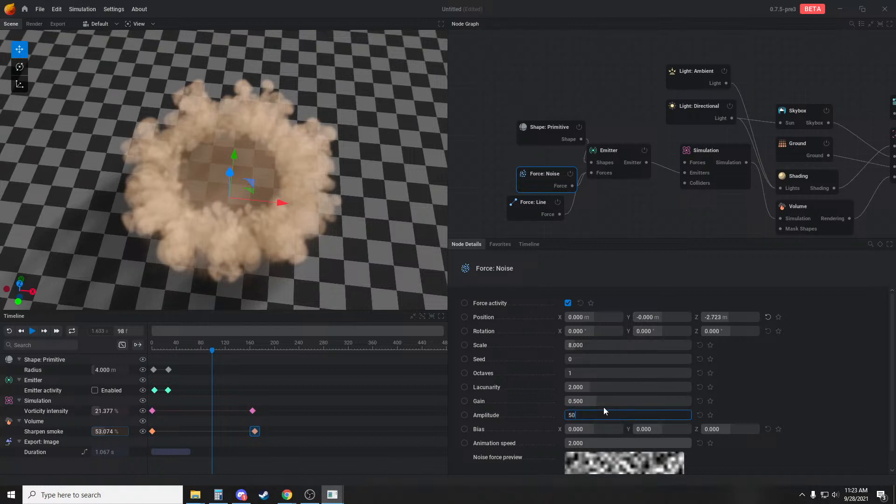
key(Return)
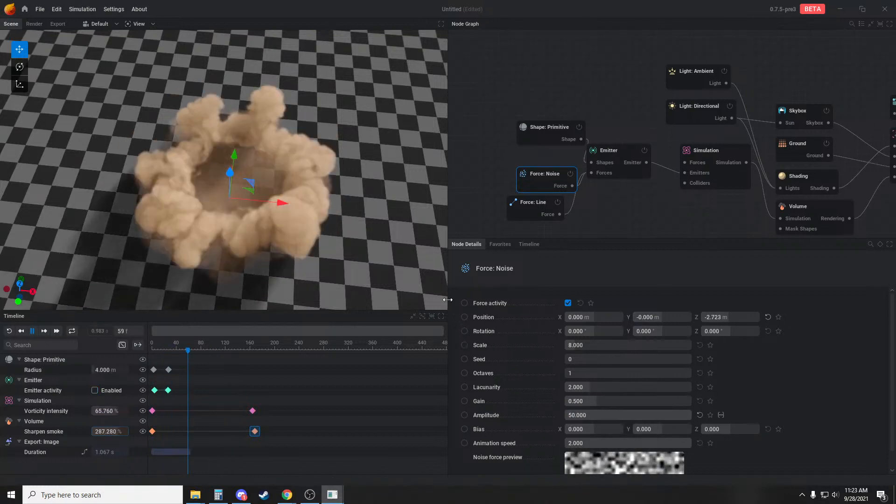
drag(379, 195, 382, 217)
key(r)
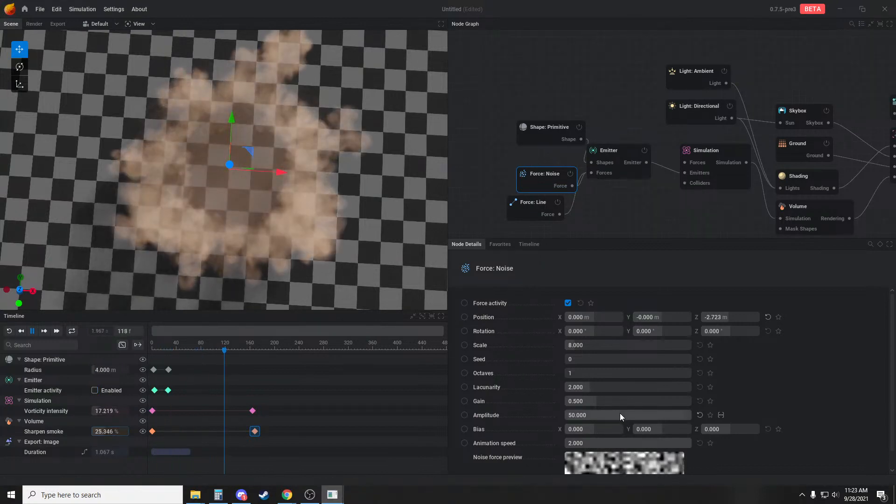
Set the noise force's amplitude to 100 and its scale to 3.333, and replay the simulation
click(605, 413)
text(100)
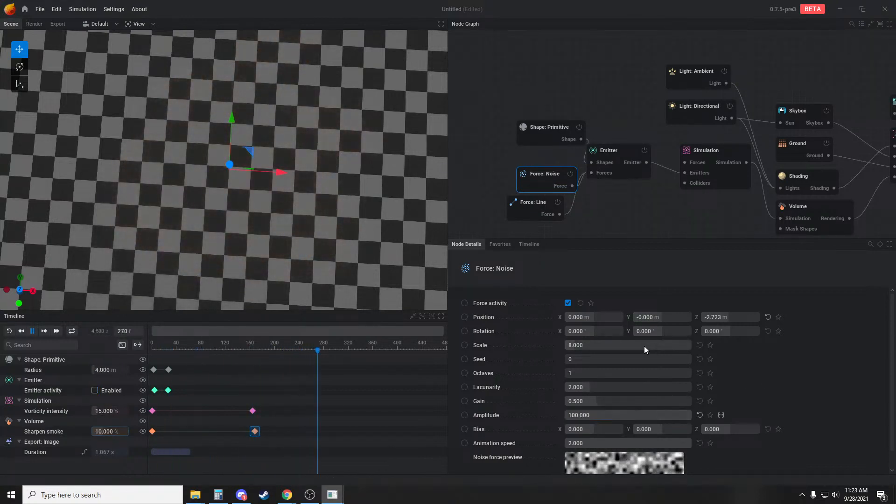
drag(644, 345, 636, 346)
key(r)
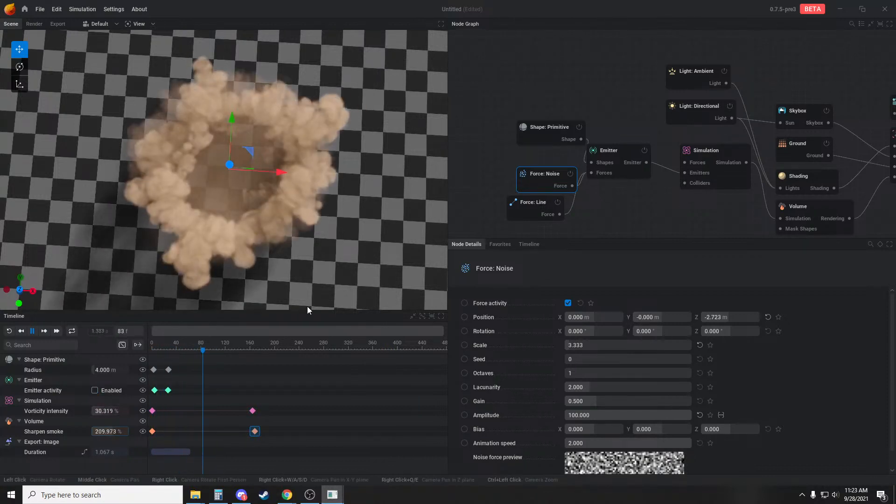
Change the emitter's primitive shape type from sphere to Torus
click(620, 195)
click(549, 131)
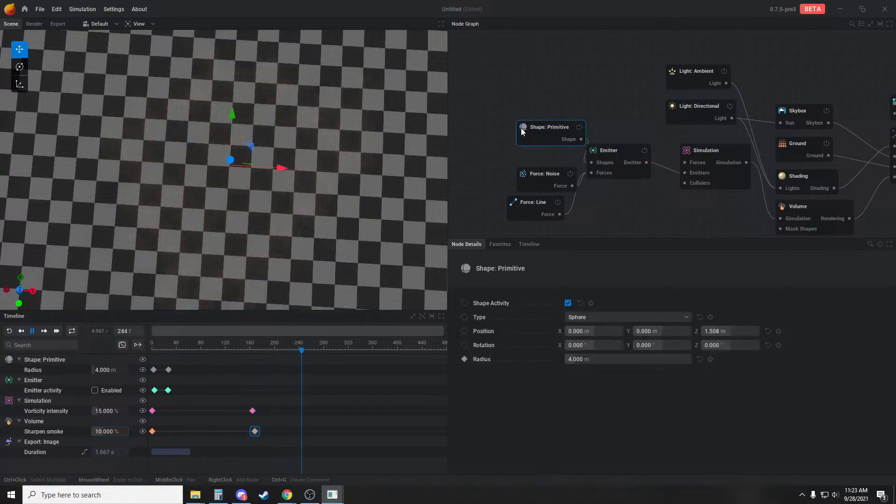
click(623, 317)
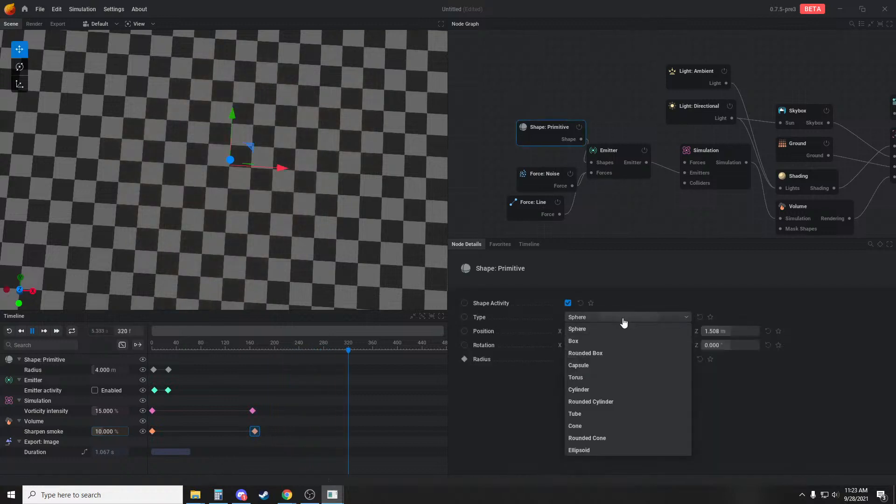
click(595, 376)
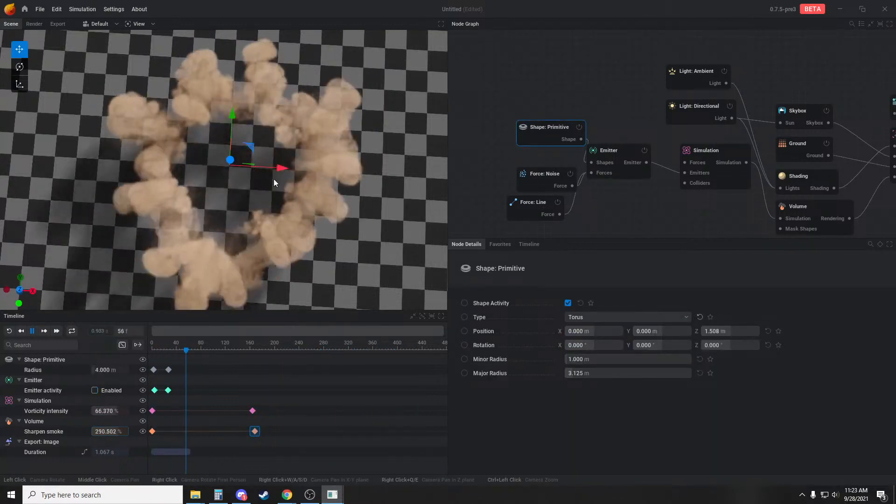
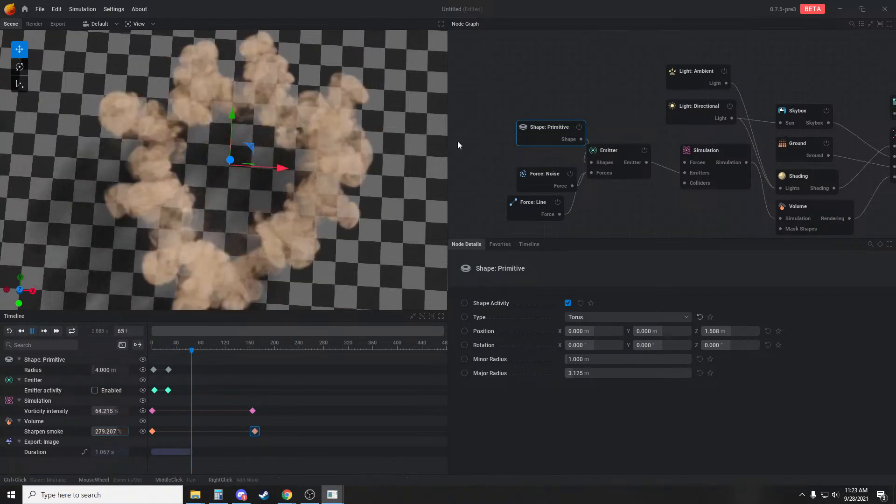
Change the emitter's primitive shape type from torus to Sphere
click(595, 317)
click(595, 326)
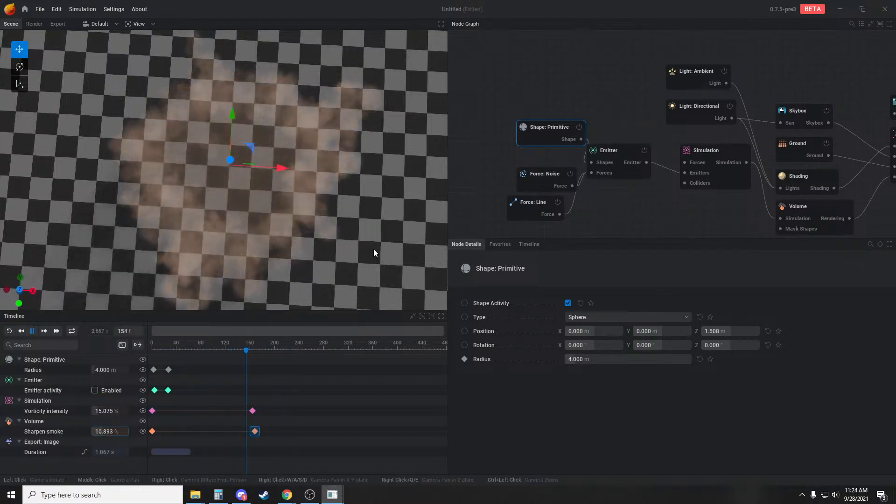
Open the preset project dust_impact_01.ember without saving the current one and view its dust ring
click(42, 10)
click(51, 35)
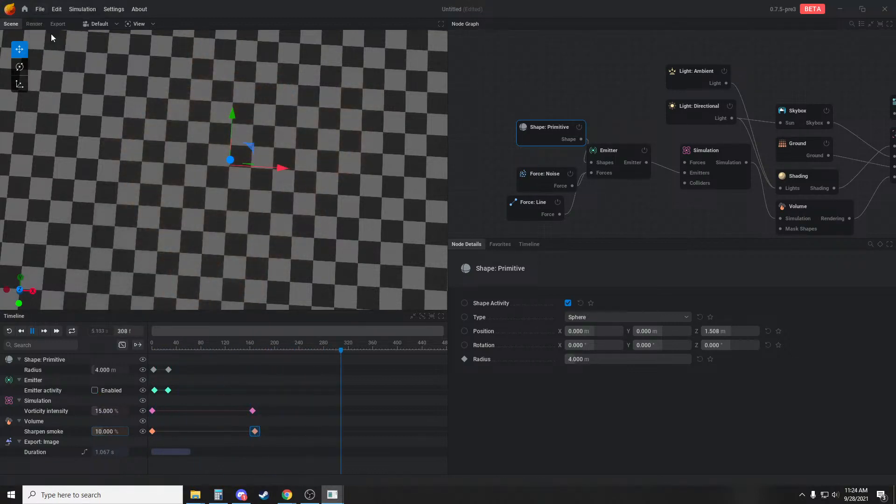
click(396, 279)
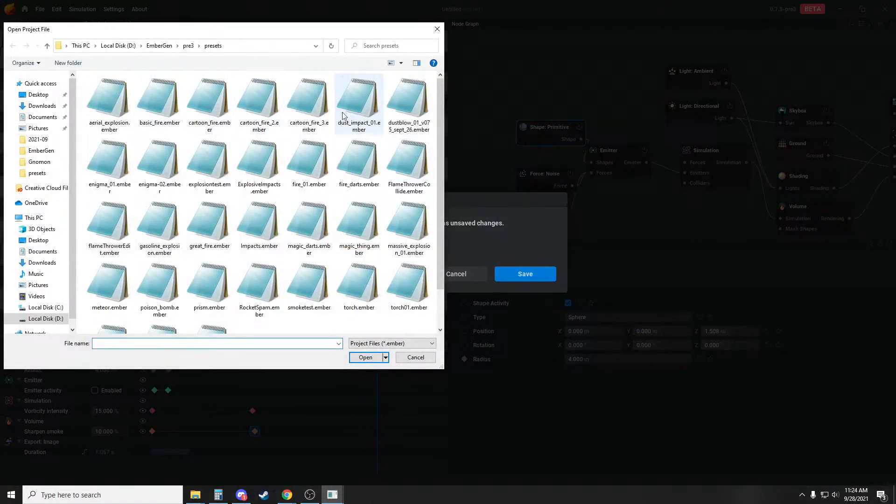
double_click(359, 103)
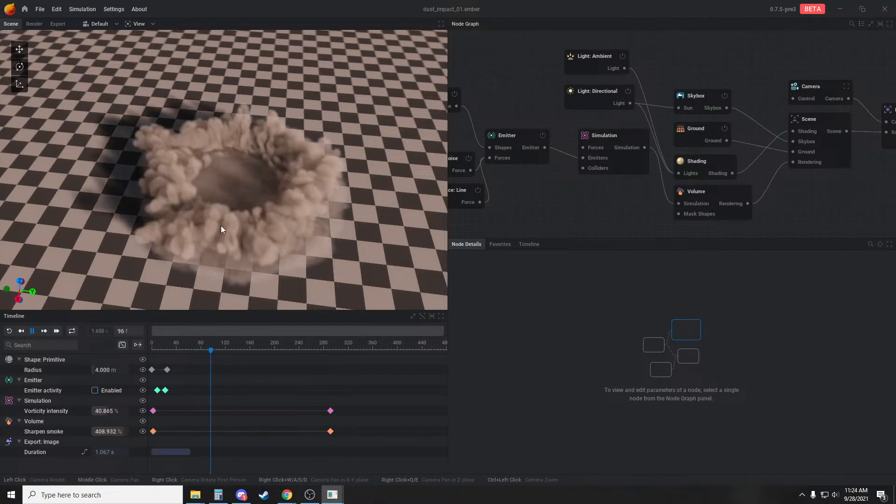
drag(357, 249, 390, 232)
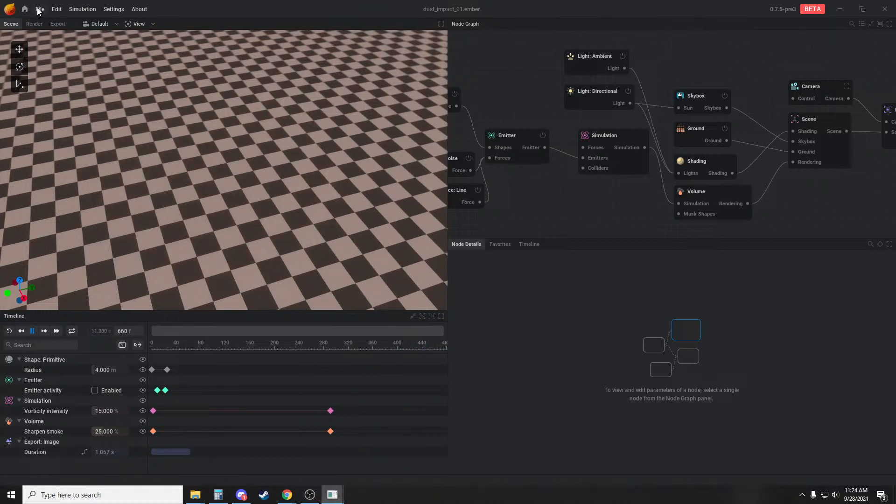
Start a new project and set the emitter's fuel emission to No Emission
click(50, 24)
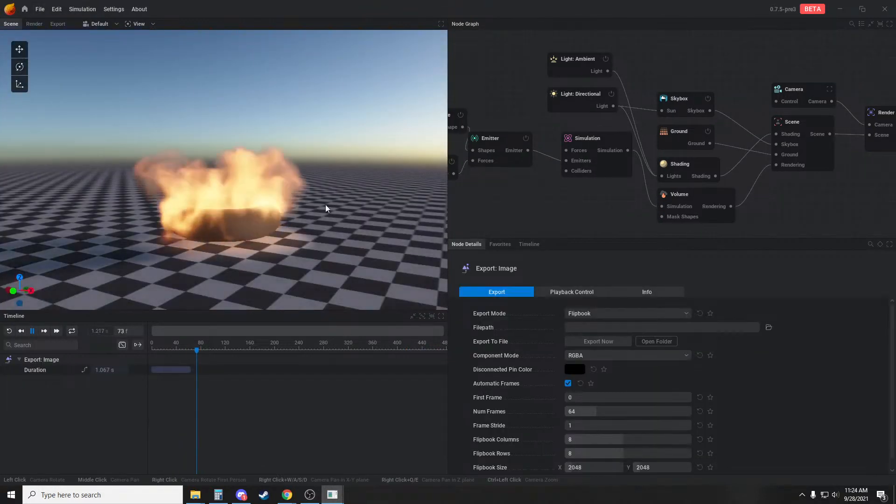
mouse_move(319, 185)
mouse_down()
mouse_move(301, 218)
mouse_move(298, 203)
mouse_move(319, 159)
mouse_move(317, 185)
mouse_up()
click(491, 138)
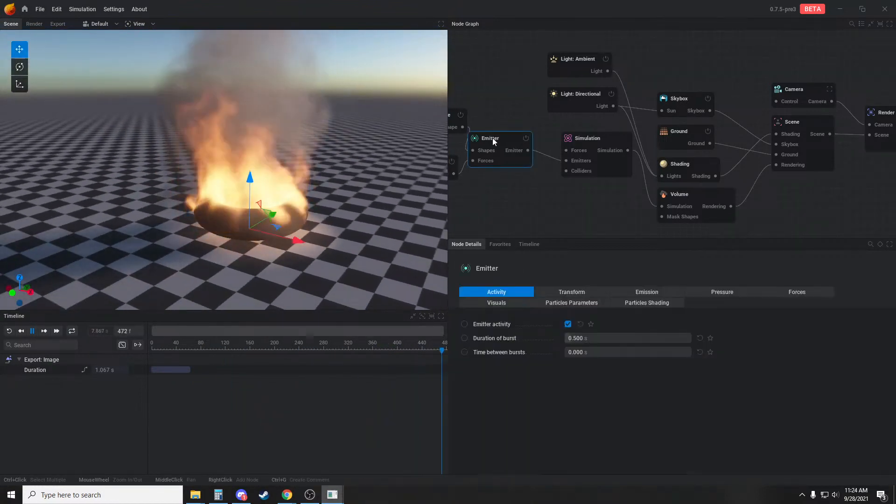
click(647, 292)
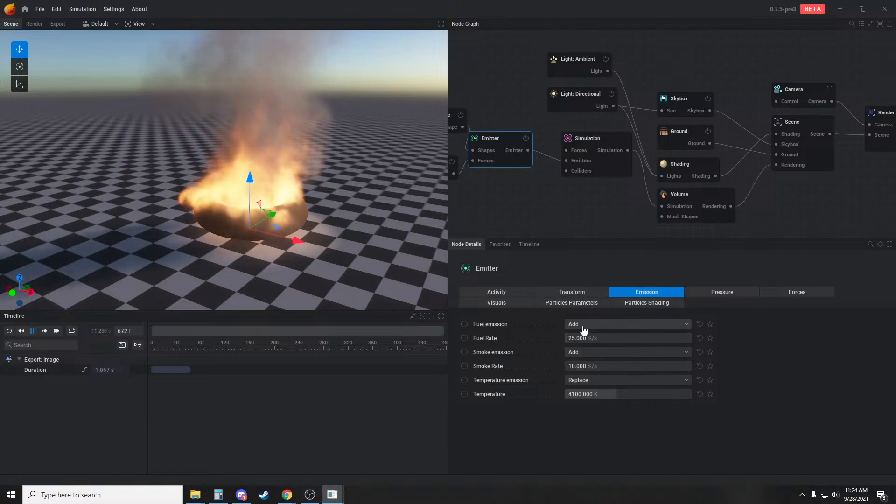
click(625, 324)
click(588, 333)
Add a Collider node to the simulation's colliders input and connect a new primitive shape to it
drag(357, 244, 402, 208)
middle_drag(542, 189, 614, 198)
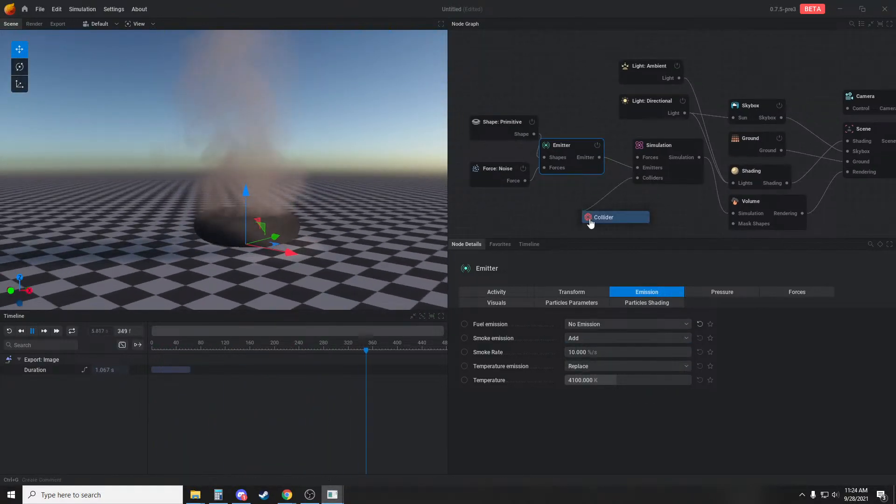
click(590, 218)
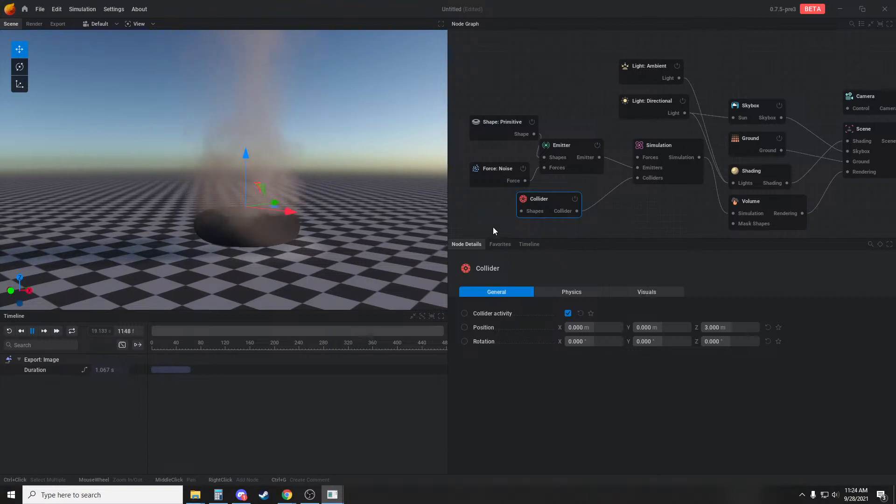
drag(312, 141, 318, 175)
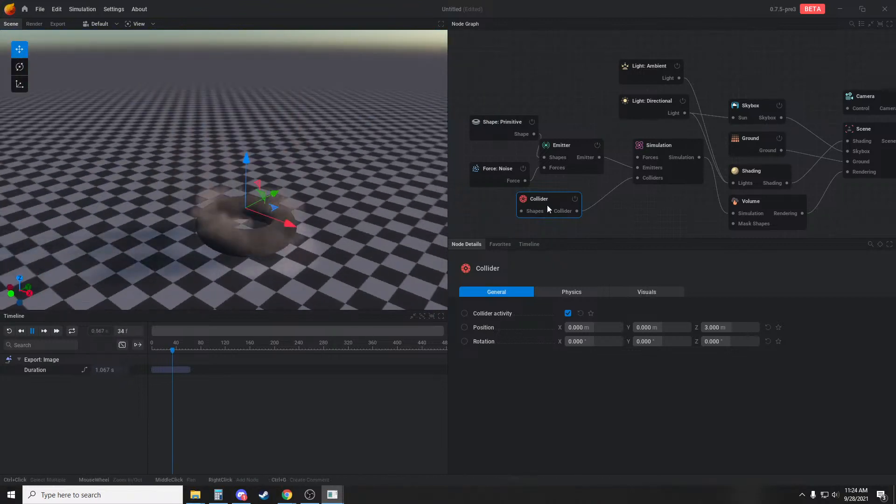
drag(547, 204, 585, 204)
drag(559, 211, 509, 222)
click(527, 228)
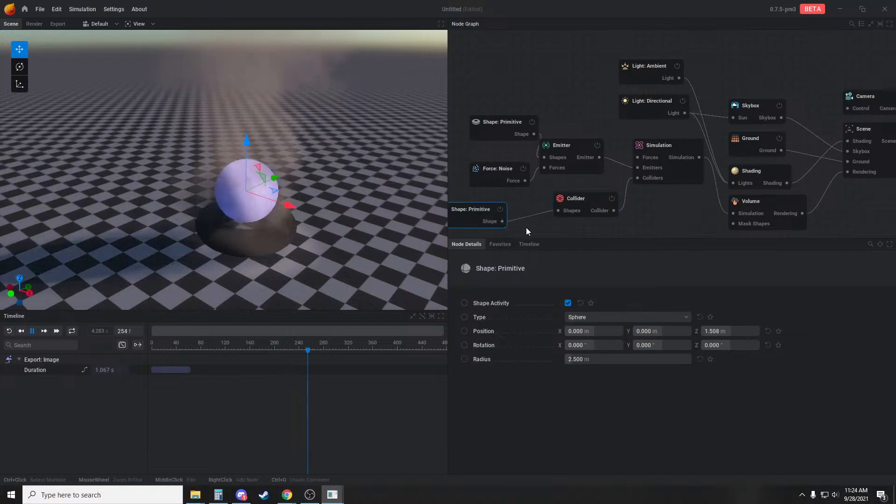
Change the collider's shape type to Tube and raise it to a Z position of 4.767 m
click(614, 317)
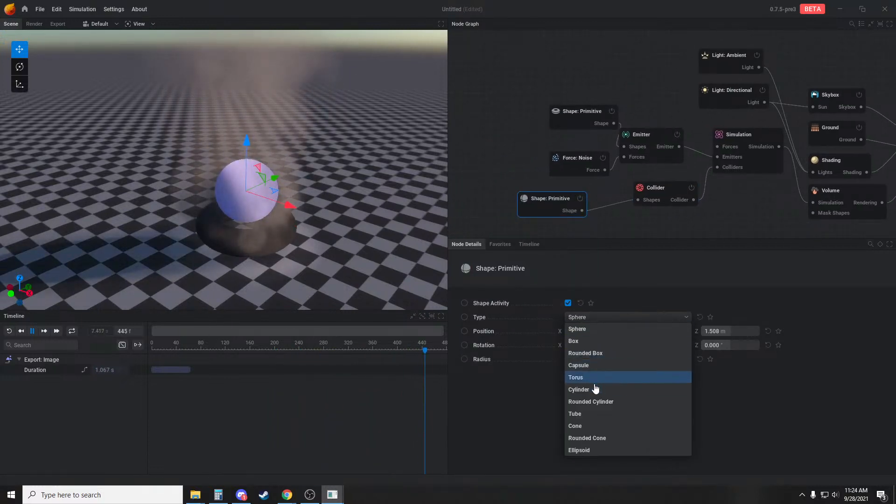
click(590, 415)
mouse_move(309, 218)
mouse_down()
mouse_move(312, 284)
mouse_move(310, 227)
mouse_up()
drag(248, 160, 249, 115)
drag(330, 154, 342, 206)
drag(441, 248, 423, 186)
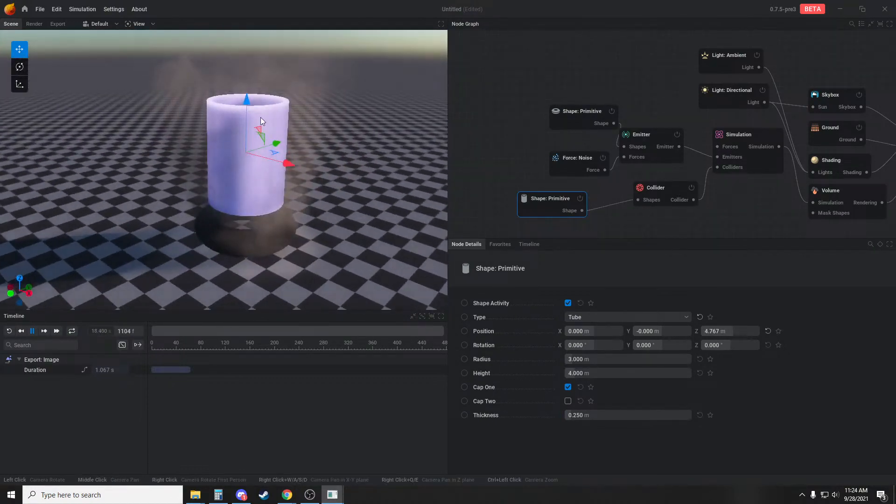
Set the collider tube's height to 2.333 m, thickness to 0.983 m and radius to 4.833 m
mouse_move(612, 374)
mouse_down()
mouse_move(579, 374)
mouse_move(607, 374)
mouse_up()
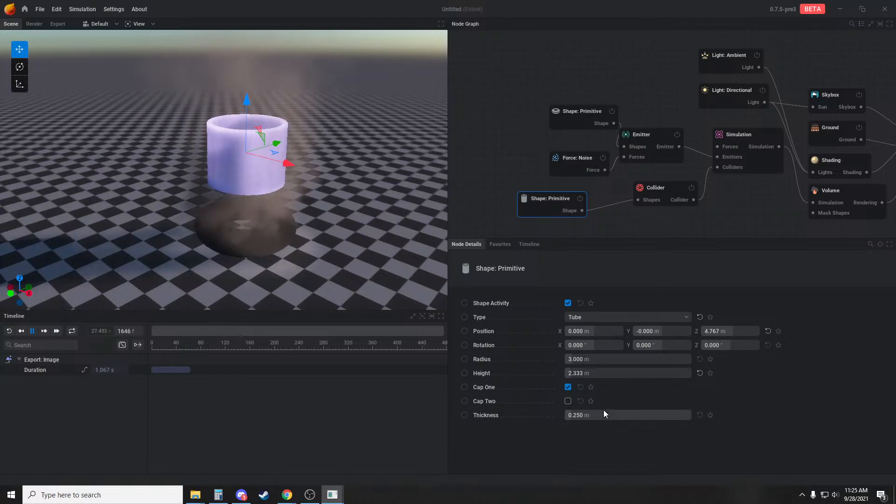
drag(588, 415, 602, 415)
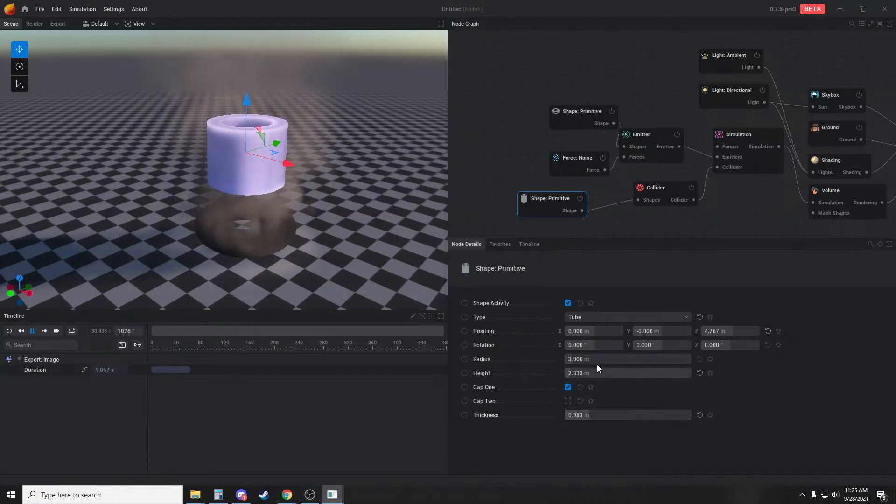
mouse_move(598, 360)
mouse_down()
mouse_move(659, 360)
mouse_move(588, 360)
mouse_up()
Lower the collider tube to a Z position of -1.259 m and set its height to 3 m
drag(250, 101, 251, 161)
drag(317, 168, 362, 172)
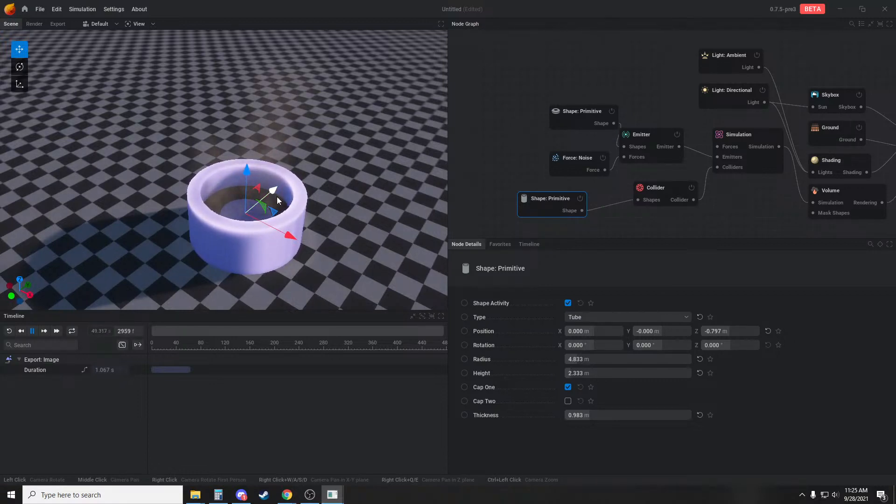
mouse_move(317, 208)
mouse_down()
mouse_move(376, 223)
mouse_move(357, 177)
mouse_move(326, 168)
mouse_move(326, 209)
mouse_up()
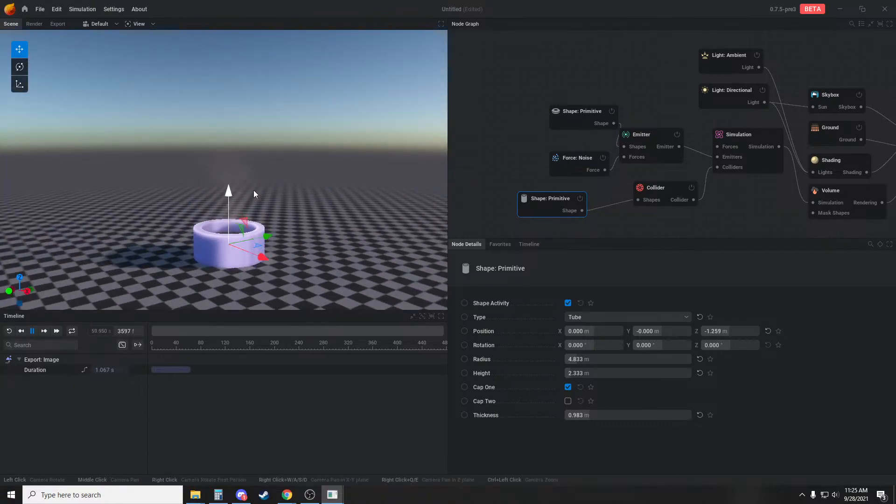
drag(255, 195, 307, 206)
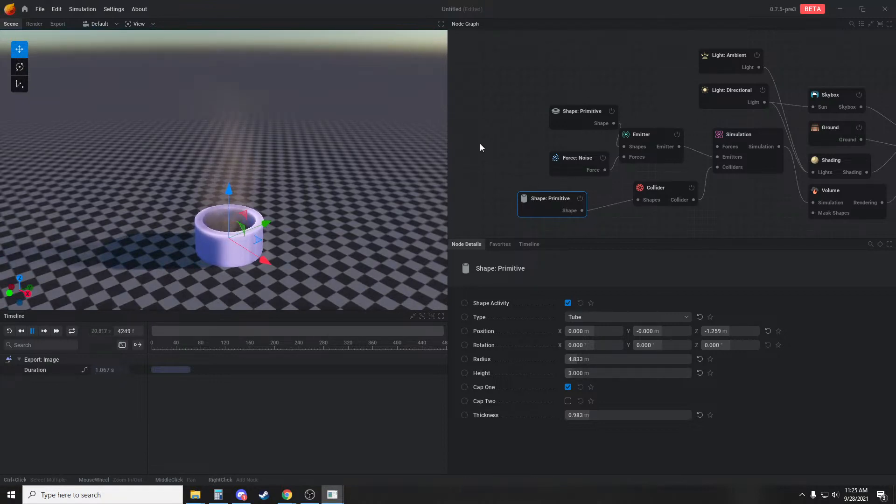
Change the emitter's primitive shape to Sphere and lower it into the tube, to a Z position of about 2.2 m
click(510, 158)
click(569, 112)
click(606, 318)
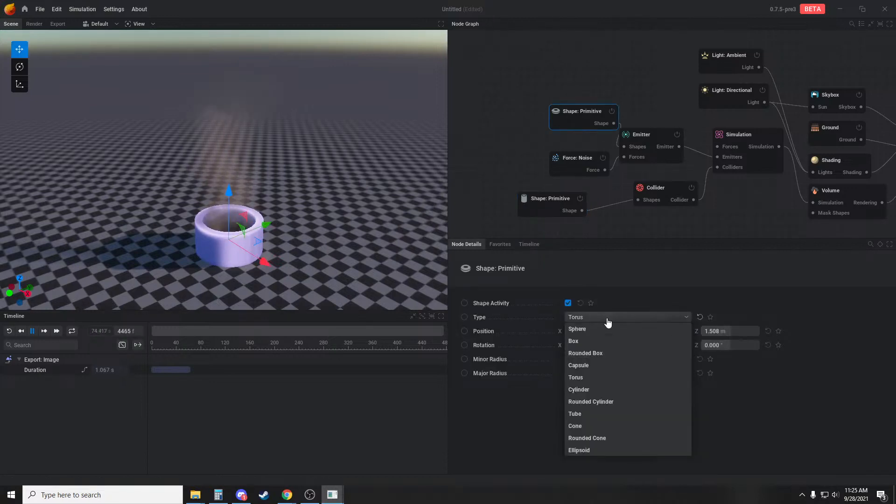
click(592, 327)
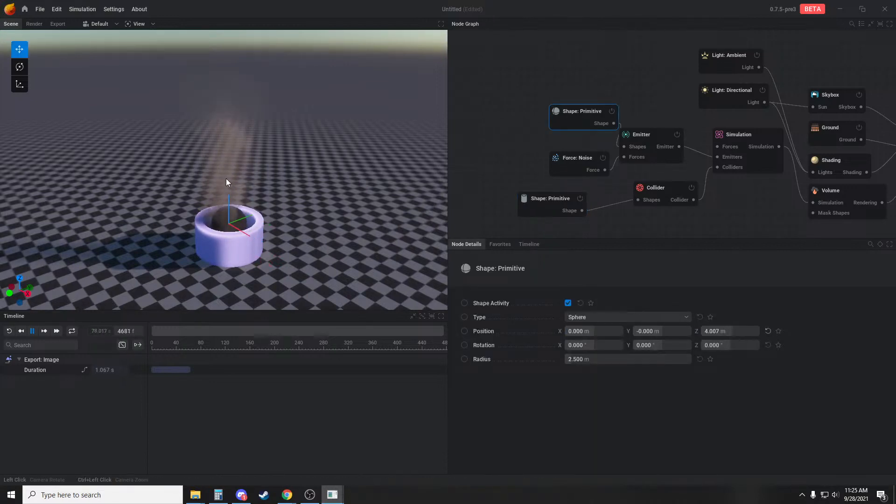
drag(226, 179, 228, 190)
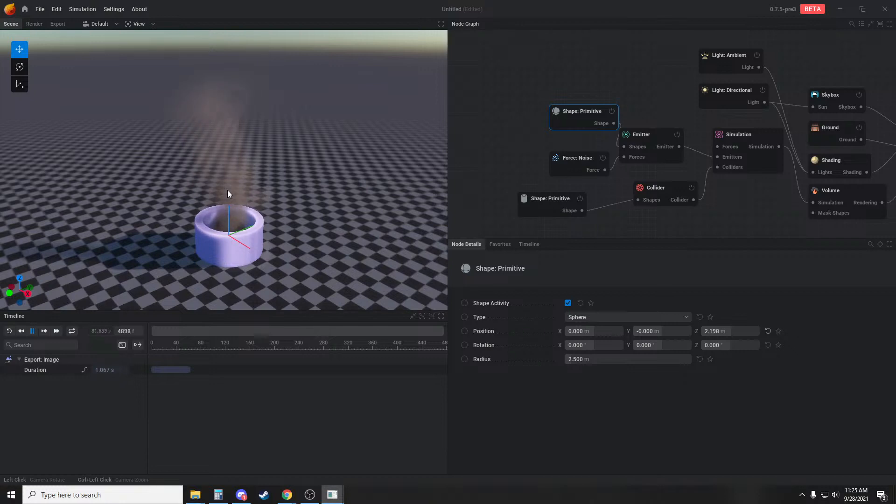
Set the emitter's additional pressure rate to 143 %/s and replay the smoke from low and high angles
click(653, 136)
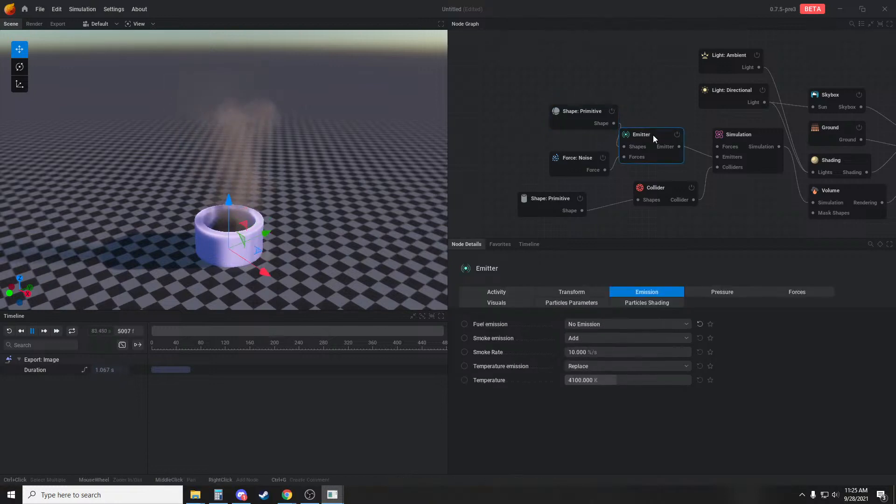
click(696, 296)
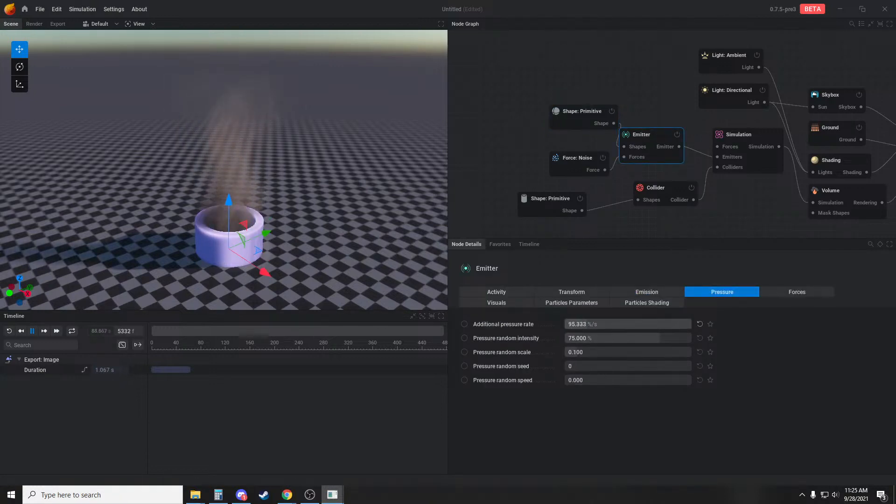
drag(606, 324, 649, 323)
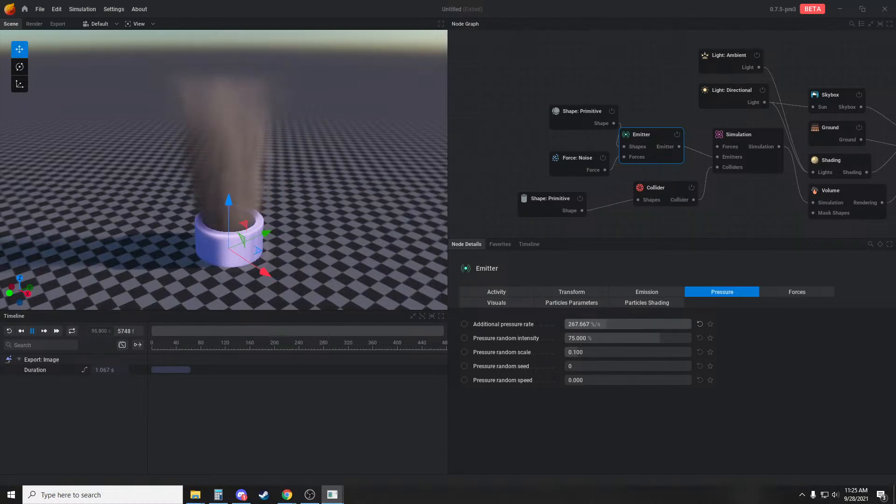
key(r)
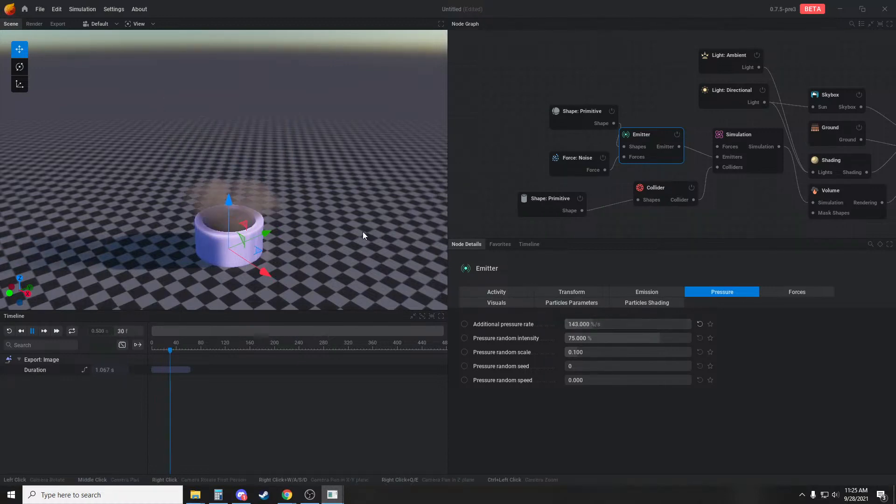
drag(335, 237, 320, 204)
key(r)
key(r)
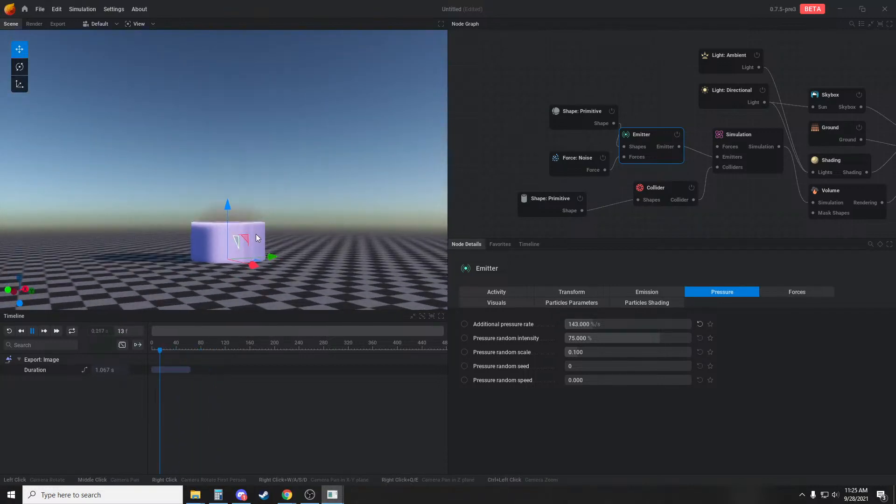
drag(236, 265, 223, 234)
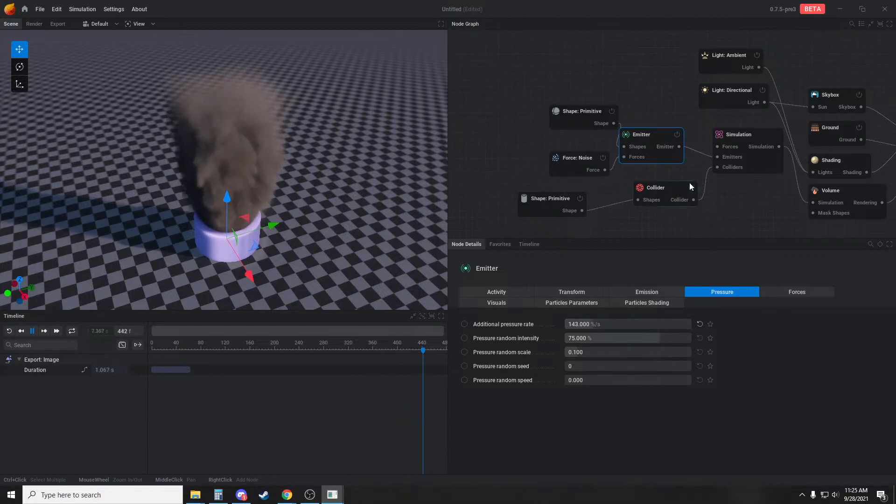
Examine the simulation's force and boundary blocking settings and replay the smoke from several angles to check how it leaves the tube
click(749, 139)
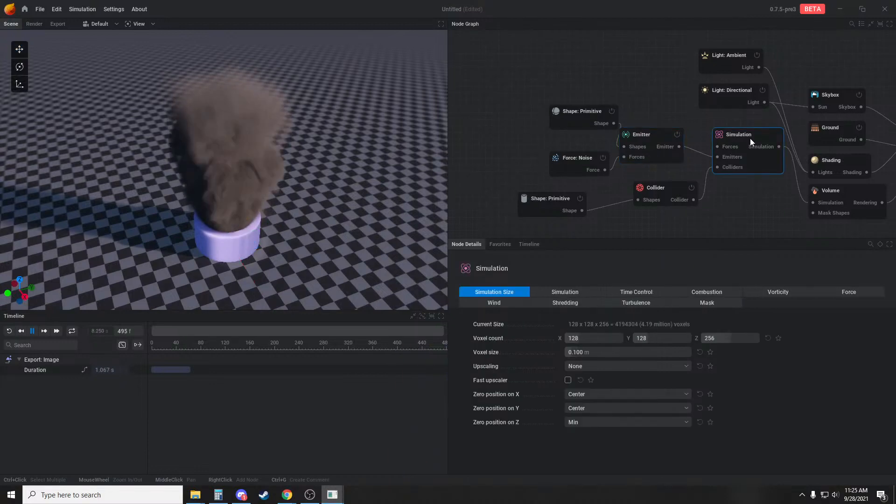
click(822, 291)
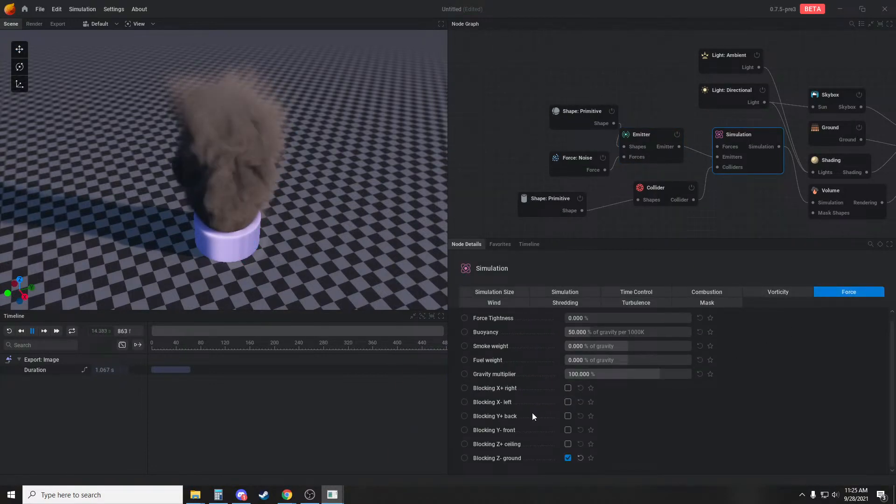
drag(344, 251, 335, 221)
key(r)
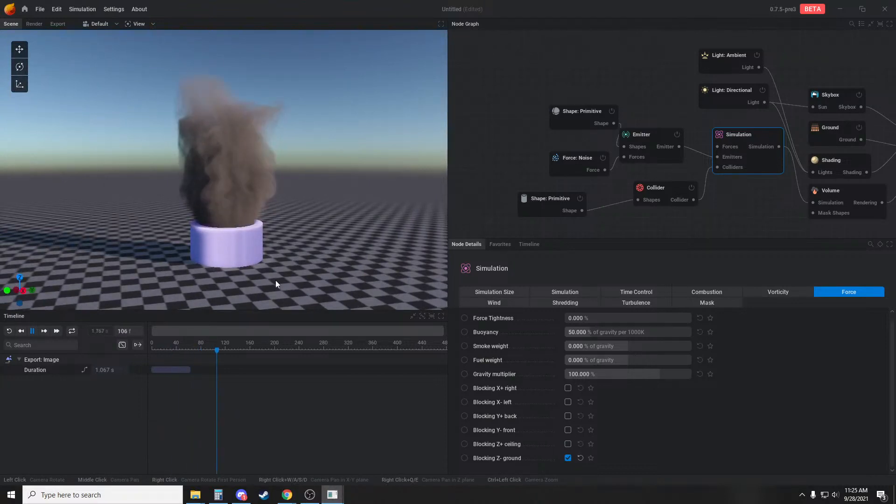
drag(276, 267, 304, 248)
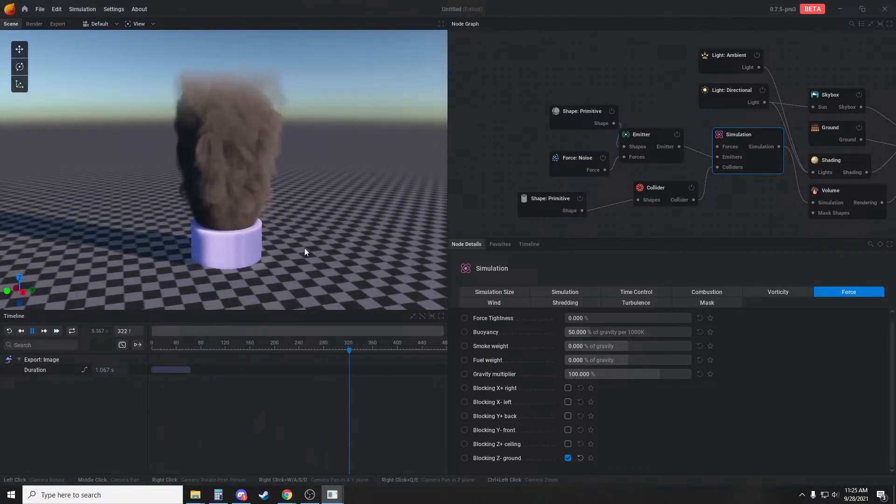
drag(357, 160, 346, 225)
scroll(318, 217, up, 2)
key(r)
key(r)
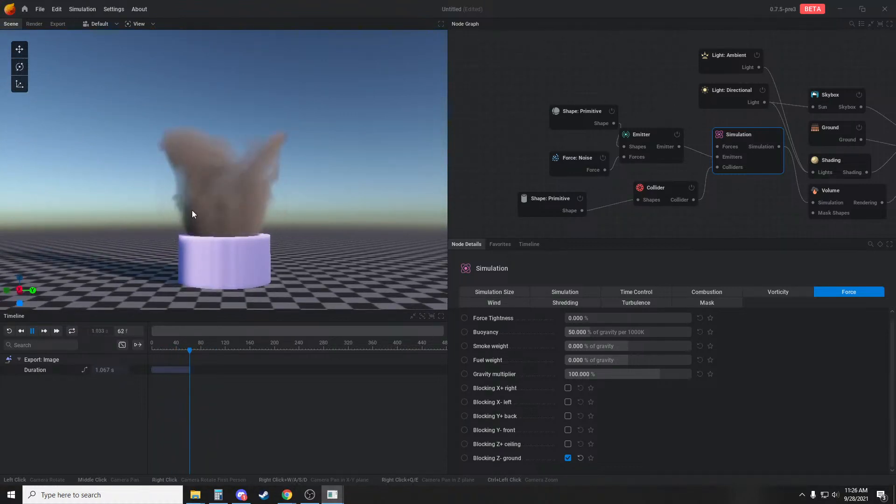
middle_drag(380, 196, 379, 209)
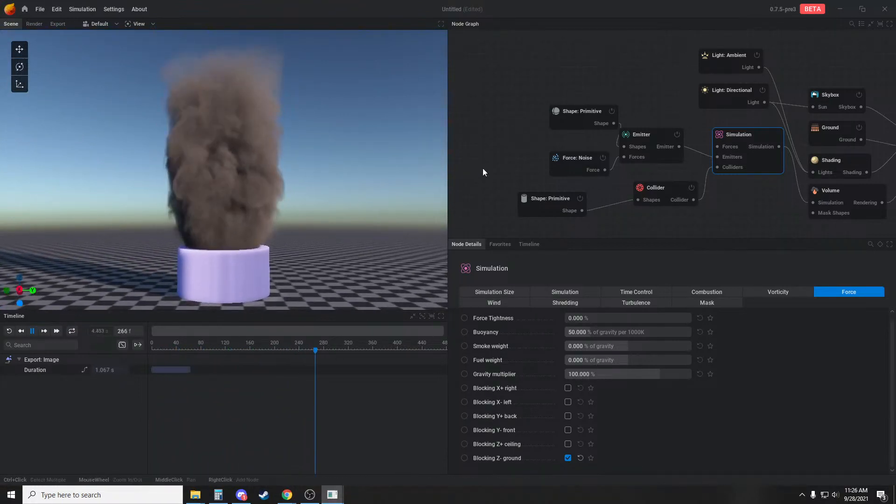
Set the simulation's voxel count to 256 in both X and Y
click(551, 293)
click(491, 291)
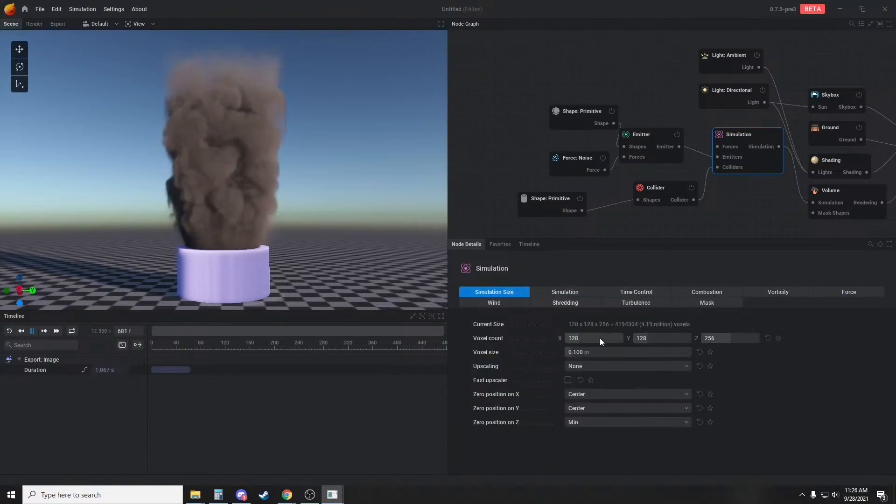
double_click(600, 338)
text(25)
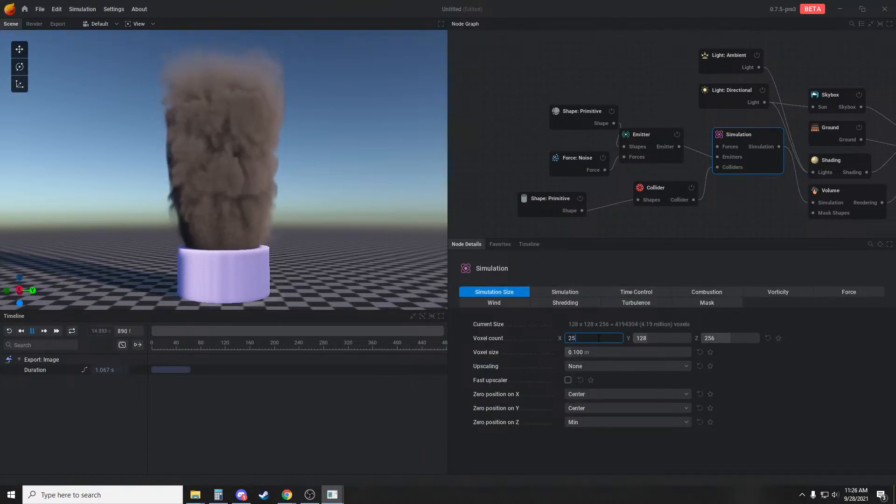
text(6)
key(Tab)
text(256)
key(Return)
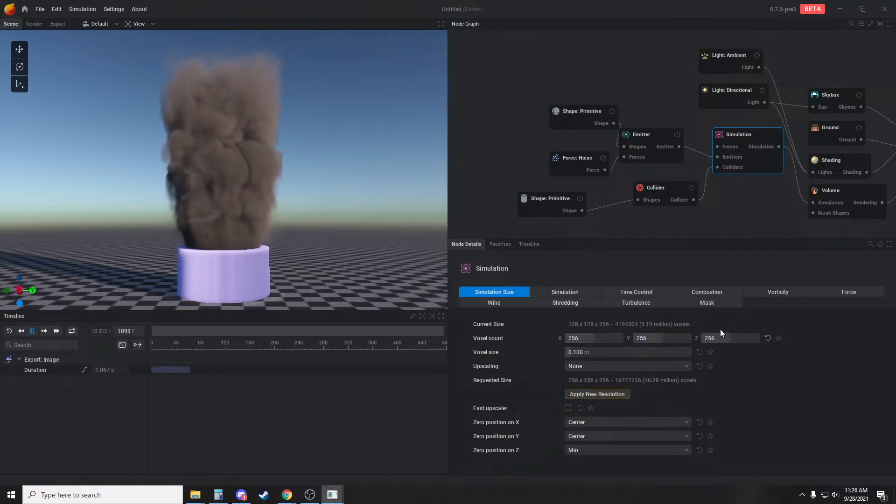
Set the simulation's Z voxel count to 350, apply the new resolution and replay the smoke in the enlarged bounds
double_click(719, 333)
text(571)
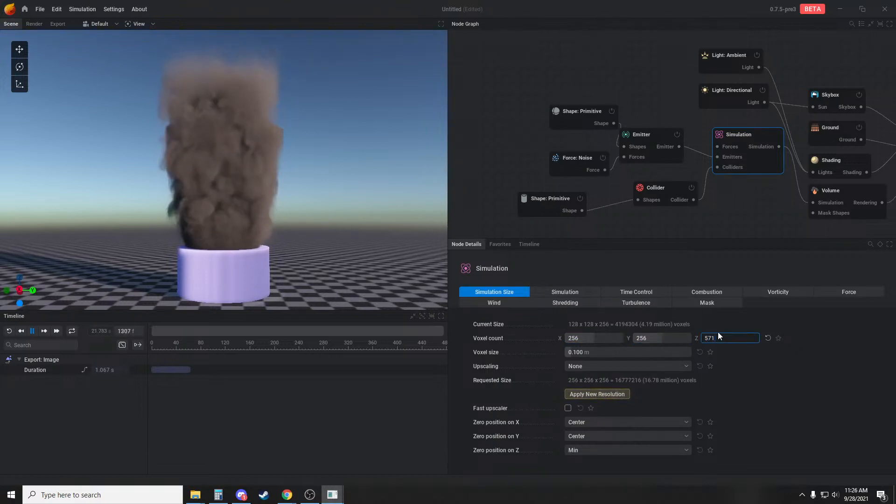
key(BackSpace)
key(BackSpace)
key(BackSpace)
text(35)
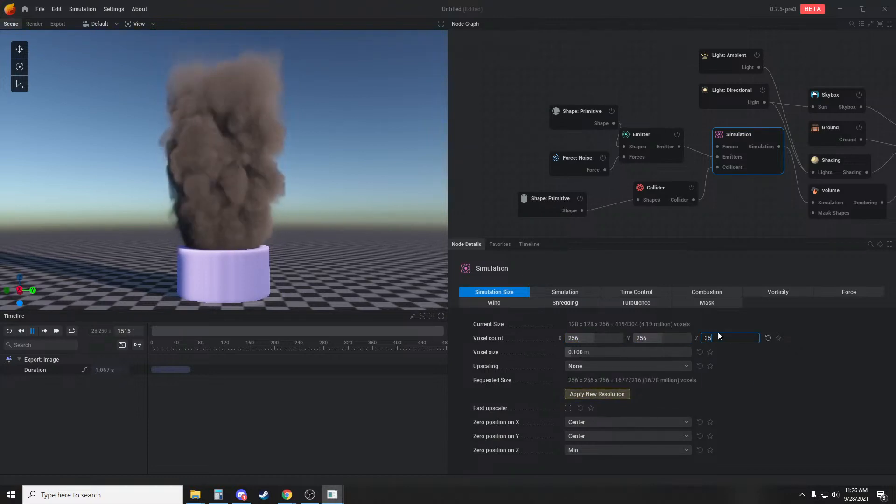
text(0)
key(Return)
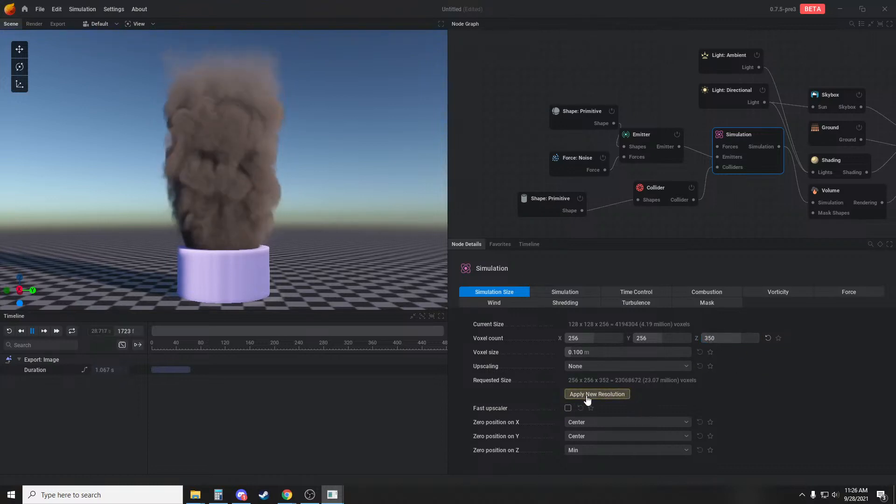
click(587, 395)
scroll(312, 220, down, 3)
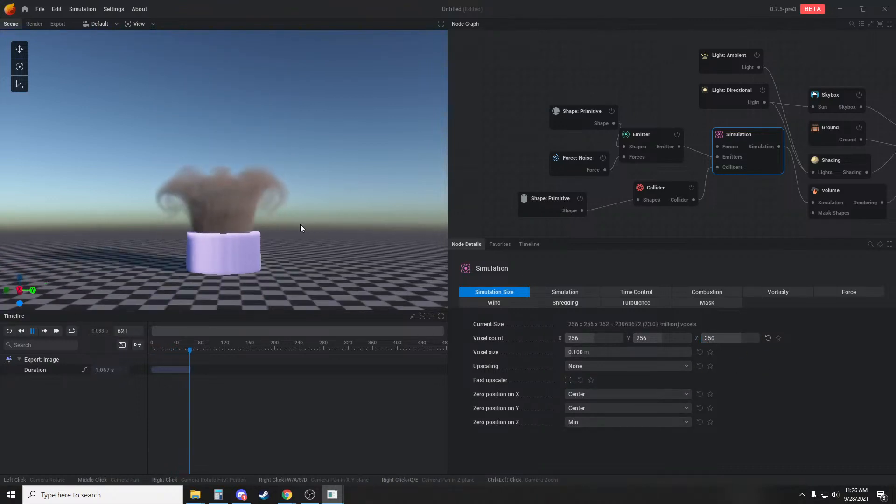
drag(301, 225, 291, 236)
scroll(291, 237, up, 3)
scroll(318, 262, down, 3)
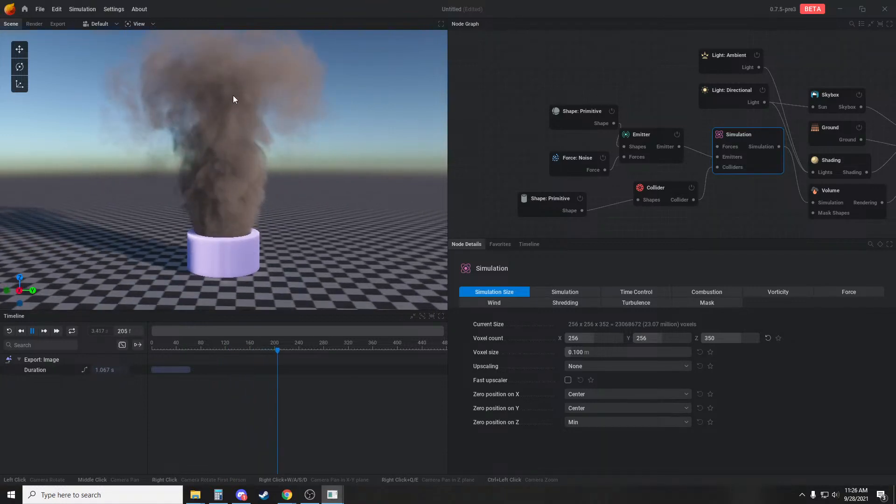
middle_drag(320, 154, 317, 171)
key(r)
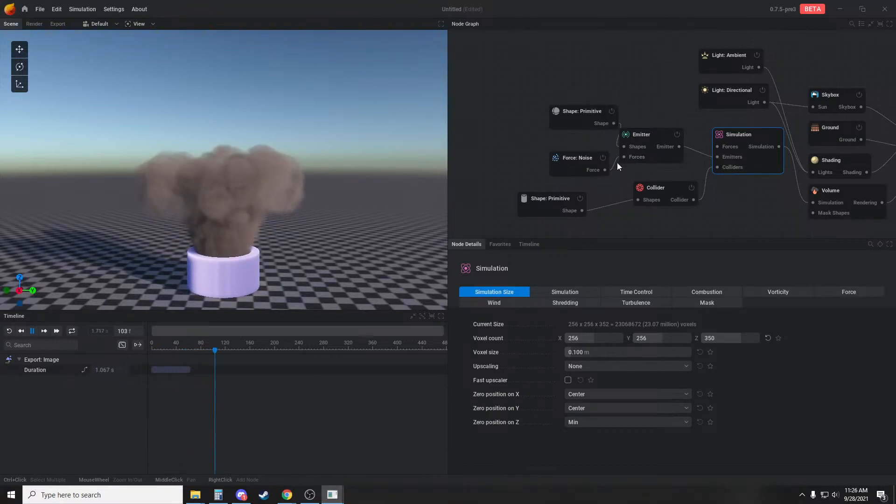
Set the amplitude of the emitter's noise force to 50 and replay the smoke
click(573, 164)
click(642, 411)
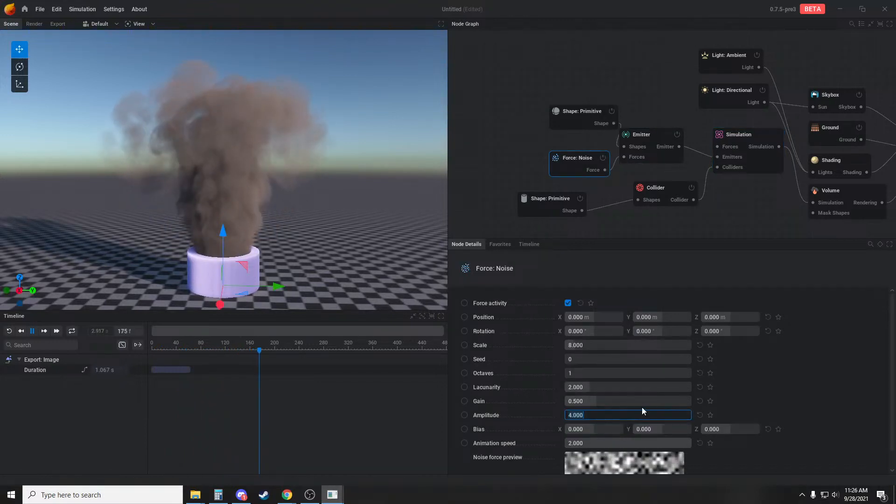
text(50)
key(Return)
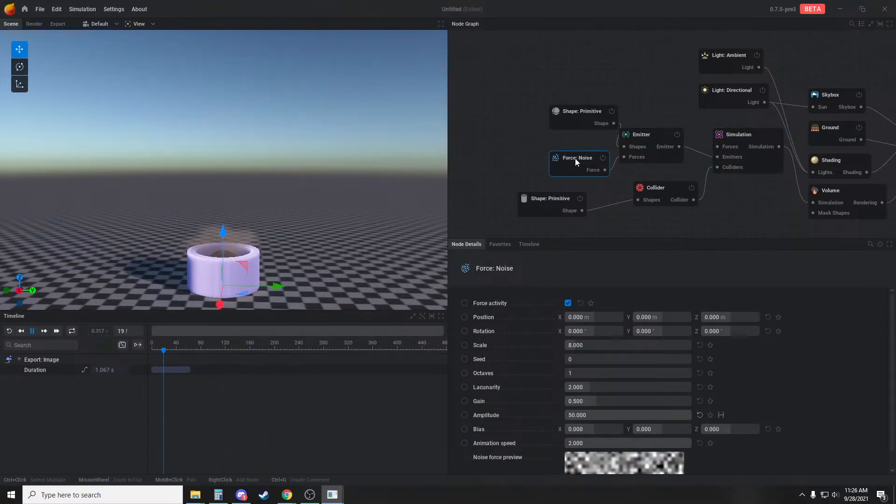
drag(322, 255, 317, 229)
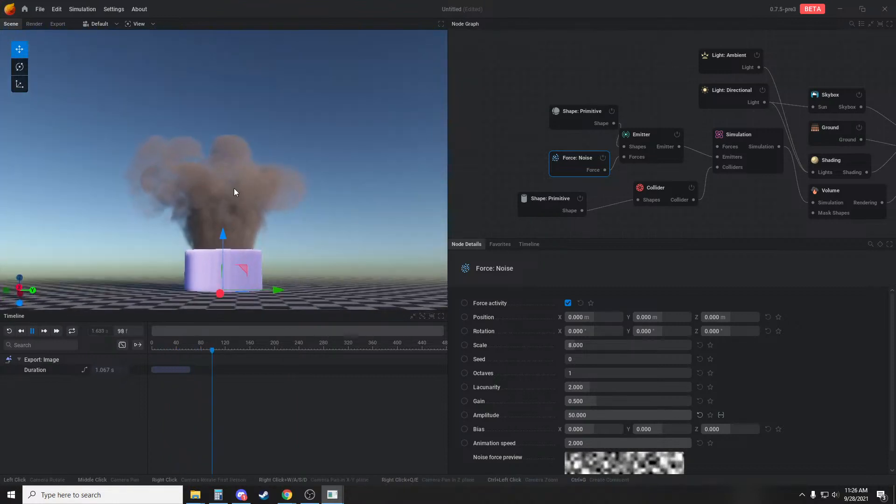
drag(380, 218, 376, 223)
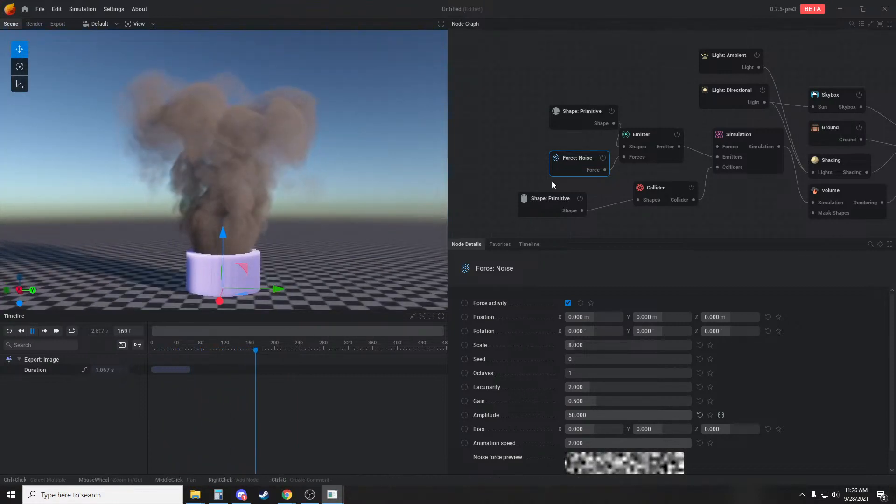
Add a line force connected to the emitter's forces, set its push strength to 15 and replay the smoke from several angles
middle_drag(535, 149, 541, 161)
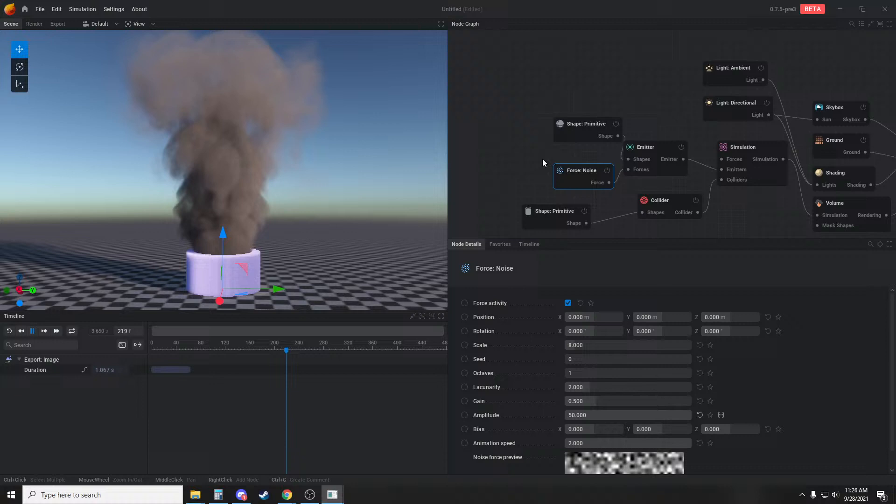
click(680, 202)
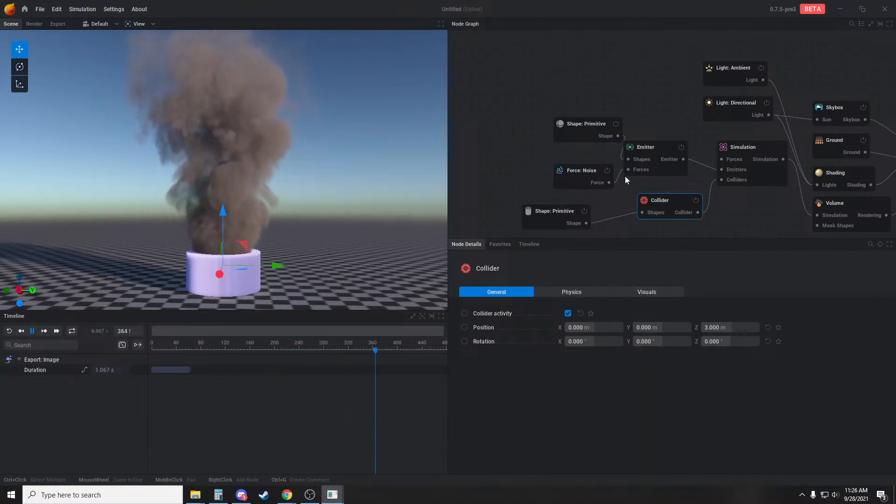
click(559, 171)
click(555, 171)
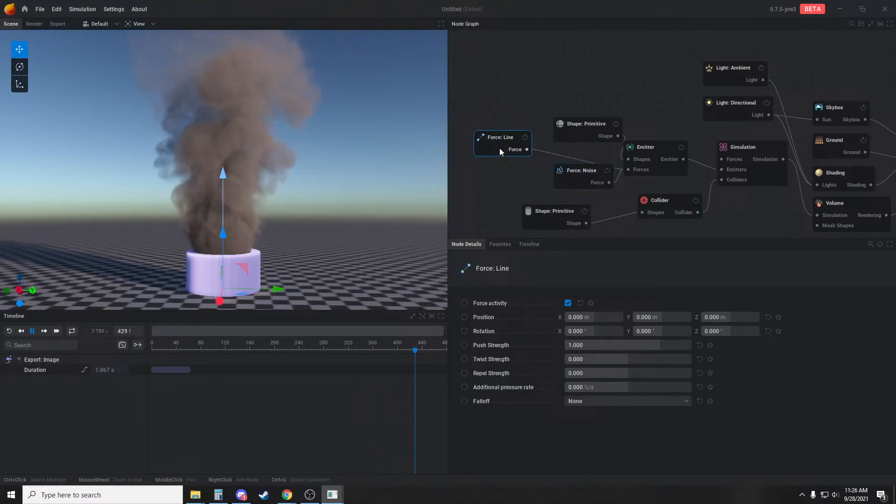
click(627, 344)
text(15)
key(Return)
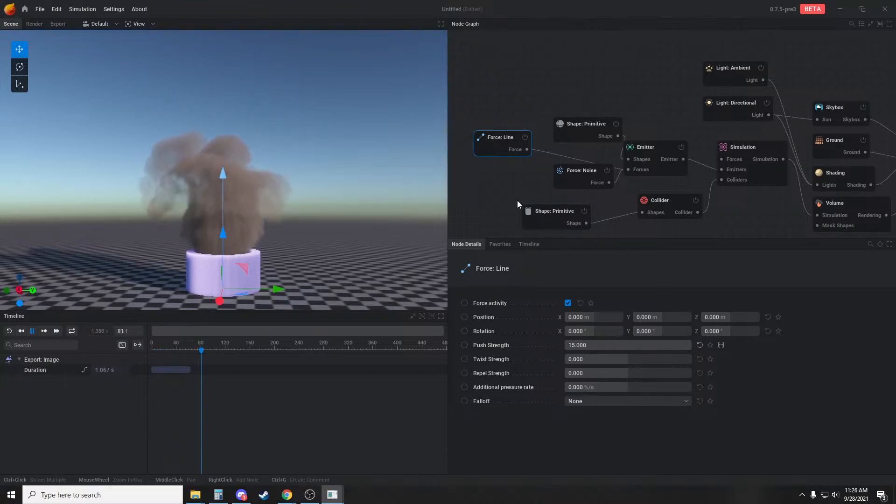
drag(227, 176, 328, 189)
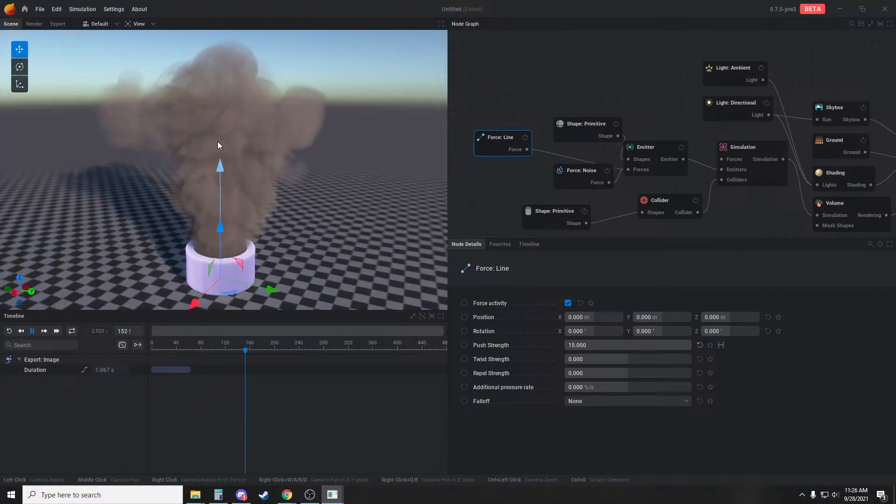
drag(339, 260, 280, 275)
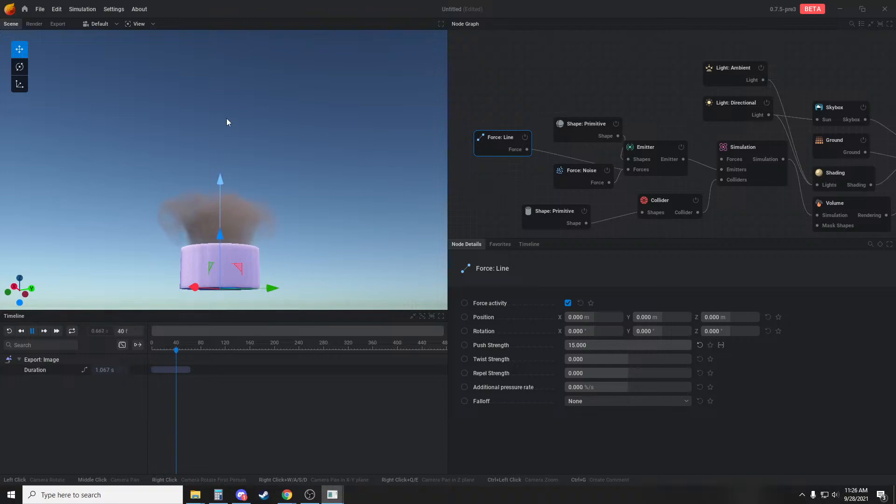
drag(382, 213, 382, 225)
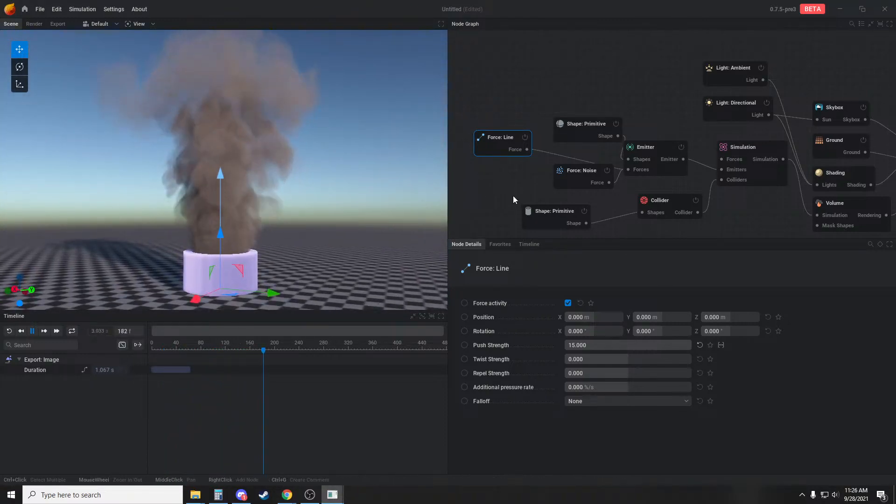
Keyframe the emitter's additional pressure rate on the timeline from 143 %/s near the start to 15 %/s at frame 171, and resume playback
click(634, 153)
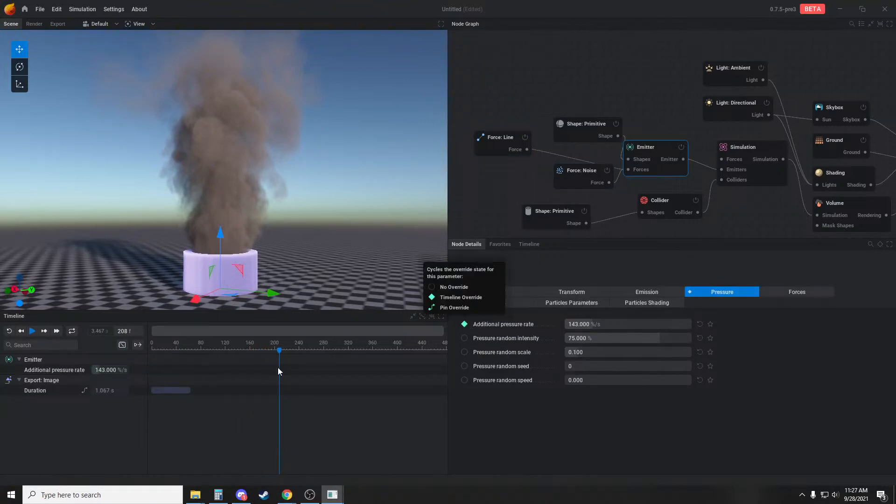
shift+click(154, 368)
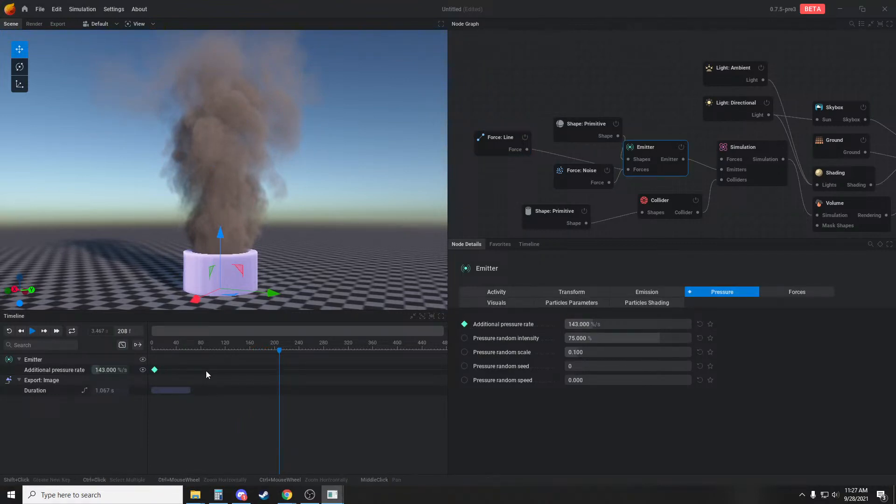
shift+click(256, 368)
click(257, 369)
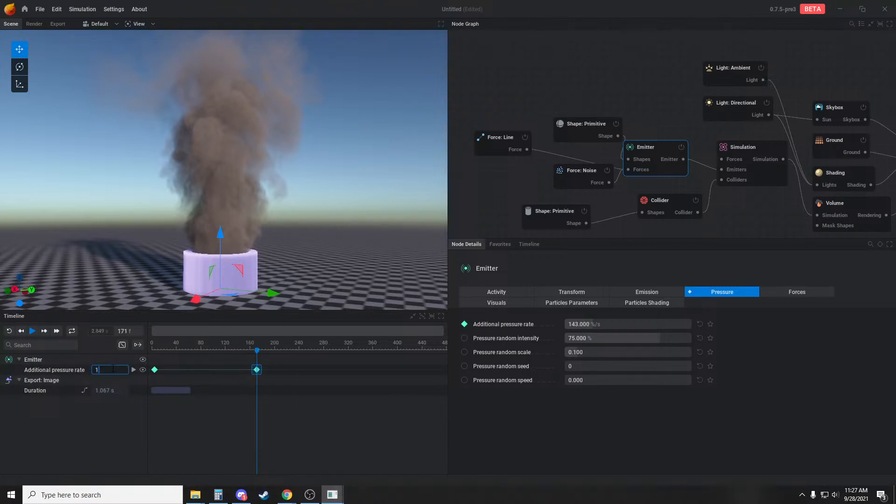
key(space)
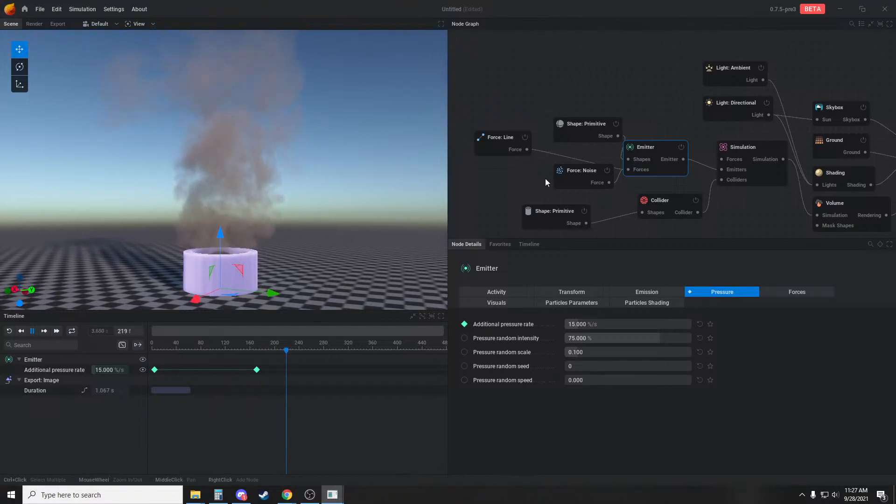
Raise the emitter's smoke rate to 230 %/s and replay the smoke
click(649, 292)
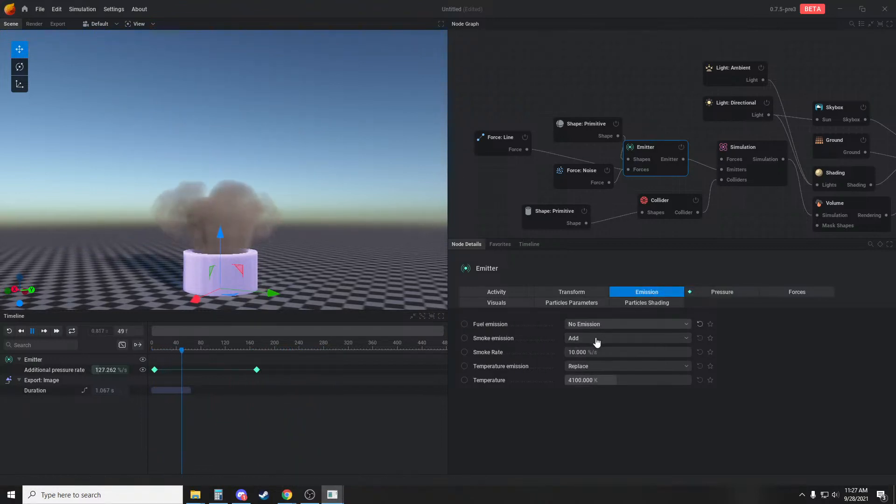
mouse_move(596, 353)
mouse_down()
mouse_move(668, 353)
mouse_move(587, 352)
mouse_up()
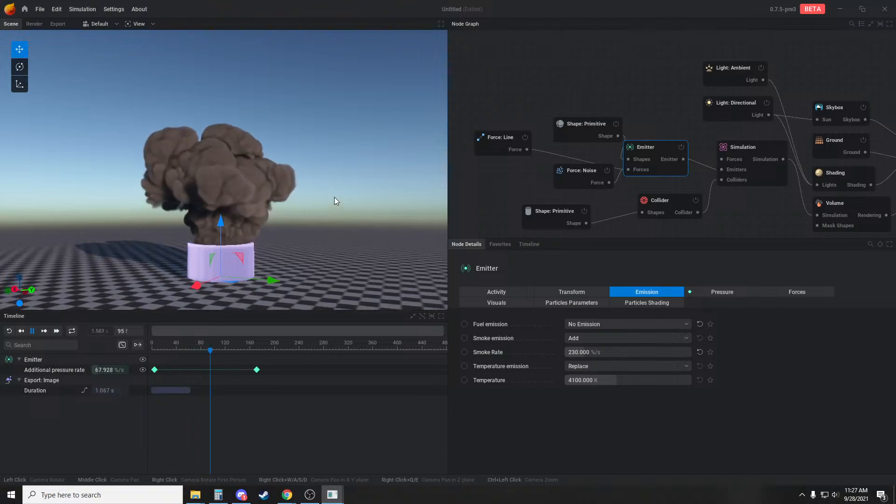
drag(334, 197, 343, 217)
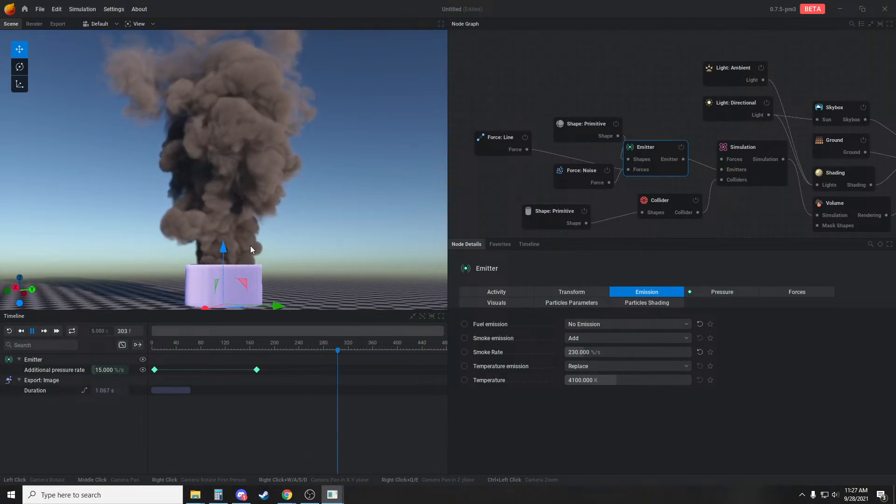
Set the additional pressure rate keyframe at frame 171 to 106.667 %/s and replay the simulation
key(space)
click(257, 370)
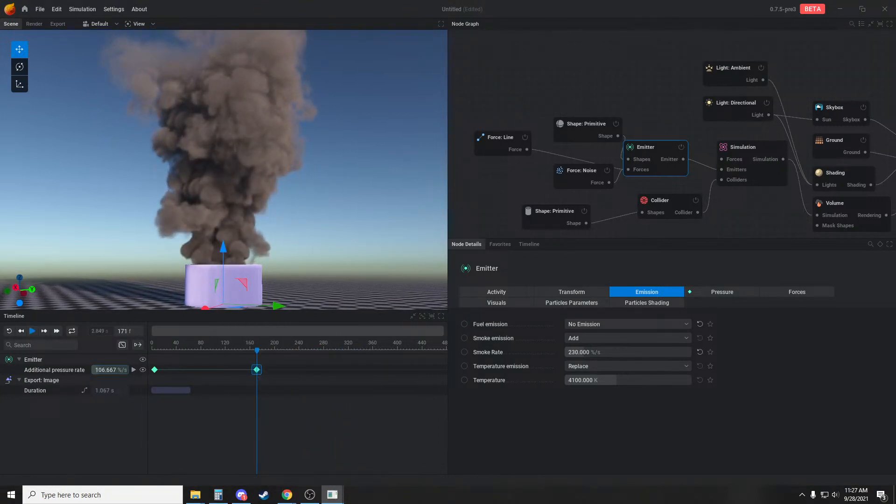
key(space)
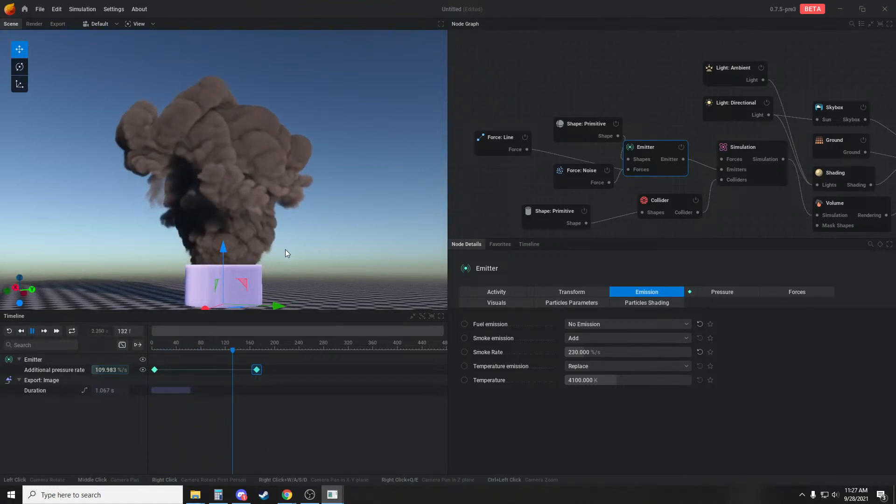
Replay the smoke from several angles, pausing to examine how the plume bursts out of the tube and rises
middle_drag(327, 217, 326, 228)
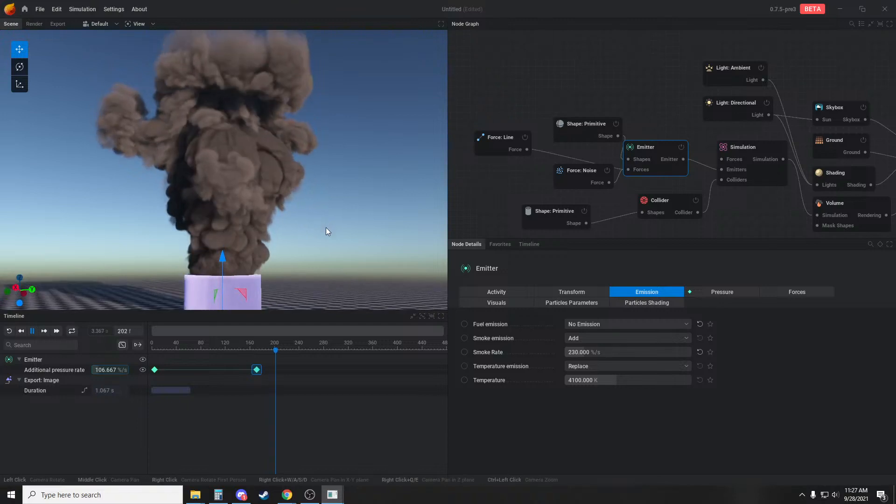
key(r)
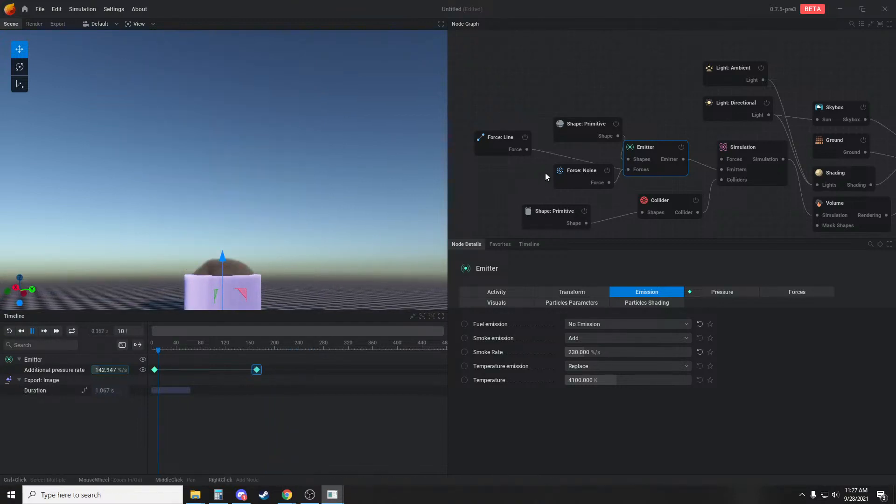
middle_drag(451, 207, 482, 191)
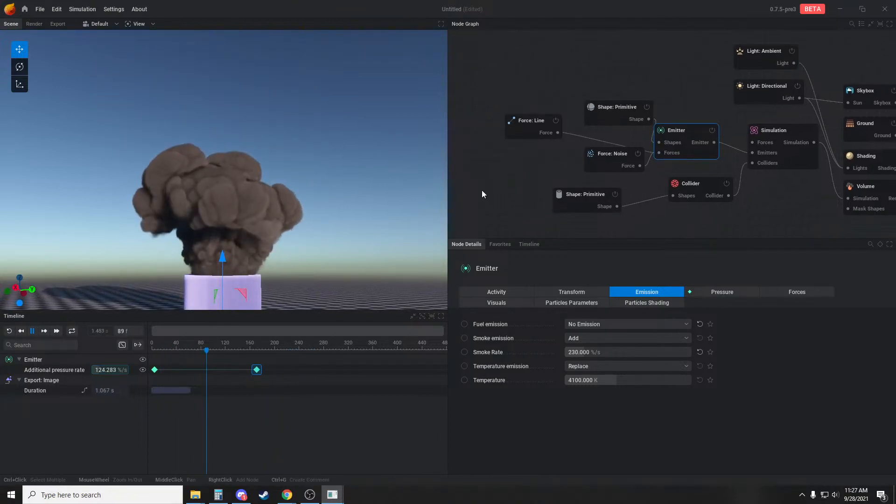
drag(279, 198, 265, 219)
key(space)
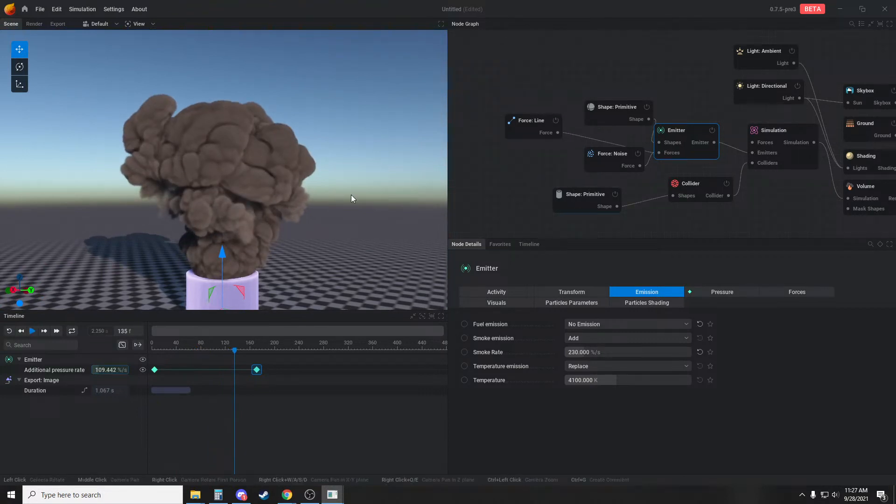
key(space)
drag(306, 234, 327, 234)
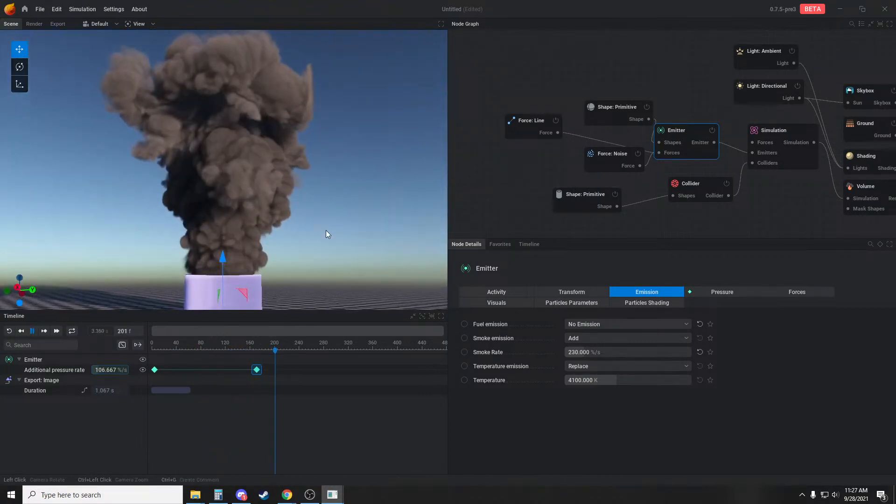
key(space)
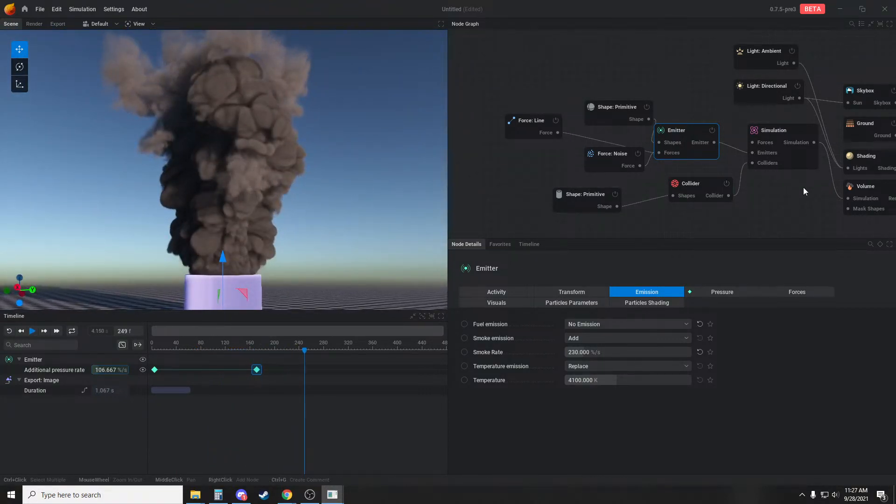
Set the smoke density clamp in the Shading node's smoke settings to 113.333 %
middle_drag(803, 188, 725, 199)
click(788, 174)
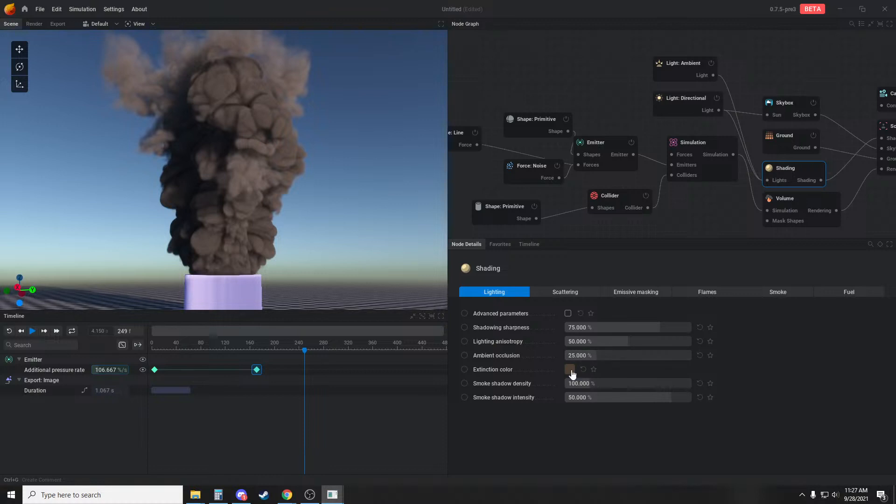
click(771, 296)
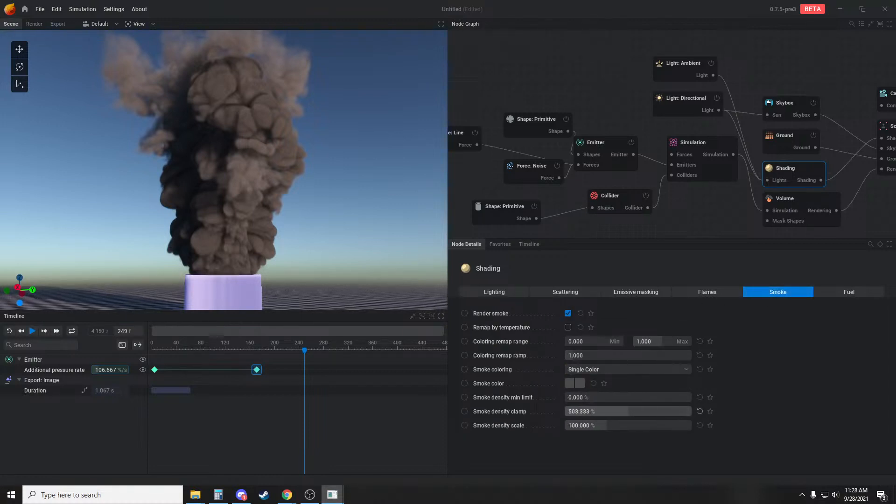
drag(579, 411, 570, 411)
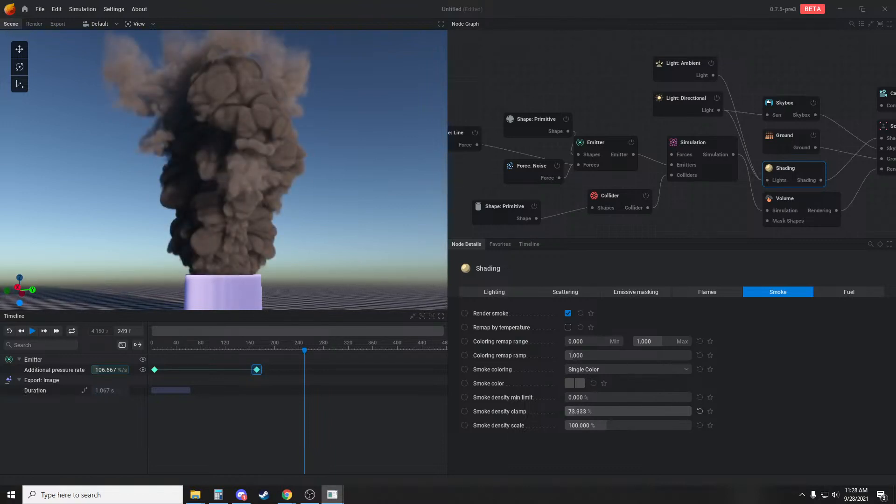
drag(570, 411, 570, 412)
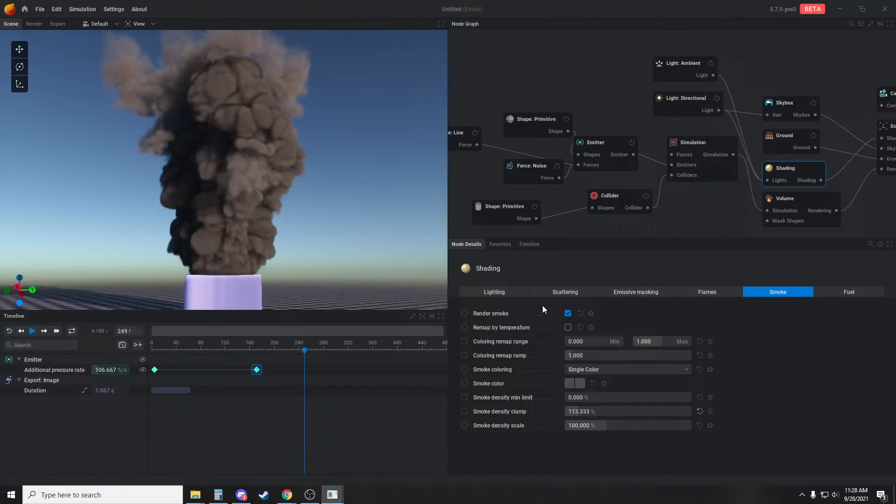
Set the Shading node's shadowing sharpness and ambient occlusion to 100 % and its smoke shadow density to 30 %
click(529, 294)
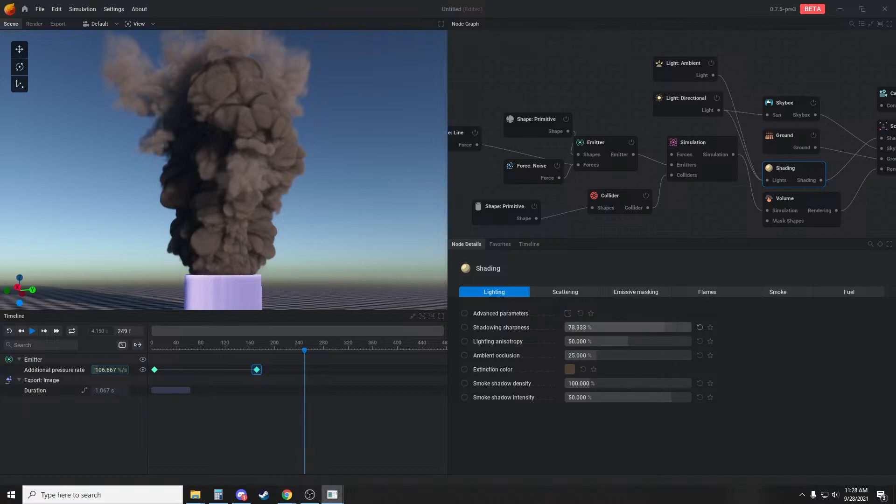
drag(628, 327, 628, 329)
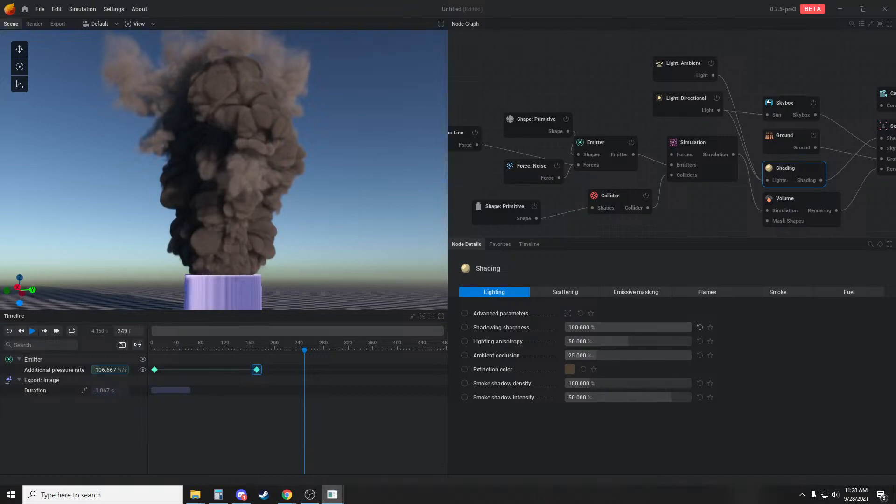
drag(601, 356, 691, 355)
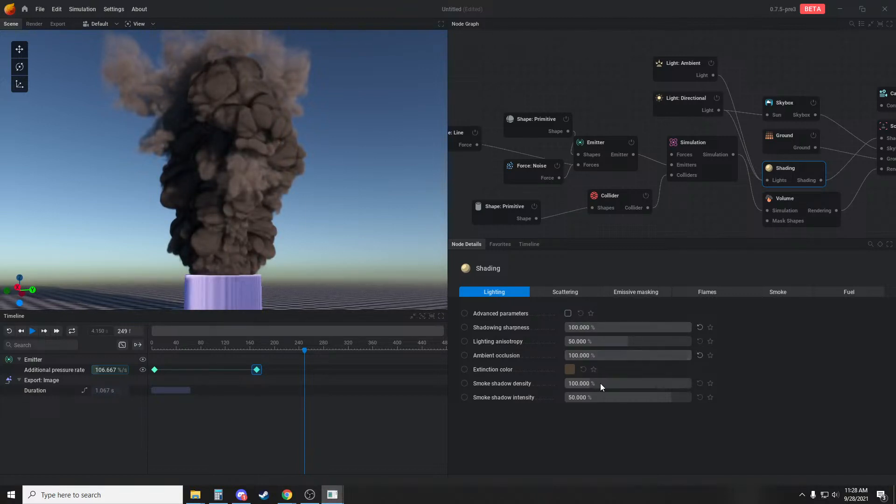
drag(601, 386, 582, 386)
drag(308, 233, 392, 233)
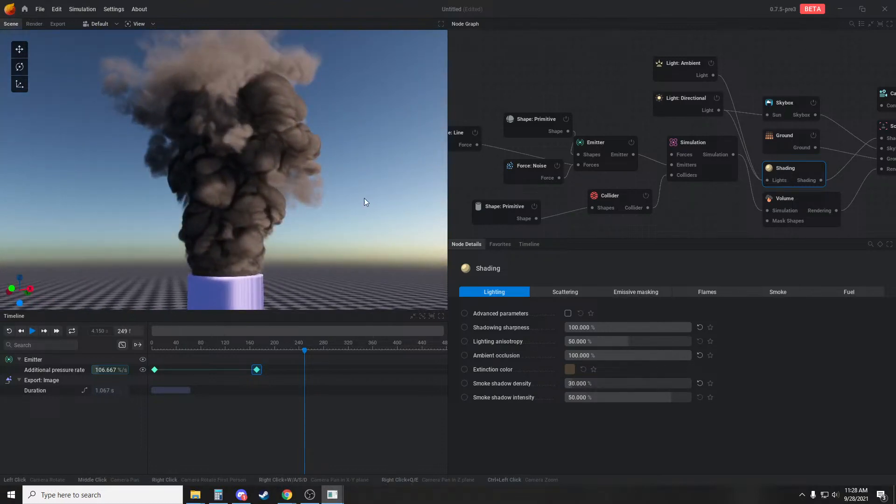
Enable the advanced lighting parameters of the Shading node and set the AO radius to 1.133
click(568, 314)
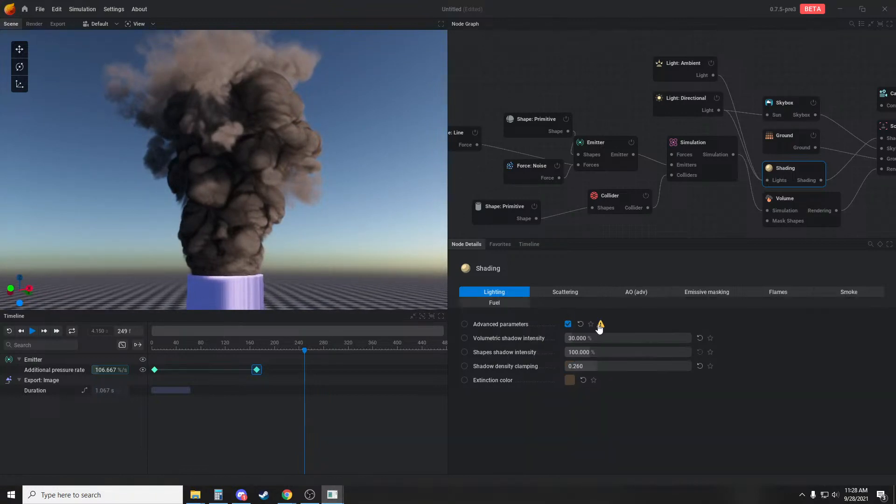
click(637, 292)
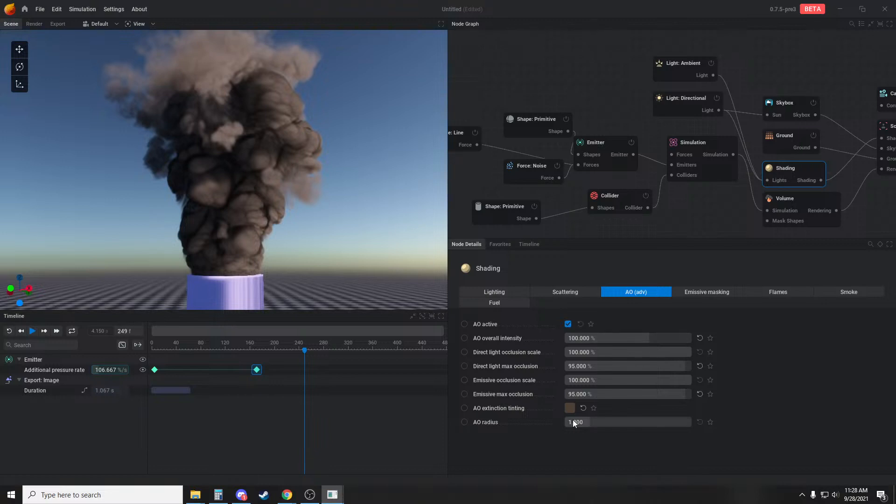
mouse_move(610, 422)
mouse_down()
mouse_move(693, 422)
mouse_move(590, 422)
mouse_up()
Change the AO extinction tinting to light grey #A6A6A6 and set the AO overall intensity to 60.5 %
click(570, 408)
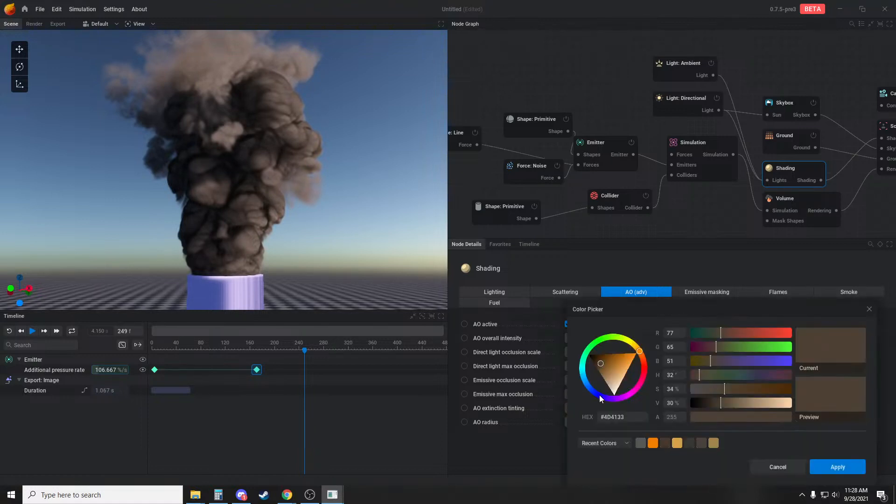
mouse_move(609, 374)
mouse_down()
mouse_move(611, 389)
mouse_move(599, 401)
mouse_up()
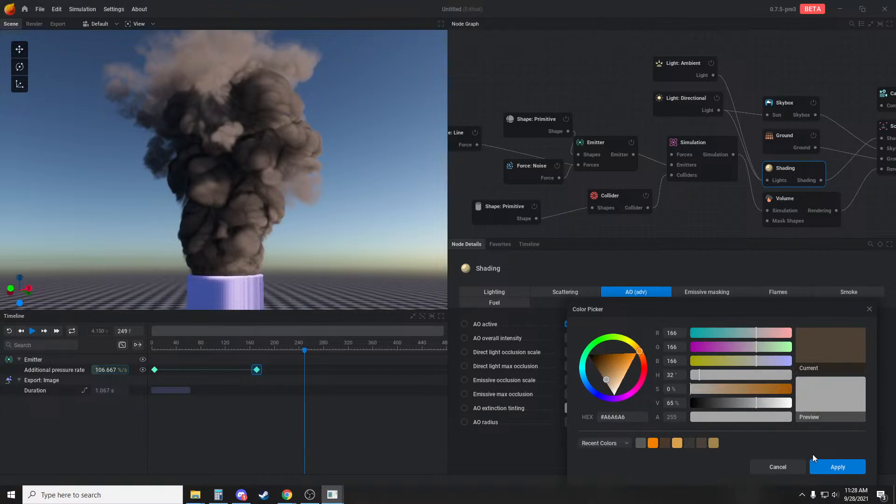
click(841, 467)
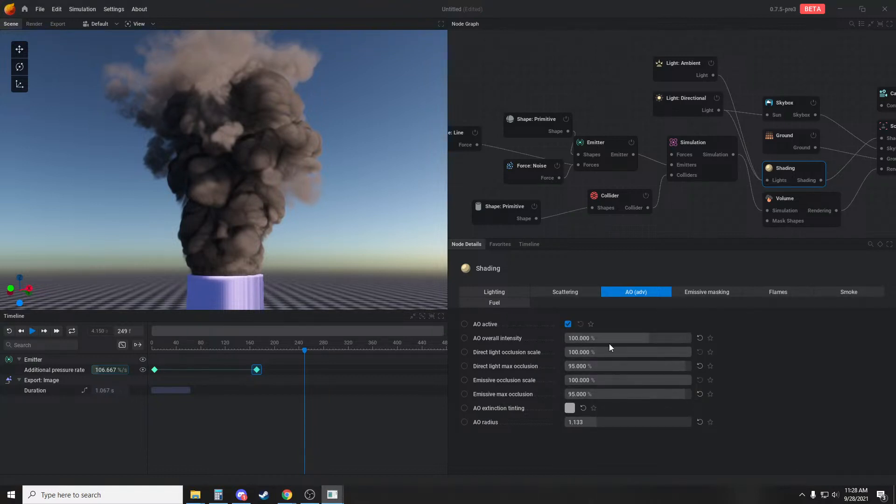
mouse_move(669, 338)
mouse_down()
mouse_move(592, 339)
mouse_move(611, 338)
mouse_up()
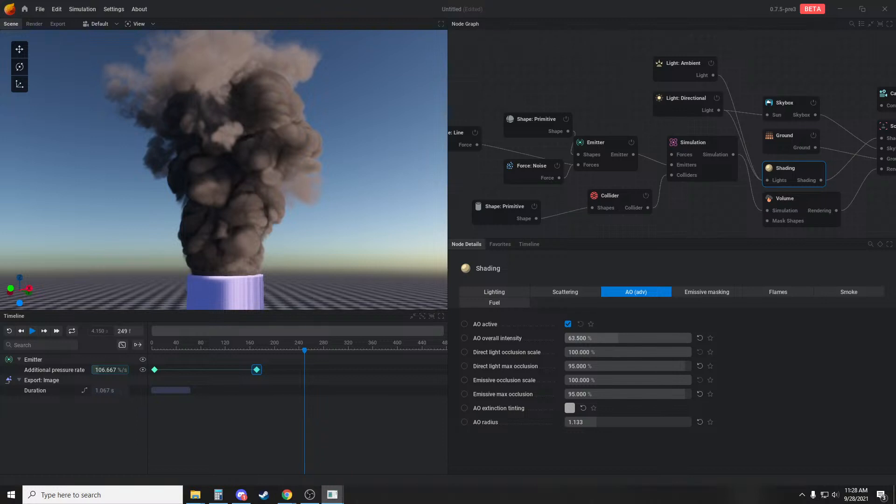
Set the directional light's inherited sun color and the ambient light's inherited sky color to 0 %
middle_drag(677, 180, 635, 185)
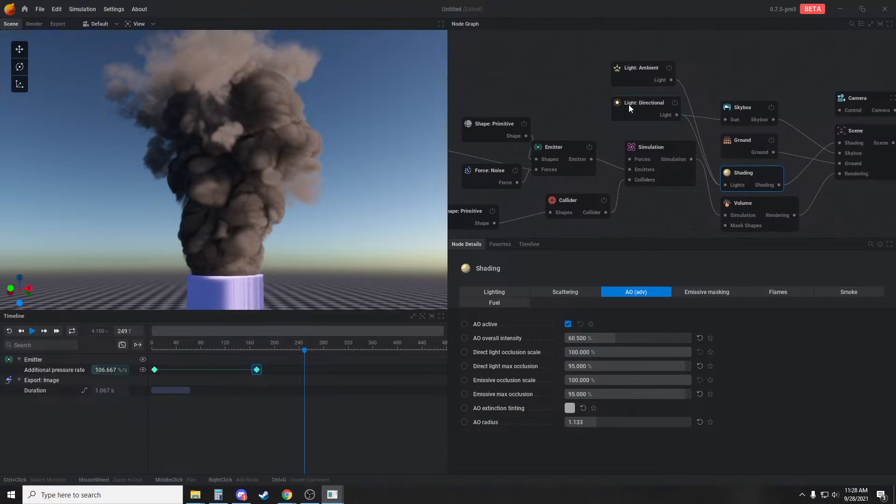
click(629, 104)
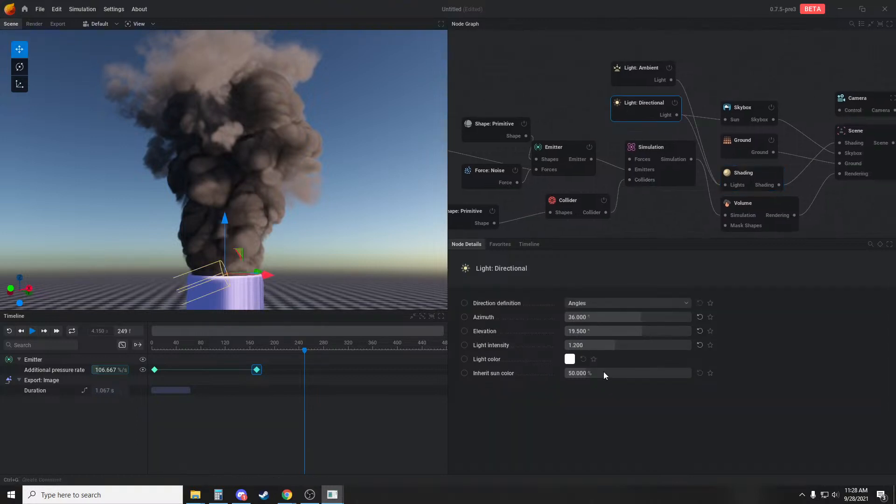
click(640, 69)
drag(618, 359, 565, 359)
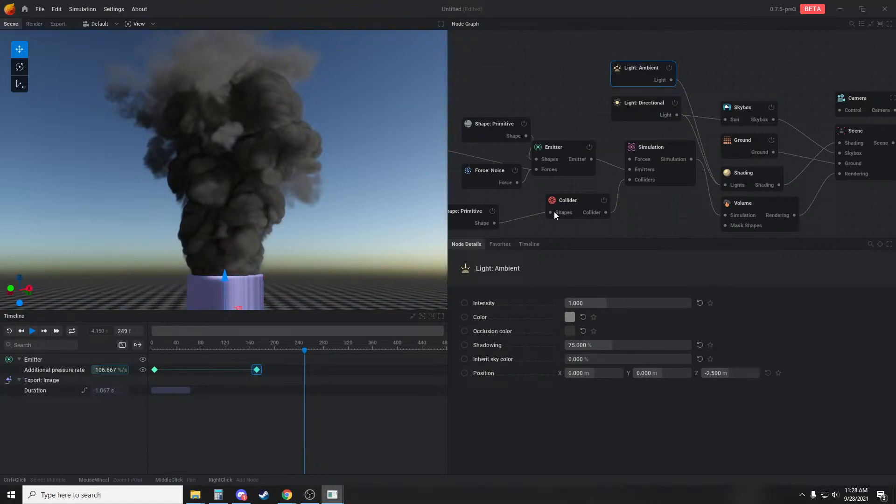
Set the directional light's intensity to 5 and inspect the smoke's lighting from another angle
alt+drag(303, 193, 293, 213)
click(644, 116)
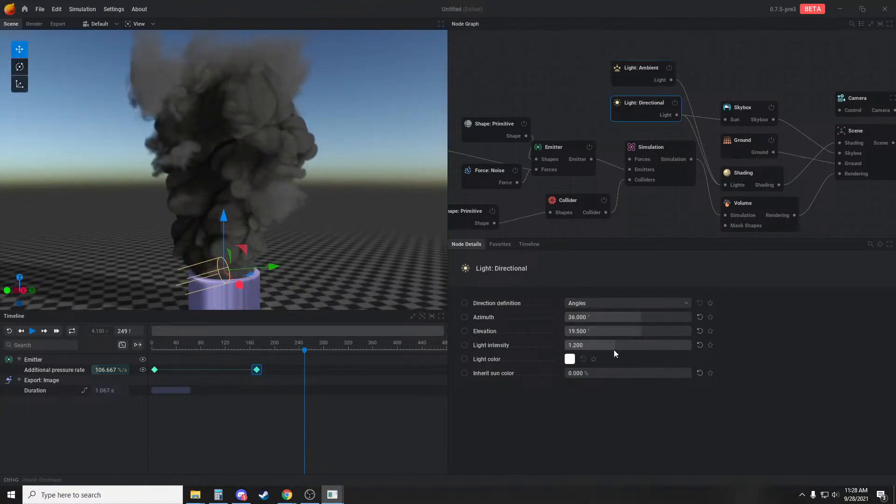
drag(248, 230, 324, 223)
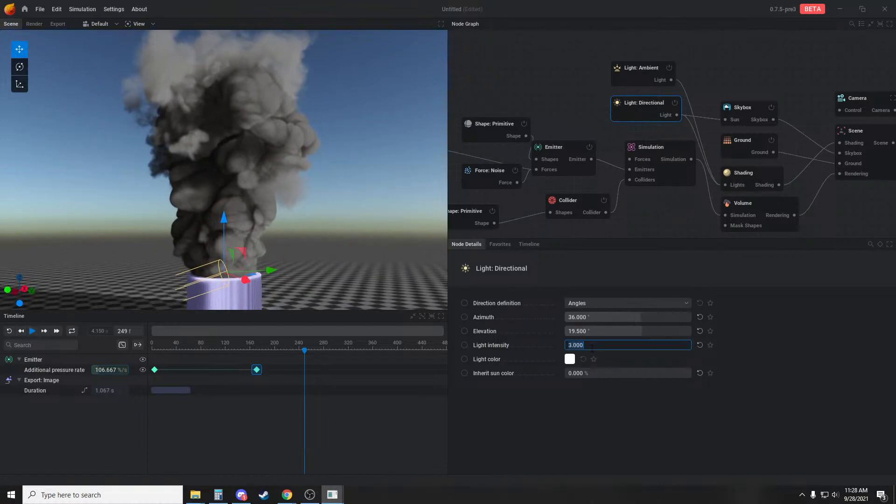
click(490, 69)
drag(292, 224, 319, 204)
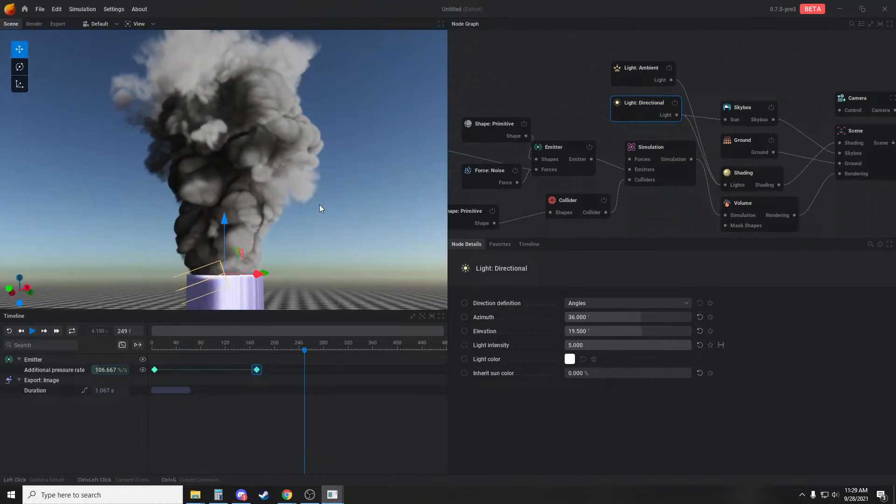
Switch the Shading node's smoke coloring from Single Color to Color Ramp and look over the plume
click(758, 172)
click(822, 292)
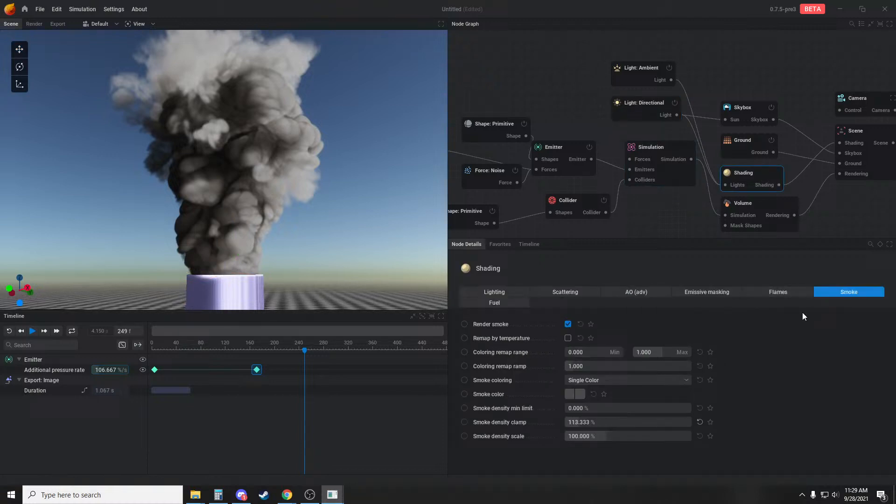
click(602, 380)
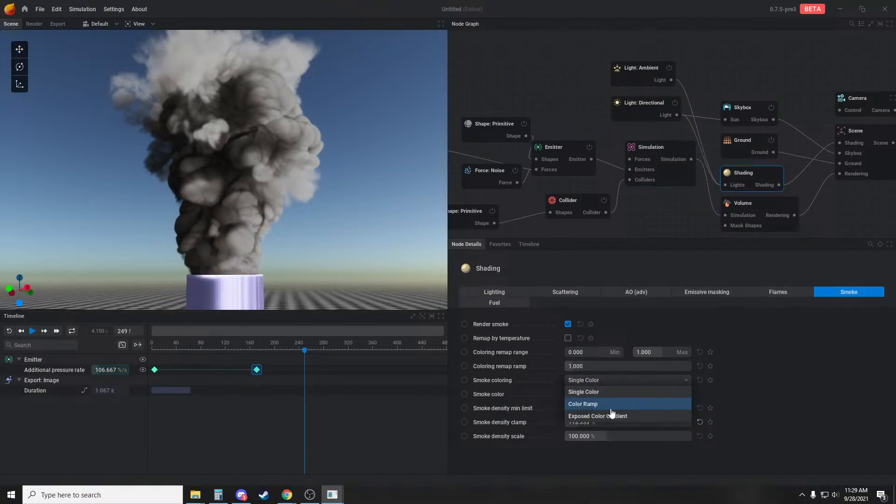
click(610, 410)
drag(215, 119, 337, 214)
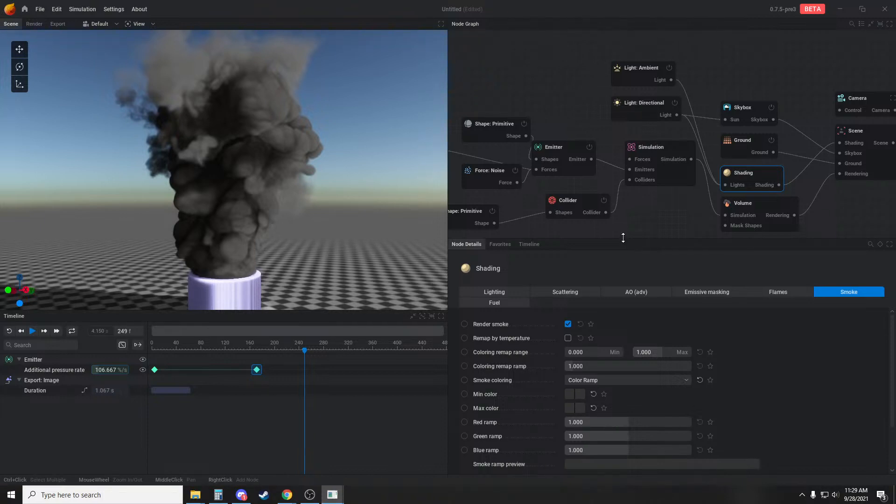
click(570, 395)
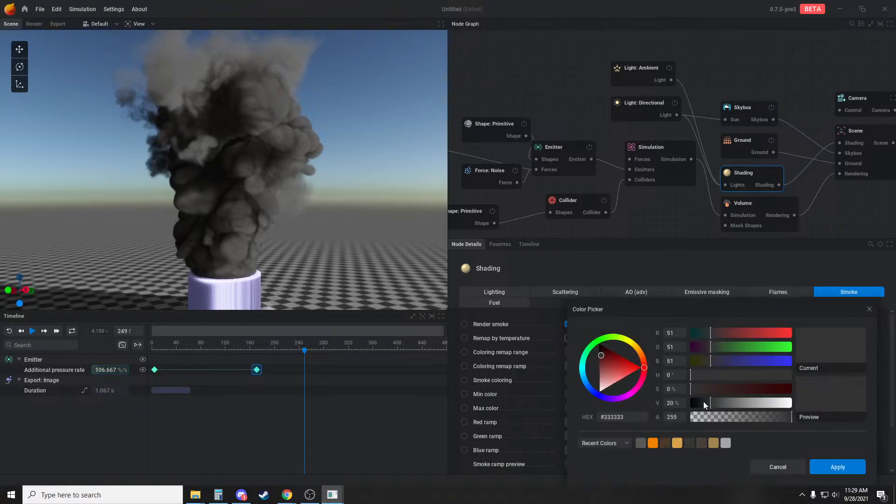
mouse_move(704, 401)
mouse_down()
mouse_move(694, 405)
mouse_move(709, 407)
mouse_up()
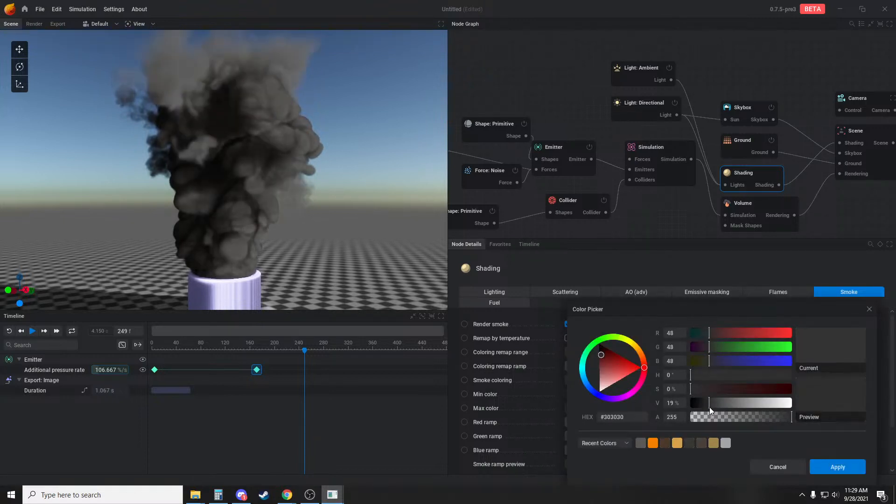
click(780, 467)
Set the max color of the smoke color ramp to a near-black grey
click(587, 406)
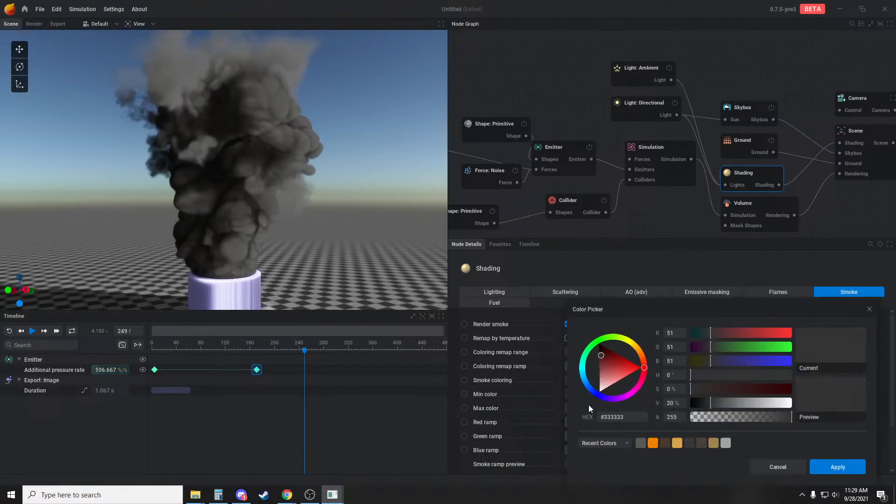
drag(691, 403, 697, 406)
click(840, 468)
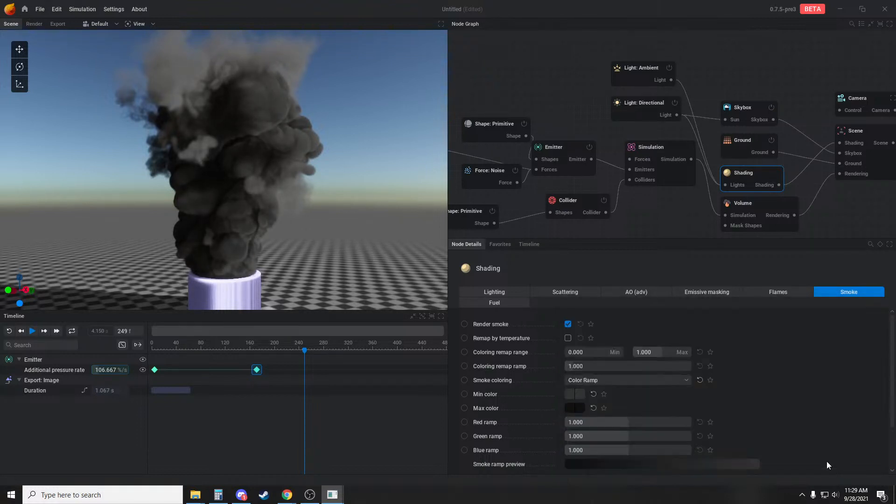
Set the smoke ramp's min color to grey #494848 and the coloring remap ramp to 0.310
click(570, 394)
mouse_move(714, 404)
mouse_down()
mouse_move(735, 403)
mouse_move(719, 401)
mouse_up()
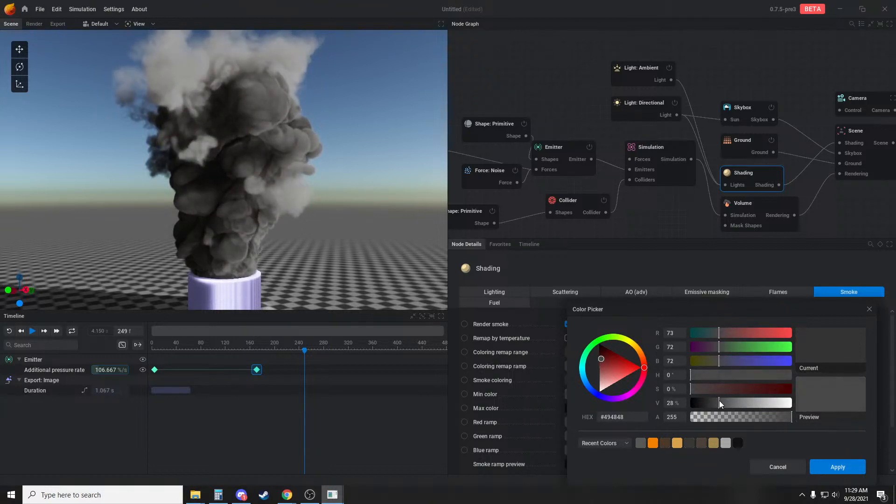
click(840, 467)
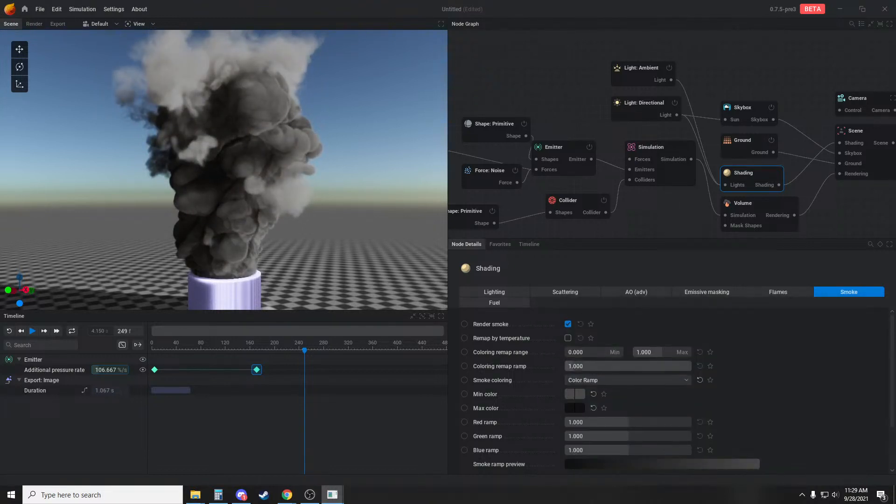
drag(606, 366, 582, 366)
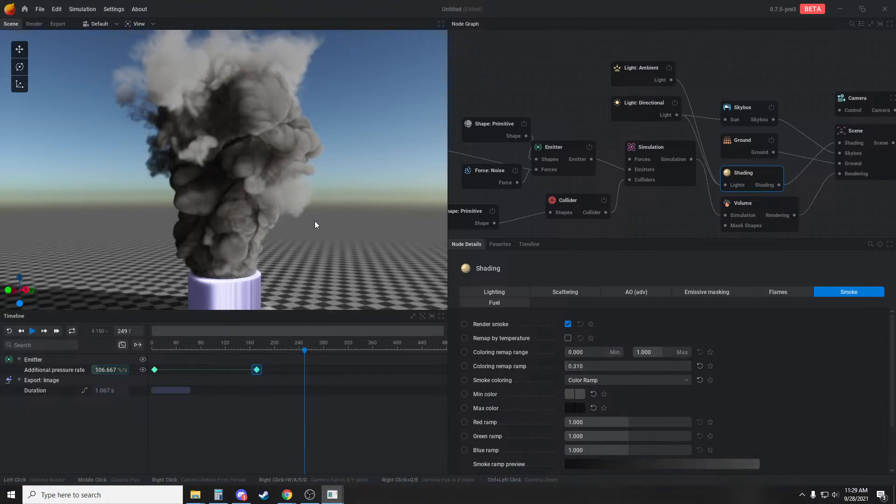
Replay the recolored smoke from several angles, examining its shading as it bursts from the tube, and pause playback
key(space)
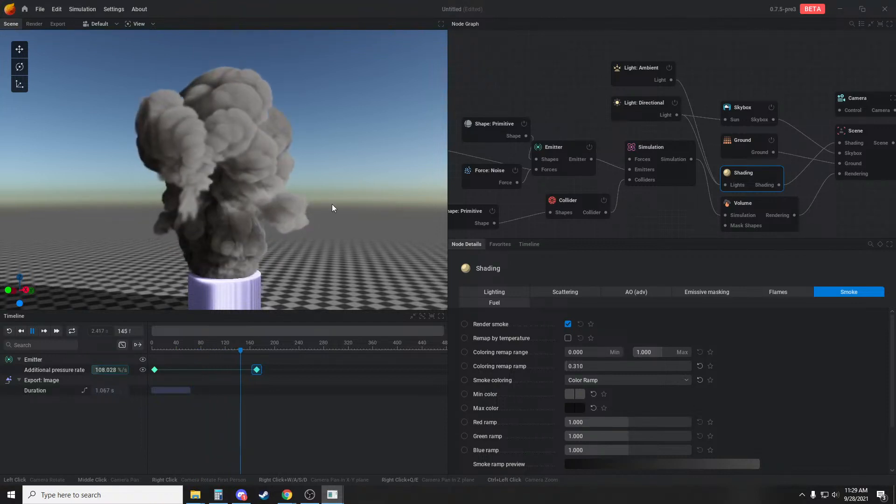
drag(384, 237, 366, 226)
key(space)
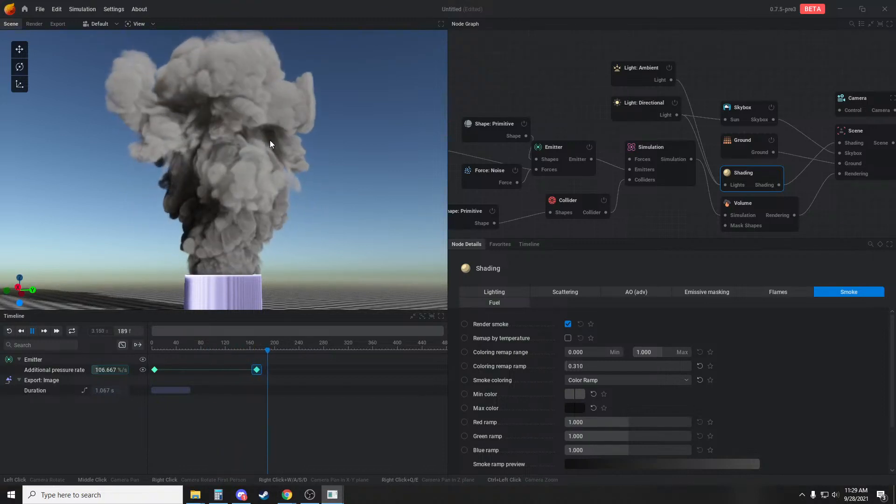
drag(332, 203, 310, 206)
key(space)
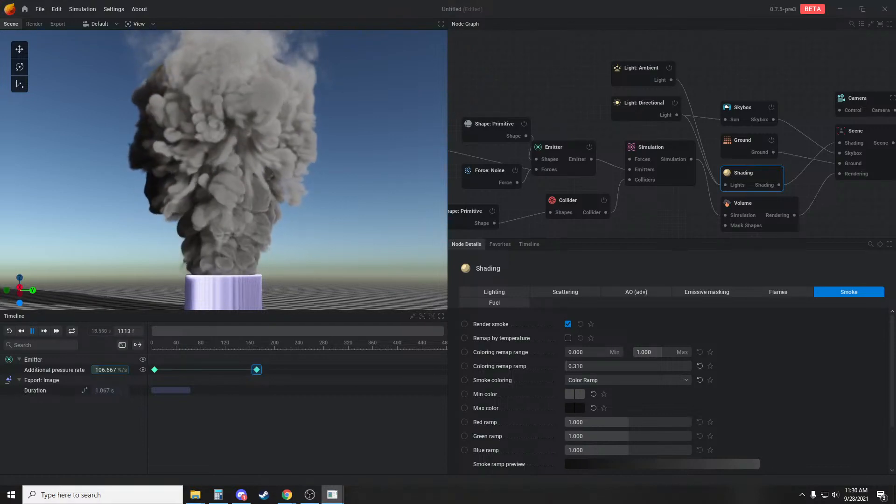
mouse_move(318, 217)
mouse_down()
mouse_move(301, 234)
mouse_move(320, 212)
mouse_up()
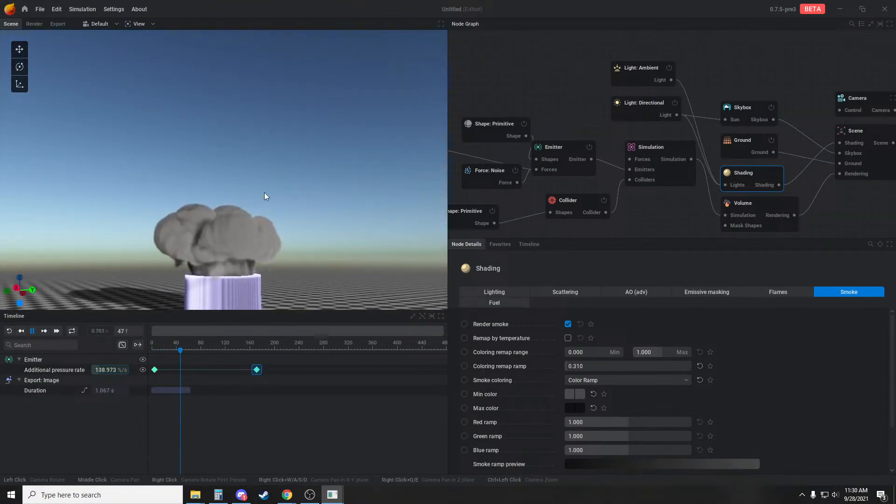
key(space)
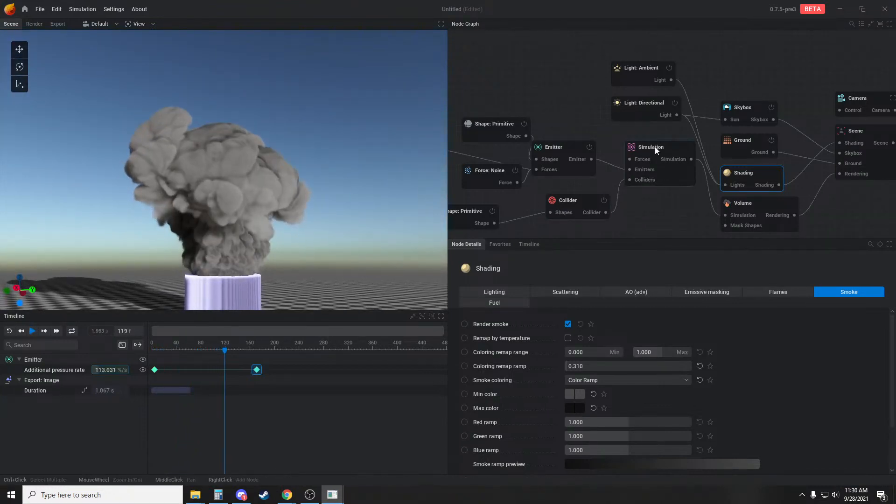
Try the simulation at X2 upscaling, applying the new resolution, and return the upscaling to None
click(654, 147)
click(587, 370)
click(567, 396)
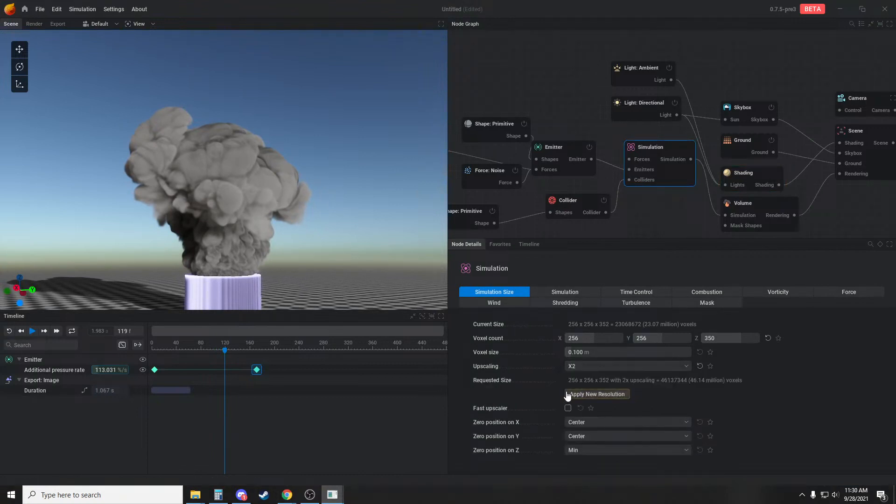
click(577, 395)
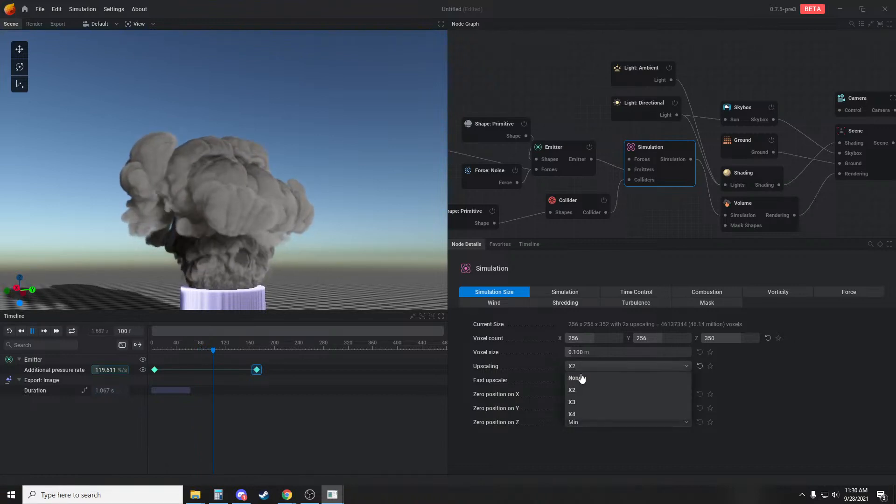
click(577, 378)
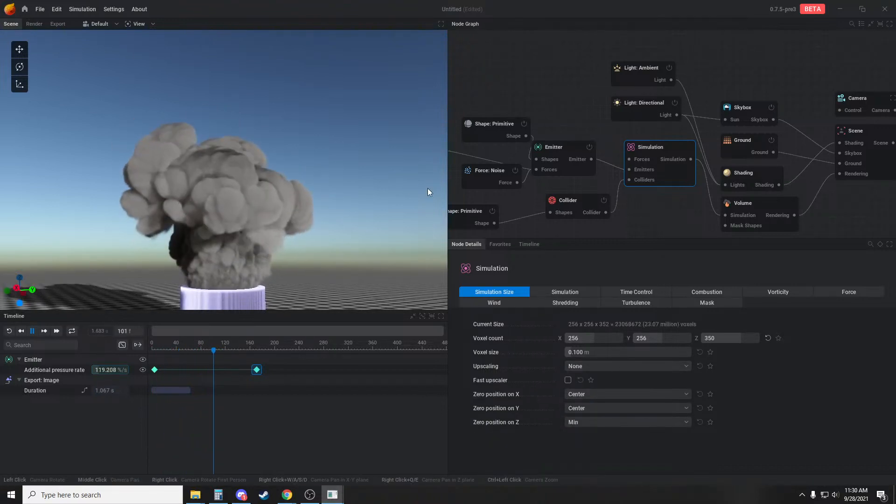
Set the simulation's vorticity intensity to 44.333% and large vorticity intensity to 12%, and inspect the plume's detail up close
click(774, 178)
click(637, 155)
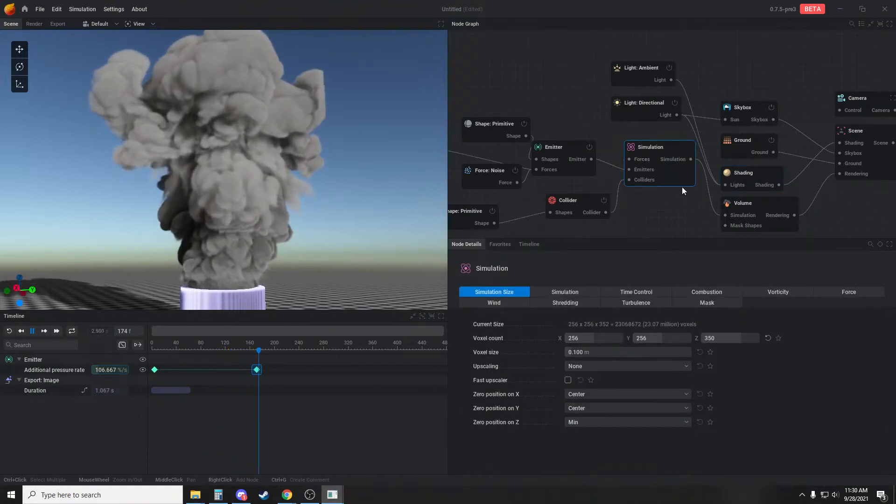
click(775, 293)
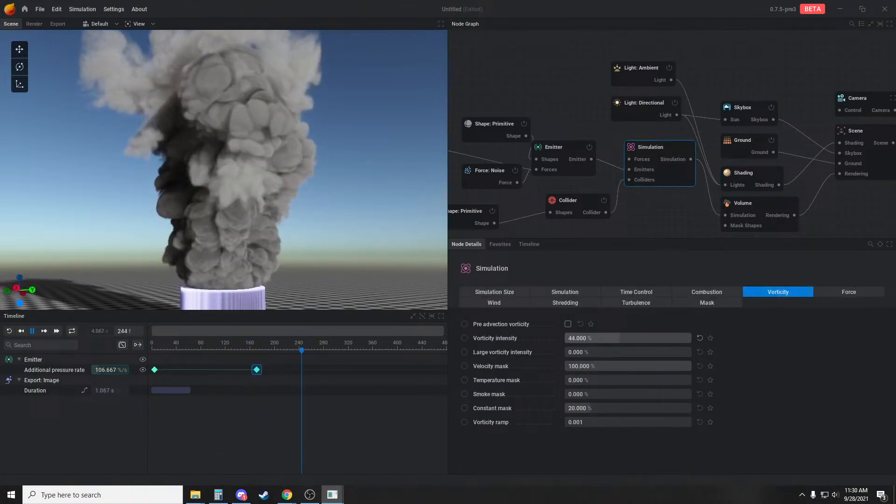
drag(620, 339, 591, 352)
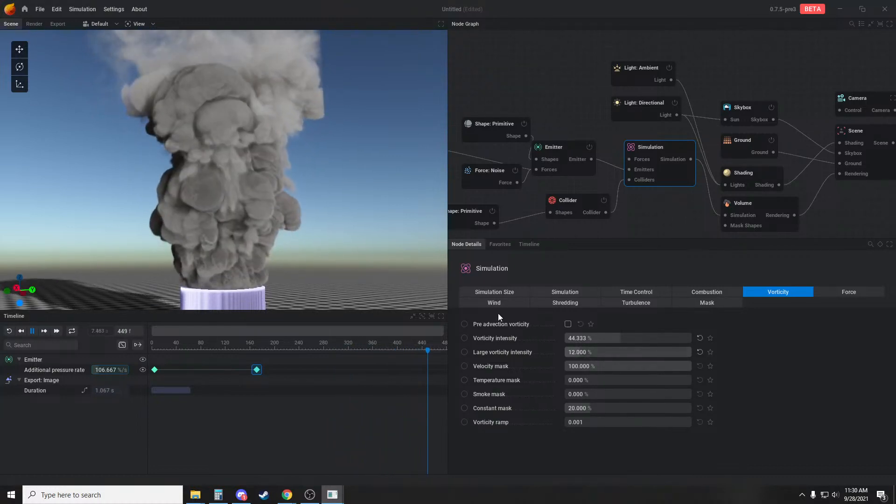
drag(333, 215, 326, 204)
scroll(339, 233, up, 5)
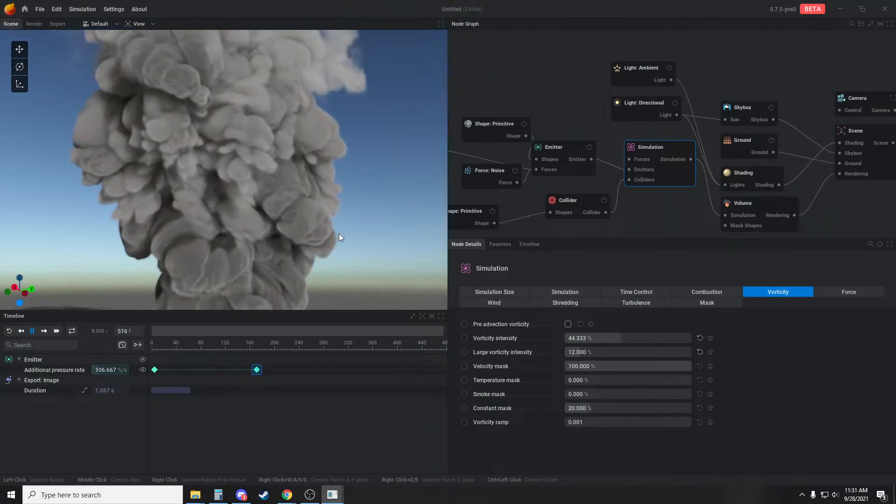
scroll(336, 238, down, 3)
Apply Sharpen post processing to the Volume node with smoke sharpening at 500%, and inspect the plume
click(754, 205)
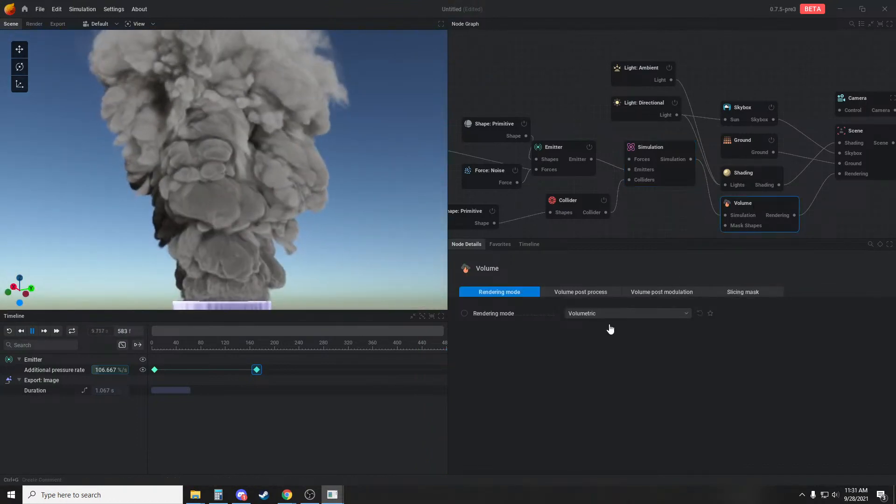
click(582, 292)
click(590, 314)
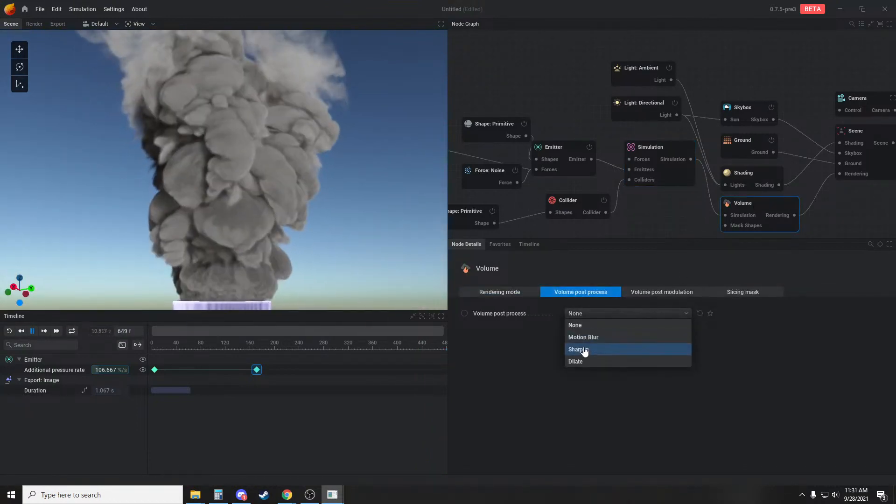
click(585, 350)
drag(598, 327, 691, 327)
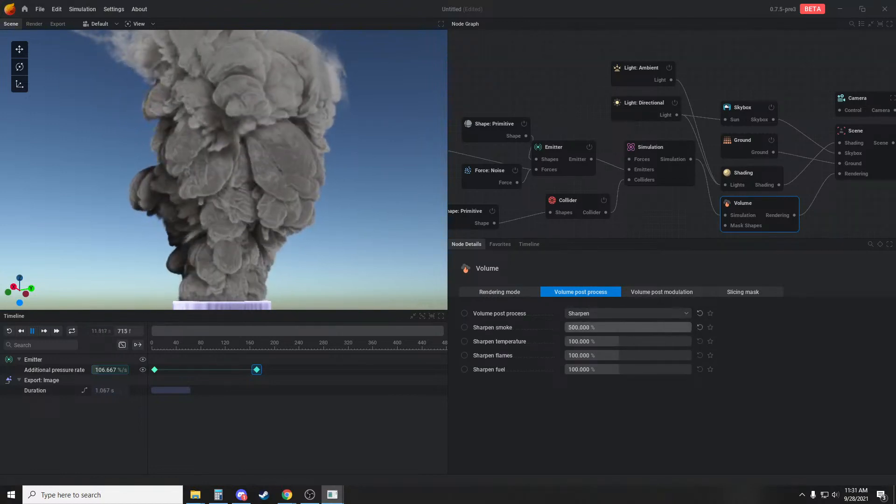
drag(283, 218, 242, 229)
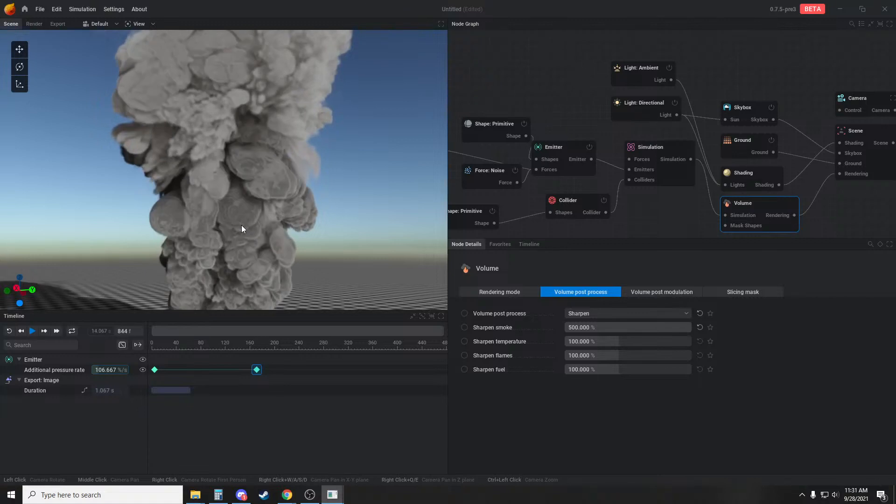
scroll(247, 229, up, 2)
Switch the Shading node's smoke coloring back to Single Color and replay the plume from several angles
click(746, 179)
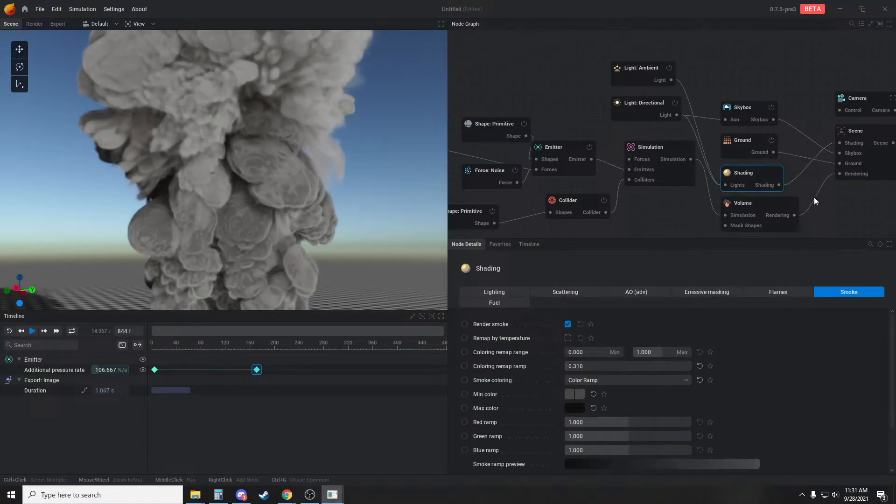
middle_drag(813, 197, 745, 189)
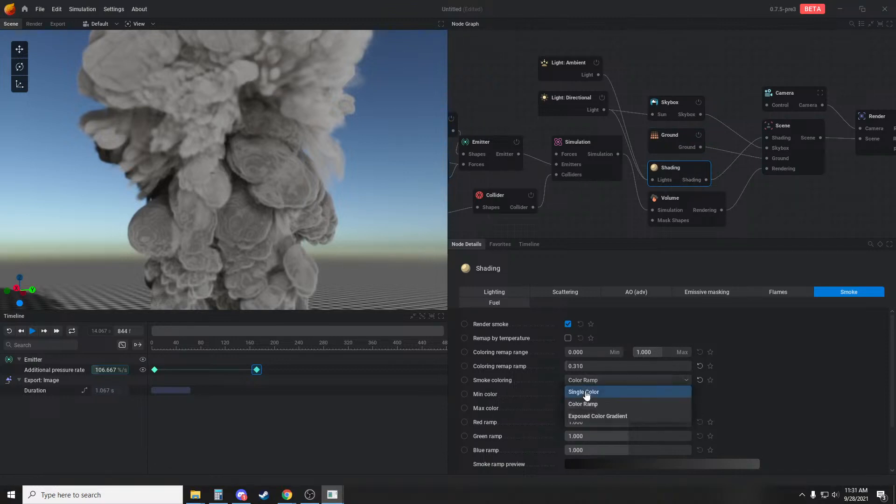
click(586, 394)
key(space)
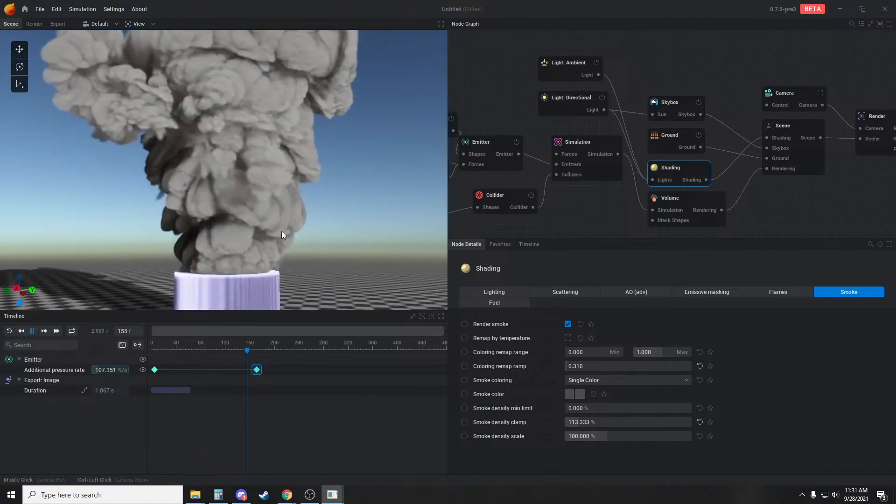
drag(291, 209, 302, 192)
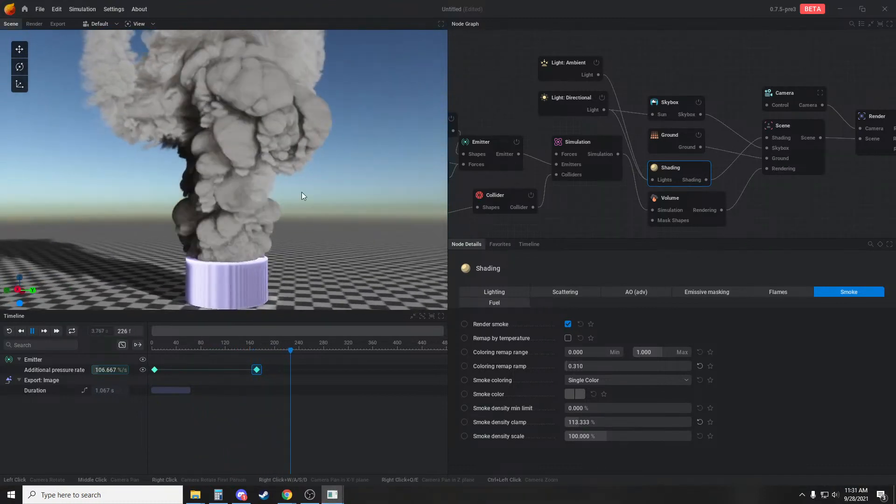
middle_drag(295, 195, 290, 216)
drag(289, 215, 330, 220)
key(space)
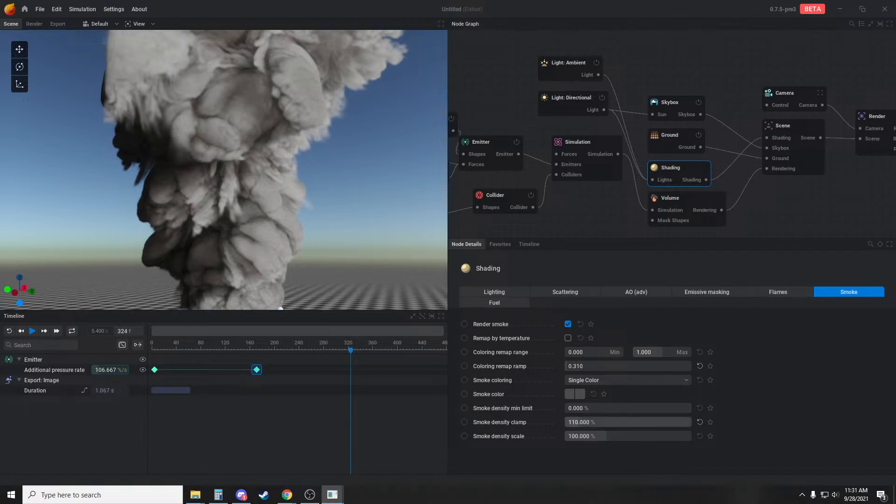
Lower the smoke density clamp to 46.667% while checking the playing smoke
drag(589, 422, 590, 423)
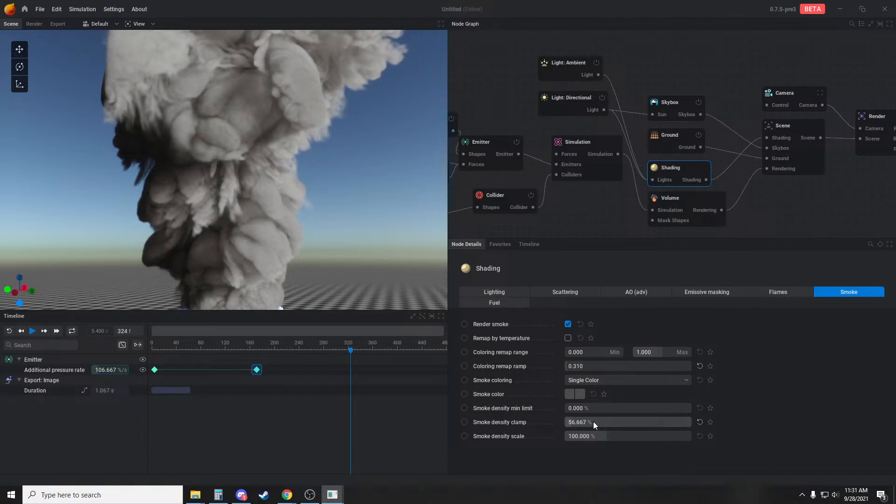
key(space)
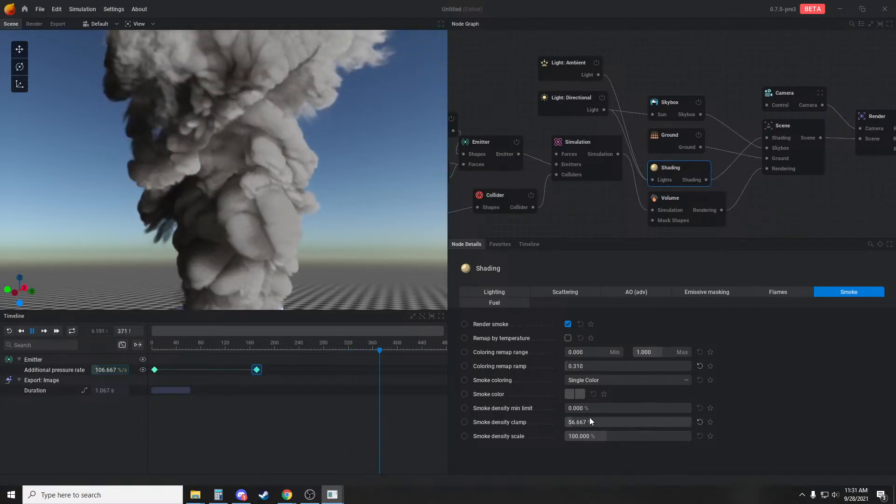
drag(590, 419, 584, 419)
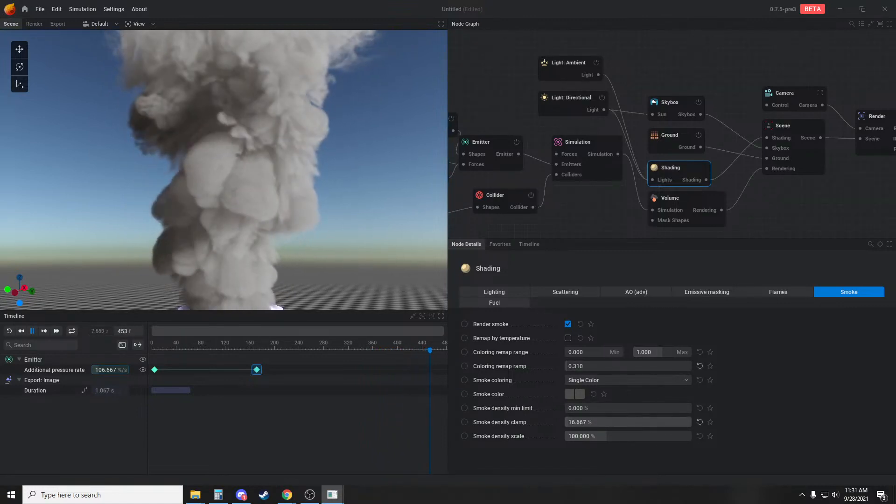
Set the Shading node's volumetric shadow intensity to 55% and view the shadowed plume from farther back
click(559, 293)
click(518, 292)
drag(607, 340, 609, 340)
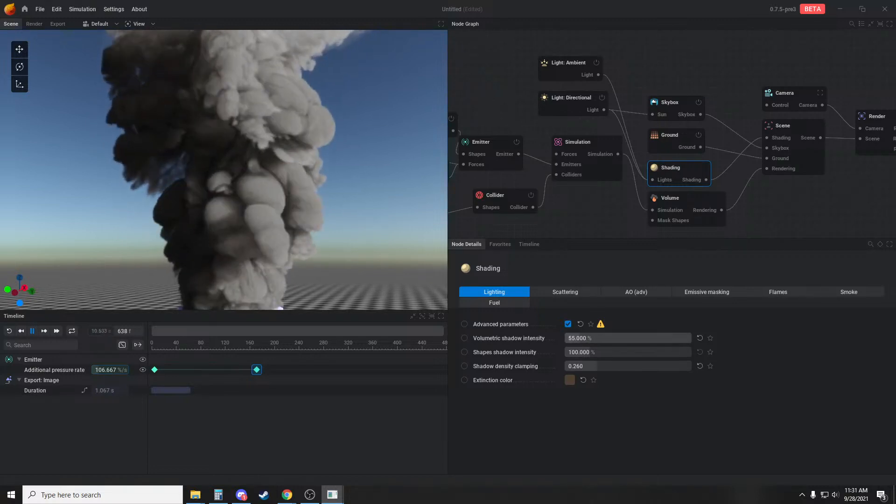
drag(311, 215, 286, 212)
scroll(288, 196, down, 2)
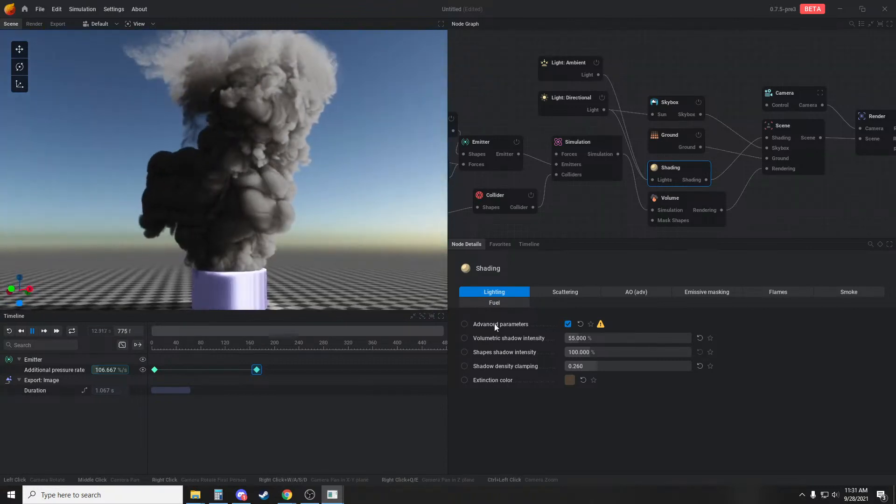
Change the lighting extinction color to slate blue #536581 and replay the simulation from the start
click(570, 380)
mouse_move(626, 365)
mouse_down()
mouse_move(617, 357)
mouse_move(584, 369)
mouse_move(583, 379)
mouse_move(626, 370)
mouse_up()
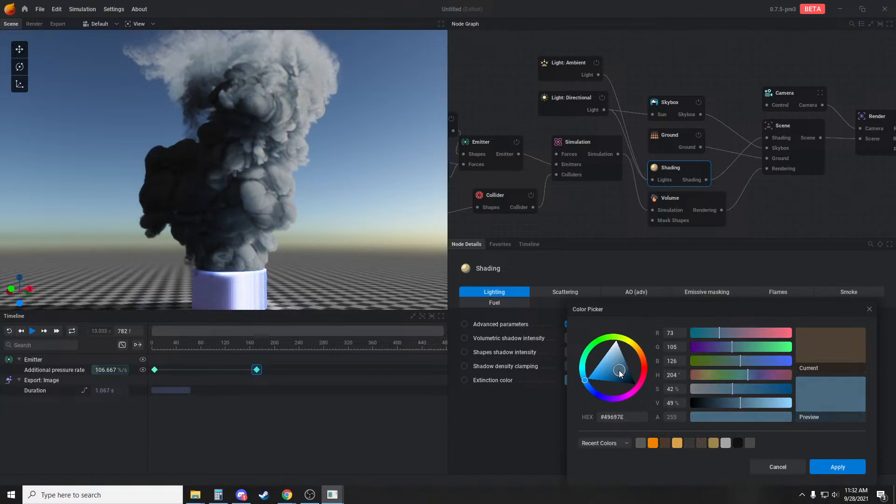
mouse_move(612, 368)
mouse_down()
mouse_move(602, 369)
mouse_move(617, 371)
mouse_up()
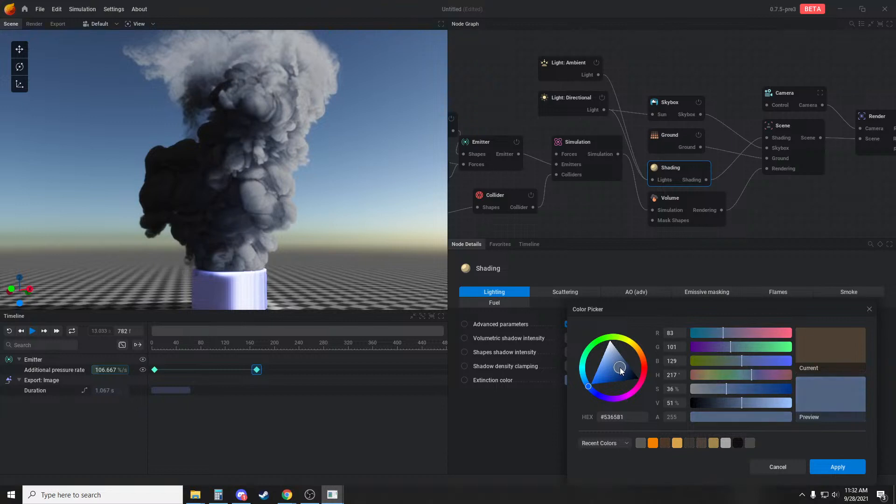
click(839, 468)
key(r)
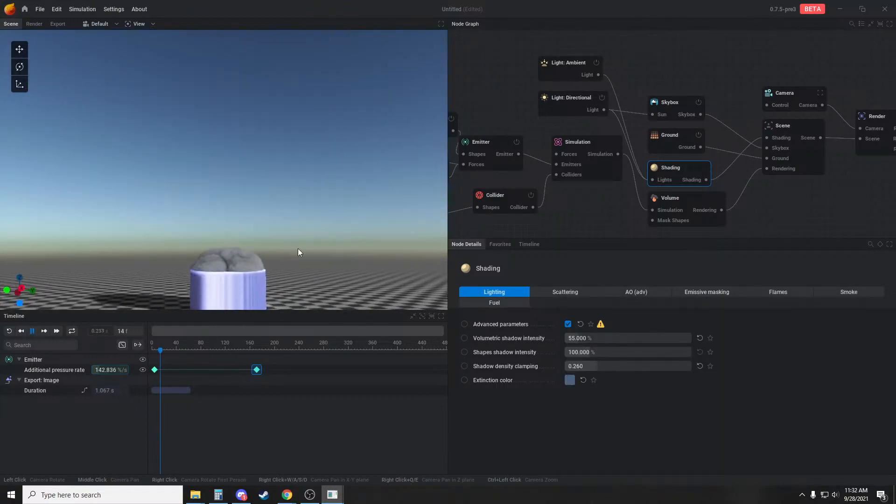
scroll(255, 220, up, 2)
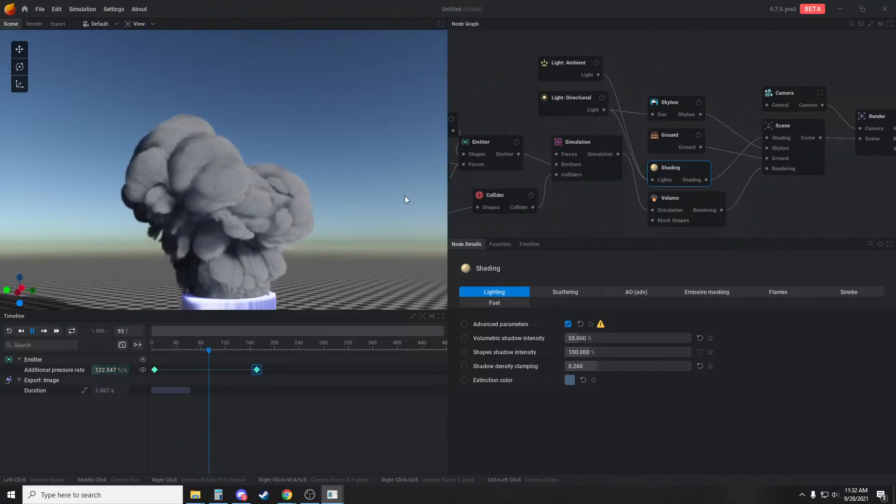
Set the line force's push strength keyframe at frame 0 to 150
middle_drag(641, 185, 727, 159)
key(space)
middle_drag(522, 153, 626, 143)
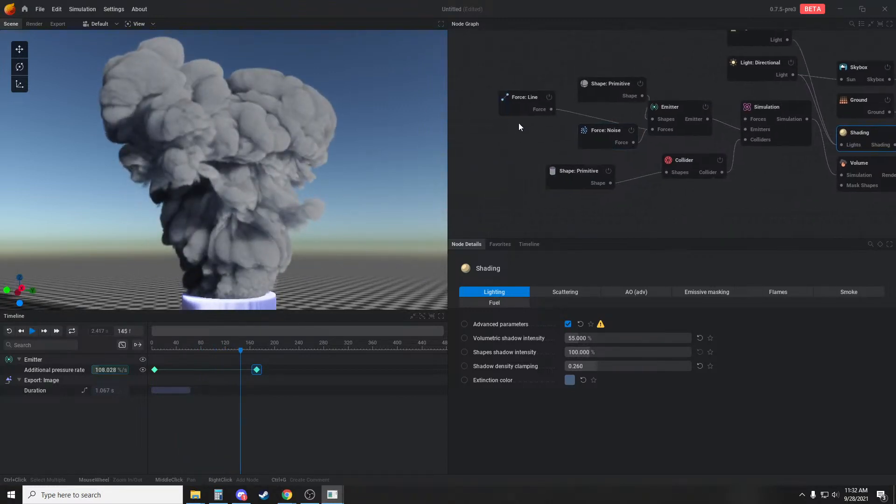
click(525, 100)
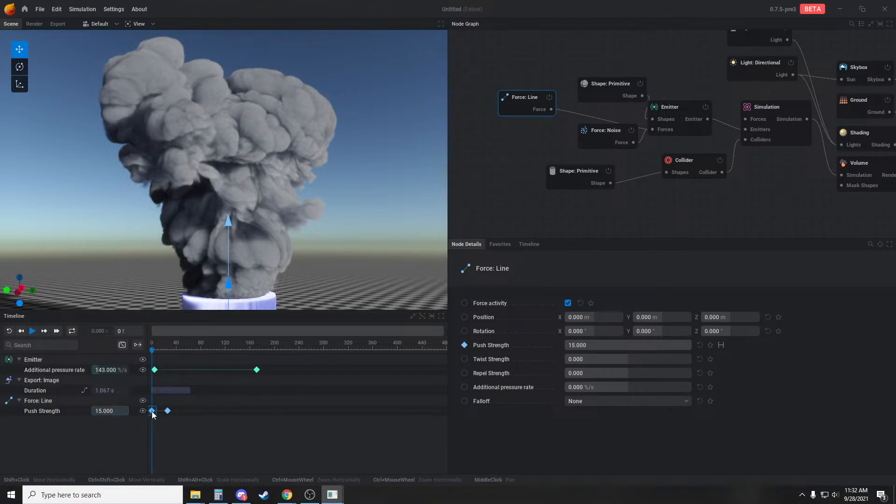
text(150)
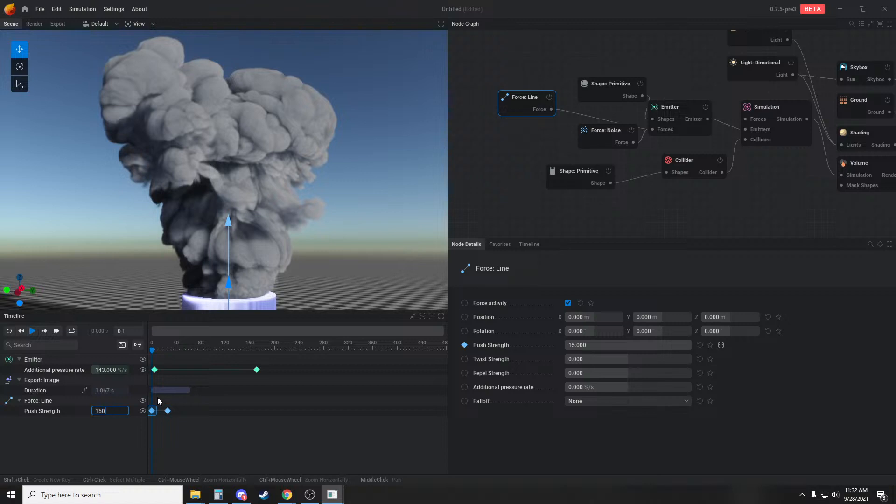
click(222, 433)
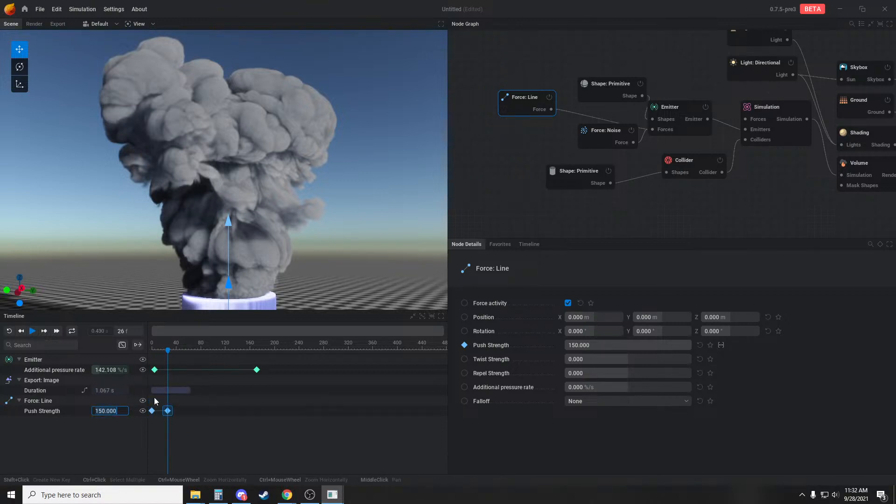
Set the line force's push strength keyframe at frame 26 to 15 and replay the burst from the tube
text(15)
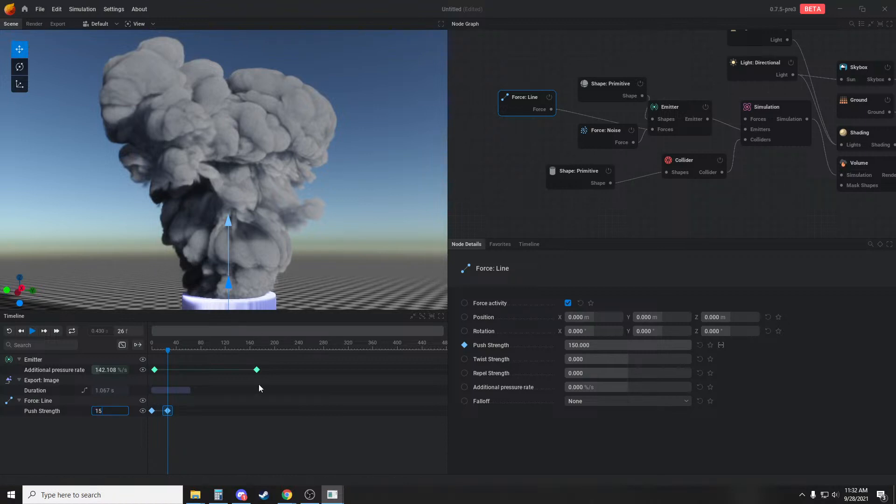
click(215, 438)
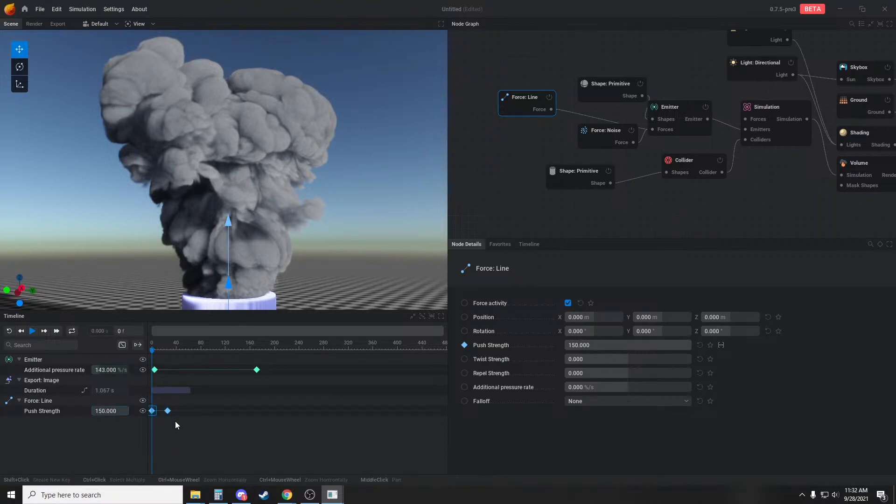
key(space)
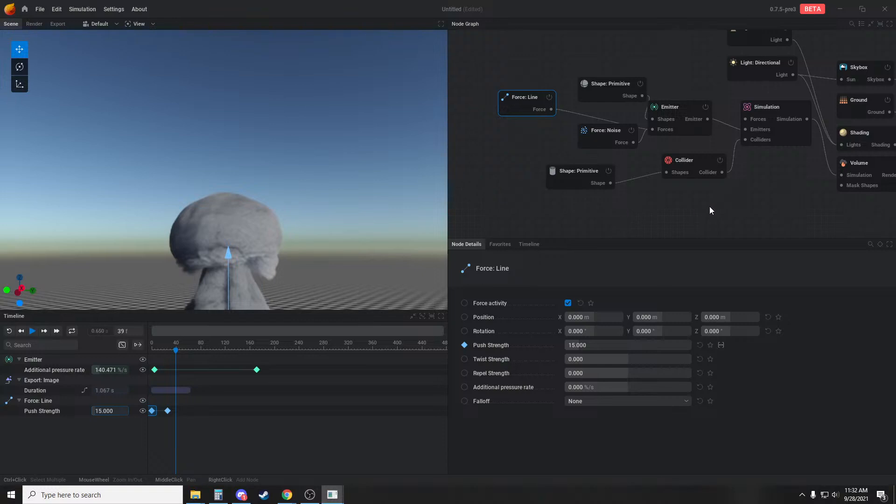
middle_drag(710, 206, 648, 160)
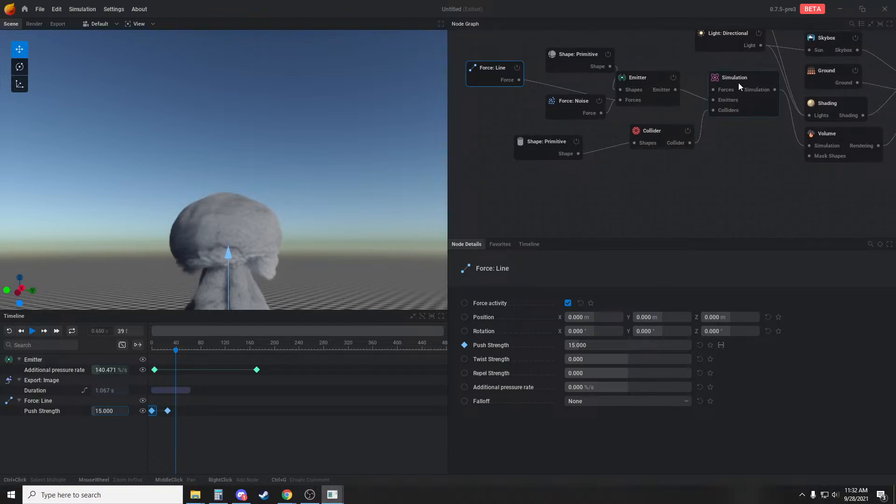
key(space)
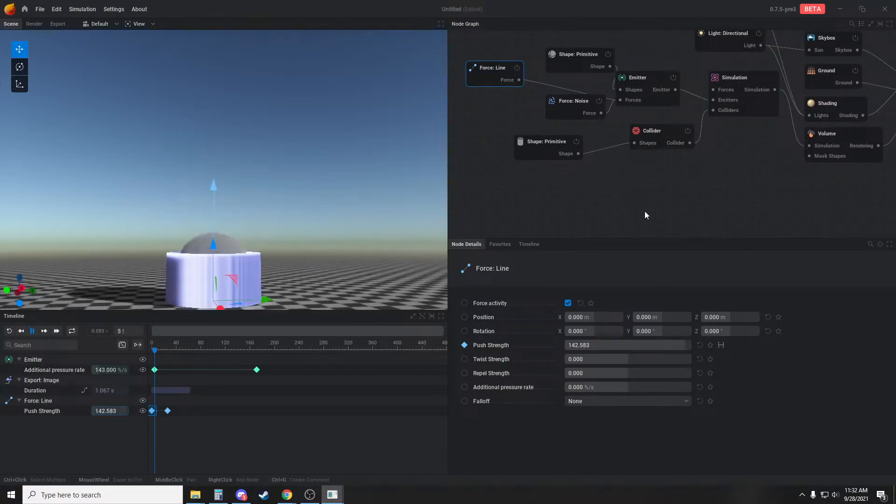
key(space)
middle_drag(687, 205, 682, 224)
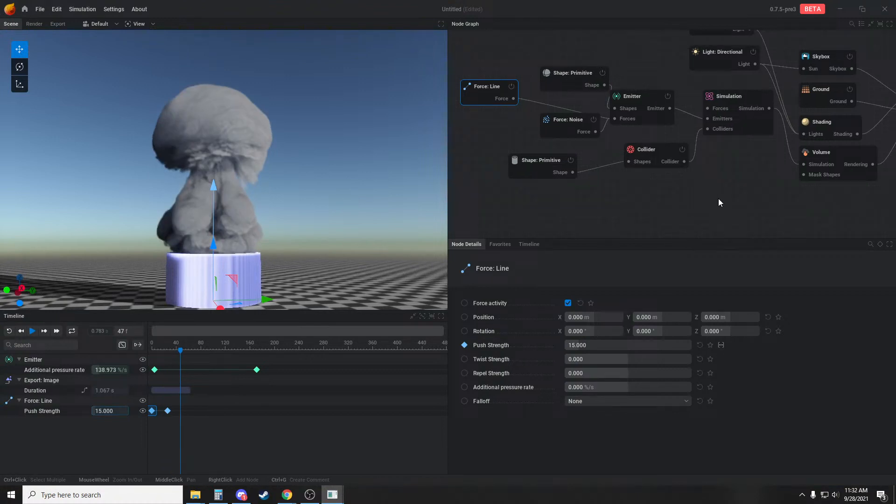
Set the emitter's fuel emission to Add with a fuel rate of 130 %/s and replay the burst
middle_drag(718, 197, 716, 221)
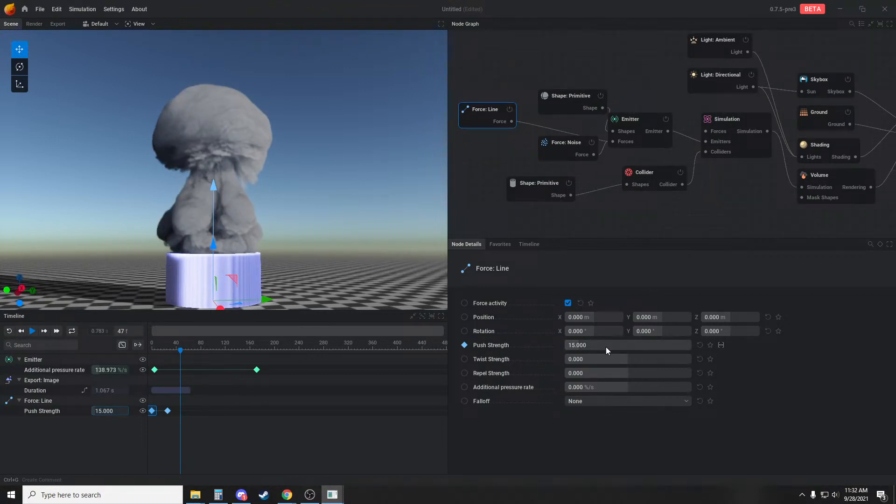
click(627, 120)
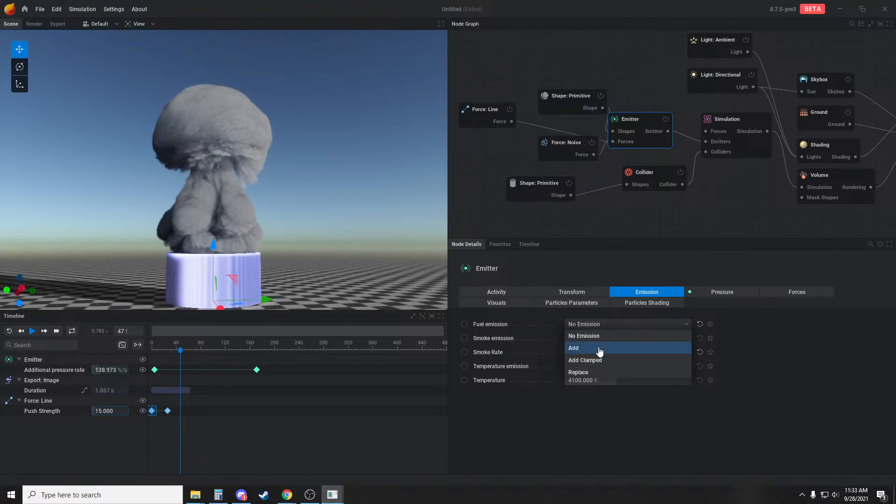
drag(577, 336, 588, 336)
key(r)
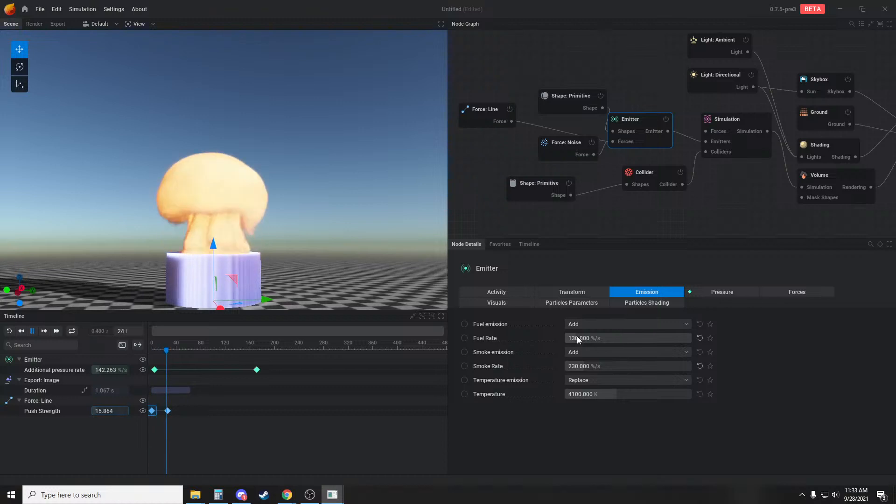
middle_drag(646, 208, 632, 209)
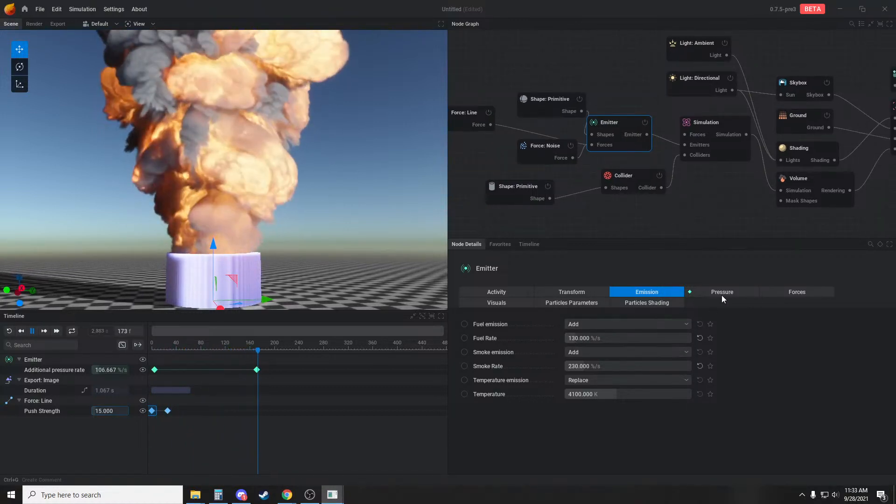
middle_drag(303, 189, 305, 212)
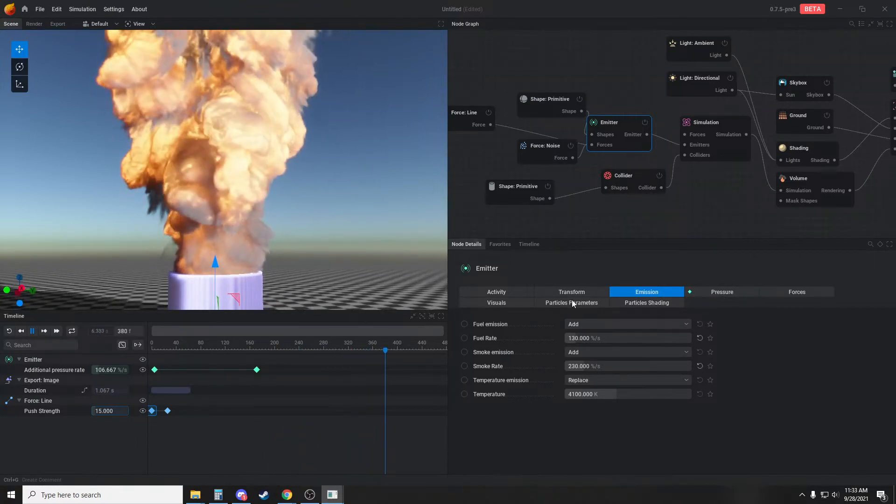
Raise the simulation's combustion expansion to 35%
click(723, 293)
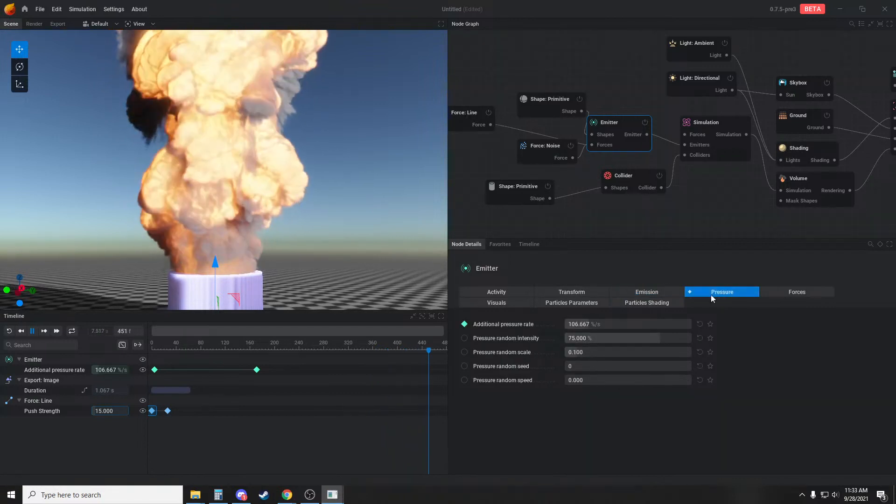
click(728, 133)
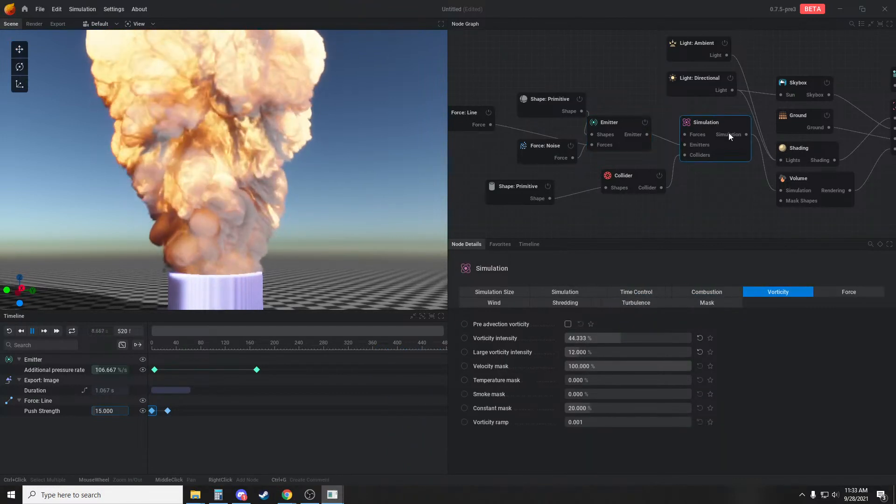
click(724, 290)
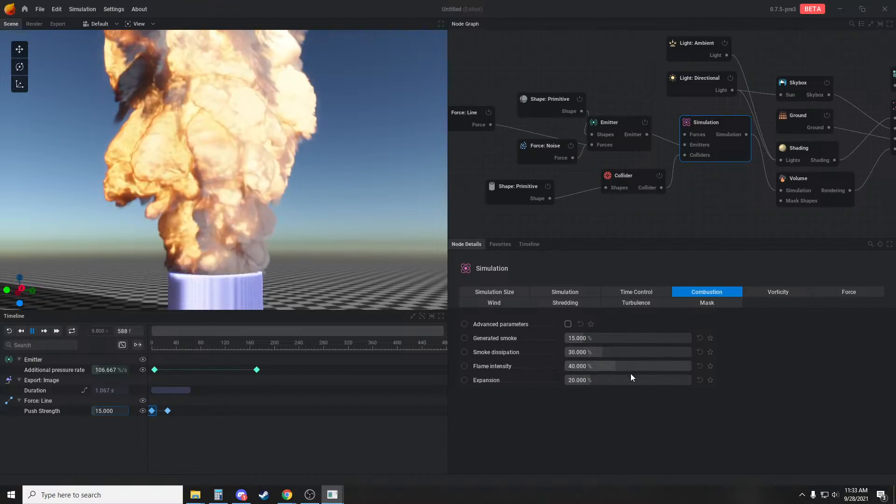
drag(631, 377, 646, 377)
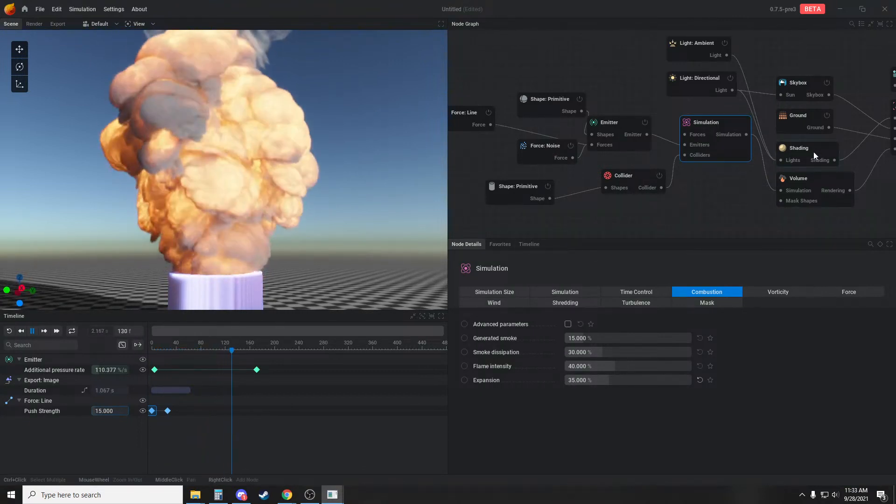
Disable the flames' scattering contribution in the Shading node and inspect the smoke plume from other angles
middle_drag(748, 196, 610, 208)
click(683, 162)
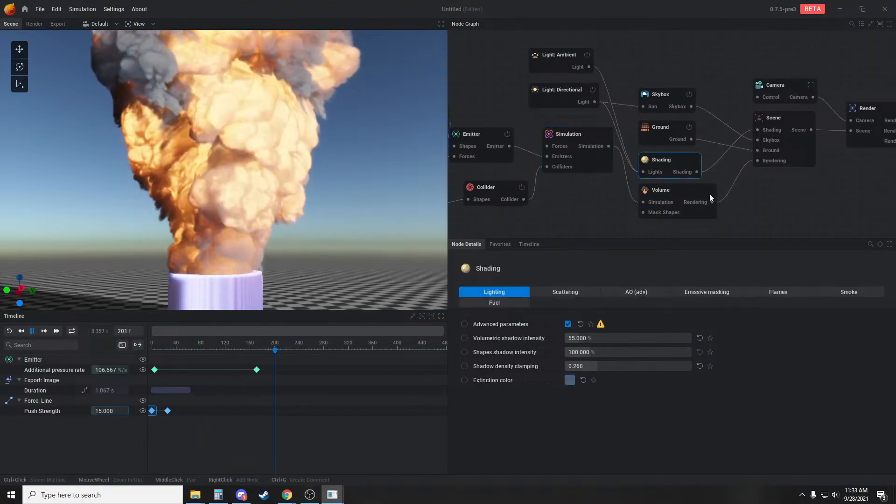
click(794, 293)
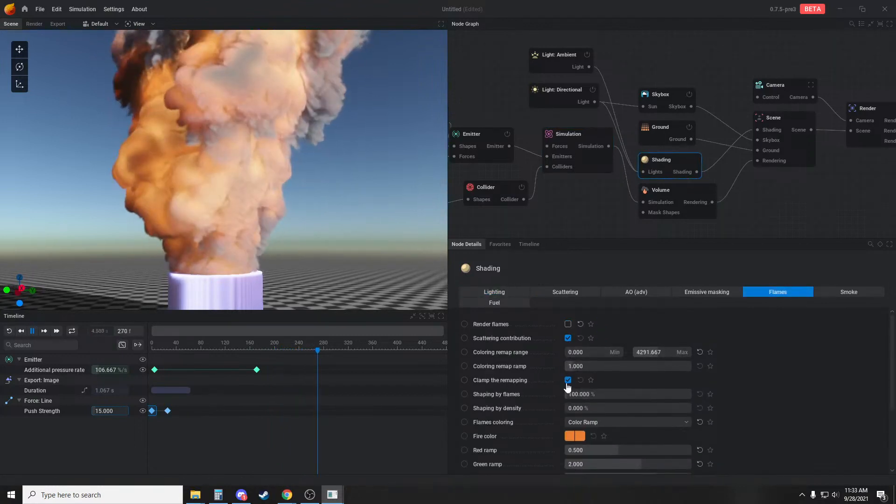
click(568, 338)
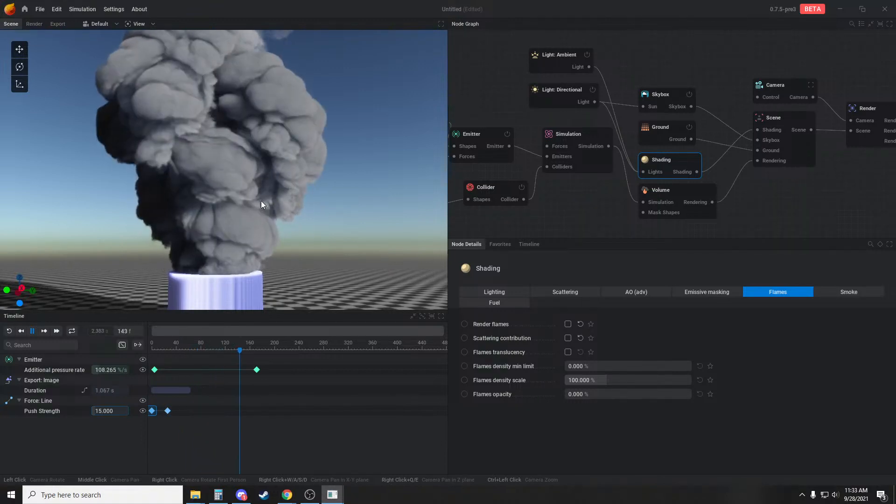
mouse_move(328, 239)
mouse_down()
mouse_move(335, 261)
mouse_move(320, 249)
mouse_up()
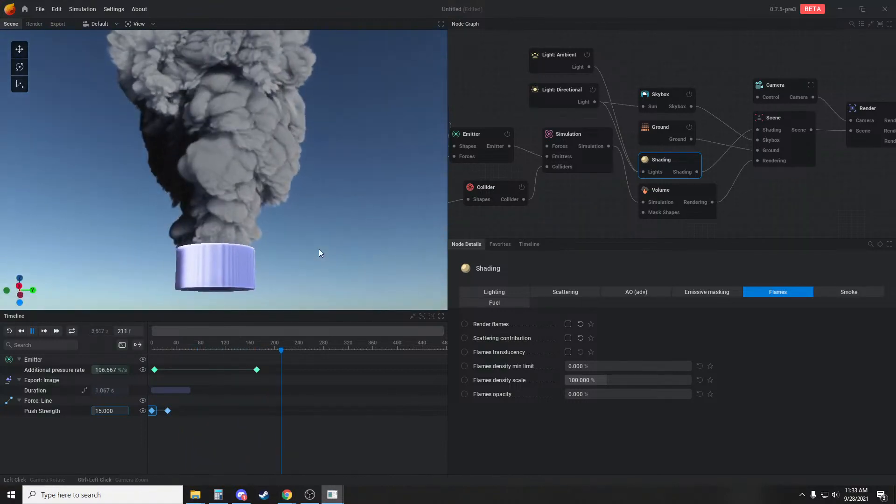
drag(325, 209, 396, 243)
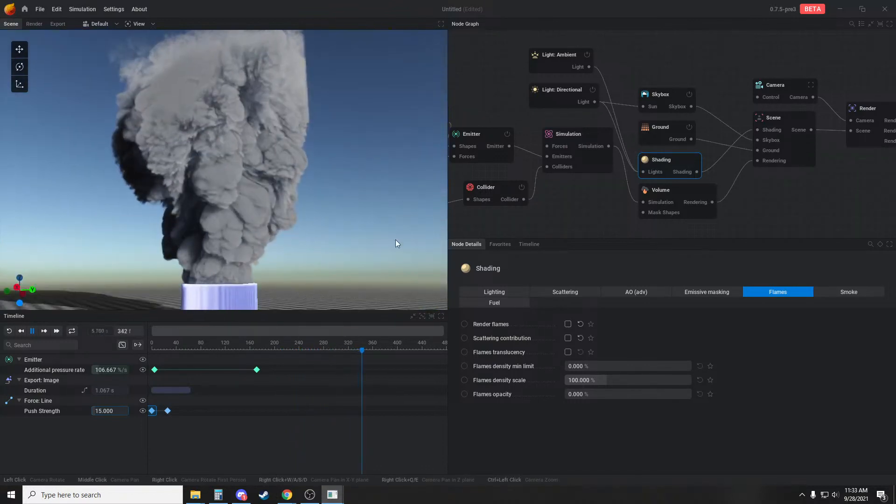
Lower the emitter's fuel rate to 40 %/s after checking the plume from another side
click(575, 132)
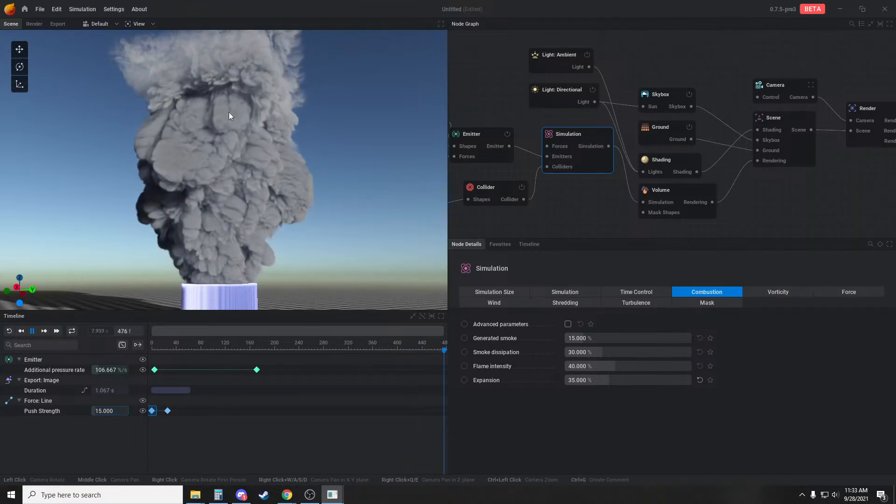
drag(283, 191, 220, 142)
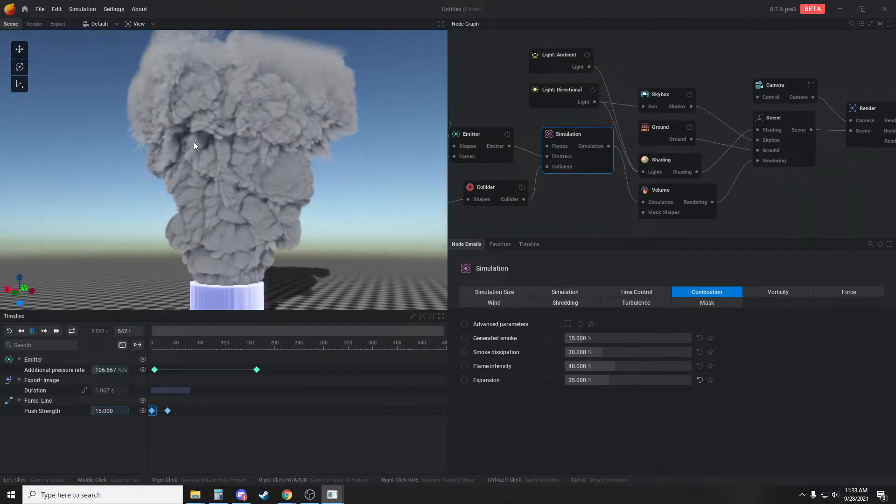
middle_drag(620, 199, 662, 194)
click(507, 133)
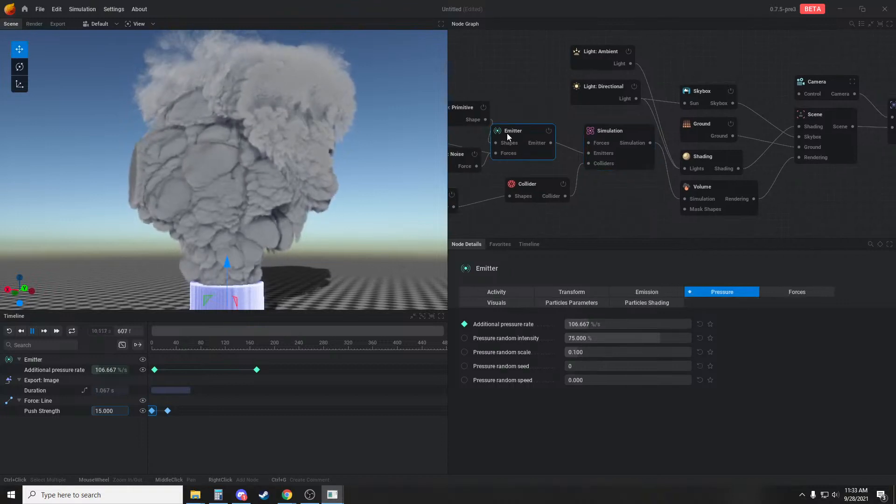
click(631, 292)
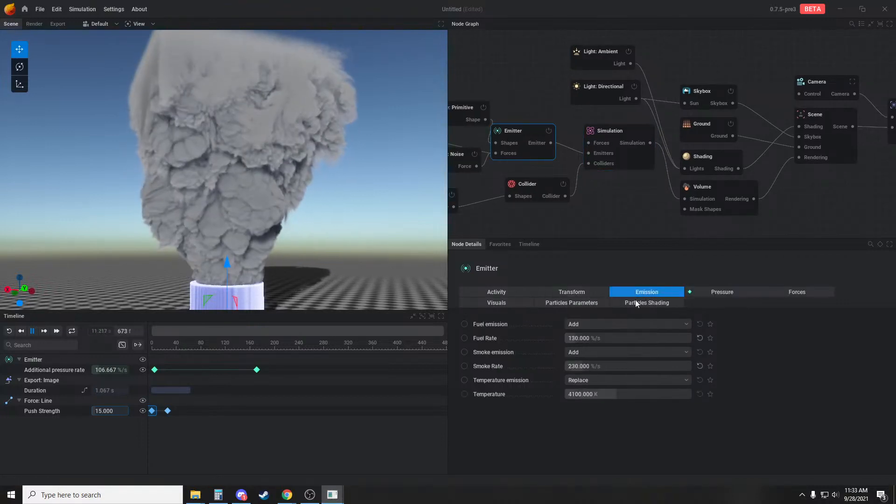
drag(634, 337, 593, 334)
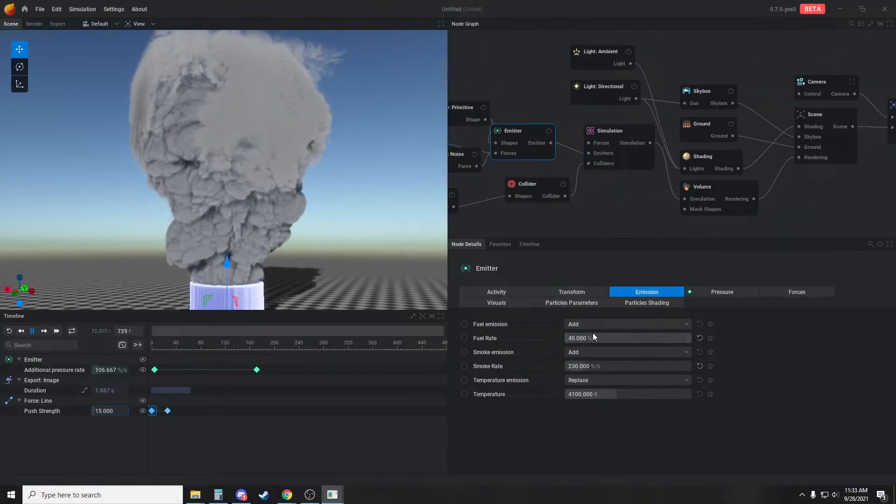
Edit the line force's push strength keyframe at frame 0 and replay the burst from a different angle
middle_drag(464, 198, 547, 190)
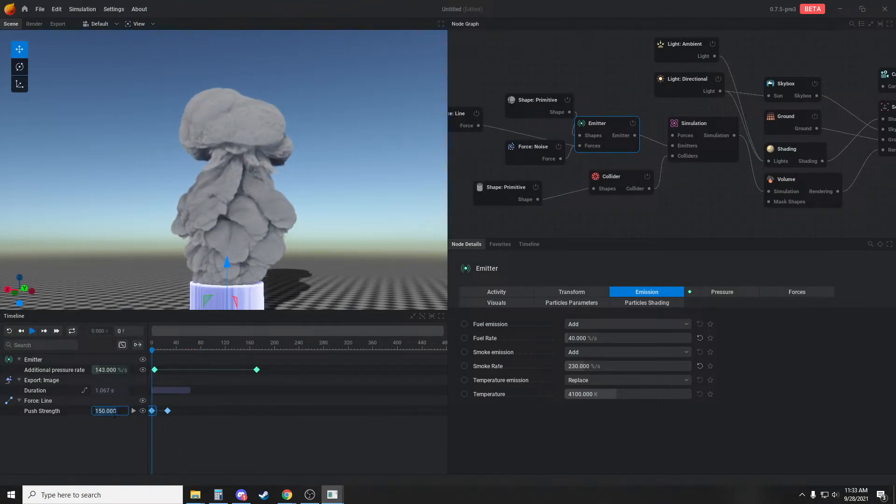
key(Return)
key(space)
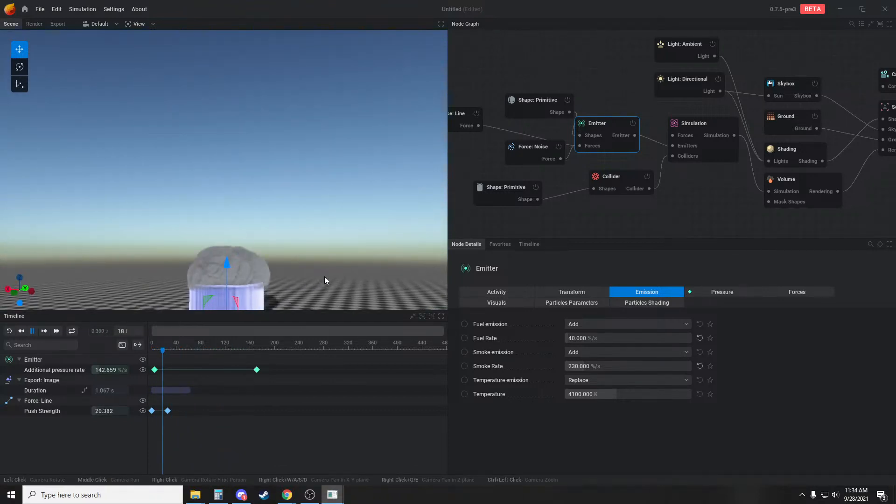
drag(379, 239, 327, 227)
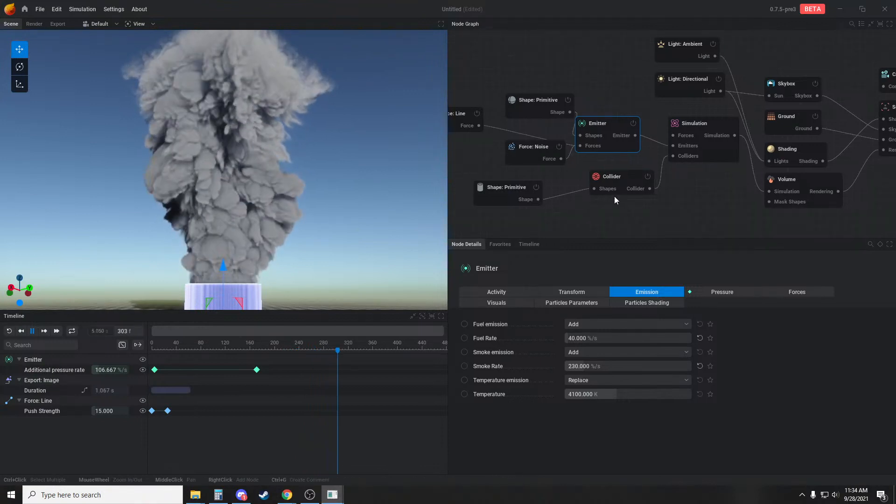
Add a Shape: Particles node connected to the Collider's shapes input and place it below the tube's primitive shape
middle_drag(614, 196, 693, 175)
key(space)
drag(632, 225, 629, 223)
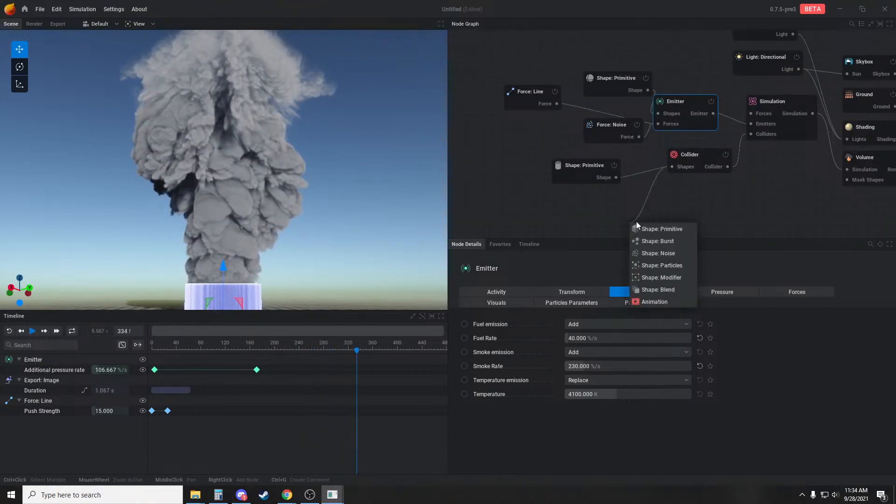
click(659, 265)
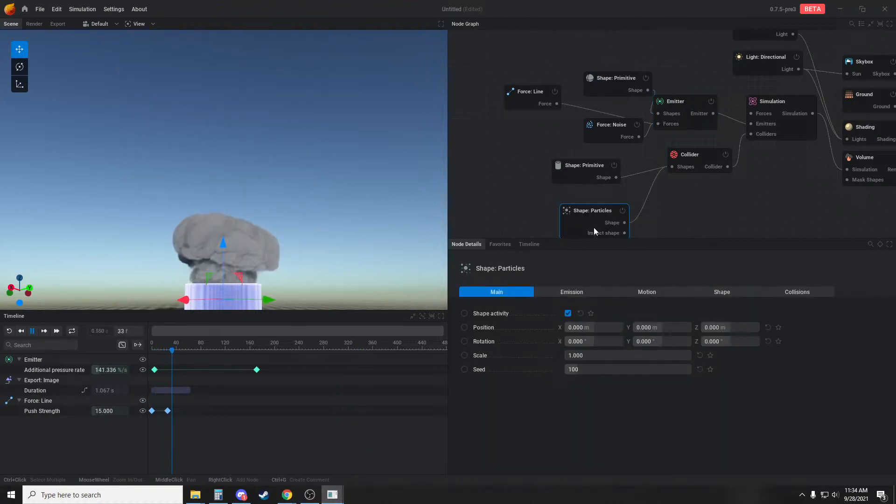
drag(581, 224, 568, 218)
middle_drag(512, 221, 507, 202)
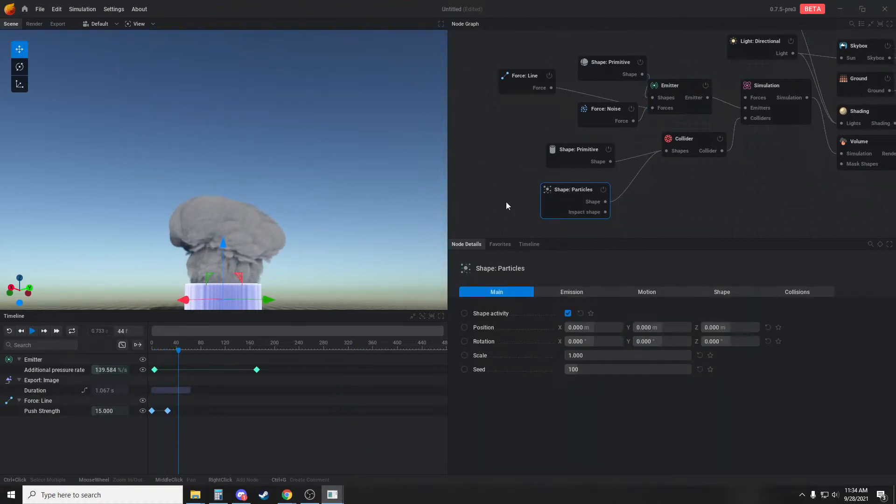
Give the particles a Velocity Cone initial speed with a minimum of 45 and a maximum of 60, and view them colliding
click(649, 295)
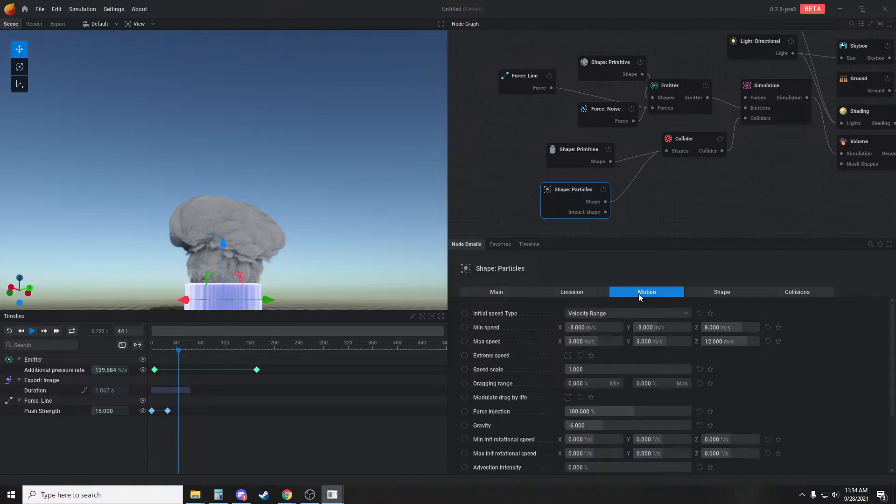
click(602, 313)
click(606, 342)
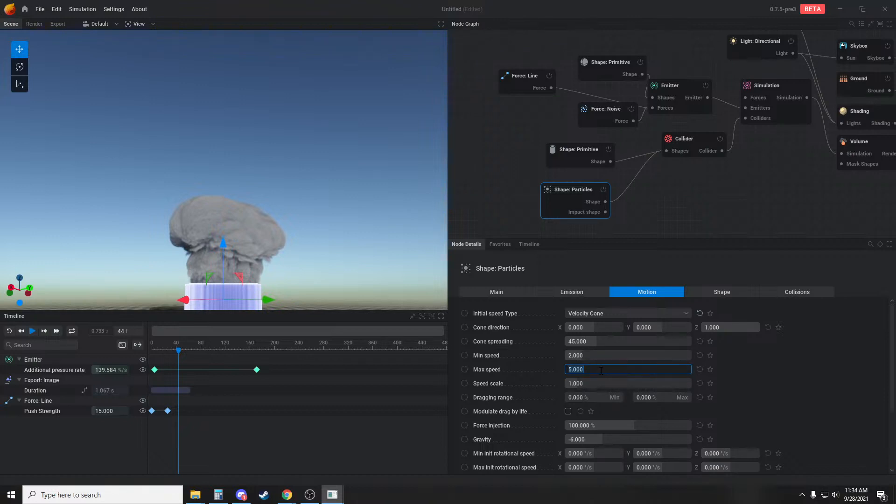
text(60)
click(621, 355)
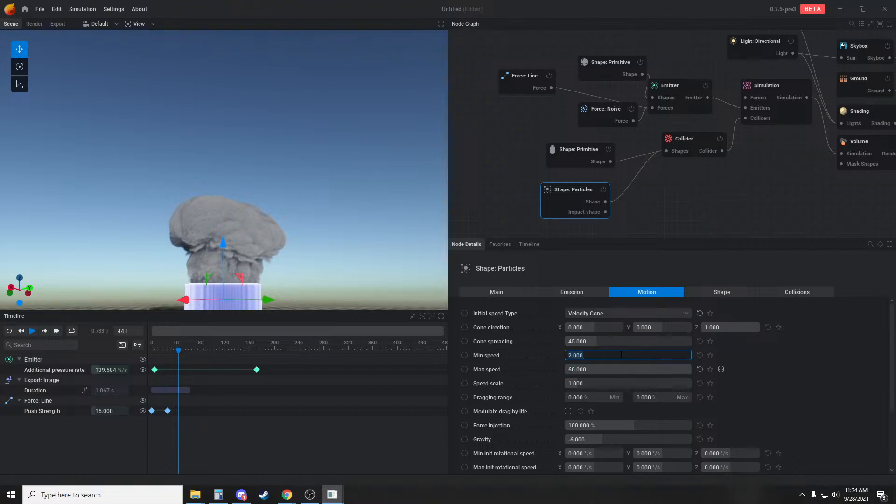
text(45)
key(Return)
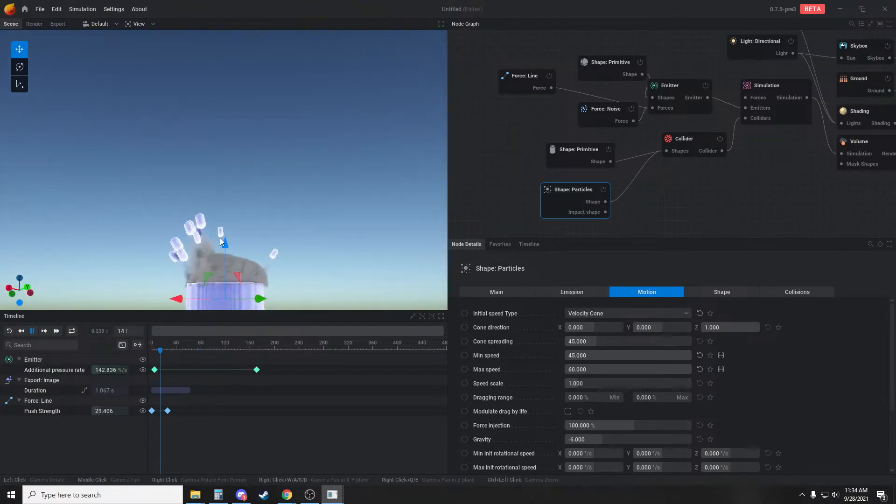
drag(226, 192, 387, 265)
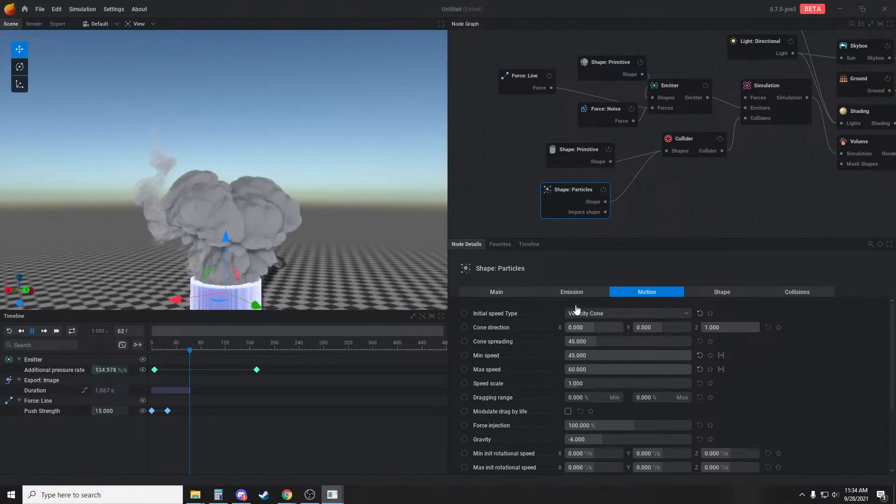
Set the particles' burst size to 32 and replay the burst, pausing at frame 30 to inspect the flying colliders
click(507, 292)
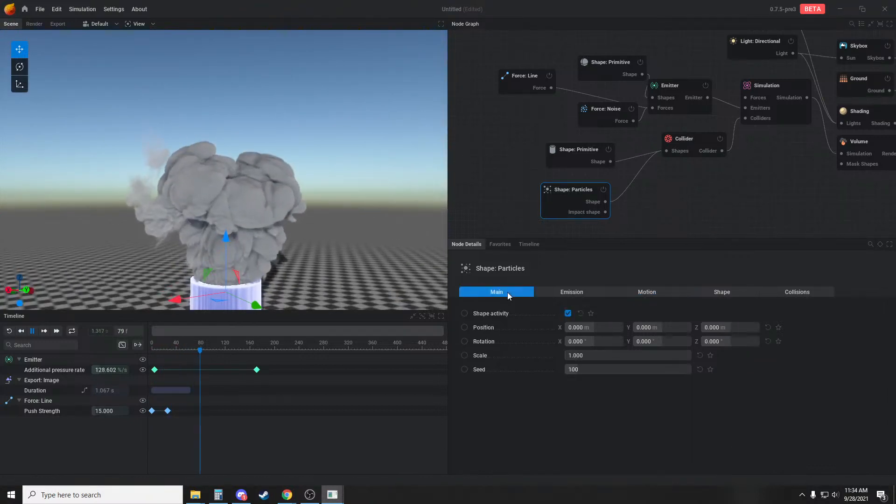
click(577, 293)
drag(609, 341, 653, 341)
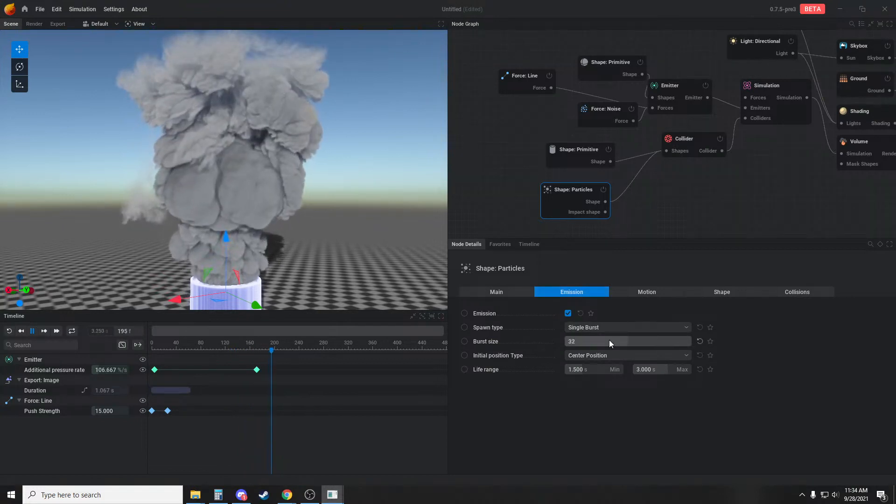
key(r)
drag(377, 268, 367, 249)
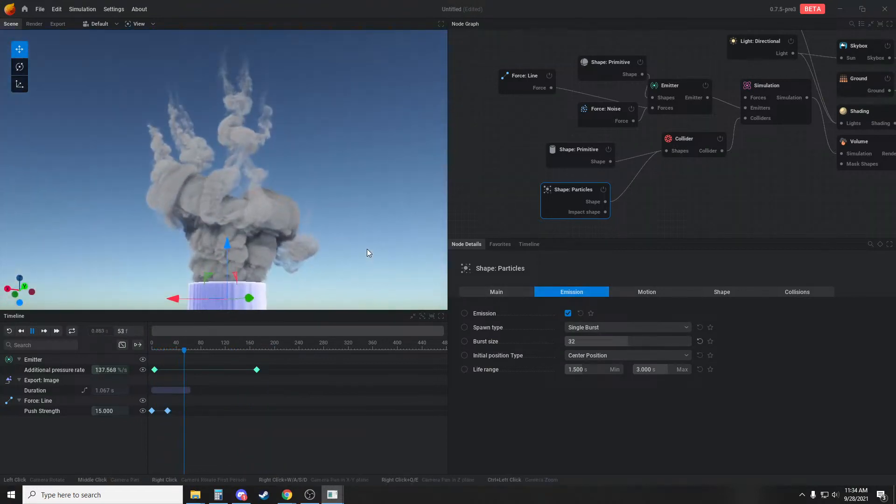
key(r)
key(space)
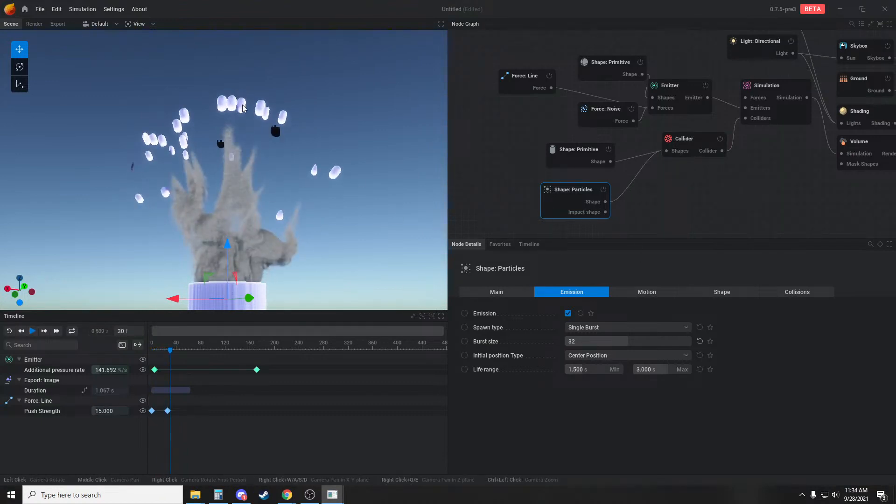
click(693, 220)
click(594, 203)
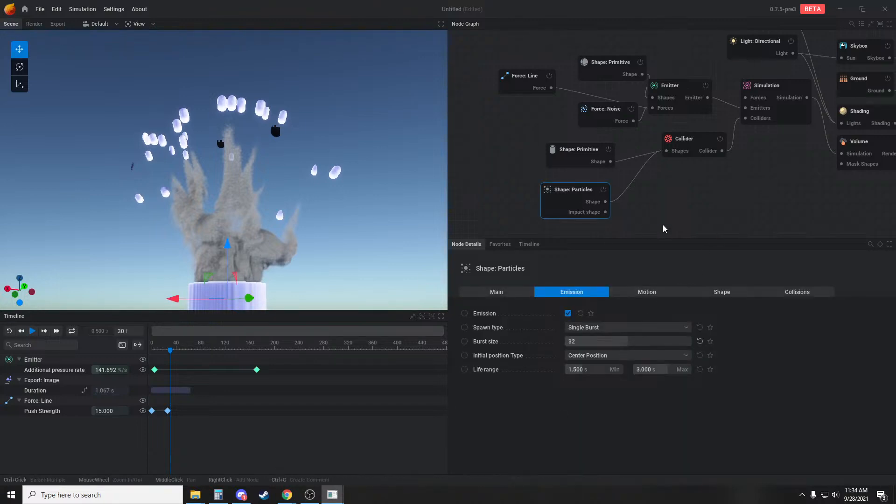
Replay the burst from a slightly different angle and set the particles' minimum speed to 7.95
click(662, 297)
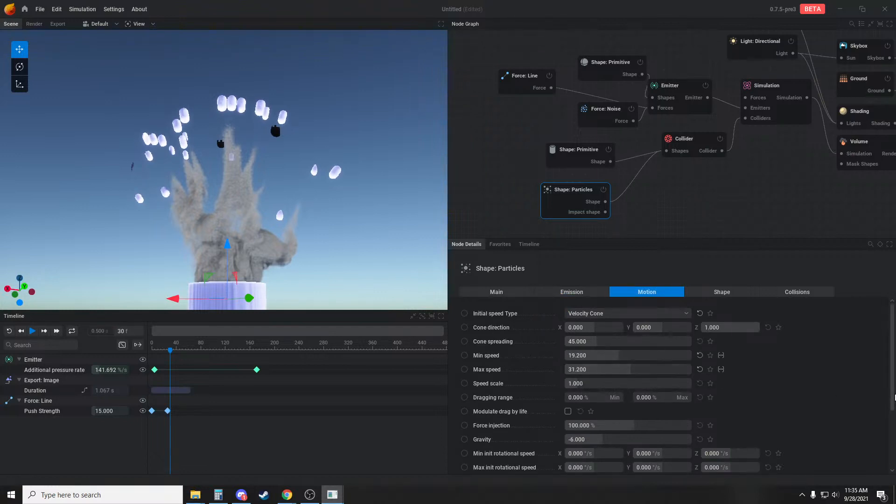
key(r)
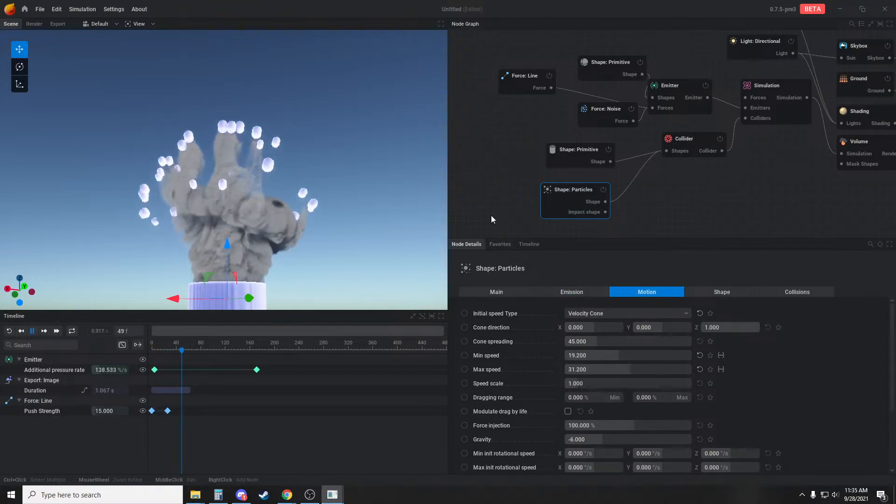
drag(372, 234, 354, 247)
key(r)
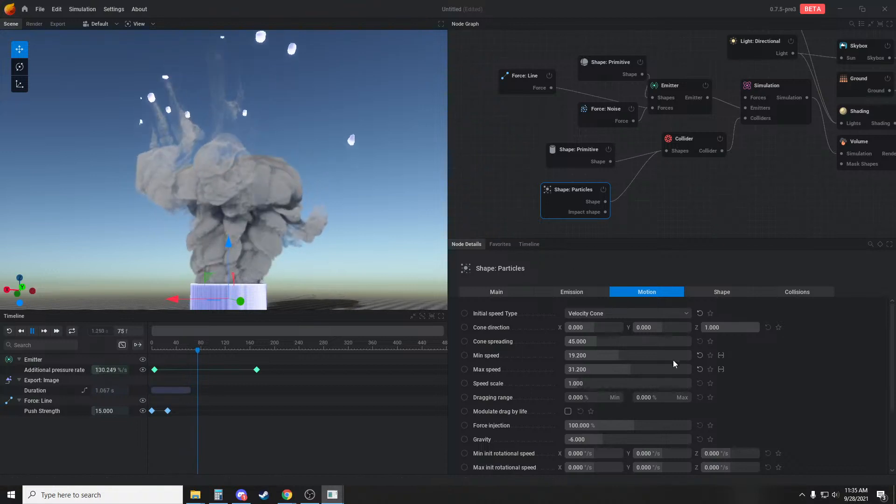
drag(673, 358, 620, 357)
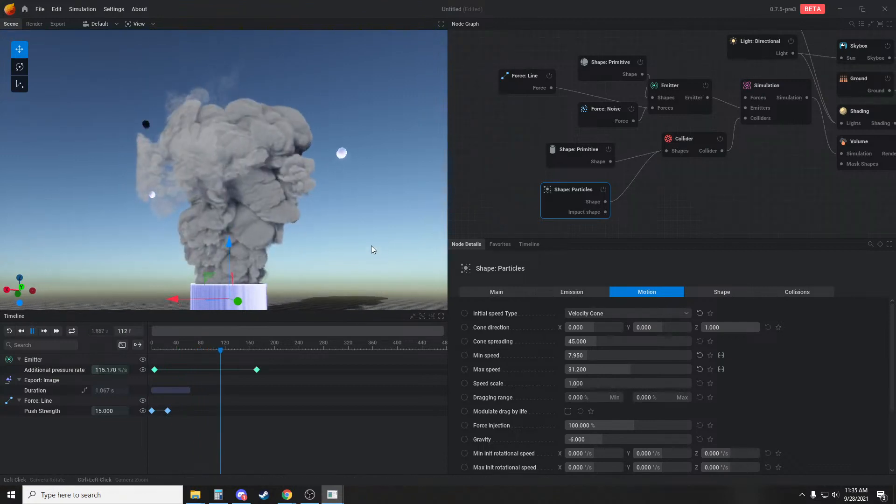
Turn off the Collider's visibility and replay the burst, viewing the smoke from another side
click(690, 136)
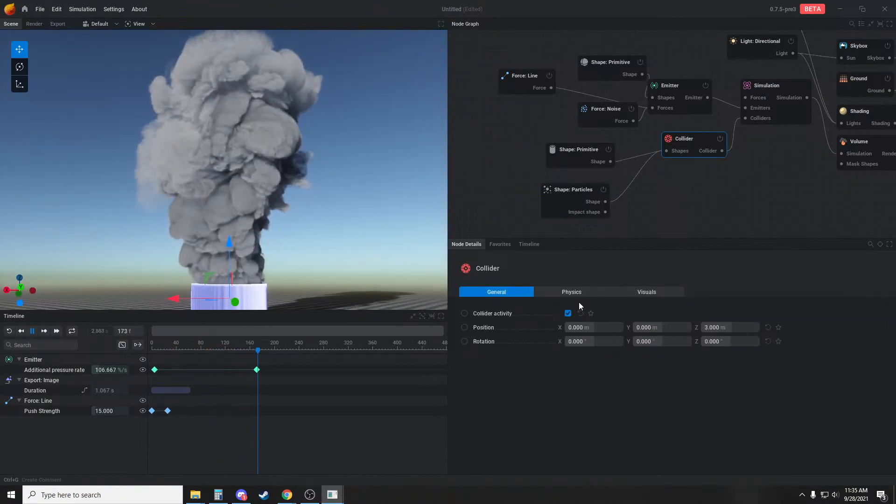
click(572, 292)
click(663, 292)
click(531, 202)
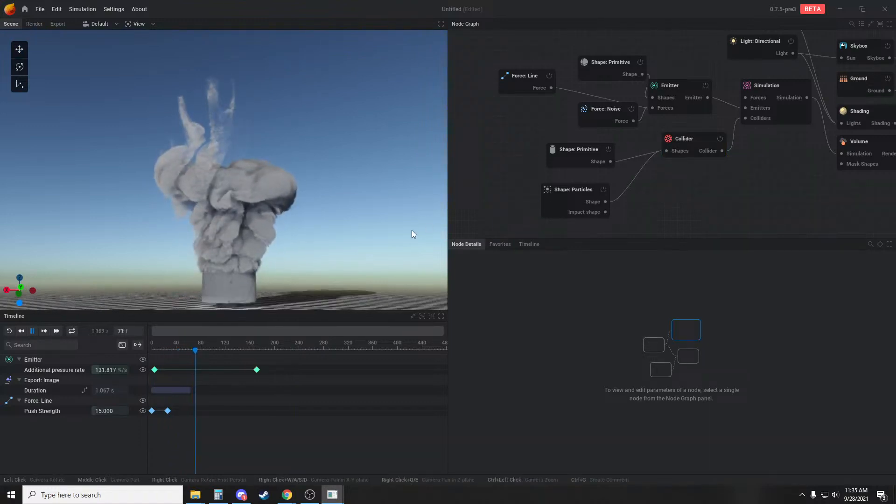
drag(412, 231, 322, 234)
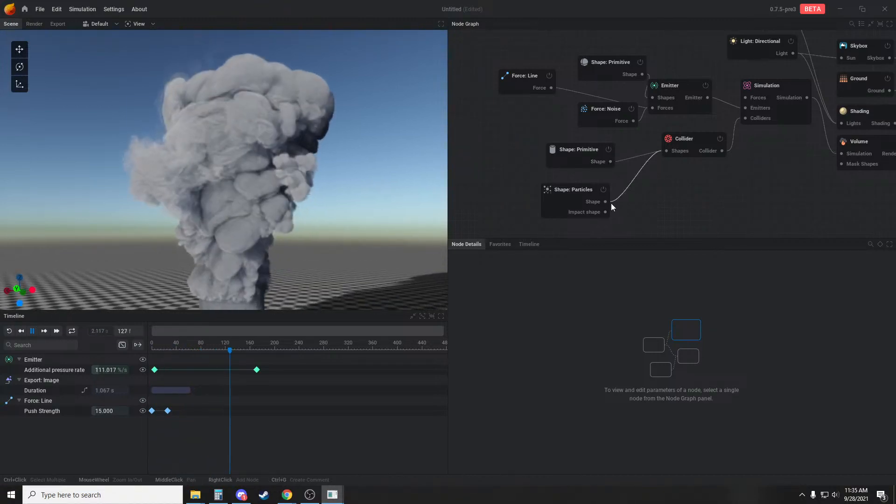
Try feeding the particles' shape into the Emitter's shapes input as well, and set the Collider's velocity transfer to 6%
drag(606, 201, 652, 98)
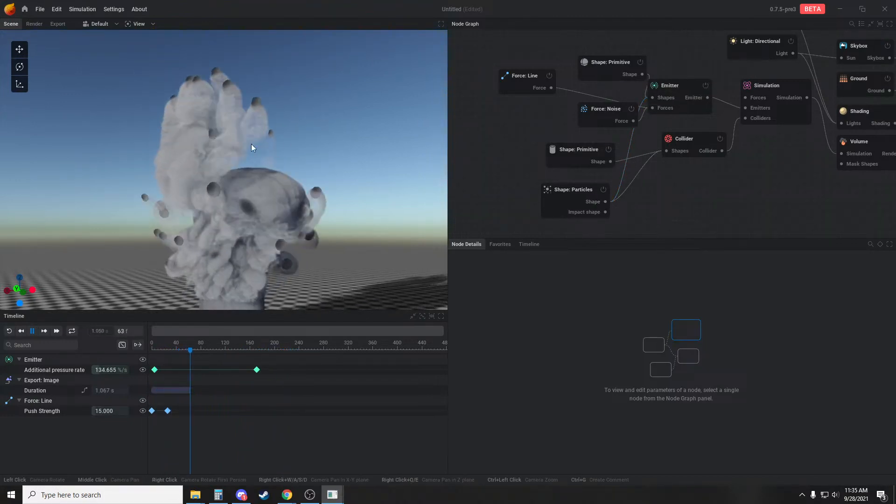
click(678, 152)
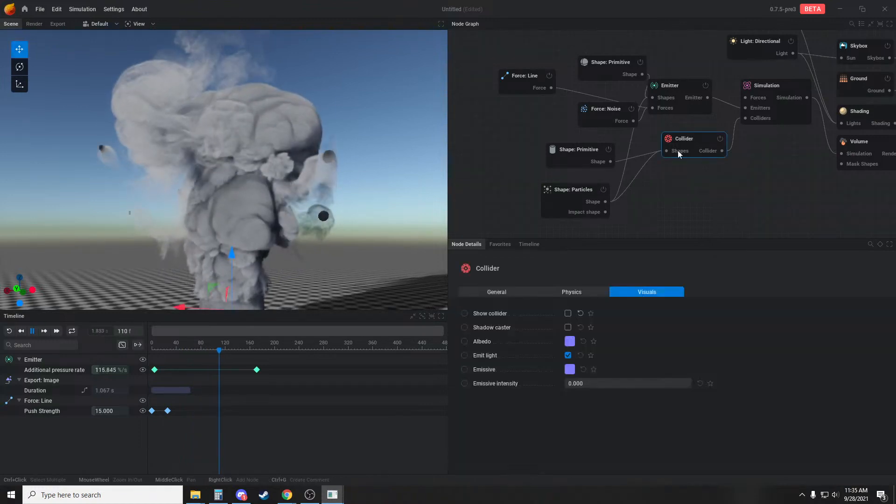
key(space)
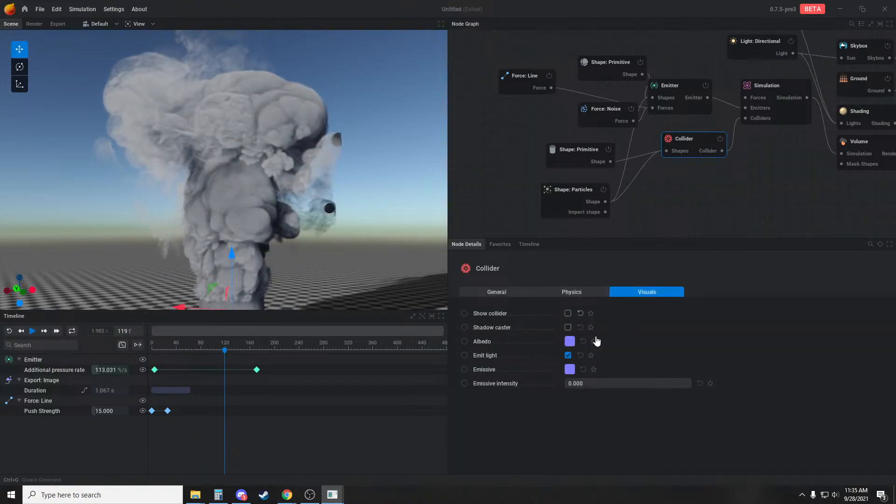
click(572, 293)
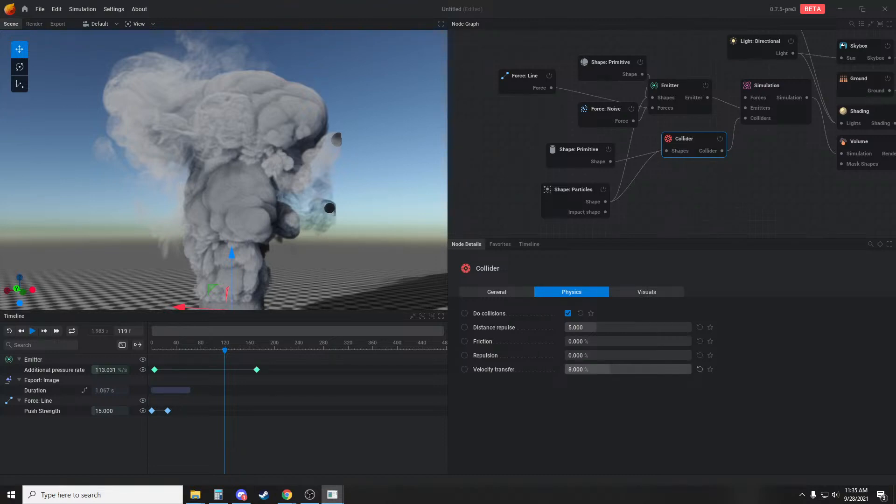
click(691, 163)
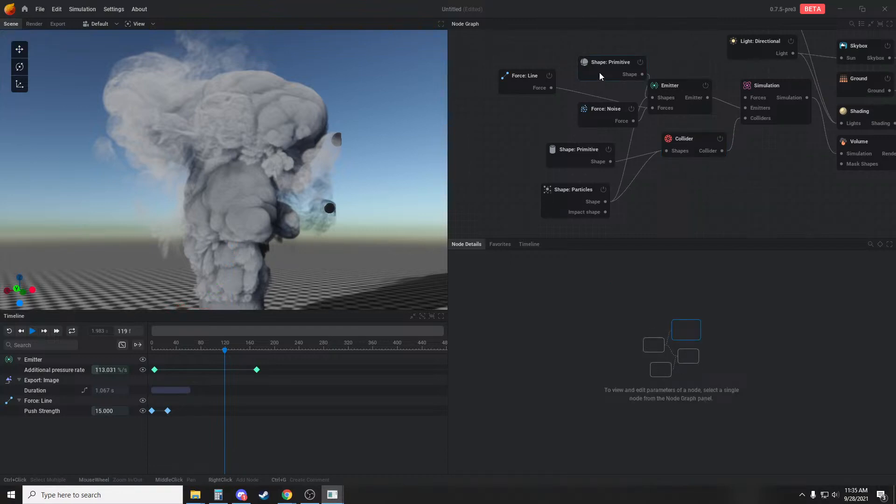
Remove the connection between Shape: Particles and the Emitter, and replay the burst
click(631, 142)
key(Delete)
key(r)
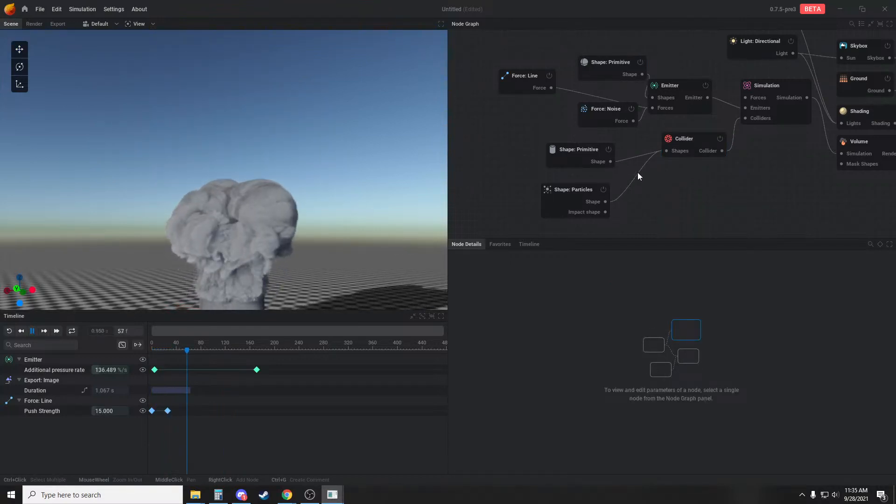
drag(315, 194, 309, 175)
key(r)
Set the Collider's velocity transfer to 25% and replay the burst, viewing it from several angles
click(687, 151)
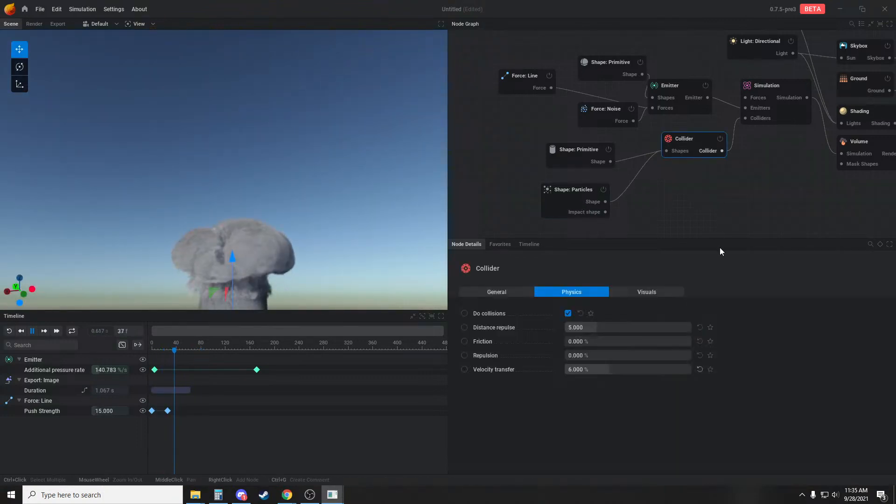
drag(619, 369, 622, 369)
key(r)
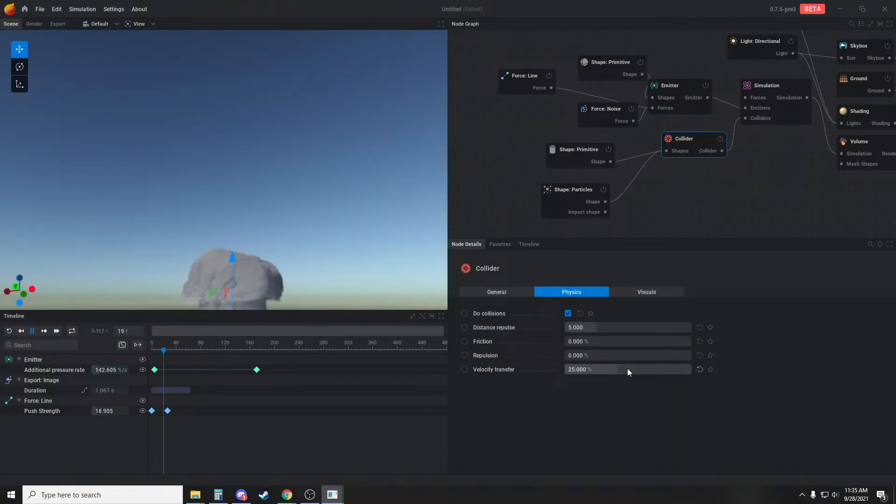
key(r)
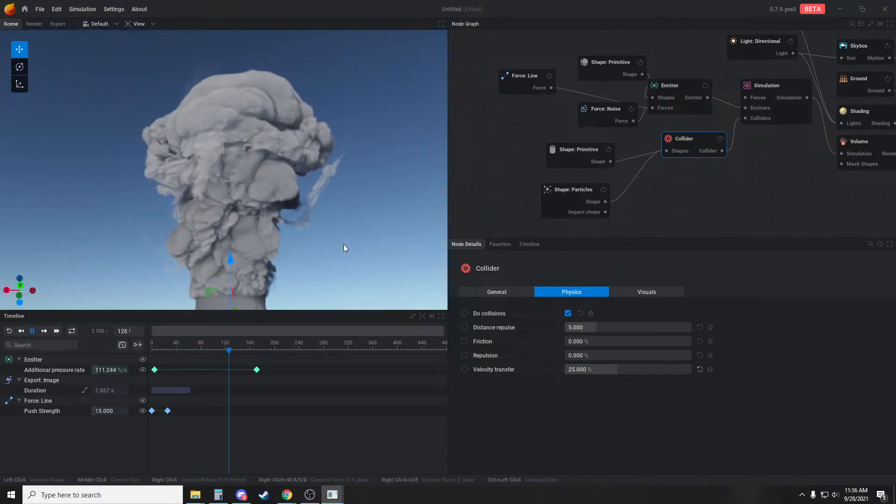
drag(368, 196, 346, 211)
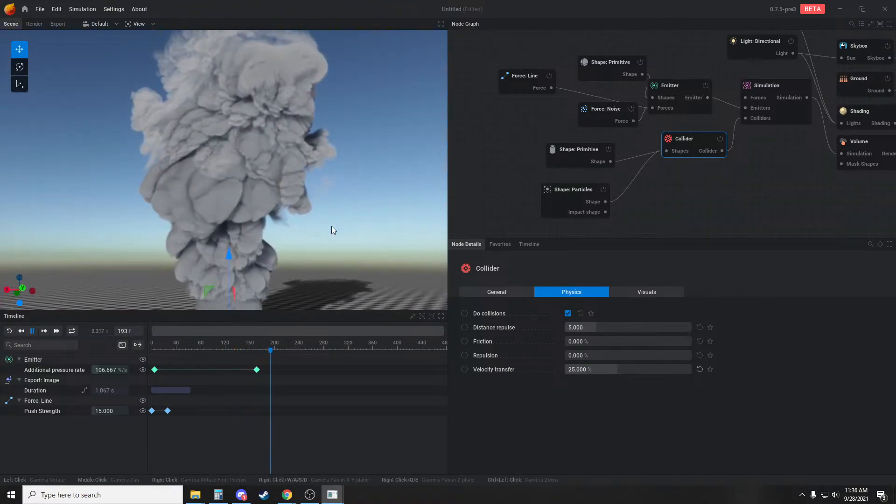
drag(306, 237, 321, 222)
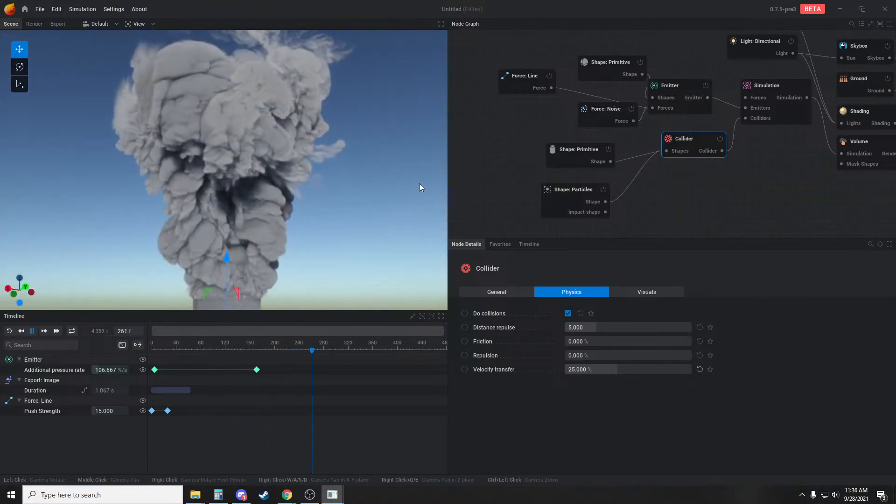
Set the Volume node's post modulation count to 1
middle_drag(833, 135, 653, 141)
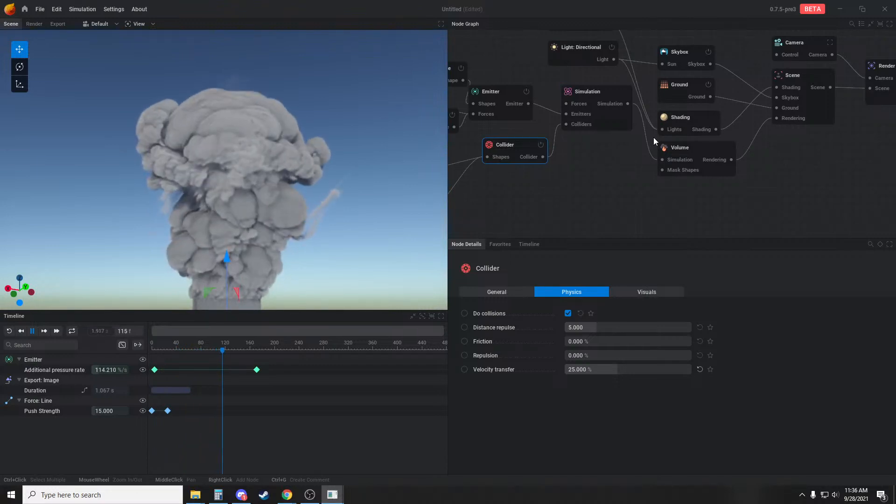
middle_drag(601, 225, 547, 228)
click(634, 156)
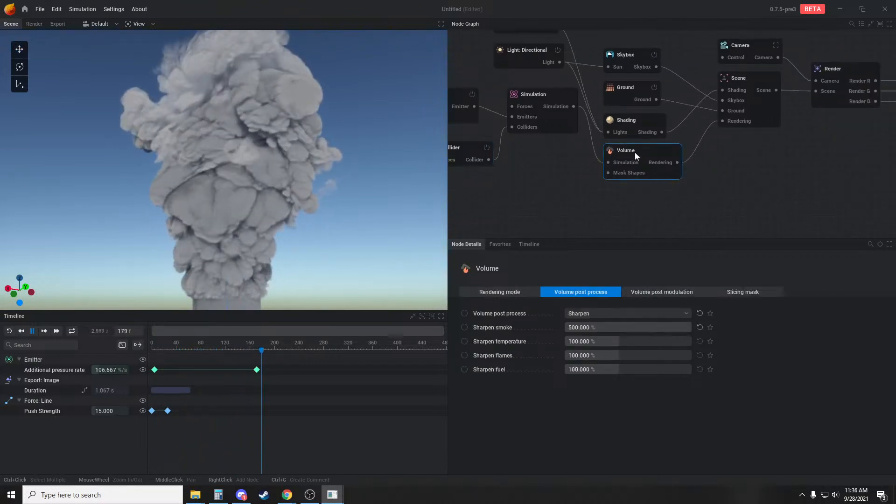
click(672, 292)
double_click(594, 314)
text(1)
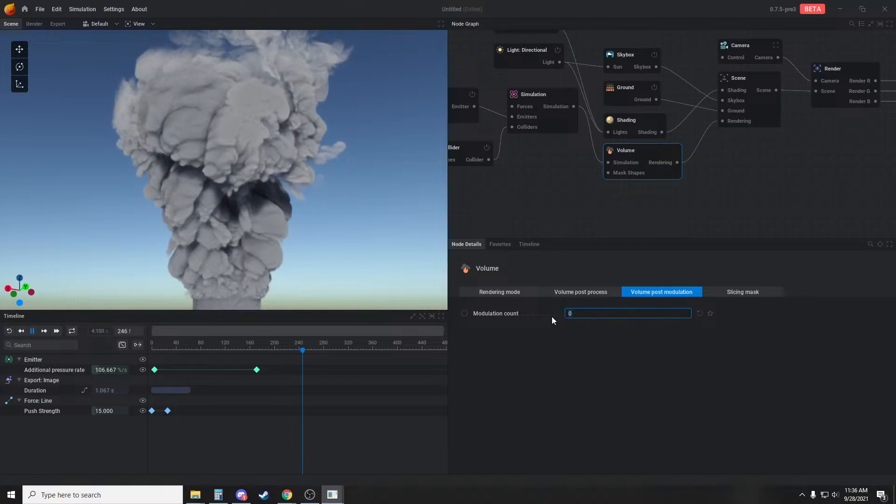
click(709, 360)
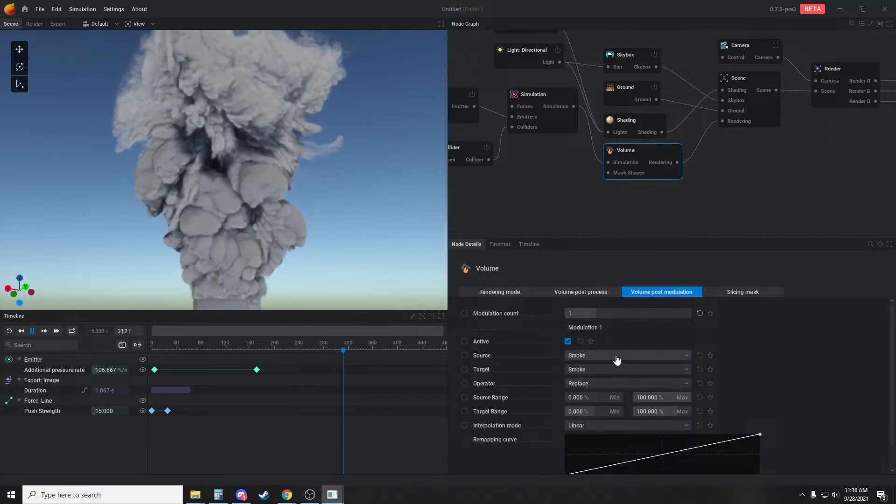
Set the modulation's source to Noise and its operator to Add Sub, keeping the whole volume in view
click(617, 357)
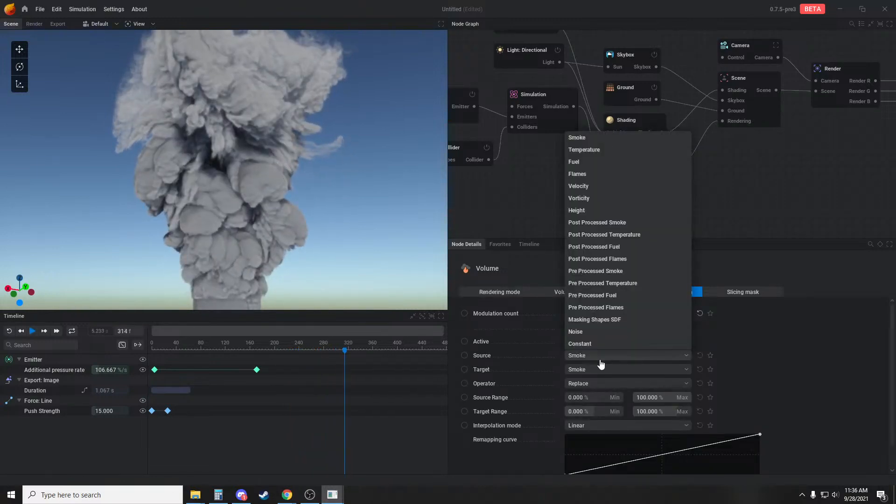
click(576, 332)
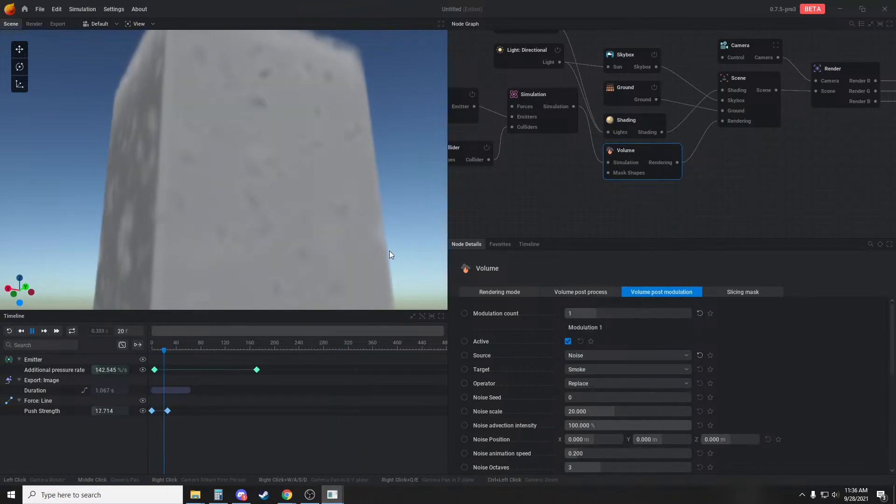
drag(357, 232, 338, 254)
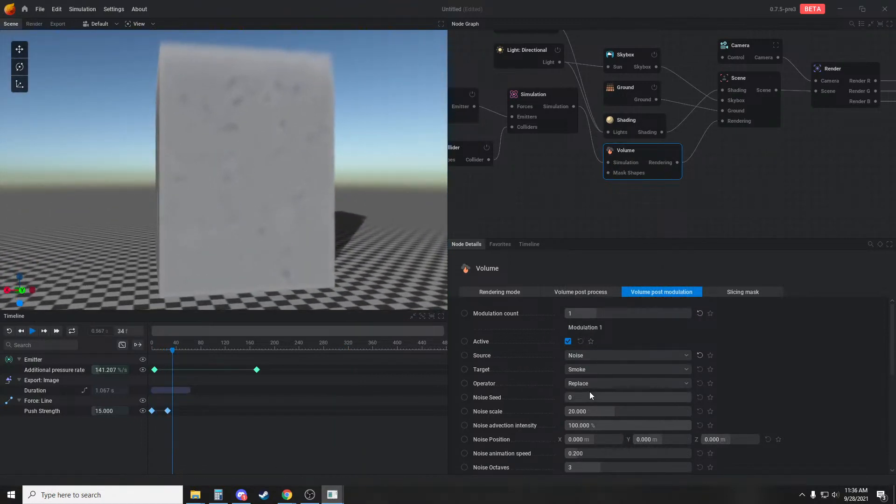
click(601, 384)
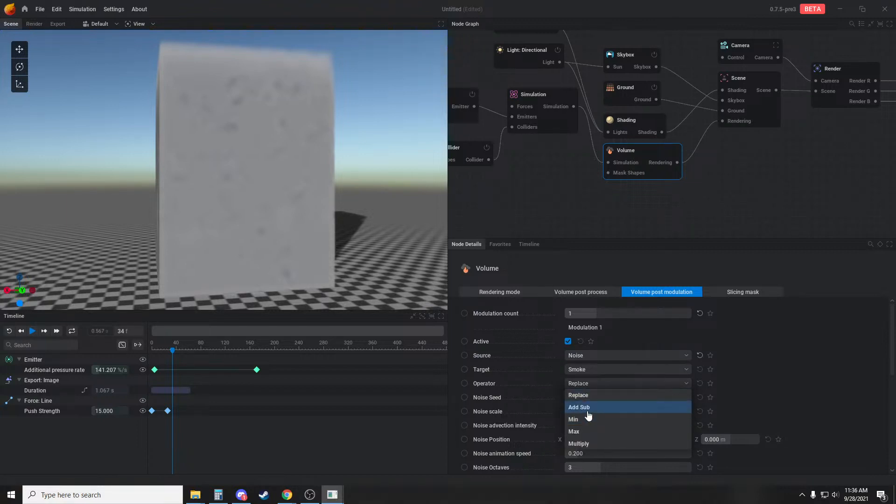
click(588, 408)
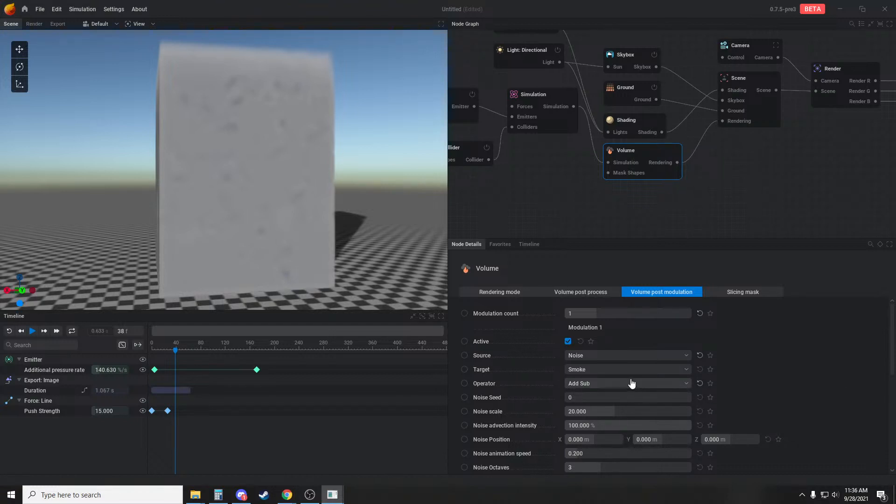
Try several smaller noise scales for the modulation and settle on 4.412
drag(615, 411, 609, 411)
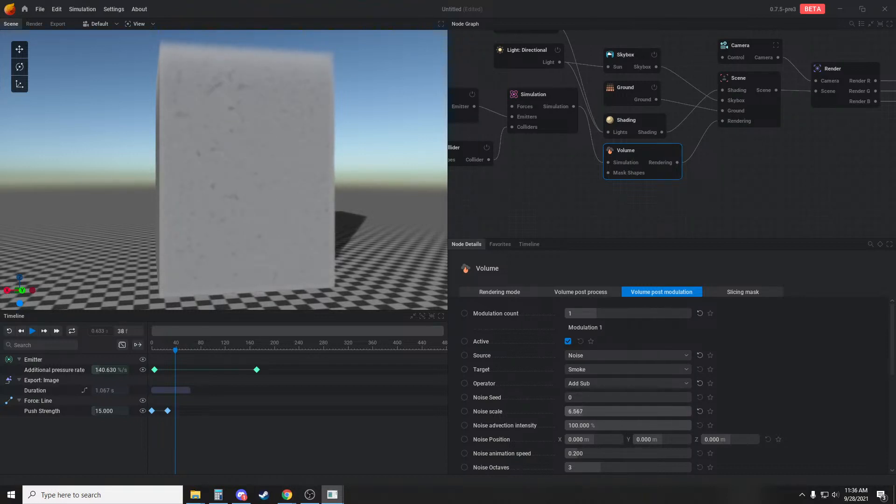
drag(609, 411, 616, 411)
scroll(704, 408, down, 3)
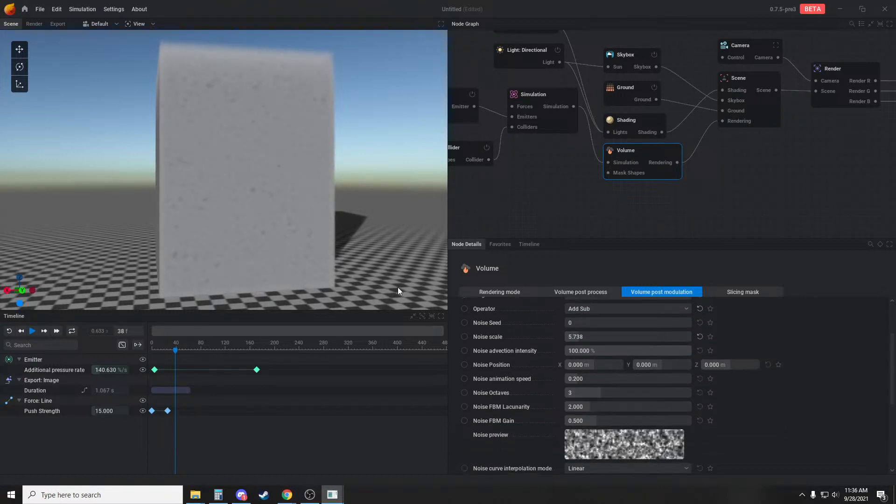
drag(588, 337, 574, 336)
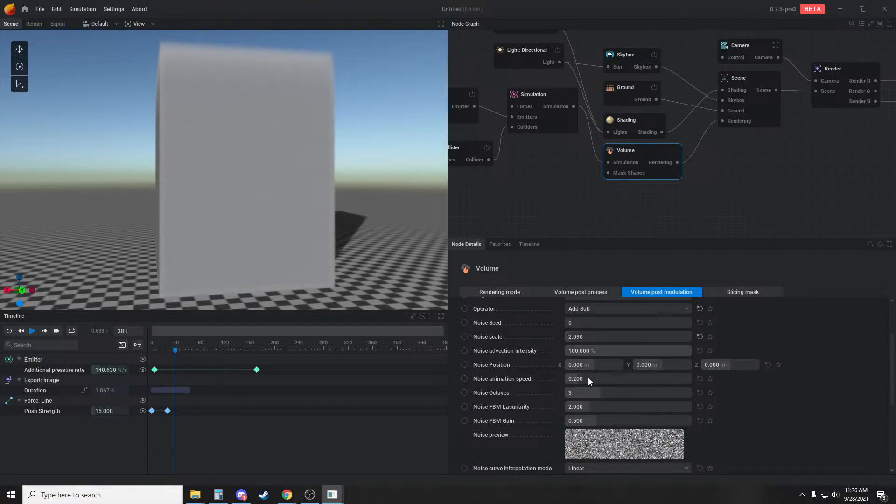
drag(581, 337, 616, 337)
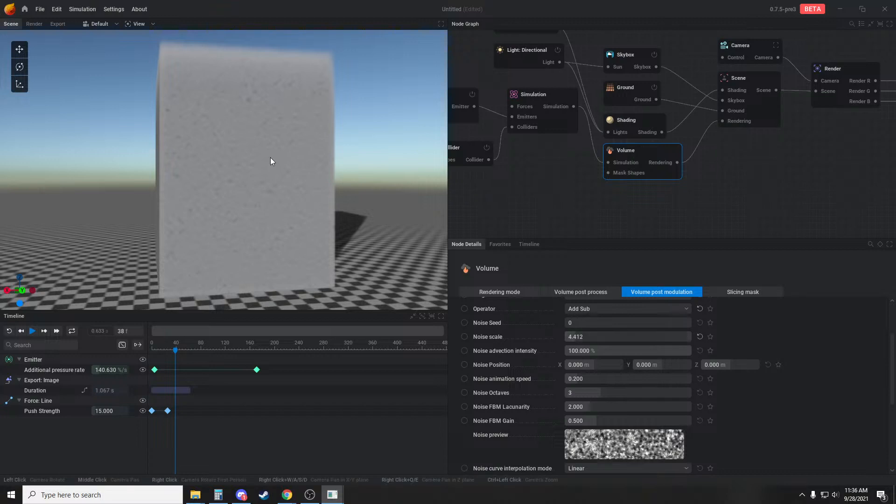
Raise the modulation's noise FBM gain to 1.36 and set its masking source to Smoke
scroll(663, 389, down, 2)
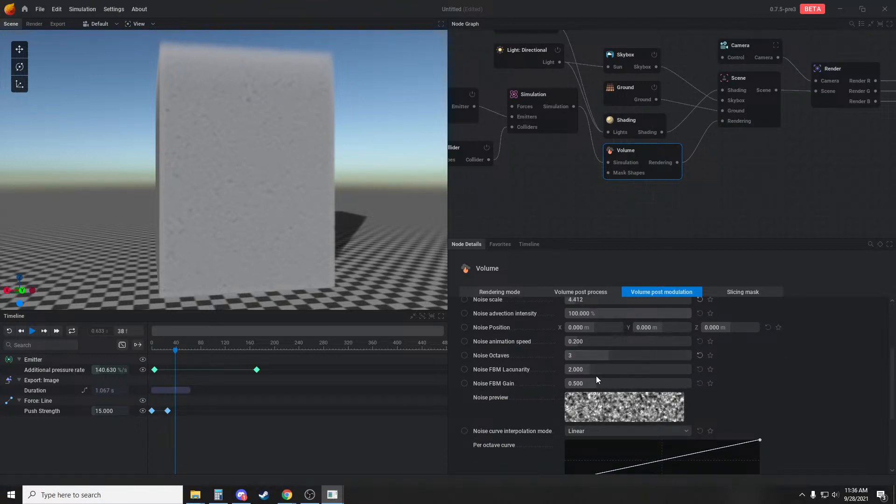
drag(596, 369, 650, 383)
scroll(729, 351, down, 5)
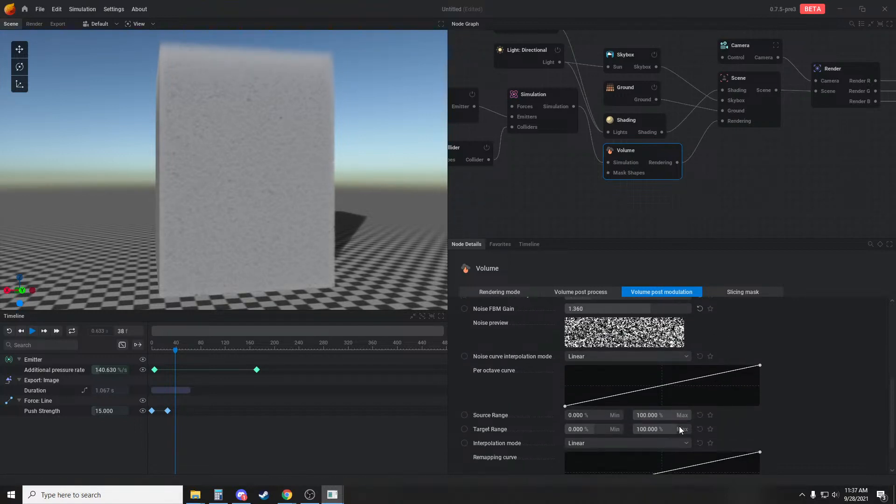
click(621, 459)
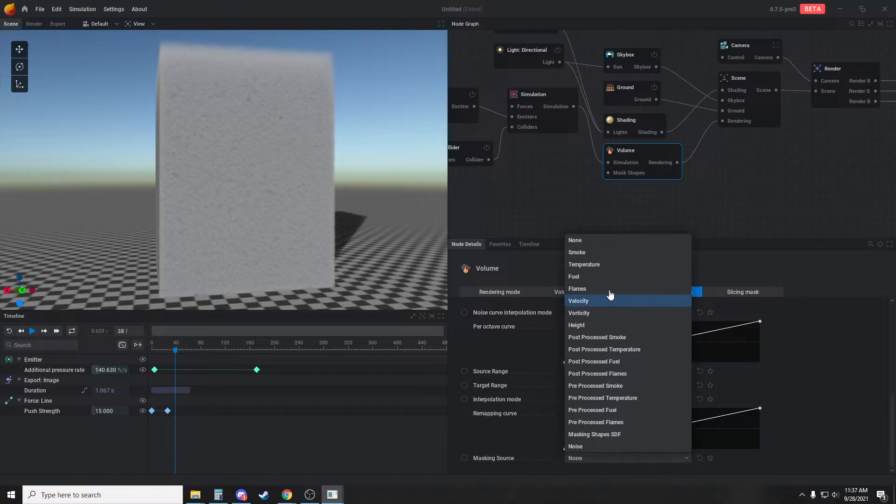
click(597, 253)
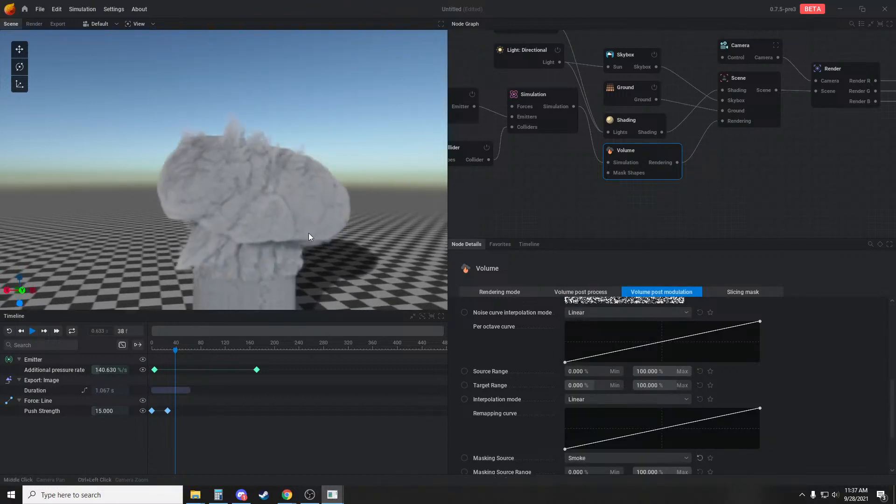
Toggle the noise modulation's activity to compare the smoke with and without it
scroll(541, 347, up, 3)
scroll(541, 345, up, 2)
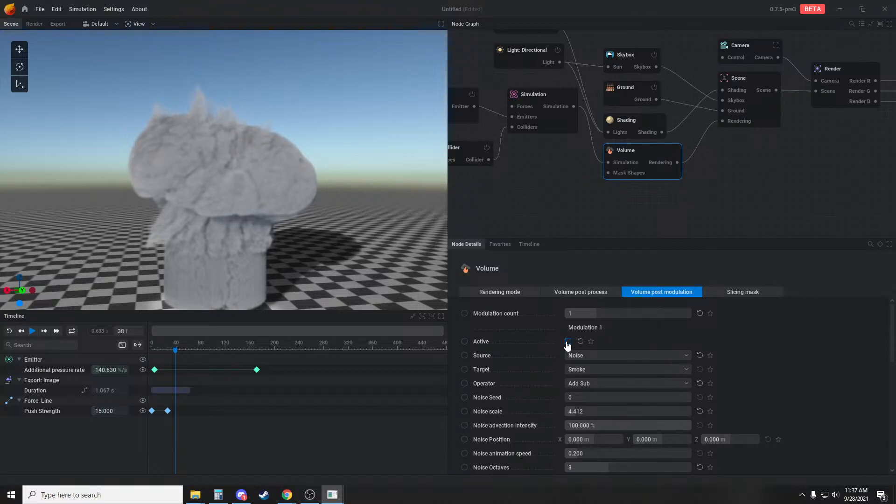
click(567, 343)
Set the modulation's target range to -134.667–200% and shape its remapping curve with a raised midpoint and Cubic interpolation
scroll(676, 432, down, 8)
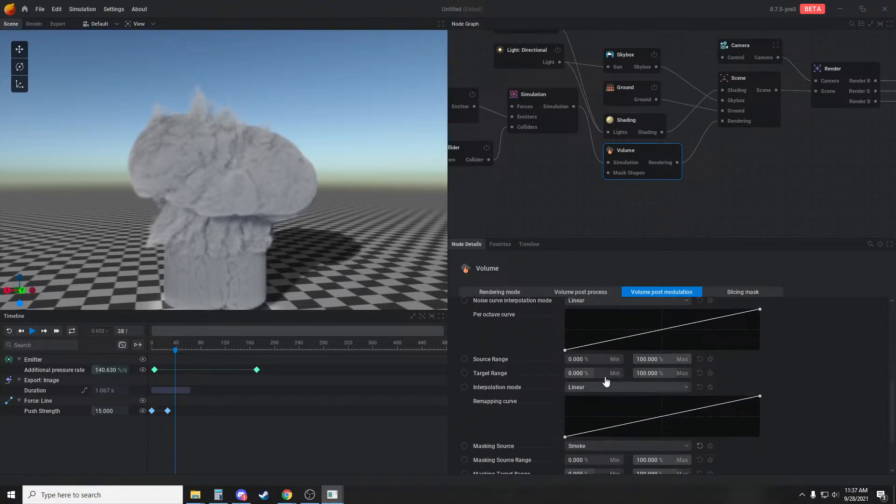
scroll(604, 394, down, 3)
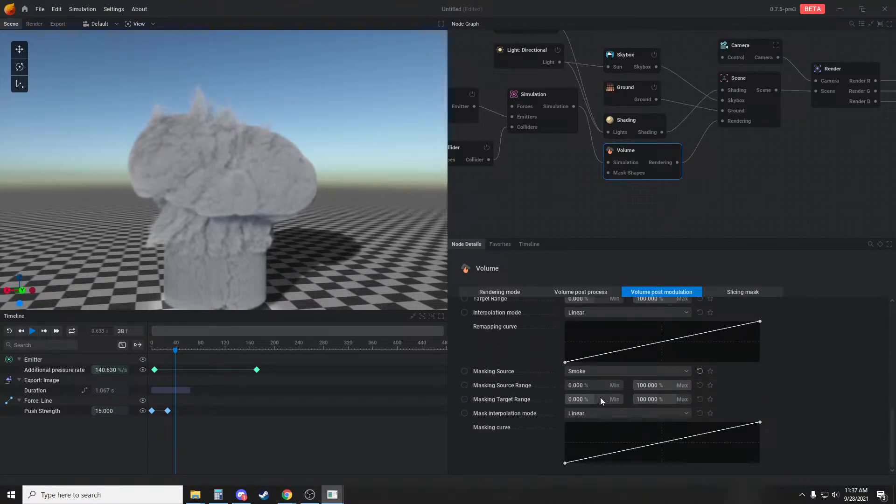
scroll(601, 396, up, 2)
drag(589, 356, 560, 356)
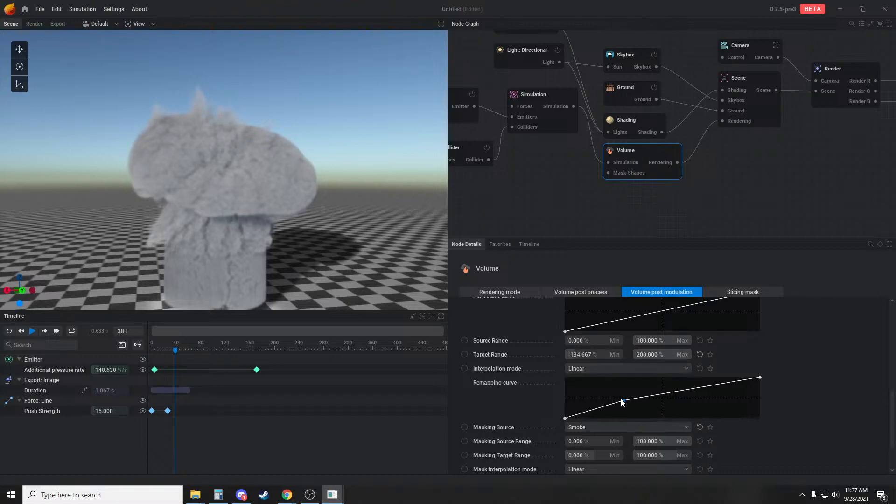
mouse_move(578, 374)
mouse_down()
mouse_move(676, 387)
mouse_move(763, 432)
mouse_move(619, 398)
mouse_move(692, 404)
mouse_move(578, 386)
mouse_up()
click(607, 368)
click(589, 416)
Run the simulation again and examine the modulated smoke plume from several angles and close up
key(space)
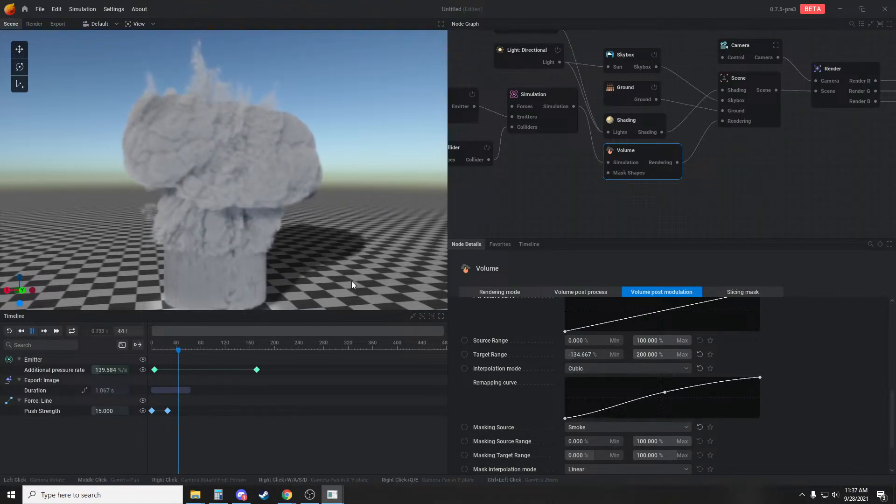
scroll(314, 248, down, 3)
drag(312, 248, 332, 230)
key(r)
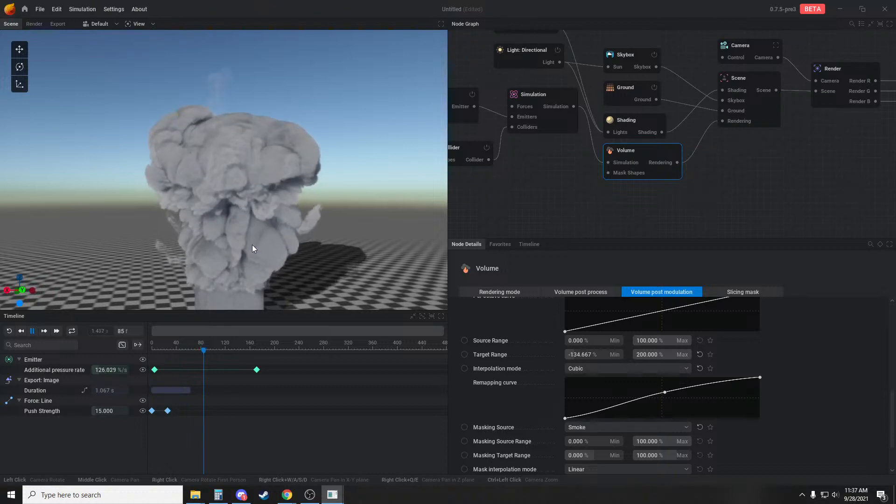
drag(252, 244, 251, 204)
scroll(251, 204, up, 2)
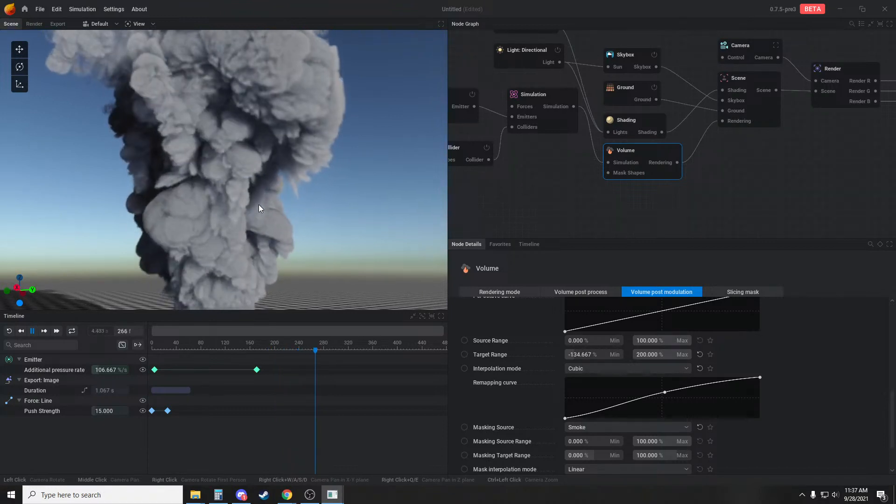
click(553, 92)
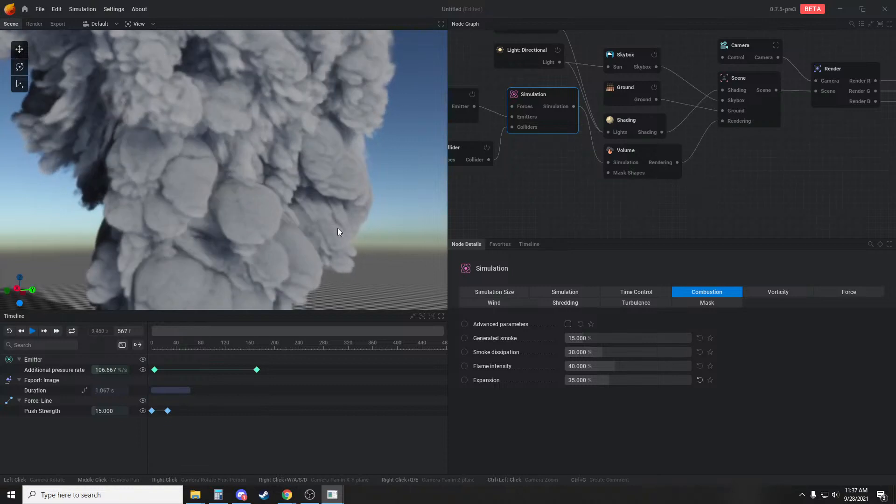
key(space)
Set the Volume modulation's noise FBM gain to 0.8 and its noise scale to 11.377
click(633, 119)
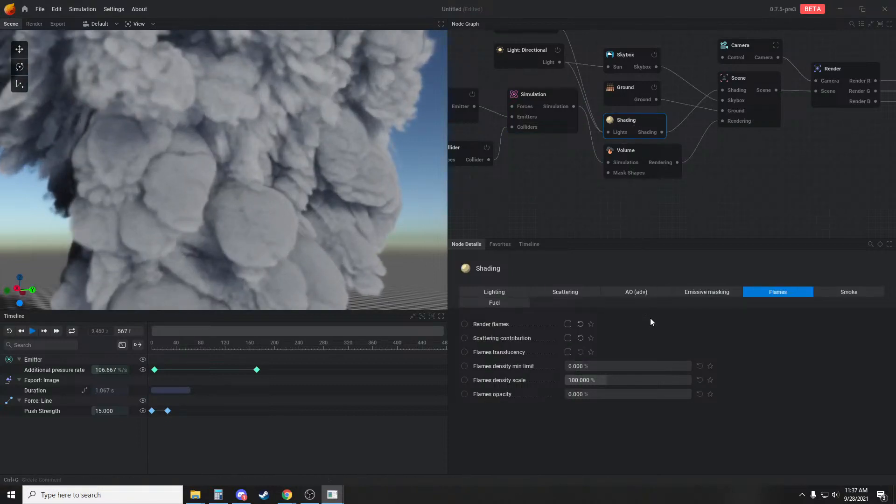
click(634, 150)
scroll(606, 355, up, 6)
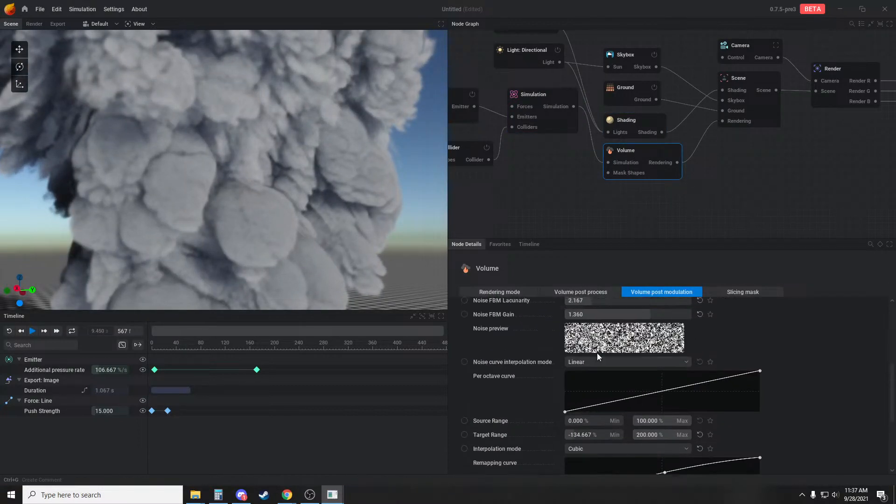
drag(648, 421, 603, 421)
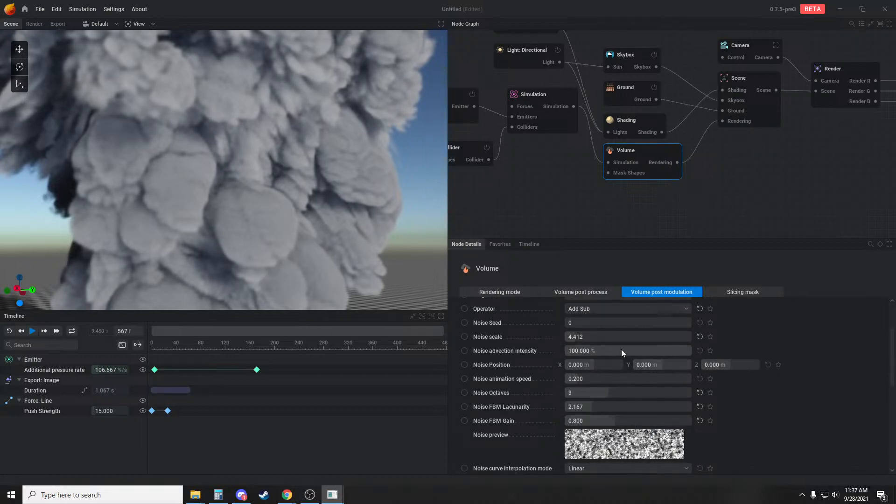
drag(576, 336, 594, 337)
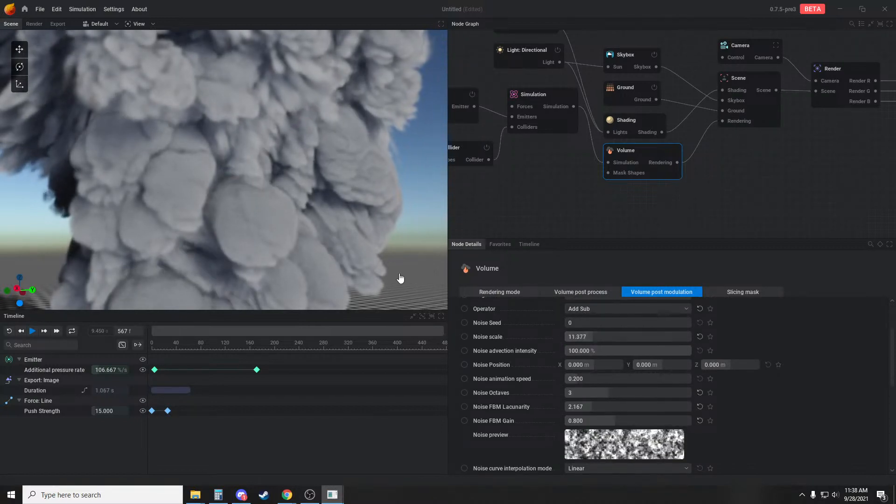
Replay the simulation from a wider view and examine how the softer, larger noise affects the plume
key(space)
scroll(295, 245, down, 3)
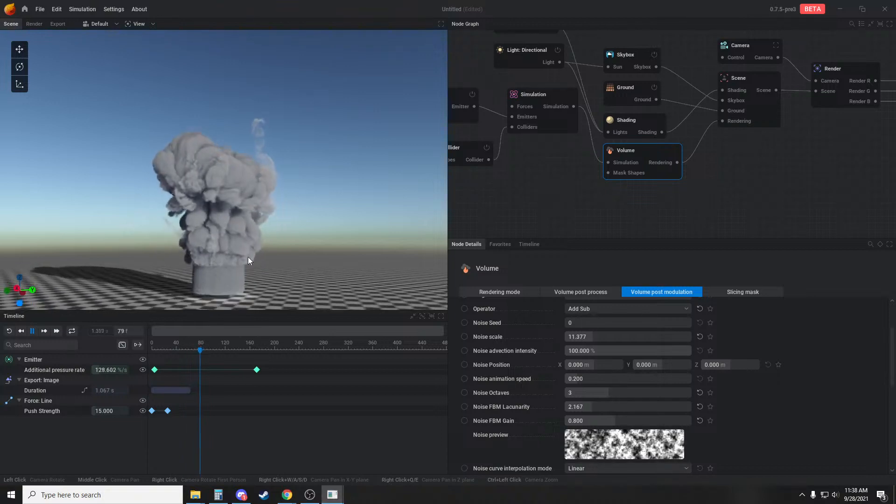
key(space)
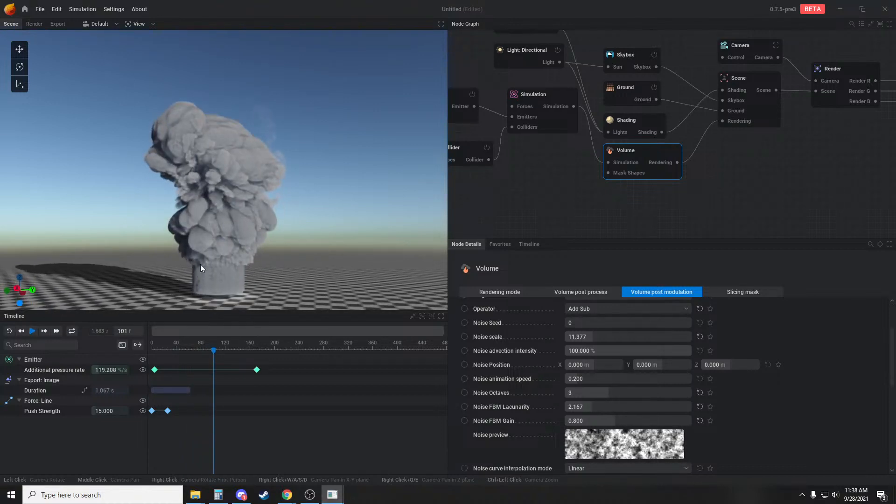
key(space)
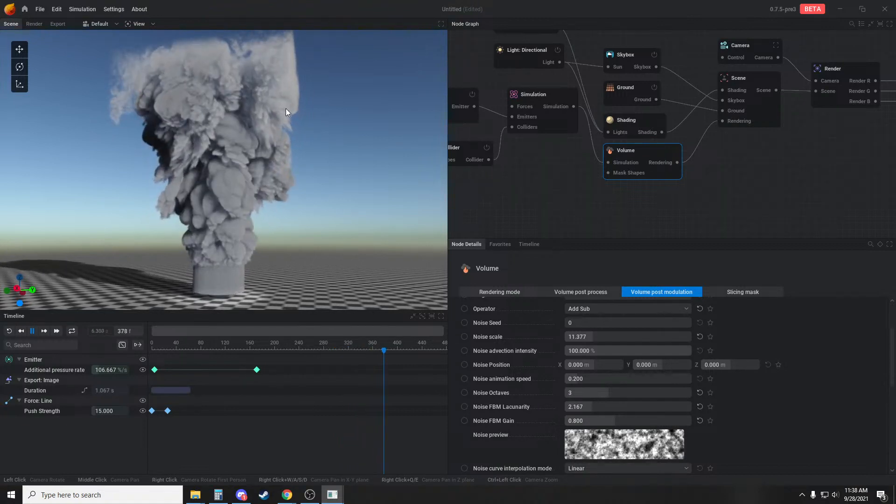
drag(307, 177, 313, 189)
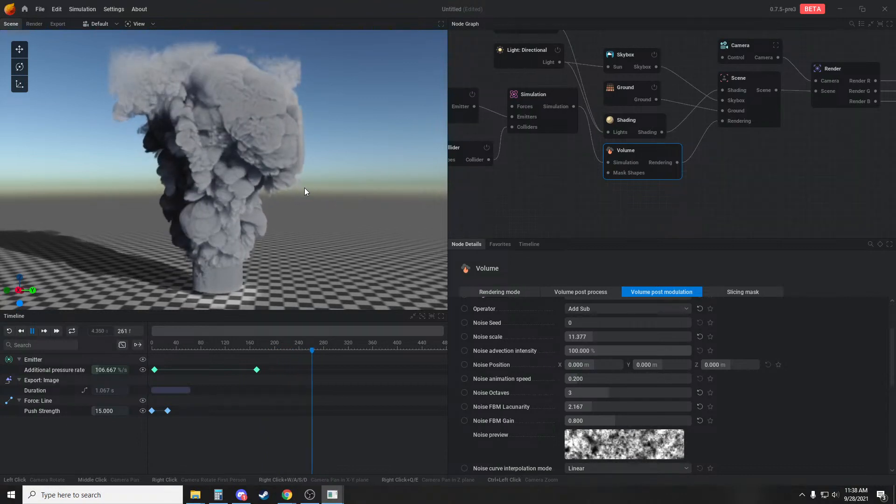
click(607, 196)
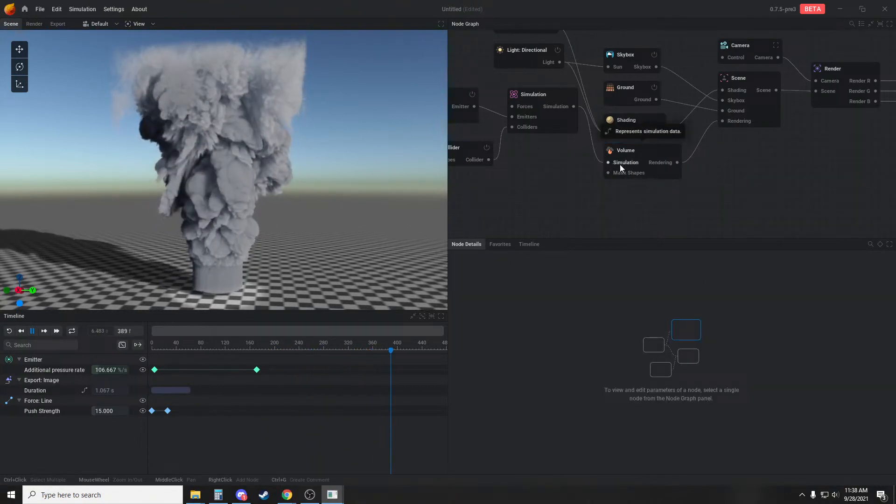
Start a new project and delete the primitive shape that feeds its emitter
click(40, 9)
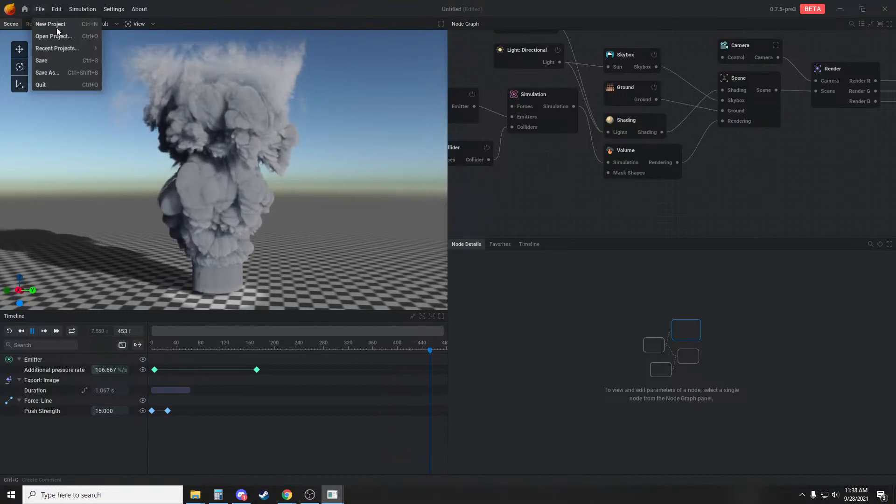
click(56, 23)
click(365, 275)
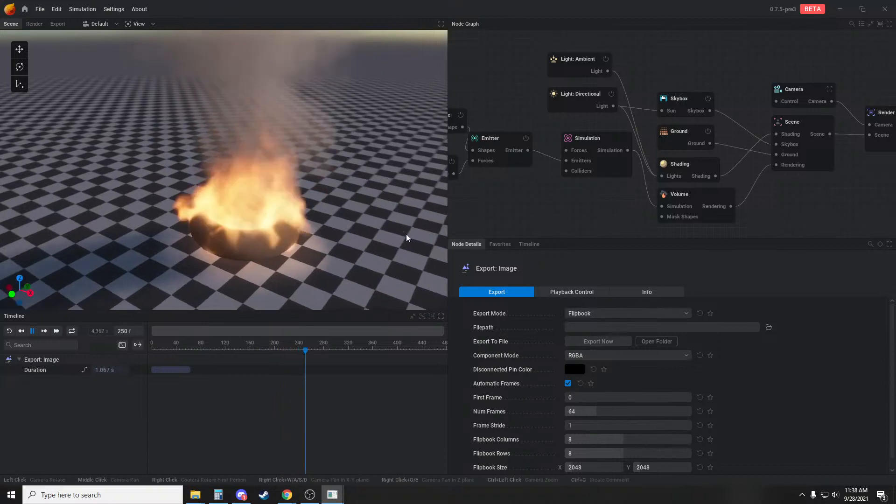
middle_drag(548, 190, 680, 182)
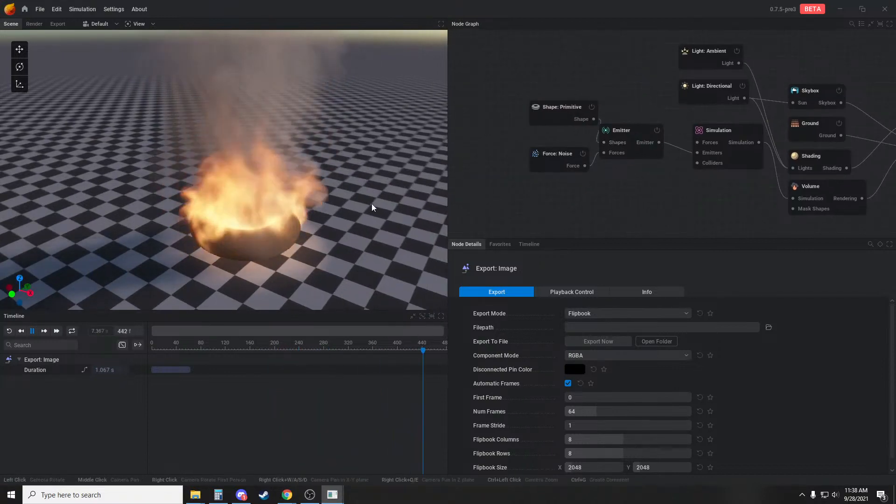
click(560, 119)
key(Delete)
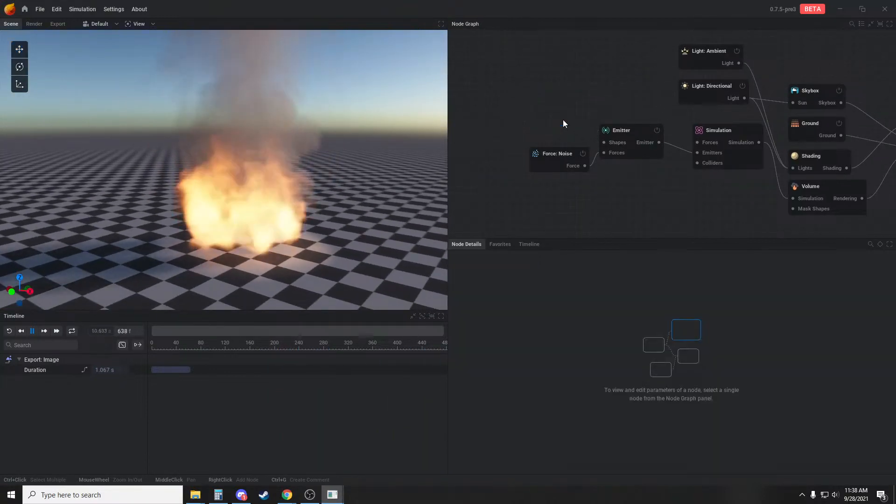
Set the emitter's fuel emission to No Emission and its smoke rate to 65%/s
click(623, 131)
click(654, 292)
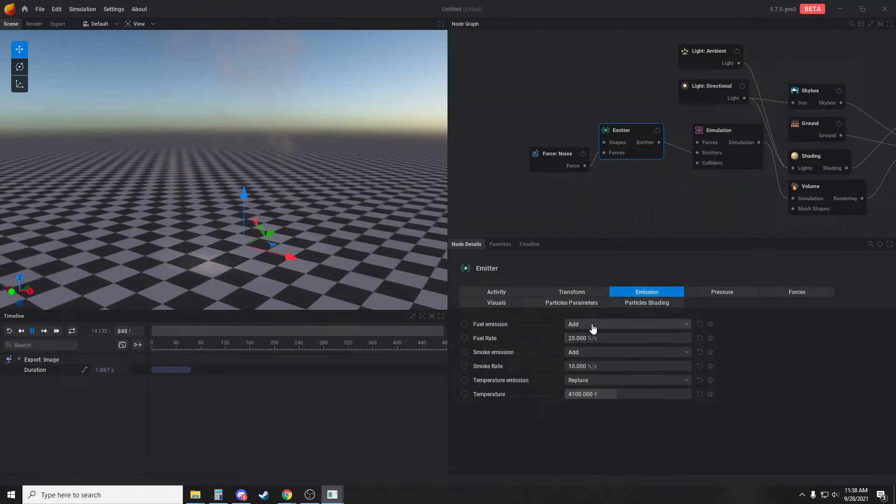
click(592, 329)
click(588, 337)
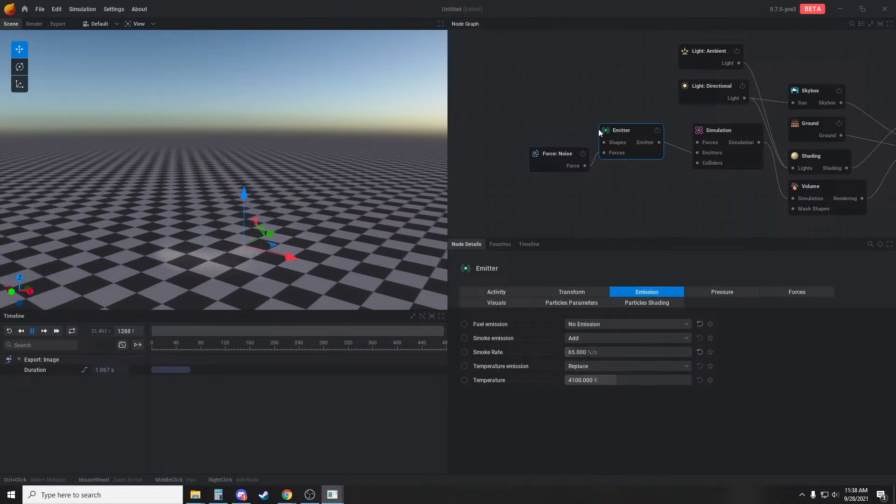
Connect a new Particles shape to the emitter's shapes input and set its Z- ground collisions to Collide
drag(552, 128, 535, 117)
click(579, 160)
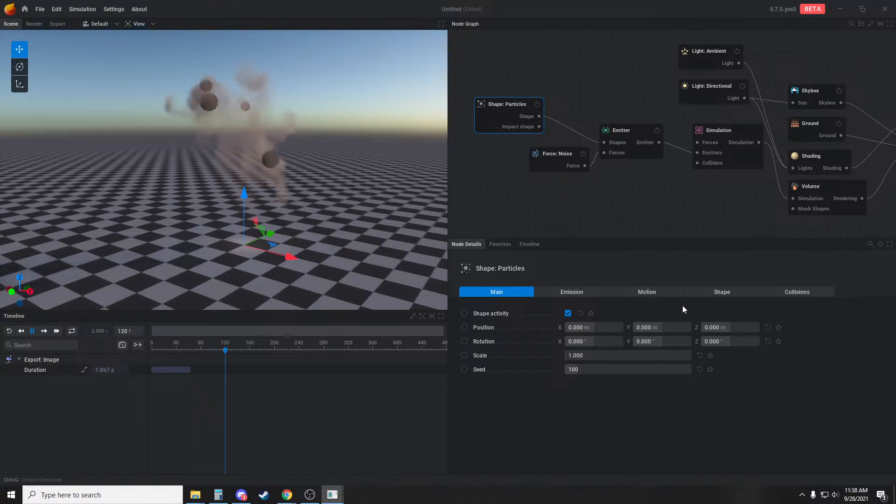
click(794, 291)
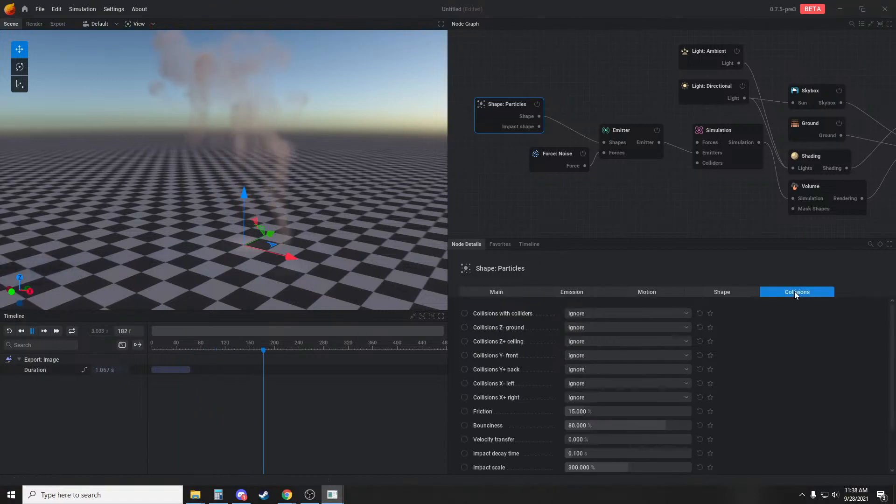
click(610, 328)
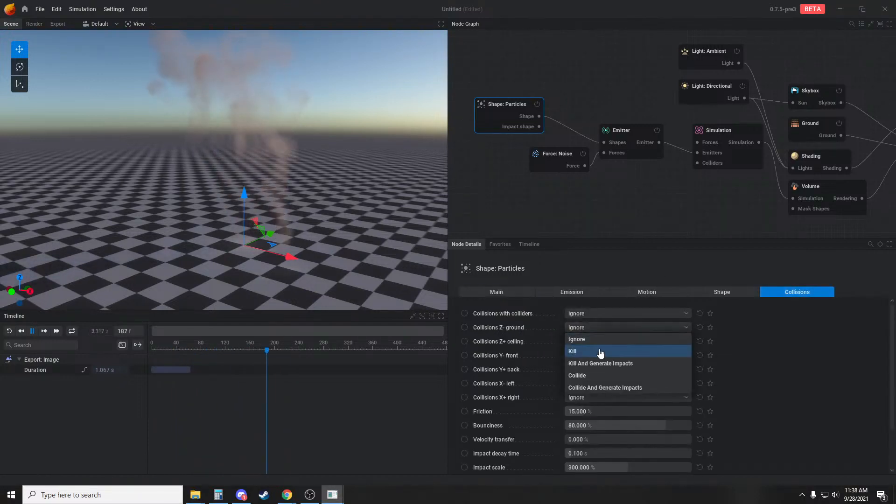
click(601, 377)
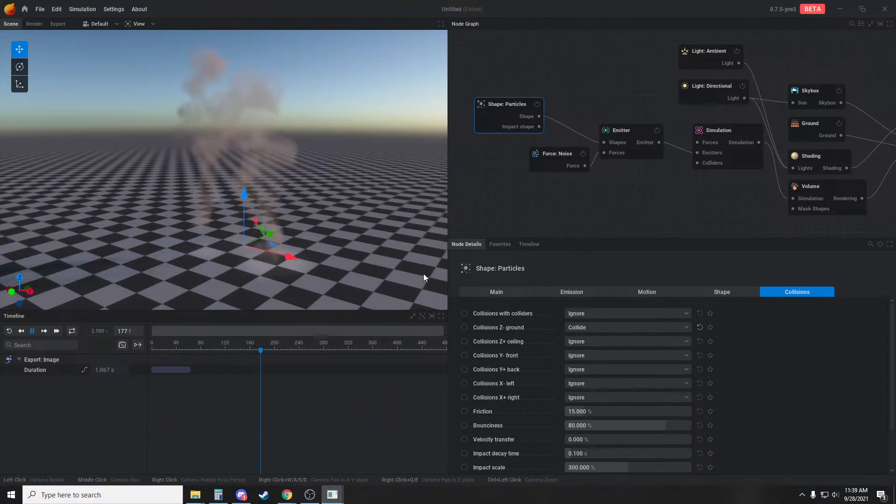
Replay the particle simulation from several angles to examine the ground collisions, and review the Particles shape's collision and main settings
drag(378, 271, 366, 253)
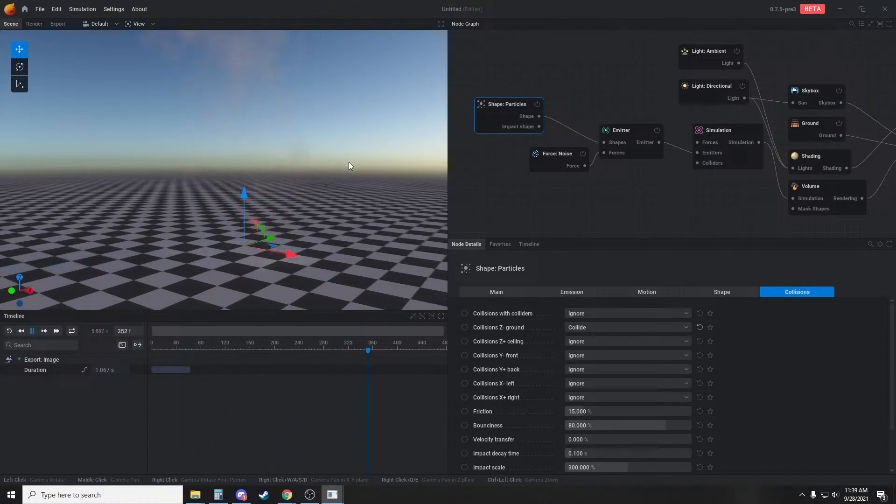
drag(349, 162, 375, 183)
scroll(630, 352, down, 2)
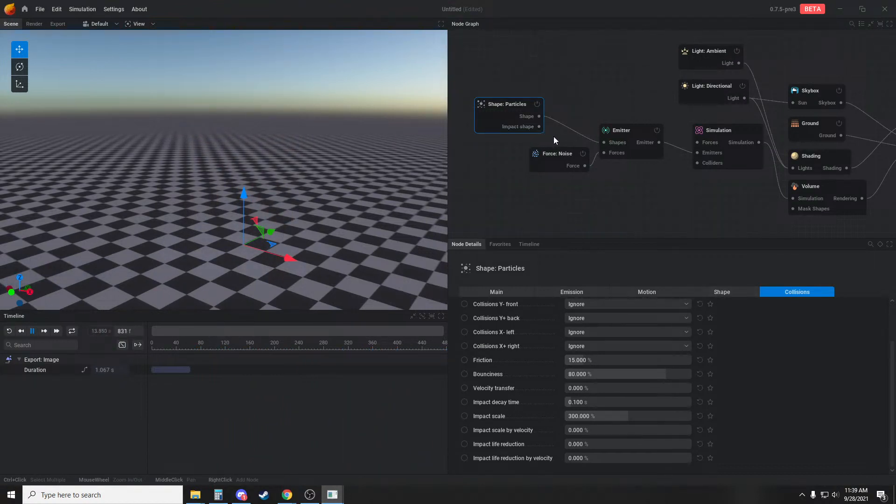
key(r)
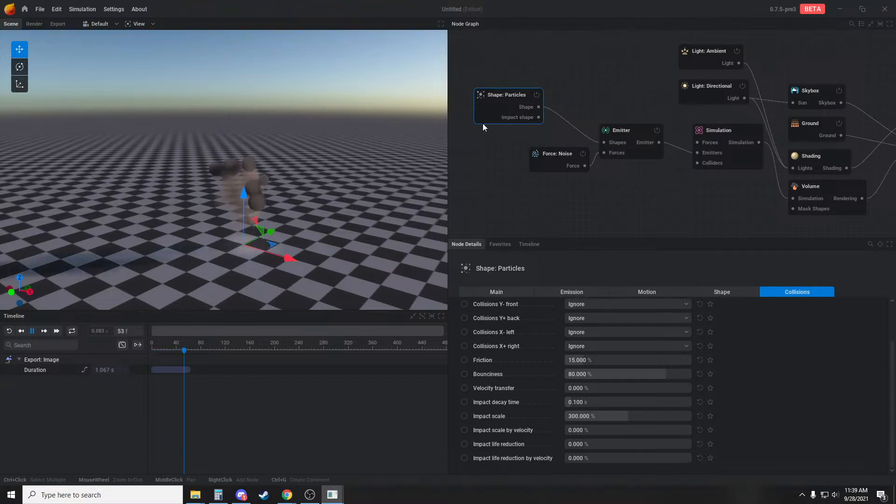
drag(381, 273, 378, 228)
key(r)
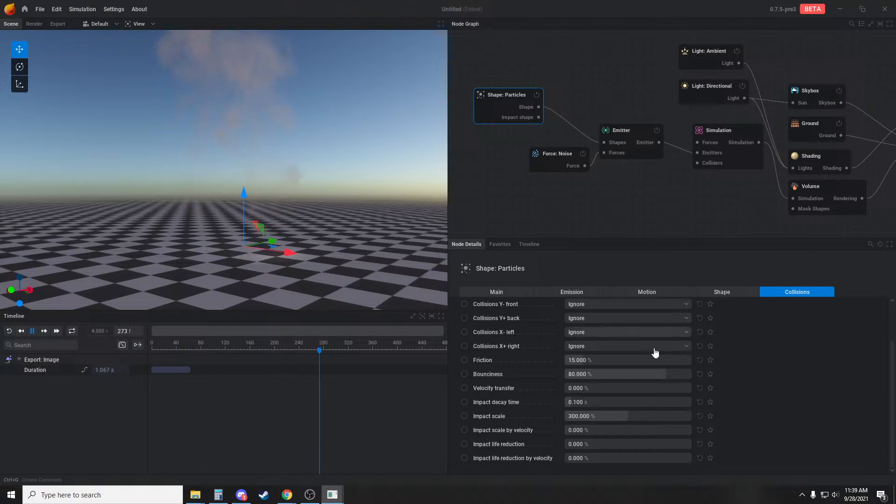
scroll(623, 390, up, 3)
key(r)
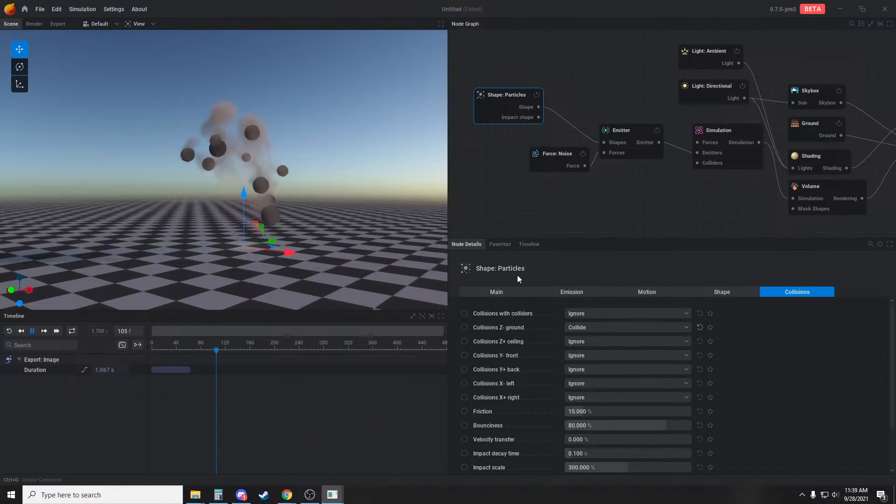
key(r)
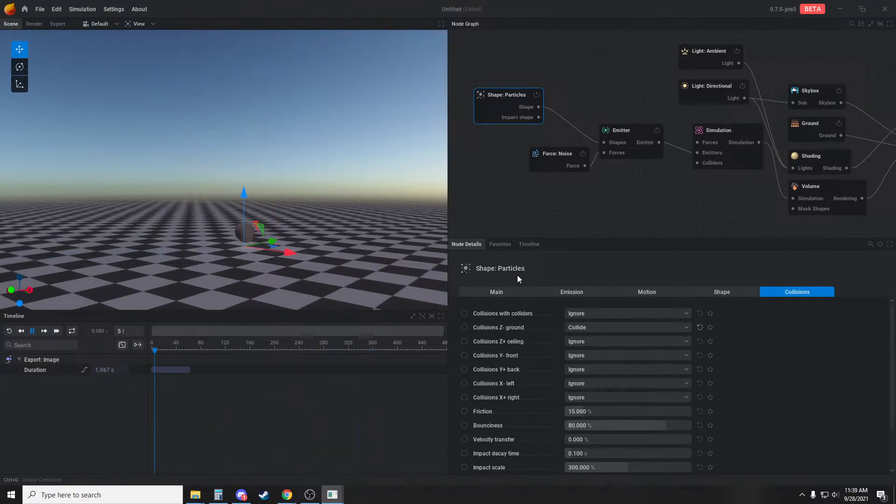
drag(415, 166, 344, 199)
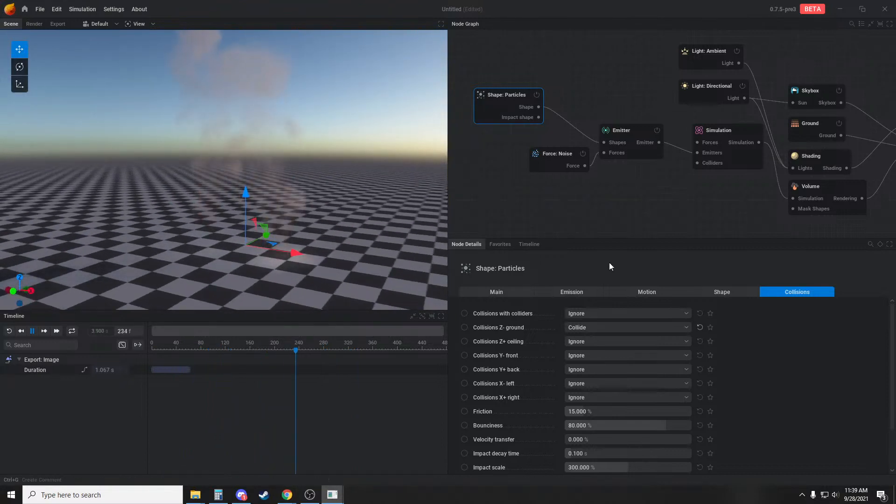
click(518, 291)
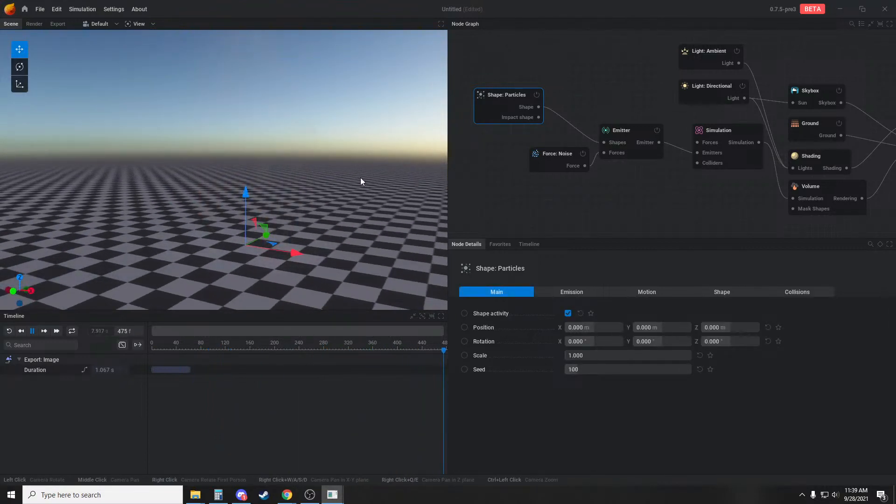
Raise the Particles shape to a Z position of about 2.564 m above the ground and replay the simulation
drag(247, 198, 250, 175)
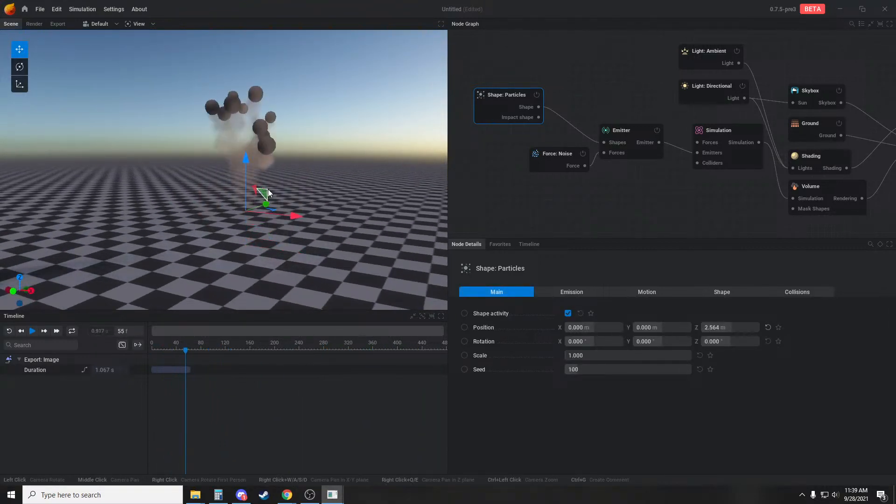
key(r)
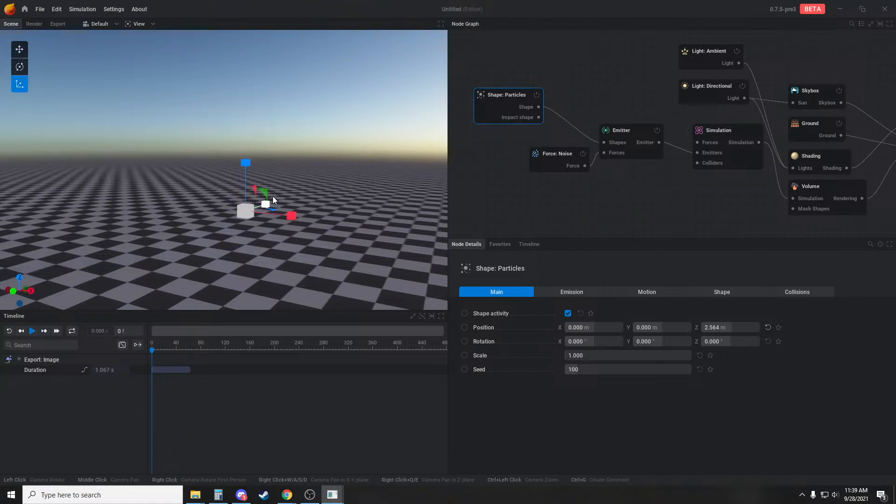
key(space)
drag(328, 200, 346, 200)
key(r)
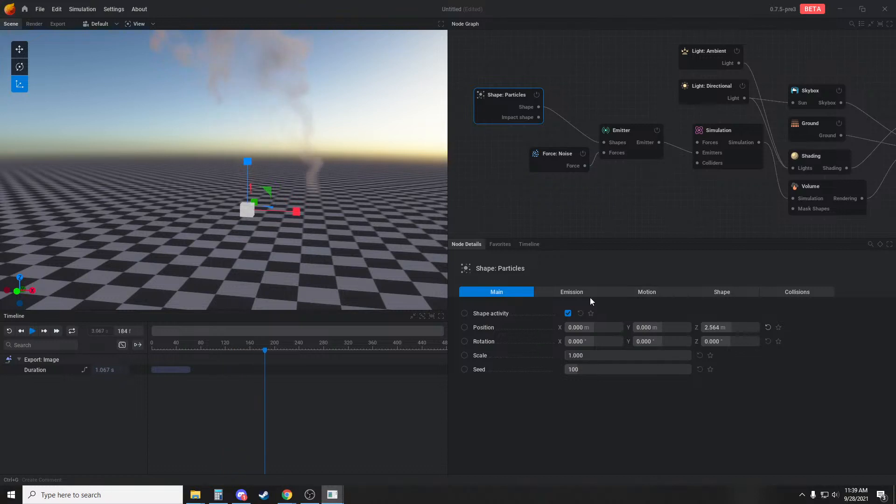
Review the Particles shape's emission, motion, shape, collision and main settings to find which ones control the particles' behaviour
click(589, 293)
click(645, 293)
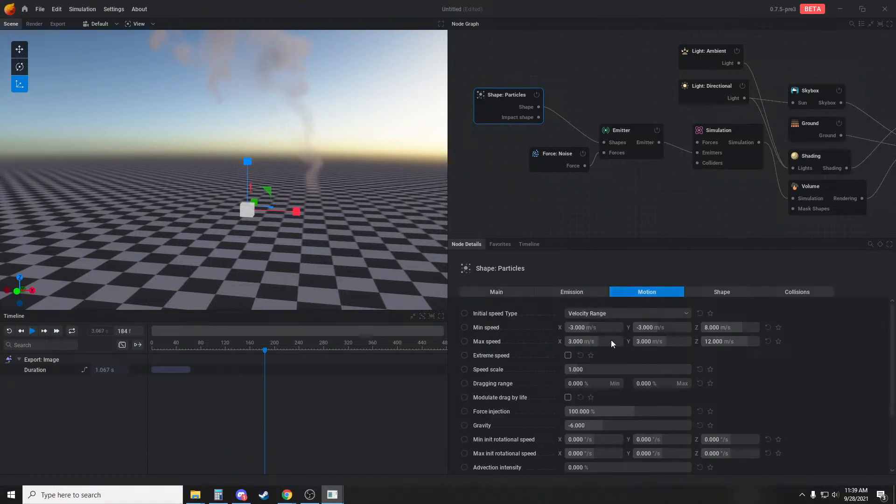
scroll(547, 351, down, 3)
scroll(551, 357, down, 2)
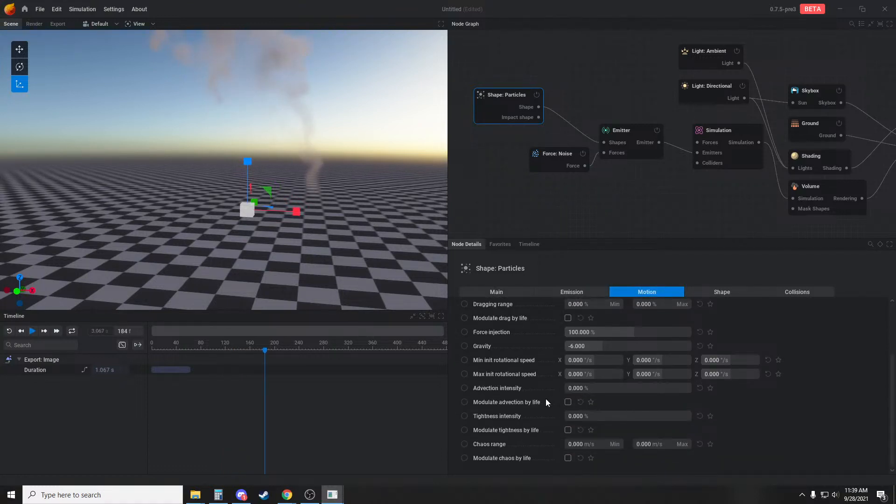
scroll(556, 431, up, 5)
click(708, 291)
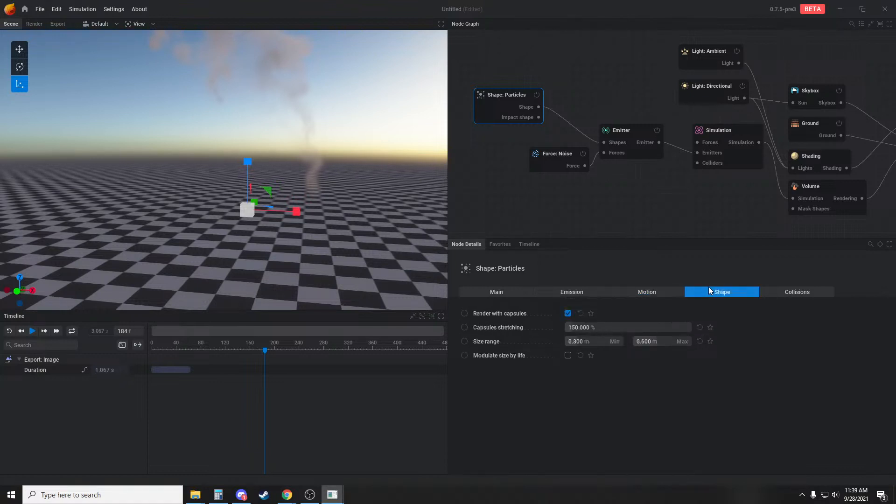
click(792, 295)
click(721, 297)
click(660, 298)
click(550, 293)
click(502, 290)
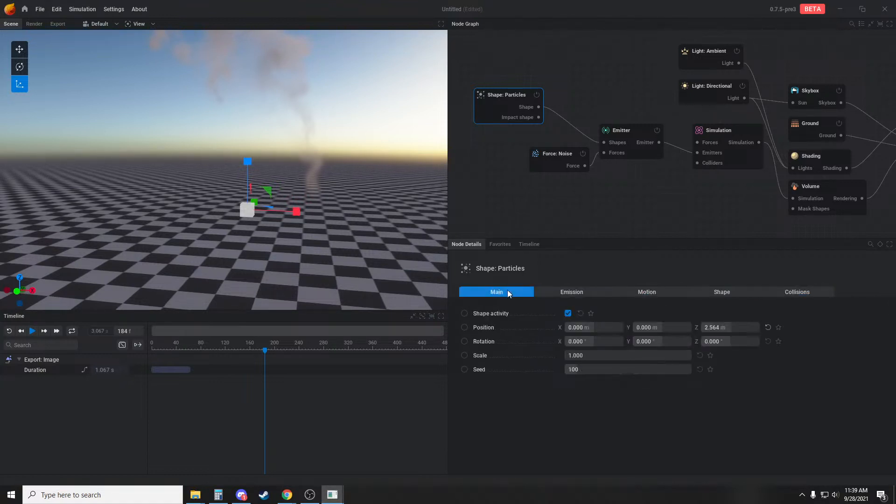
click(549, 292)
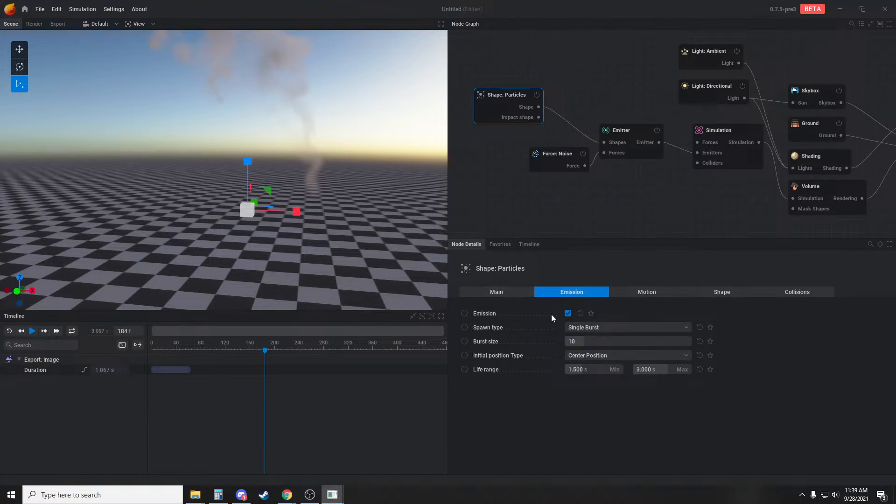
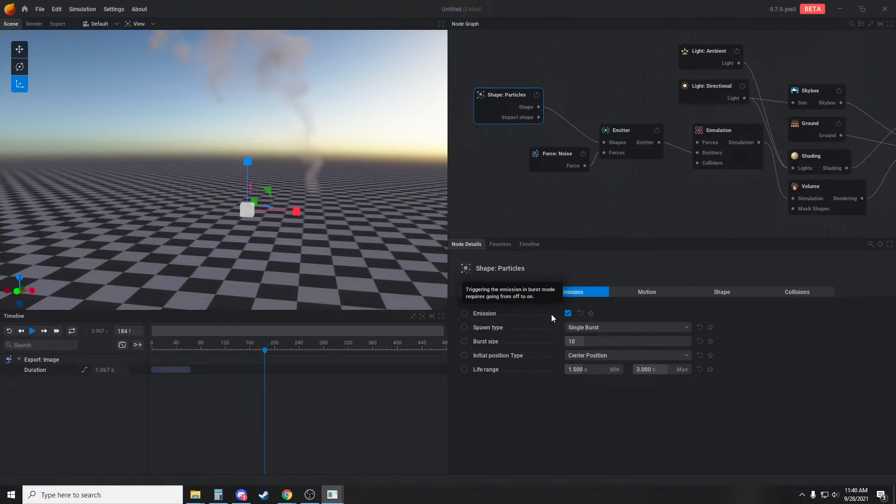
Lower the Particles shape to ground level, to a Z position of about 0.029 m, and replay the particle burst from several angles
click(506, 231)
click(490, 106)
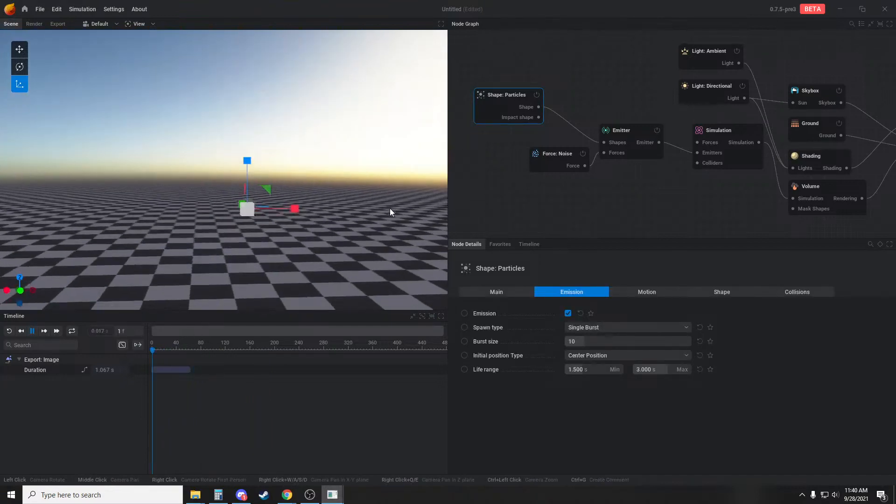
drag(390, 209, 392, 254)
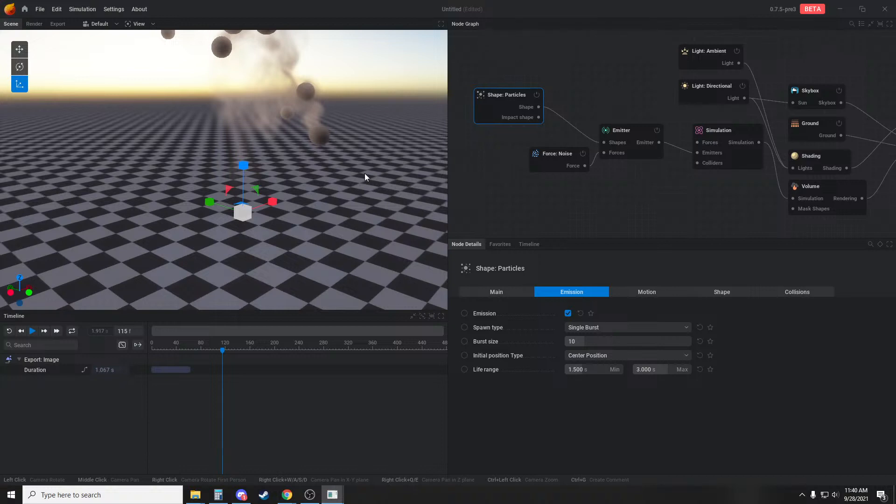
drag(365, 173, 297, 184)
key(r)
key(space)
key(e)
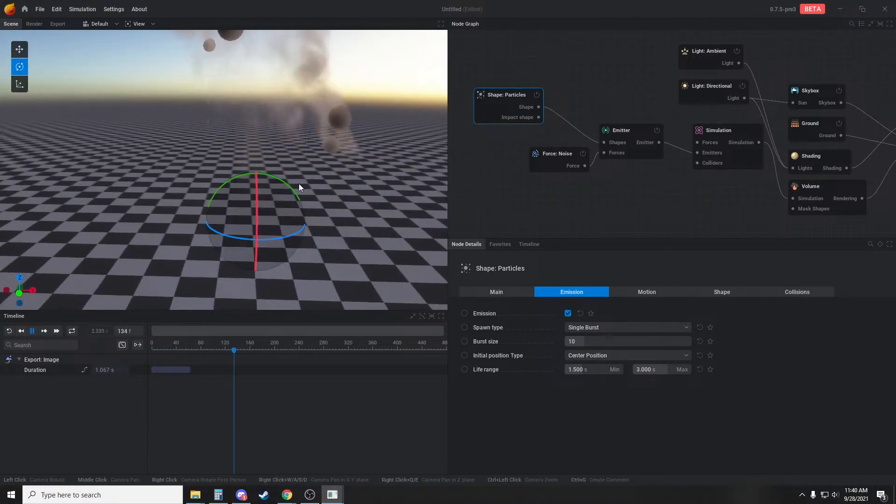
key(w)
drag(256, 230, 268, 200)
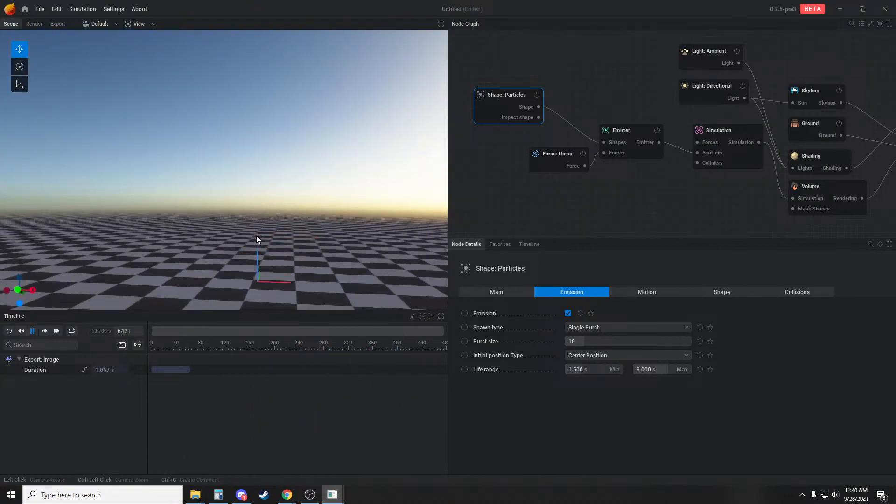
key(space)
drag(295, 248, 259, 256)
key(space)
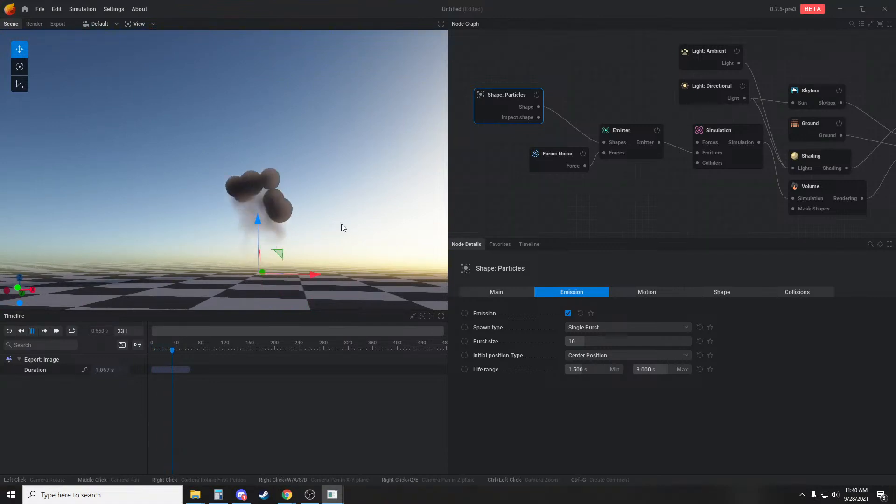
drag(340, 223, 346, 241)
Set the Particles shape's capsule stretching to 1000% and compare the simulation with capsule rendering off and on, leaving it on
drag(503, 209, 555, 203)
click(553, 108)
click(496, 292)
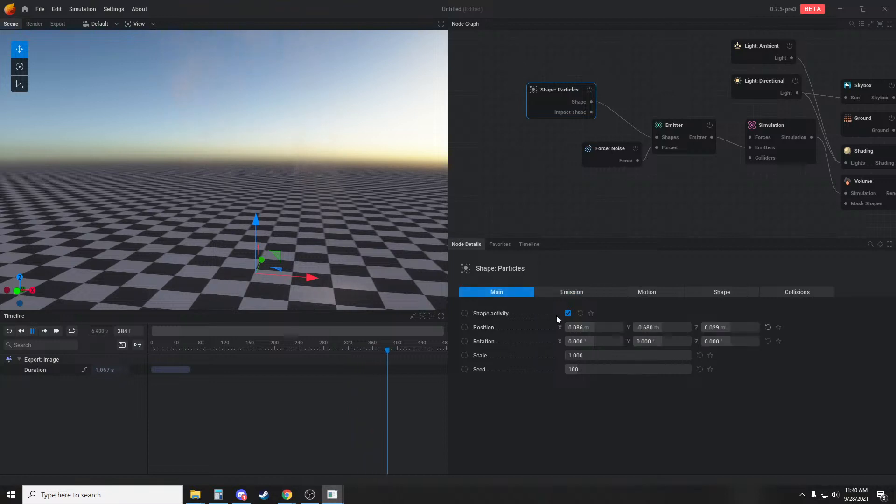
click(598, 291)
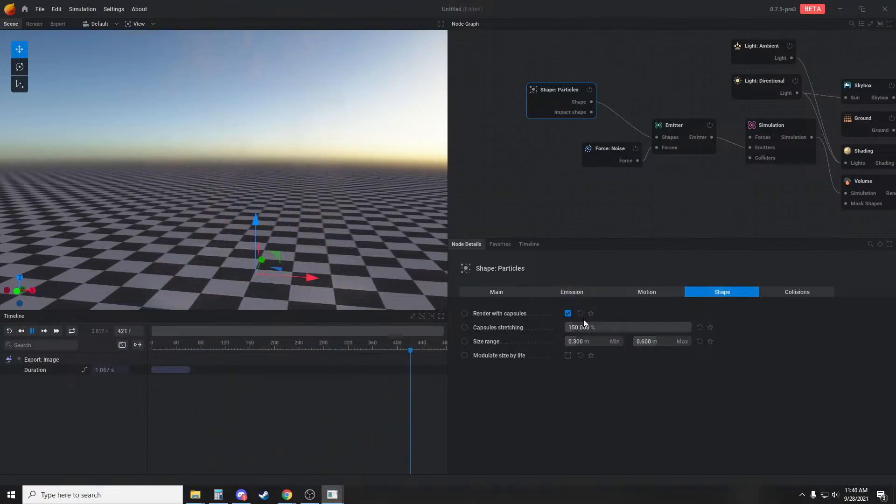
drag(599, 327, 668, 327)
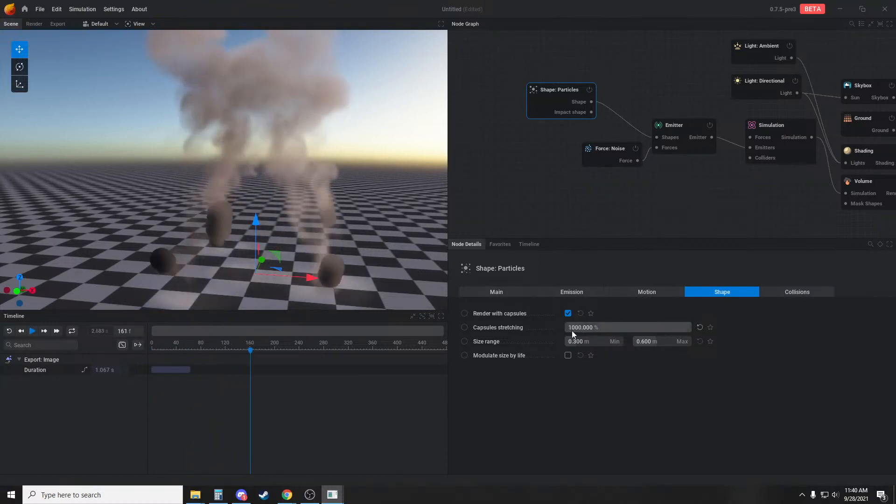
click(568, 314)
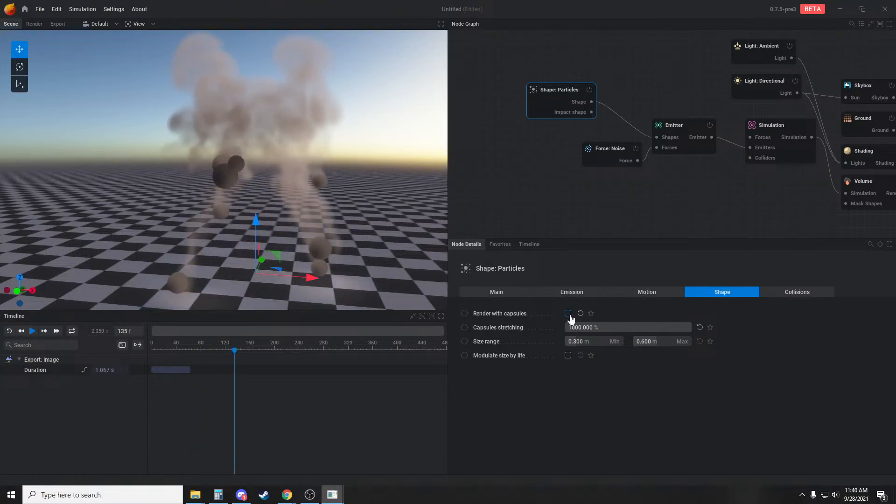
click(568, 313)
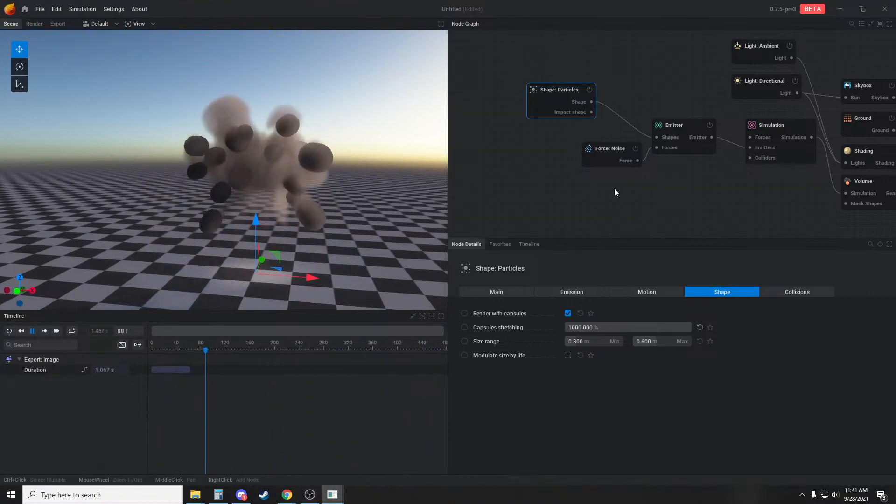
Change the Particles shape's initial speed type to Velocity Cone and replay the simulation
drag(532, 103, 542, 104)
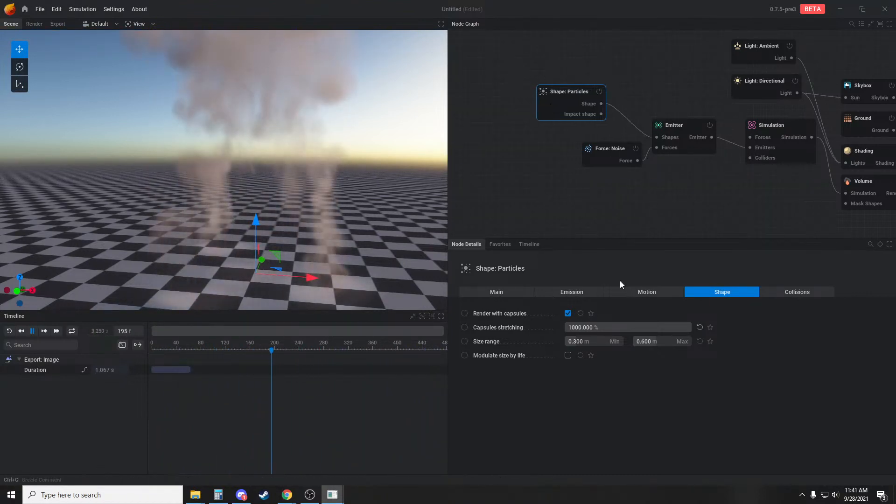
click(584, 292)
click(653, 294)
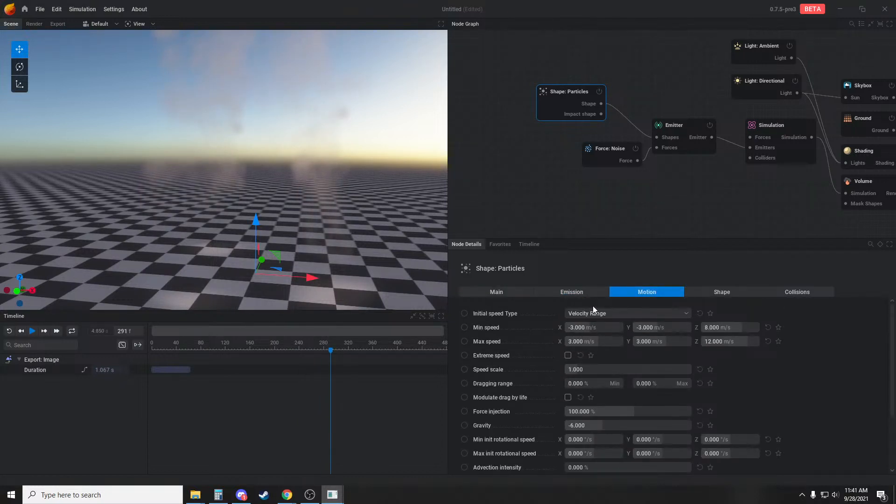
click(594, 312)
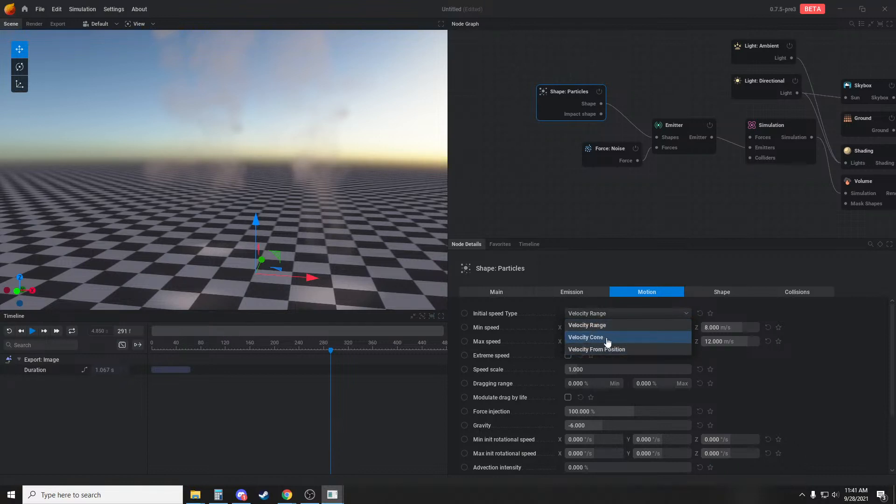
click(607, 339)
key(r)
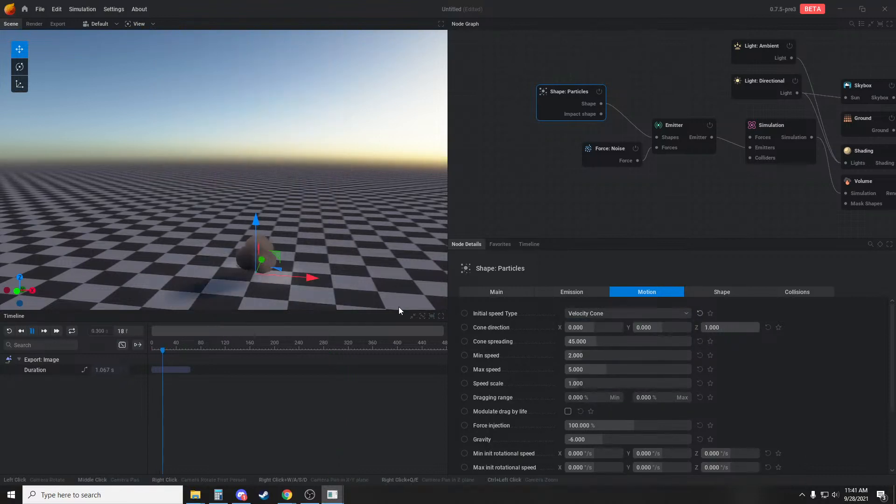
key(r)
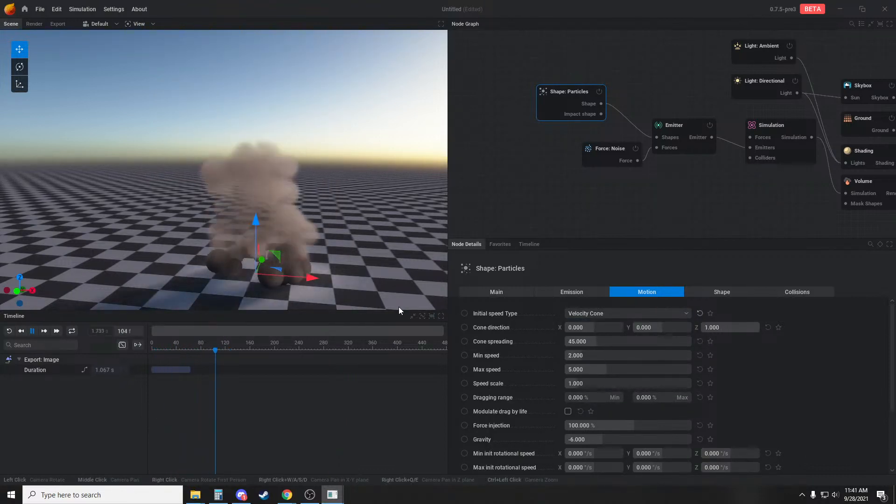
Set the particles' maximum speed to 75 and minimum speed to 35, and view the faster burst
click(607, 369)
text(75)
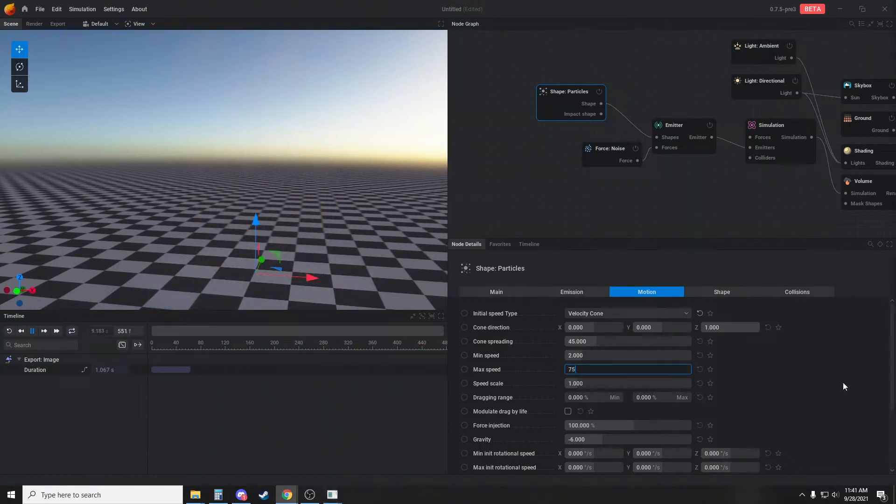
key(Return)
click(613, 356)
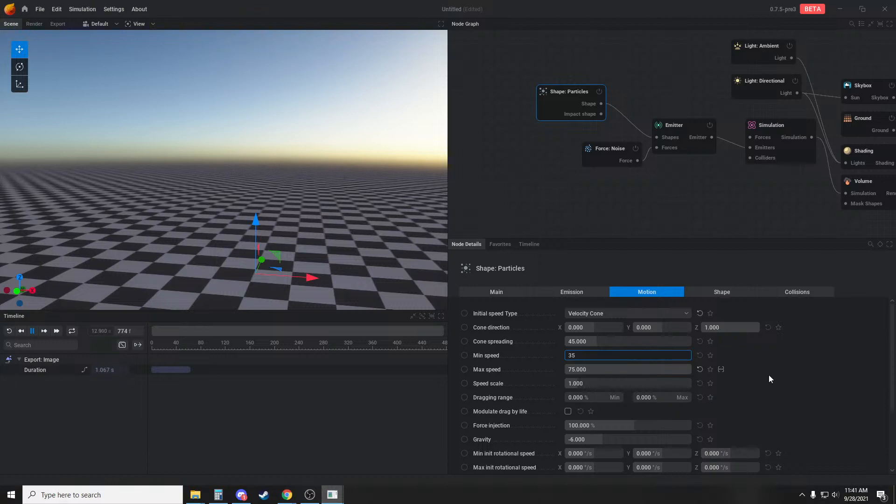
text(35)
key(Return)
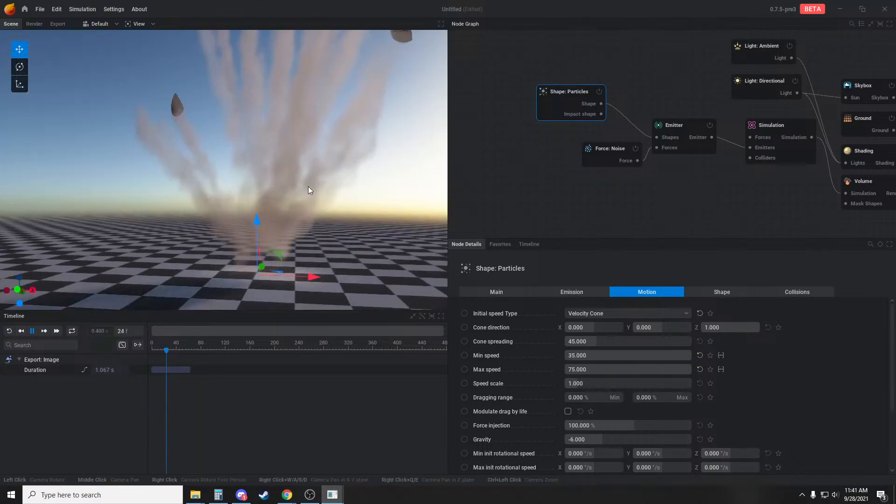
drag(285, 225, 369, 261)
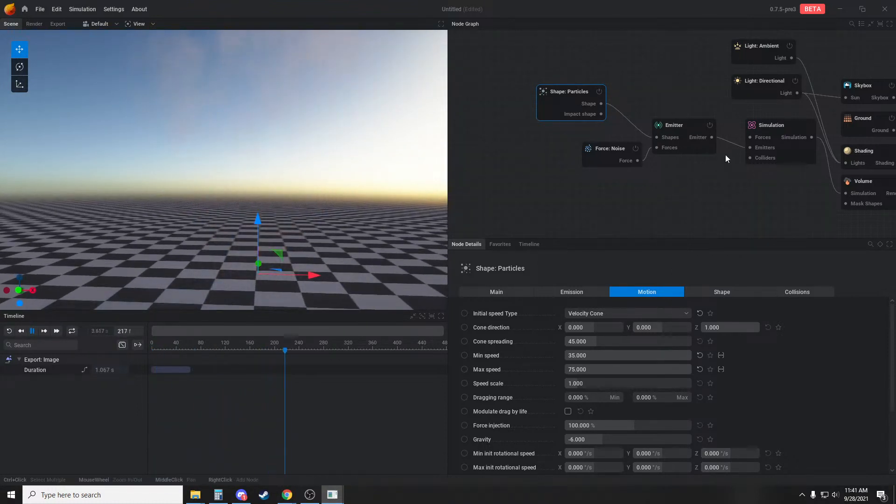
In the Simulation node's force settings, enable Blocking Z- ground and set the buoyancy to 0%
click(775, 144)
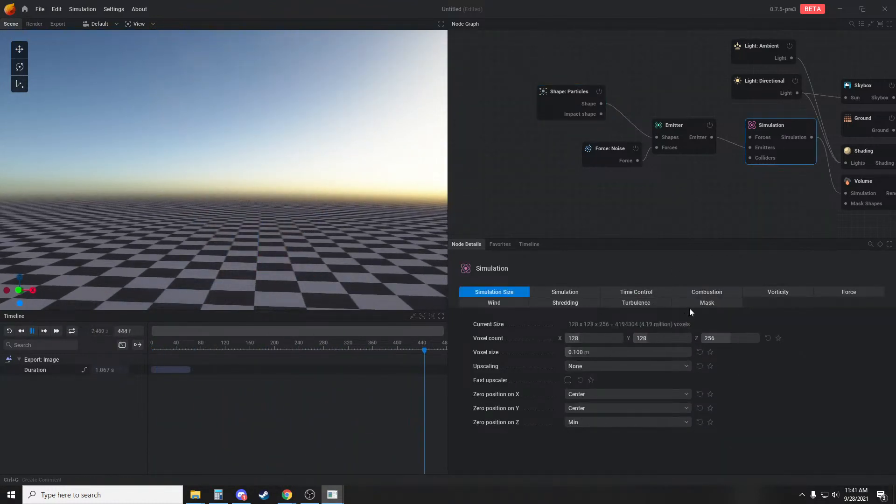
click(826, 293)
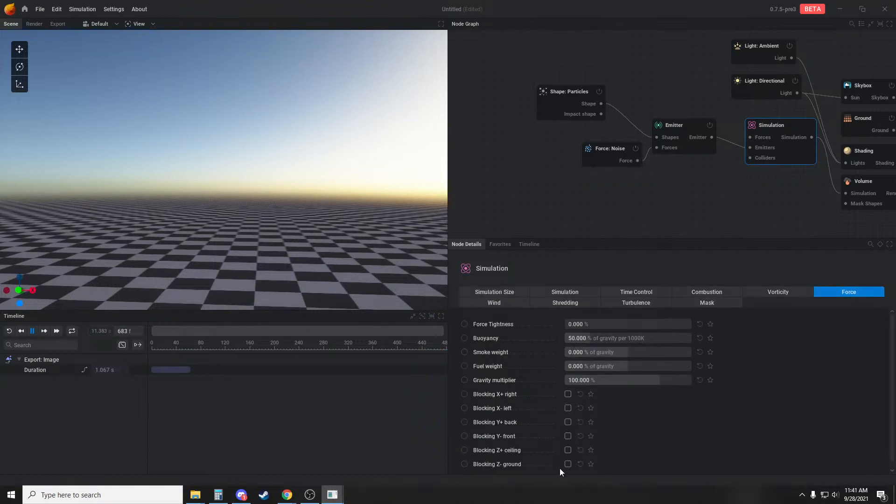
key(r)
key(r)
drag(323, 262, 319, 278)
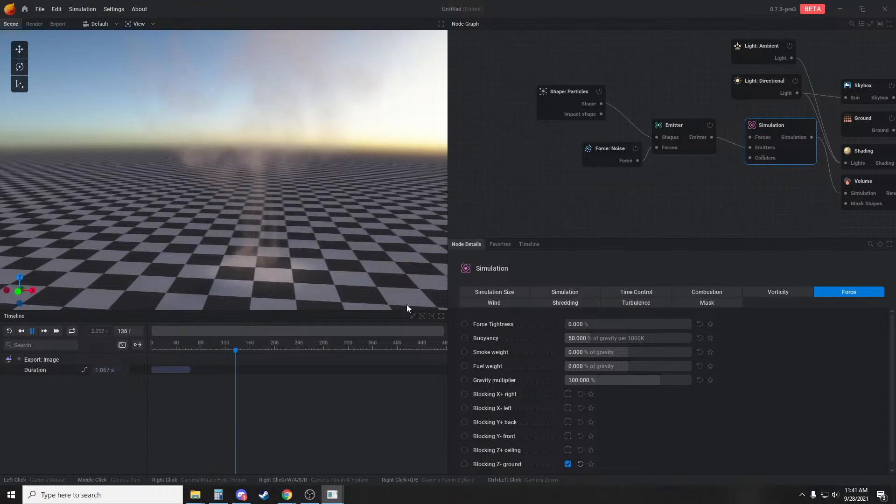
double_click(603, 338)
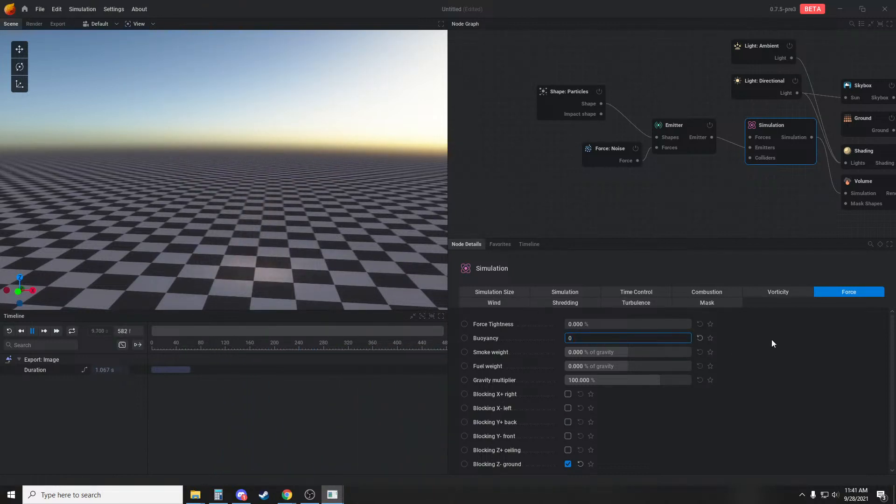
text(0)
key(Return)
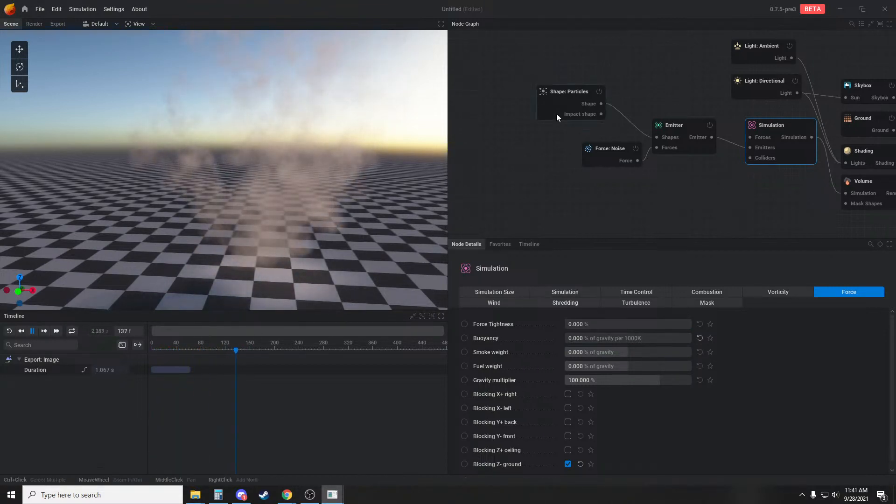
Enable Modulate size by life for the Particles shape, try Cubic interpolation and return it to Linear
click(556, 115)
click(722, 293)
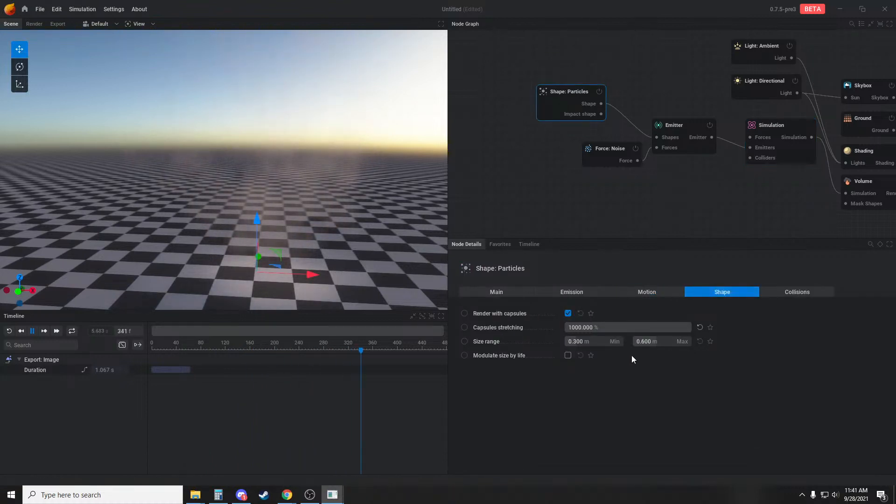
click(568, 356)
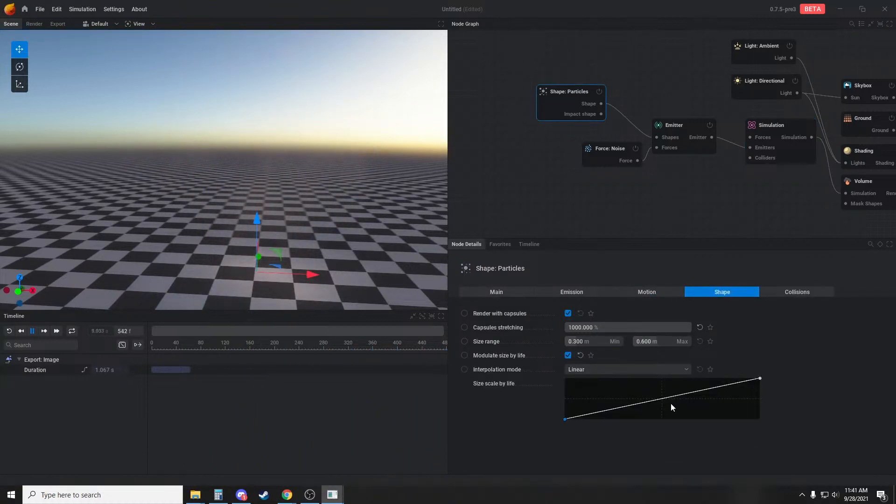
click(602, 369)
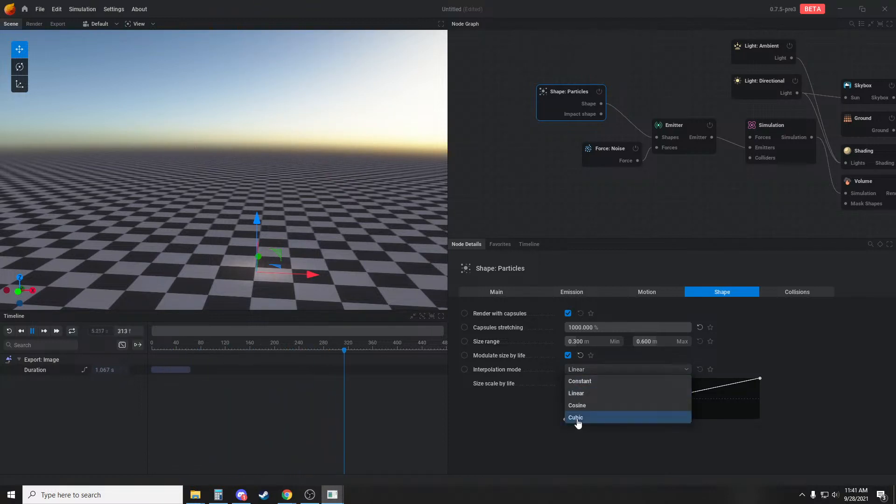
click(577, 418)
click(586, 371)
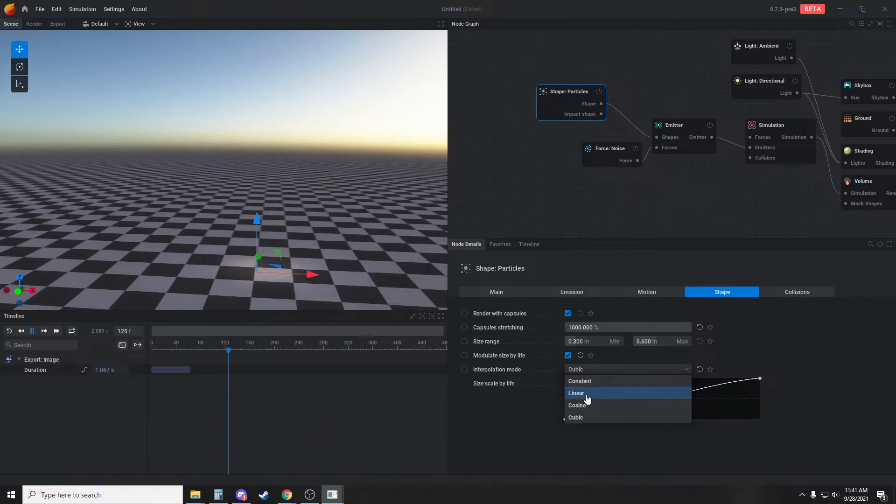
click(584, 393)
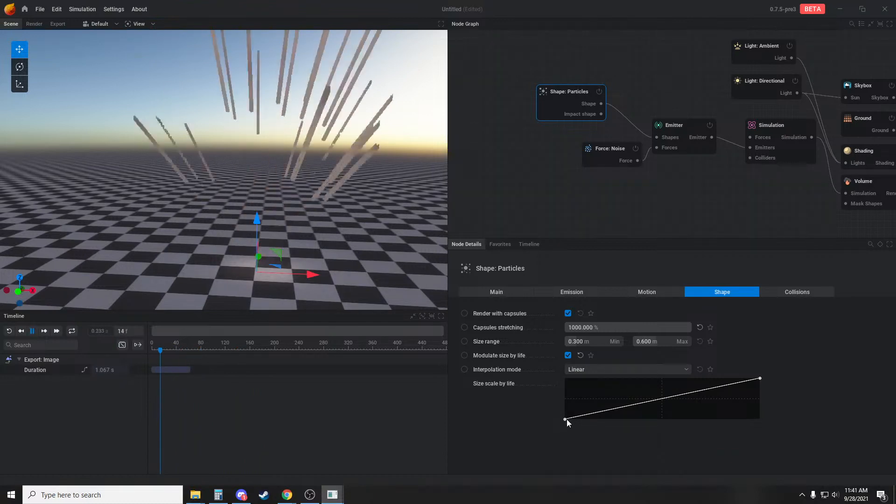
Reshape the size-by-life curve to start at half height, rise, dip and rise again early, and fall to zero at the end
drag(567, 418, 561, 352)
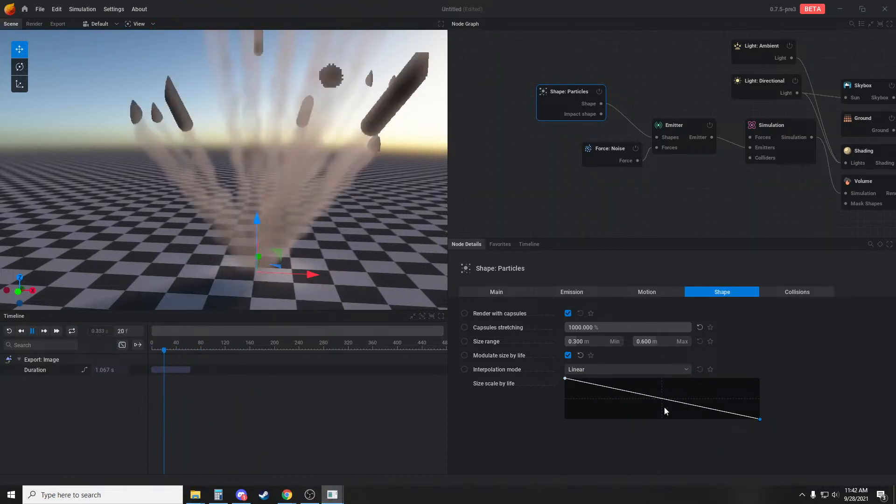
drag(570, 380, 561, 399)
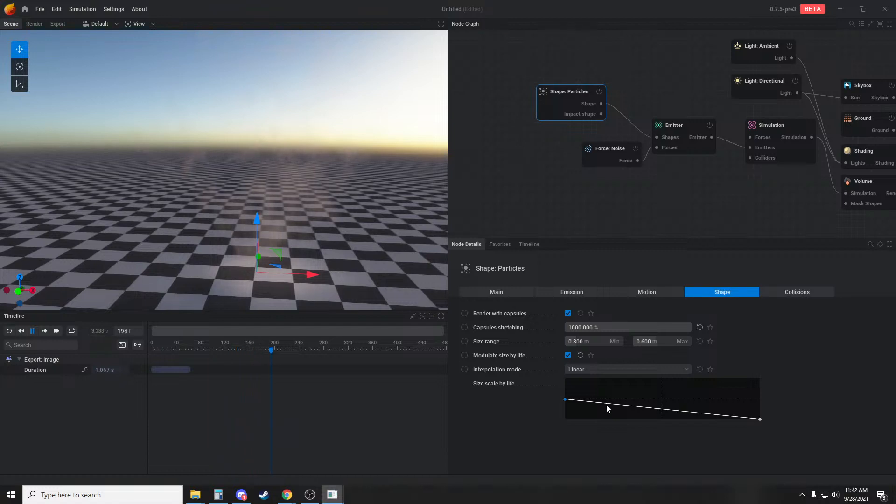
click(619, 392)
drag(650, 399, 627, 409)
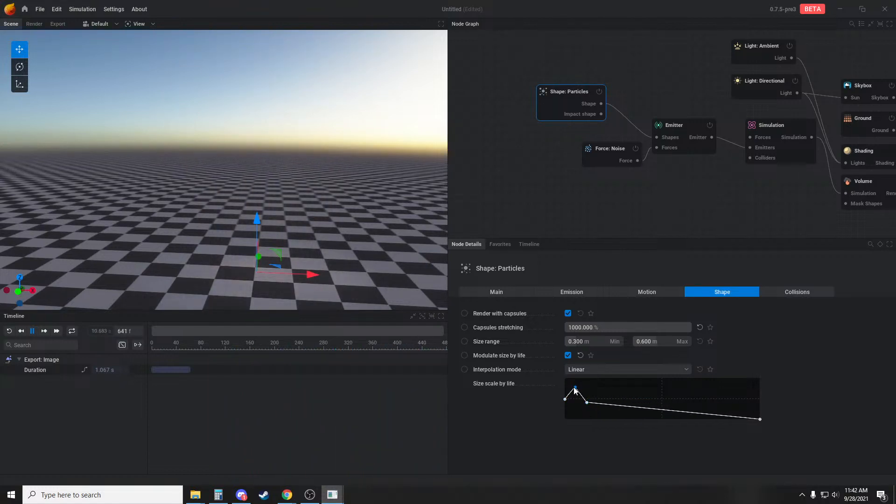
mouse_move(575, 397)
mouse_down()
mouse_move(575, 409)
mouse_move(583, 386)
mouse_up()
Replay the simulation and advance it frame by frame to examine how the size curve affects the particle trails
key(r)
key(r)
key(space)
key(r)
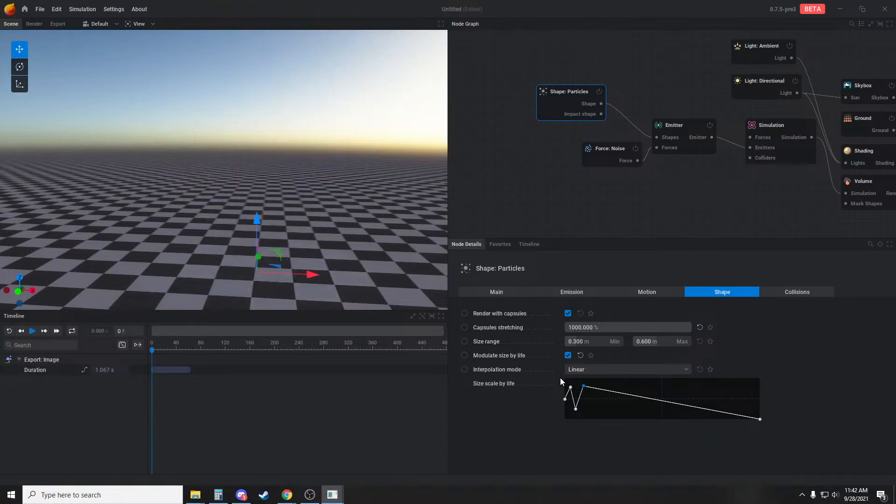
key(Right)
key(Right)
key(Right)
key(Right)
key(Right)
key(Right)
key(Right)
key(Right)
key(Right)
key(Right)
key(Right)
key(Right)
key(Right)
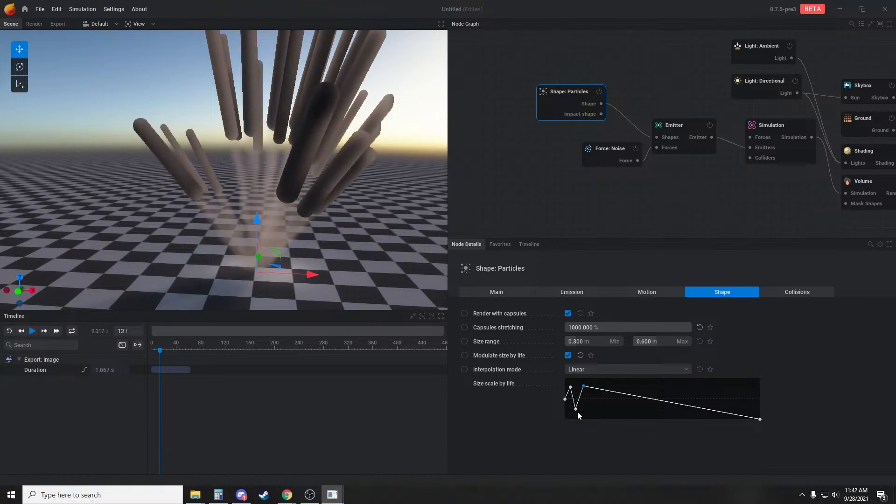
key(space)
key(r)
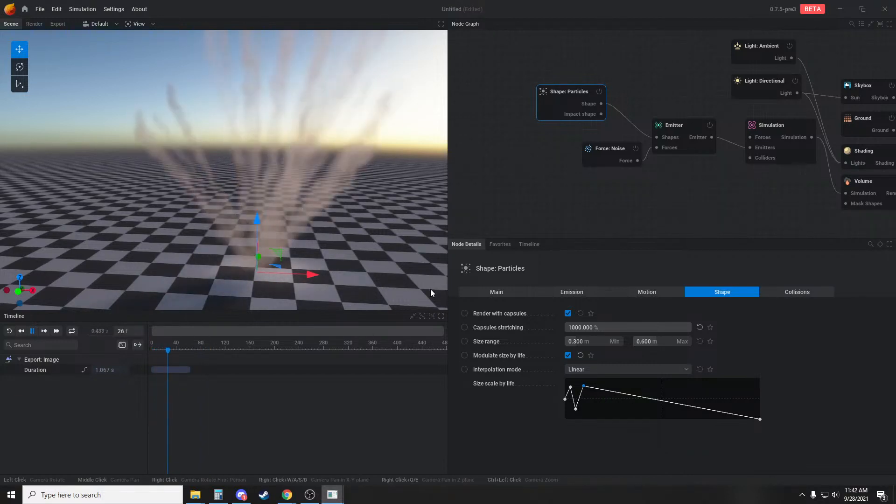
Compress the early peaks of the size-by-life curve toward the start, set the particles' maximum life to 0.3 s and replay the burst
mouse_move(571, 387)
mouse_down()
mouse_move(573, 414)
mouse_move(579, 383)
mouse_up()
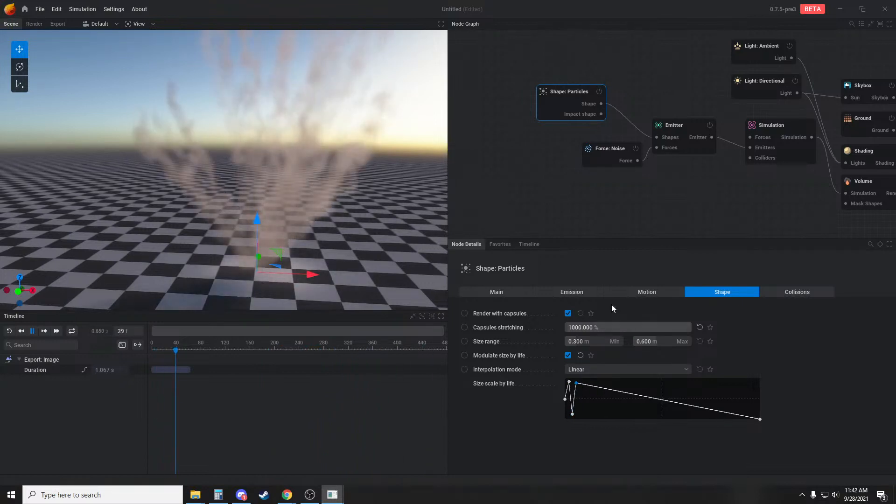
key(space)
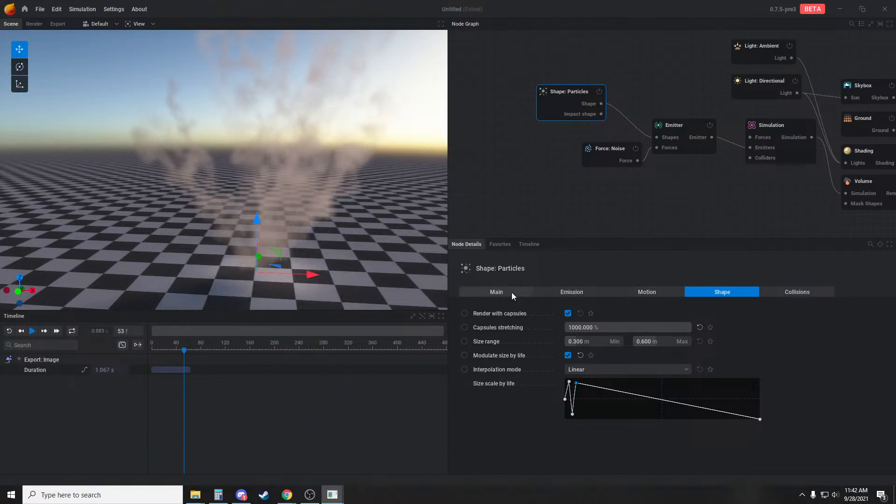
click(560, 293)
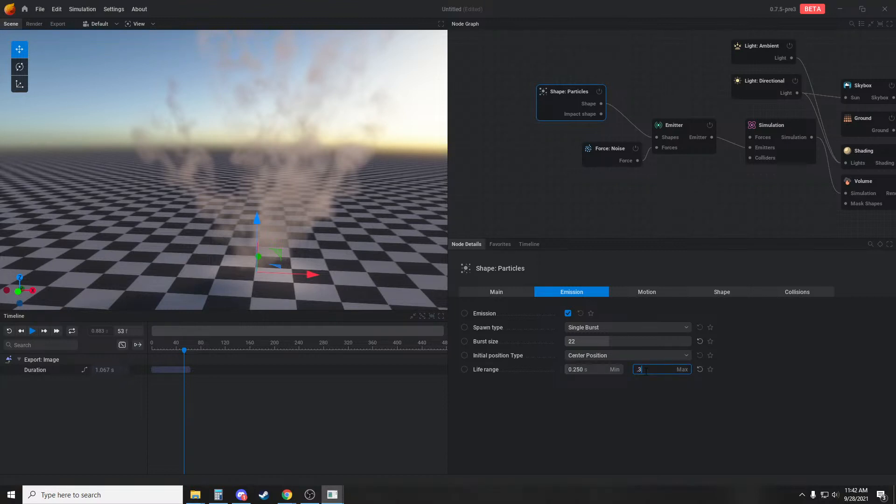
key(r)
key(space)
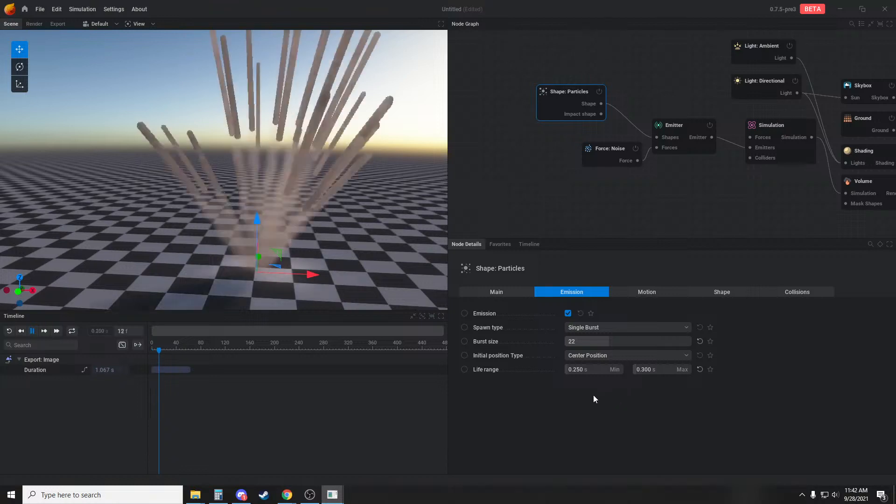
drag(363, 307, 346, 218)
middle_drag(346, 217, 344, 252)
key(r)
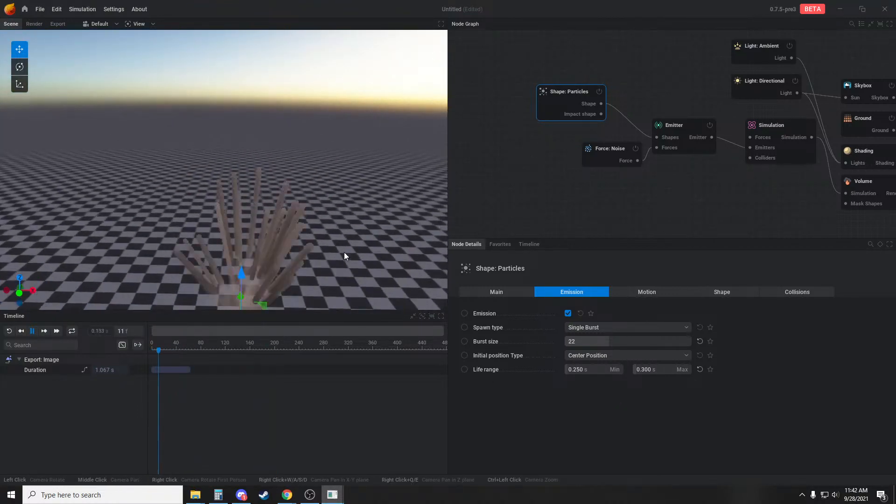
key(space)
Disable the Skybox and Ground nodes so the smoke renders against black
middle_drag(802, 187, 642, 183)
click(731, 81)
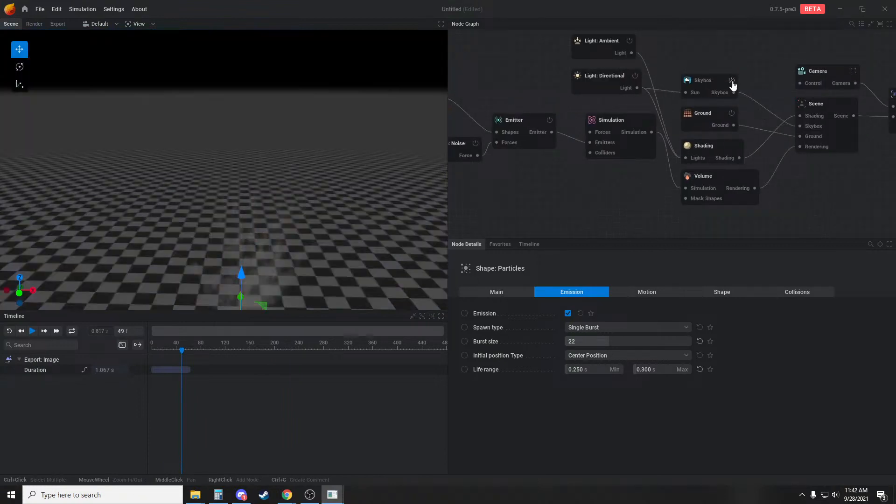
click(732, 113)
Replay the smoke burst several times from different camera angles to examine its shape without the background
drag(359, 254, 360, 219)
key(r)
key(space)
middle_drag(374, 203, 372, 246)
key(r)
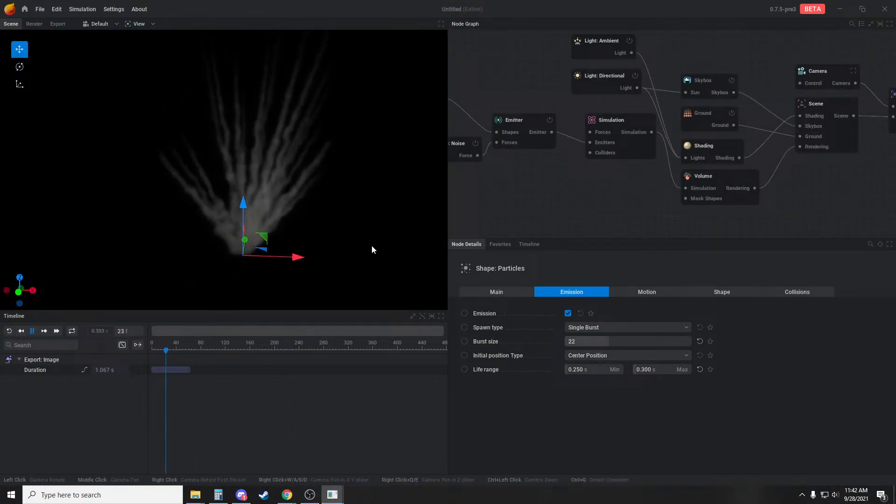
drag(372, 245, 398, 245)
key(r)
key(r)
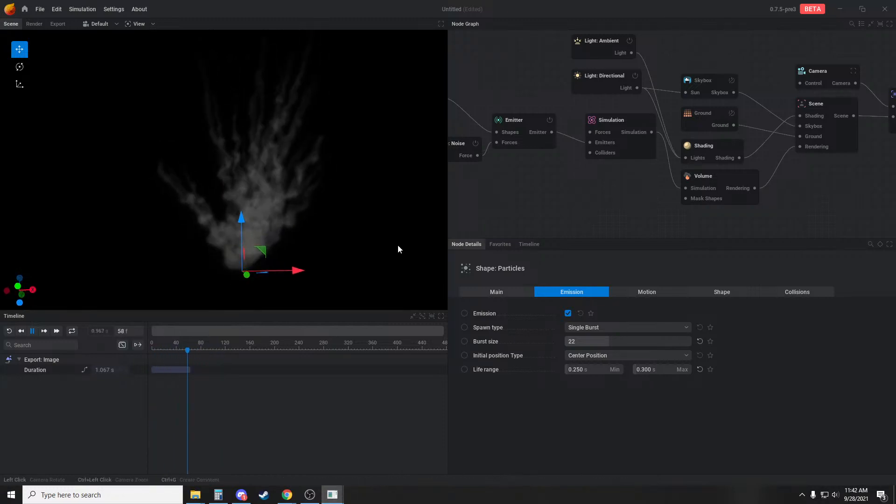
Raise the Emitter's smoke rate to 225 %/s and replay the burst
middle_drag(548, 191, 668, 189)
click(641, 135)
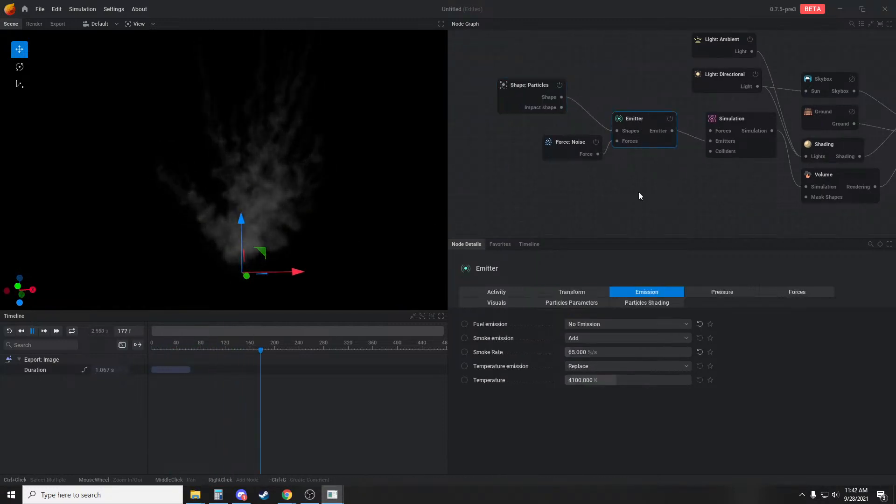
drag(583, 355, 658, 355)
key(r)
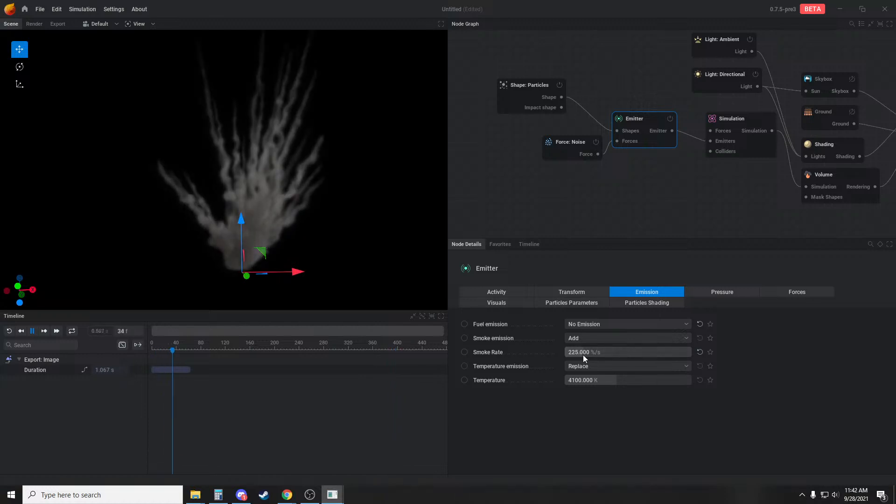
key(r)
Widen the cone spreading of the Particles shape's motion to 58.2
click(531, 91)
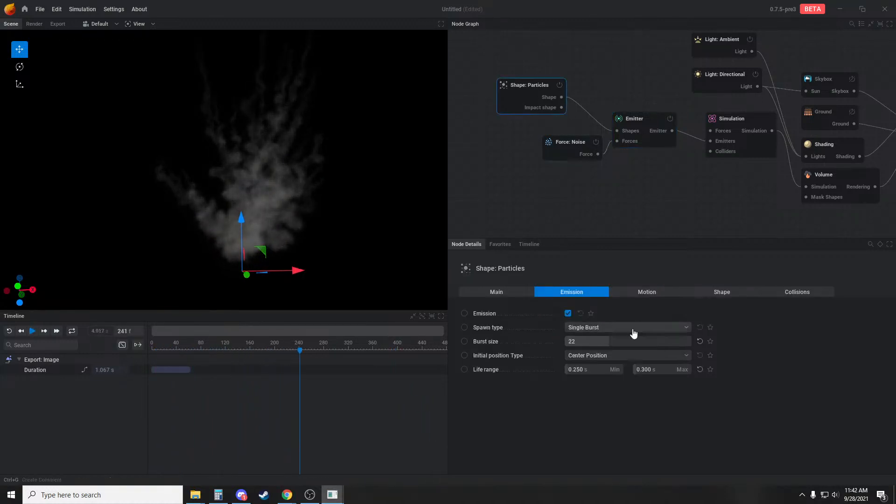
click(640, 292)
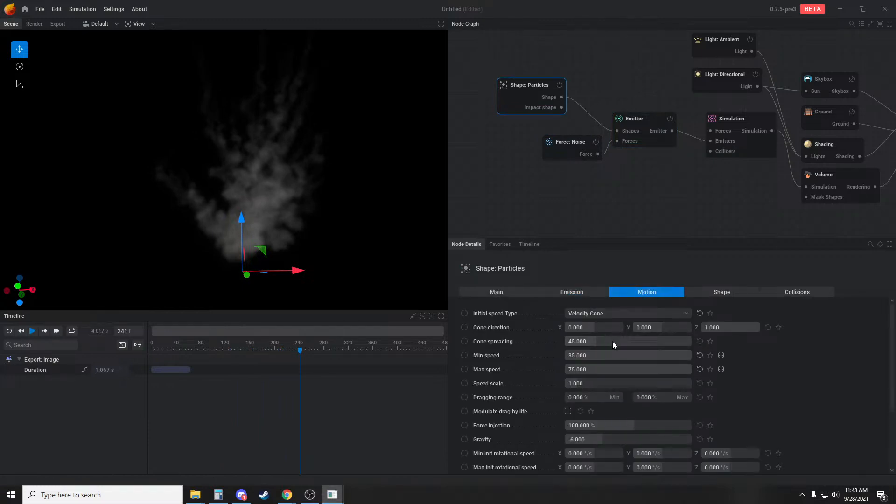
click(608, 340)
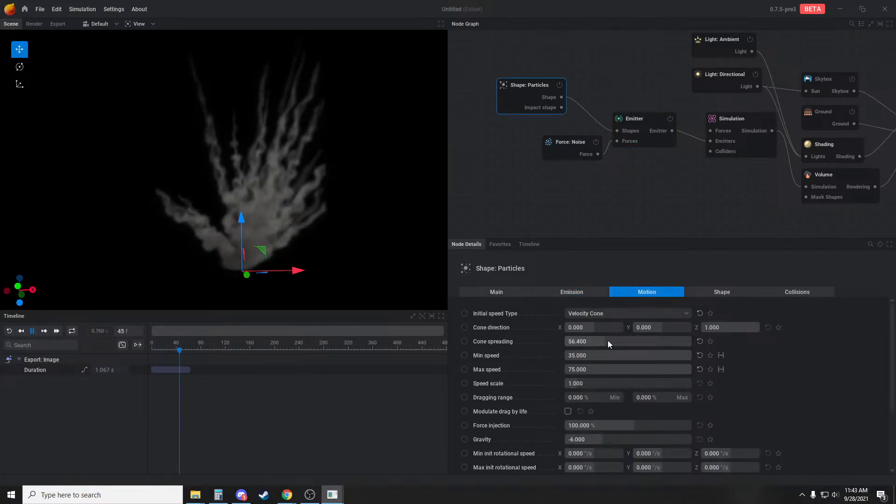
click(609, 339)
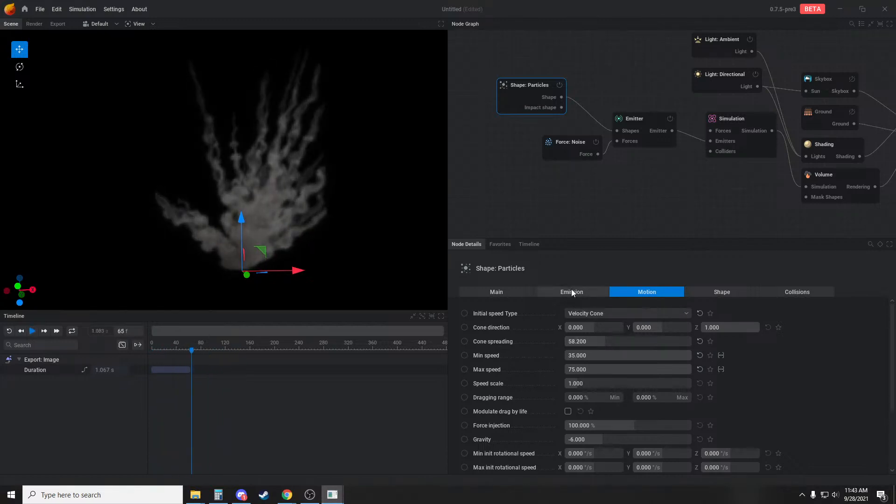
Set the Simulation node's voxel count to X 224, Y 217 and Z 198 and apply the new resolution
middle_drag(687, 178, 674, 180)
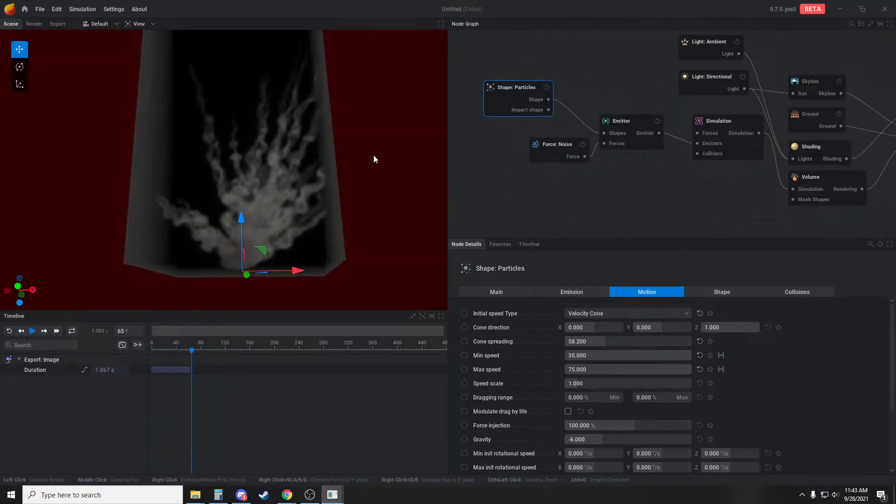
drag(373, 155, 383, 216)
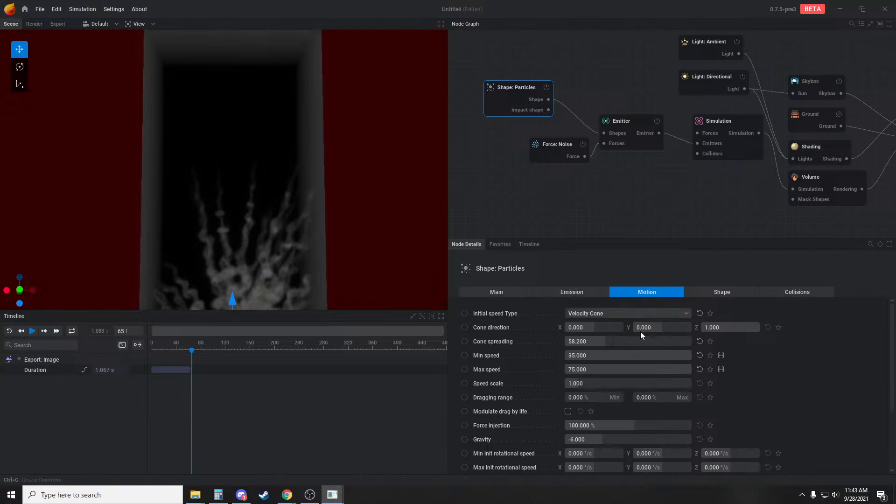
click(705, 122)
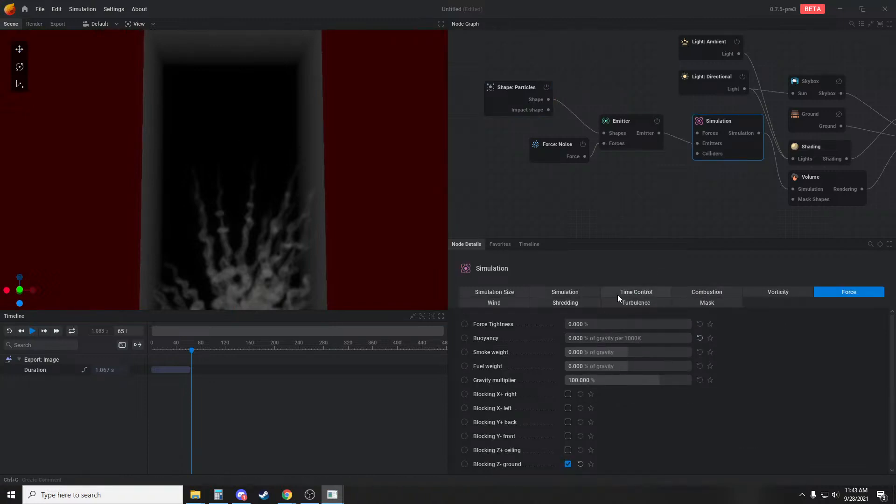
click(544, 292)
click(483, 292)
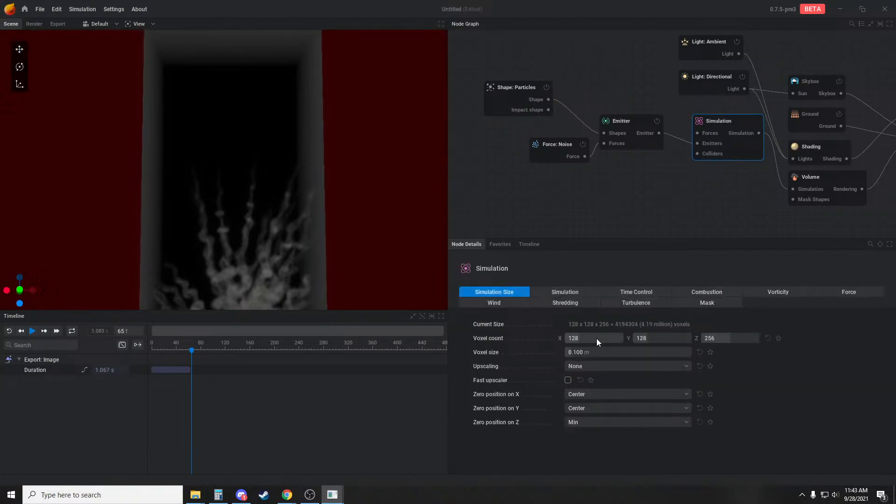
drag(597, 337, 607, 338)
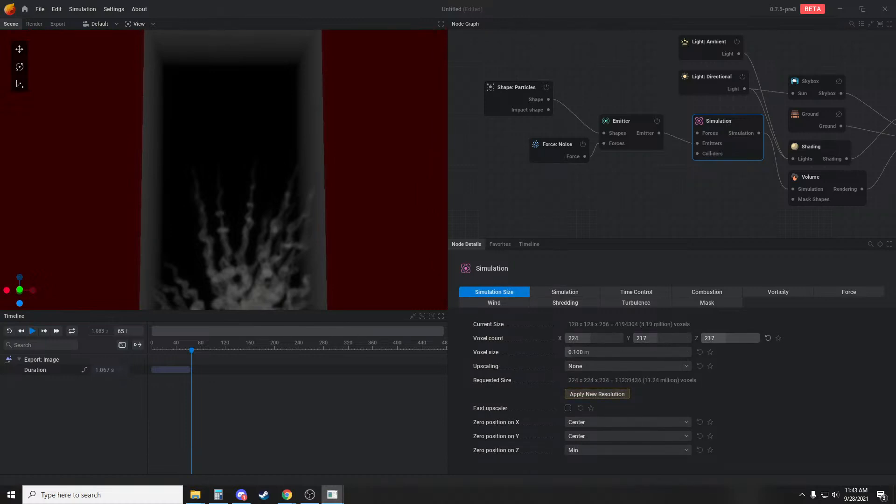
click(602, 395)
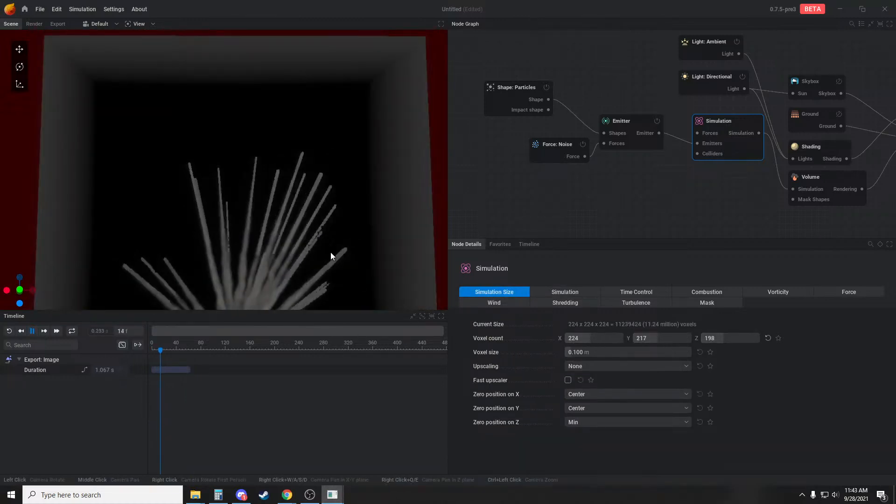
scroll(284, 258, up, 3)
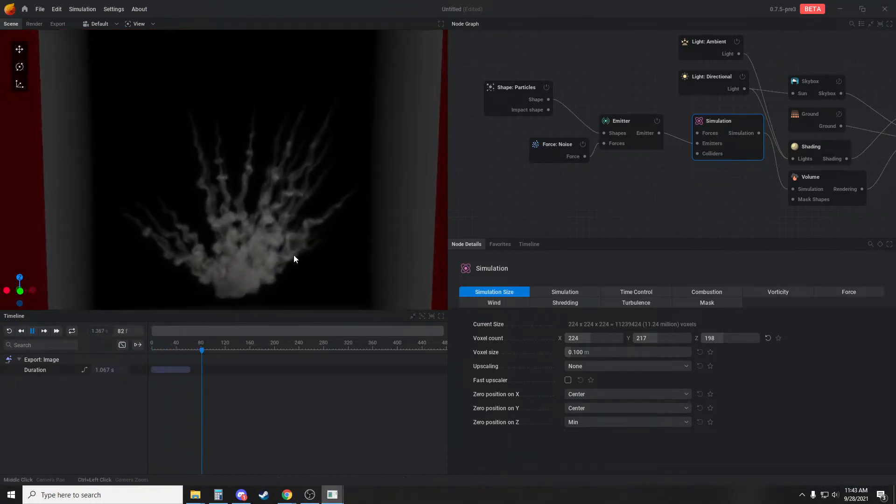
drag(293, 255, 290, 248)
Try gravity values of -15 and -50 in the Particles shape's motion settings, replaying the burst
click(497, 99)
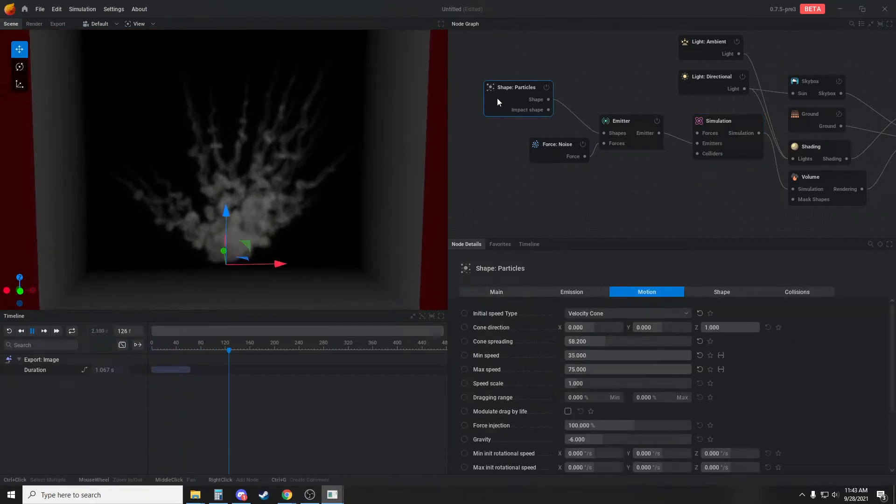
scroll(635, 394, down, 1)
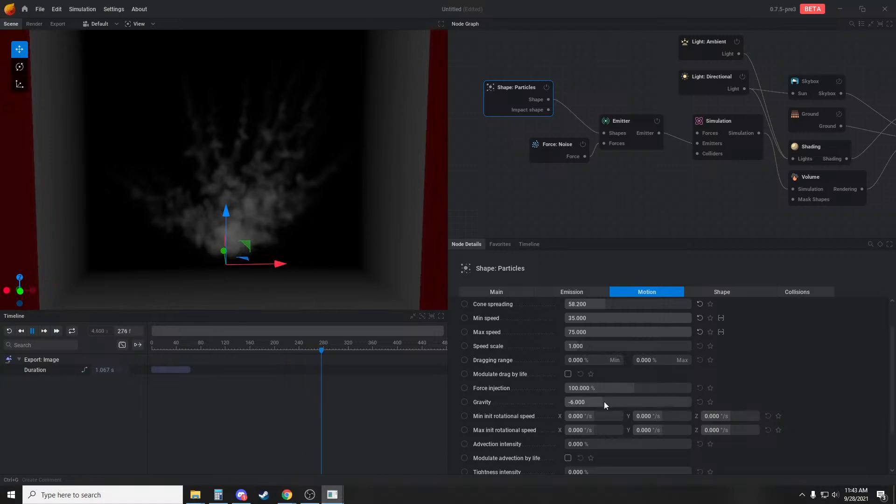
drag(620, 402, 577, 402)
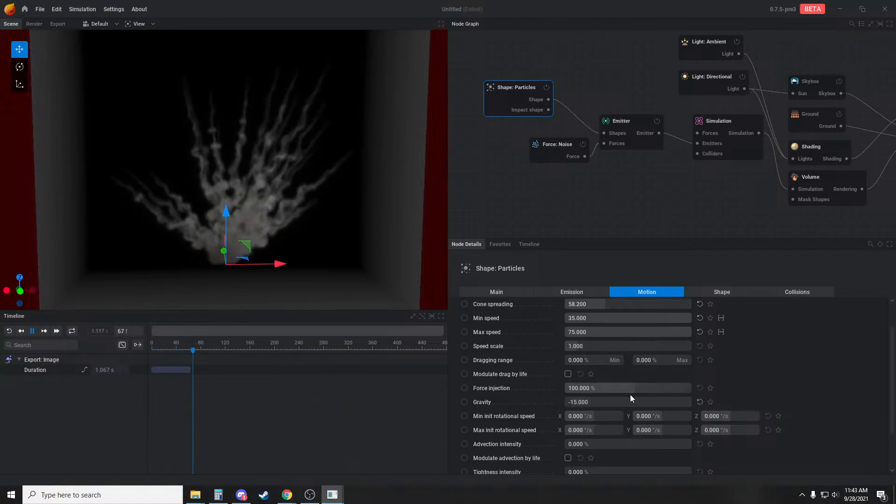
double_click(623, 404)
text(-)
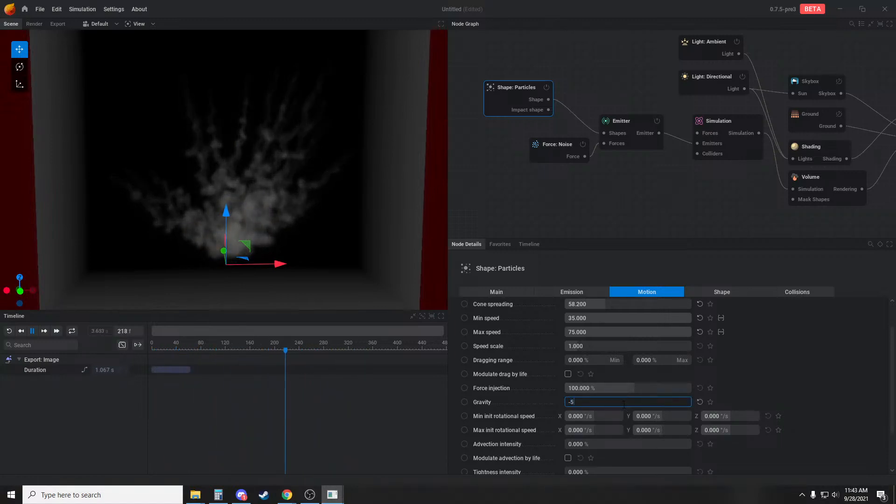
text(50)
key(Return)
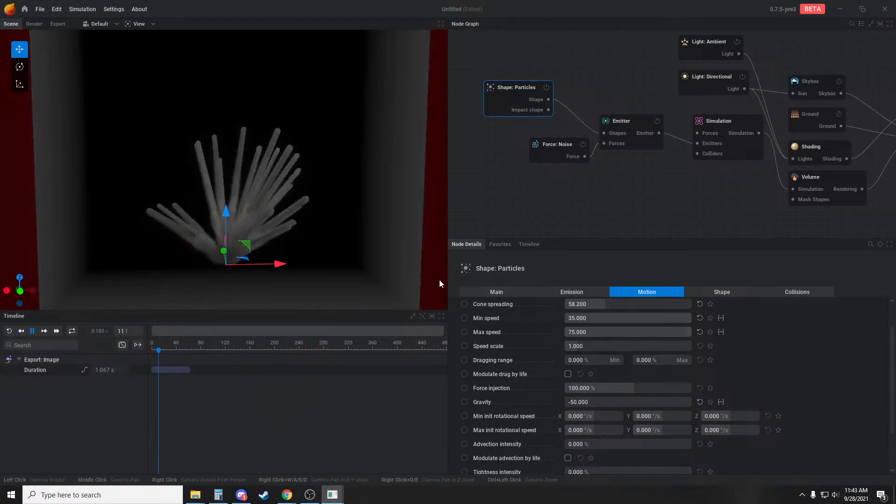
key(r)
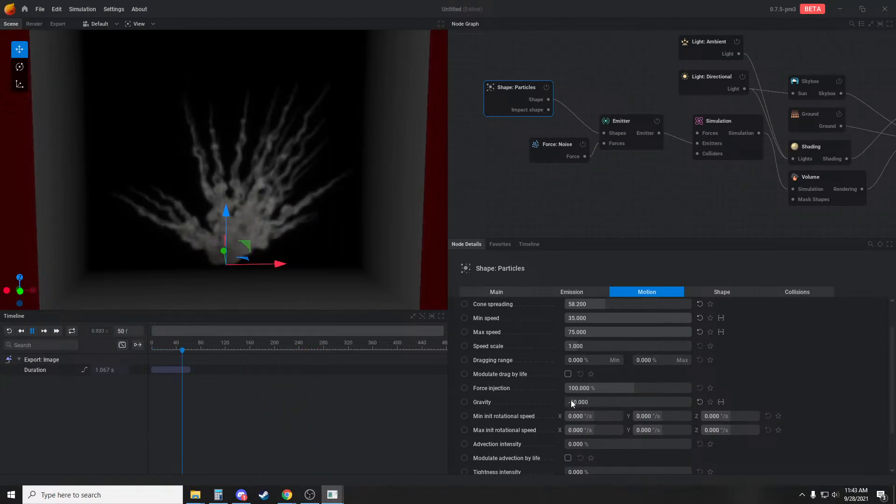
Try a gravity of -250 for the Particles shape and view how the trails bend
drag(577, 399, 579, 398)
double_click(585, 401)
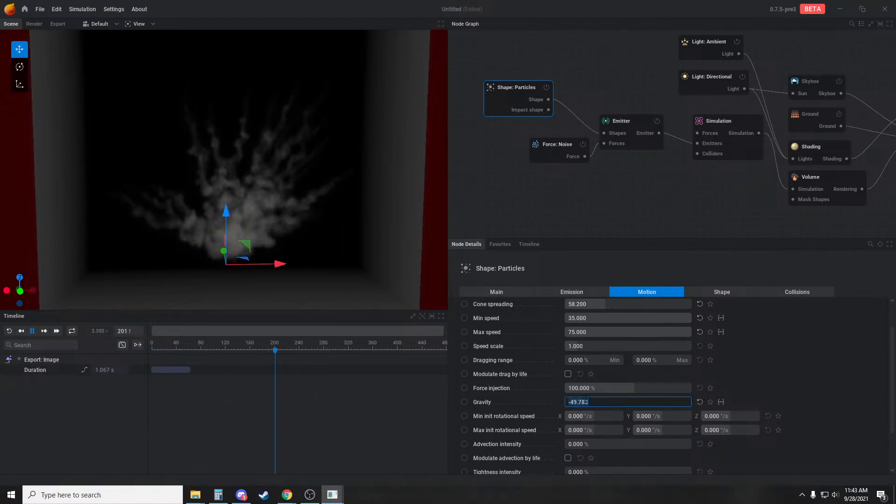
text(-250)
key(Return)
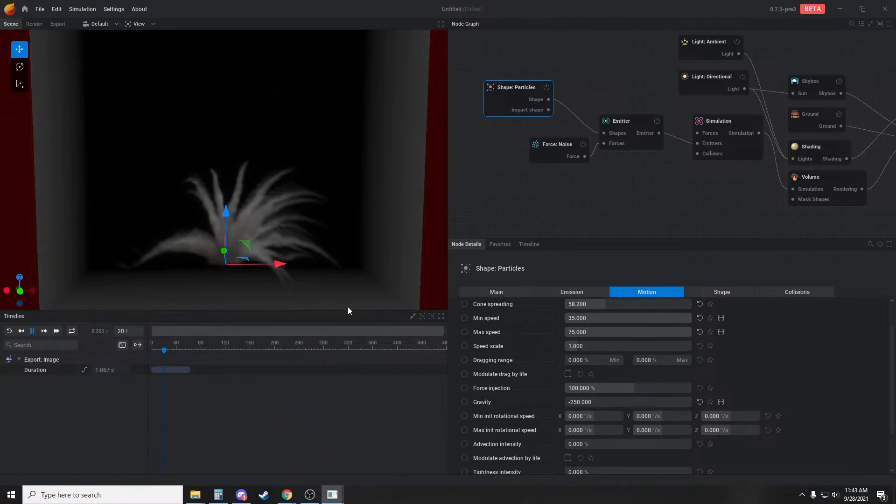
drag(311, 275, 308, 242)
Try a gravity of -150 for the Particles shape and replay the burst
double_click(611, 402)
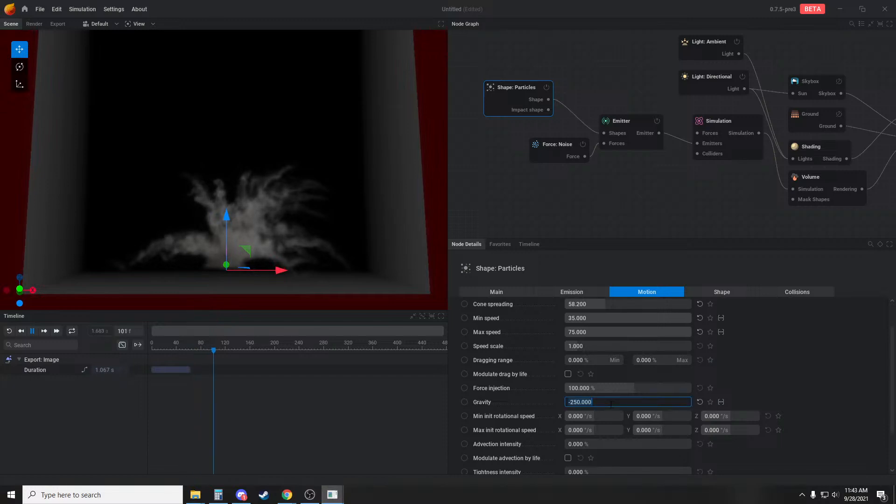
text(-150)
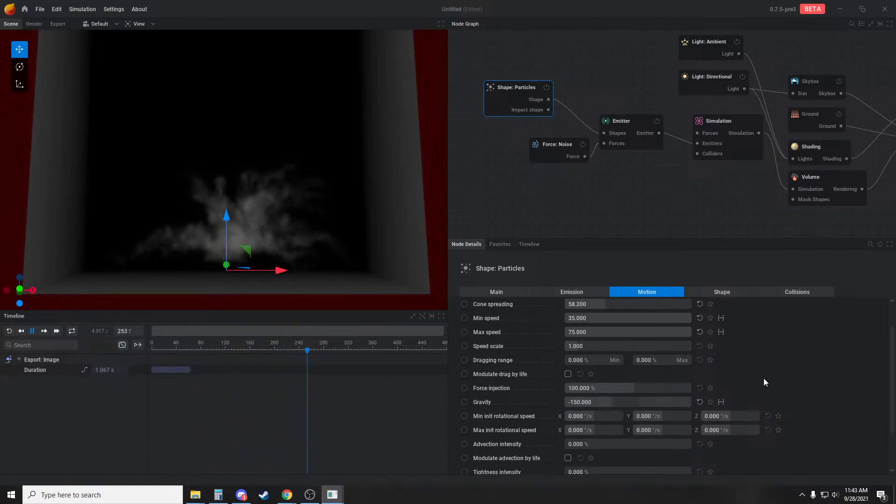
key(Return)
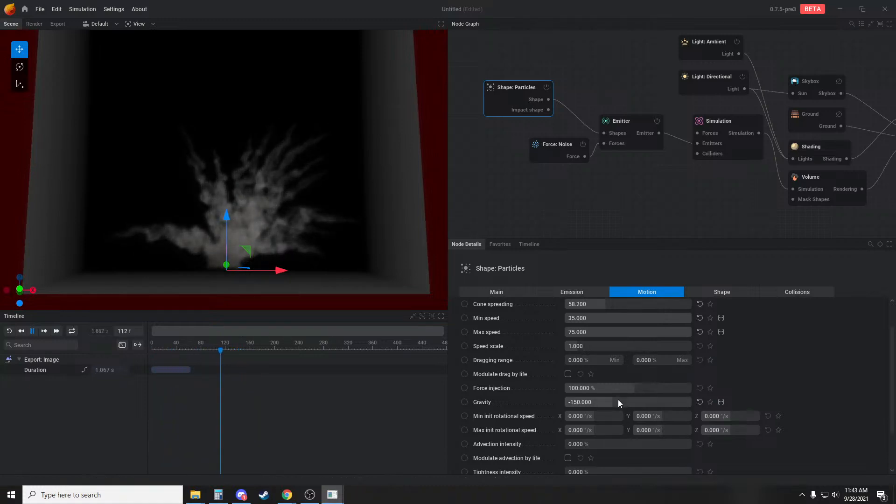
Weaken the Particles shape's gravity to -5.133 and replay the burst
mouse_move(617, 401)
mouse_down()
mouse_move(589, 401)
mouse_move(622, 402)
mouse_up()
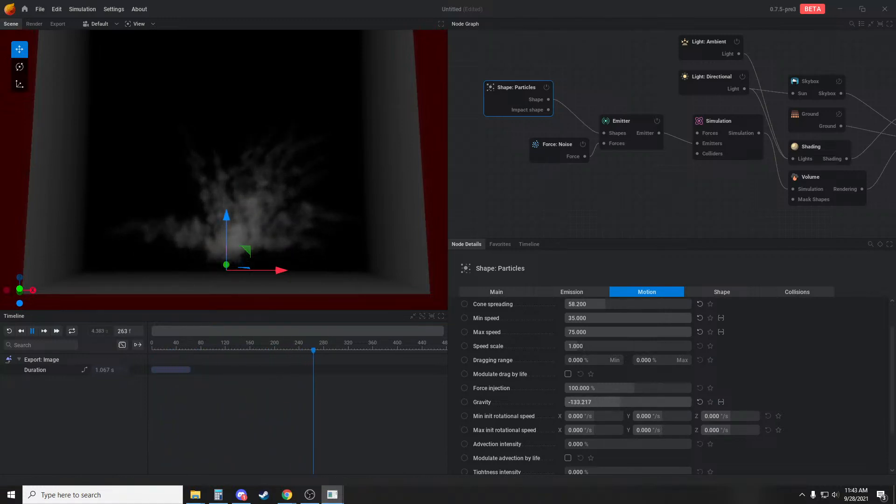
drag(668, 402, 683, 402)
key(r)
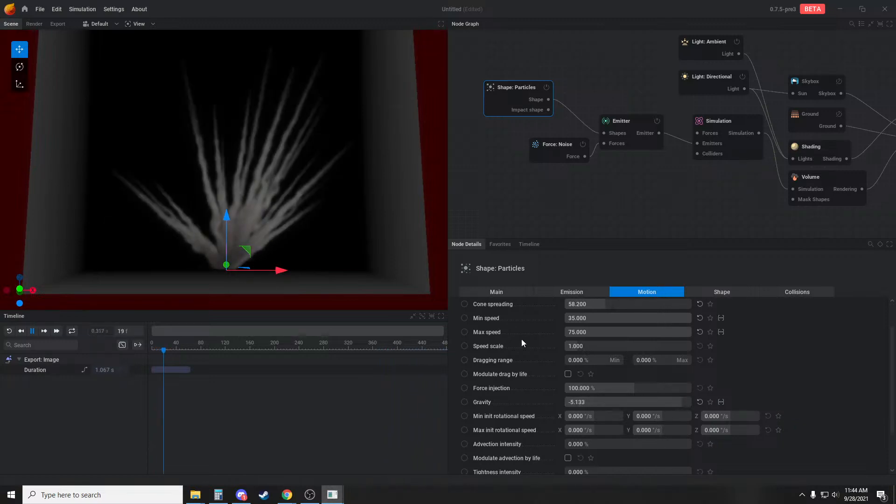
key(r)
drag(371, 220, 370, 233)
key(r)
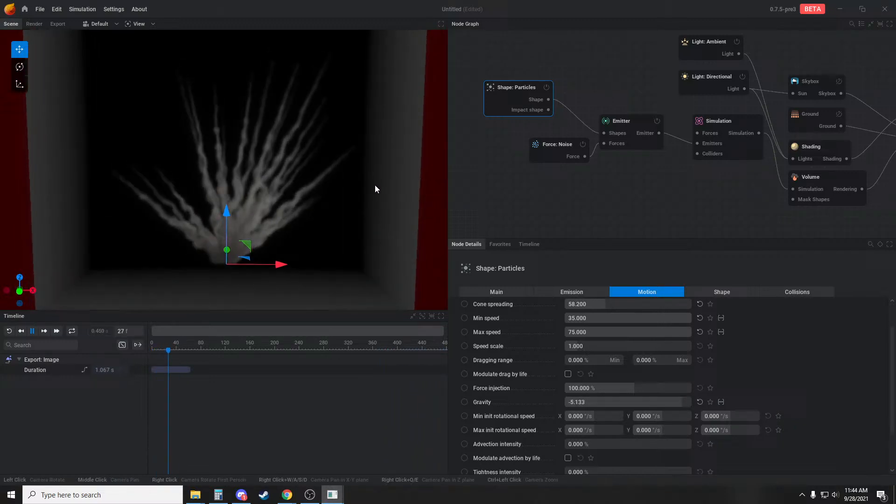
Reset the Particles shape's gravity to its default and replay the burst
click(701, 402)
key(r)
Raise the Particles shape's force injection to 1000% and replay the burst to check the trails
key(r)
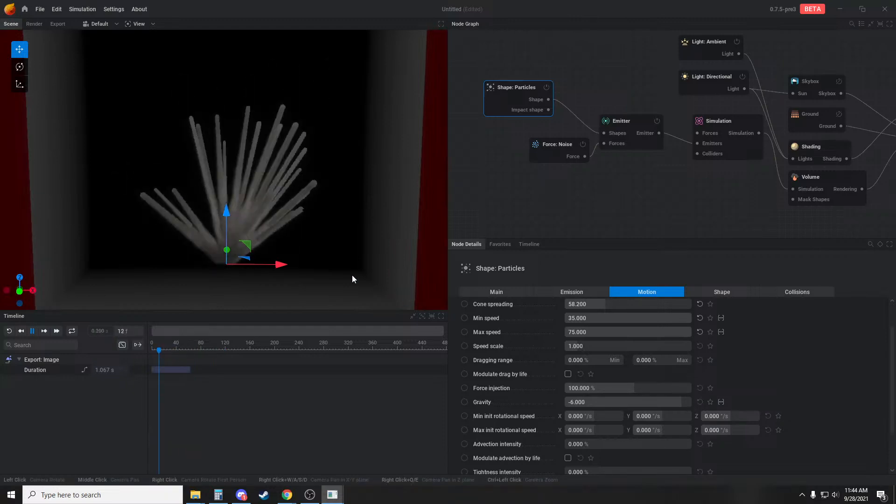
drag(352, 276, 354, 264)
drag(616, 385, 691, 386)
key(r)
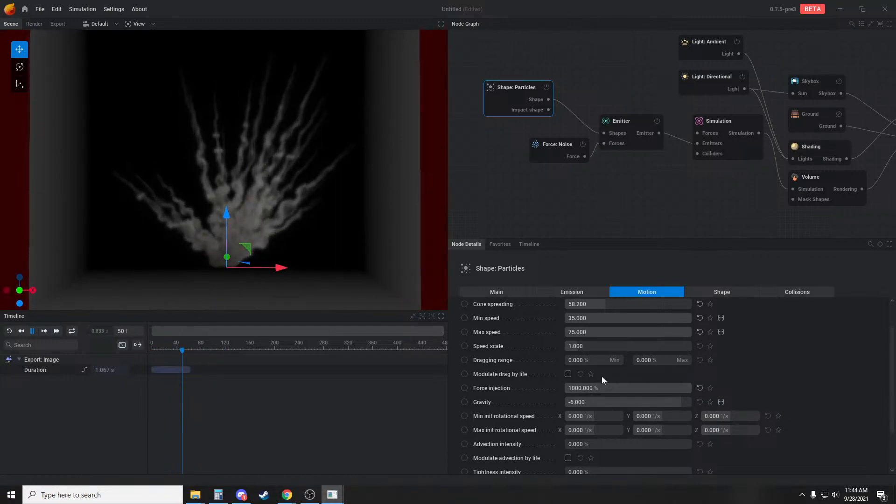
key(r)
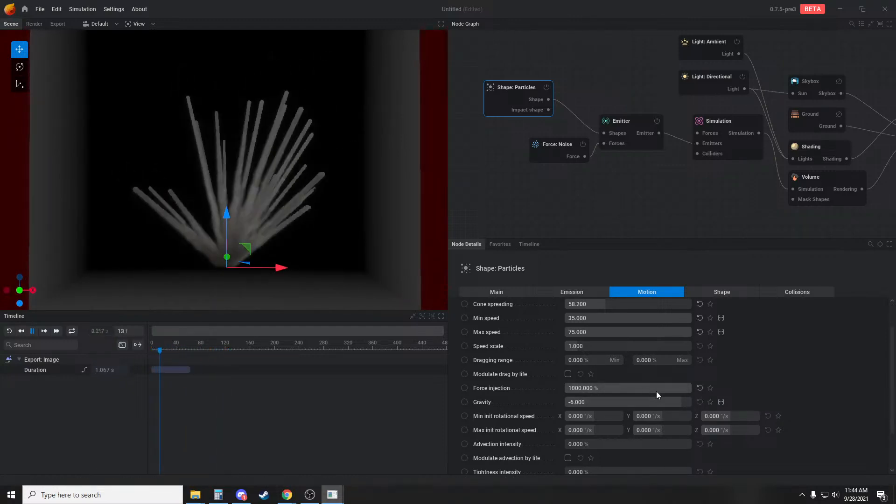
key(space)
double_click(640, 391)
key(Return)
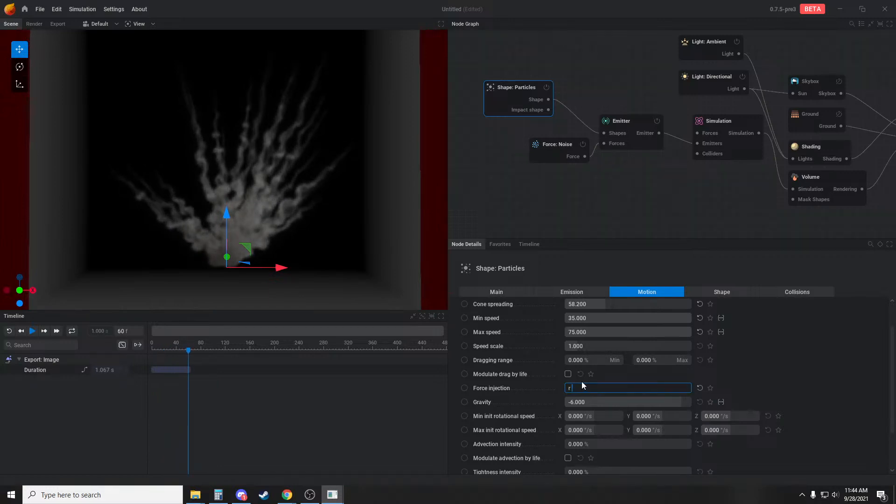
key(r)
key(space)
key(space)
drag(373, 264, 372, 245)
key(r)
key(space)
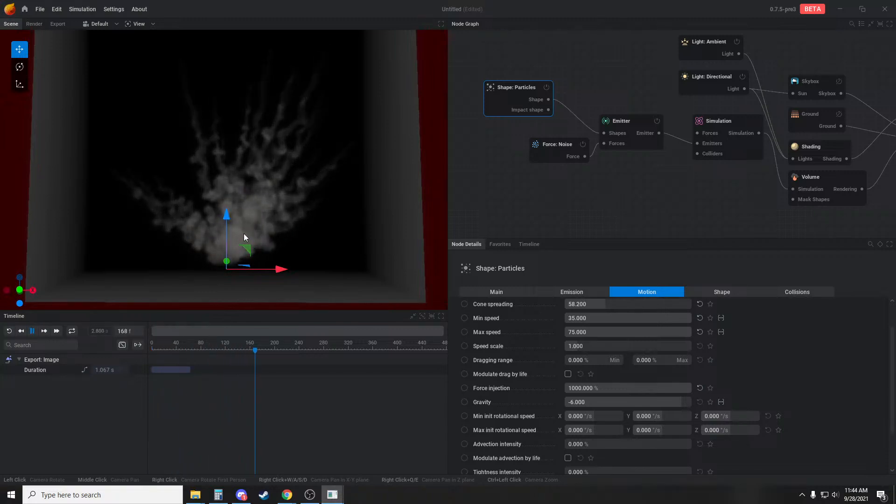
key(r)
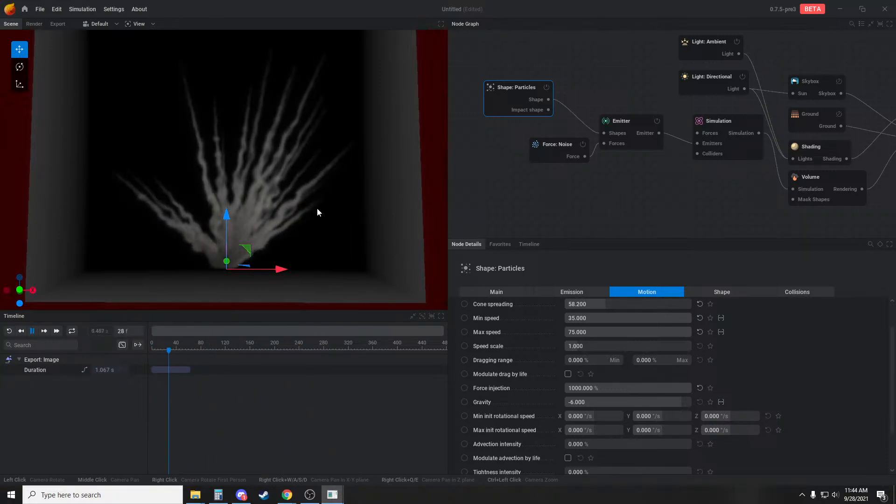
drag(317, 208, 318, 221)
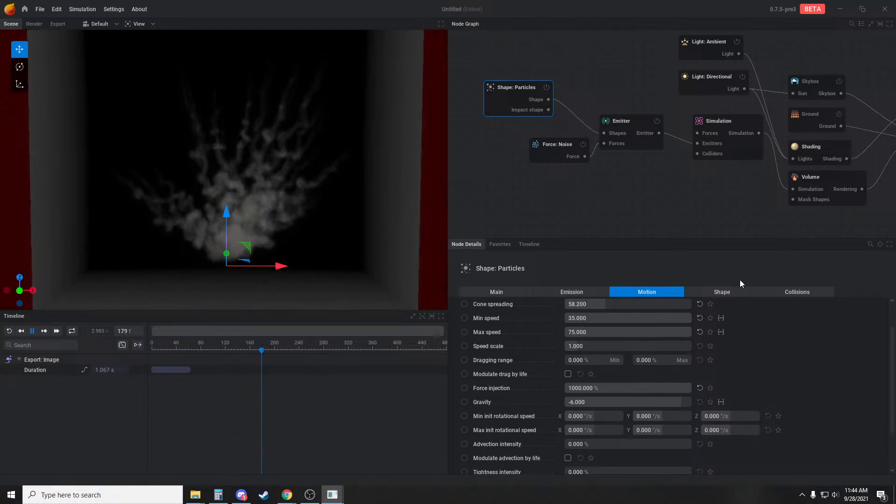
Remove the dip from the Particles shape's size-by-life curve and move its early peak to the start at full scale
click(736, 292)
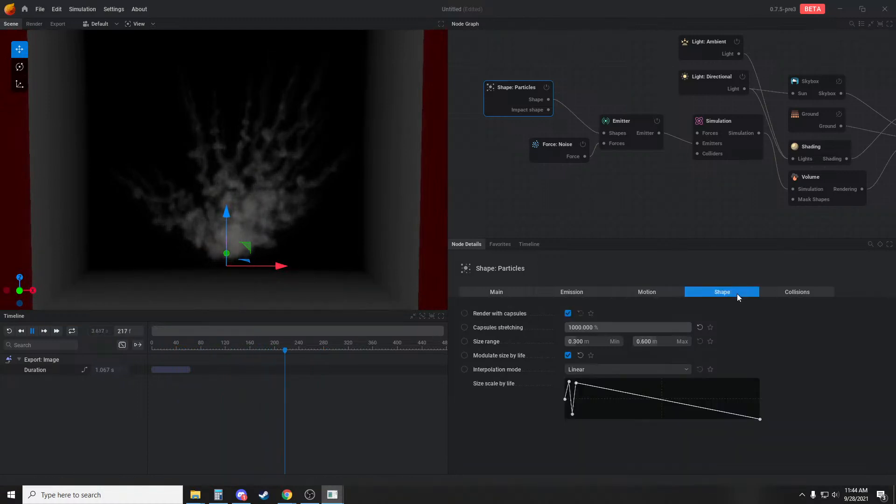
right_click(573, 414)
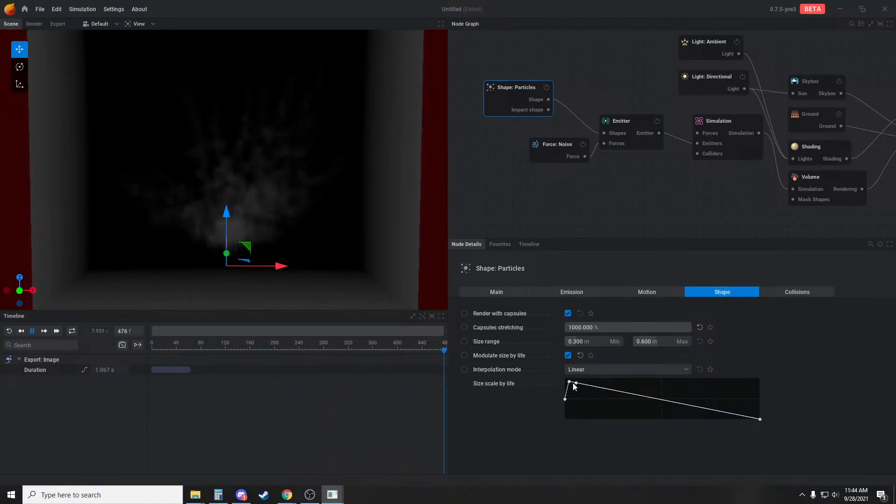
drag(569, 382, 562, 372)
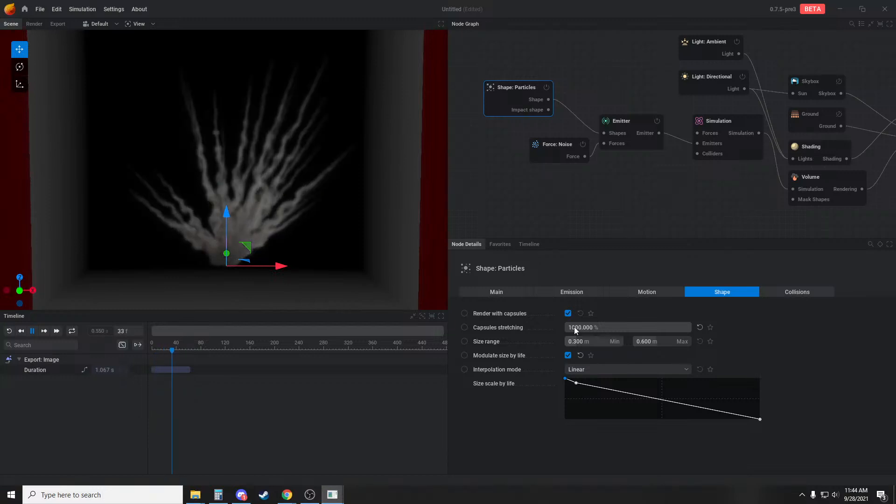
key(space)
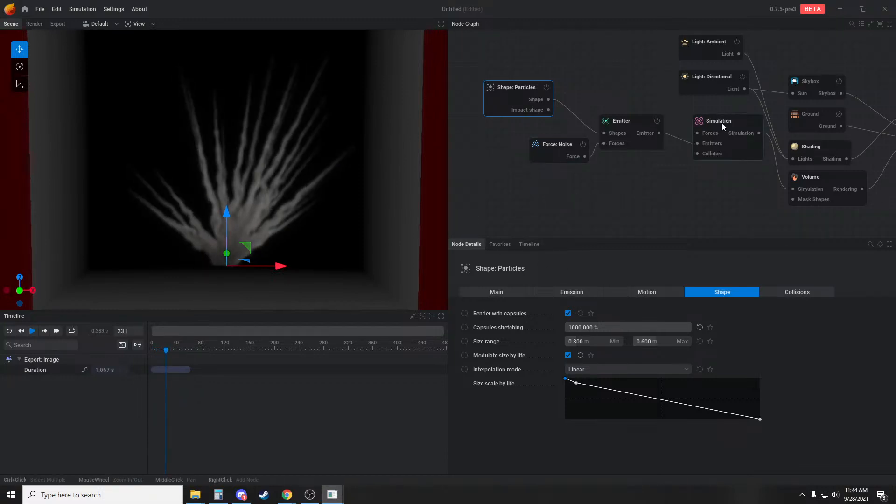
Hide the emitter in its visual settings and replay the burst in a closer view
click(632, 118)
click(491, 305)
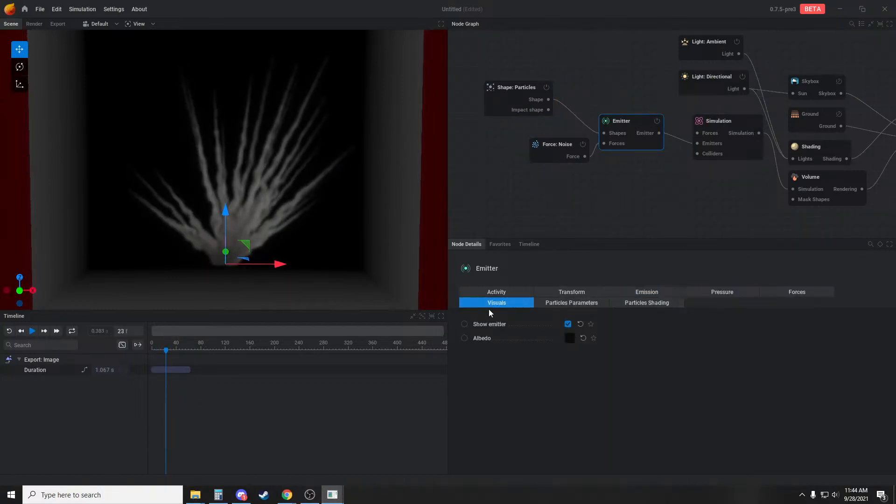
click(568, 324)
click(565, 212)
key(r)
key(space)
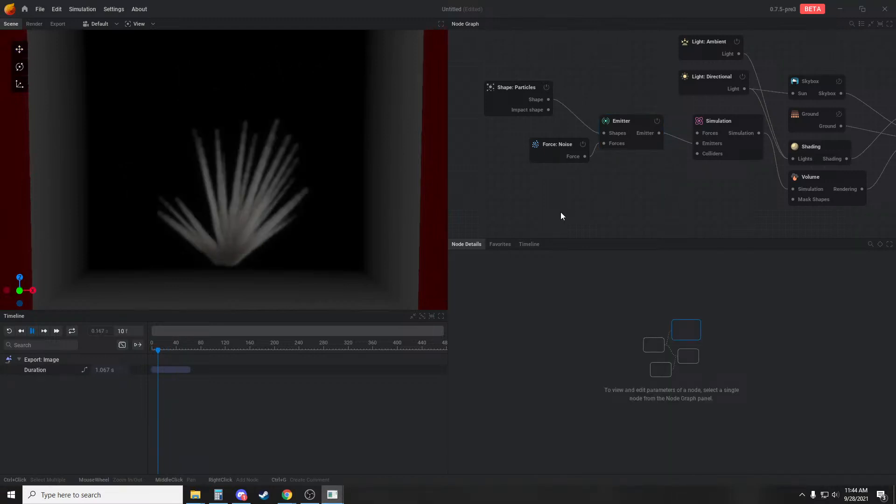
drag(361, 234, 360, 215)
scroll(357, 215, up, 4)
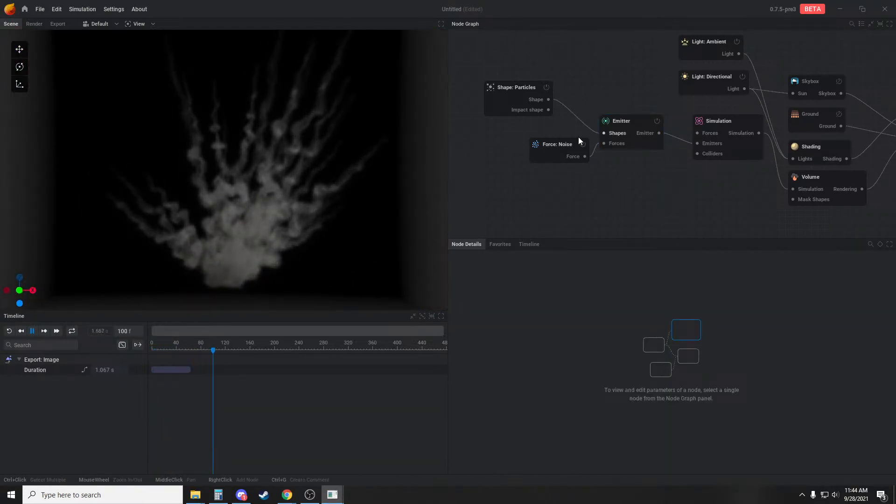
Raise the Noise force's amplitude to 10 and replay the burst to check the turbulence
drag(557, 143, 537, 146)
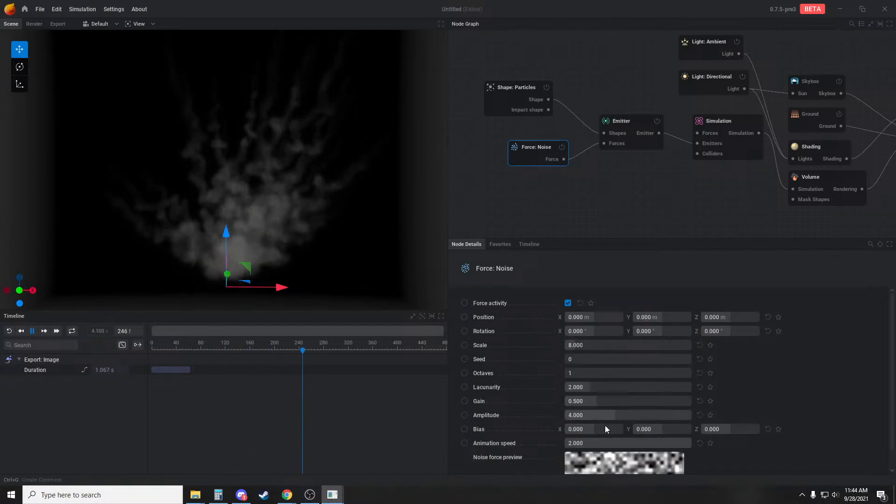
drag(609, 414, 691, 414)
key(r)
key(r)
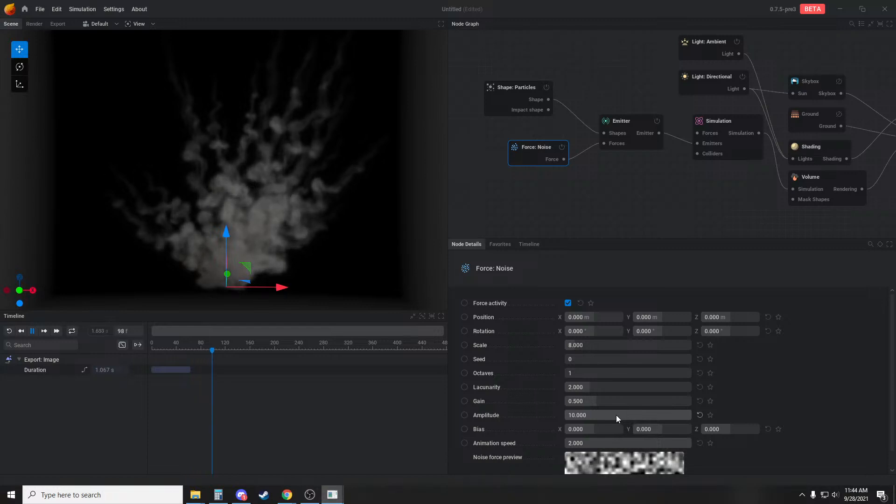
key(r)
drag(349, 225, 348, 237)
key(r)
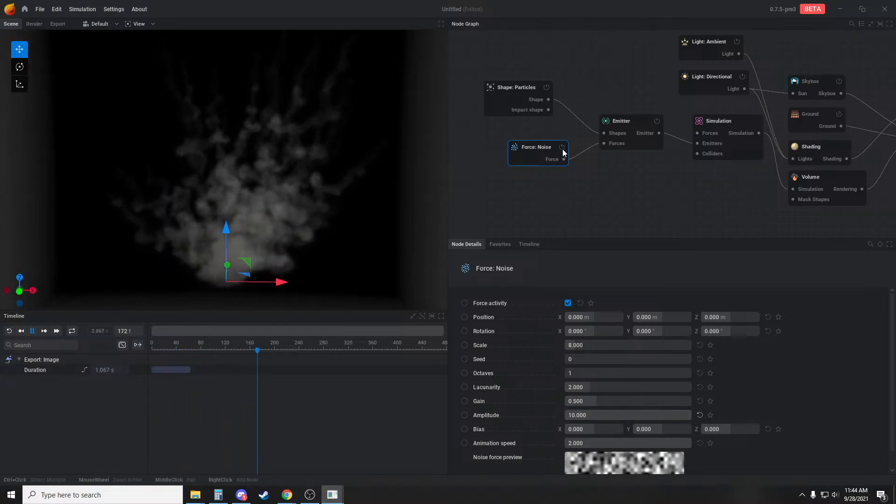
middle_drag(639, 164, 612, 173)
key(r)
key(space)
Connect a new Primitive sphere shape to the emitter, replay the burst, and reduce the sphere's radius to 1.333 m
middle_drag(669, 182, 660, 194)
click(638, 205)
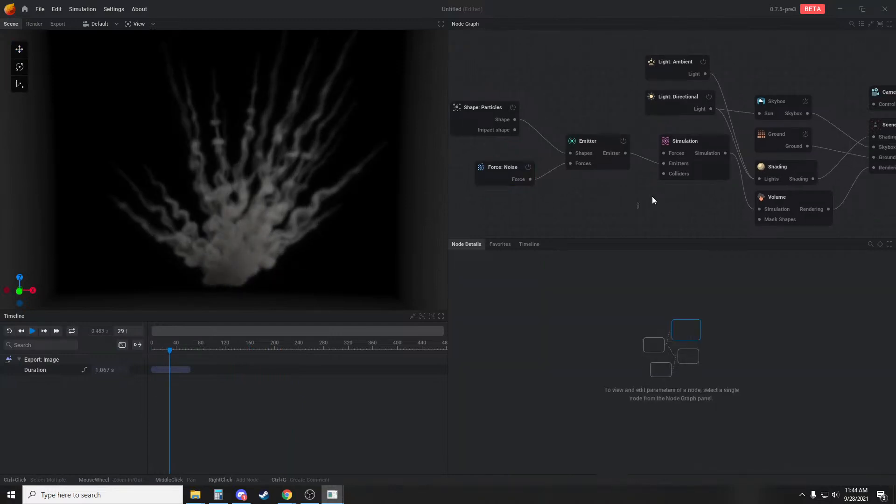
drag(569, 157, 538, 202)
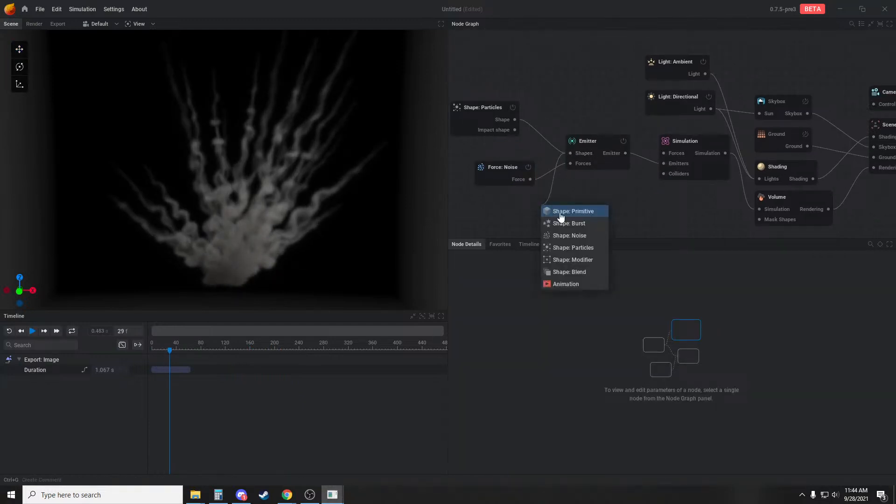
click(560, 209)
middle_drag(508, 213, 530, 210)
key(space)
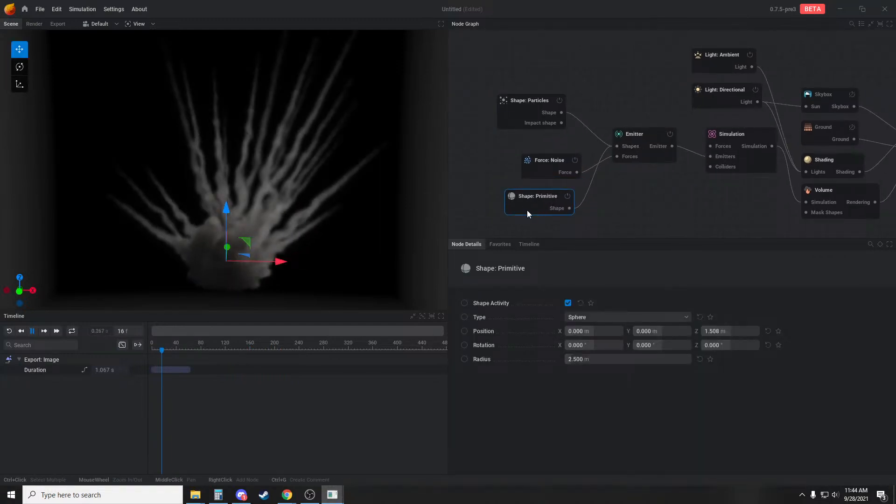
key(r)
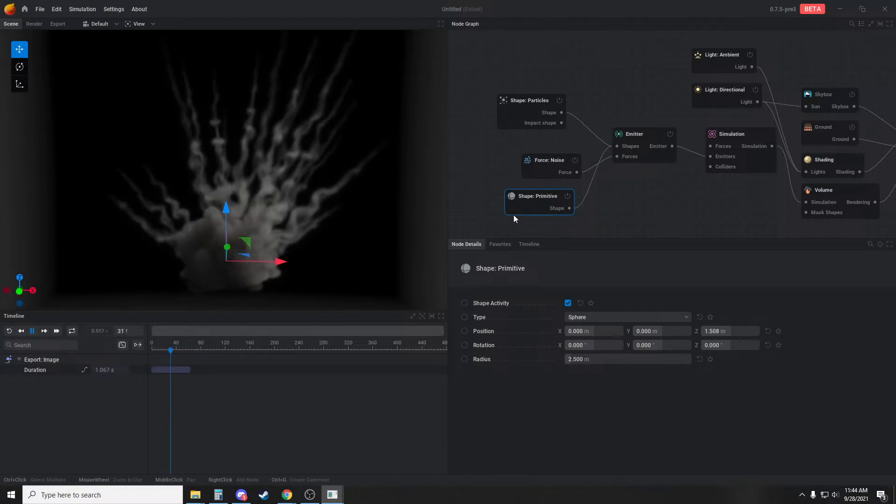
key(space)
drag(606, 358, 583, 359)
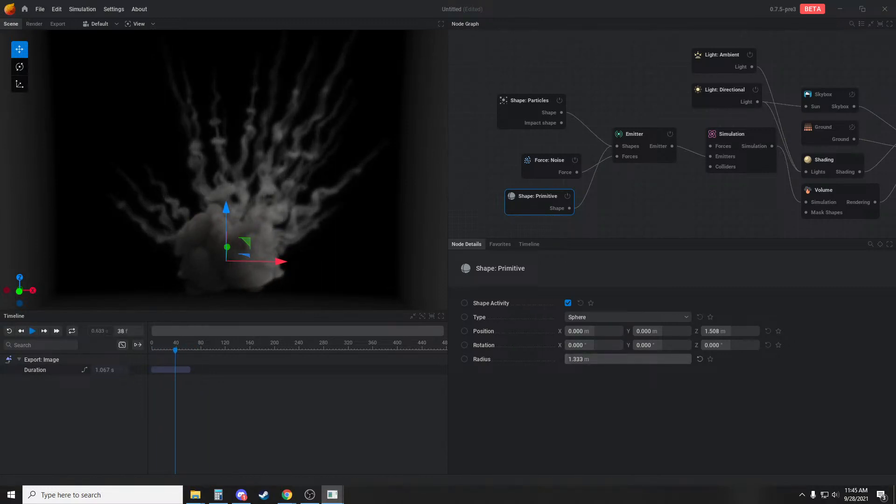
Keyframe the emitter's activity as enabled at frame 0 and disabled at frame 19, and replay the burst
click(629, 137)
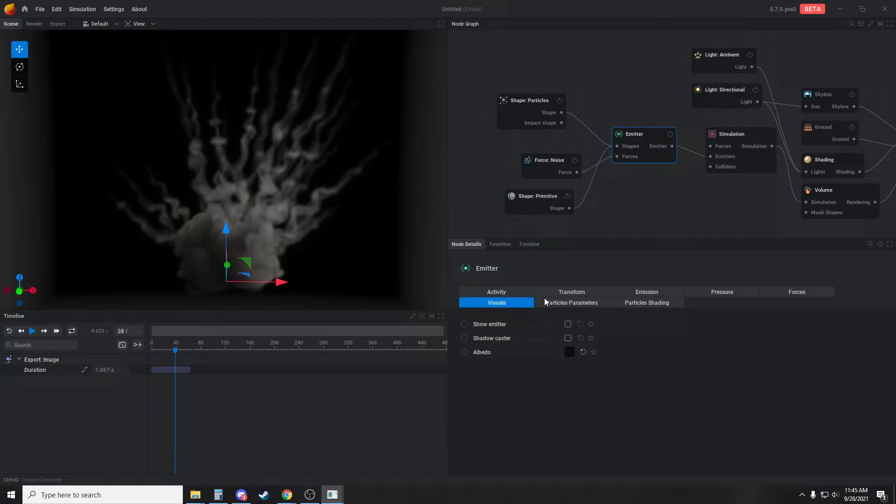
click(503, 291)
click(465, 324)
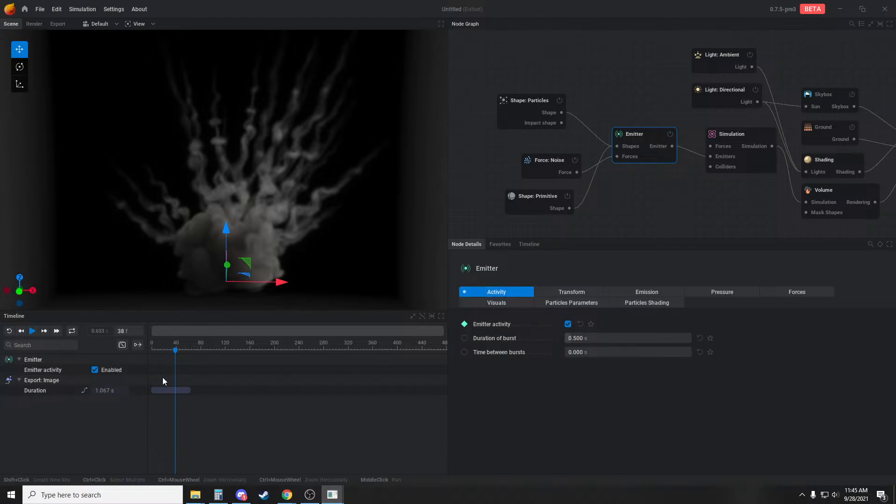
shift+click(151, 370)
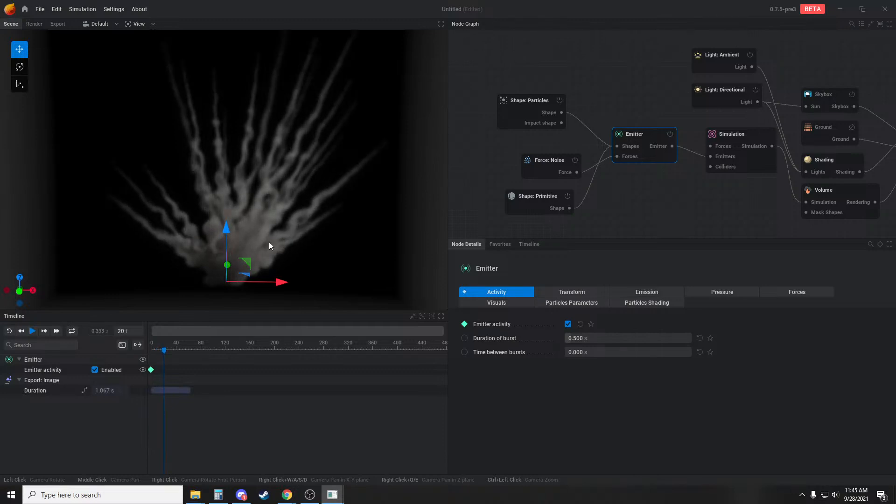
shift+click(163, 370)
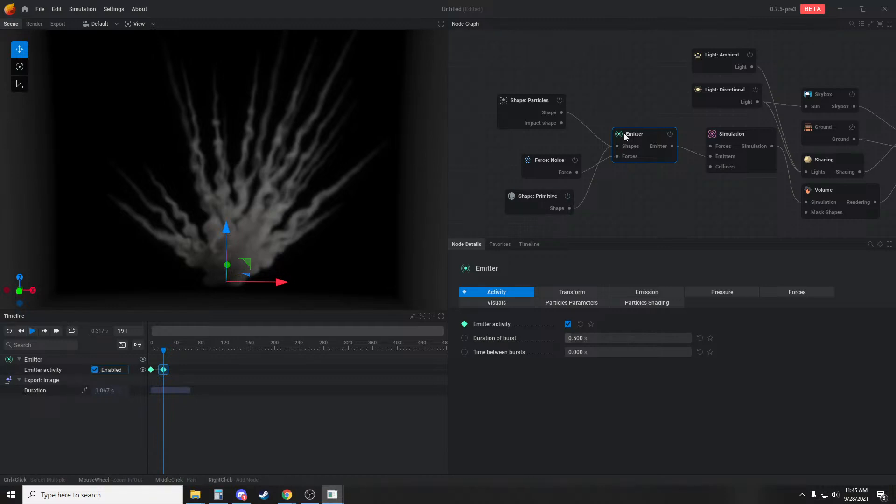
click(95, 371)
key(r)
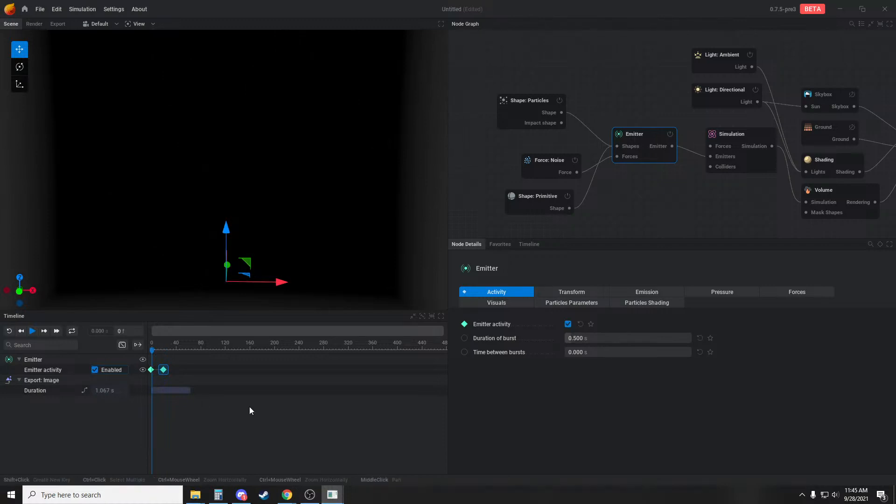
key(space)
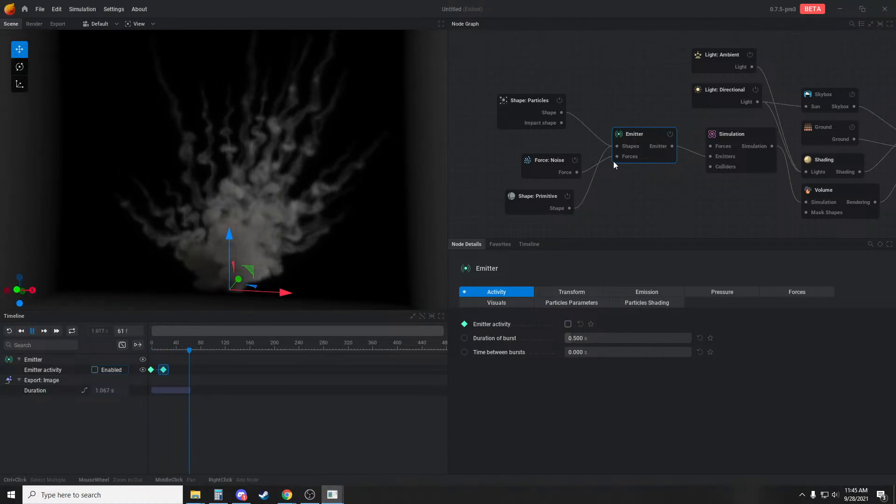
Connect a new Line force to the emitter with a push strength of 2 and replay the burst
drag(615, 158, 532, 229)
click(586, 228)
drag(587, 344, 692, 344)
key(r)
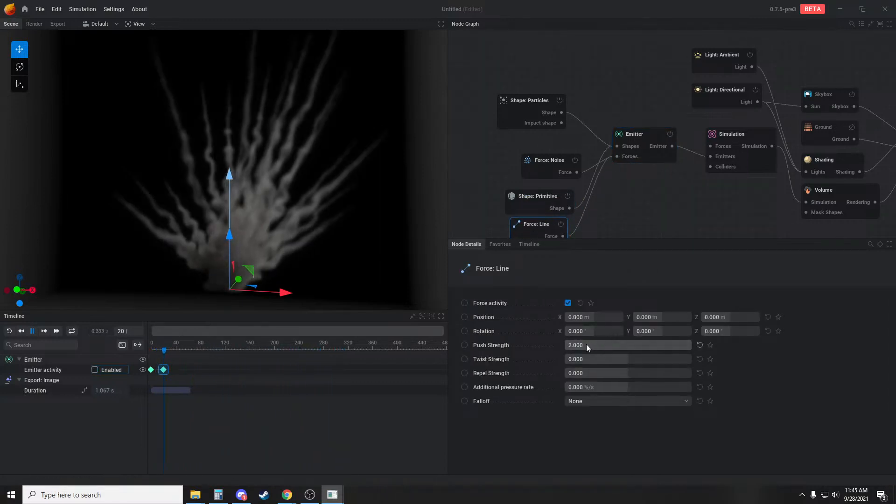
Try a push strength of 50 for the Line force and replay the burst from another angle
click(587, 345)
text(50)
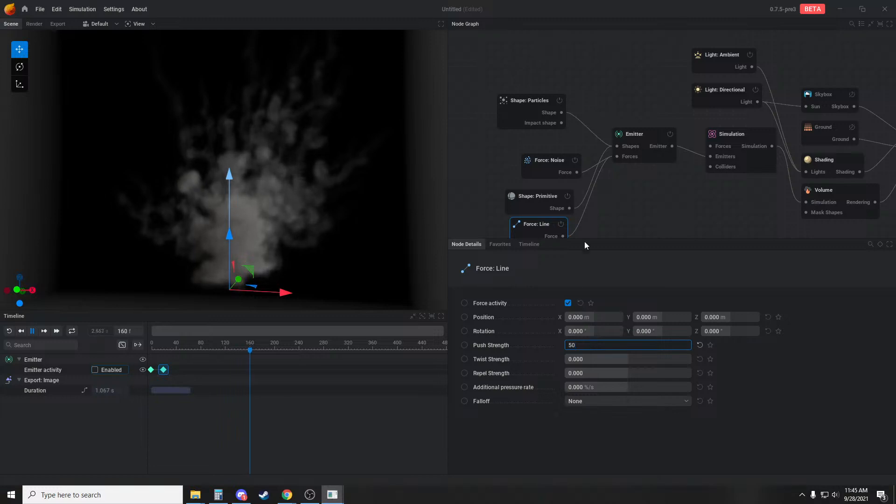
key(Return)
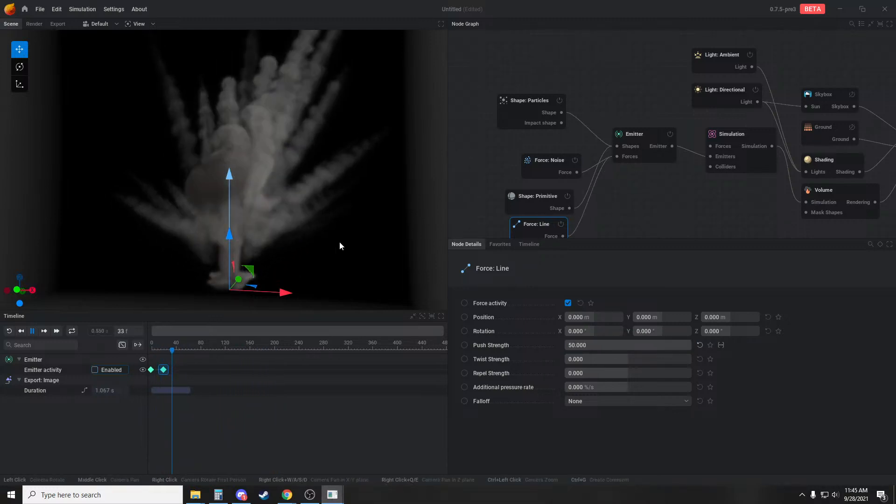
key(r)
drag(340, 242, 319, 235)
key(r)
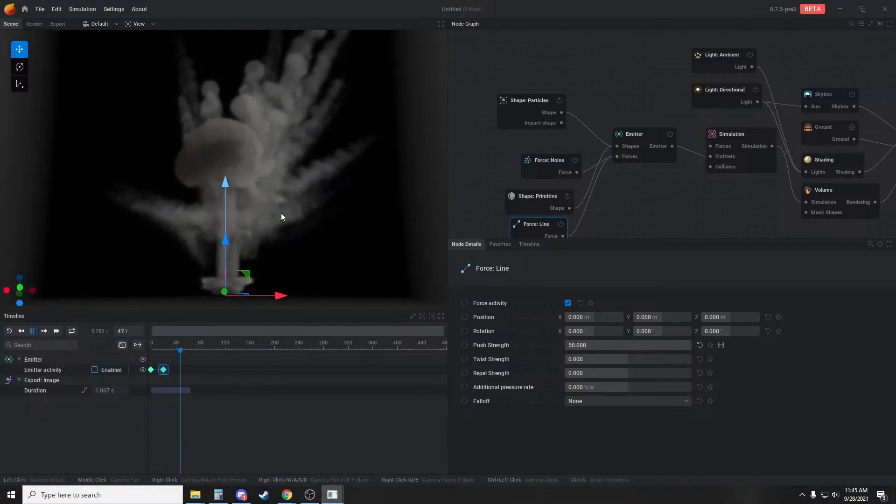
key(r)
key(r)
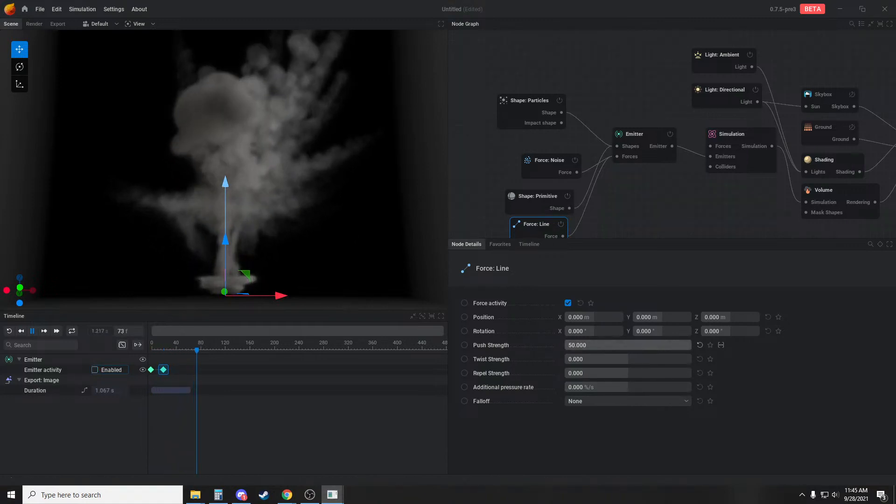
Set the Line force's push strength to 15
click(601, 346)
text(1)
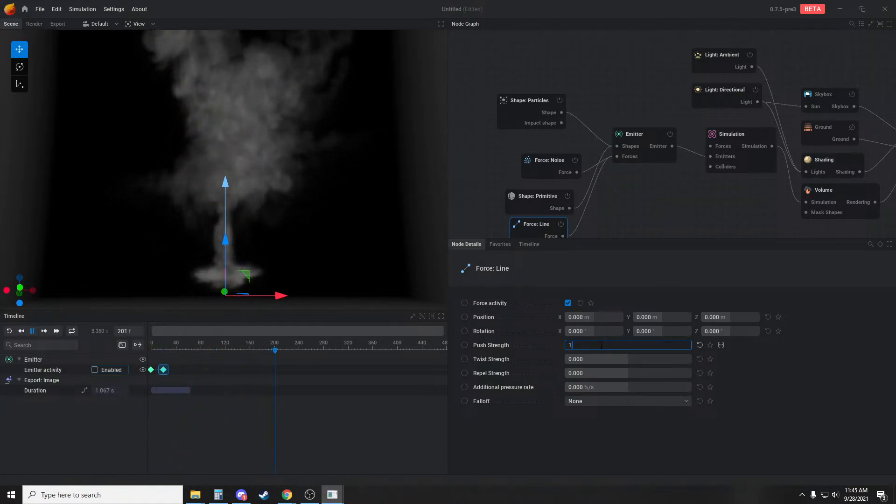
text(5)
key(Return)
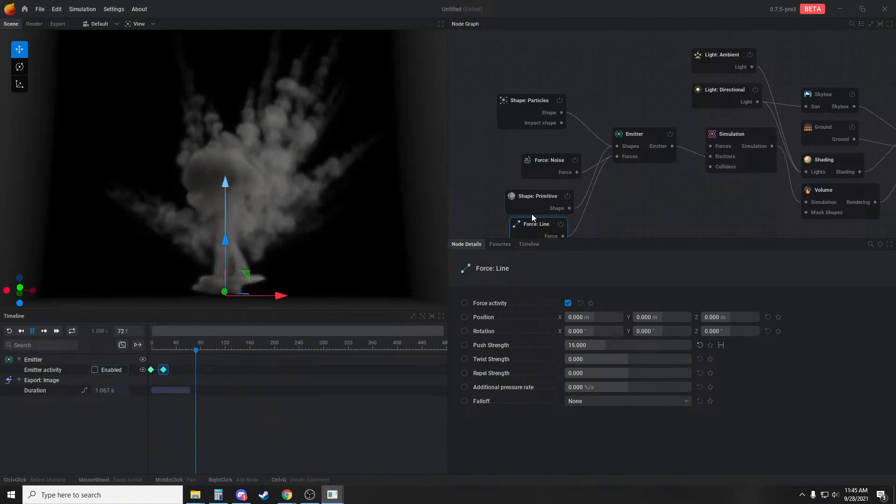
Replay the burst repeatedly and examine the smoke trails from a higher, more distant viewpoint
key(r)
drag(298, 237, 300, 278)
scroll(330, 243, down, 3)
key(r)
key(r)
key(r)
key(r)
key(r)
key(r)
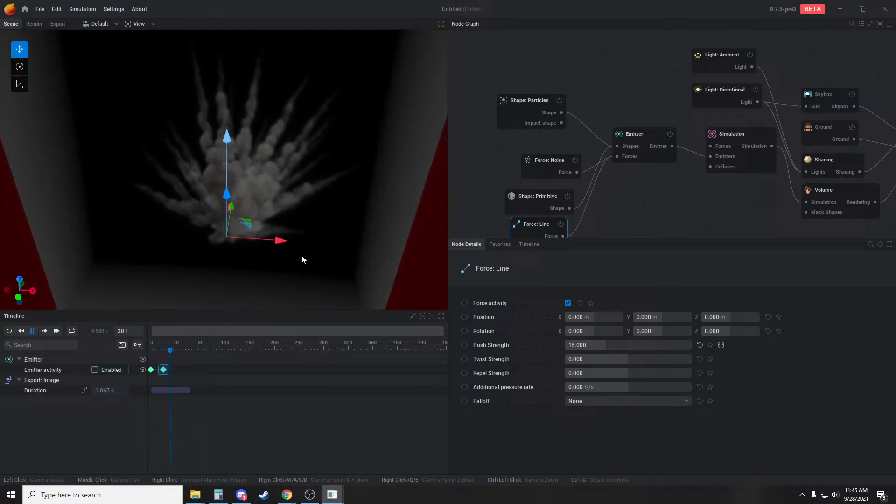
Pause the simulation, set the Line force's repel strength to 25, and replay the burst
key(space)
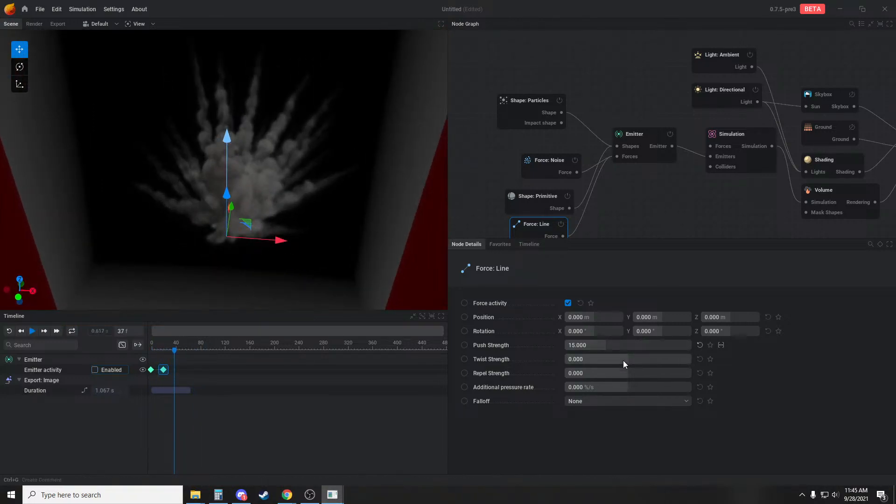
click(613, 371)
key(BackSpace)
key(BackSpace)
key(BackSpace)
key(BackSpace)
key(BackSpace)
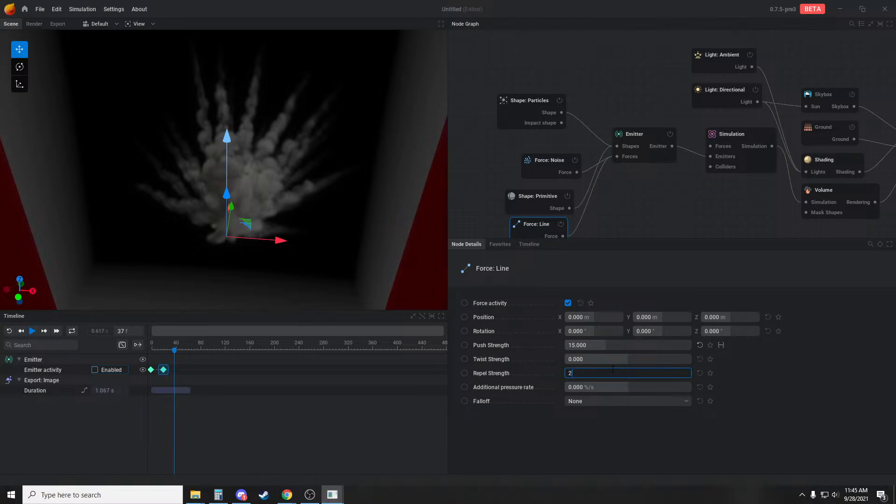
text(25)
key(Return)
key(r)
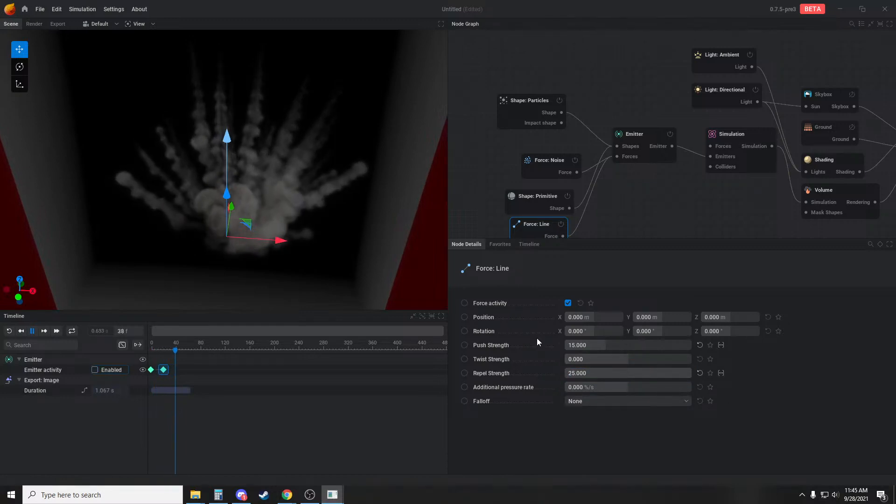
Try moving the Line force along X to -0.636 m and replay the burst
drag(282, 240, 280, 203)
drag(311, 152, 321, 141)
key(r)
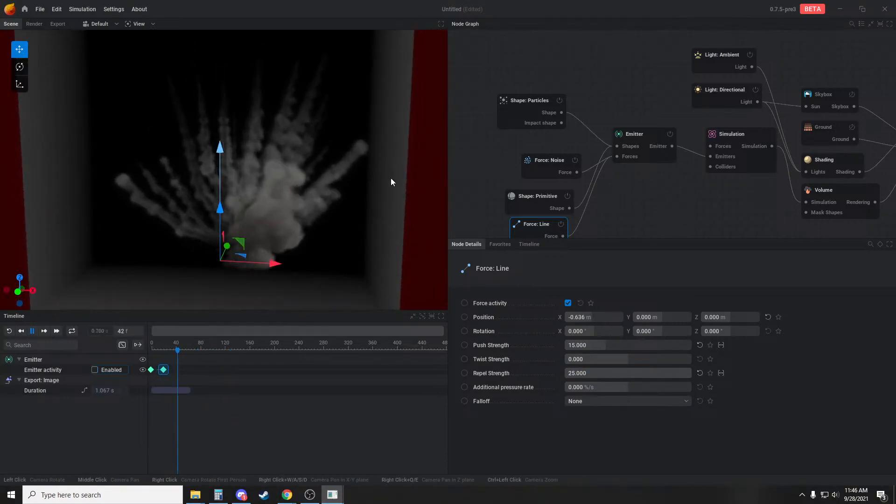
Set the Line force's push strength to 5.64 and replay the burst
drag(623, 347, 599, 347)
key(r)
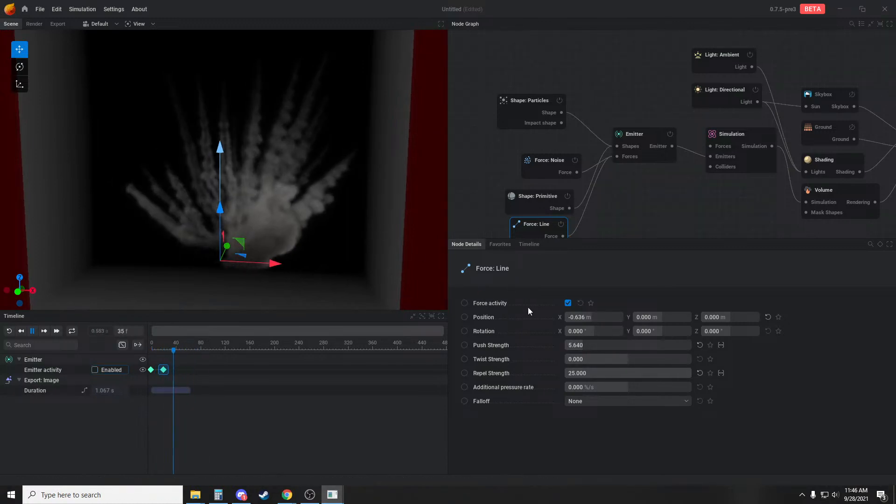
drag(340, 285, 358, 295)
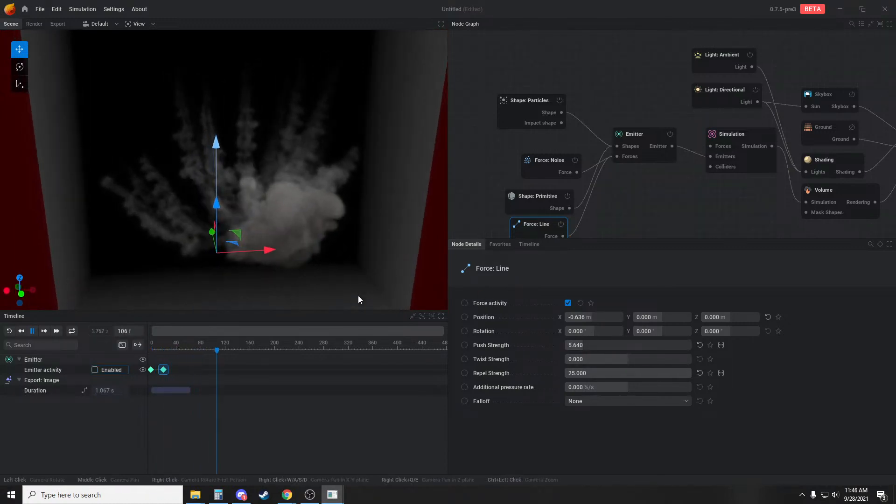
Reset the Line force's position to its default and inspect the burst from a lower, closer viewpoint
click(767, 317)
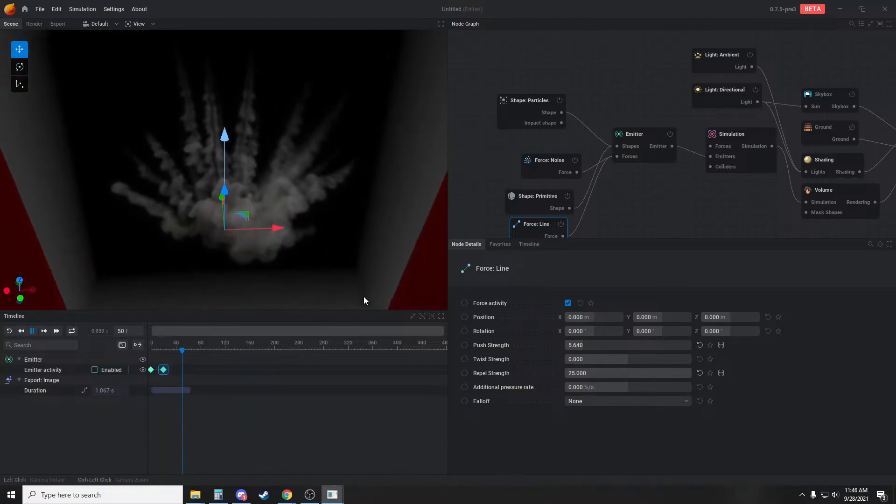
drag(363, 296, 387, 284)
click(572, 108)
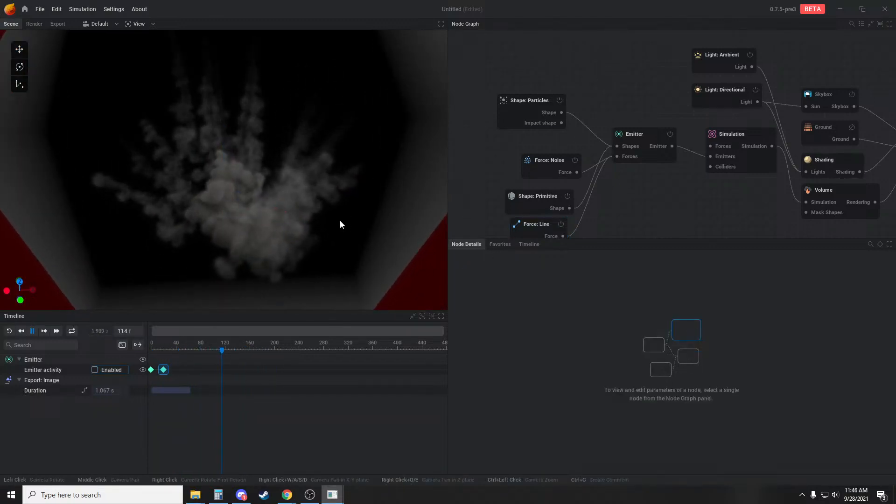
drag(340, 224, 254, 184)
scroll(293, 219, up, 3)
mouse_move(294, 216)
mouse_down()
mouse_move(294, 260)
mouse_move(298, 212)
mouse_up()
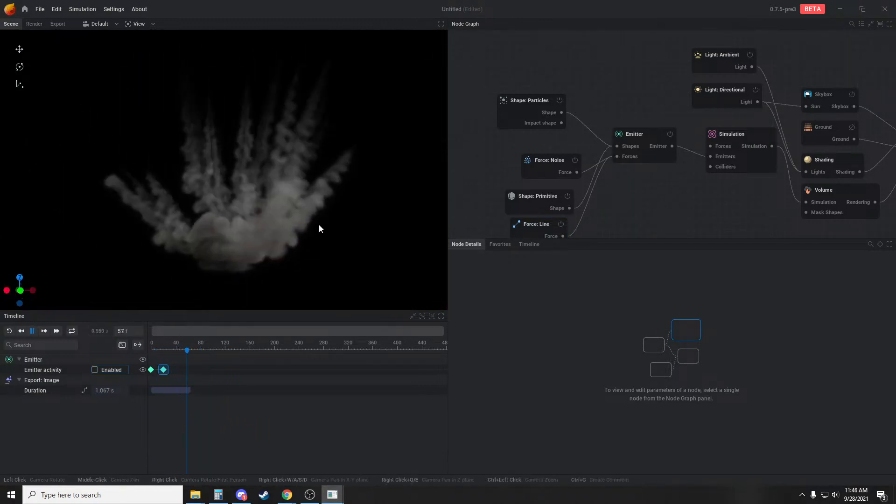
Set the Particles shape's burst size to 11 and its seed to 687, replaying the burst
click(516, 111)
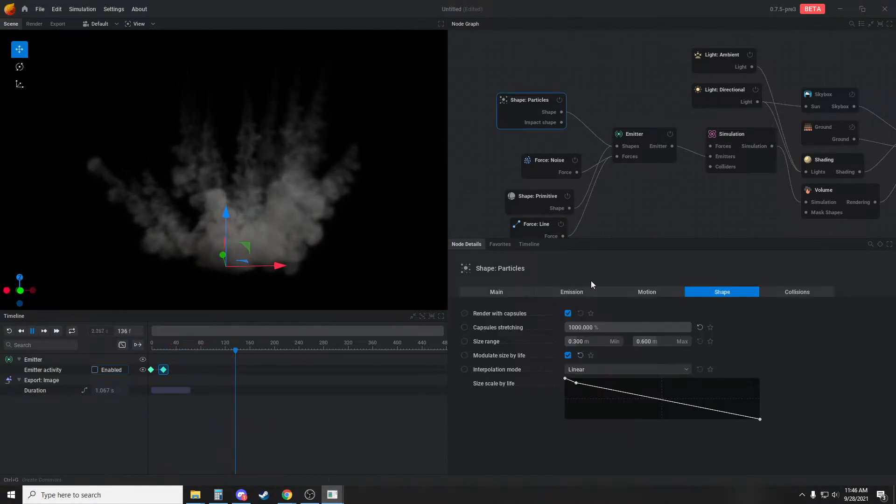
click(568, 292)
drag(619, 338, 596, 338)
key(r)
key(r)
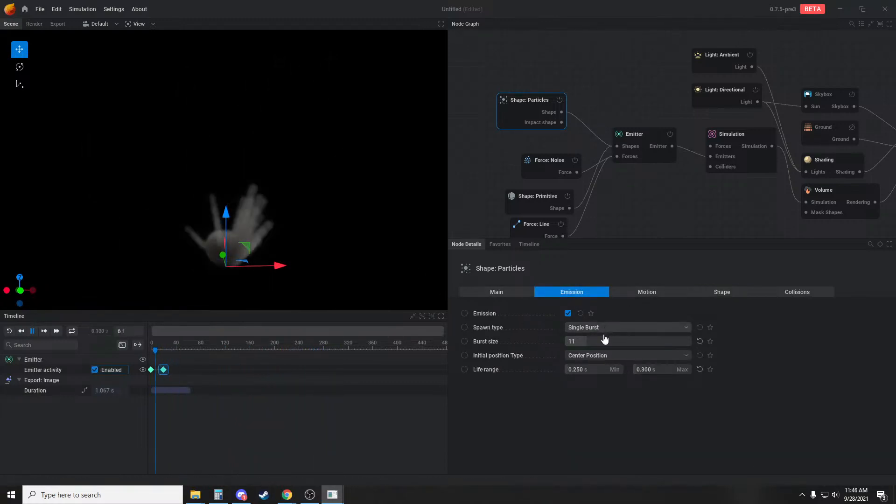
click(499, 294)
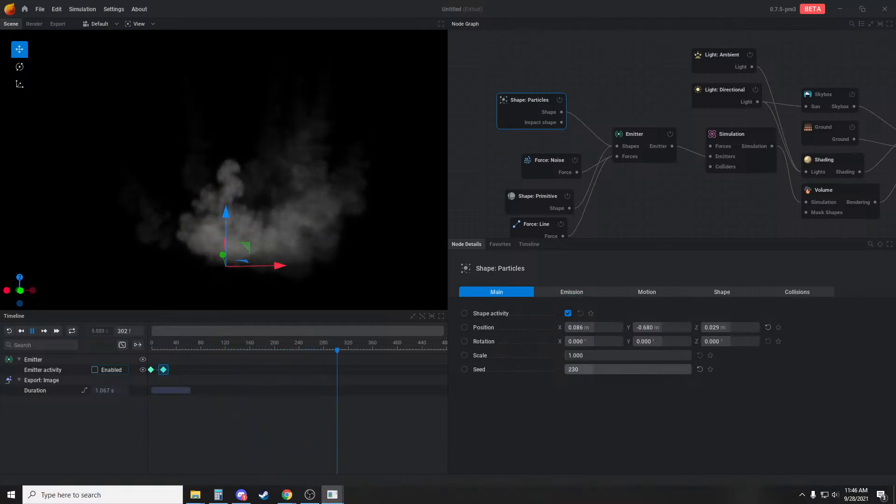
drag(591, 370, 639, 368)
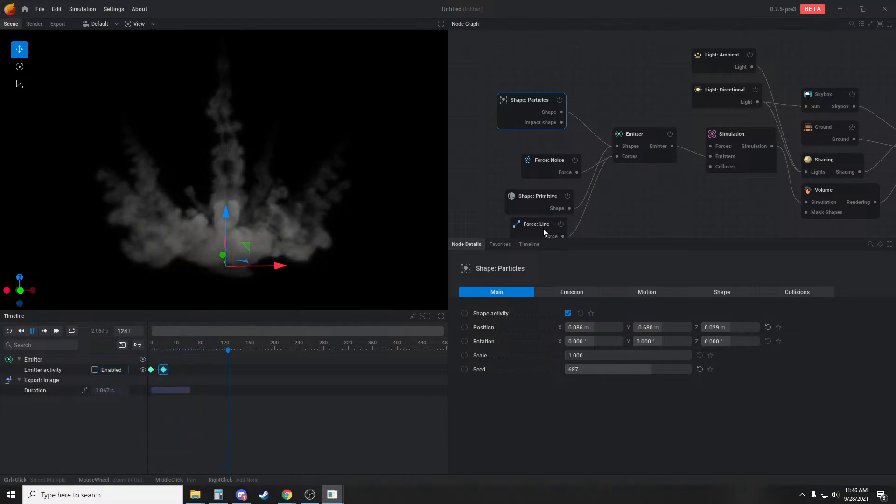
Set the Primitive sphere's radius to 1 m, replay the burst and inspect it from other angles
drag(532, 196, 531, 188)
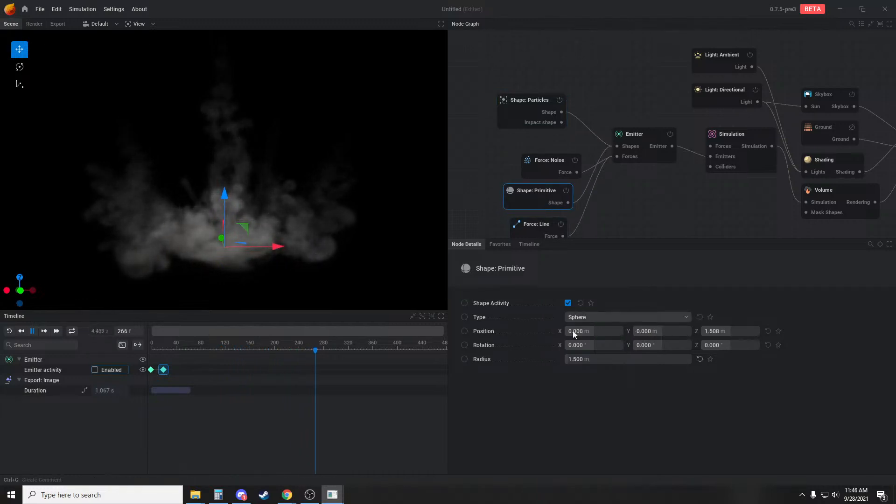
drag(573, 357, 545, 360)
key(r)
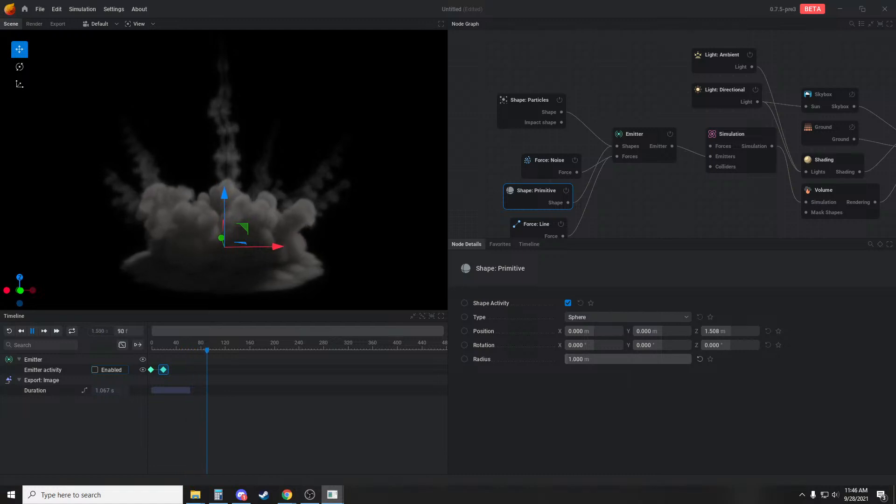
key(r)
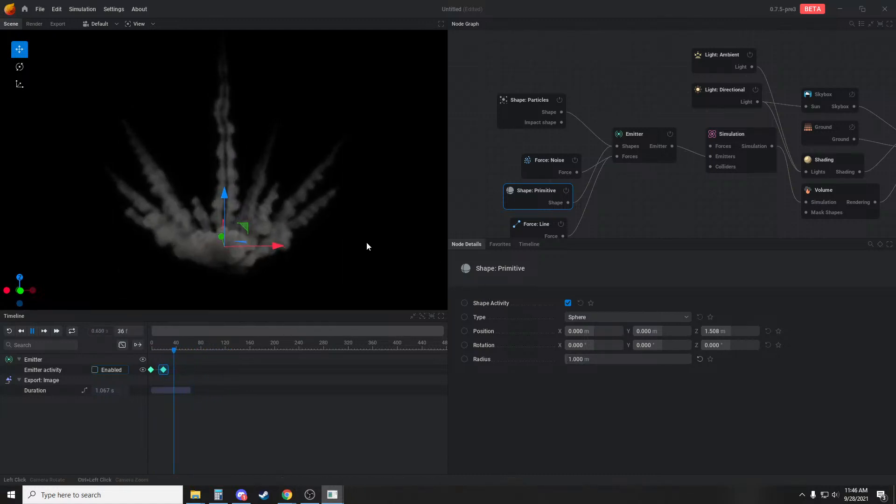
drag(191, 183, 189, 219)
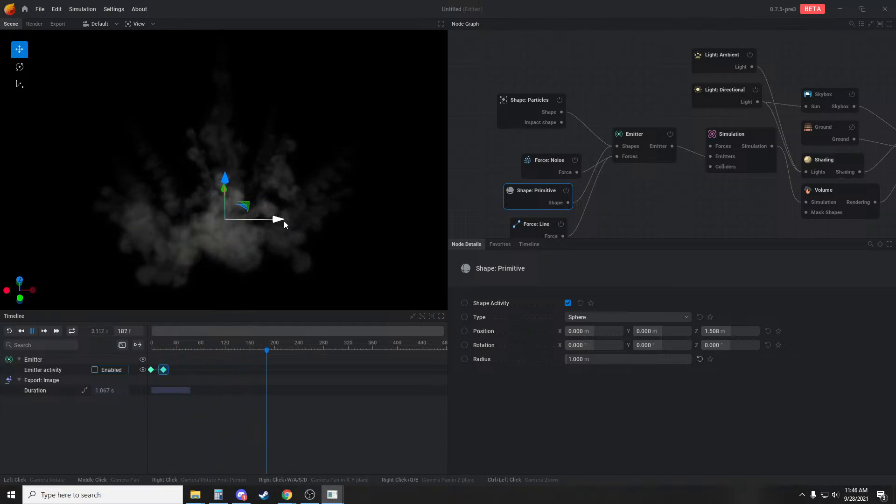
drag(283, 220, 390, 251)
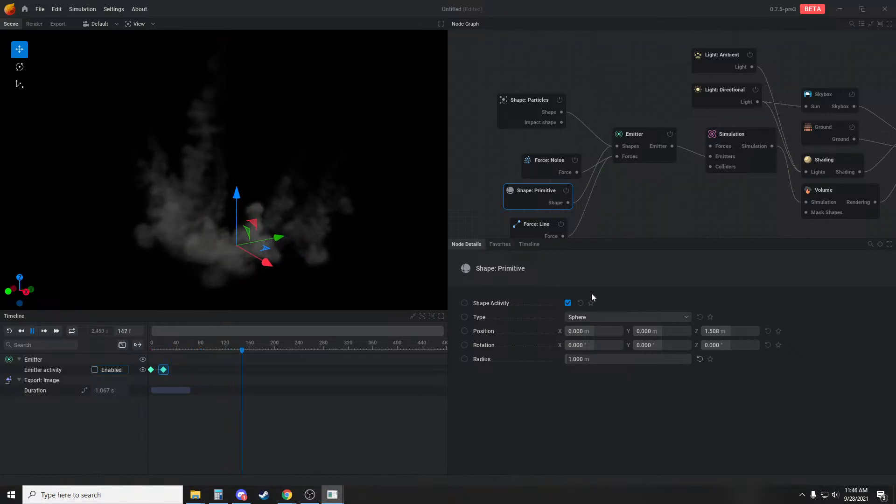
Try a radius of 2.5 m for the Primitive sphere and replay the burst
drag(572, 361, 634, 360)
key(r)
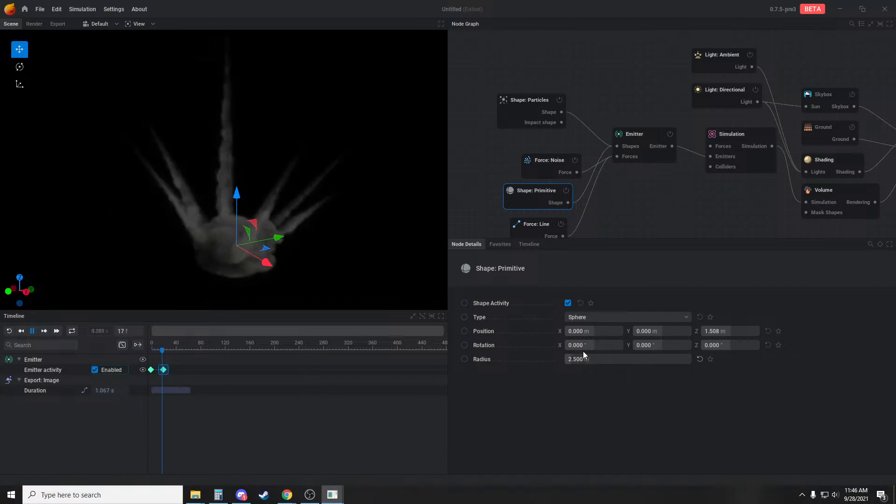
key(r)
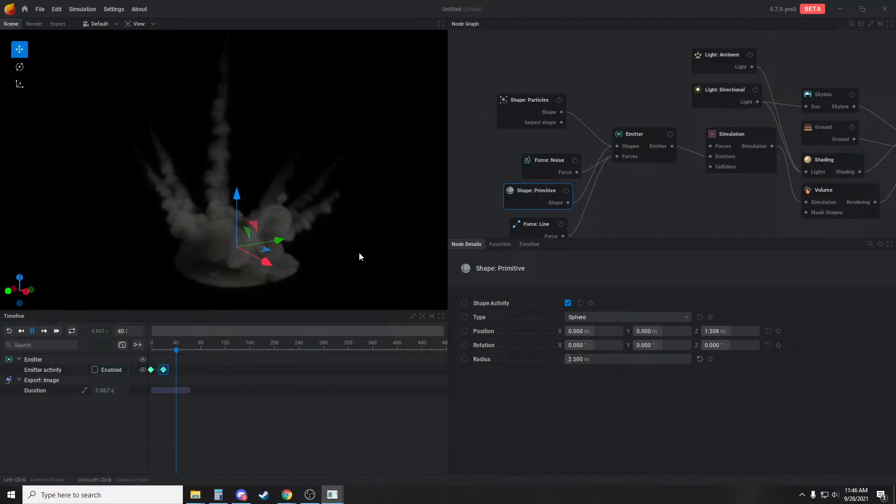
Set the Simulation's smoke weight to 250% of gravity and replay the burst
click(755, 165)
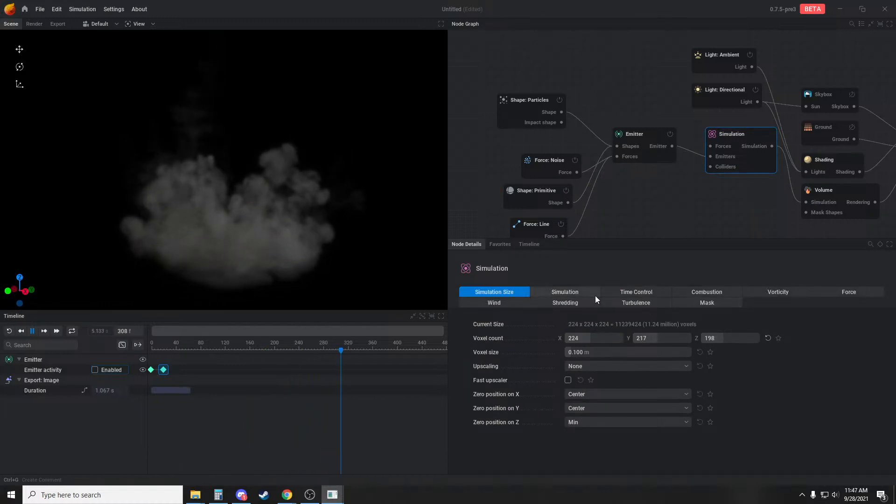
click(579, 293)
click(846, 295)
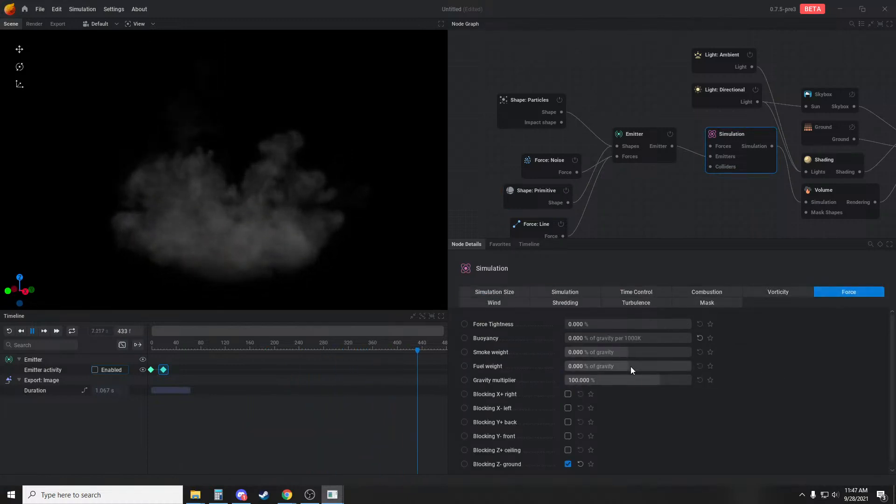
drag(624, 353, 691, 352)
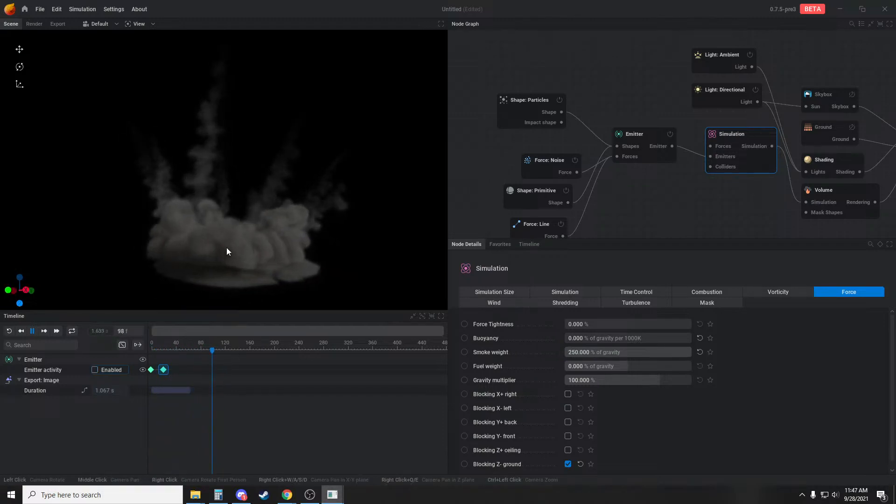
Return the Primitive sphere's radius to 1 m and view the replayed burst from another angle
click(530, 195)
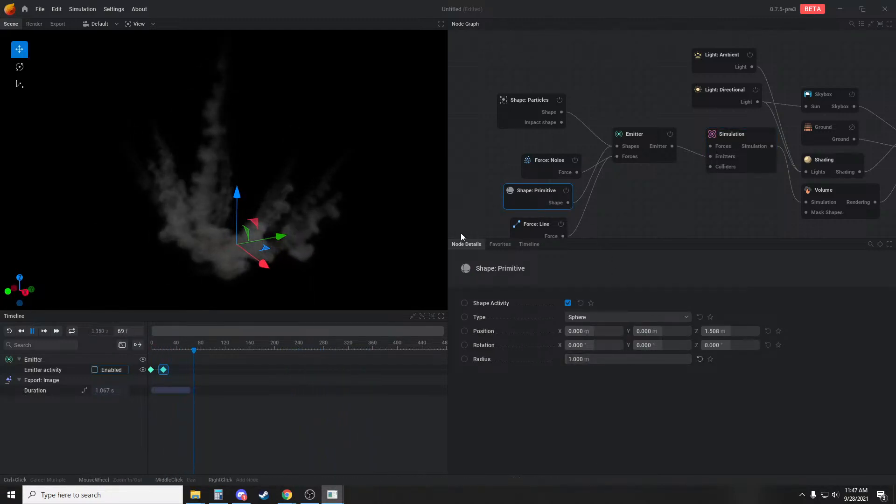
drag(401, 270, 321, 240)
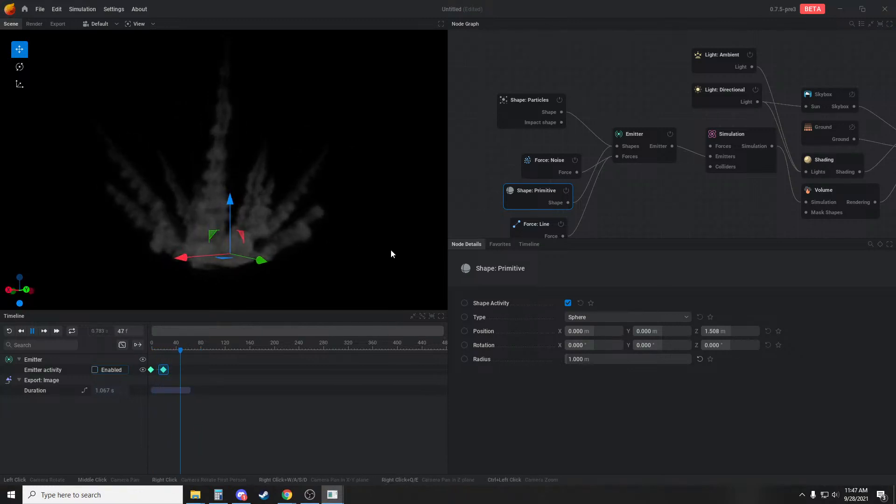
Narrow the Particles shape's cone spreading to 33 and replay the burst
click(521, 119)
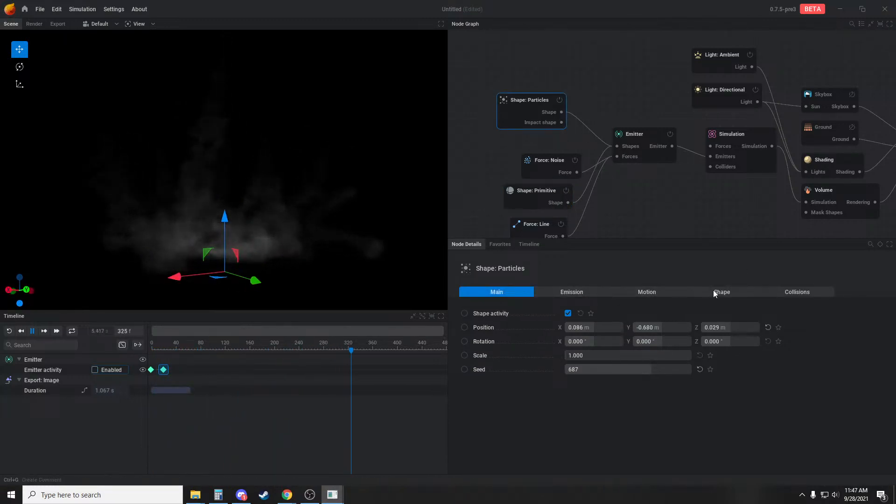
click(714, 292)
click(592, 292)
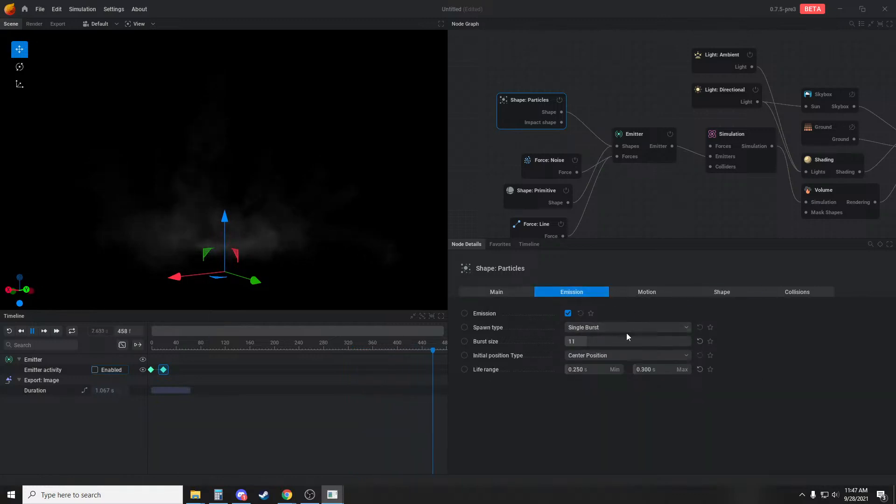
click(644, 293)
scroll(629, 334, up, 2)
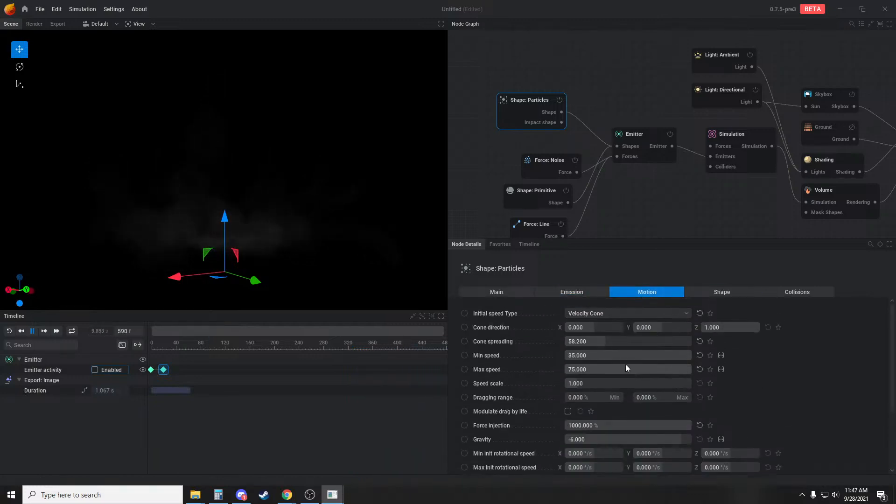
drag(623, 340, 619, 339)
key(r)
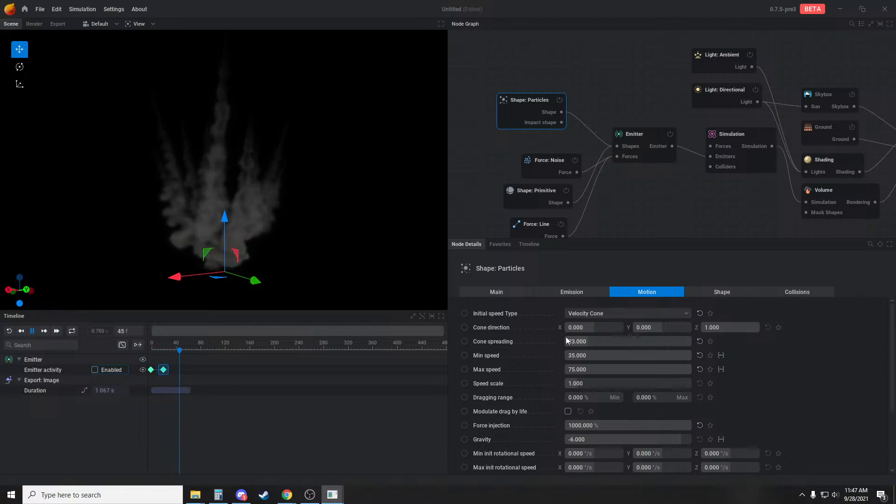
key(r)
key(r)
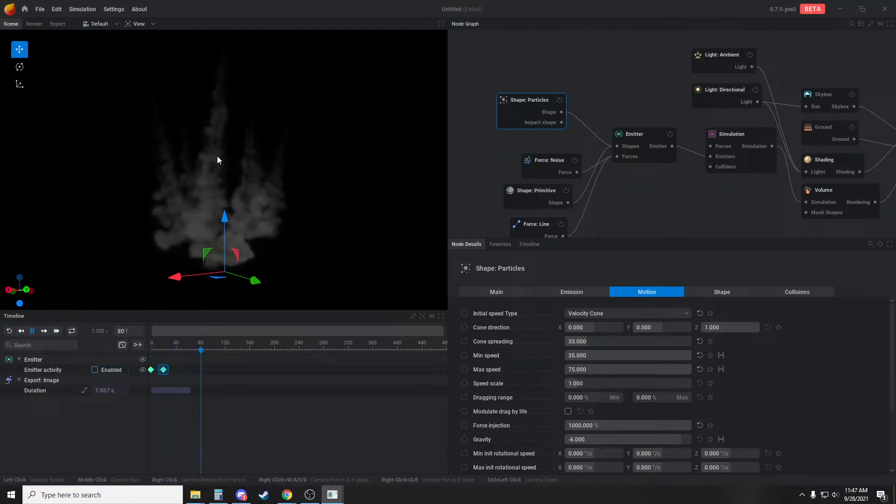
key(r)
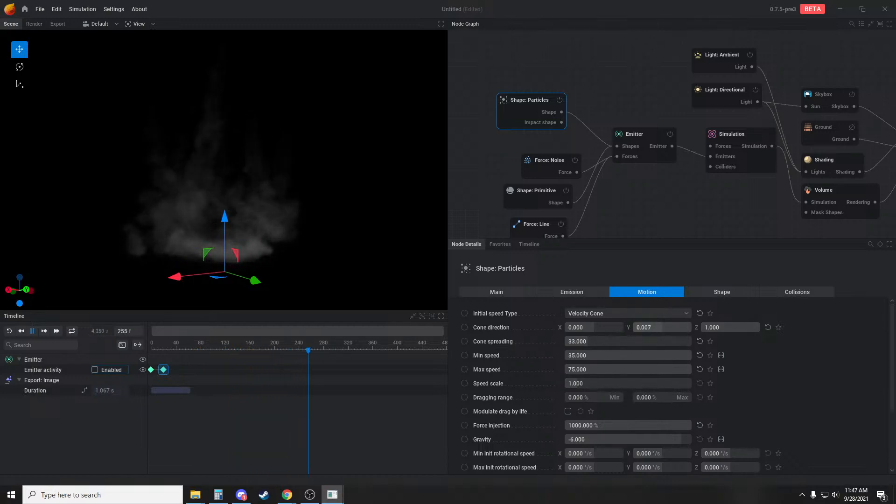
Tilt the Particles shape's cone direction to a Y value of 0.427 and replay the burst from the side
drag(658, 327, 659, 326)
key(r)
key(r)
alt+drag(327, 244, 19, 264)
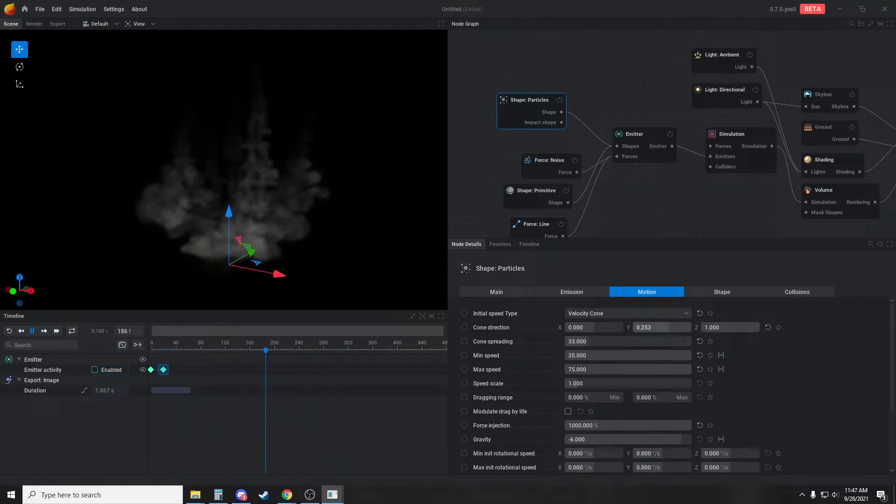
drag(432, 253, 324, 242)
key(r)
key(r)
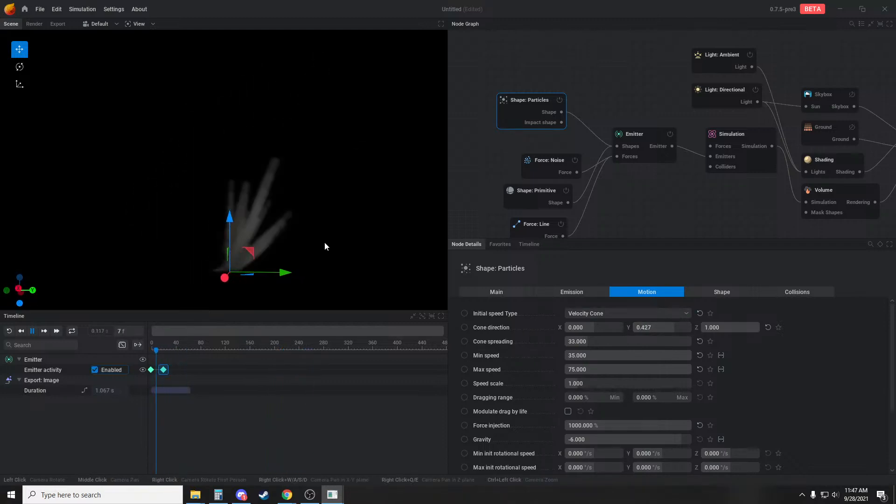
key(r)
Lower the Particles shape's cone direction Z value to 0.120 and replay the burst from several angles
key(r)
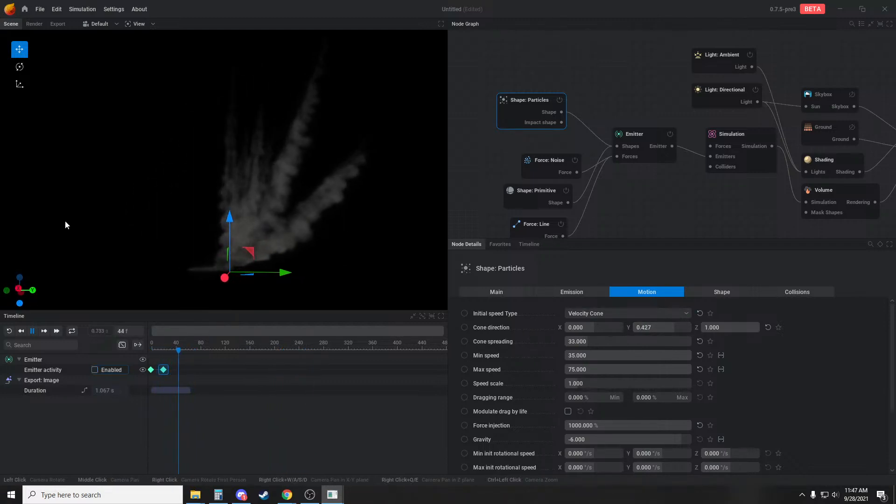
drag(746, 326, 746, 327)
key(r)
key(r)
key(r)
alt+drag(298, 241, 301, 217)
scroll(310, 222, up, 3)
key(r)
middle_drag(300, 217, 276, 213)
key(r)
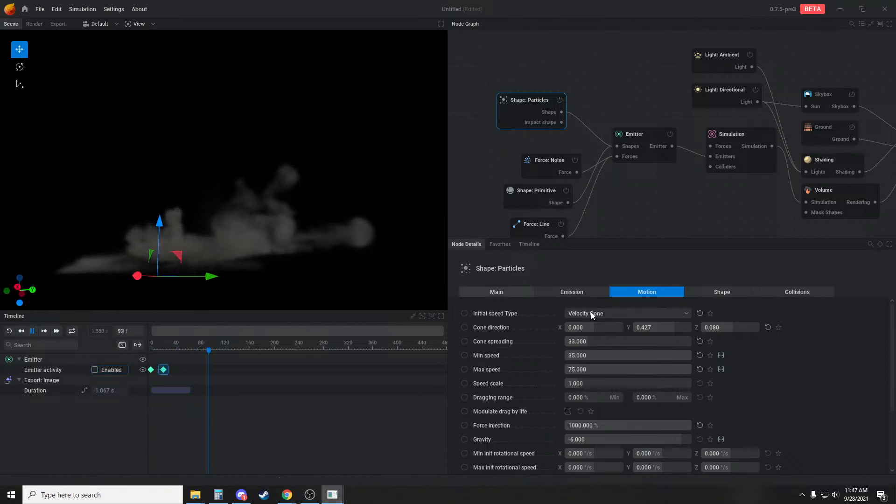
key(r)
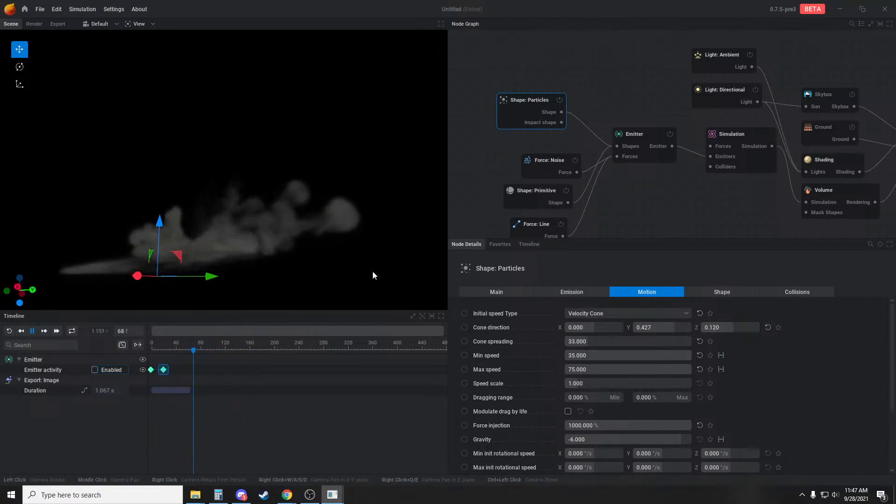
drag(372, 271, 362, 327)
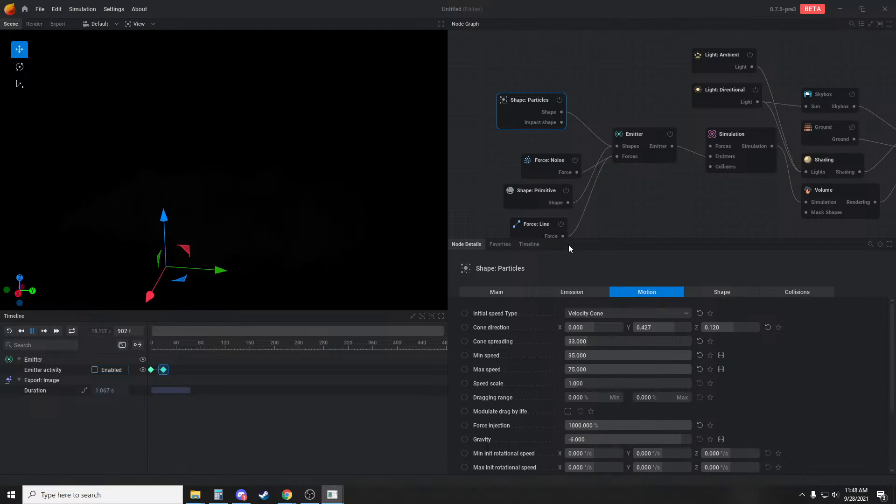
Start a new project without saving the current one and view the default fire from different angles
click(39, 9)
click(45, 21)
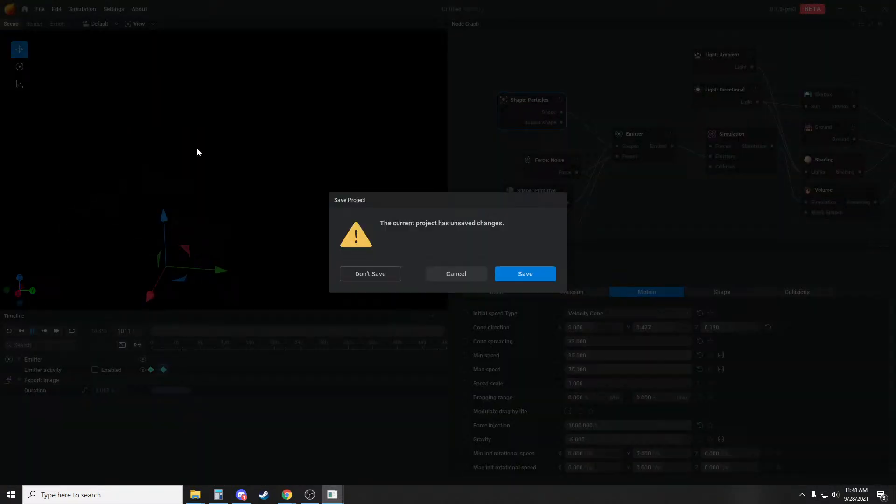
click(363, 274)
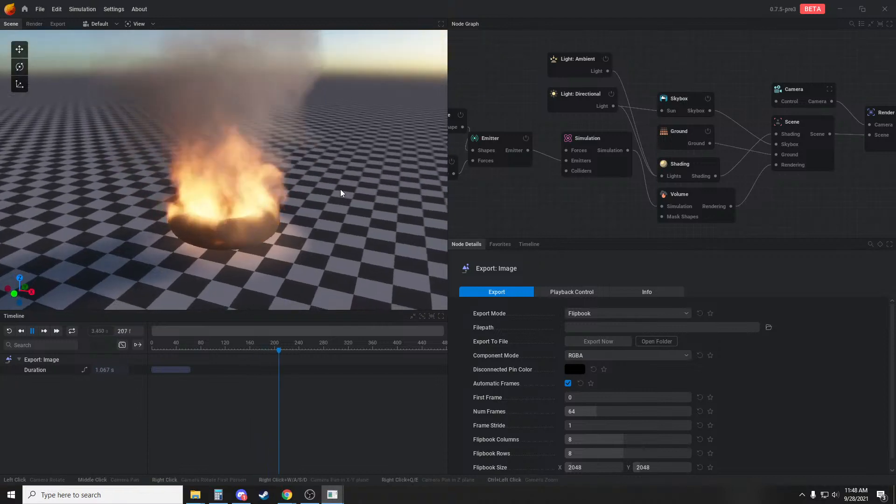
drag(340, 189, 349, 194)
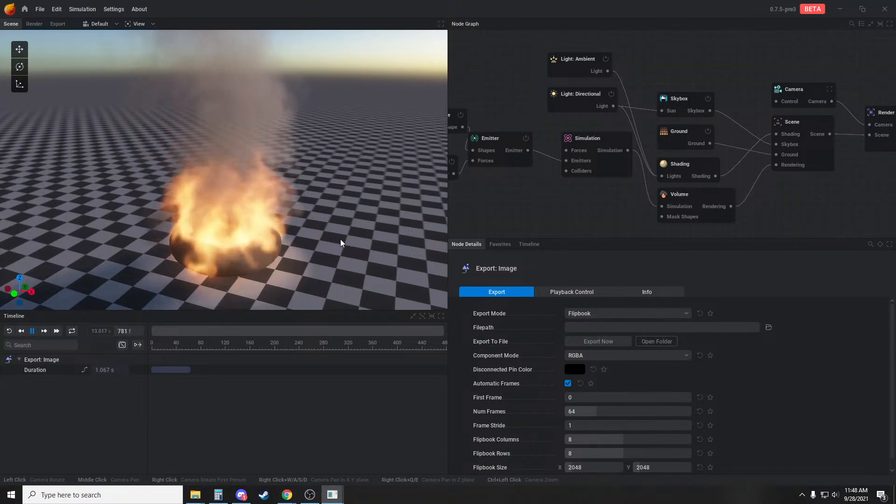
mouse_move(341, 239)
mouse_down()
mouse_move(332, 214)
mouse_move(348, 223)
mouse_up()
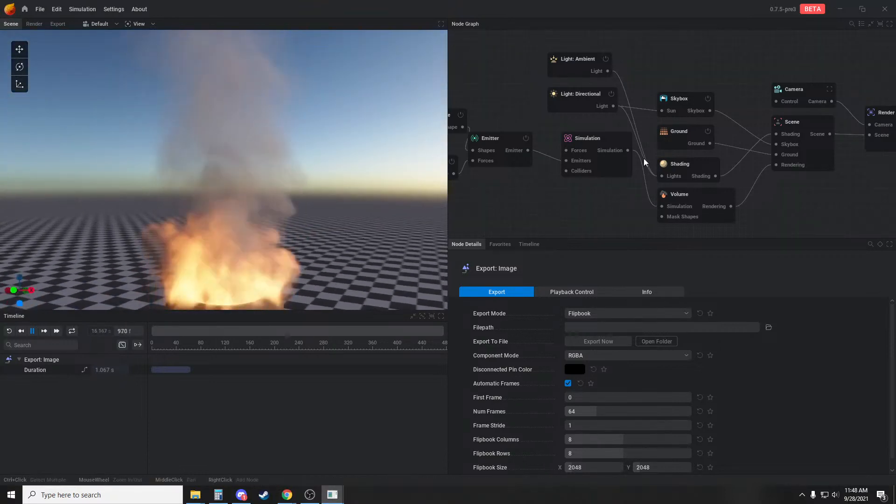
Set the Emitter's fuel emission to No Emission
middle_drag(533, 189, 592, 192)
middle_drag(539, 108, 547, 111)
click(567, 146)
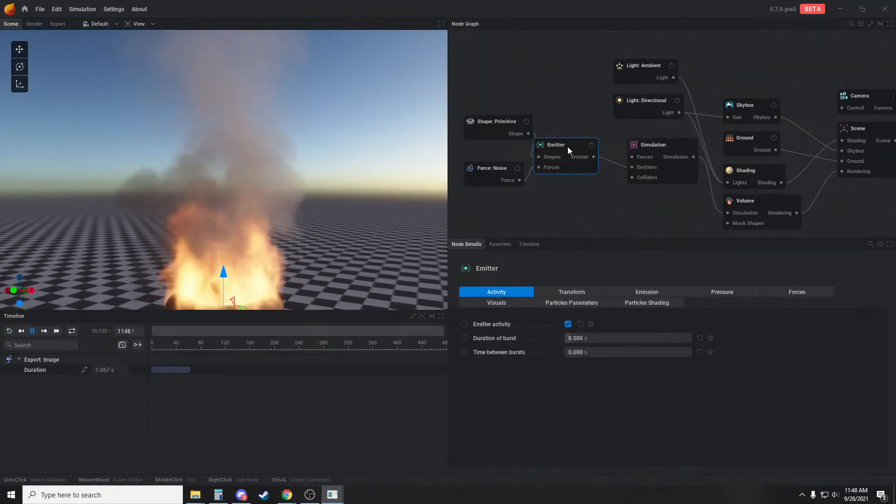
click(663, 292)
click(602, 325)
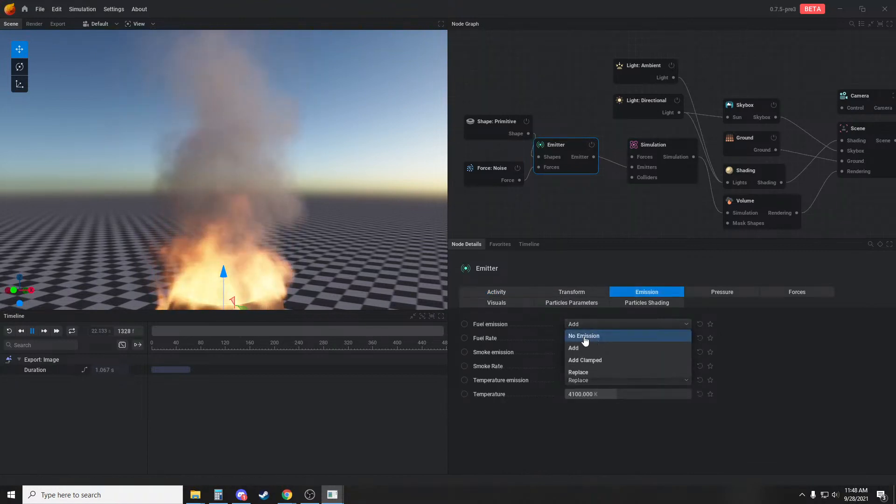
click(584, 336)
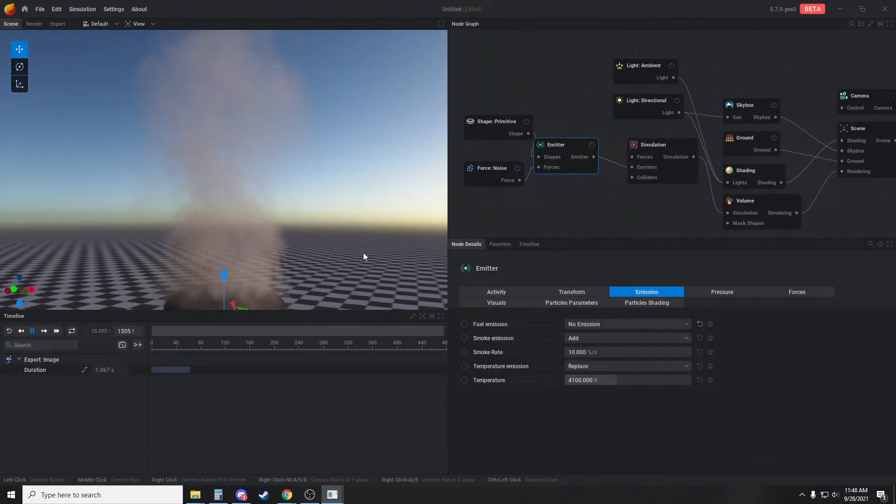
Change the Primitive shape's type to Cylinder and view the smoke rising from it
middle_drag(571, 206, 593, 214)
click(517, 142)
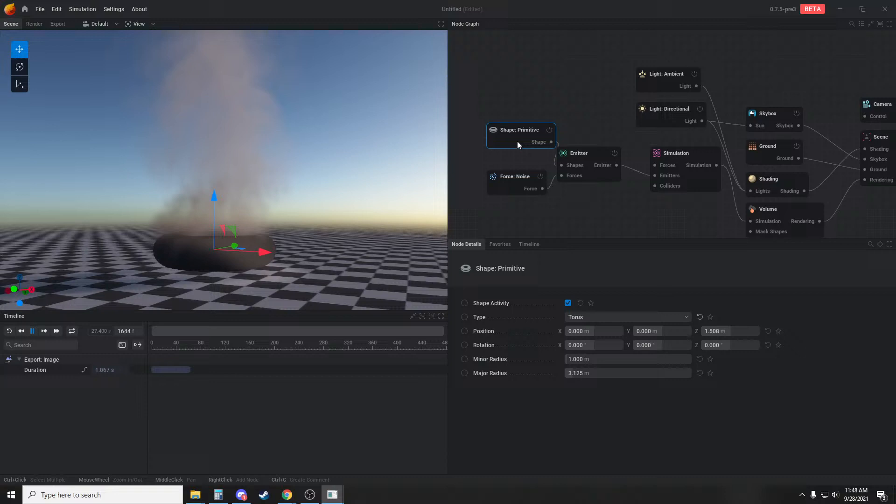
click(606, 320)
click(591, 389)
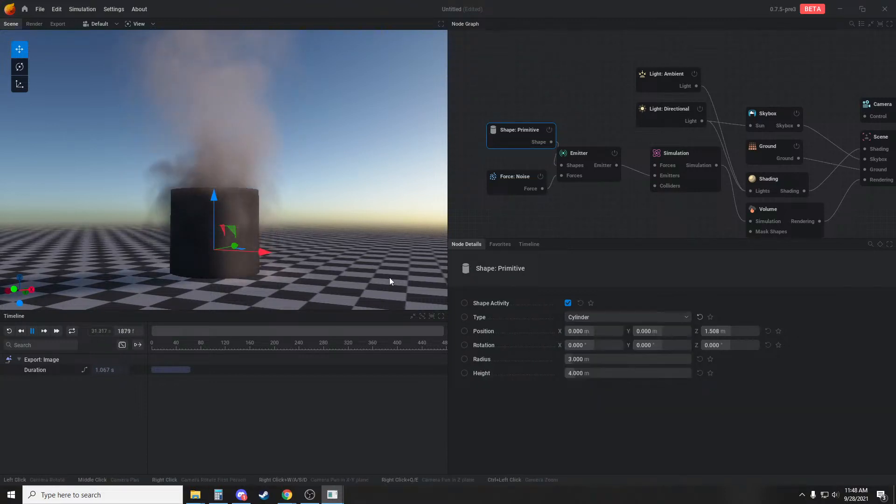
drag(368, 262, 342, 264)
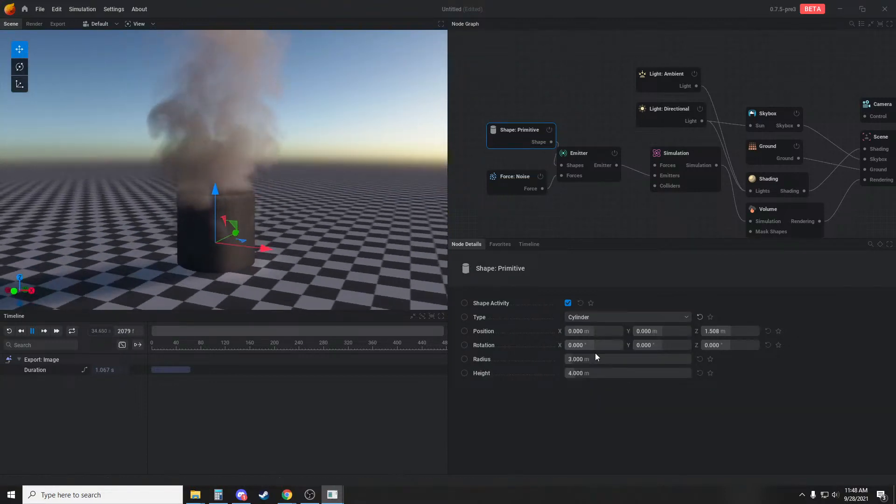
Set the cylinder's radius to 1.167 m and move it to Y 0.350 m and Z 0.755 m
drag(598, 360, 591, 361)
drag(305, 257, 233, 269)
mouse_move(255, 243)
mouse_down()
mouse_move(262, 246)
mouse_move(256, 238)
mouse_up()
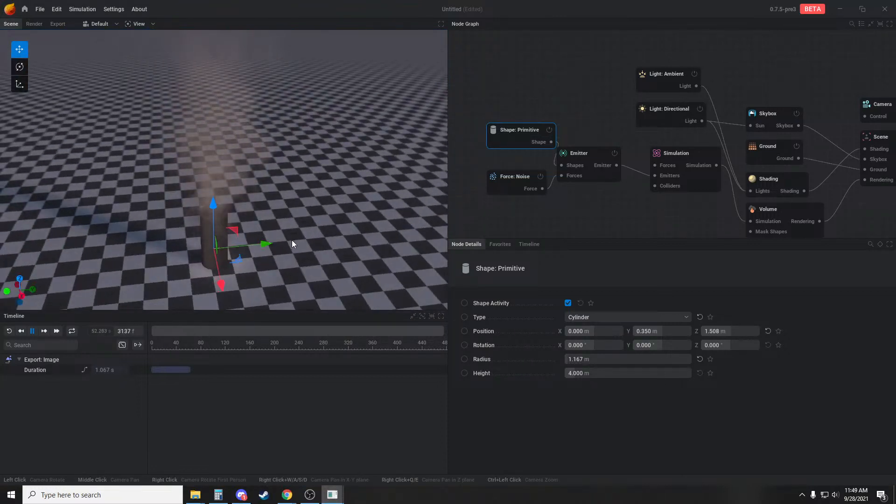
drag(333, 242, 319, 223)
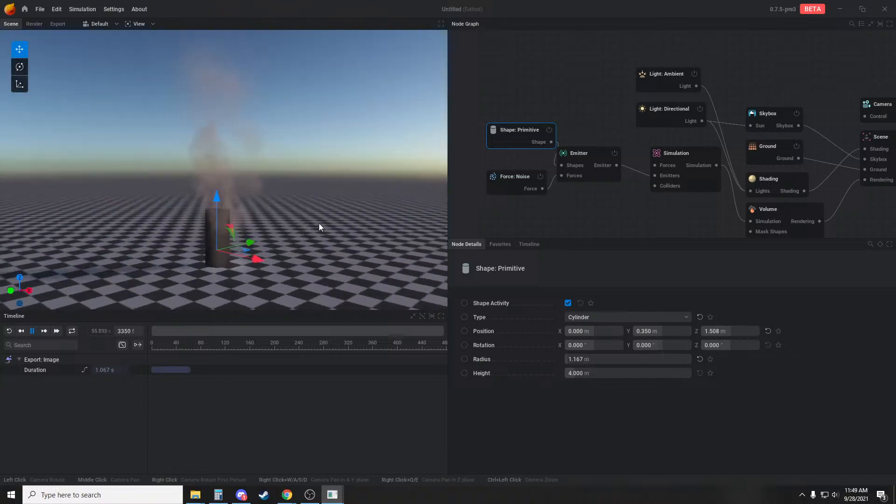
drag(213, 201, 214, 204)
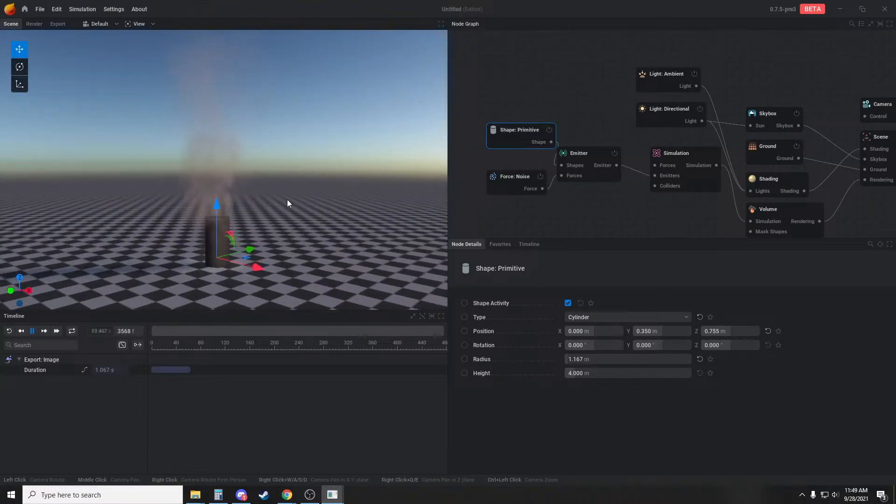
drag(287, 200, 328, 186)
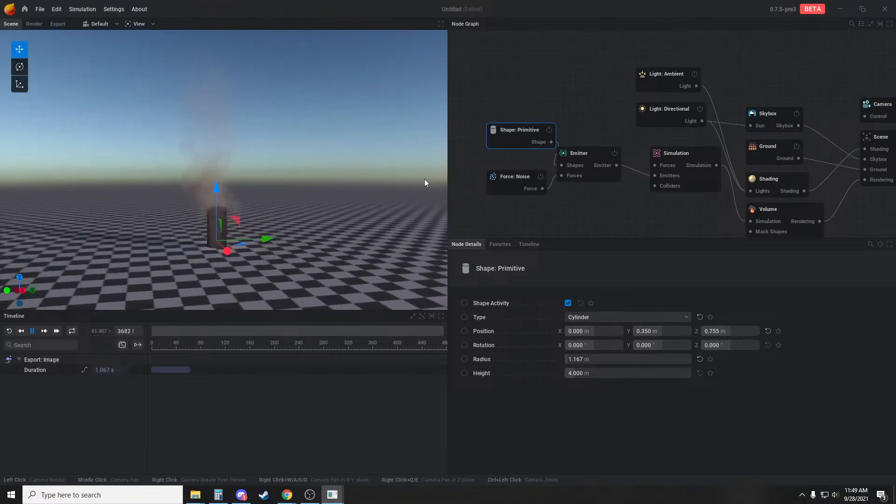
Raise the Emitter's smoke rate to 60 %/s and view the smoke column up close
click(591, 159)
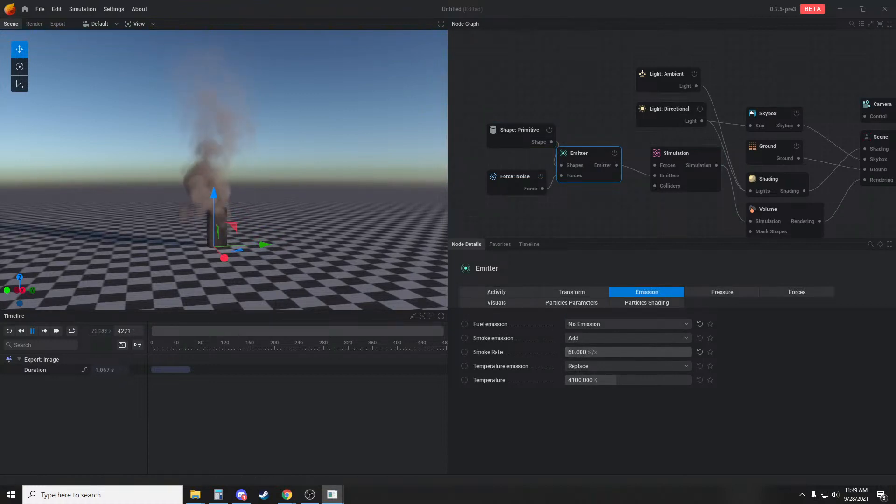
scroll(313, 169, up, 3)
middle_drag(312, 169, 323, 206)
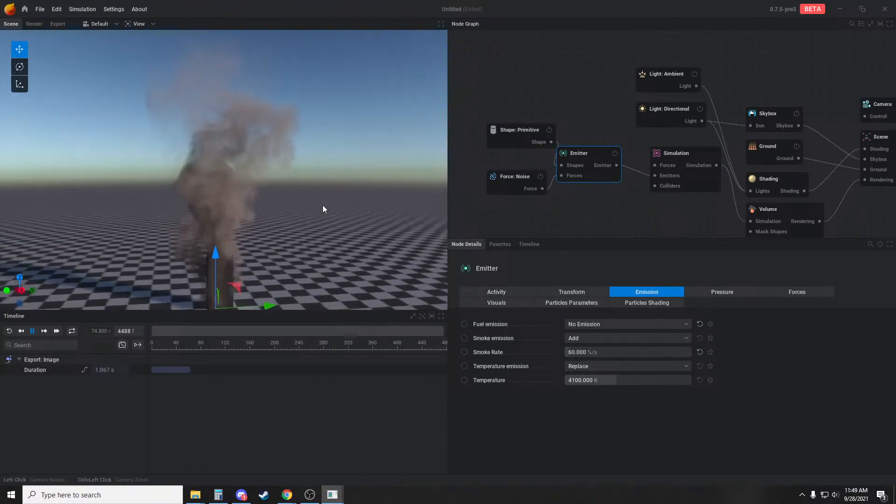
drag(323, 206, 315, 208)
Set the Z+ roof width of the Volume's slicing mask to 0% and examine the top of the smoke column
middle_drag(665, 213, 570, 214)
click(699, 215)
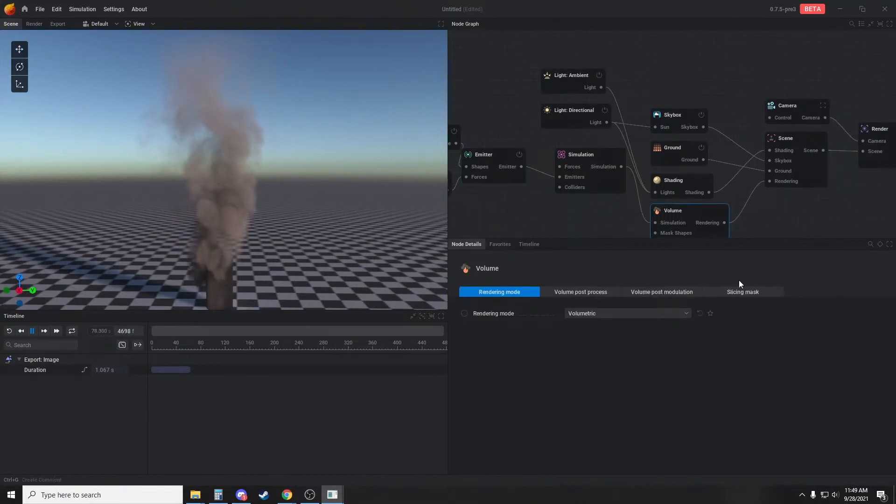
click(735, 292)
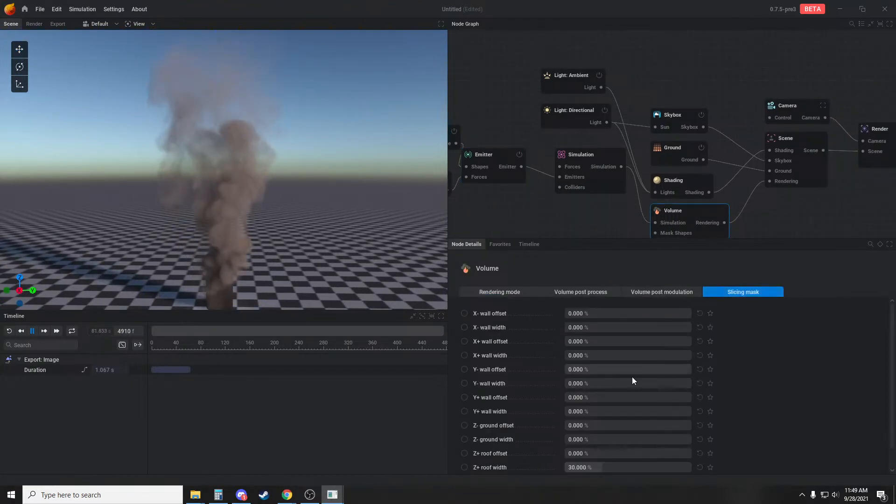
scroll(632, 379, down, 2)
drag(616, 445, 576, 445)
drag(348, 178, 318, 188)
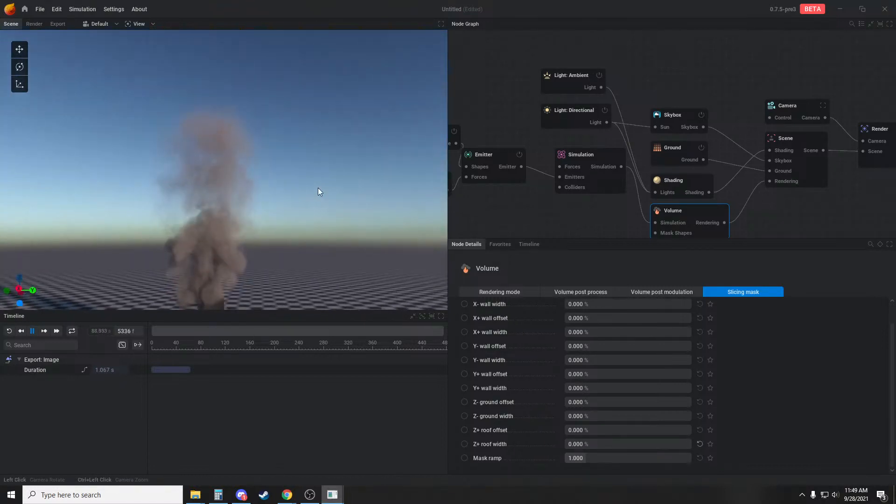
middle_drag(318, 188, 322, 218)
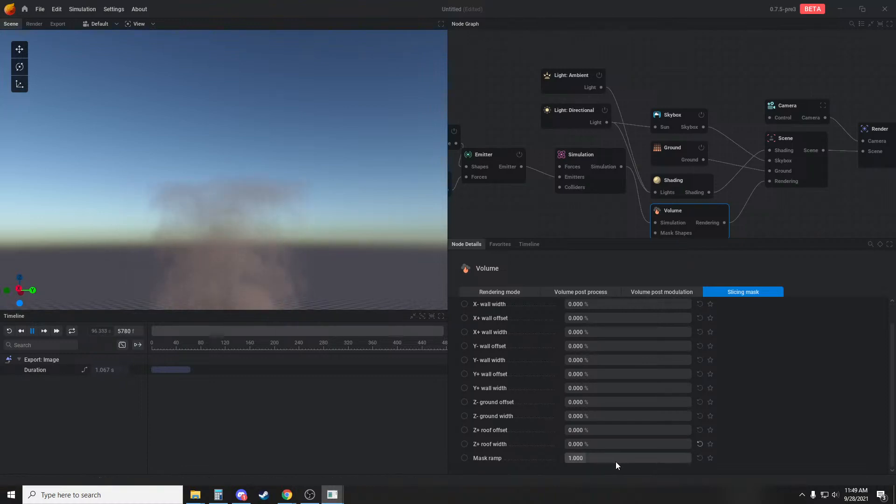
Set the Volume slicing mask's Z+ roof width to 38% and its mask ramp to 0.888
mouse_move(614, 458)
mouse_down()
mouse_move(642, 458)
mouse_move(630, 457)
mouse_move(624, 444)
mouse_up()
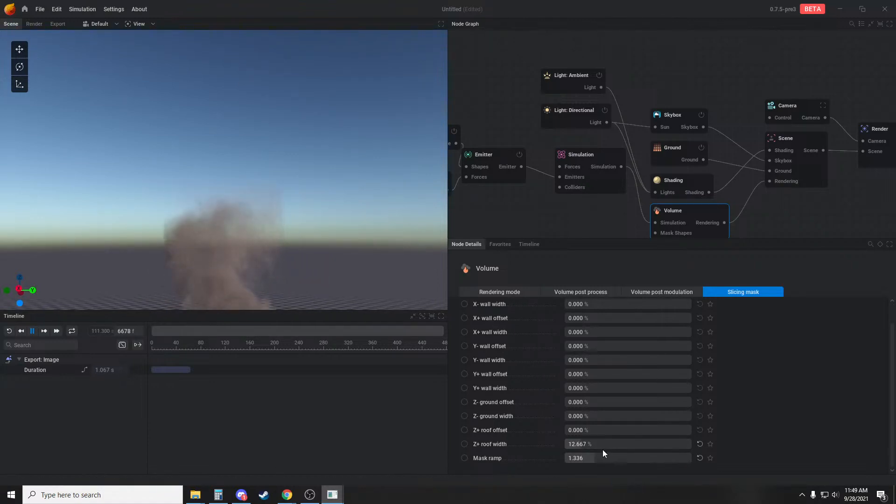
drag(604, 444, 611, 444)
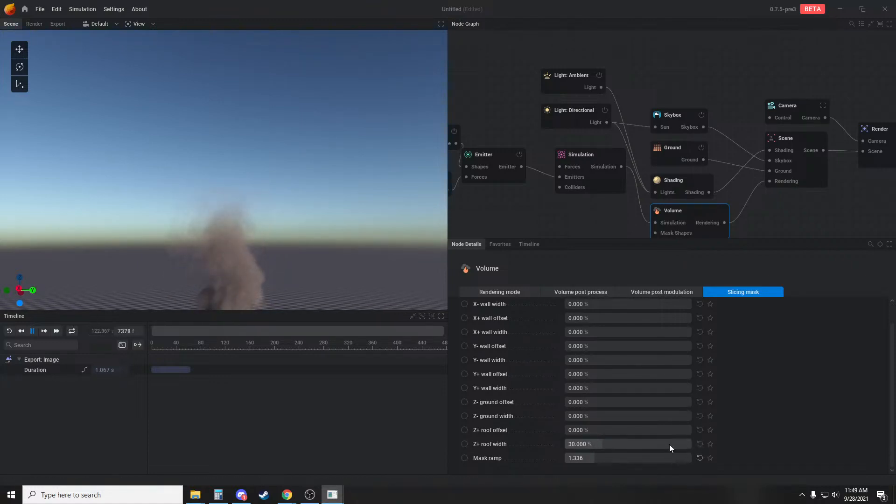
drag(295, 261, 186, 114)
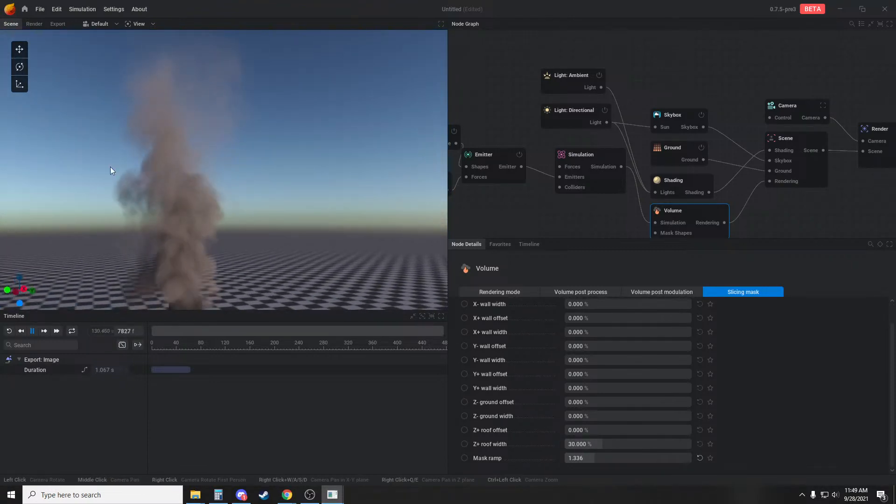
drag(110, 167, 251, 206)
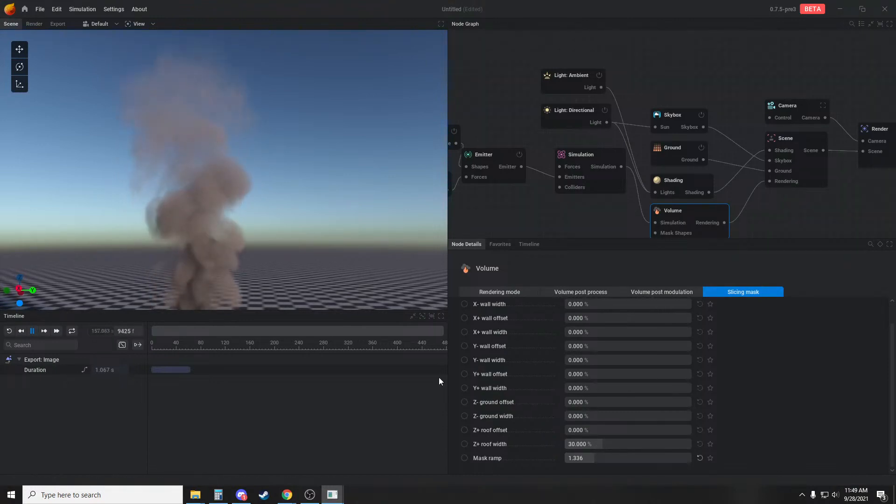
drag(630, 444, 556, 460)
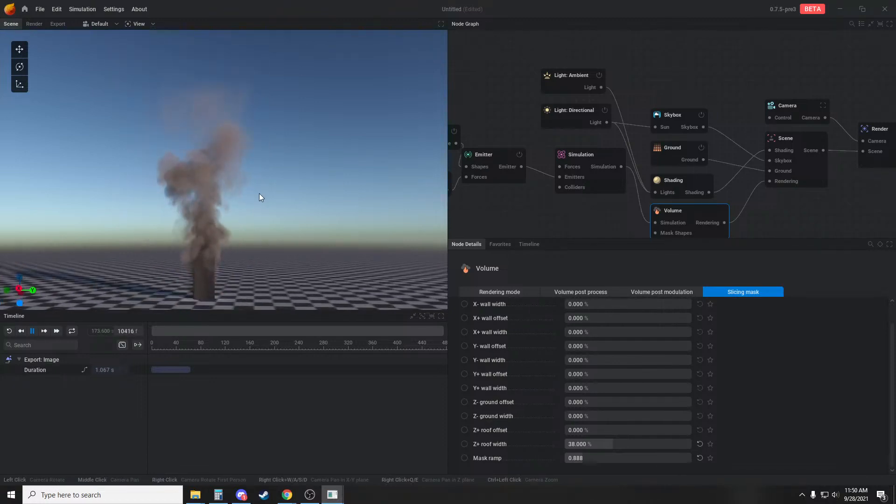
drag(259, 193, 282, 226)
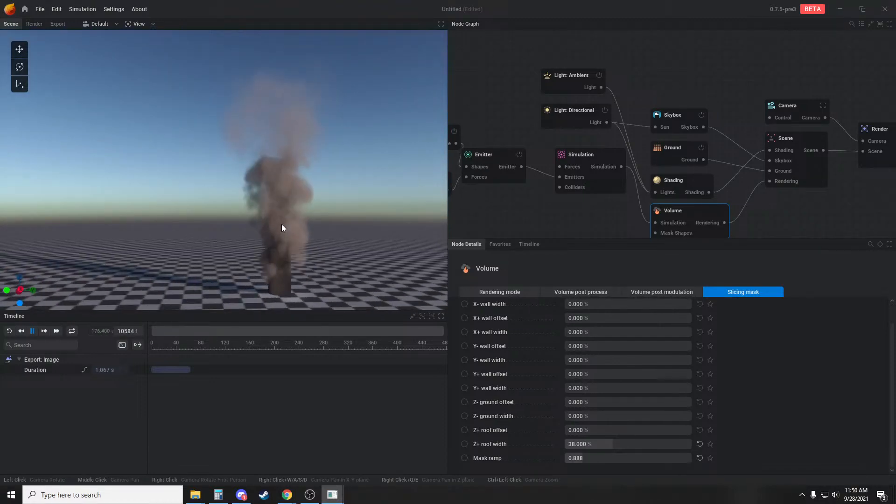
Pause the simulation and set the Shading's extinction color to the grey-blue #9DA8B5
click(698, 179)
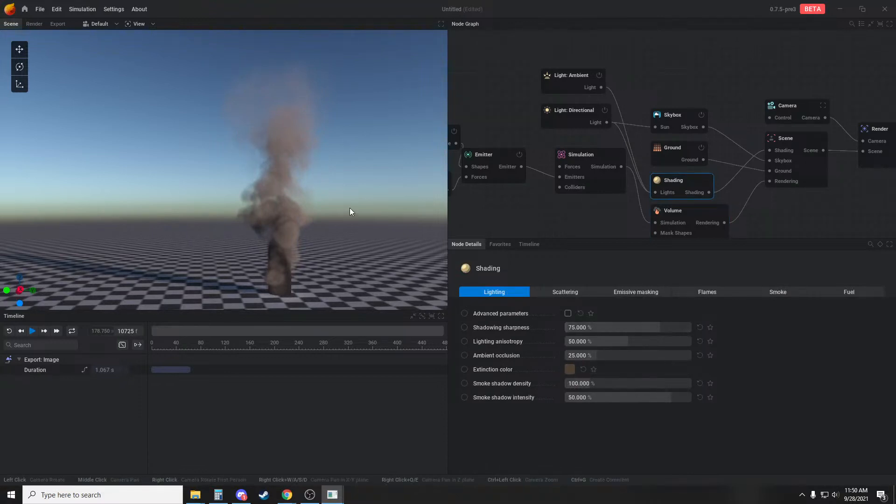
scroll(314, 213, up, 3)
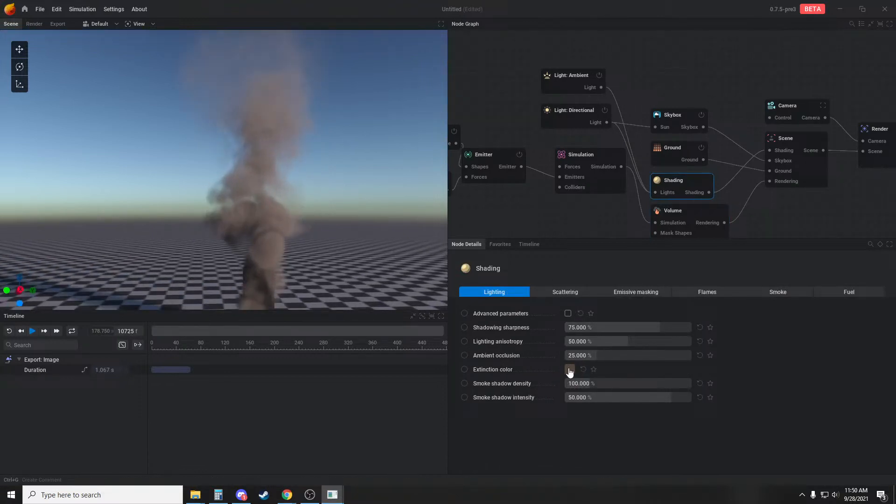
click(570, 370)
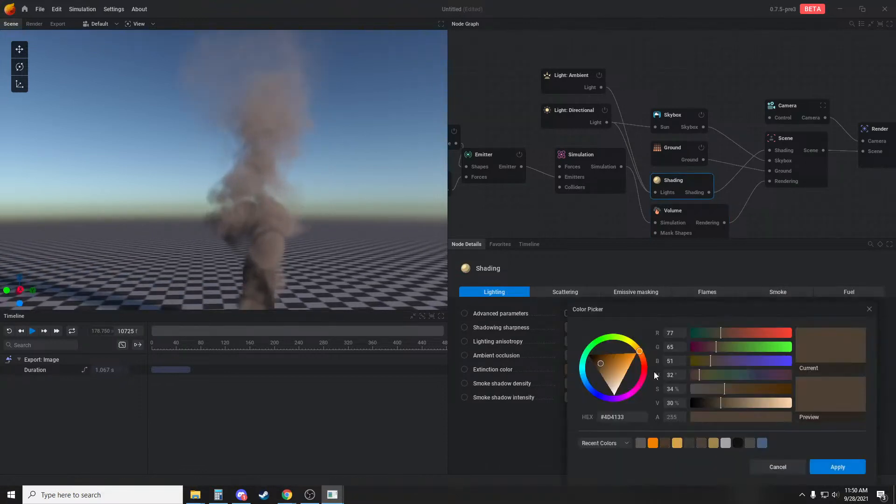
drag(606, 374, 614, 358)
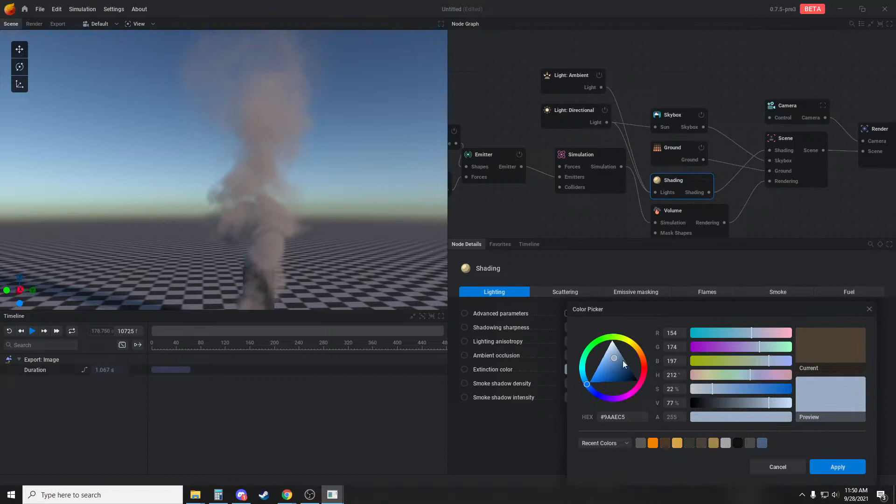
drag(617, 359, 619, 362)
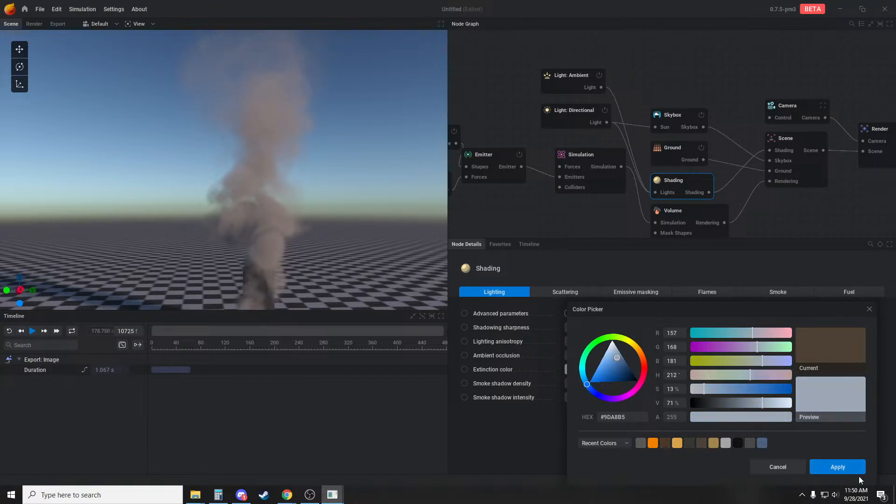
click(839, 470)
drag(375, 241, 328, 218)
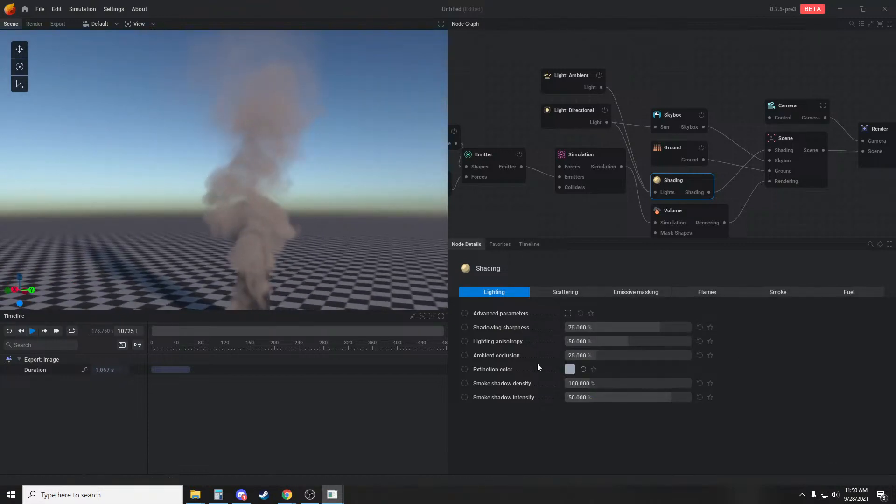
Brighten the Shading's smoke color to a lighter neutral grey
click(623, 355)
click(778, 293)
click(571, 384)
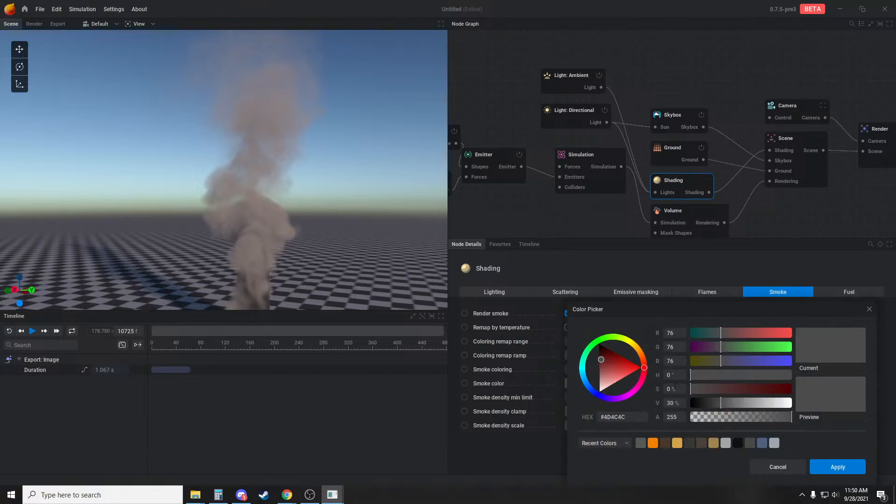
mouse_move(736, 404)
mouse_down()
mouse_move(779, 405)
mouse_move(734, 403)
mouse_move(745, 404)
mouse_up()
scroll(380, 247, down, 2)
drag(381, 247, 343, 253)
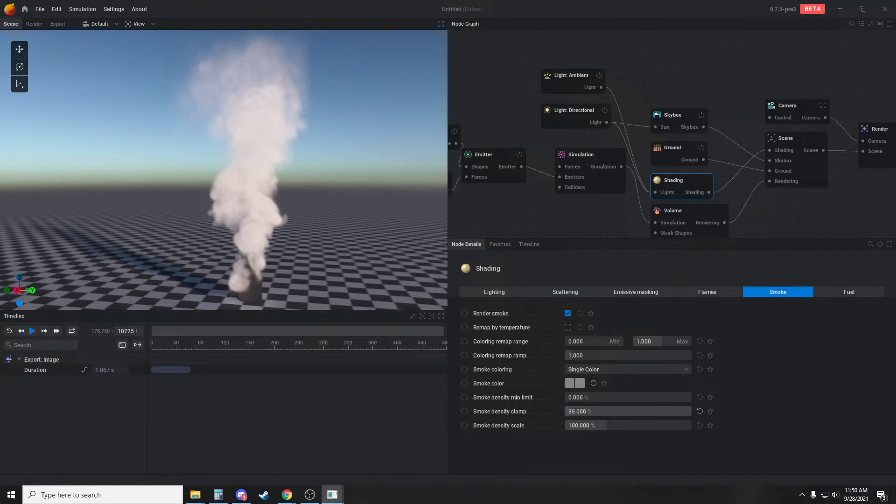
Set the Shading's smoke density clamp to 6.667% and resume the simulation
drag(579, 411, 575, 411)
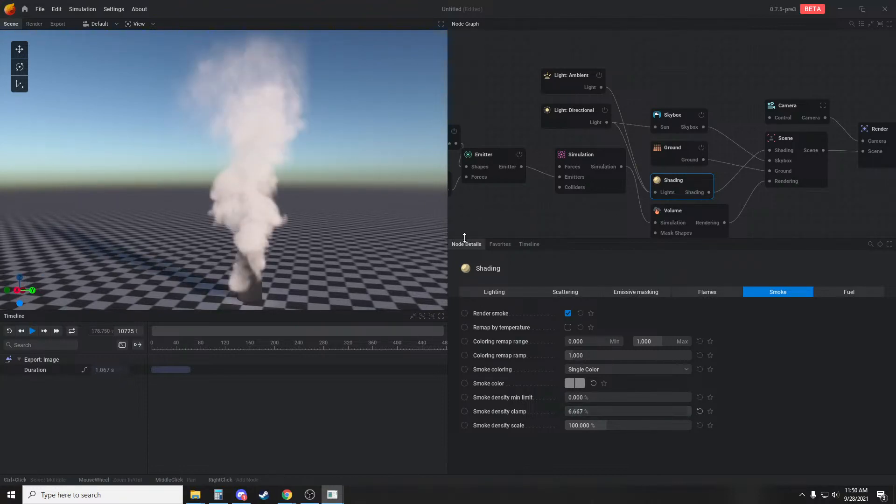
key(space)
drag(302, 233, 340, 204)
scroll(345, 203, up, 4)
scroll(368, 220, down, 3)
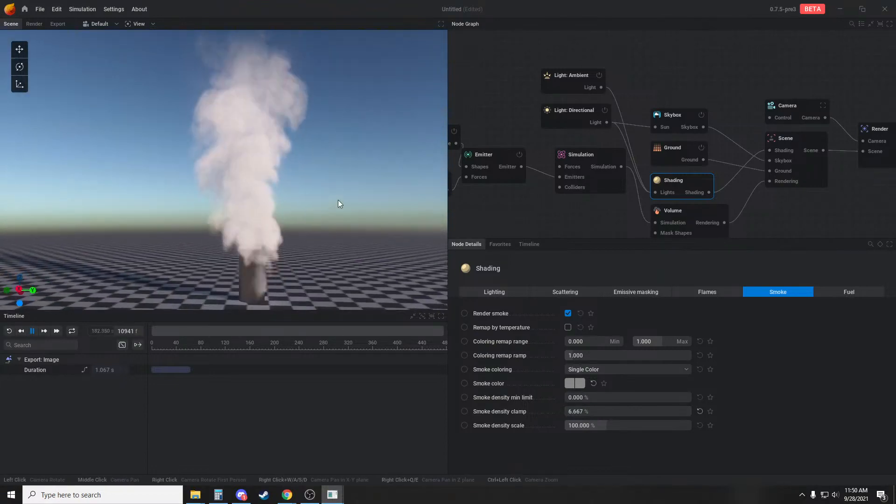
Disable the Skybox and check how the directional light illuminates the smoke column
click(703, 116)
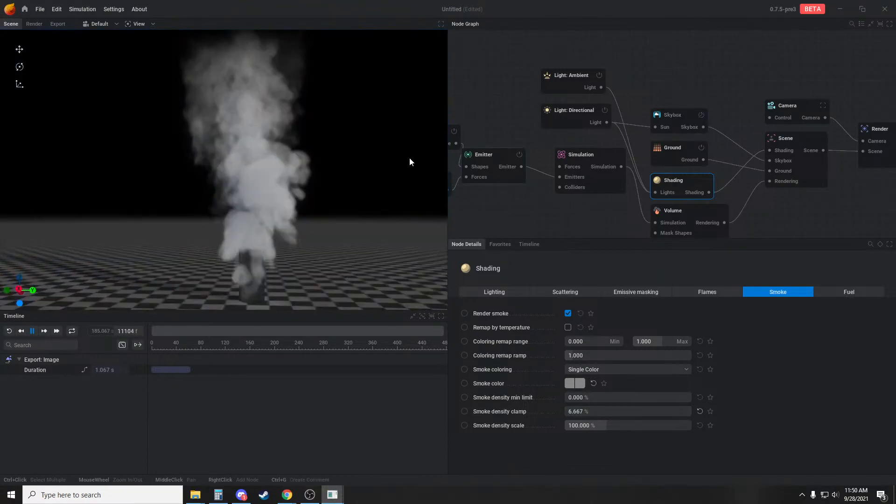
click(587, 117)
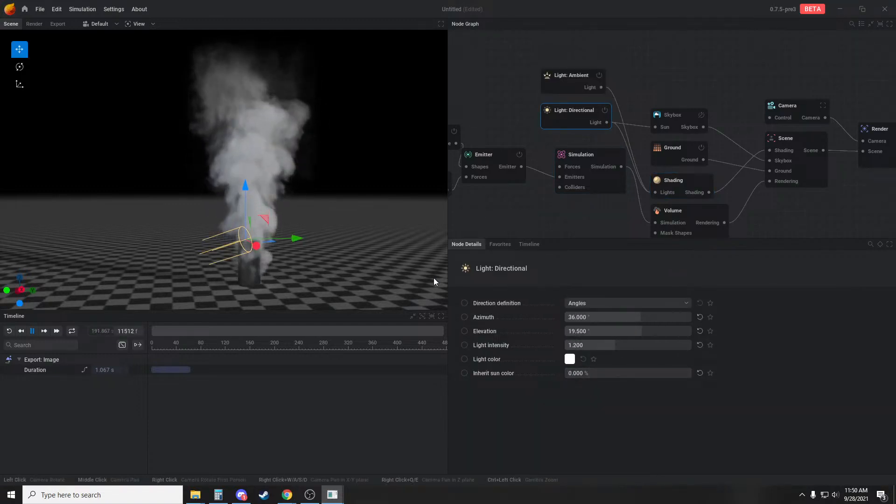
drag(433, 279, 462, 293)
drag(418, 173, 374, 185)
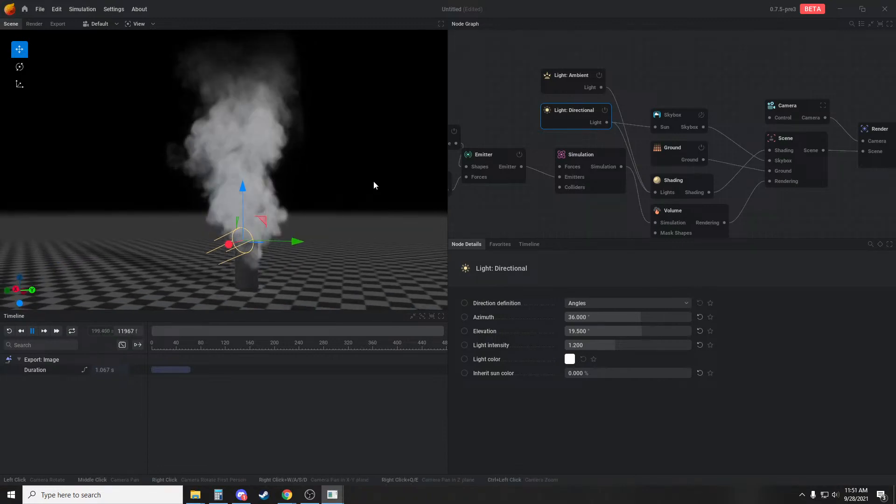
click(498, 114)
drag(320, 217, 248, 226)
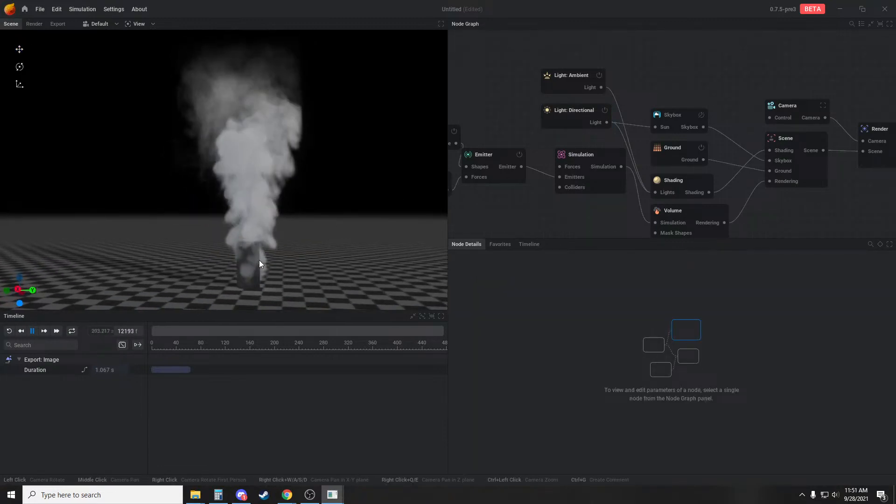
Turn off the Emitter's Show emitter visual and examine the smoke column without its source cylinder
click(495, 160)
click(500, 304)
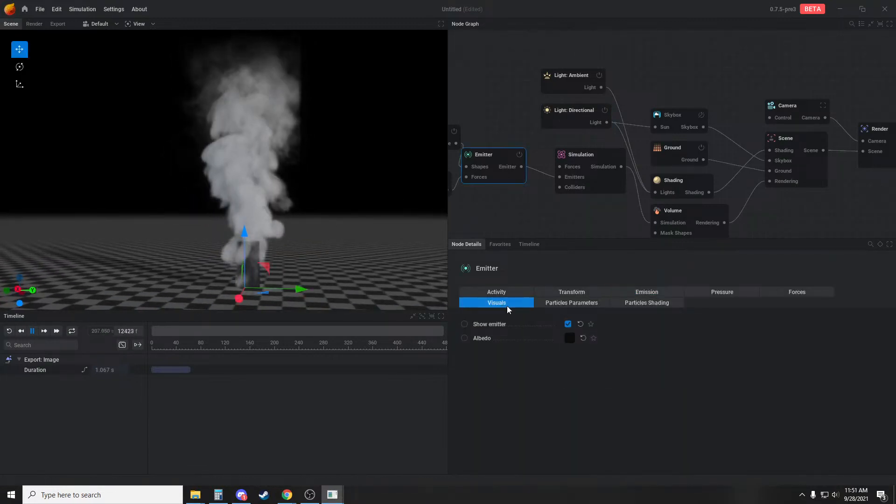
click(568, 323)
click(507, 147)
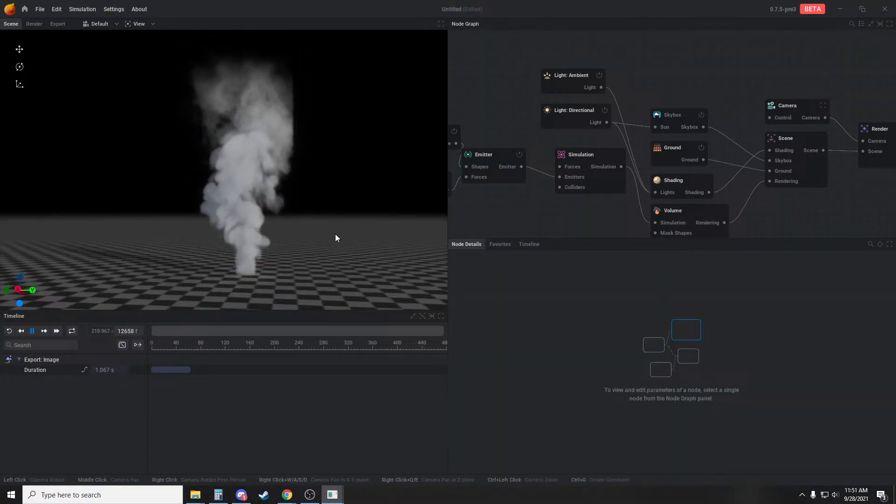
drag(287, 216, 293, 211)
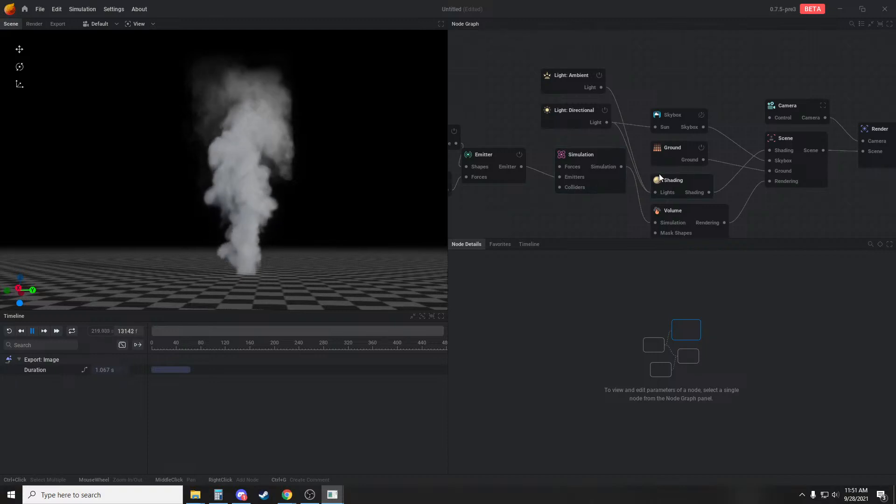
scroll(312, 188, down, 1)
drag(312, 189, 310, 198)
scroll(310, 198, down, 1)
scroll(310, 199, up, 2)
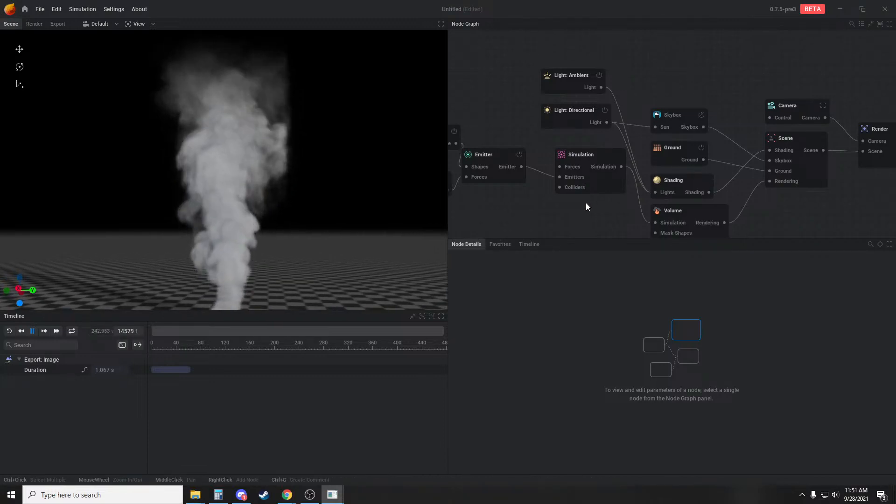
Add a Force: Line node connected to the Simulation's forces input
middle_drag(586, 202, 697, 178)
middle_drag(624, 111, 625, 126)
drag(672, 156, 559, 72)
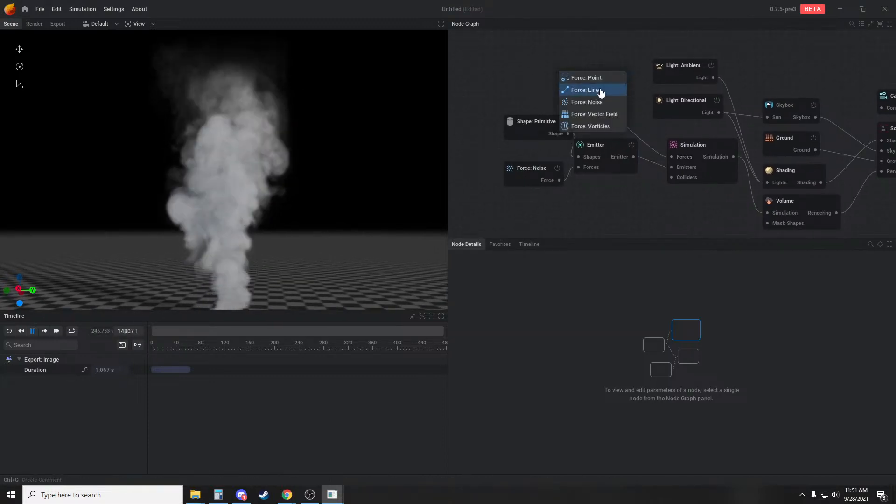
click(601, 91)
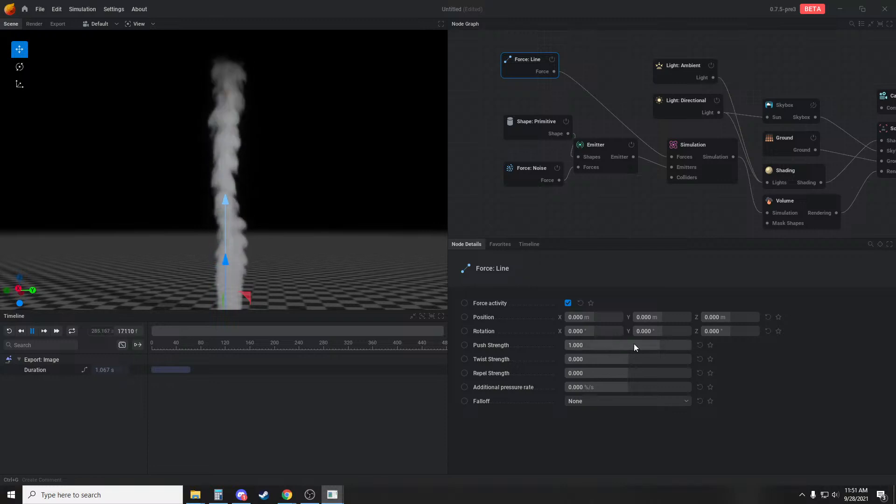
middle_drag(305, 229, 314, 210)
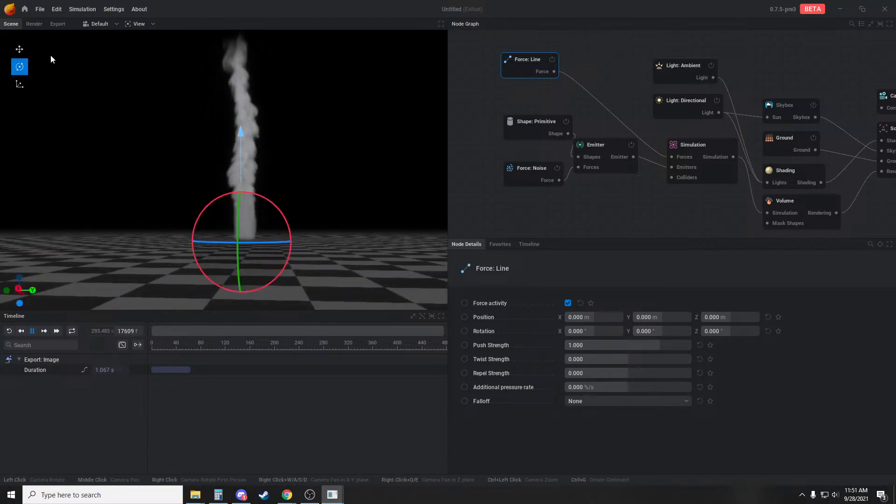
Rotate the line force about the Y axis to -90° so it points horizontally
click(19, 50)
click(19, 66)
click(19, 51)
click(19, 67)
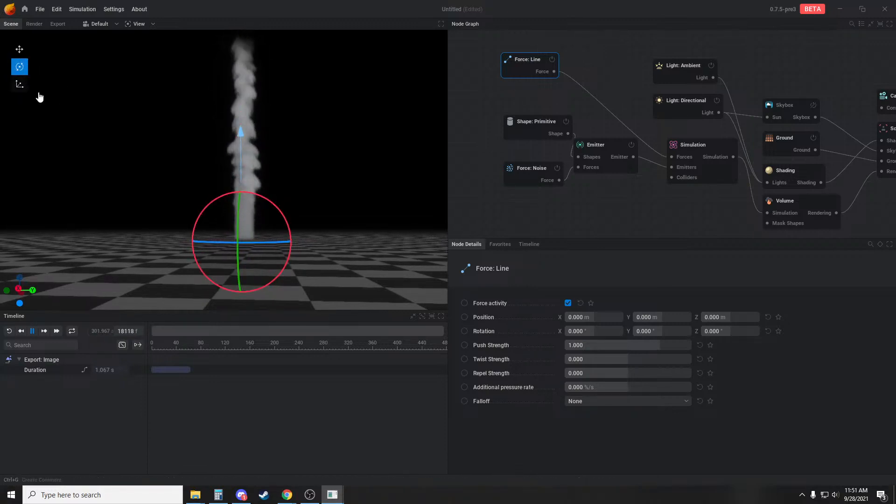
drag(328, 182, 328, 206)
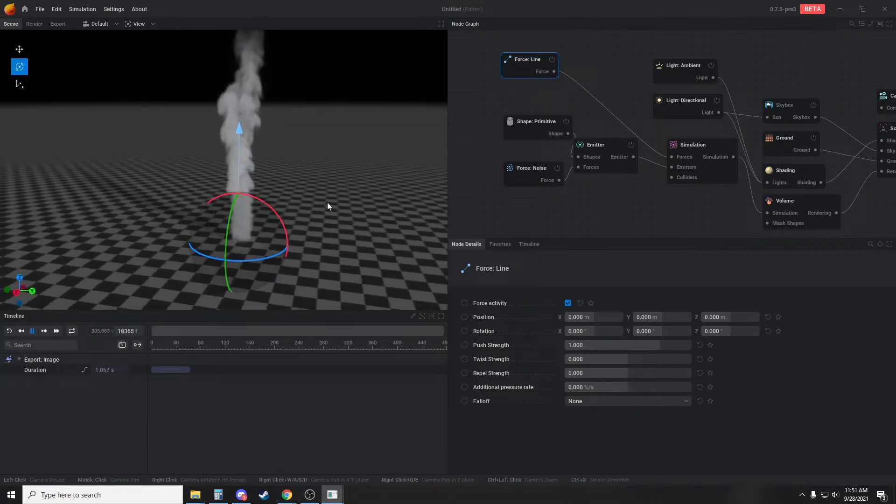
drag(264, 204, 299, 225)
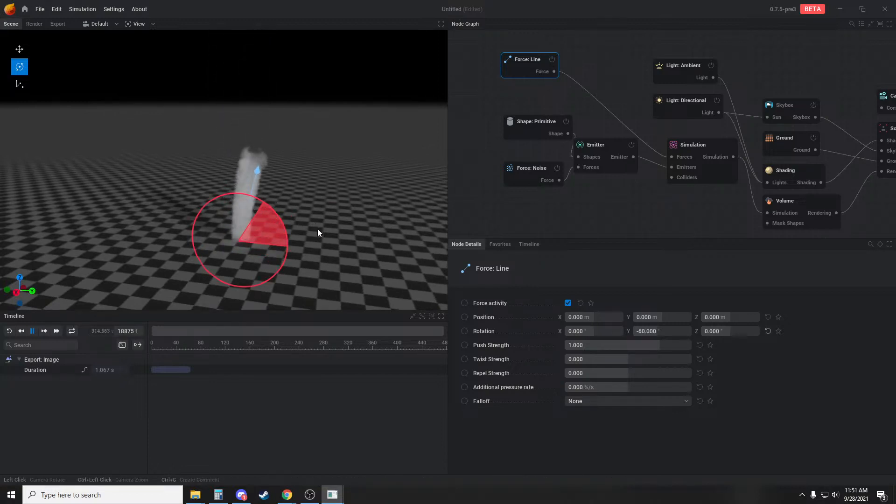
mouse_move(317, 229)
mouse_down()
mouse_move(325, 246)
mouse_move(322, 235)
mouse_move(340, 234)
mouse_move(340, 223)
mouse_move(311, 219)
mouse_up()
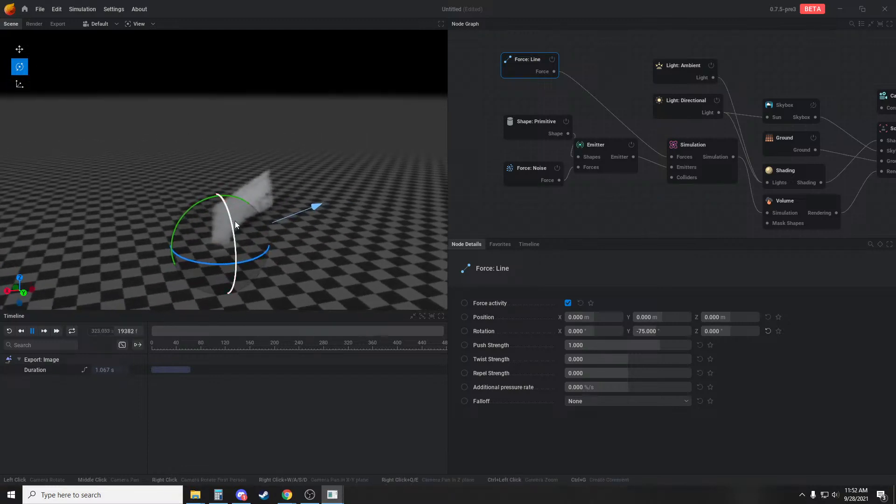
mouse_move(234, 221)
mouse_down()
mouse_move(239, 235)
mouse_move(234, 223)
mouse_up()
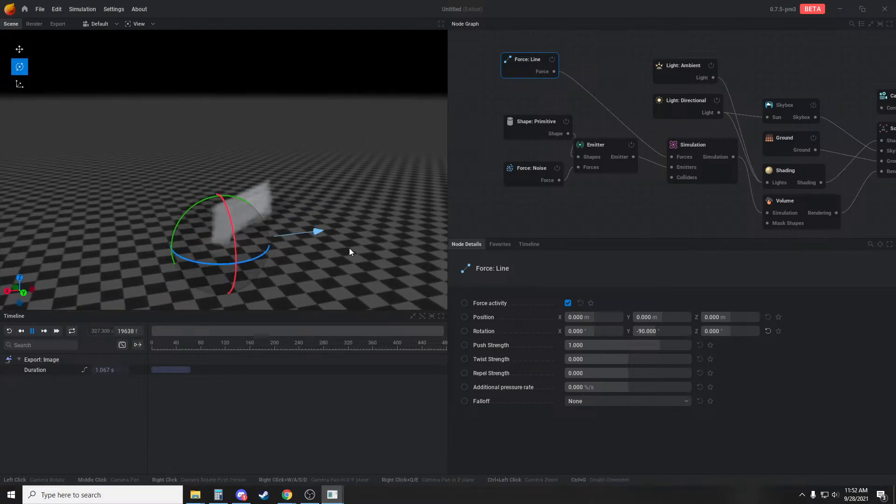
Rework the line force's orientation to X -180°, Y -90°, Z 180° and restart the simulation
drag(349, 248, 260, 229)
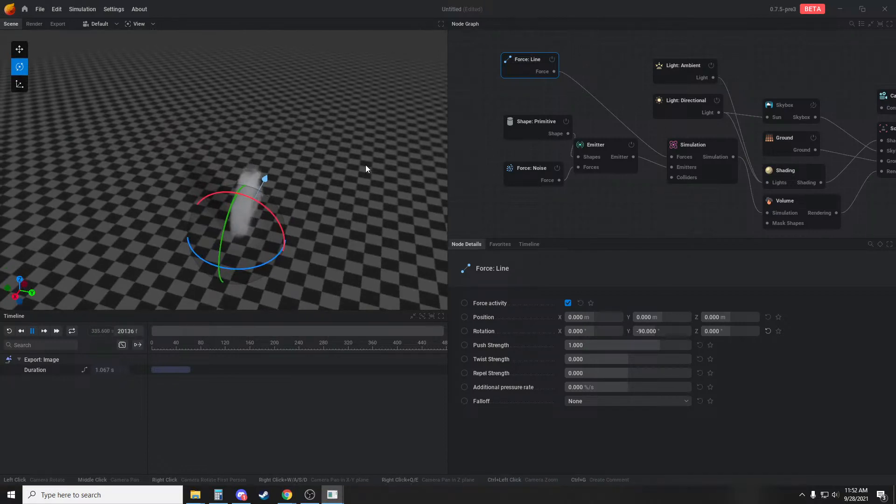
drag(267, 216, 144, 176)
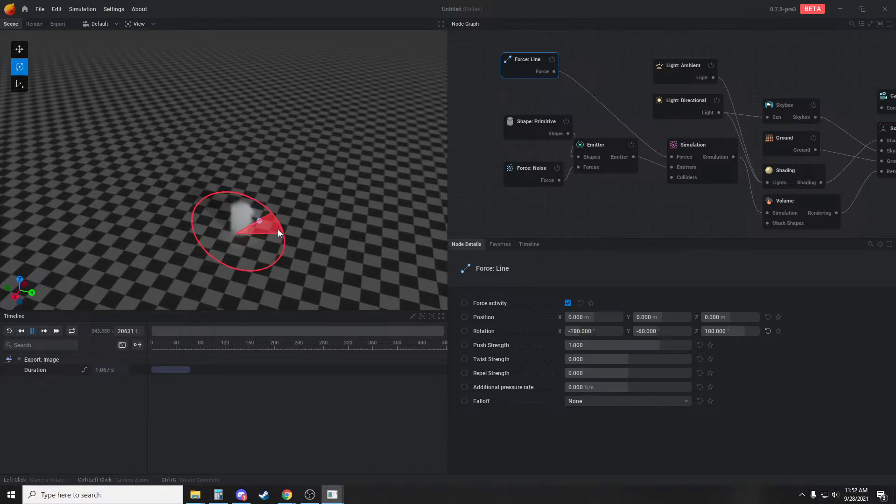
drag(278, 228, 272, 225)
click(654, 334)
drag(432, 257, 329, 217)
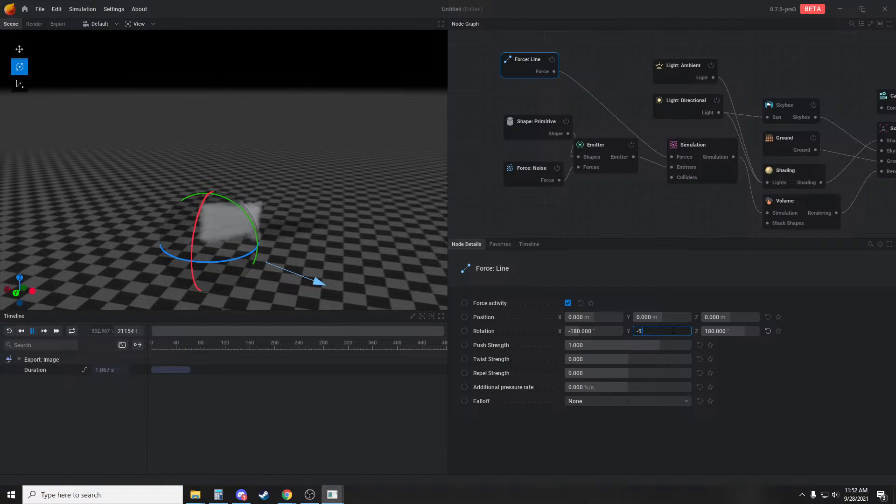
drag(304, 184, 325, 204)
key(r)
scroll(262, 229, up, 1)
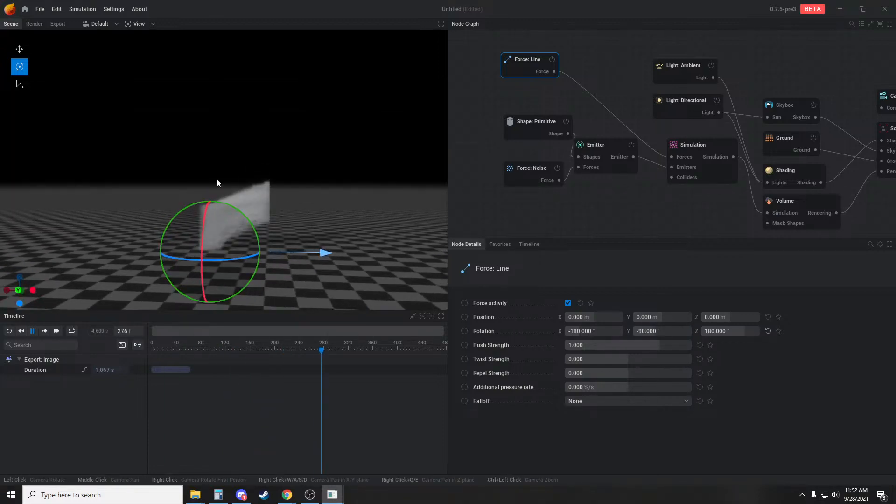
Display the simulation bounds and move the cylinder shape along X to about 4.4 m
key(b)
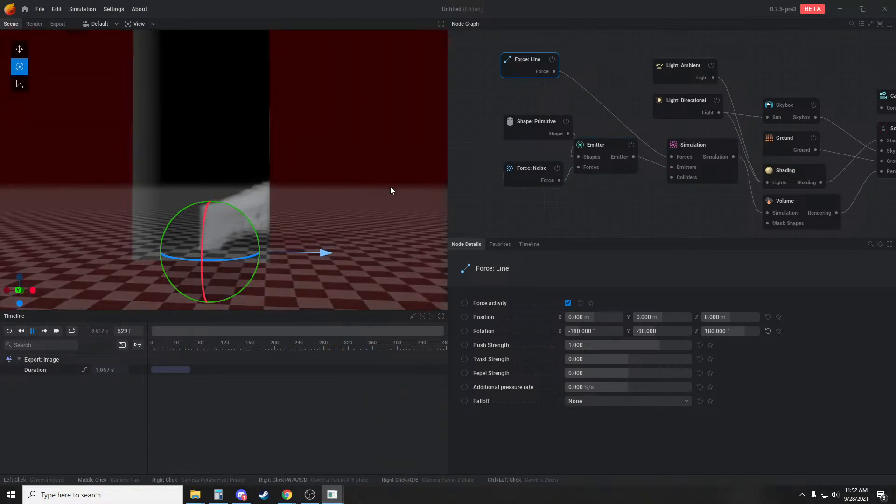
scroll(369, 187, down, 2)
middle_drag(340, 187, 371, 198)
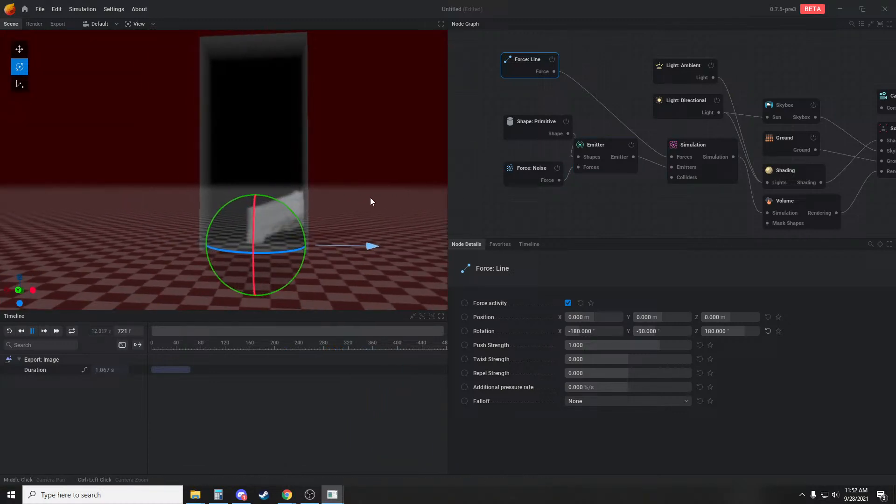
click(540, 136)
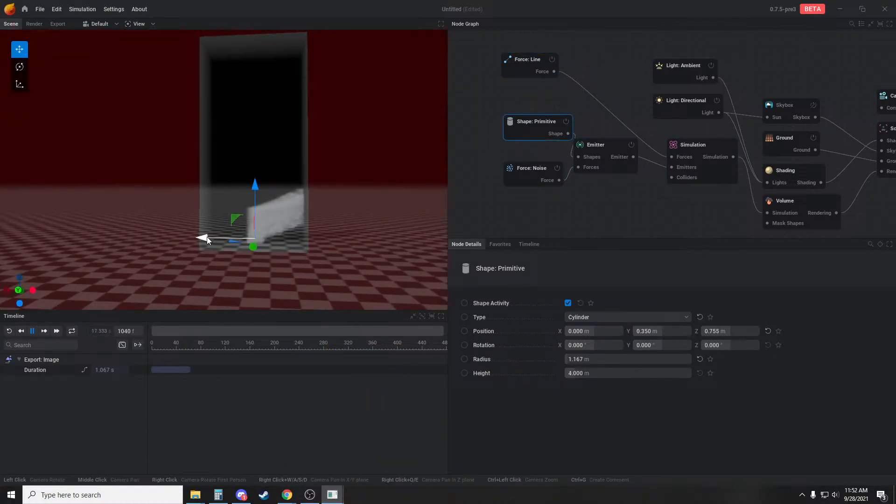
drag(186, 235, 174, 234)
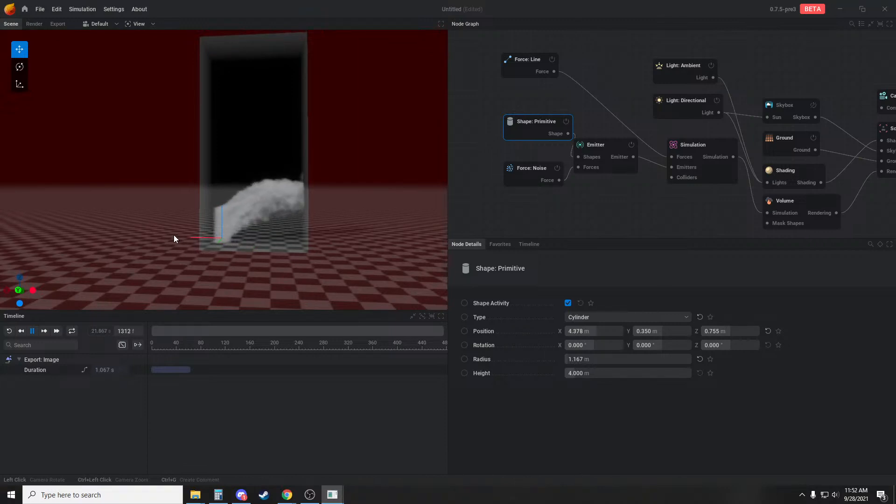
Set the Simulation's X voxel count to 393 and apply the new resolution
click(697, 168)
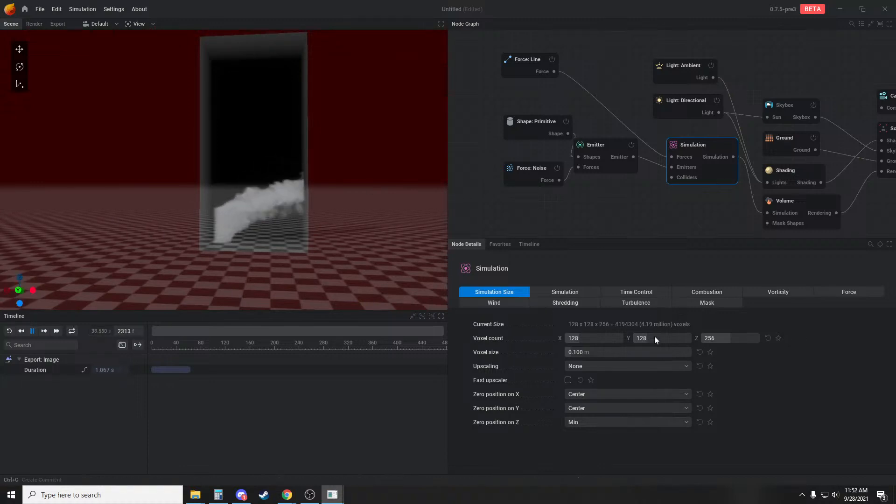
drag(583, 342, 606, 341)
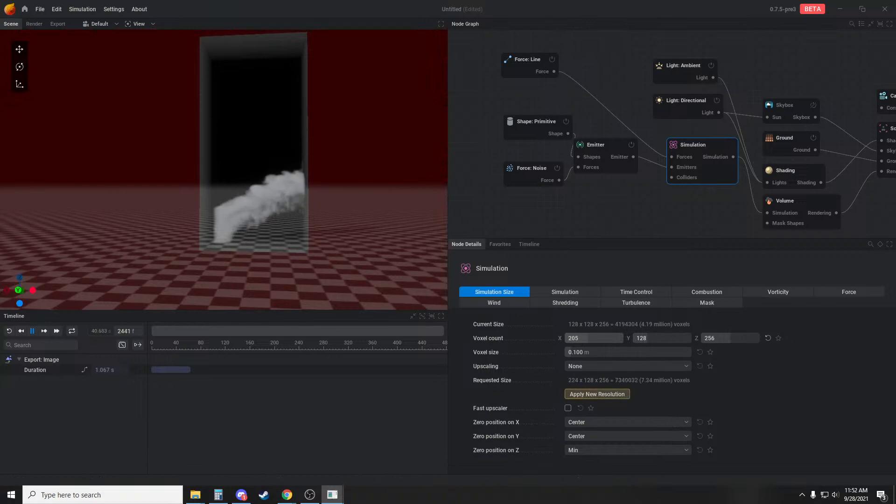
click(609, 395)
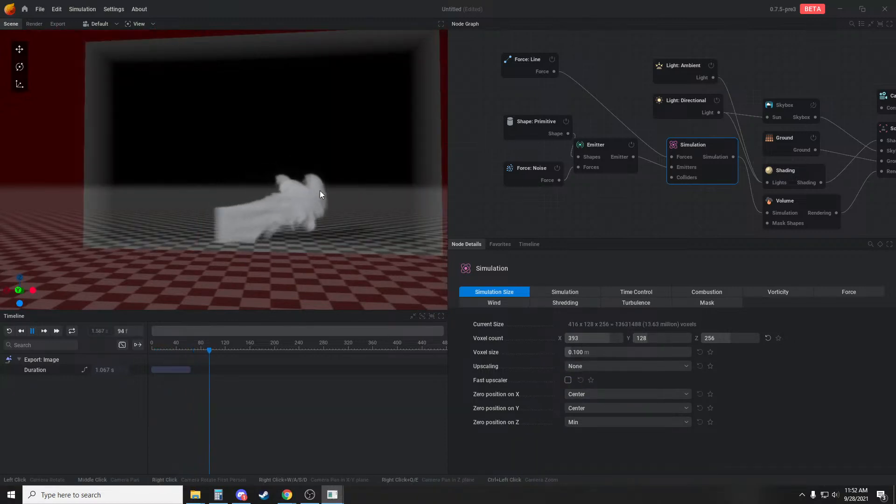
drag(264, 163, 270, 166)
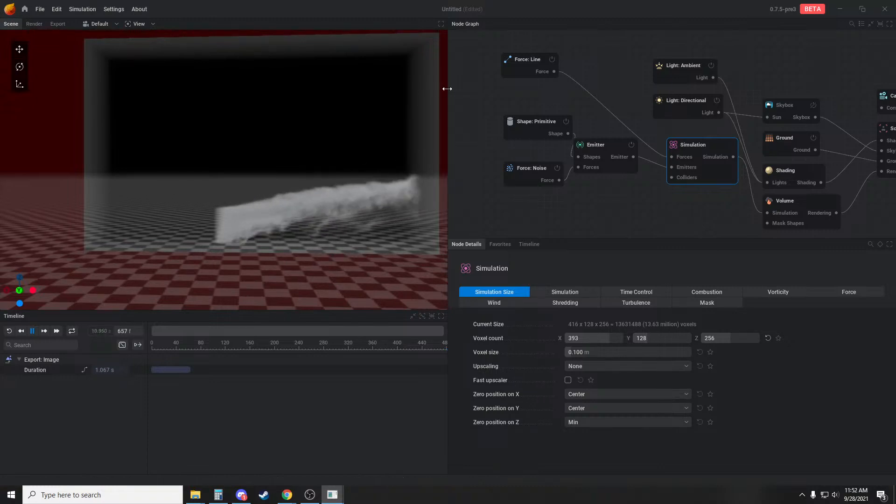
Raise the line force to about 18.2 m in Z and move the cylinder shape to about 16.5 m along X
click(518, 68)
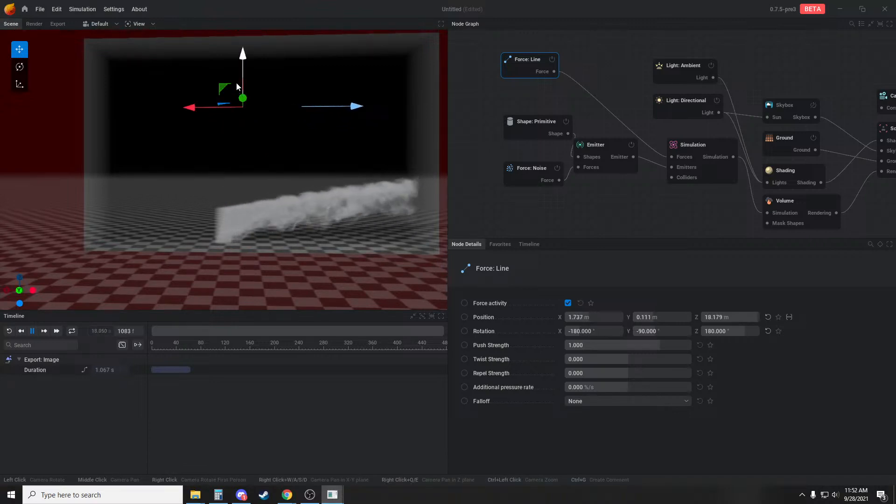
click(525, 131)
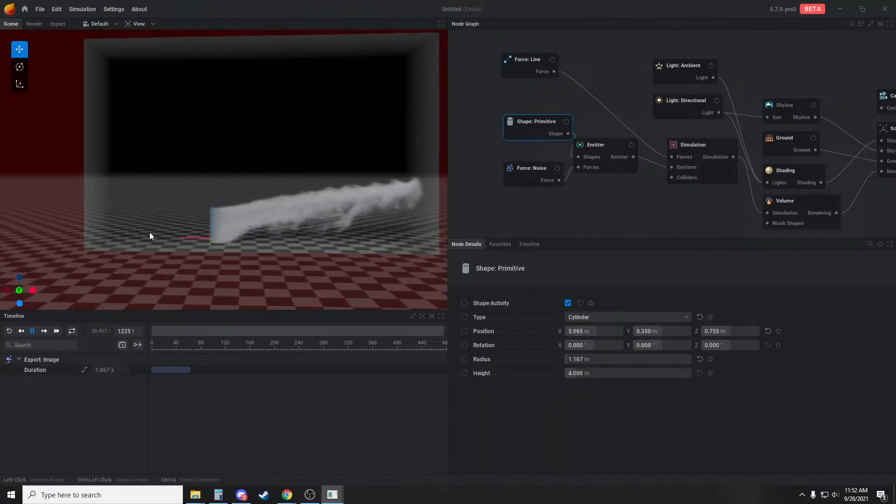
drag(149, 232, 84, 228)
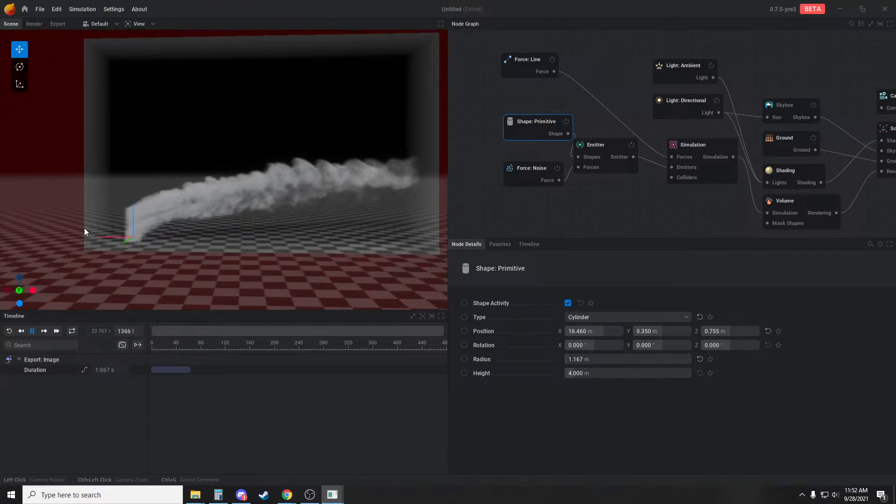
Move the cylinder shape to about 17 m along X
middle_drag(278, 266, 317, 281)
drag(154, 264, 152, 263)
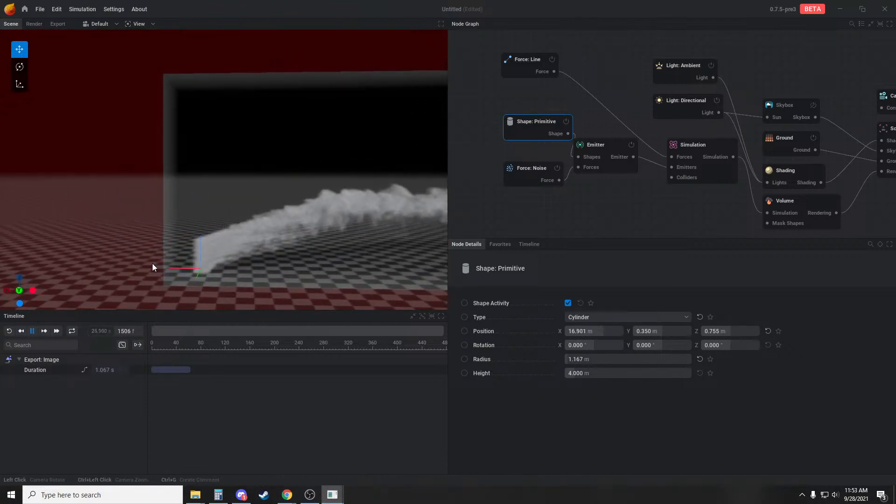
middle_drag(324, 293, 262, 281)
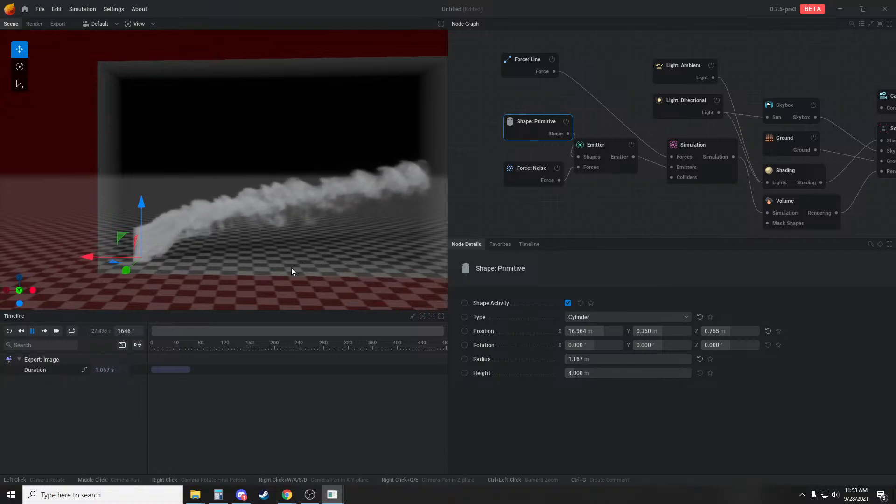
Set the line force's falloff to Cubic and view the smoke column from several angles
click(542, 65)
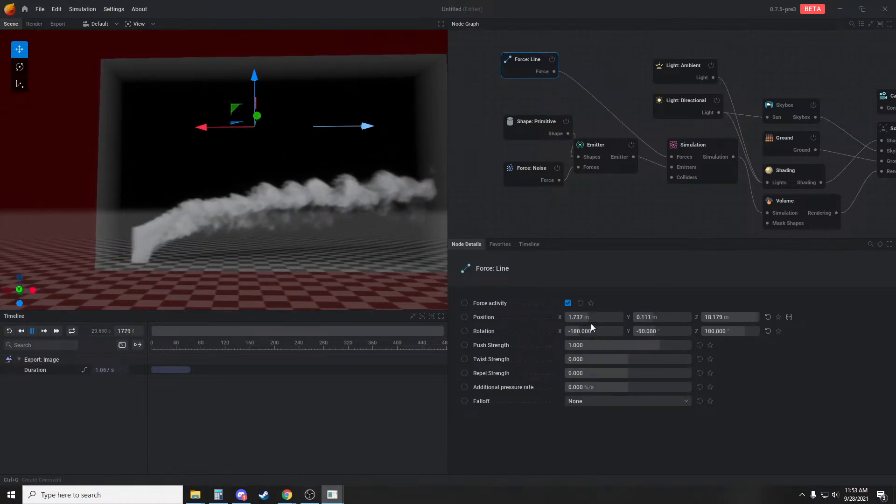
click(603, 403)
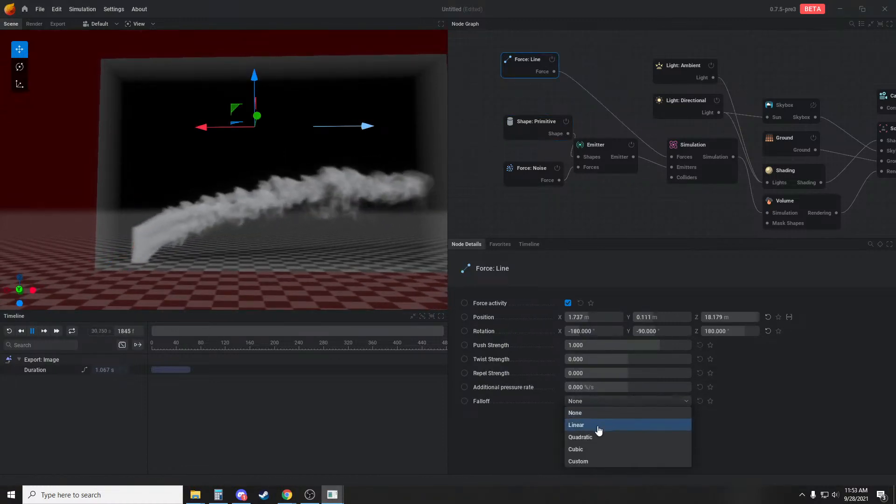
click(587, 451)
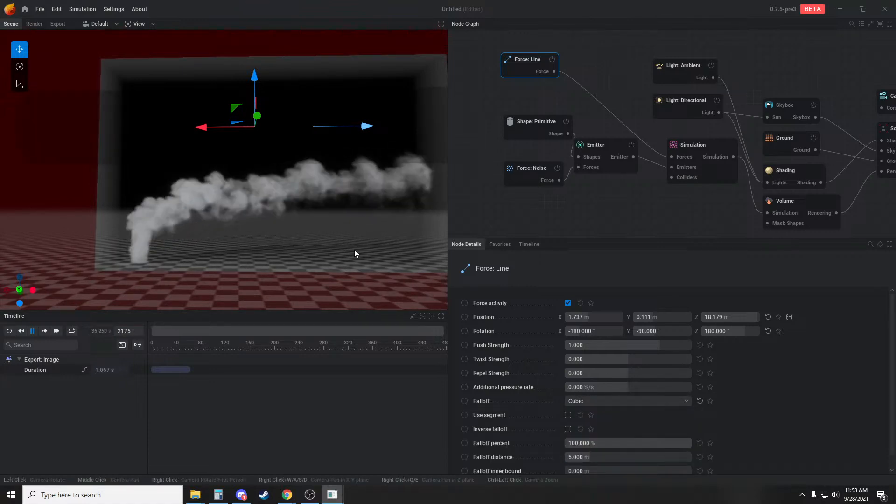
ctrl+drag(288, 246, 411, 102)
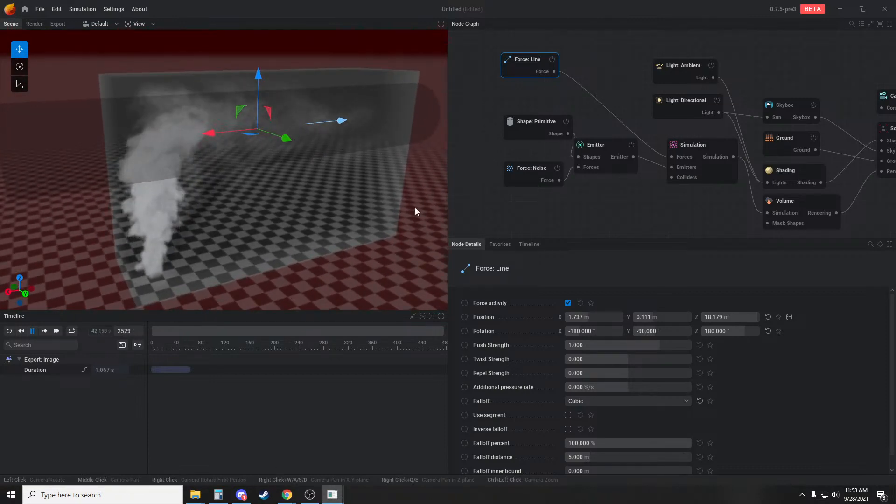
drag(415, 207, 377, 192)
middle_drag(374, 195, 350, 183)
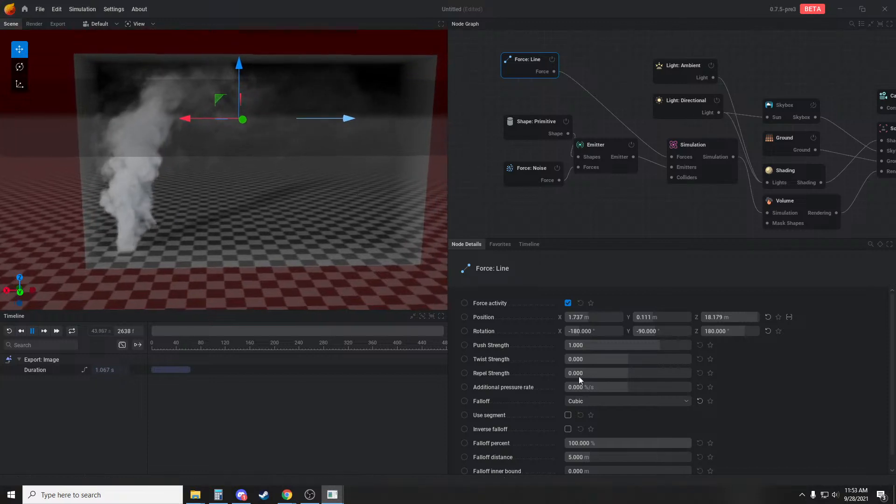
Set the line force's falloff distance to about 11.08 m and its push strength to 0.24
drag(594, 461, 635, 459)
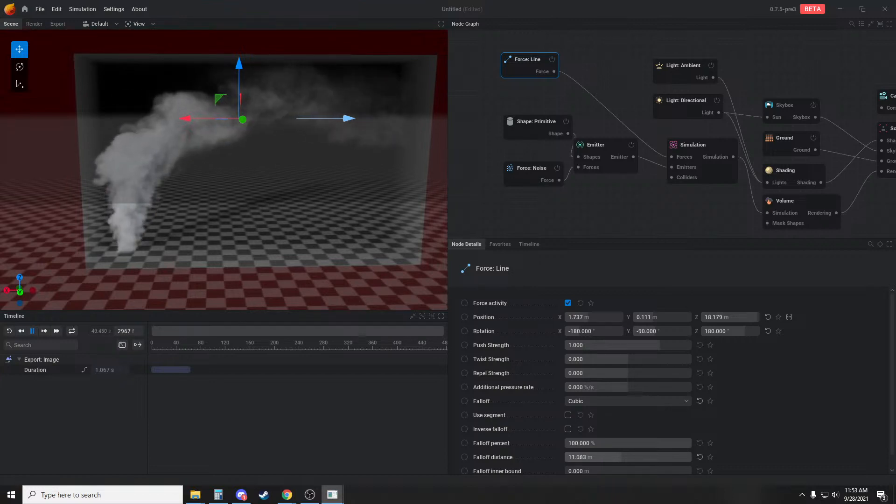
drag(267, 300, 262, 279)
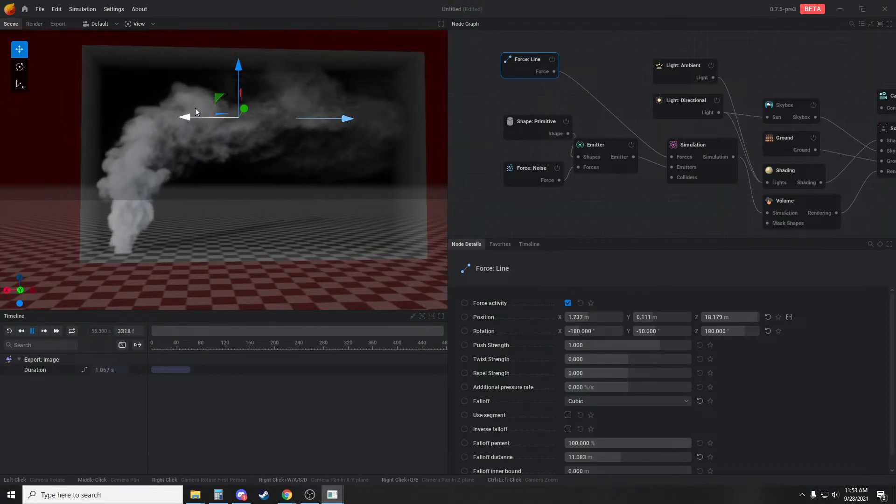
drag(659, 343, 633, 344)
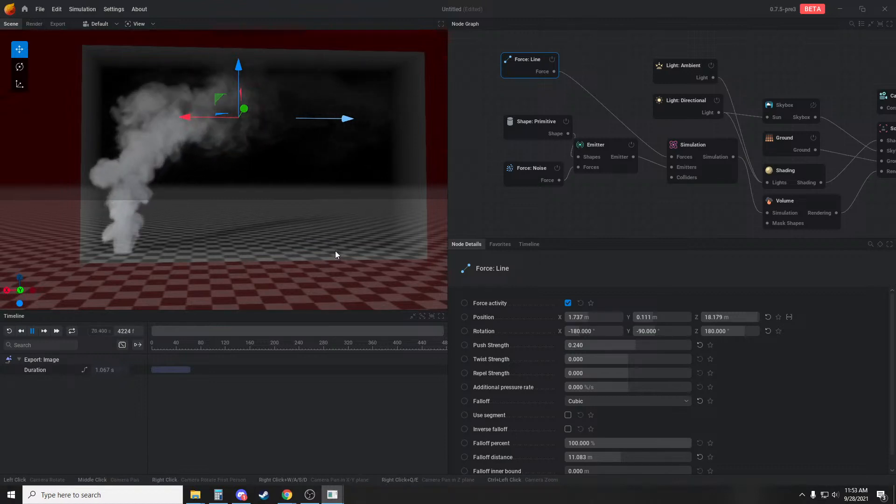
drag(339, 267, 282, 252)
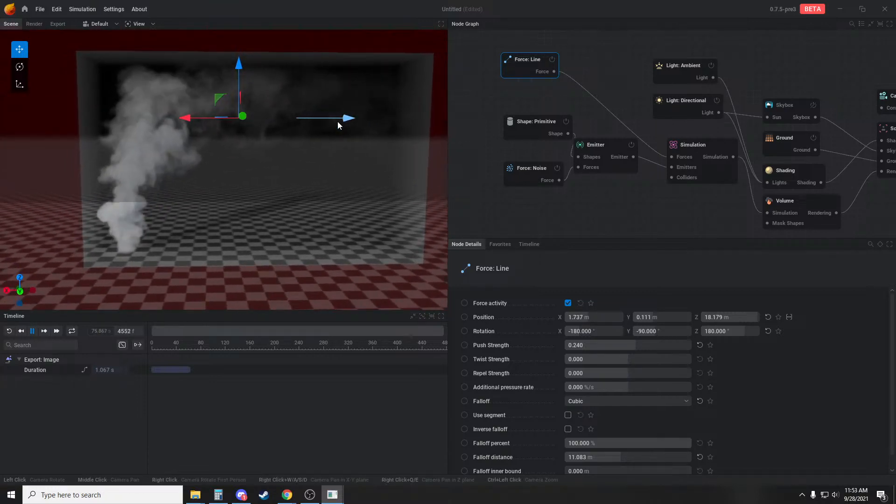
drag(346, 222, 340, 217)
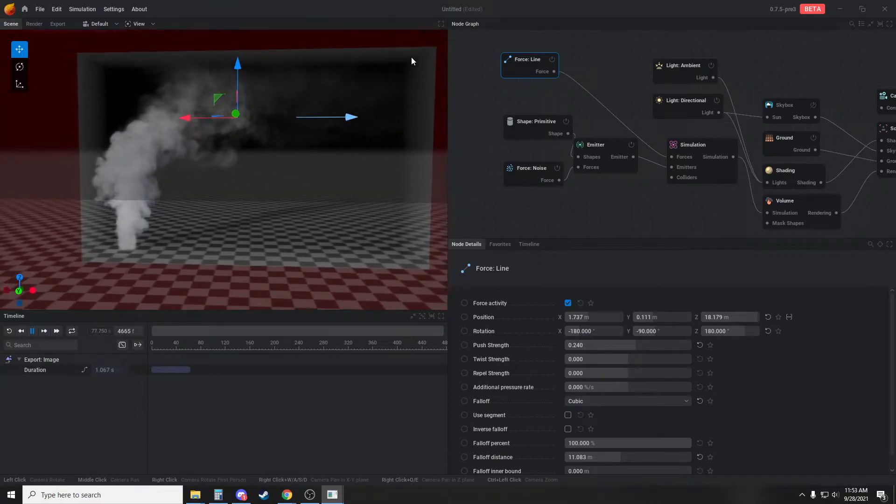
click(478, 227)
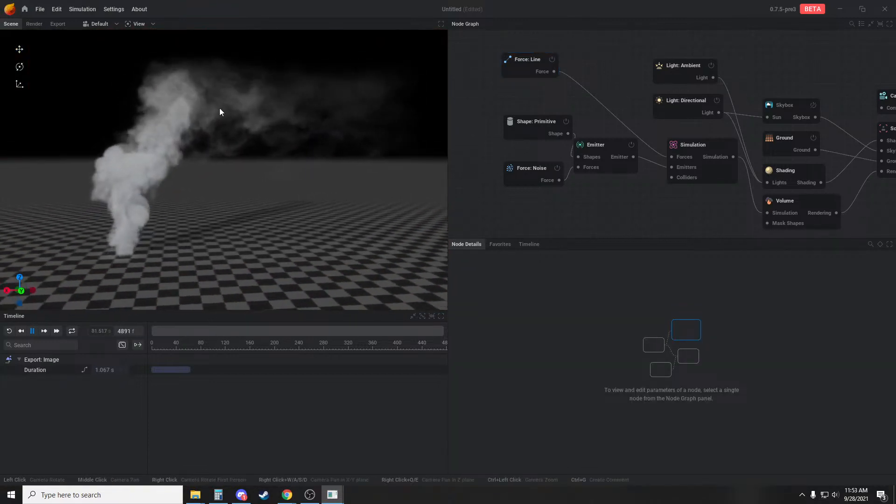
Lower the line force to about 15.3 m in Z and set its push strength to about 0.267
click(518, 69)
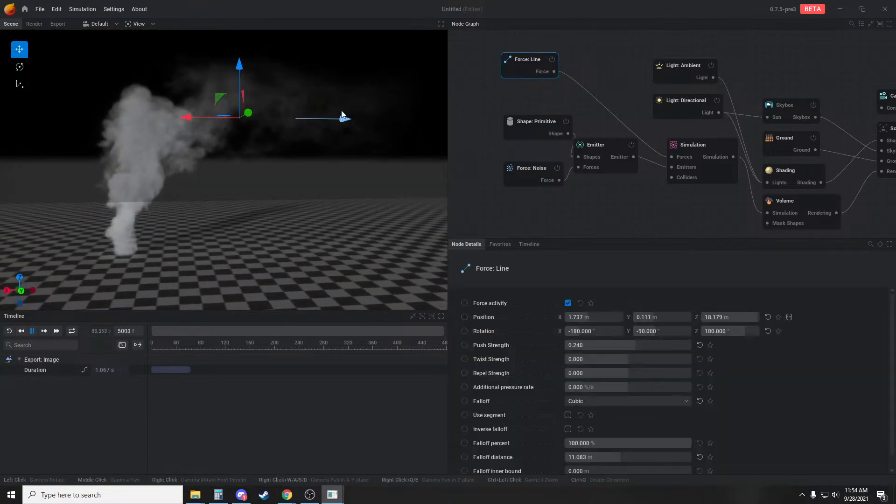
drag(239, 96, 239, 93)
drag(631, 346, 633, 345)
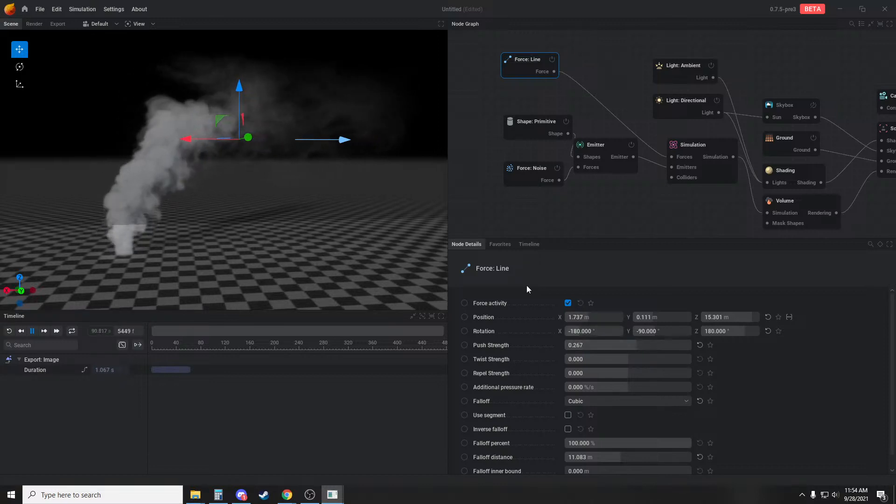
Reduce the Simulation's buoyancy to about 38.3 % and restart the simulation
click(711, 152)
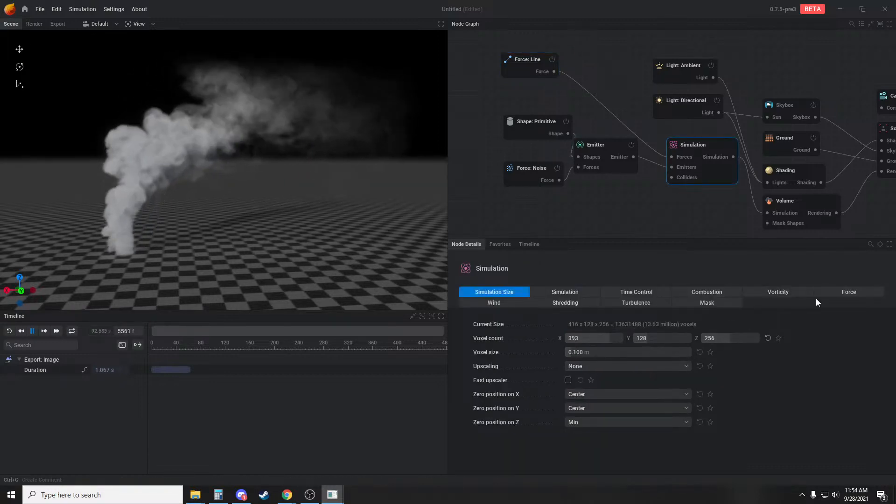
click(854, 292)
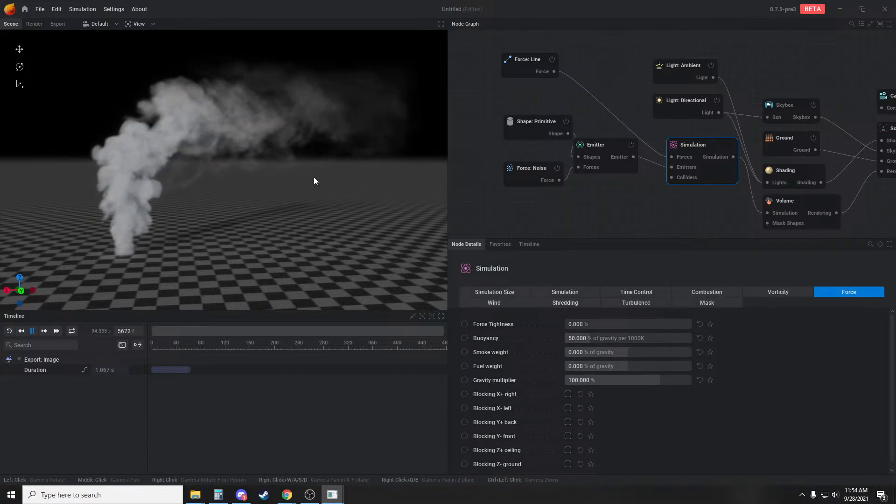
drag(623, 337, 616, 337)
click(580, 222)
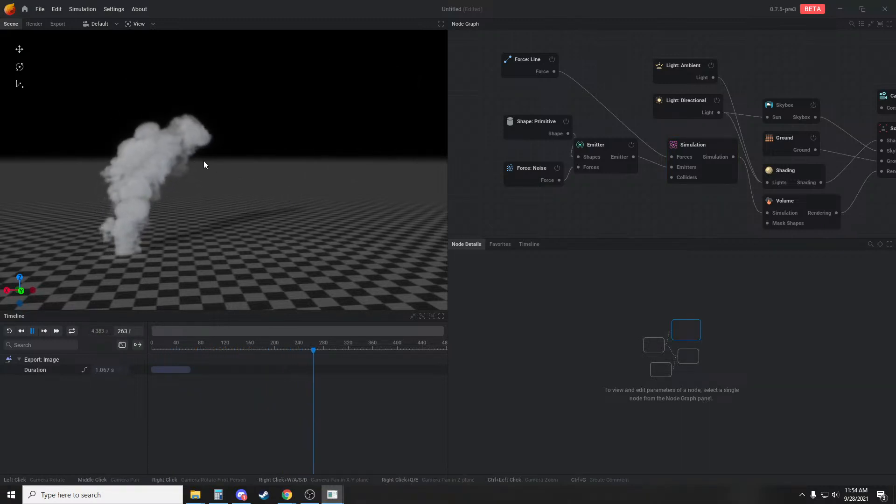
mouse_move(216, 173)
mouse_down()
mouse_move(245, 180)
mouse_move(231, 175)
mouse_up()
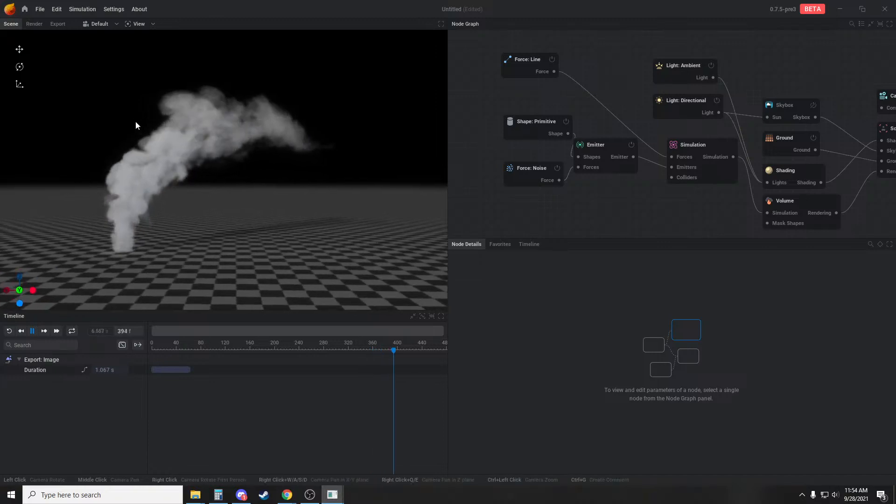
drag(322, 186, 301, 186)
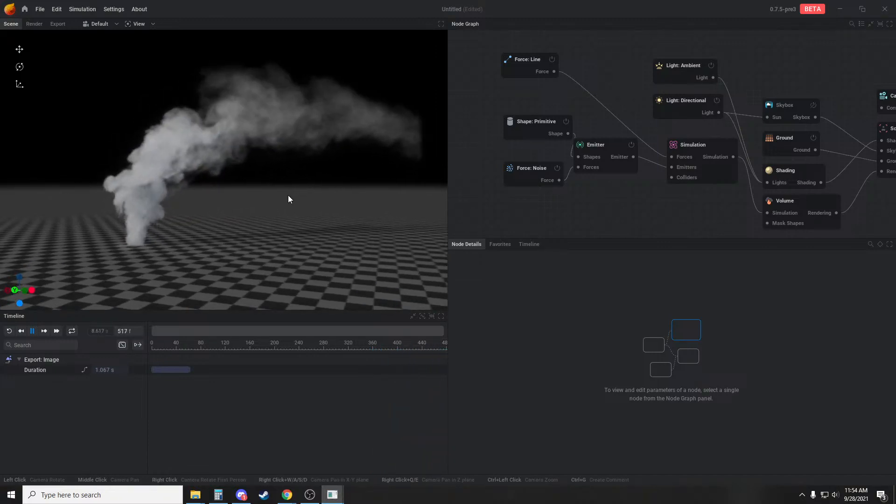
Set the line force's push strength to 0.12 and restart the simulation
click(520, 74)
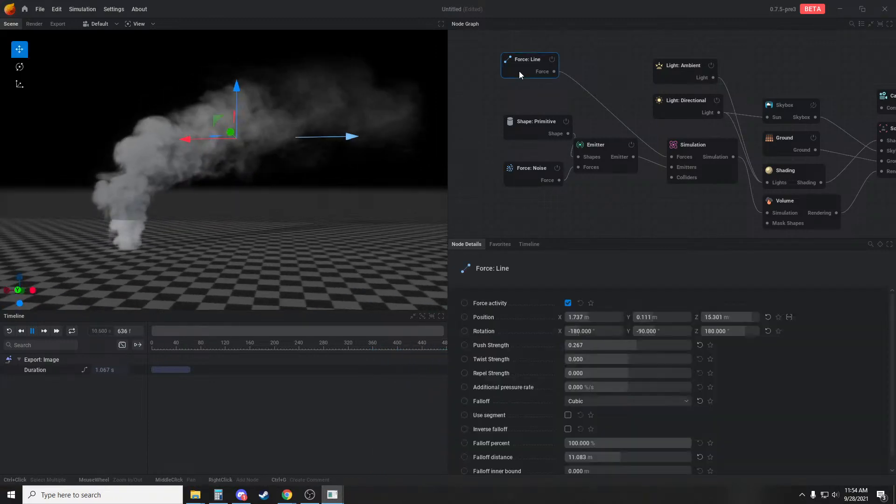
drag(645, 346, 640, 346)
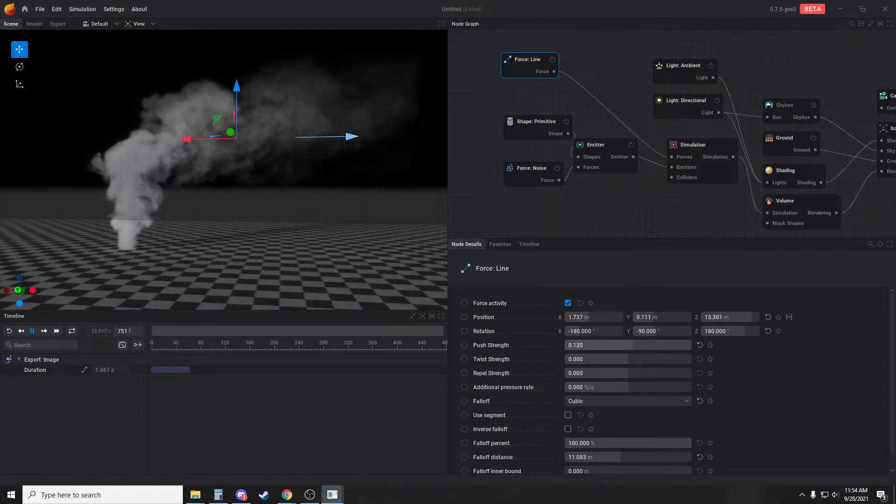
click(545, 201)
click(728, 175)
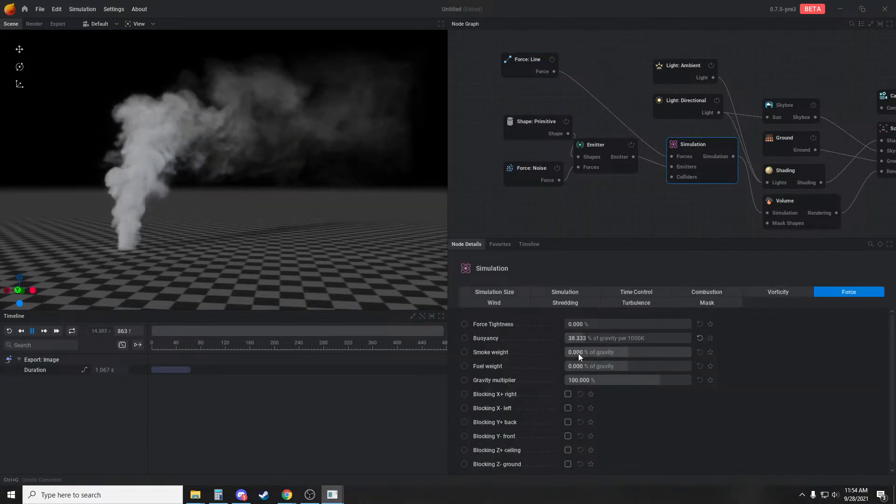
click(575, 205)
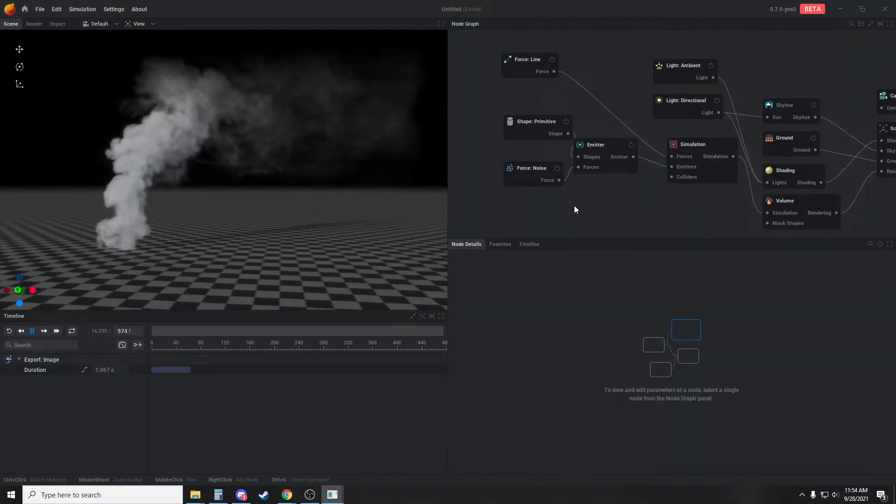
key(r)
drag(198, 187, 203, 216)
drag(247, 198, 304, 208)
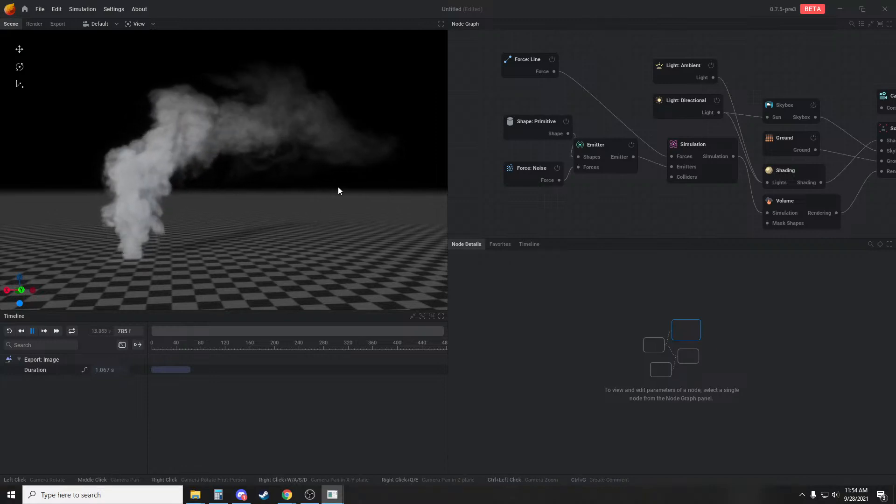
drag(340, 190, 323, 194)
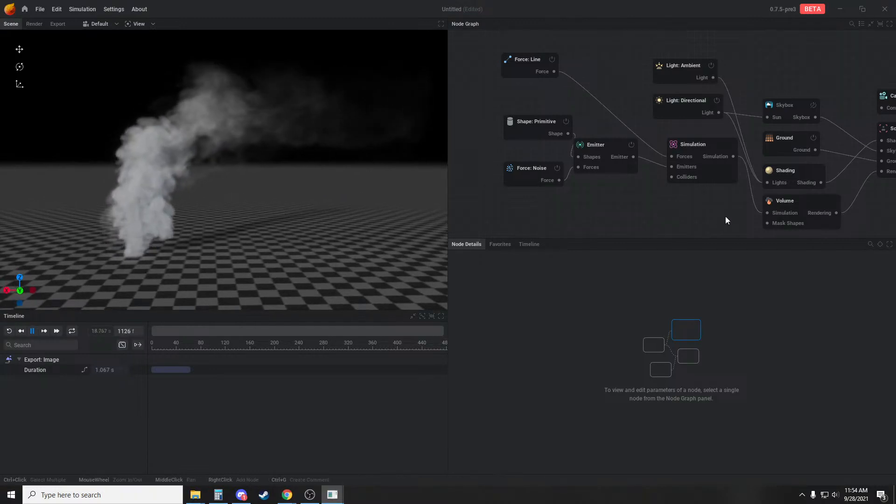
Set the Simulation's vorticity intensity to 33 % and its large vorticity intensity to 8 %
middle_drag(708, 177, 647, 169)
click(647, 169)
click(747, 293)
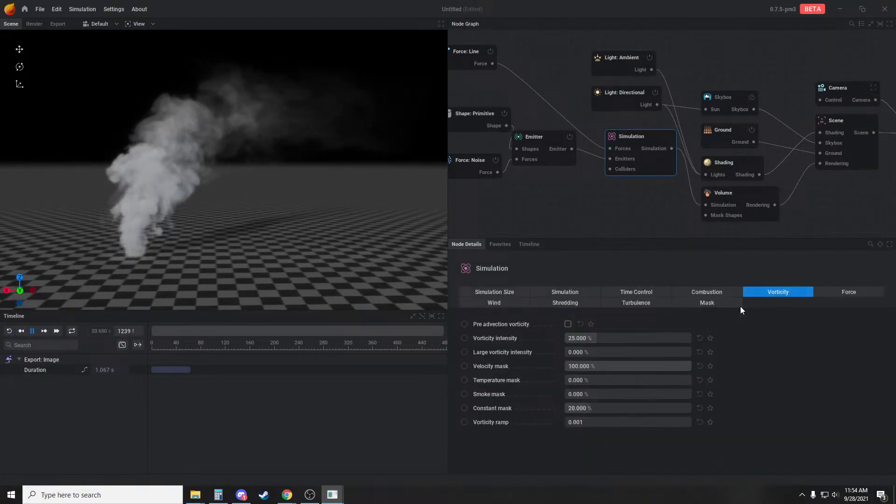
drag(589, 353, 597, 352)
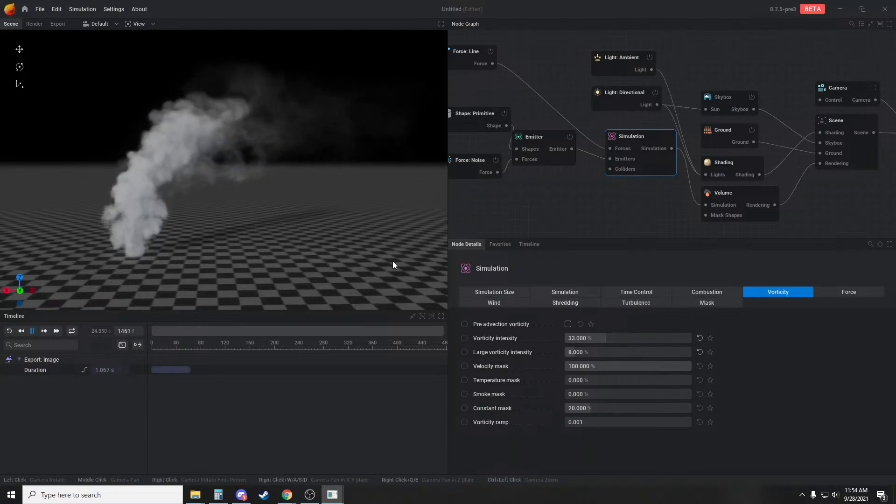
drag(170, 214, 240, 220)
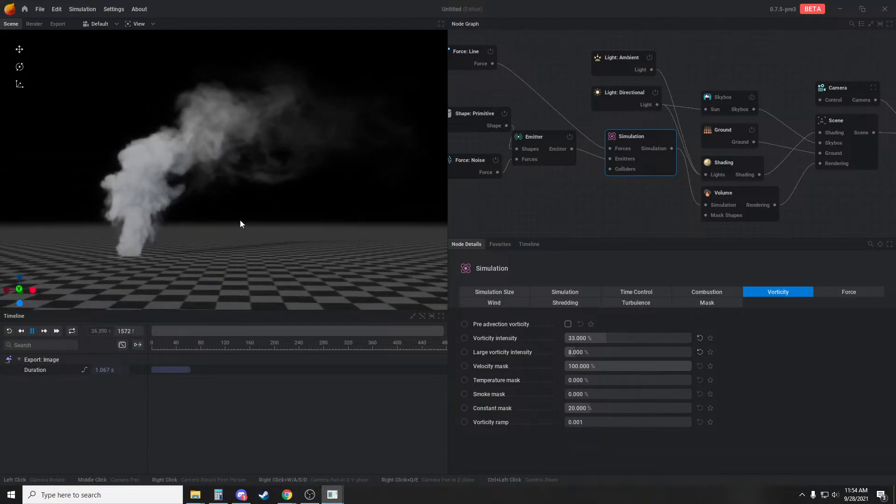
Test the vorticity intensity at 100 % on a restarted simulation, then settle it at 38 %
drag(612, 338, 693, 338)
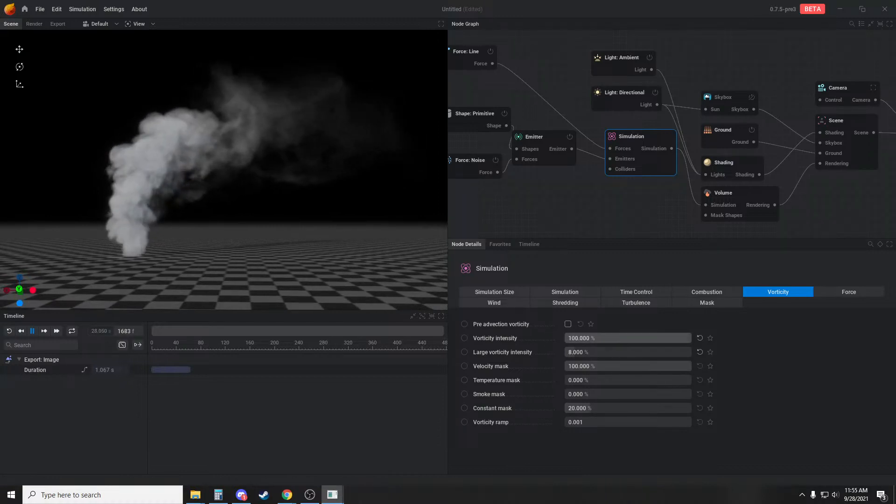
drag(291, 258, 220, 249)
key(r)
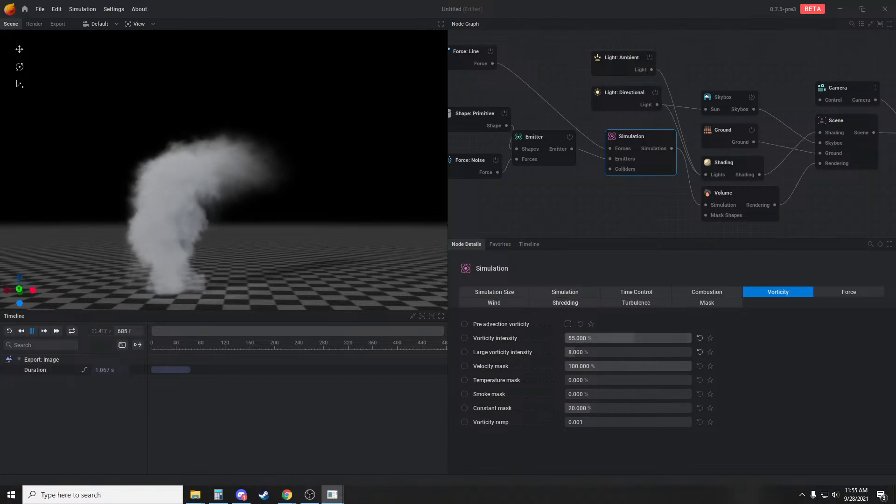
drag(671, 340, 672, 340)
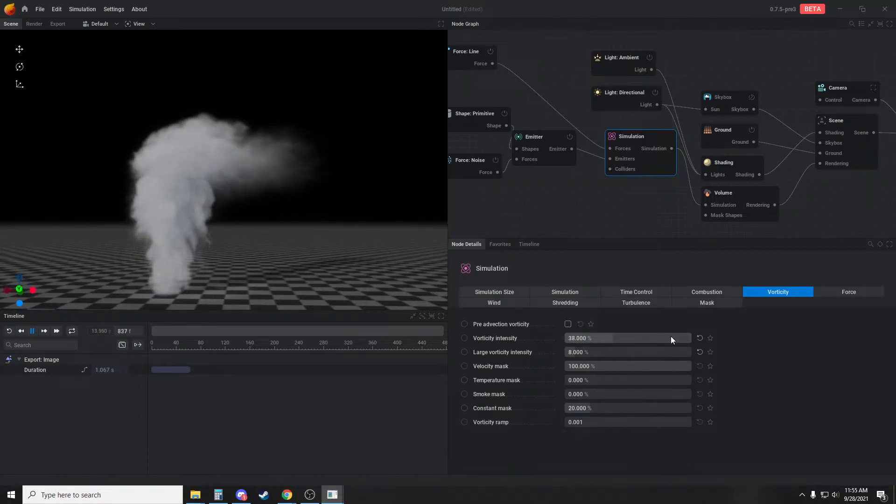
Set the Volume node's post process to Sharpen
click(742, 191)
click(577, 290)
click(579, 313)
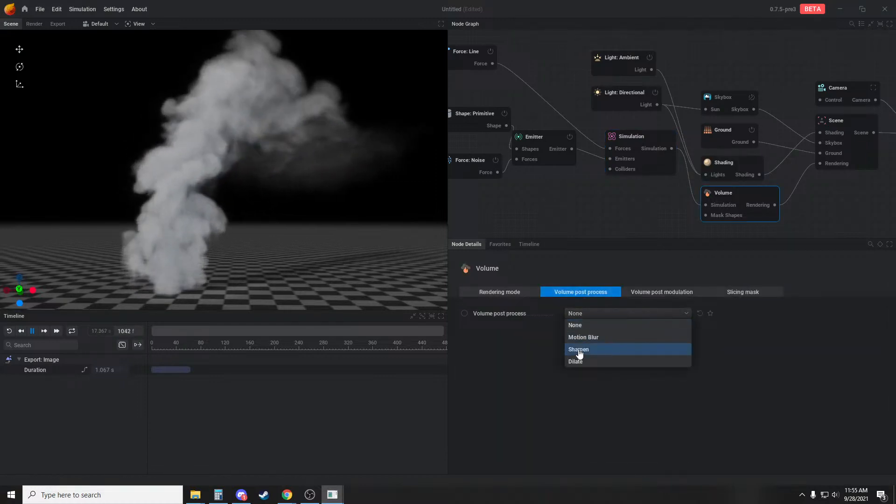
click(595, 350)
drag(285, 221, 290, 222)
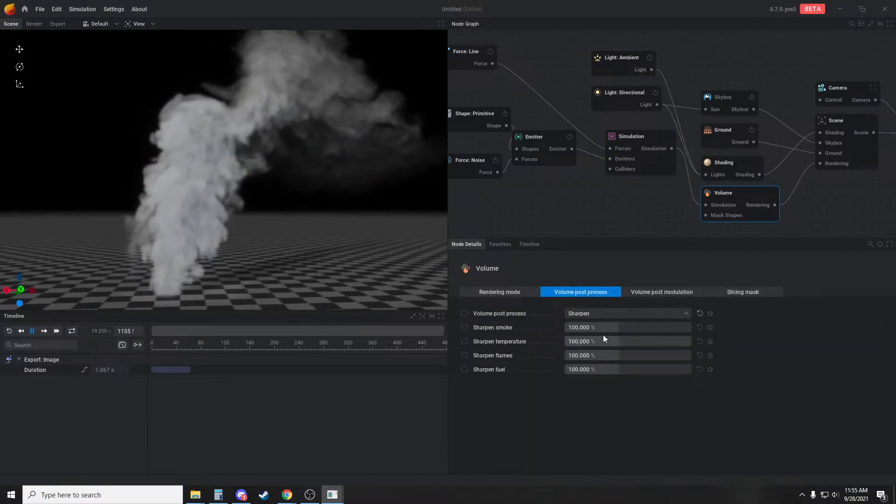
Test the Volume's smoke sharpening at about 179 %, then change its post process to Dilate
drag(603, 328, 623, 325)
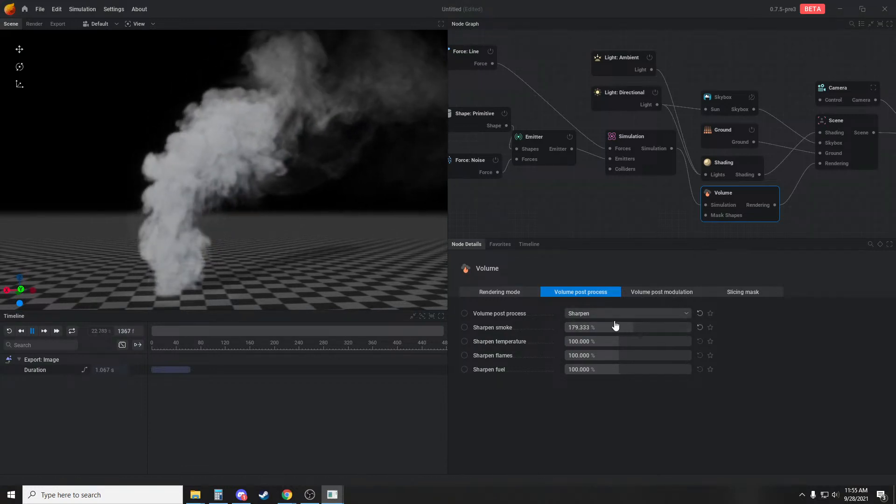
double_click(604, 322)
click(607, 313)
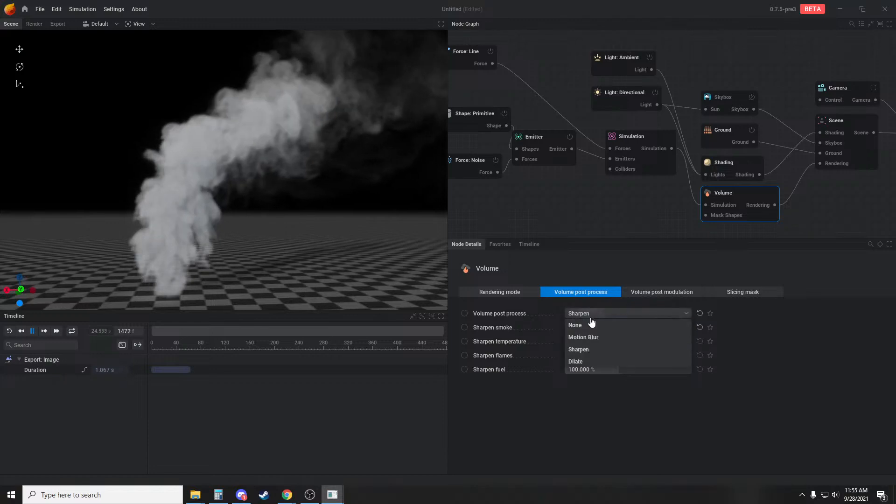
click(589, 362)
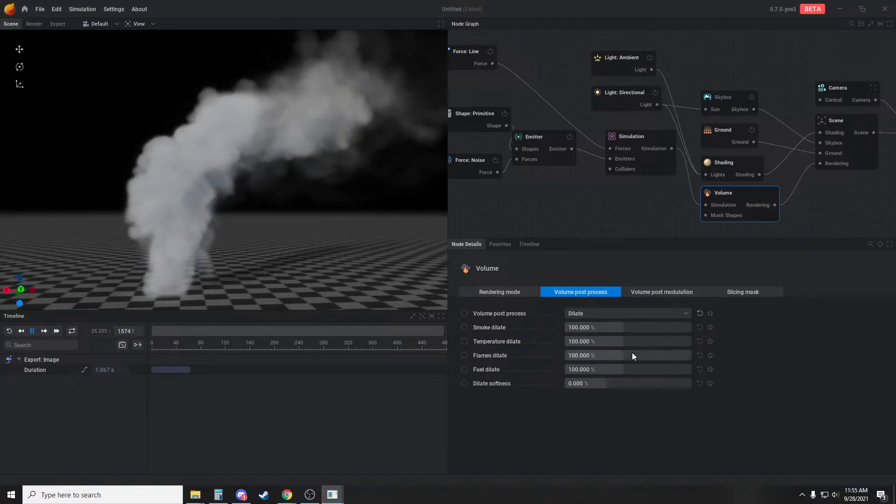
Try the Volume's smoke dilate at -250 %, then at -500 %
drag(628, 327, 575, 327)
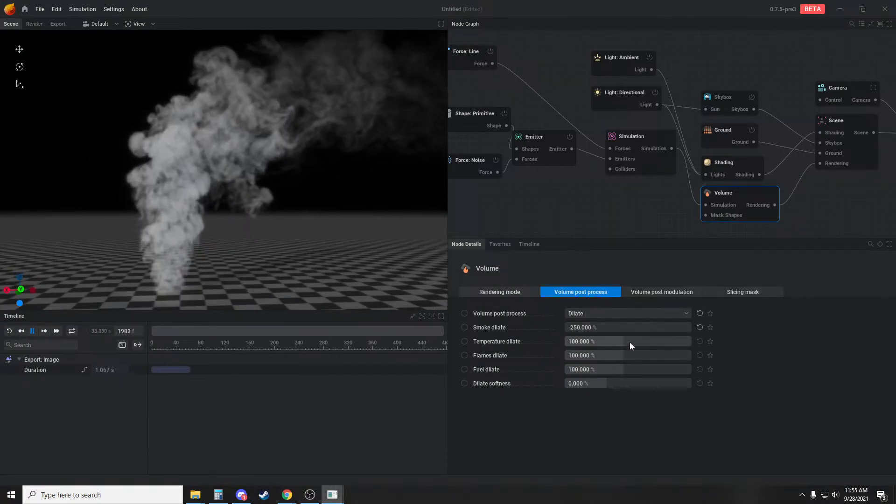
click(622, 328)
text(-500)
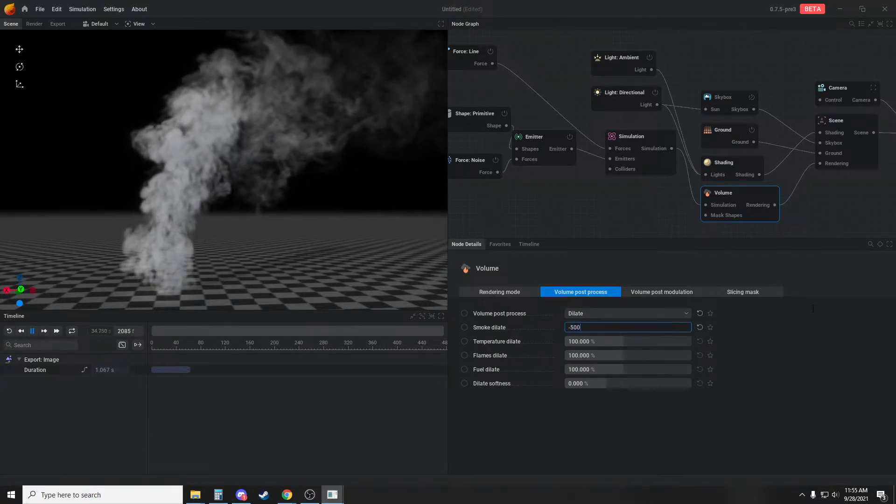
key(Return)
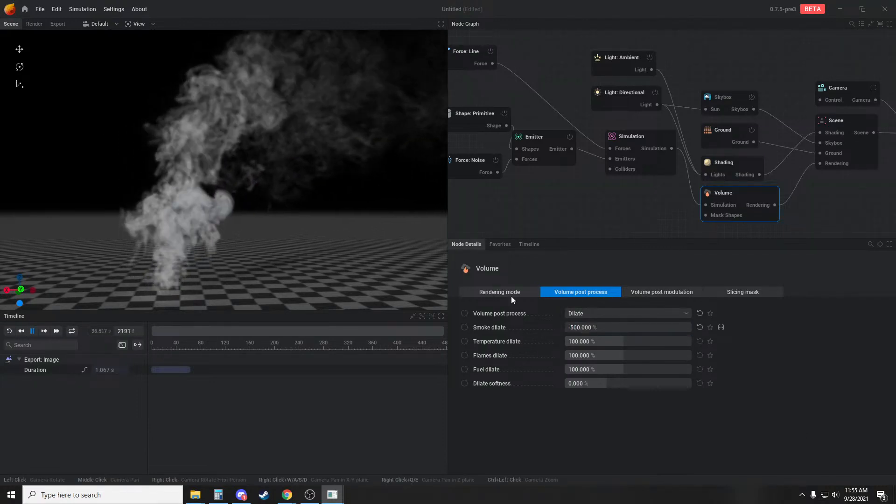
Set the Volume's smoke dilate to 130 %
drag(596, 328, 644, 329)
scroll(326, 267, down, 5)
drag(299, 261, 306, 189)
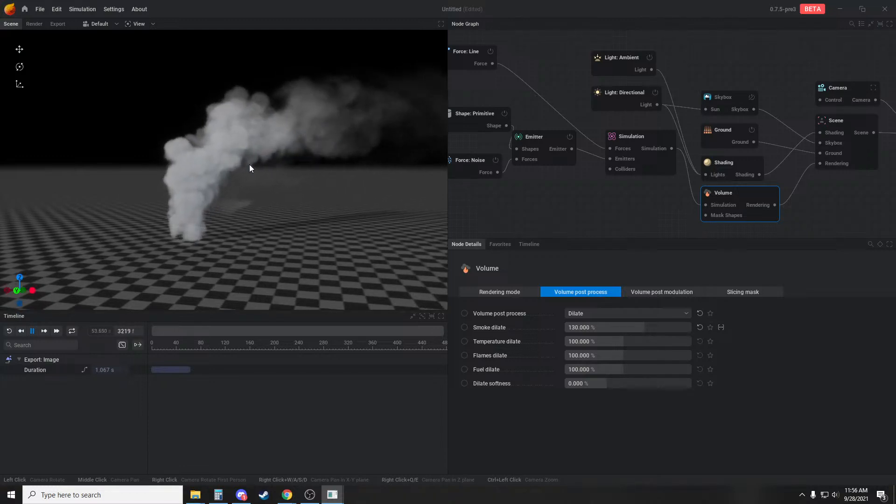
Lower the line force to a Z position of 12.347 m and increase its falloff distance slightly
click(475, 69)
drag(290, 105, 289, 113)
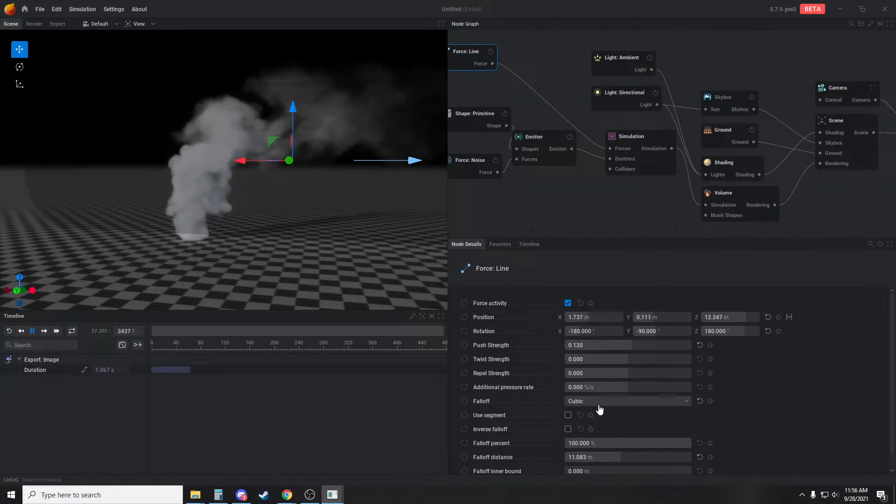
drag(623, 457, 637, 458)
click(550, 65)
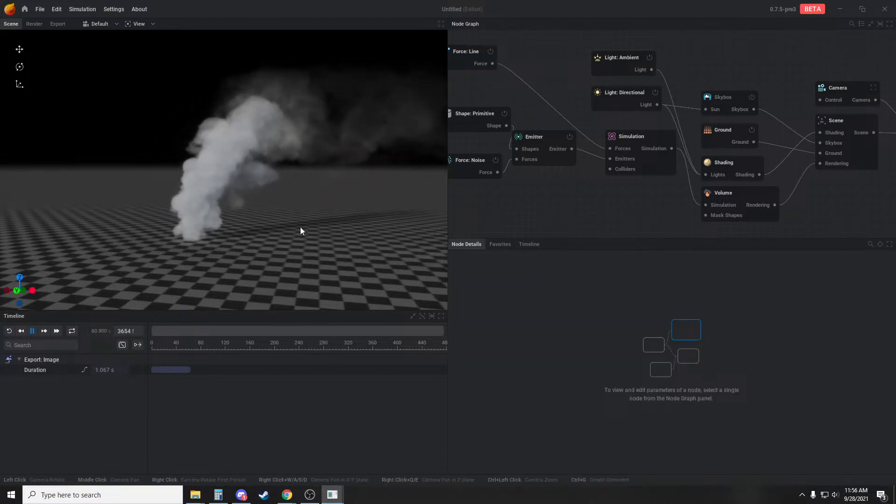
mouse_move(301, 229)
mouse_down()
mouse_move(316, 220)
mouse_move(300, 215)
mouse_up()
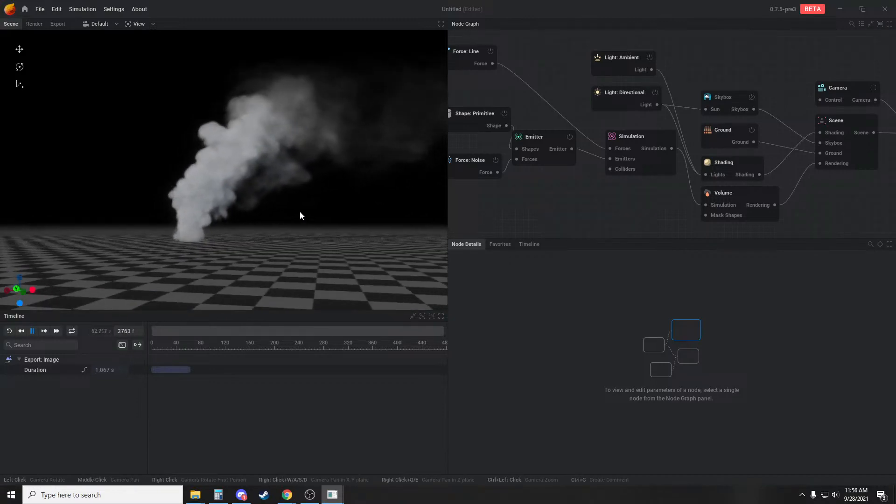
click(619, 139)
click(499, 305)
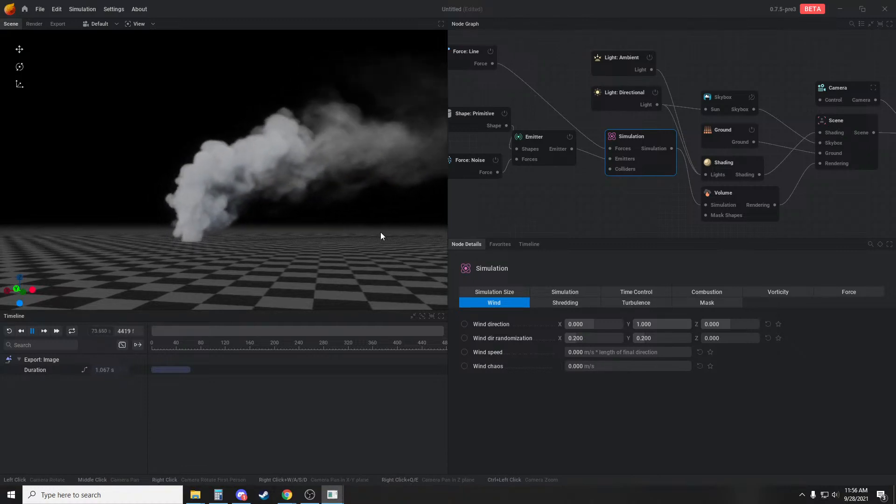
drag(246, 214, 324, 228)
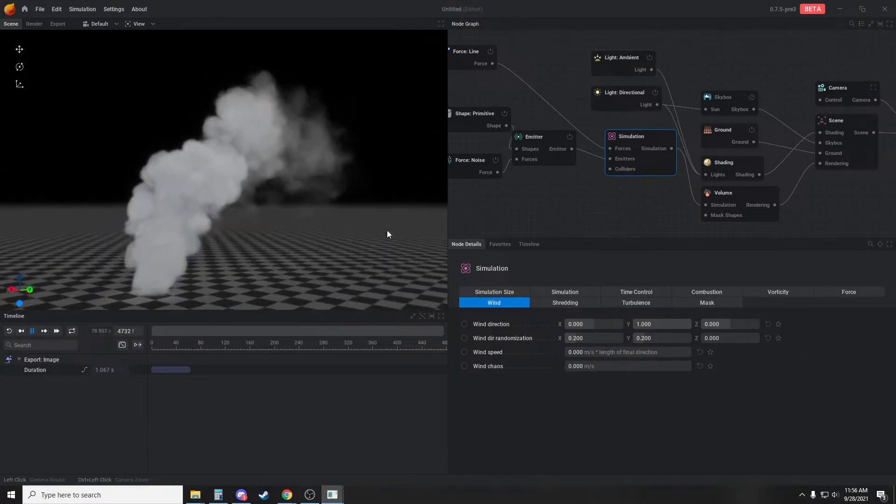
Set the Shading node's direct light contribution for scattering to 51 %
click(743, 172)
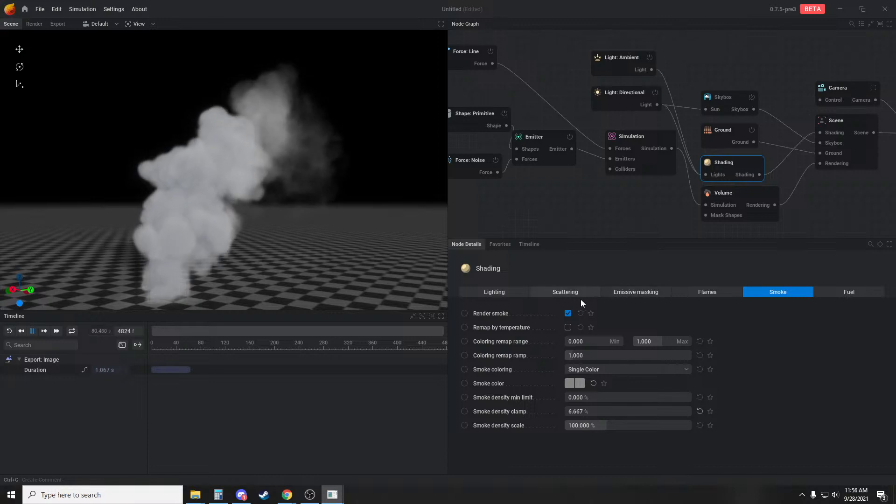
click(564, 294)
click(527, 294)
click(567, 294)
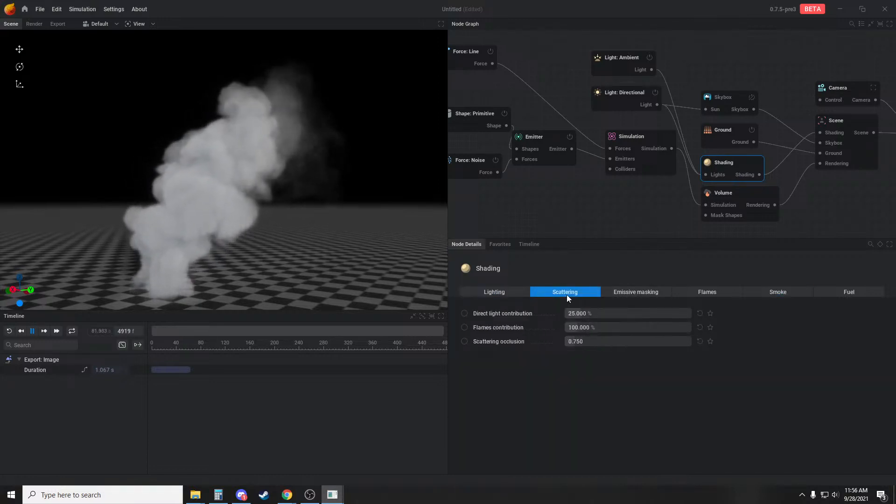
mouse_move(581, 314)
mouse_down()
mouse_move(625, 314)
mouse_move(590, 314)
mouse_up()
drag(261, 228, 230, 230)
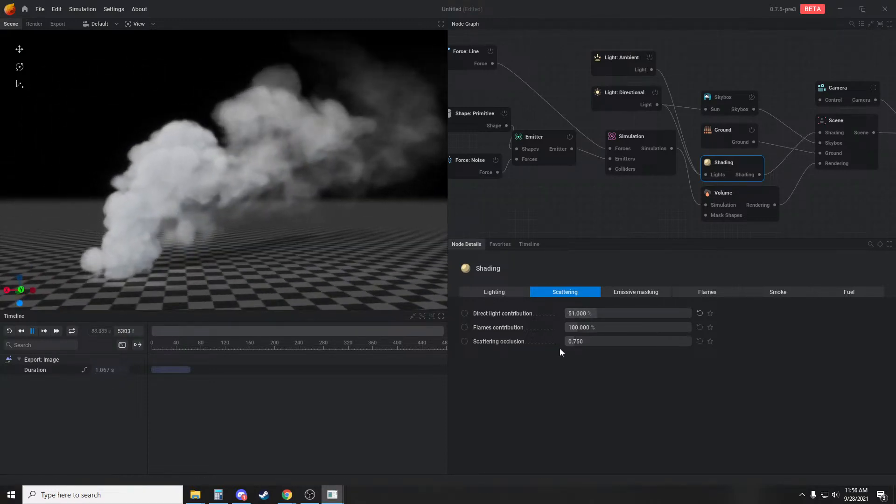
Test the Shading node's ambient occlusion at 100 % and 500 %, then reduce it to 190 %
click(496, 292)
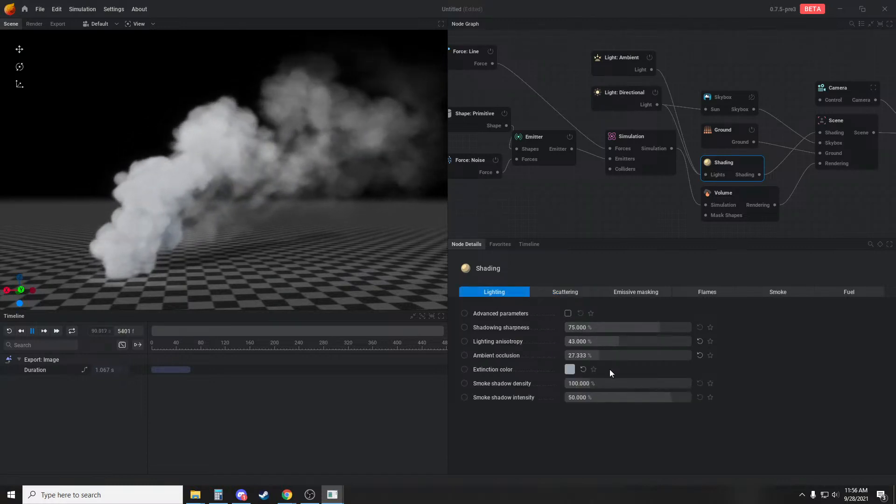
drag(607, 355, 611, 355)
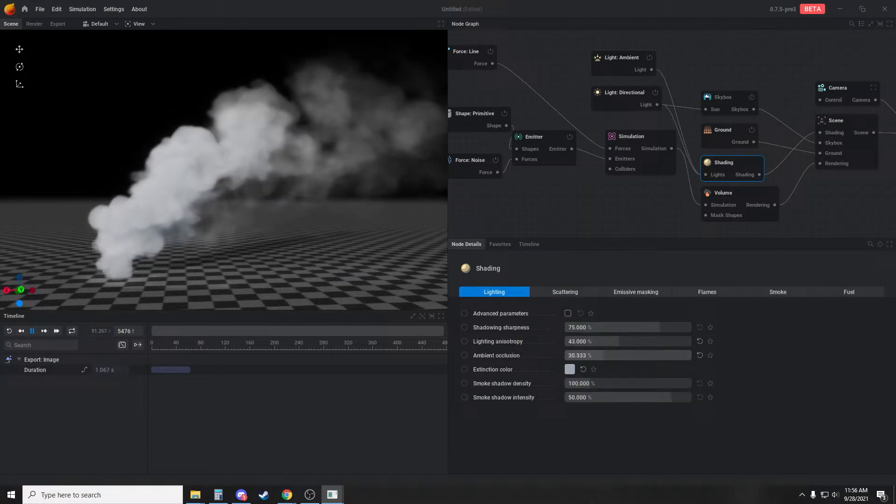
click(588, 356)
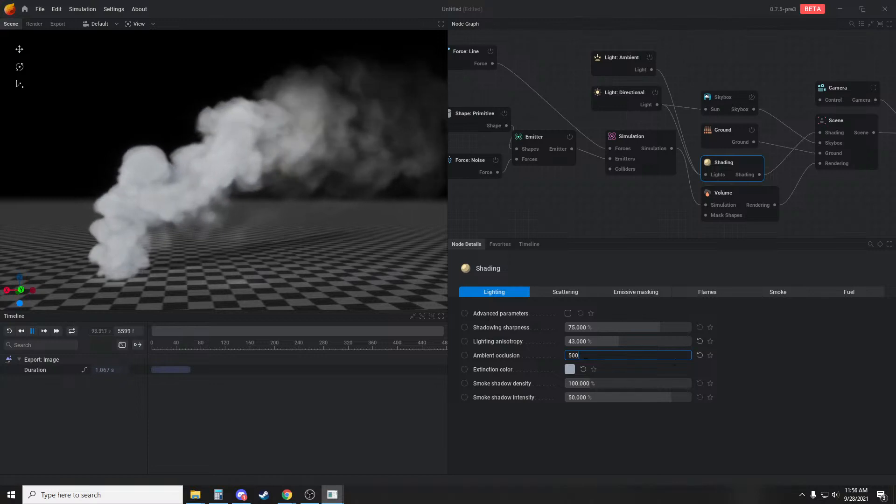
key(Return)
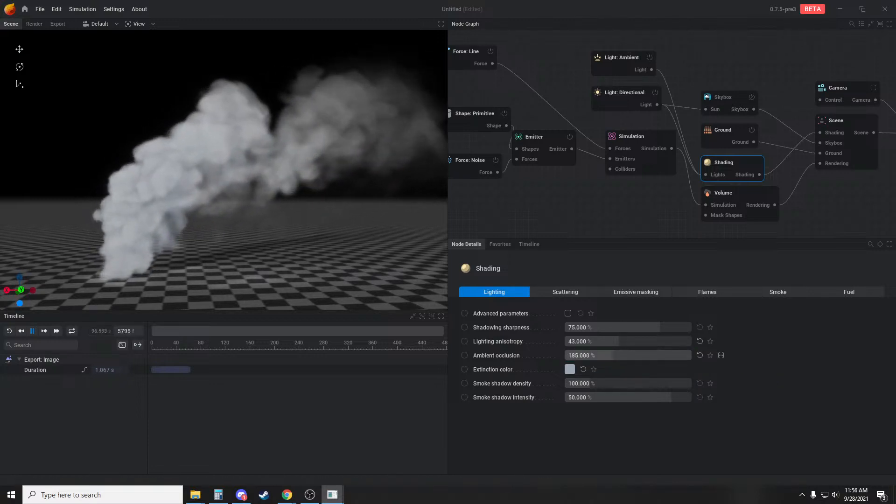
drag(612, 355, 613, 355)
Reset the ambient occlusion's bounds override and set its value to the default maximum of 100 %
click(721, 355)
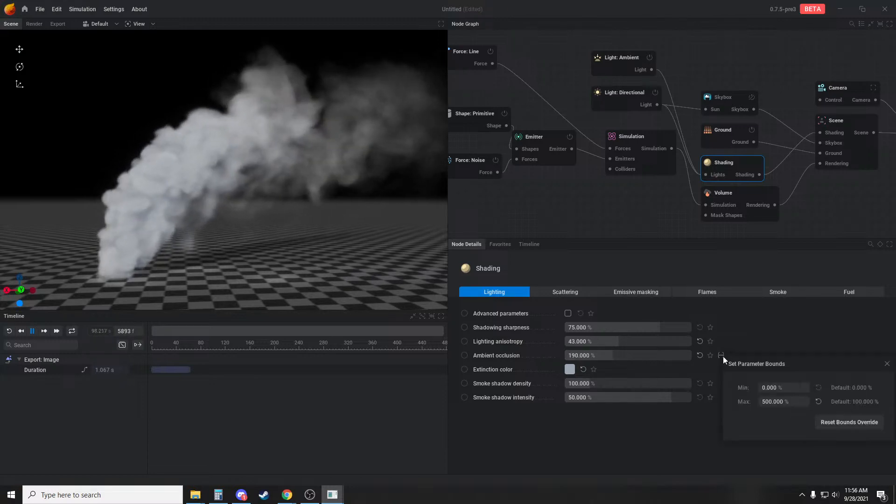
click(613, 354)
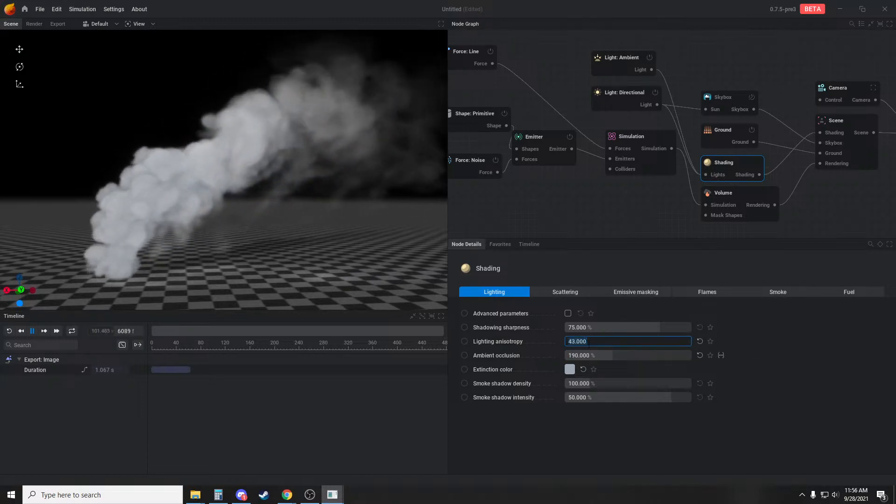
click(614, 357)
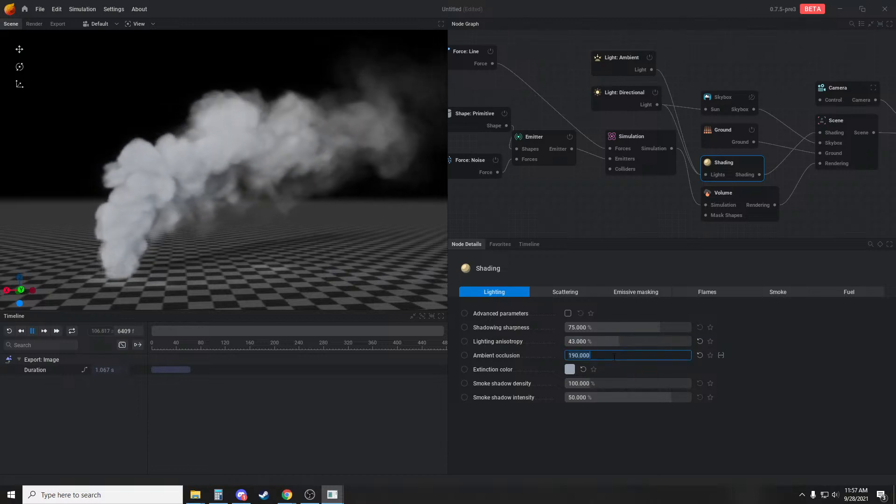
click(739, 380)
click(721, 356)
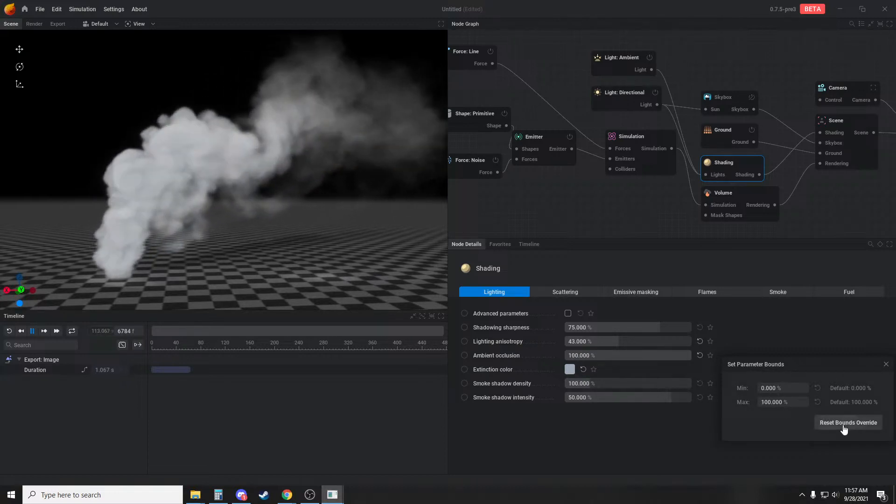
drag(688, 355, 736, 357)
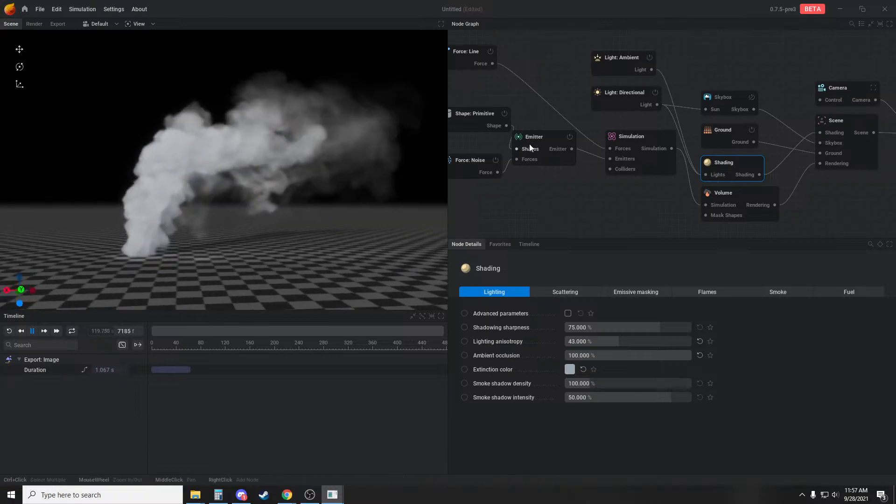
Set the Emitter's smoke rate to 25 %/s and restart the simulation
click(531, 143)
click(640, 292)
mouse_move(604, 351)
mouse_down()
mouse_move(592, 352)
mouse_move(600, 352)
mouse_up()
scroll(207, 197, up, 3)
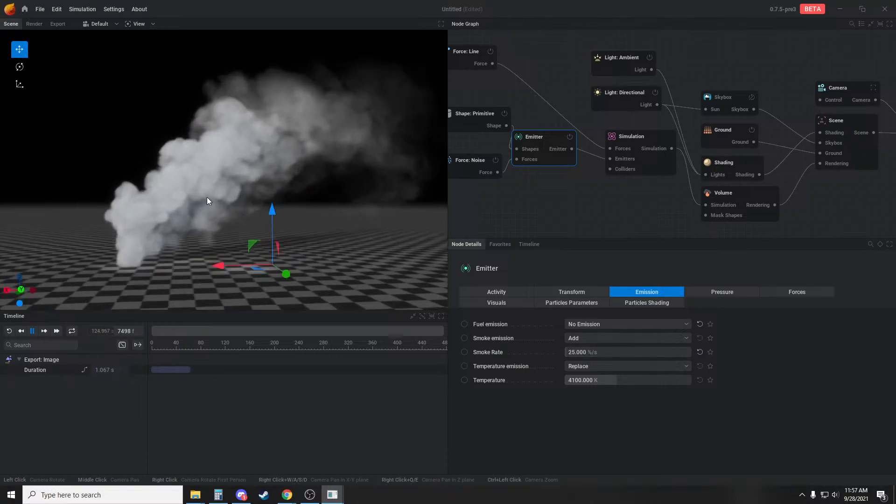
key(r)
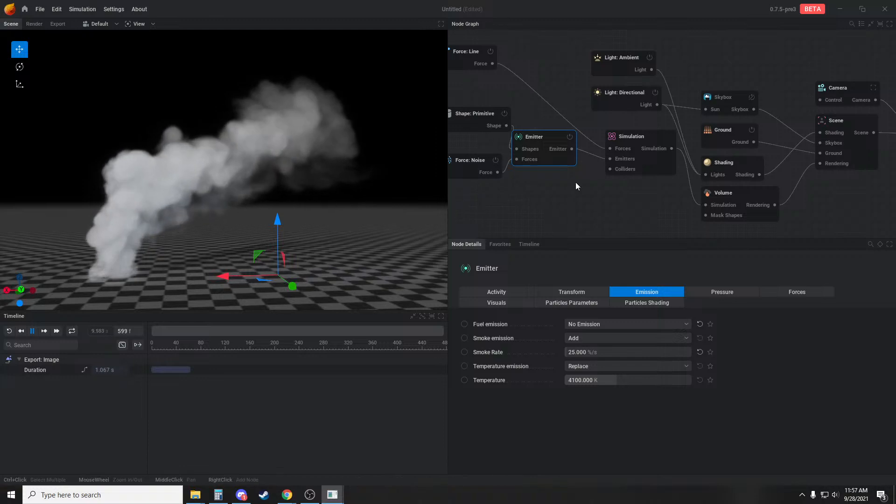
Select the Emitter node again to reopen its emission settings
click(567, 198)
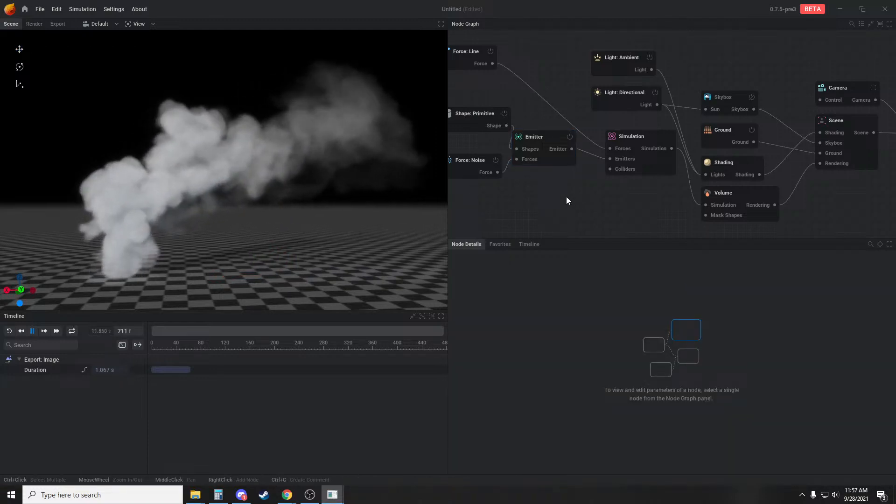
middle_drag(590, 191, 624, 192)
click(582, 136)
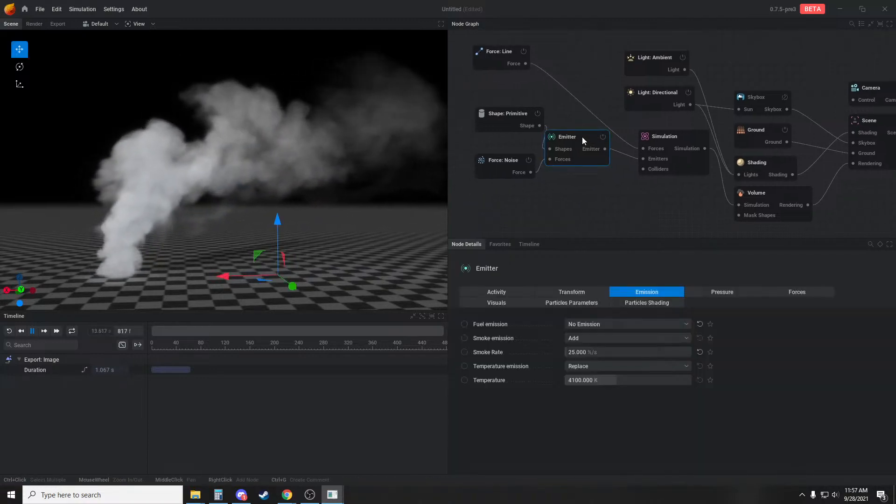
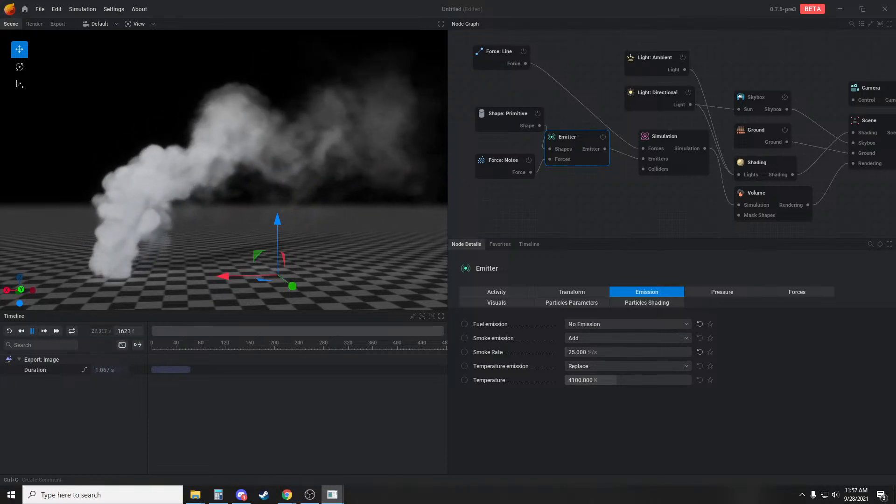
Set the Volume node's post process to Sharpen and its smoke sharpening to about 172 %
middle_drag(668, 194, 635, 206)
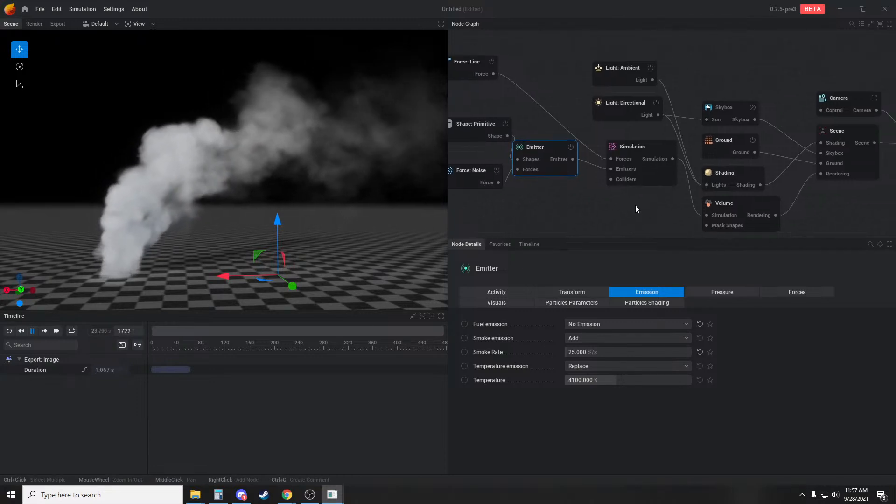
middle_drag(579, 208, 621, 207)
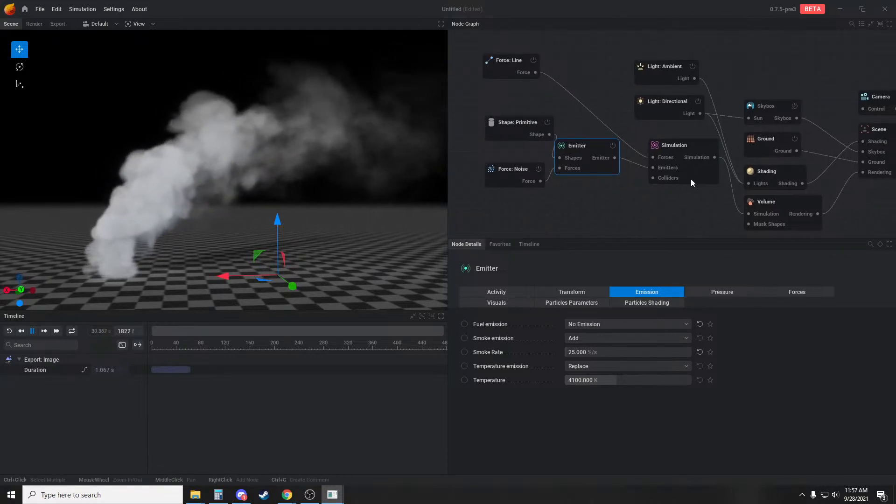
click(767, 182)
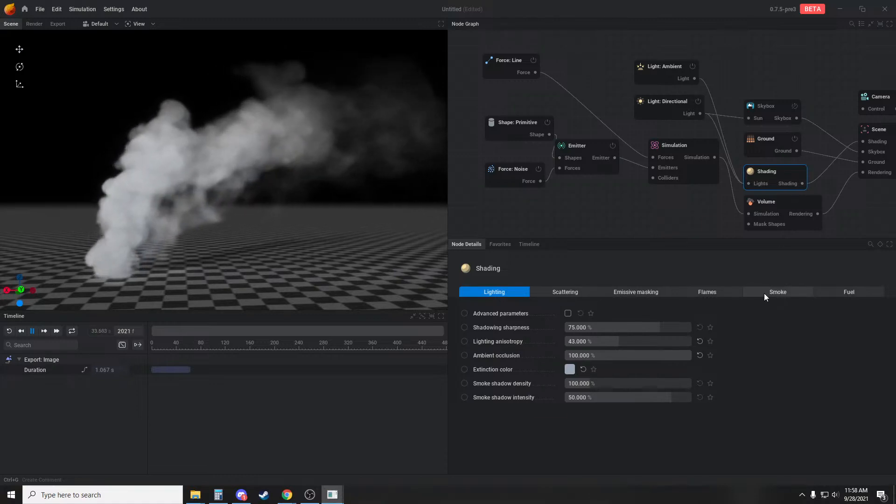
click(752, 225)
click(594, 319)
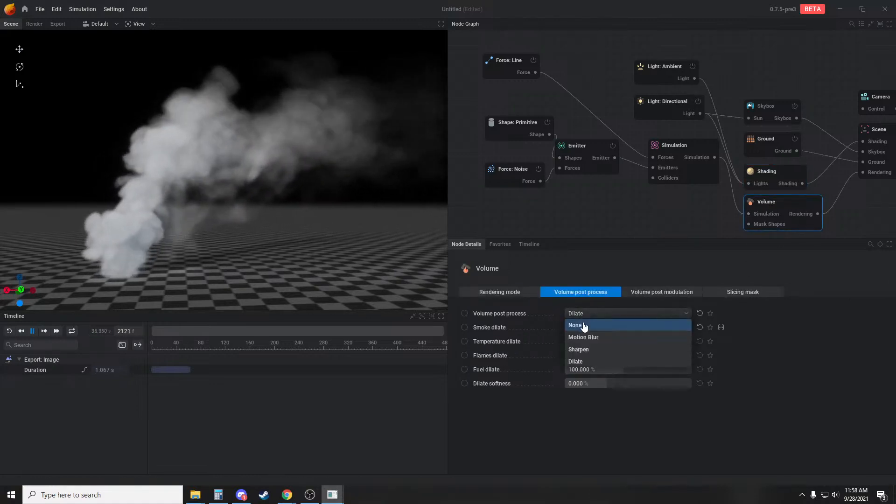
click(583, 326)
click(588, 313)
click(585, 345)
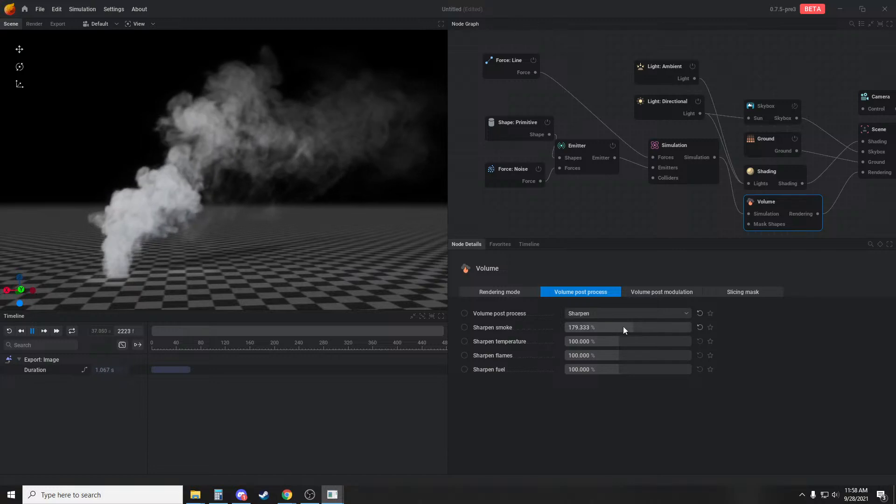
mouse_move(623, 326)
mouse_down()
mouse_move(647, 326)
mouse_move(622, 326)
mouse_up()
Change the emitter's primitive shape to a sphere and raise it to Z 1.512 m
middle_drag(629, 220, 651, 214)
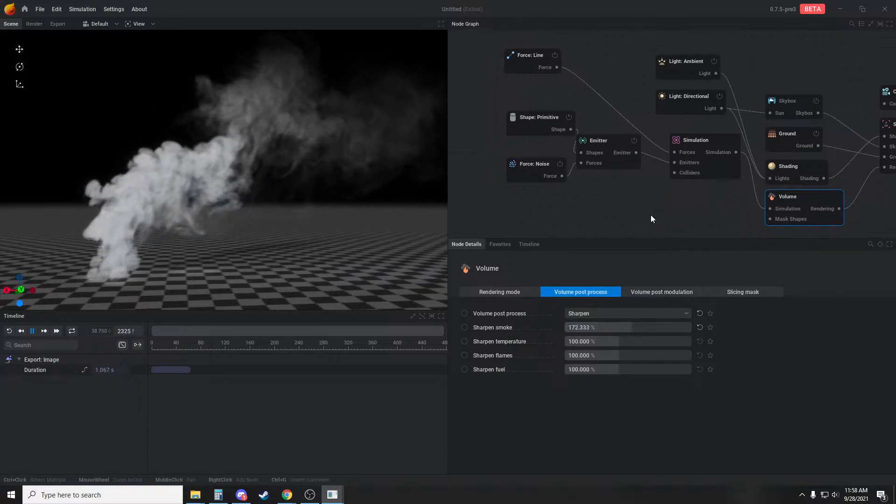
click(562, 113)
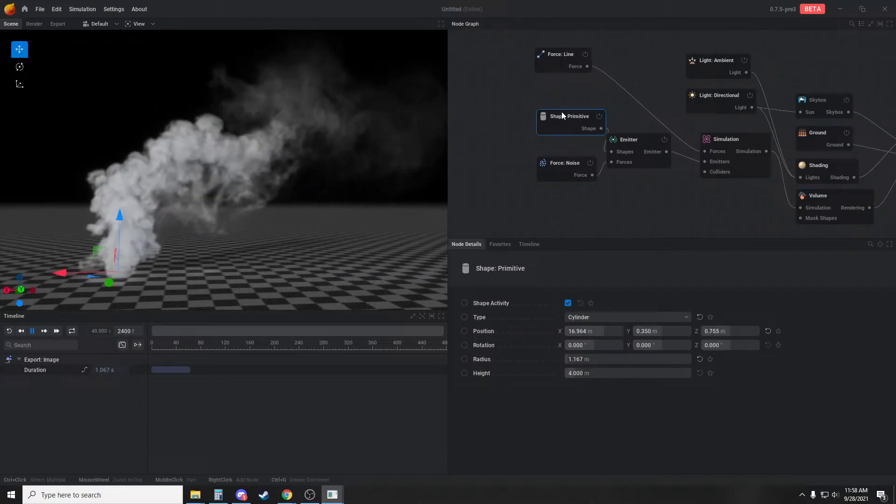
click(592, 322)
click(590, 326)
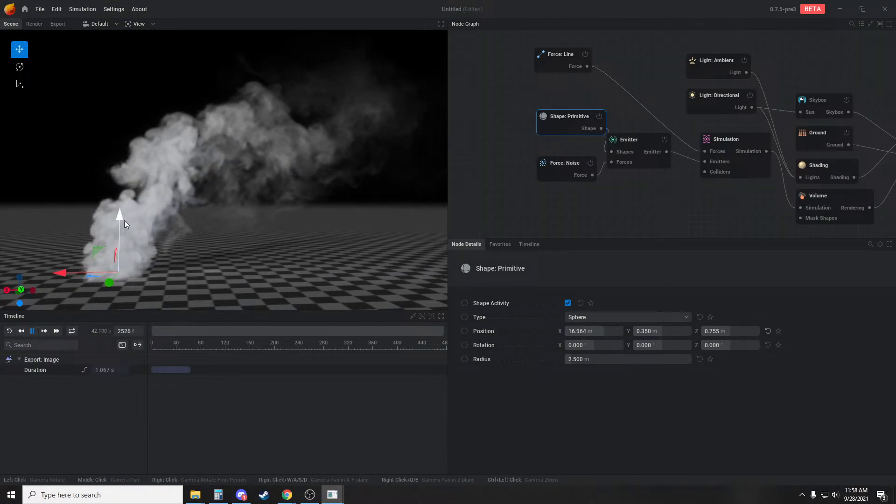
drag(124, 221, 120, 213)
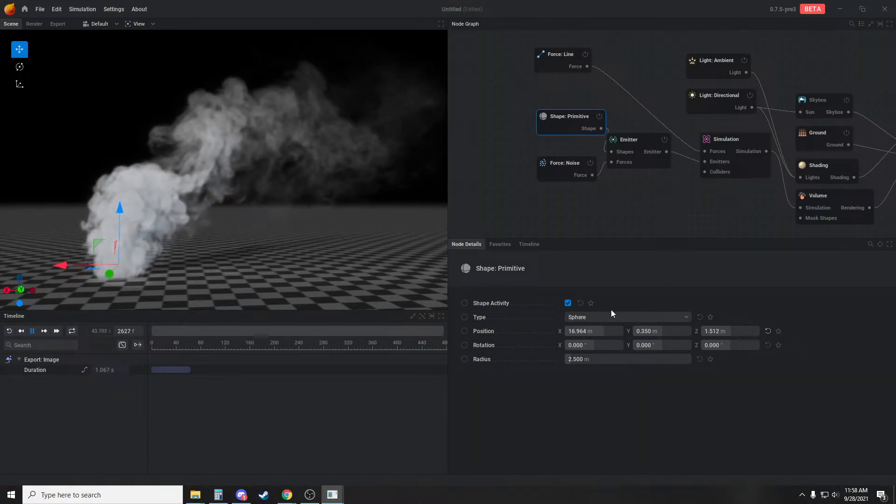
Set the Emitter's smoke rate to 220 %/s and give its noise force a scale of 12.333 and an amplitude of 10
click(644, 144)
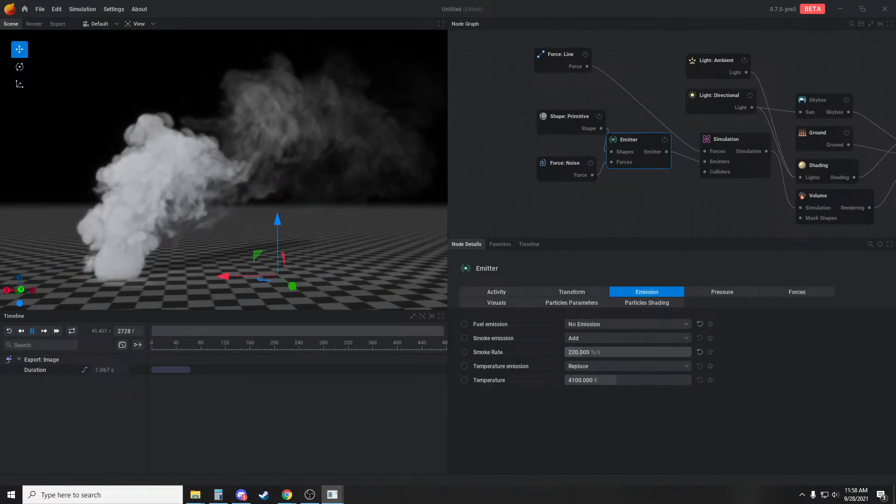
click(555, 172)
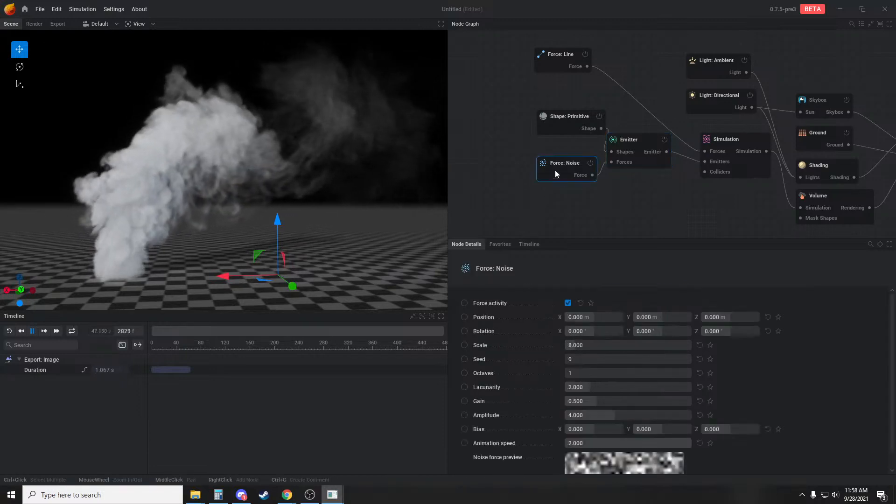
scroll(592, 374, down, 2)
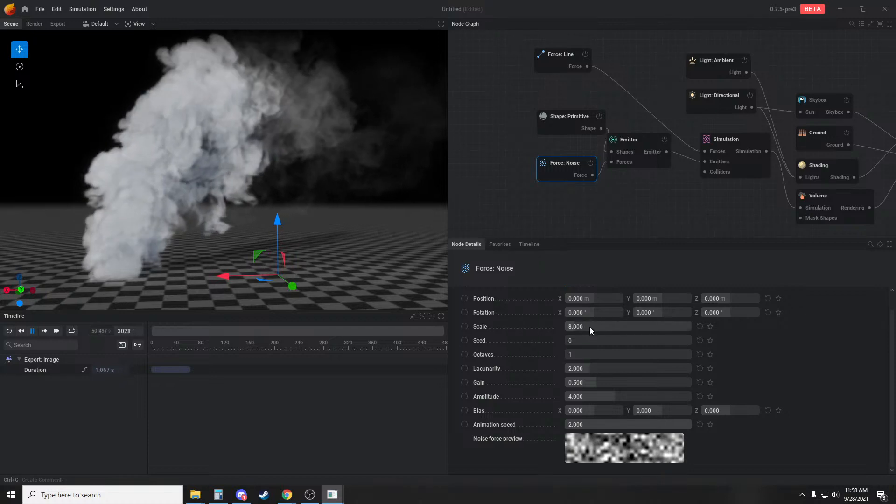
drag(590, 327, 595, 327)
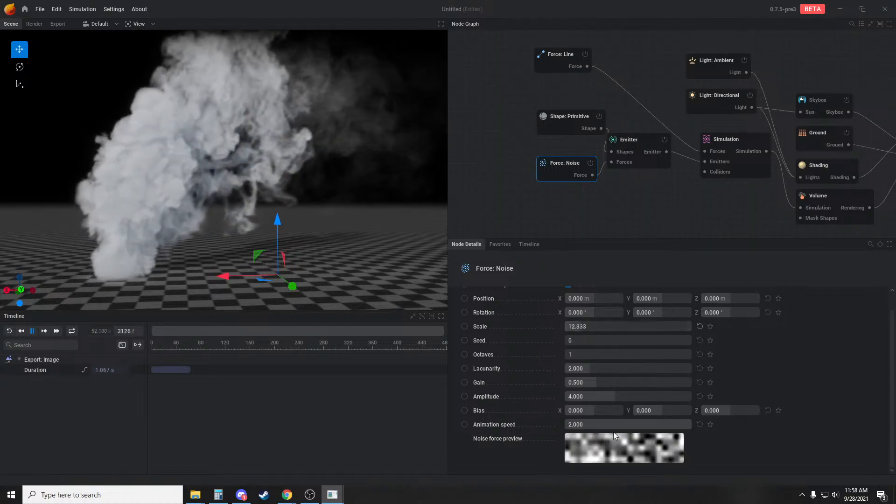
drag(615, 397, 692, 397)
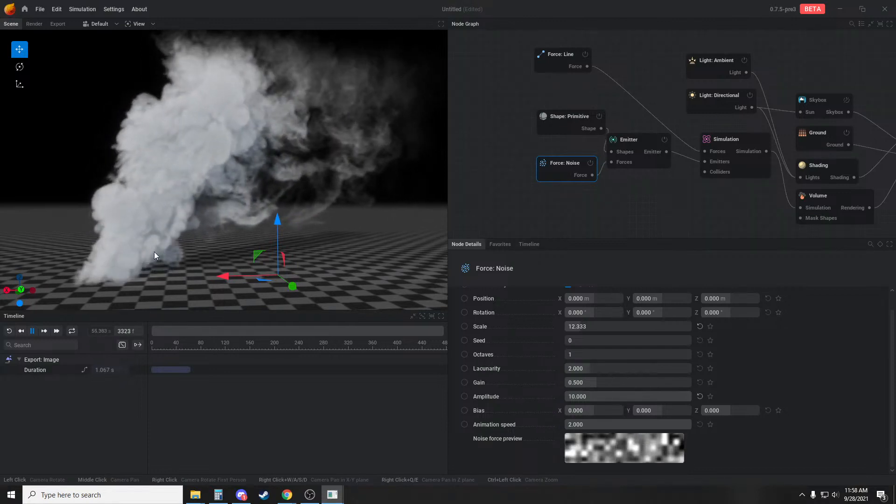
Set the Shading node's extinction color to near-black #181818
drag(154, 251, 315, 209)
middle_drag(869, 167, 774, 153)
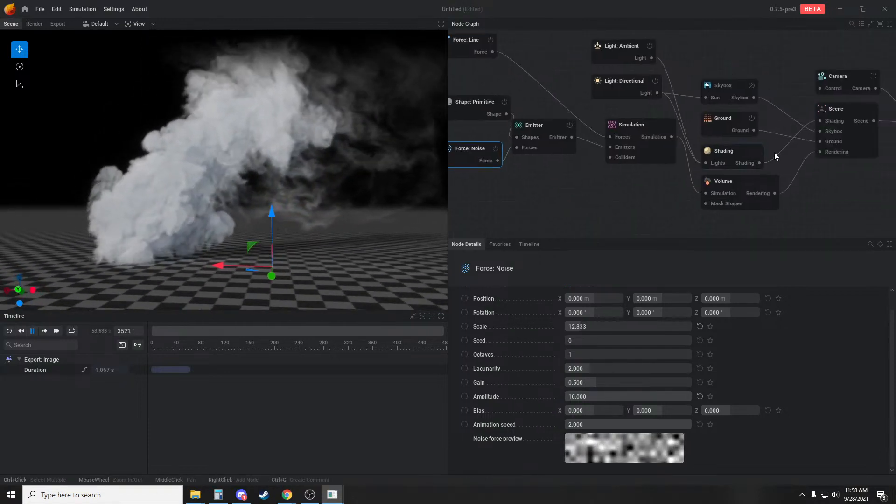
click(737, 164)
click(567, 369)
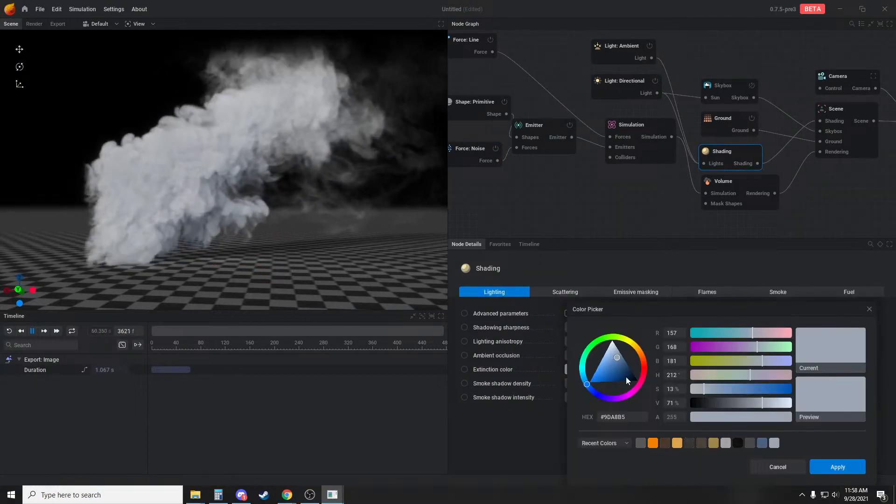
mouse_move(627, 380)
mouse_down()
mouse_move(647, 387)
mouse_move(634, 375)
mouse_up()
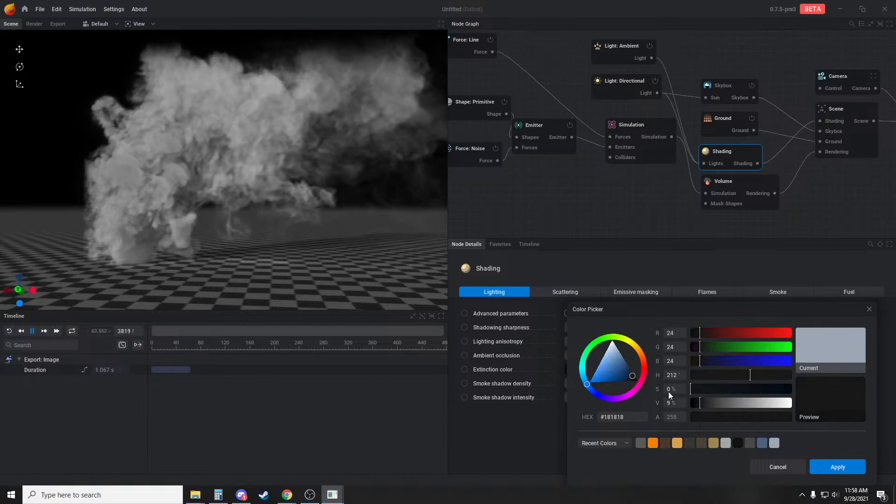
click(838, 467)
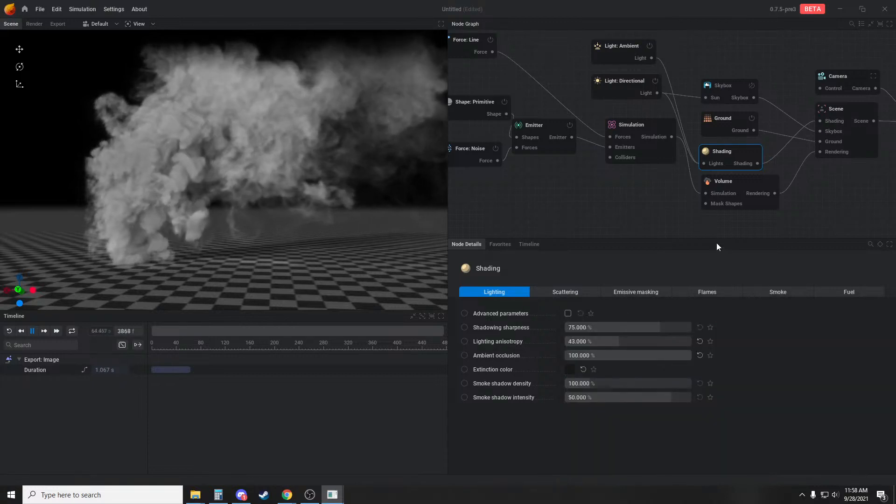
Set the Shading node's smoke color to a dark grey and enable the Skybox node
click(778, 292)
click(568, 383)
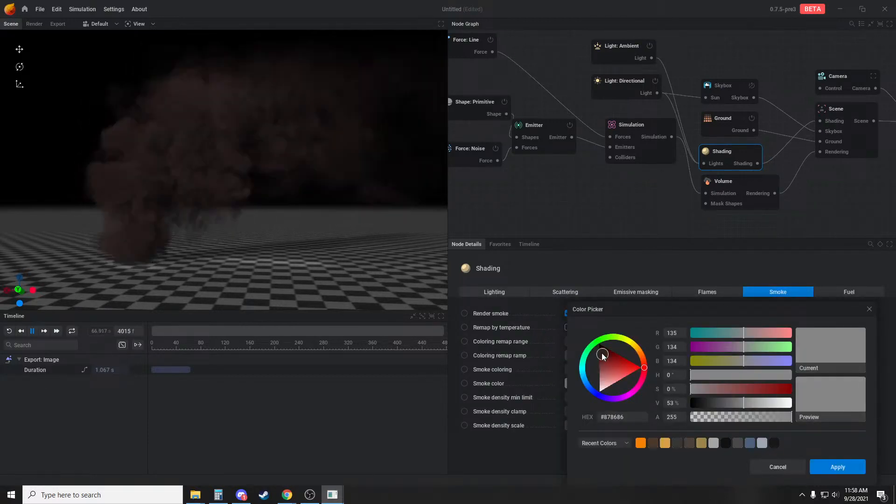
drag(601, 353, 595, 366)
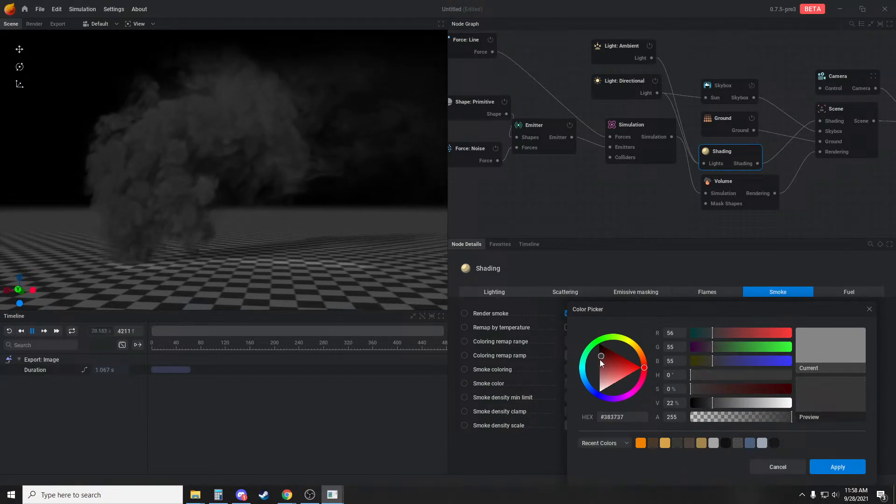
click(752, 85)
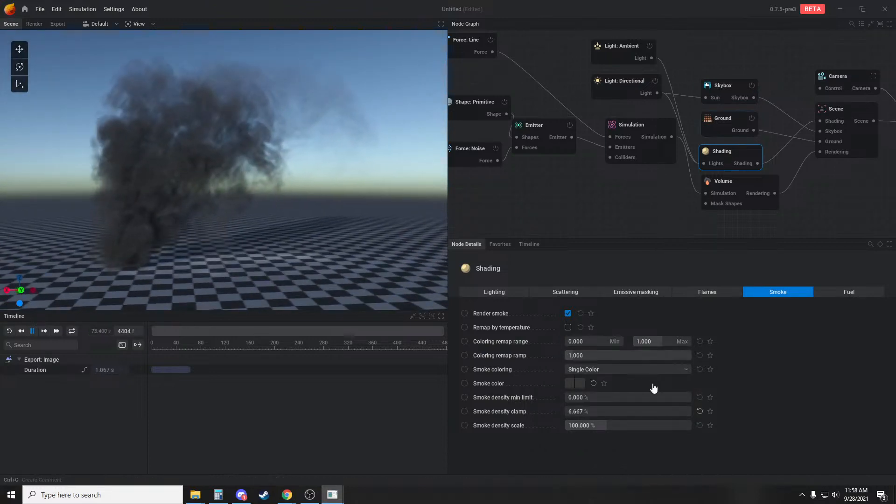
mouse_move(324, 222)
mouse_down()
mouse_move(346, 231)
mouse_move(321, 237)
mouse_move(331, 228)
mouse_up()
middle_drag(782, 187, 703, 187)
click(766, 104)
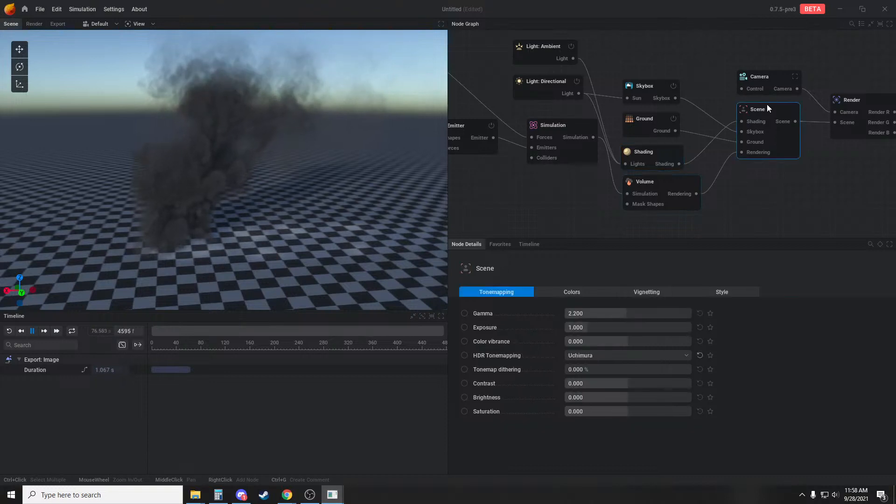
click(585, 294)
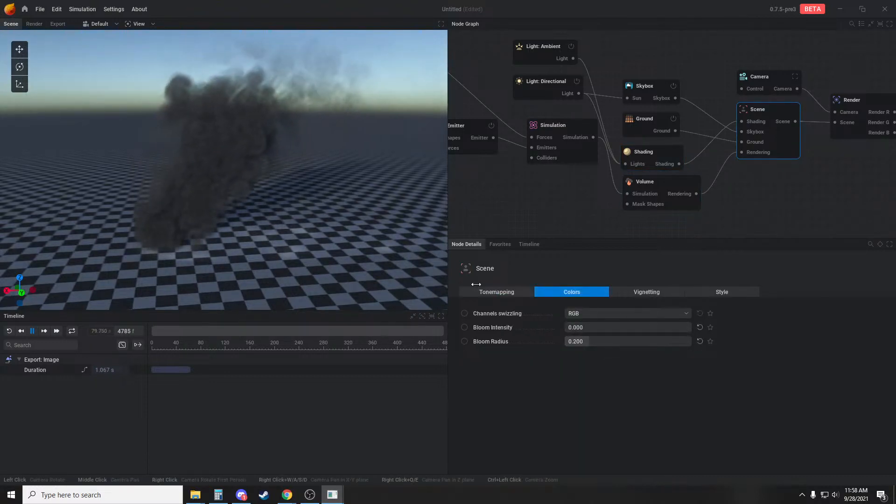
drag(325, 244, 172, 191)
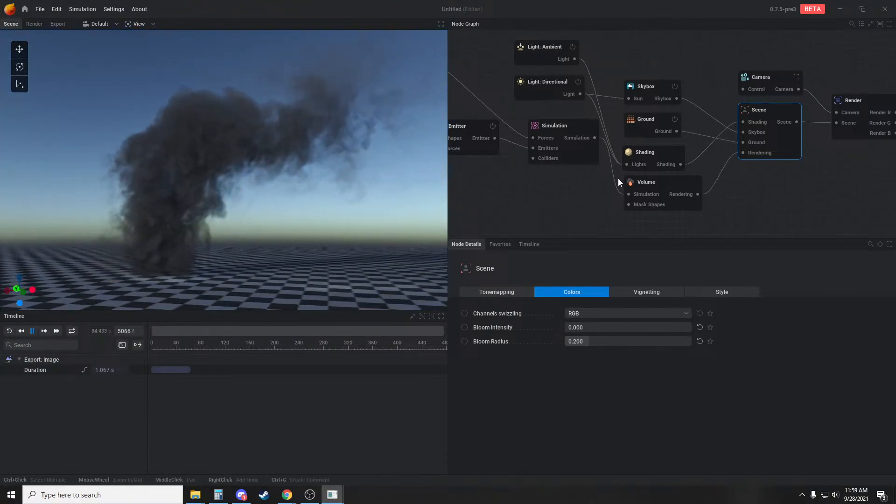
Set the Emitter's fuel emission to Add with a fuel rate of 15 %/s
middle_drag(618, 178, 660, 185)
click(484, 131)
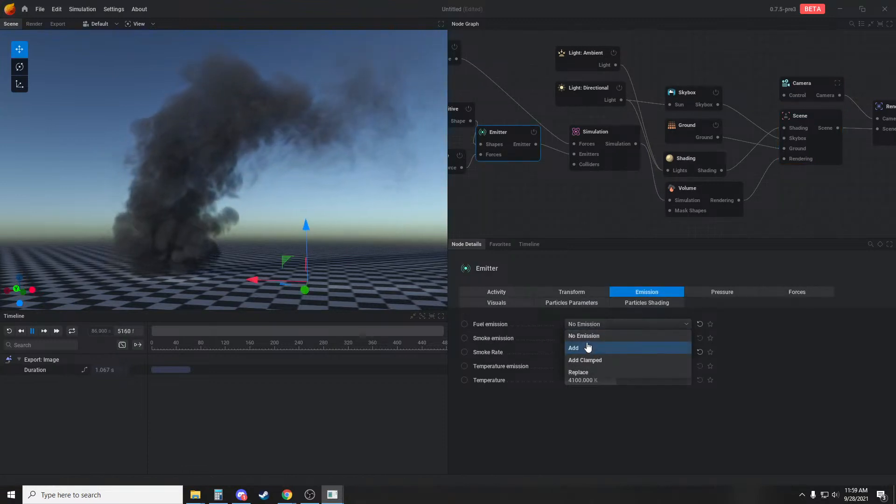
click(591, 348)
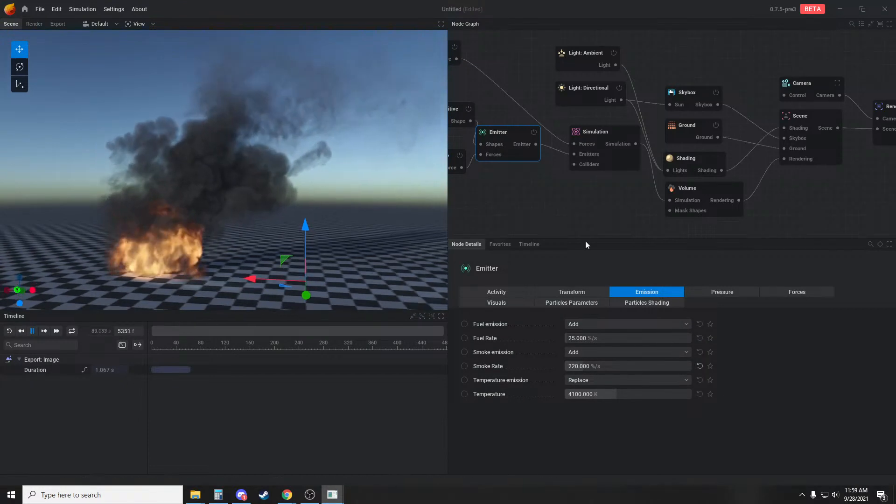
drag(381, 258, 383, 250)
mouse_move(585, 339)
mouse_down()
mouse_move(598, 340)
mouse_move(580, 340)
mouse_up()
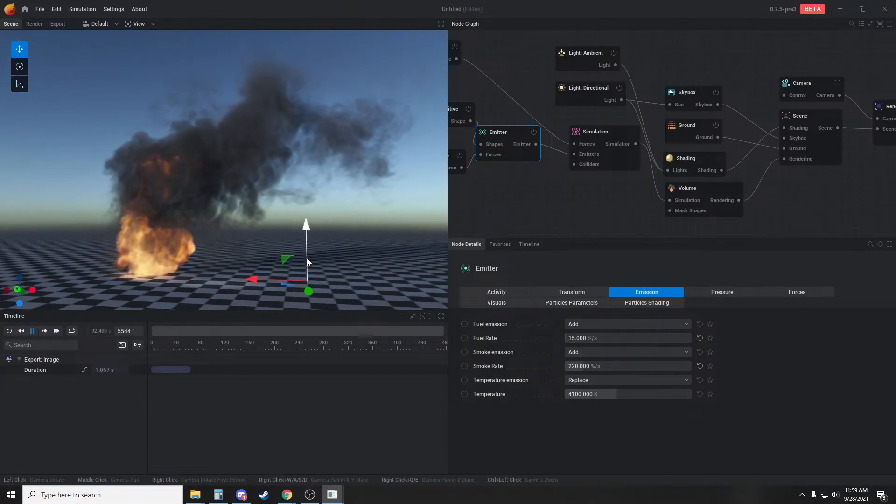
Set the Shading node's shaping by flames to 700 % and activate emissive masking with density reference 0.225 and width 0.904
drag(371, 259, 411, 241)
click(698, 157)
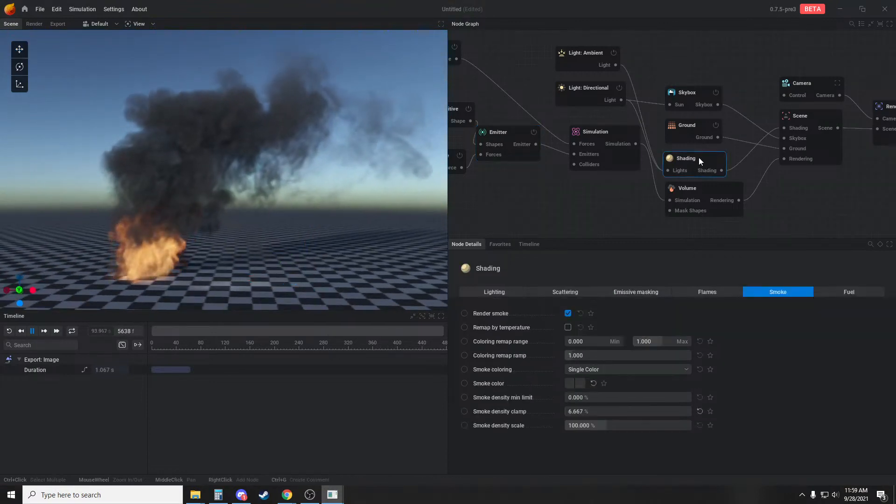
click(708, 293)
drag(585, 371, 620, 371)
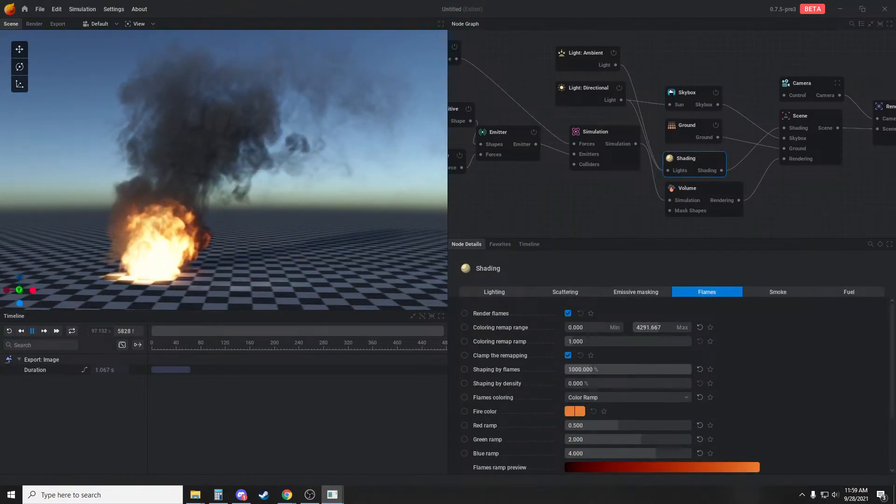
click(636, 293)
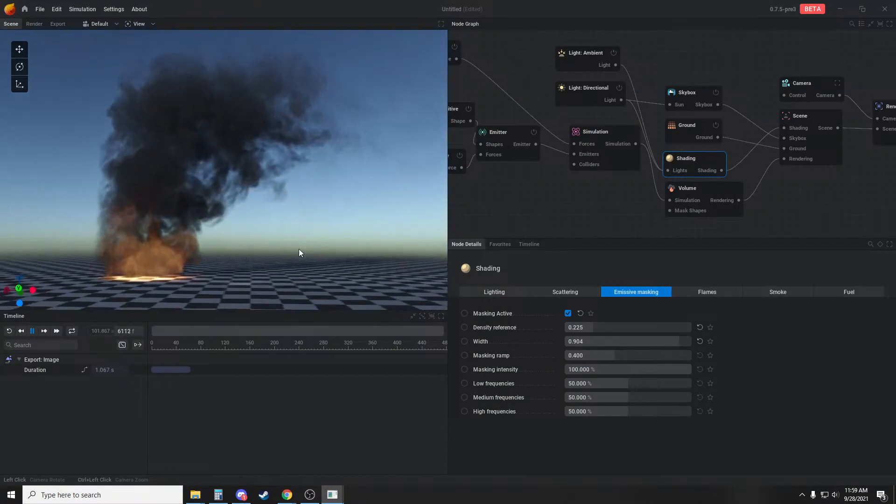
Raise the Emitter's fuel rate to 175 %/s and set the emissive masking's density reference to 0.272
click(504, 136)
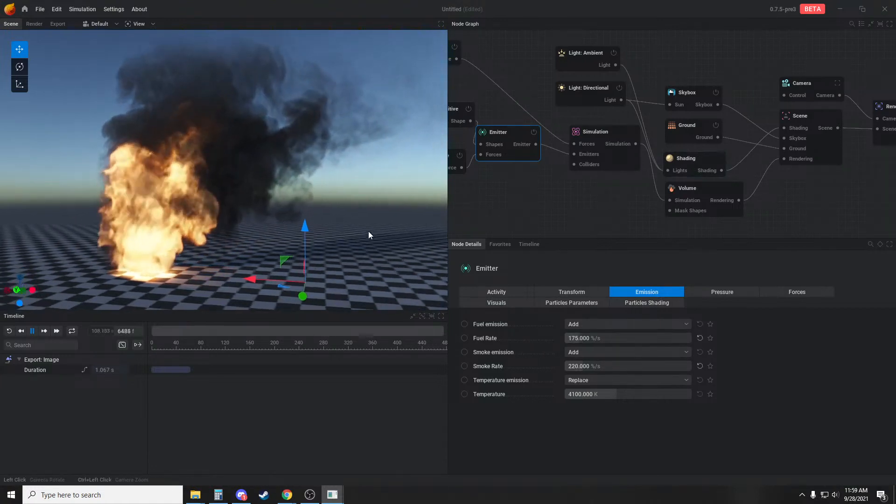
click(719, 163)
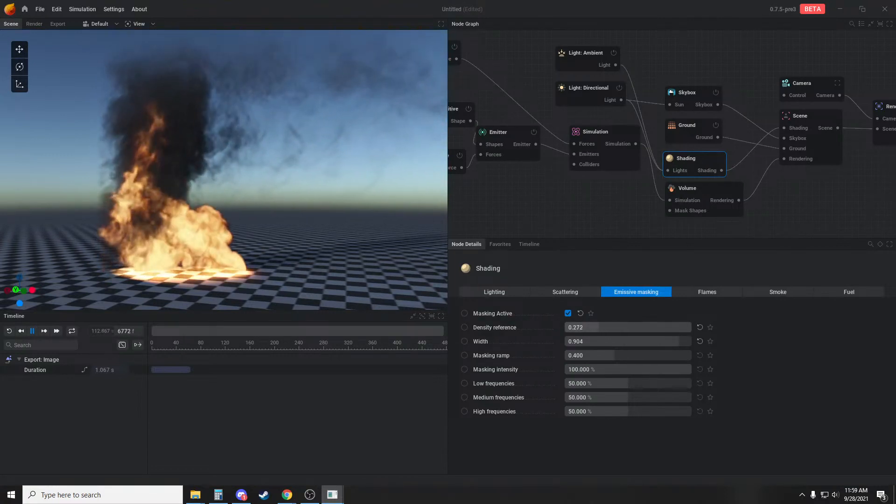
Try flames translucency on the Shading node and turn it off again
click(718, 292)
scroll(663, 373, down, 3)
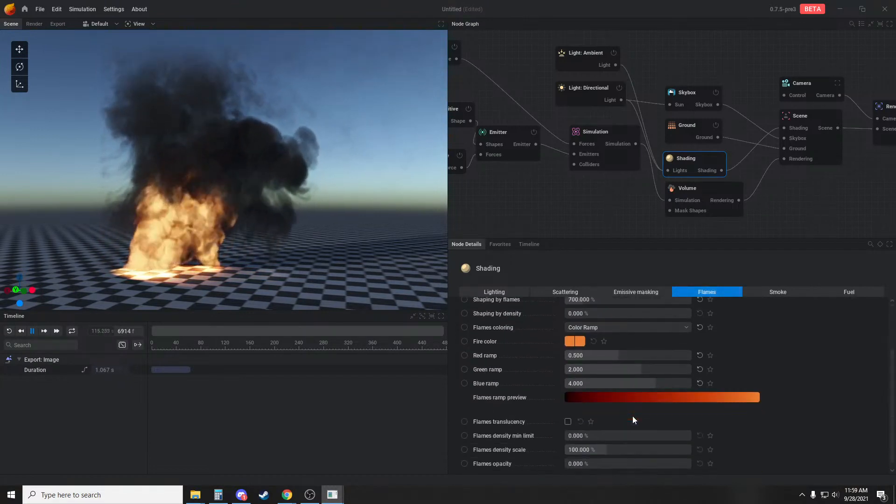
click(568, 415)
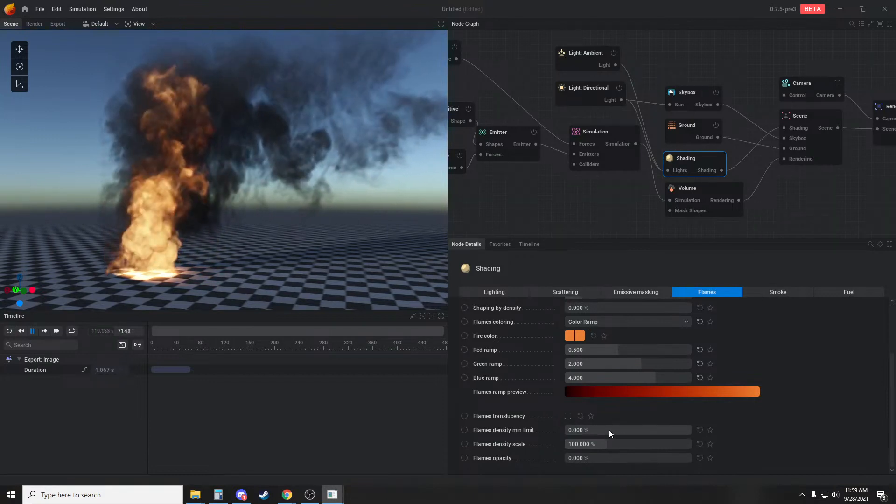
Set the smoke density clamp on the Shading node to 100 %
click(754, 292)
drag(592, 411, 660, 410)
double_click(614, 409)
text(100)
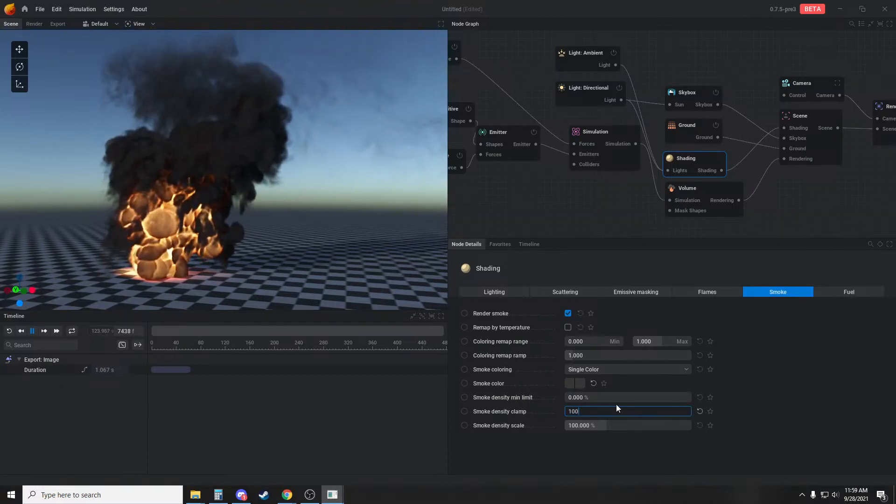
key(Return)
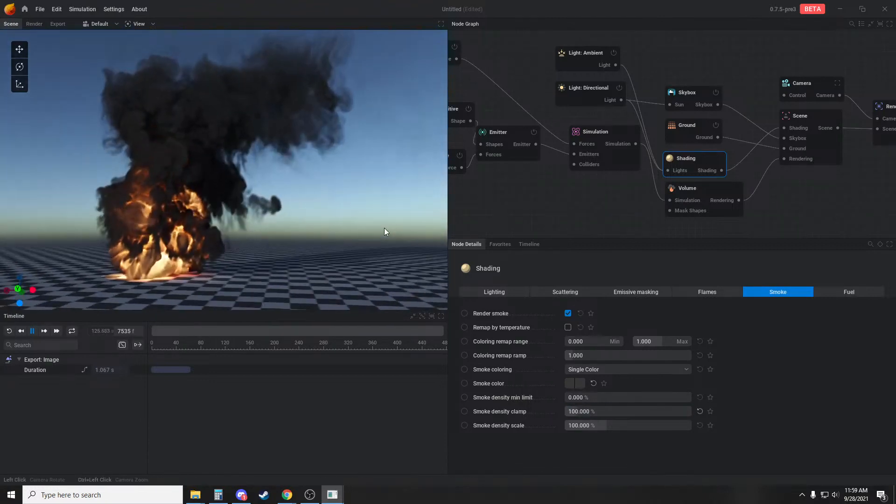
Set the directional light's intensity to 5
drag(292, 209, 327, 230)
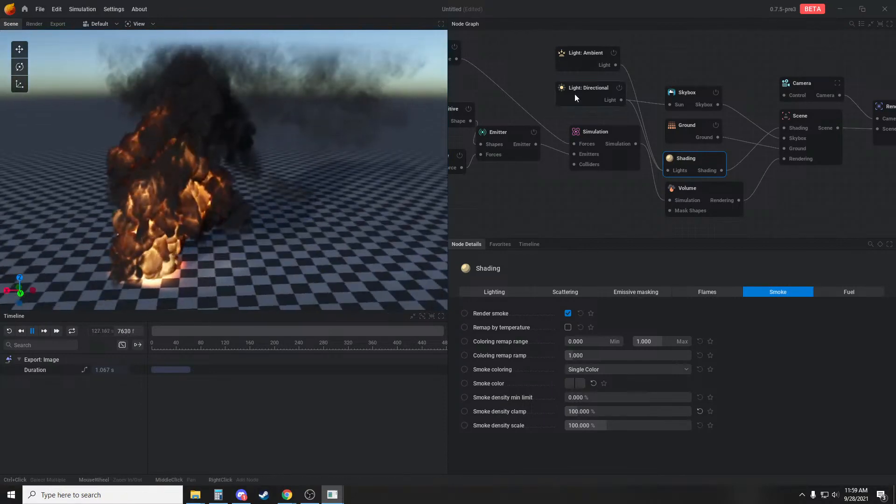
click(575, 94)
drag(635, 345, 692, 345)
drag(377, 240, 332, 217)
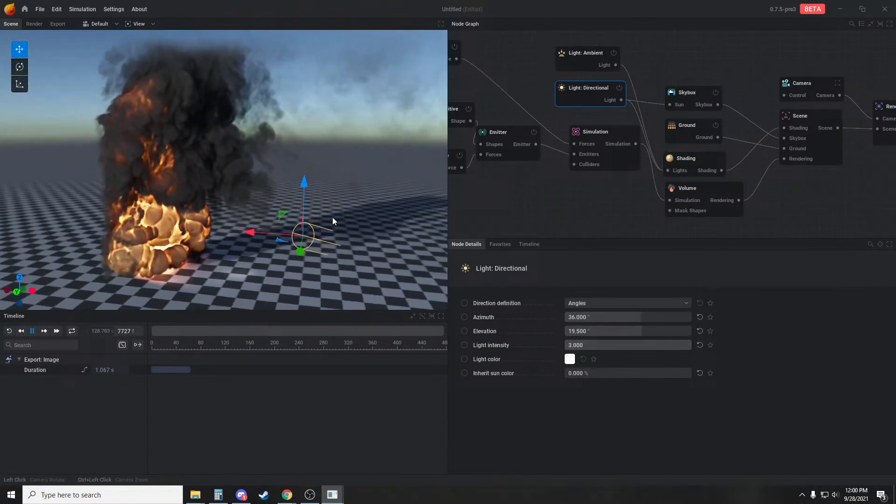
click(626, 345)
text(5)
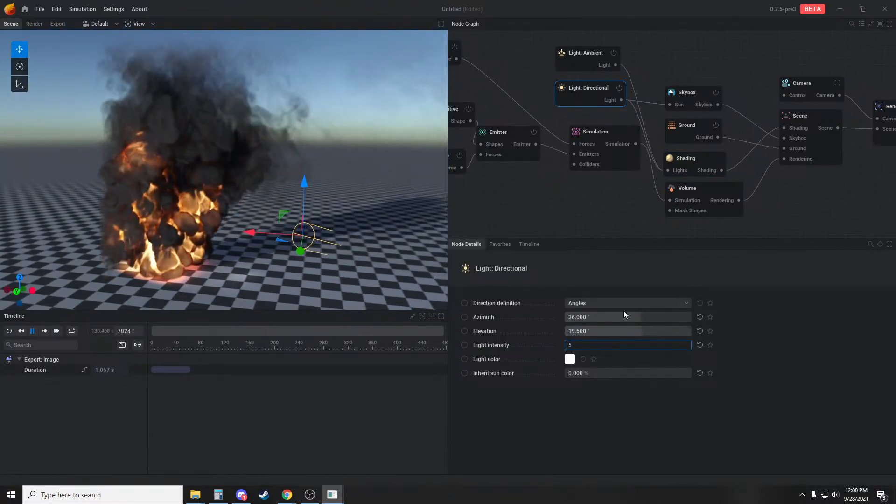
key(Return)
drag(369, 228, 357, 214)
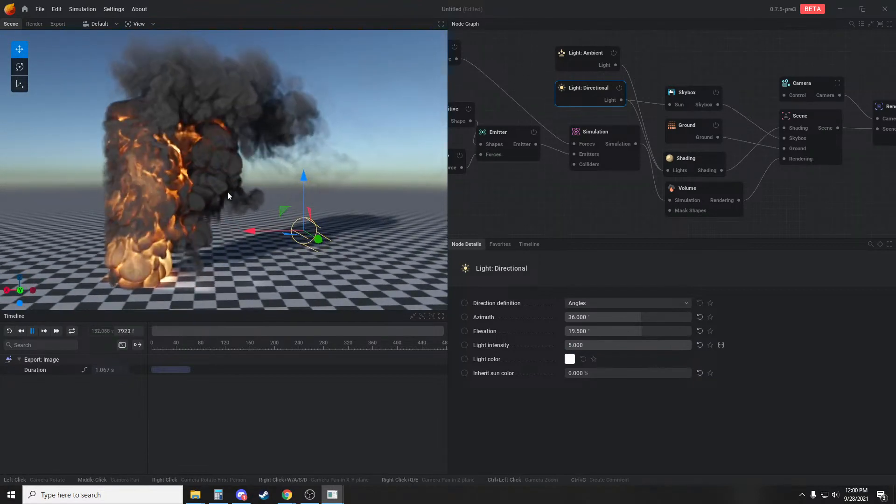
Set the flame intensity in the Simulation node's combustion settings to about 4.333 %
scroll(583, 183, down, 1)
middle_drag(580, 184, 633, 181)
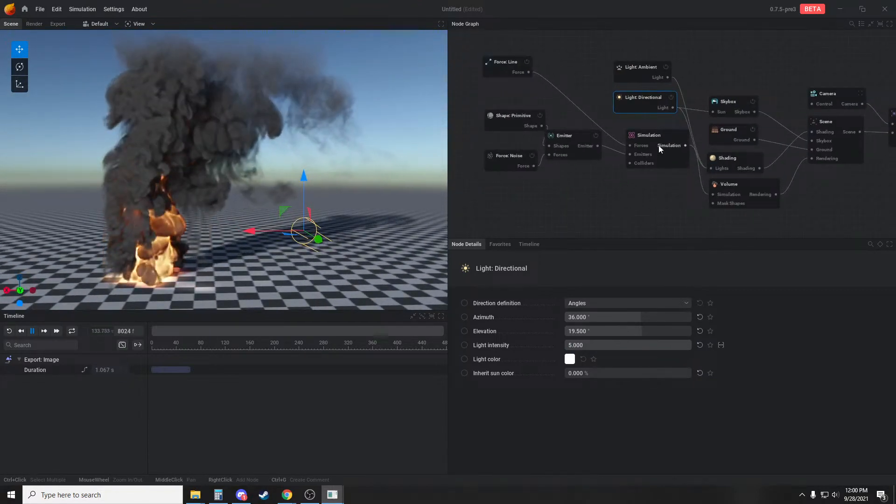
click(665, 143)
click(708, 291)
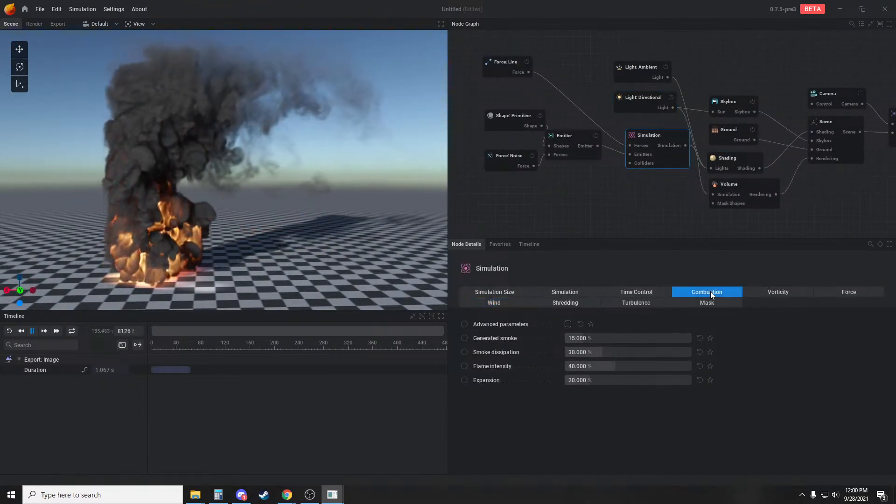
drag(617, 365, 572, 365)
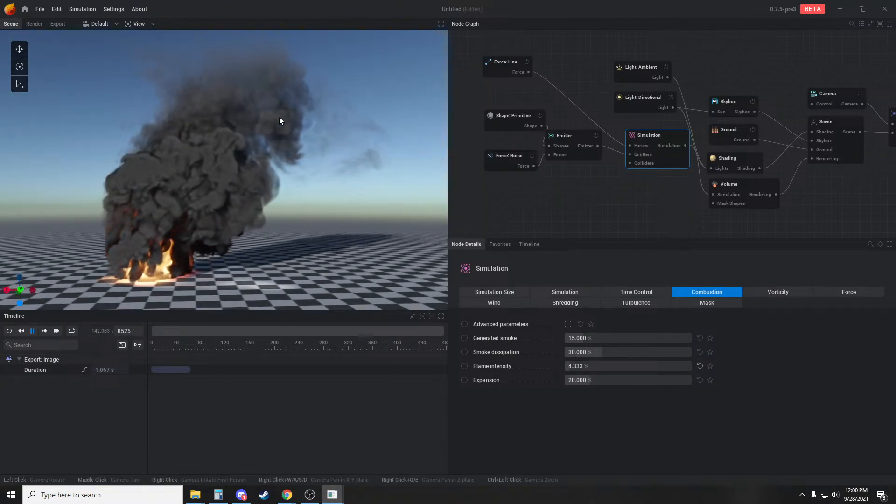
mouse_move(352, 195)
mouse_down()
mouse_move(327, 190)
mouse_move(349, 196)
mouse_up()
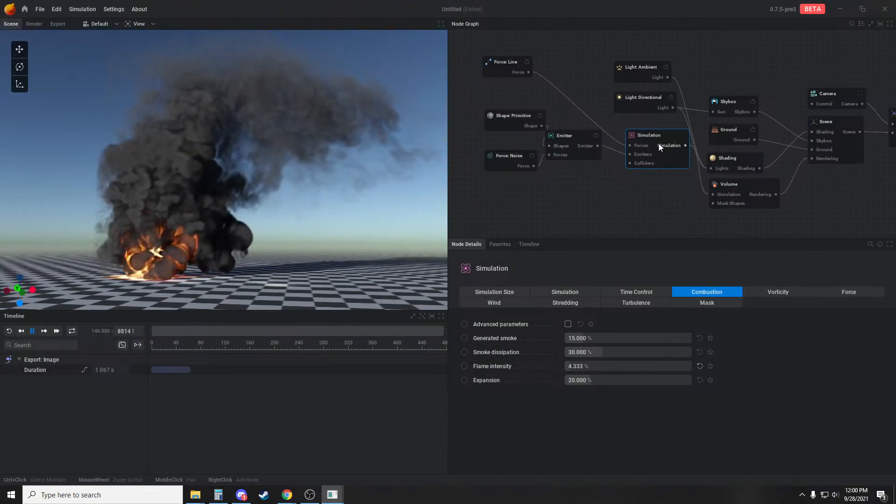
Lower the Simulation node's buoyancy to about 9.167 % of gravity per 1000K and restart the simulation
click(849, 293)
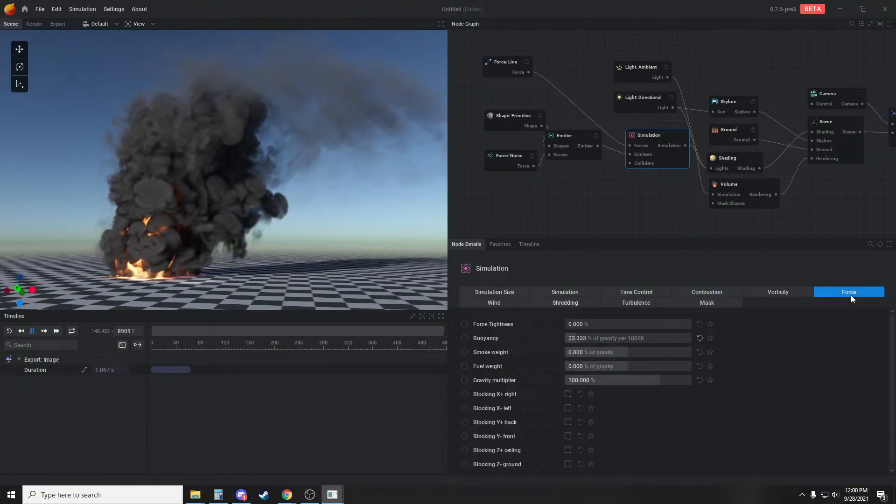
drag(628, 338, 609, 338)
key(r)
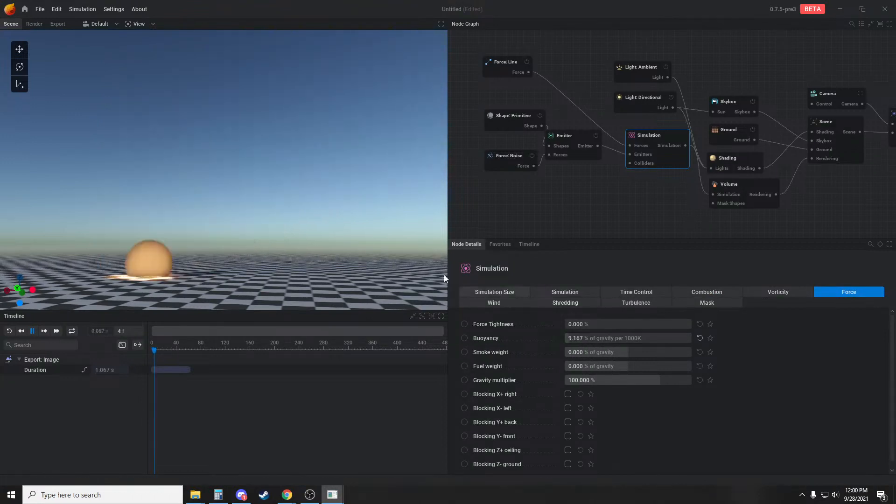
Reduce the noise force's amplitude to 1.5 and restart the simulation
middle_drag(519, 174, 543, 178)
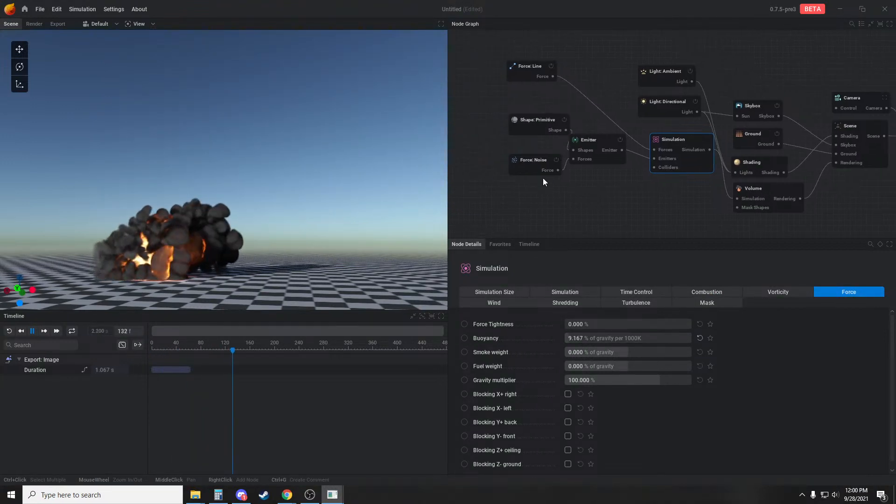
click(522, 167)
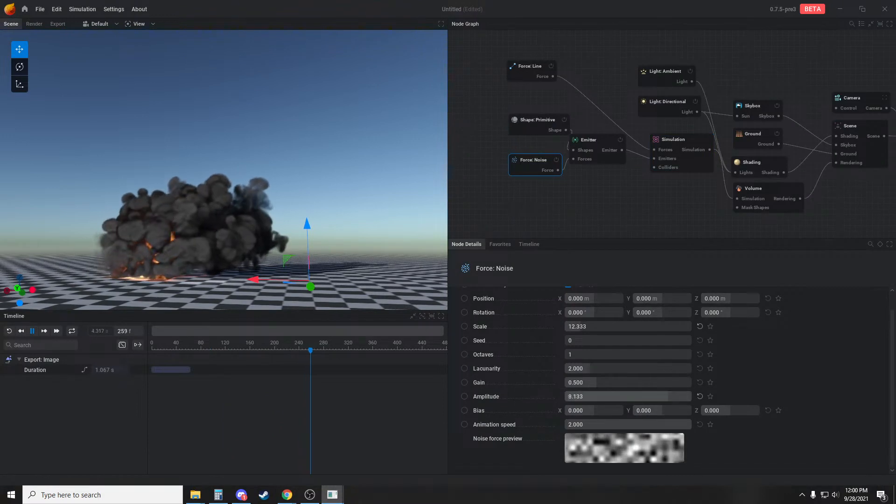
drag(603, 397, 584, 397)
key(r)
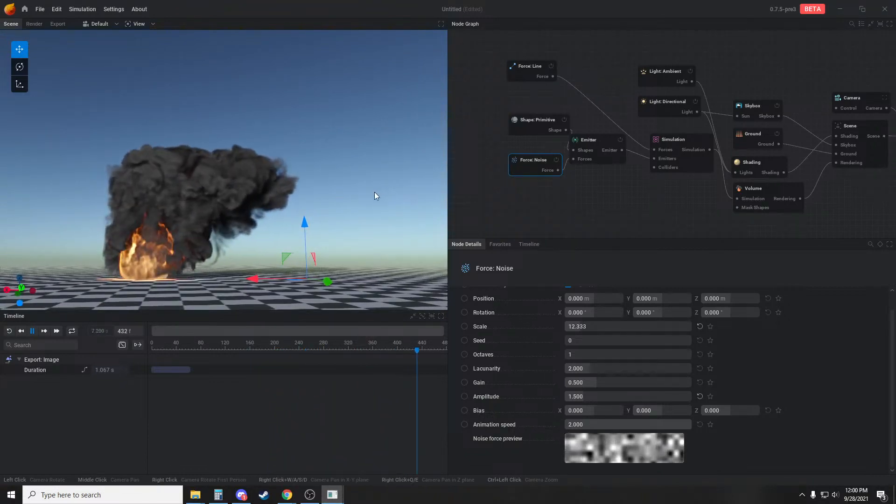
drag(375, 193, 241, 177)
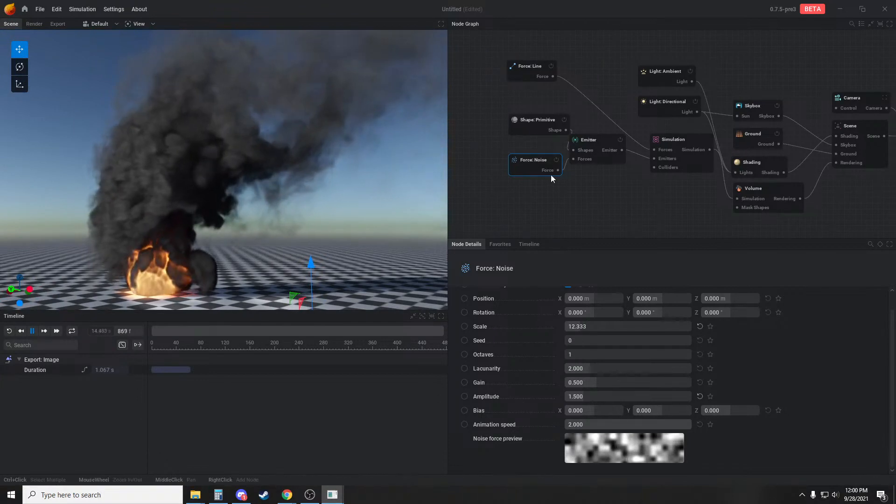
Enlarge the simulation's voxel count to 201 on Y and 329 on Z and apply the new resolution
click(598, 135)
drag(281, 223, 357, 234)
click(672, 154)
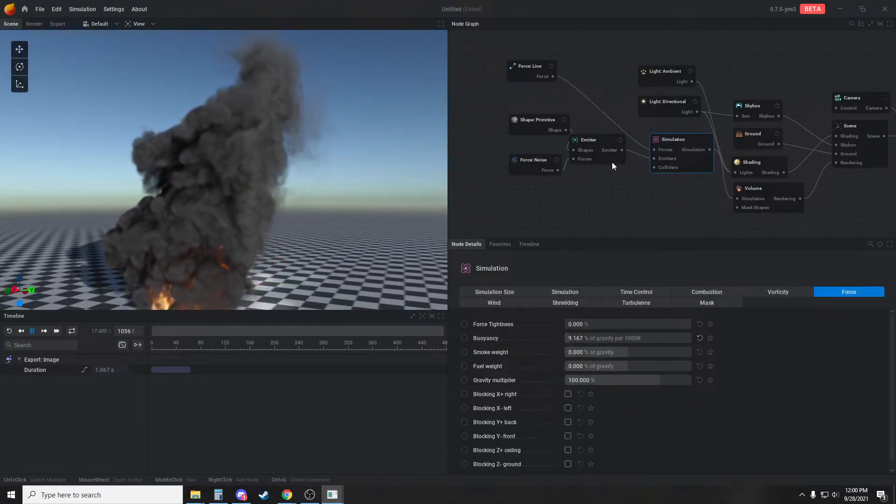
click(573, 291)
click(493, 294)
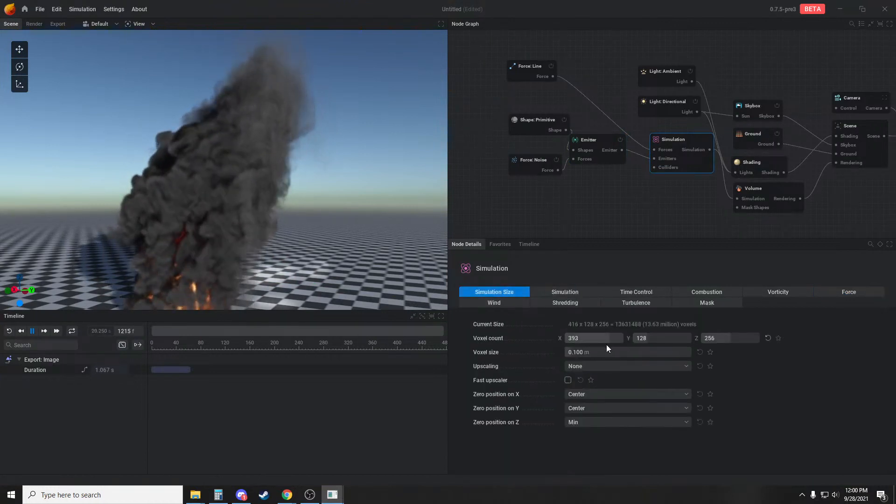
click(656, 339)
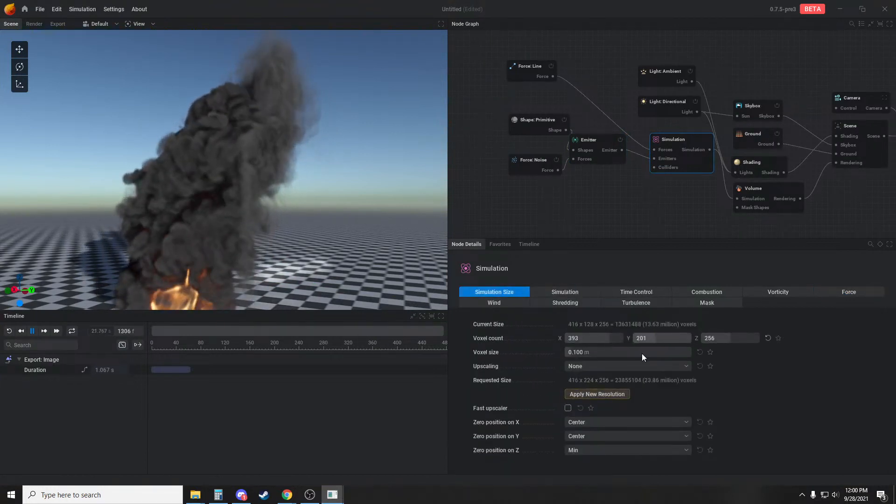
click(607, 394)
click(738, 338)
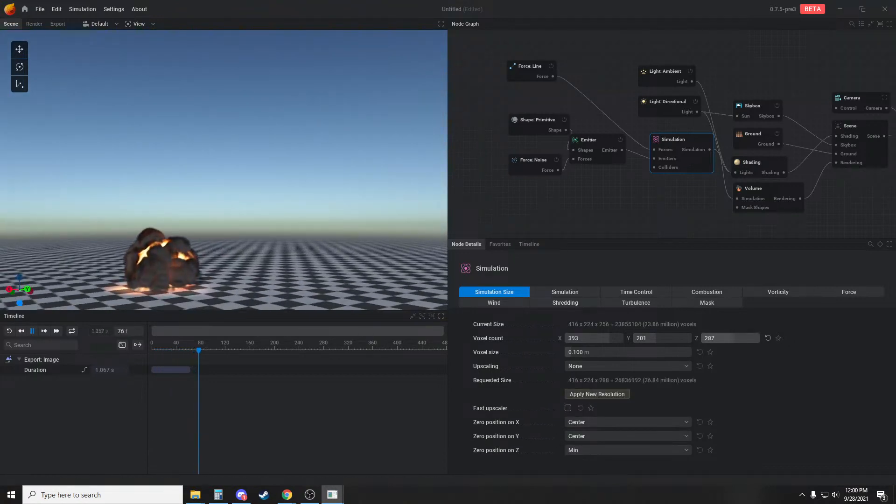
click(606, 394)
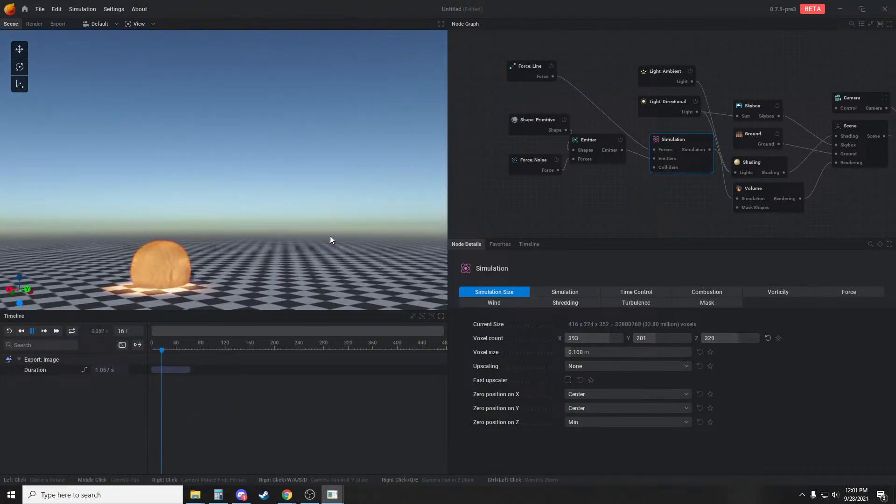
Examine the burning smoke plume and its wind-blown shape from several angles and distances
drag(329, 236, 213, 256)
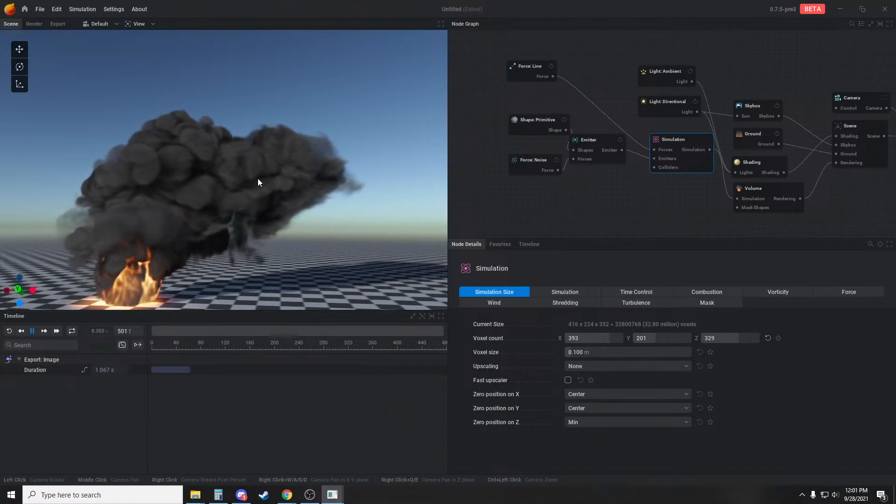
drag(348, 198, 227, 141)
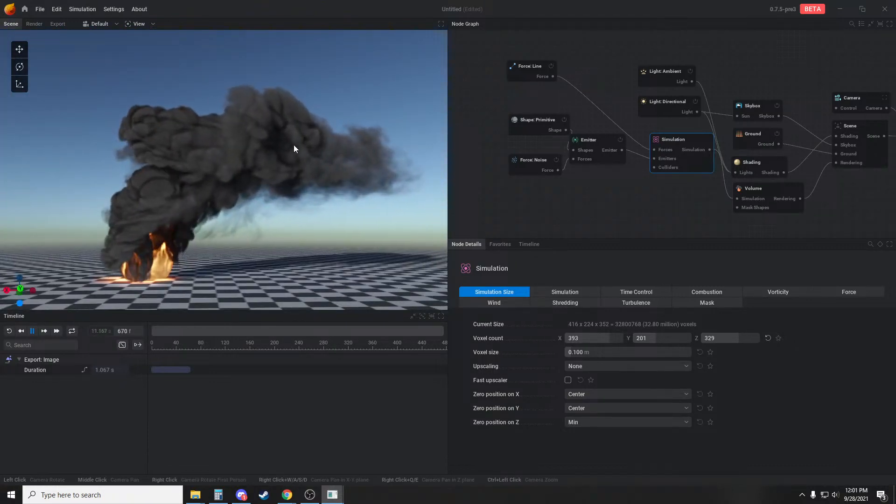
mouse_move(296, 201)
mouse_down()
mouse_move(335, 200)
mouse_move(144, 198)
mouse_move(194, 204)
mouse_move(158, 206)
mouse_move(328, 148)
mouse_move(294, 235)
mouse_move(282, 203)
mouse_up()
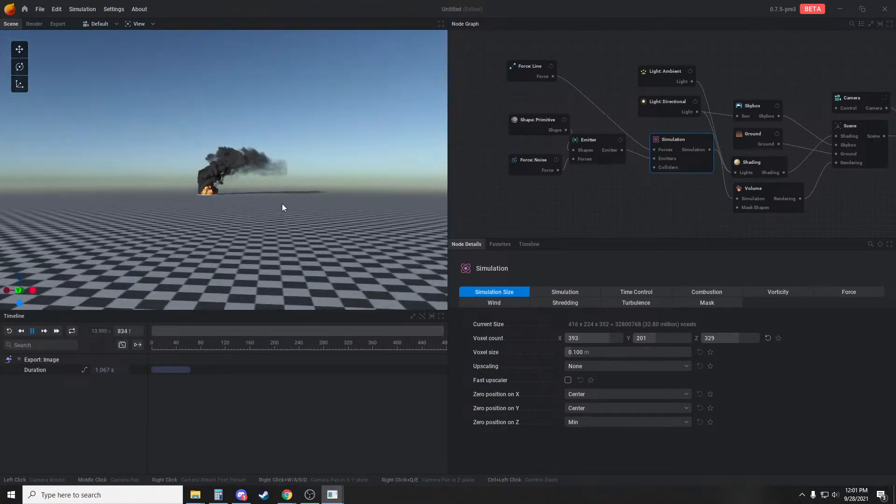
scroll(281, 203, up, 5)
scroll(240, 178, up, 2)
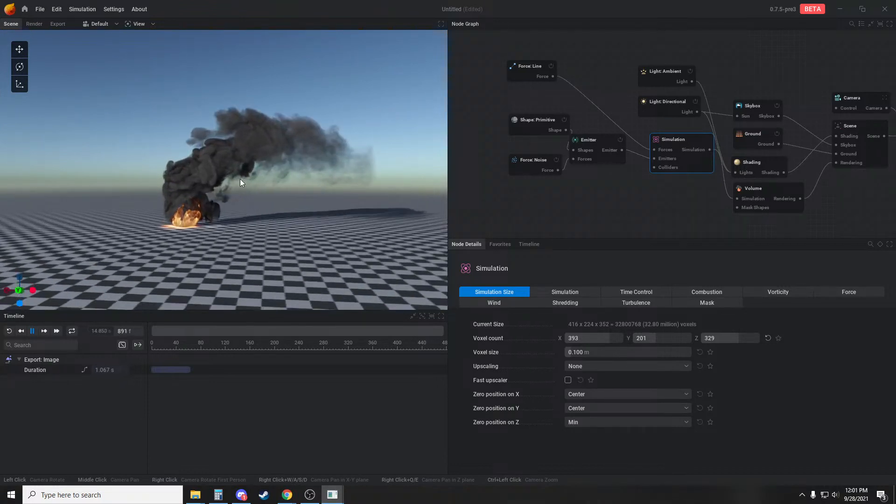
scroll(234, 165, up, 2)
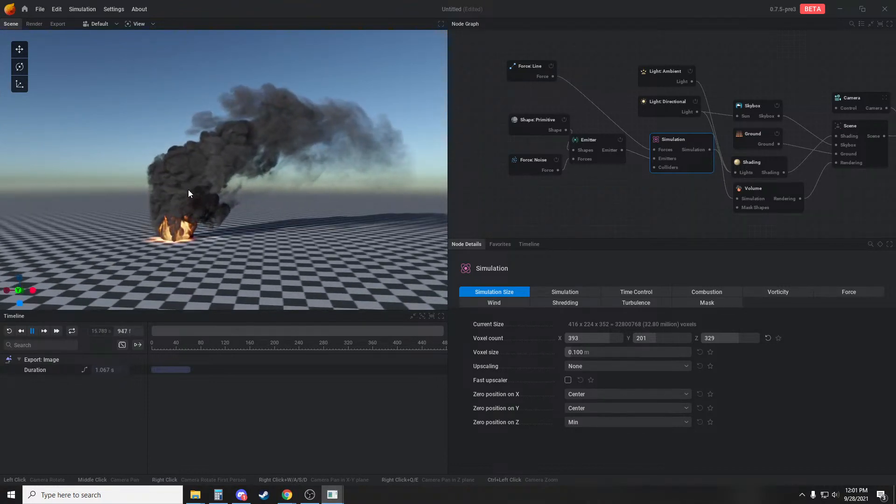
scroll(189, 190, up, 1)
drag(262, 204, 298, 191)
scroll(297, 188, up, 2)
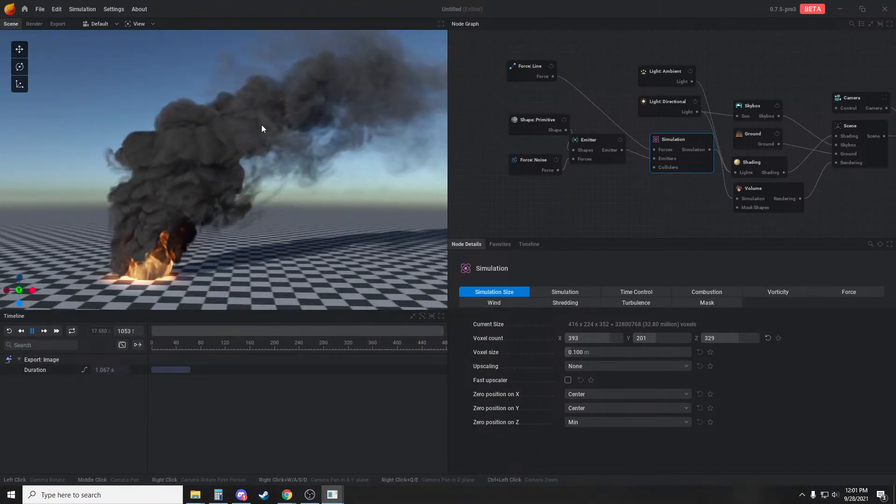
scroll(303, 180, down, 3)
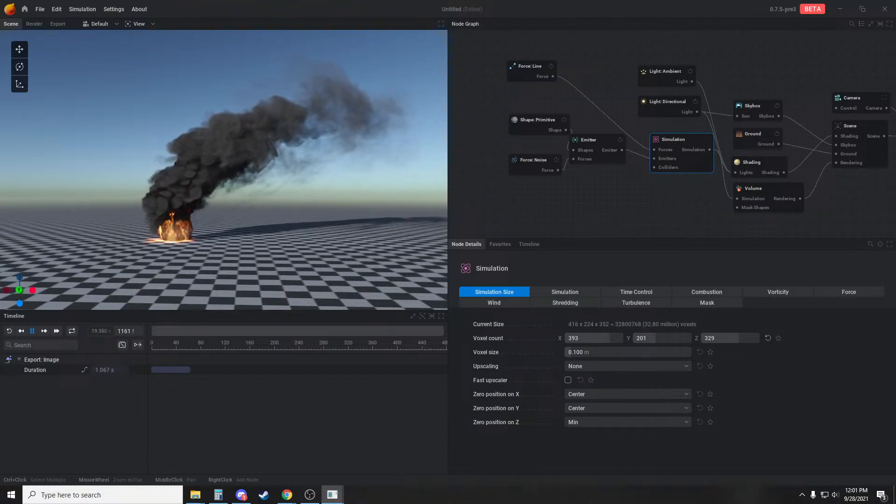
Switch to Dust&SmokeStream.pdf in Chrome and view the Future Features To Keep An Eye On page
drag(895, 49, 221, 1)
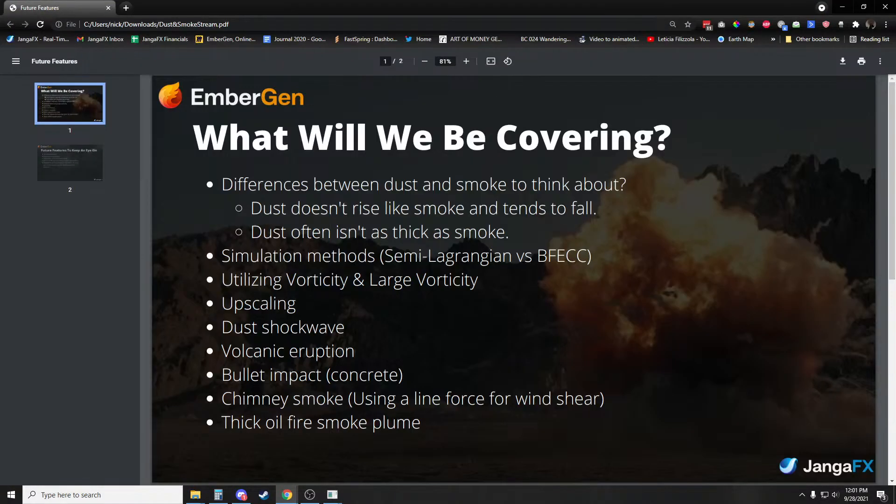
scroll(514, 280, down, 8)
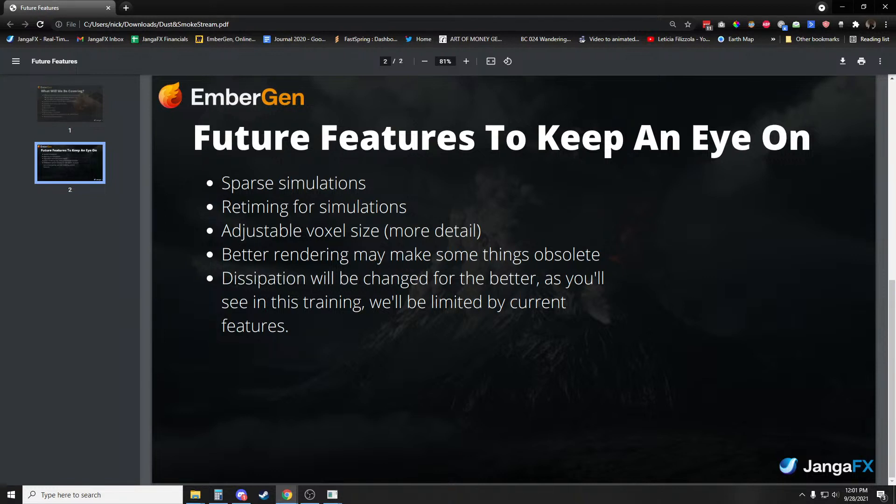
Open Paint and sketch a circular source with a curved black plume, surrounded by a wider, irregular red outline with inner strokes
click(93, 495)
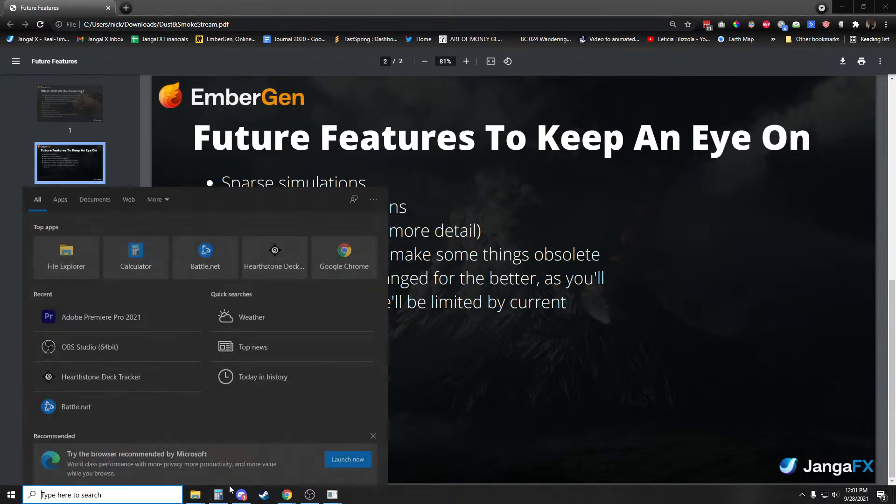
text(paint)
key(Return)
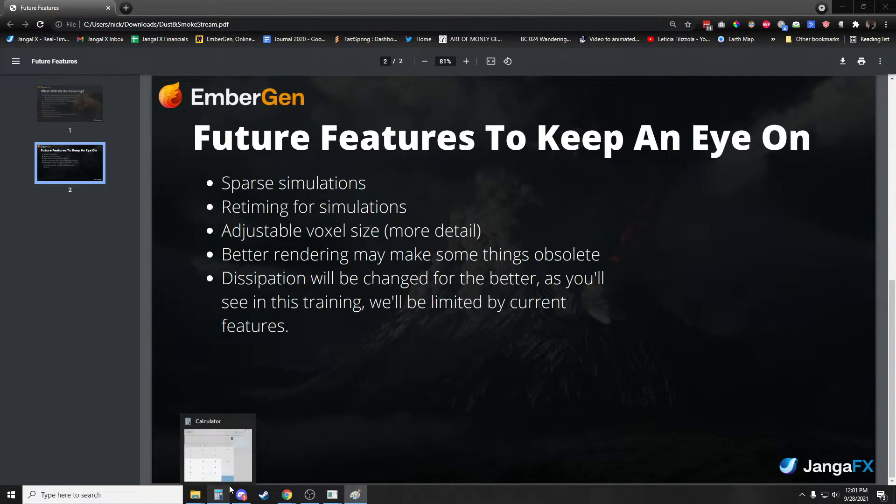
drag(895, 72, 374, 46)
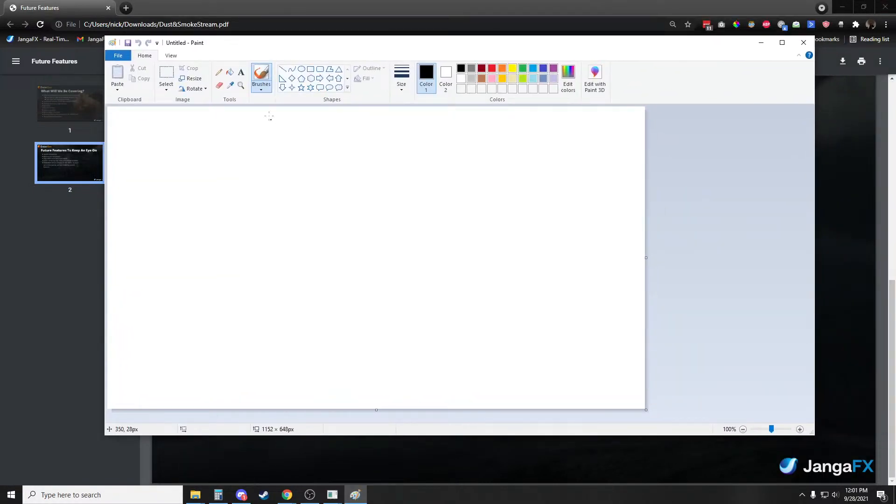
click(283, 70)
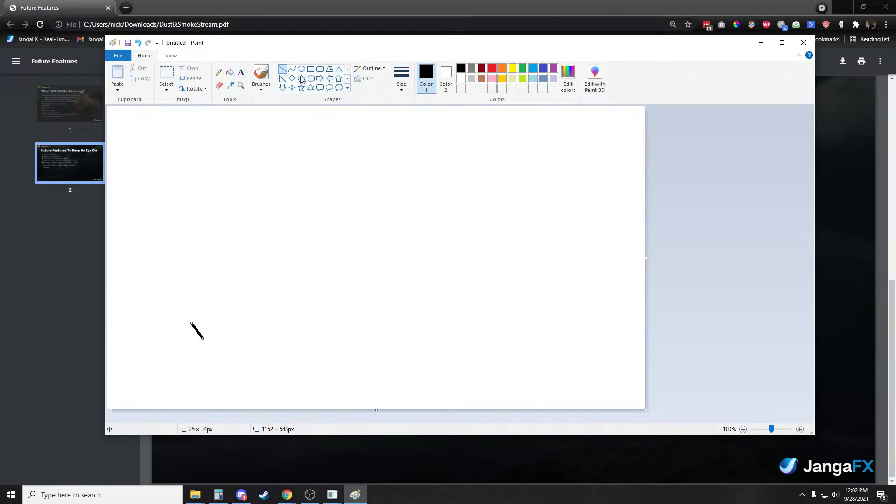
click(219, 73)
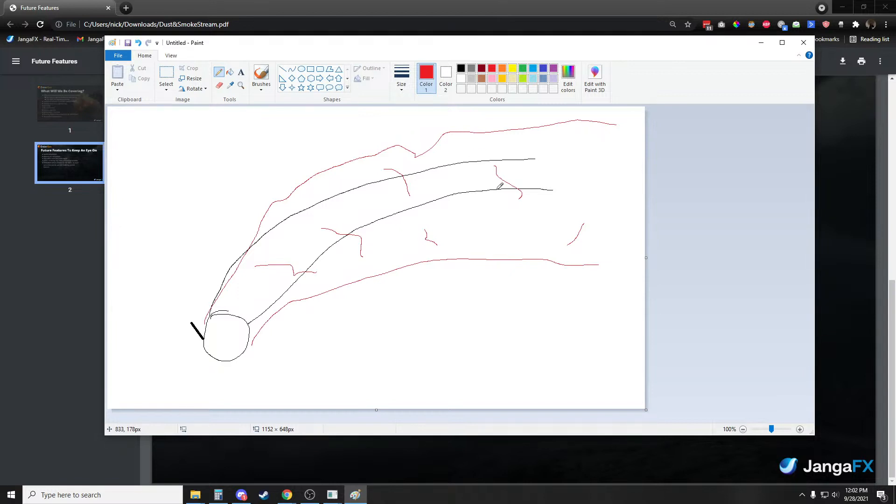
Close the Paint sketch without saving, close the PDF, and return to EmberGen to inspect the smoke plume from several angles
click(803, 43)
click(485, 245)
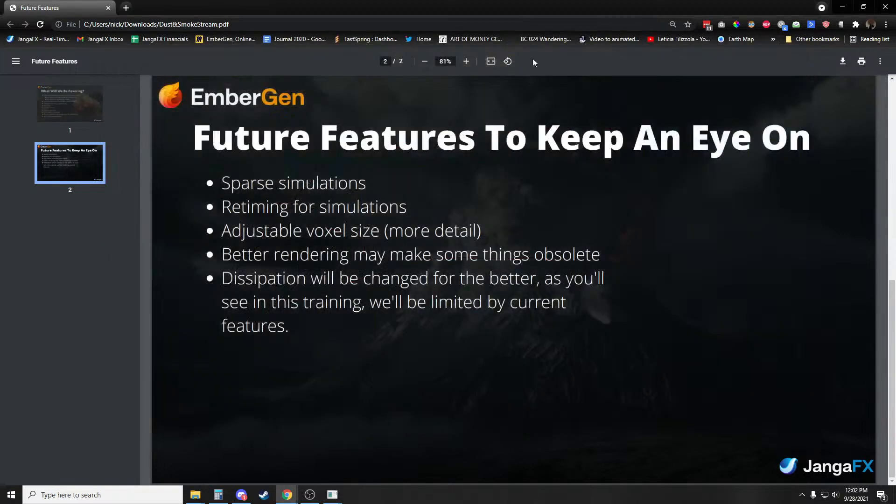
click(107, 10)
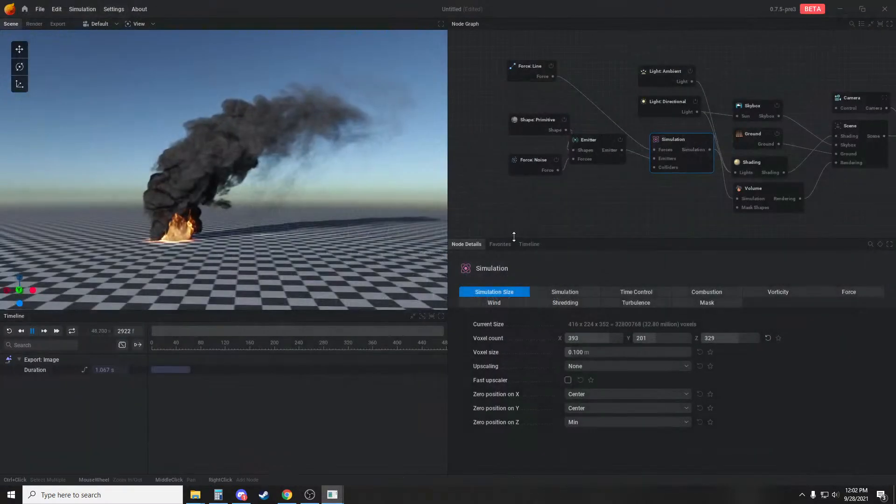
drag(278, 208, 377, 222)
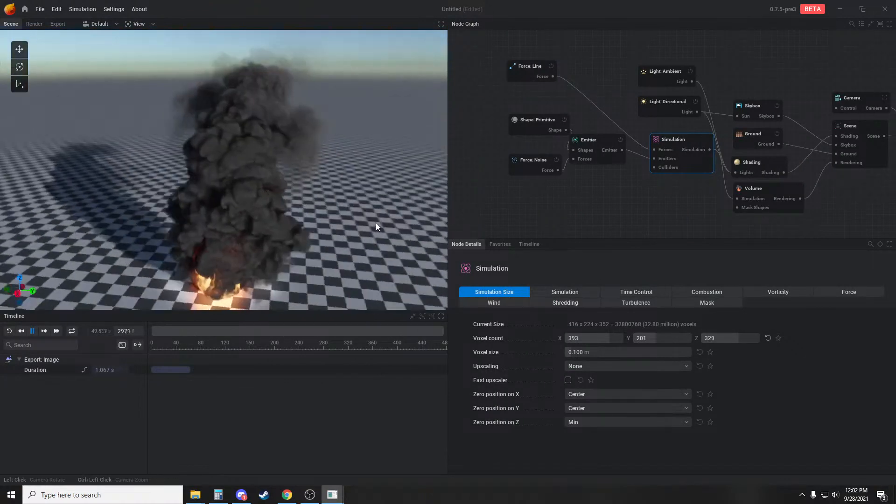
drag(284, 178, 223, 178)
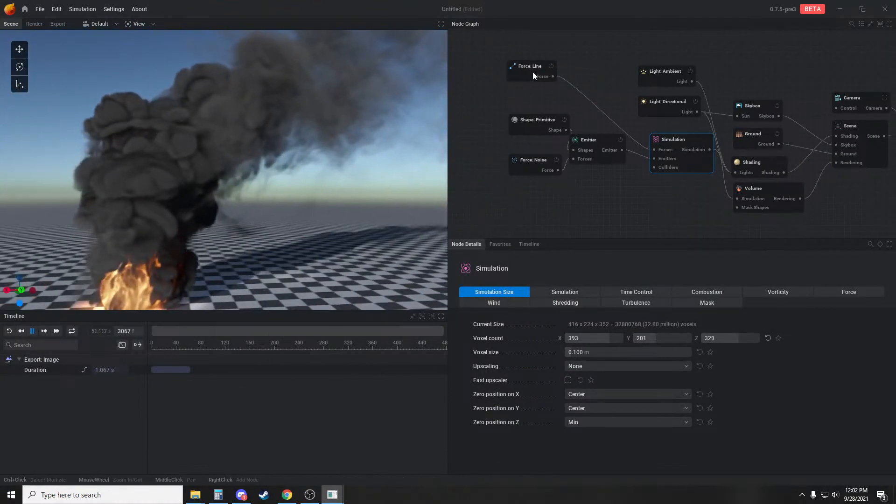
Review the line and noise forces, and set the simulation's Vorticity intensity to 49.667% and Large vorticity intensity to 15%
click(532, 71)
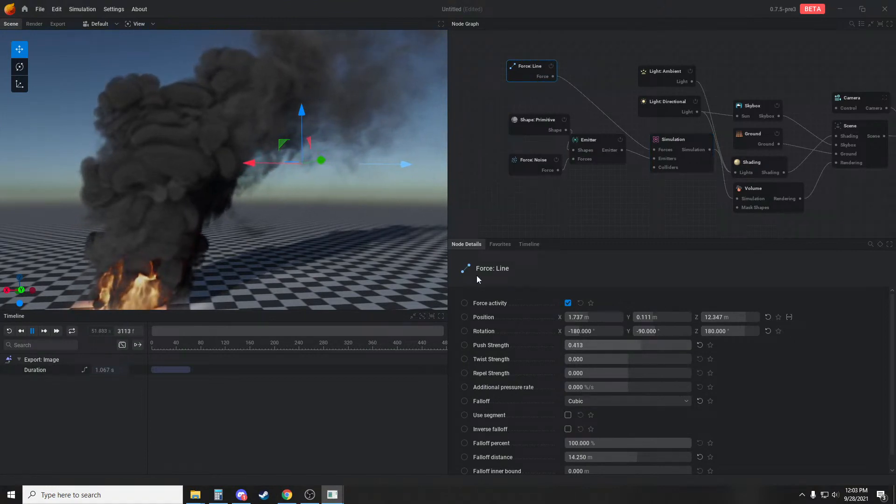
scroll(385, 242, down, 3)
click(524, 163)
drag(353, 200, 330, 198)
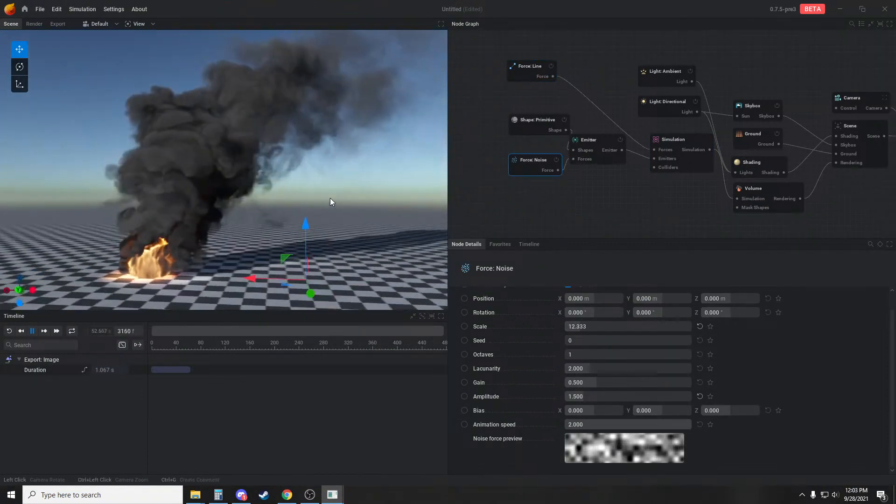
click(678, 139)
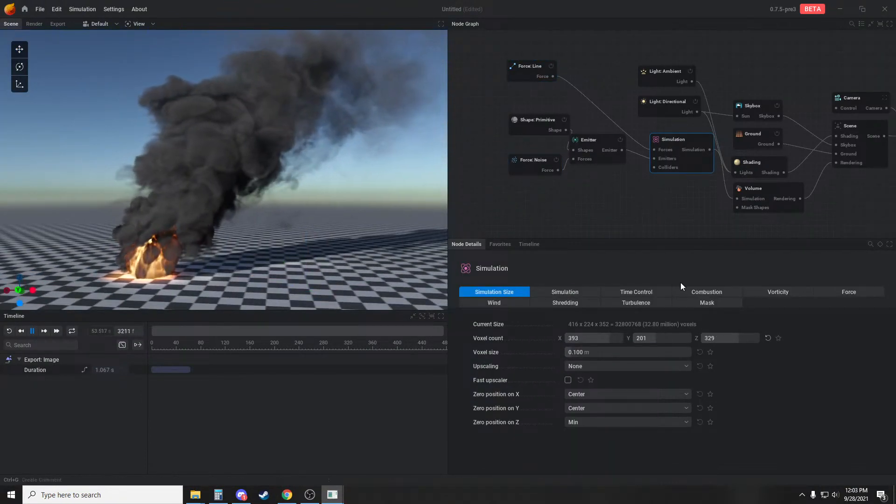
click(756, 291)
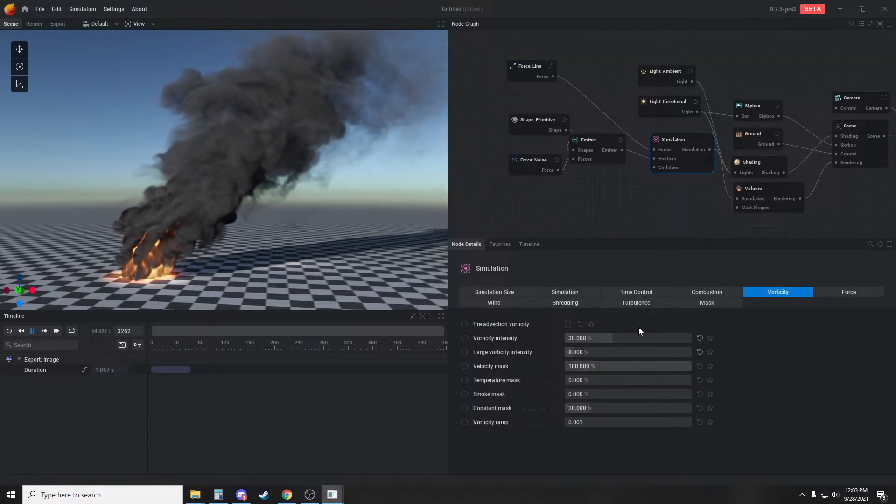
drag(581, 354, 590, 353)
Reduce the line force's Push Strength to about 0.12 and set the simulation's Buoyancy to 22.5% of gravity per 1000K
click(530, 72)
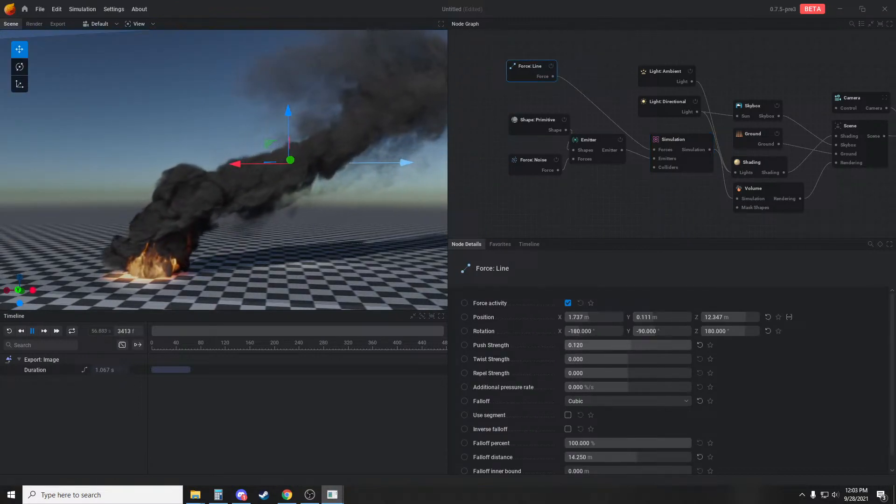
click(503, 195)
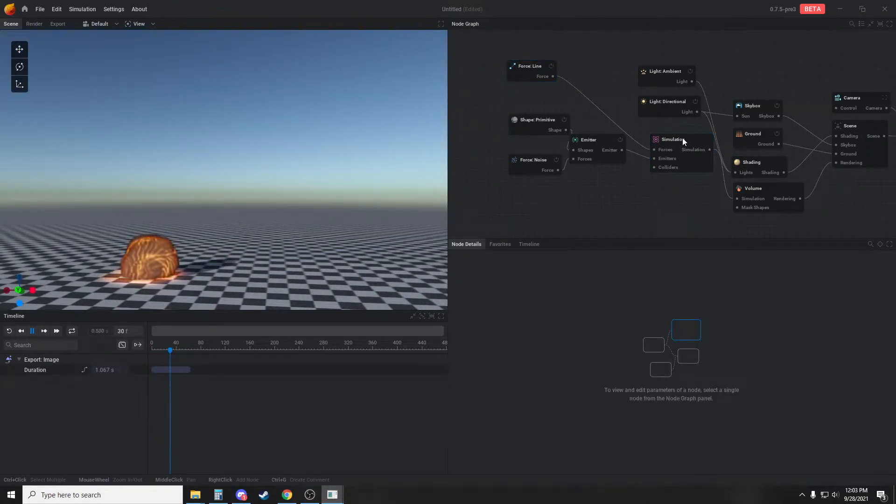
click(680, 140)
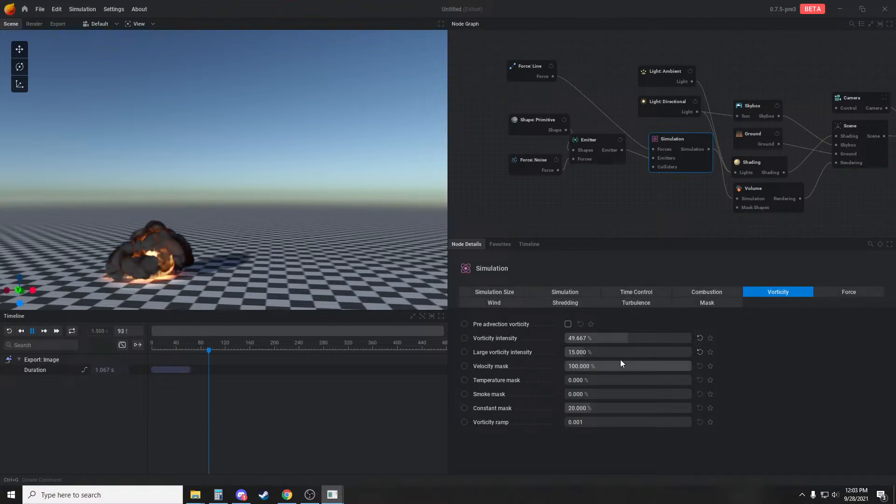
click(837, 294)
drag(585, 339, 577, 337)
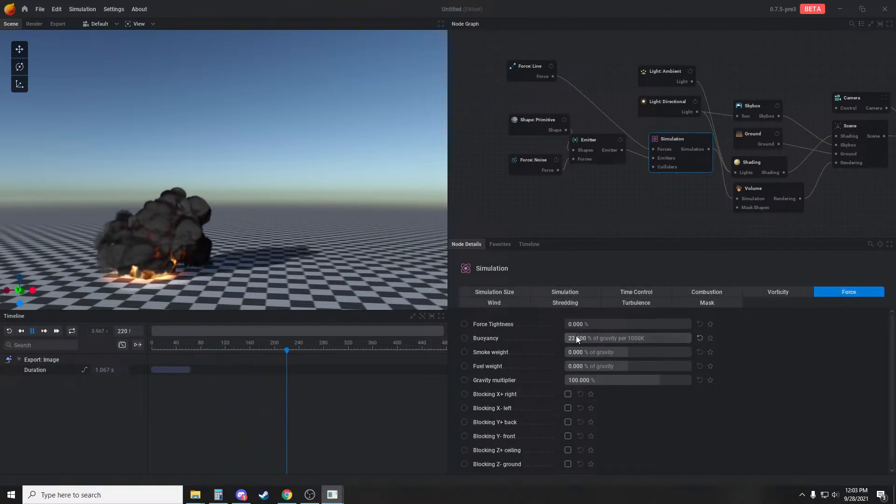
Examine the rising plume's shape and detail from closer and farther views as the simulation develops
scroll(180, 223, up, 2)
drag(262, 245, 270, 237)
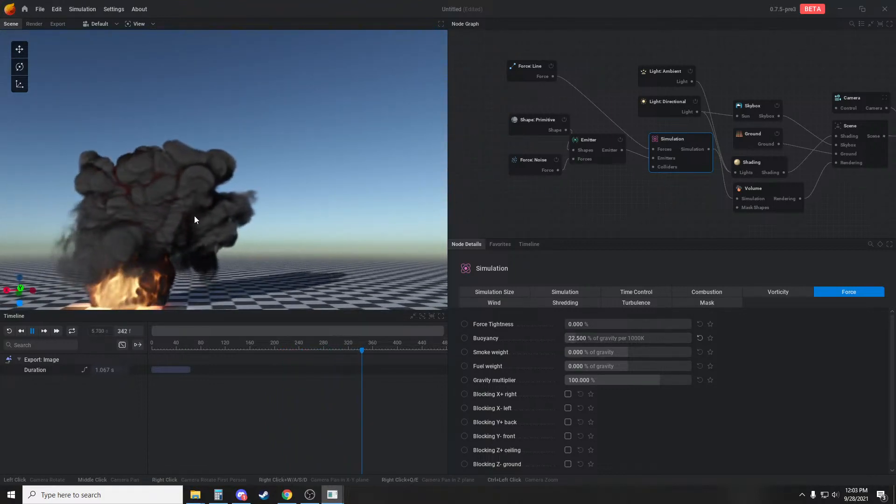
drag(335, 193, 315, 210)
scroll(333, 206, down, 3)
scroll(305, 206, down, 1)
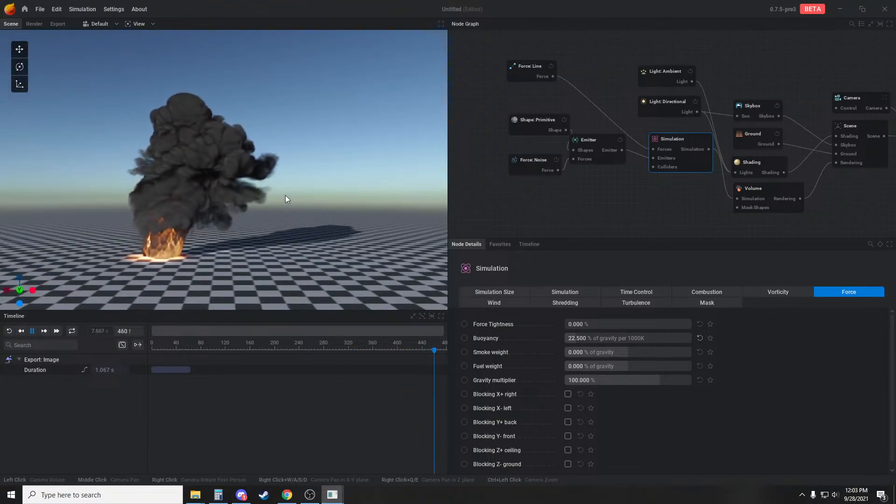
scroll(303, 188, up, 2)
mouse_move(360, 181)
mouse_down()
mouse_move(372, 181)
mouse_move(360, 166)
mouse_move(372, 195)
mouse_up()
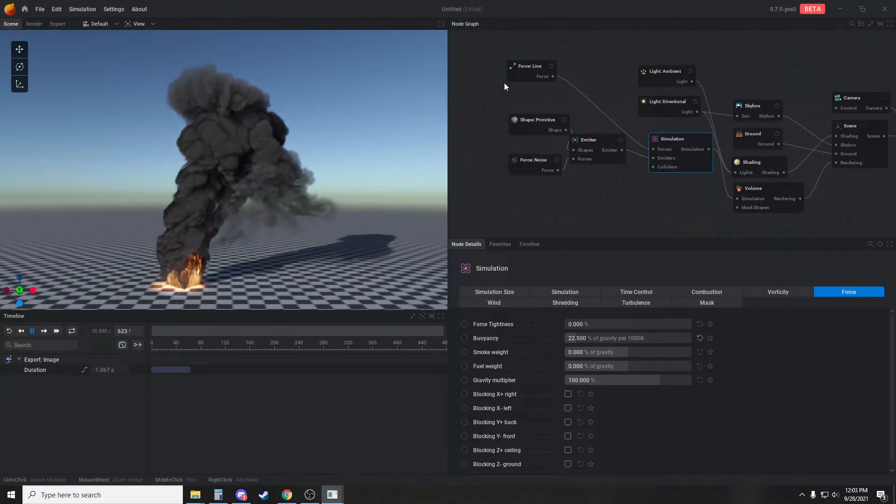
Raise the line force to about 23 m on Z and set its Push Strength to 0.147
click(516, 74)
drag(280, 155, 278, 96)
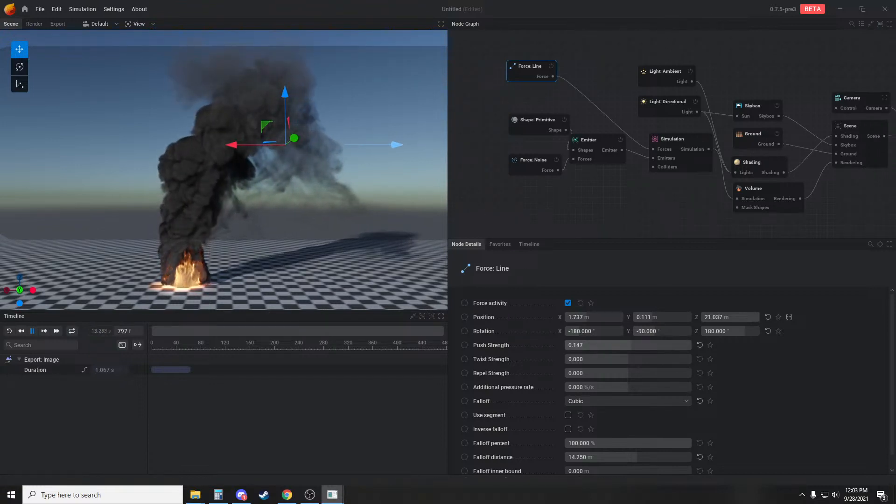
click(633, 345)
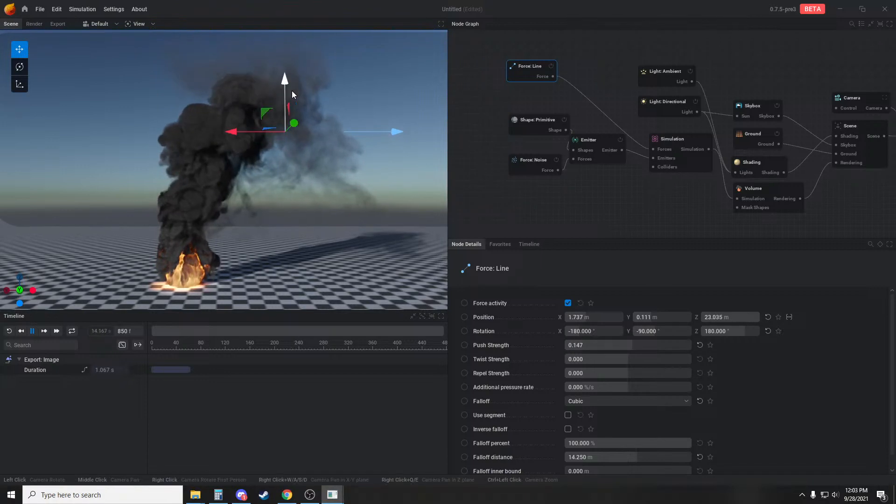
click(512, 217)
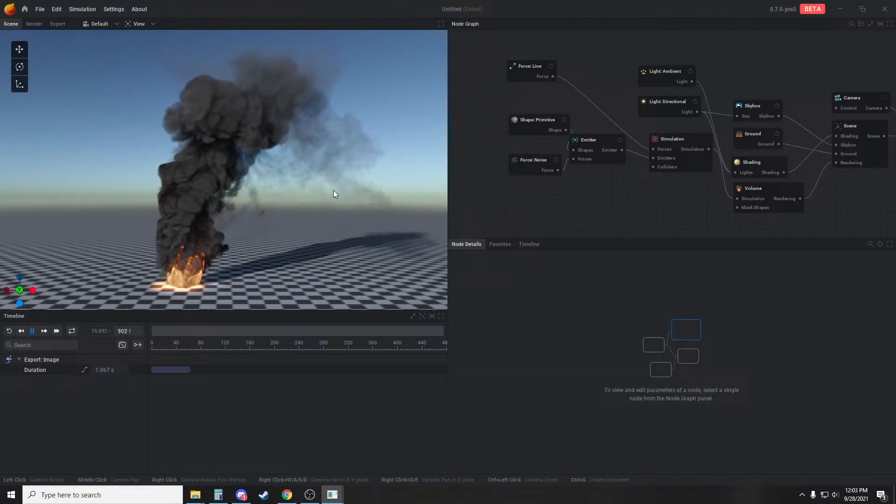
Set the smoke shading's Shadowing sharpness to 100% and Lighting anisotropy to 74.333%, and inspect the lit plume
drag(333, 189, 205, 158)
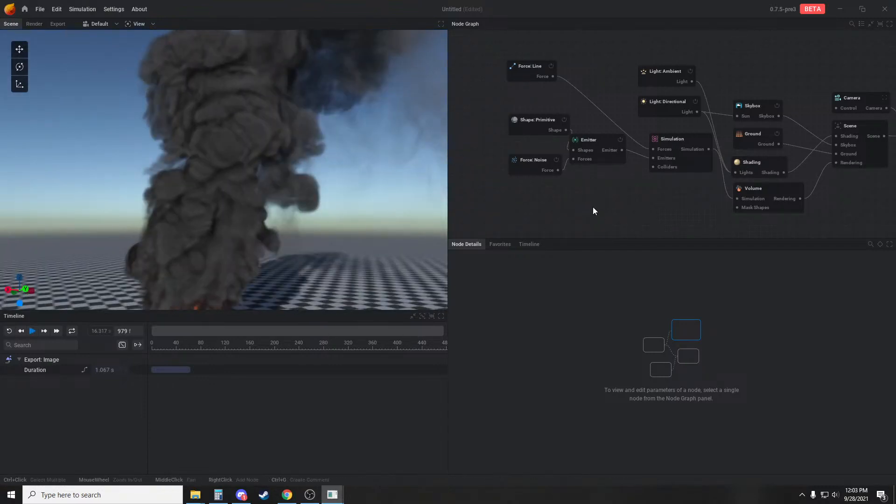
middle_drag(683, 190, 620, 184)
click(696, 154)
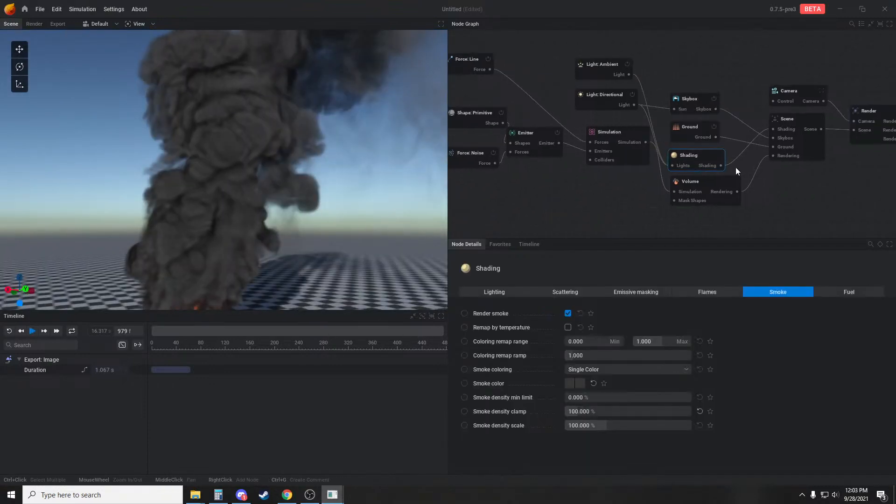
click(588, 292)
click(491, 294)
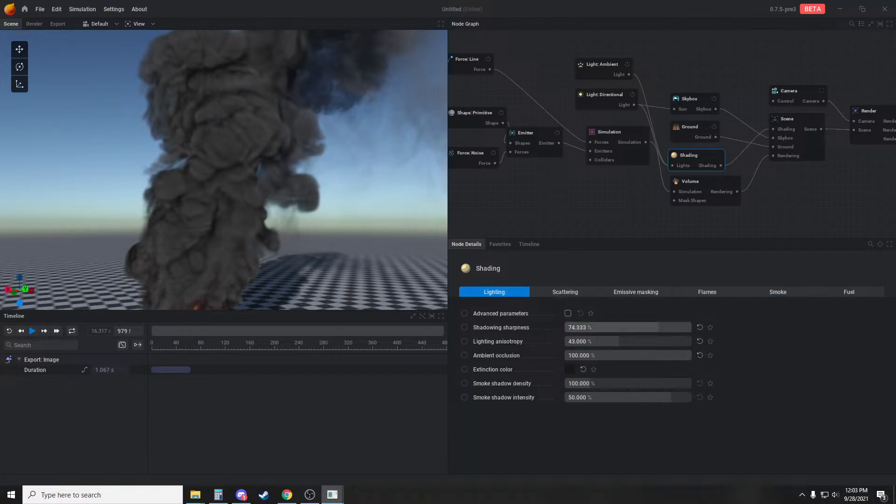
drag(628, 327, 691, 327)
drag(631, 341, 652, 341)
scroll(313, 234, down, 3)
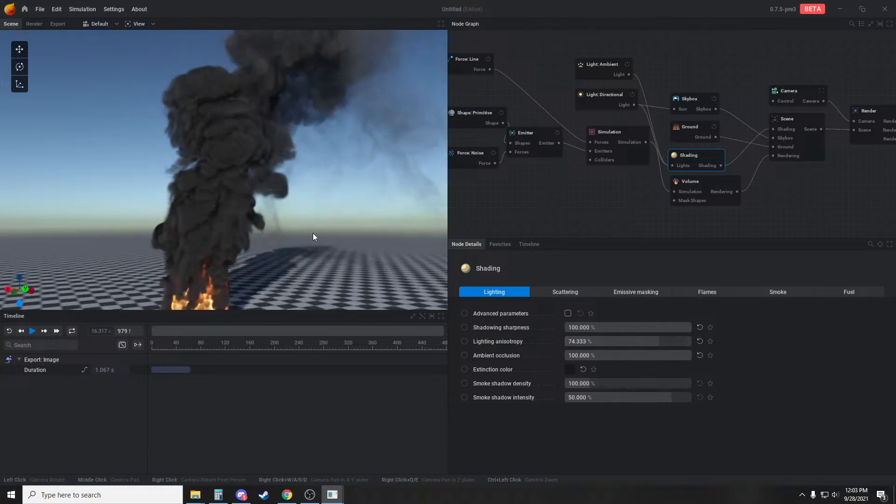
drag(312, 233, 321, 234)
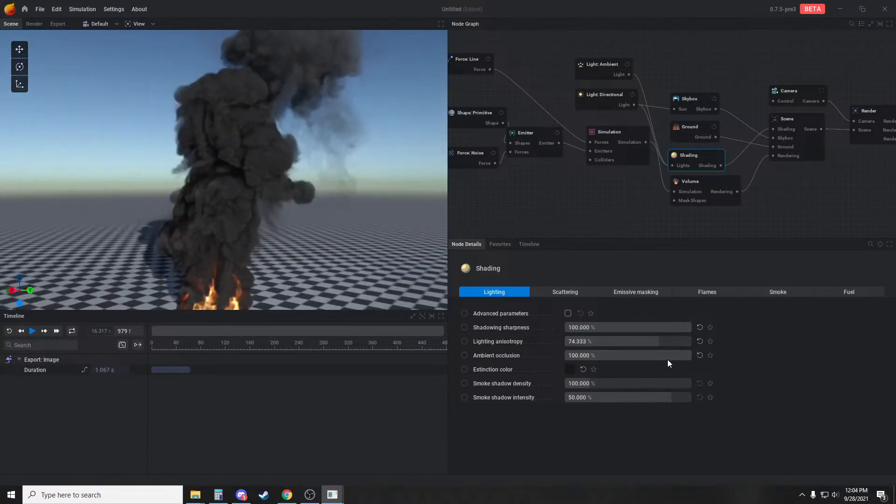
Set the shading's Ambient occlusion to 41%, Smoke shadow density to 76.667% and Smoke shadow intensity to 48.225%
drag(667, 359, 617, 356)
mouse_move(643, 383)
mouse_down()
mouse_move(567, 384)
mouse_move(679, 383)
mouse_up()
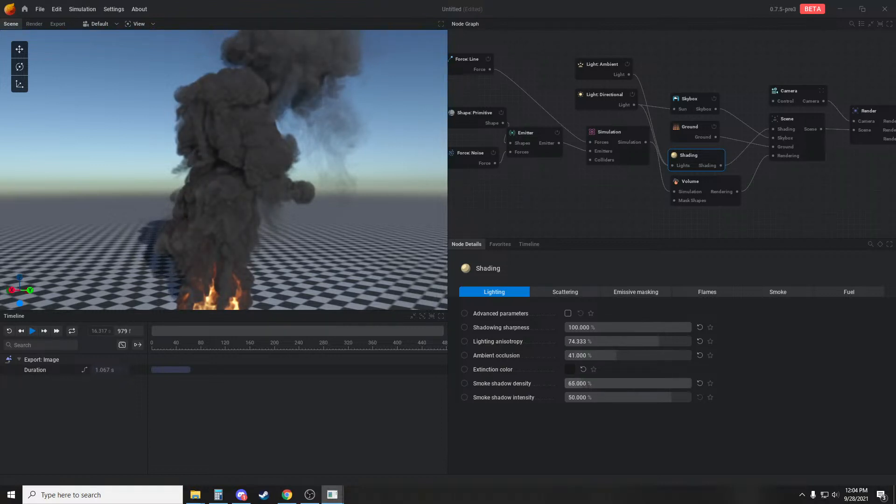
drag(612, 383, 609, 383)
mouse_move(287, 180)
mouse_down()
mouse_move(247, 171)
mouse_move(278, 191)
mouse_up()
mouse_move(669, 397)
mouse_down()
mouse_move(631, 397)
mouse_move(678, 397)
mouse_move(669, 398)
mouse_up()
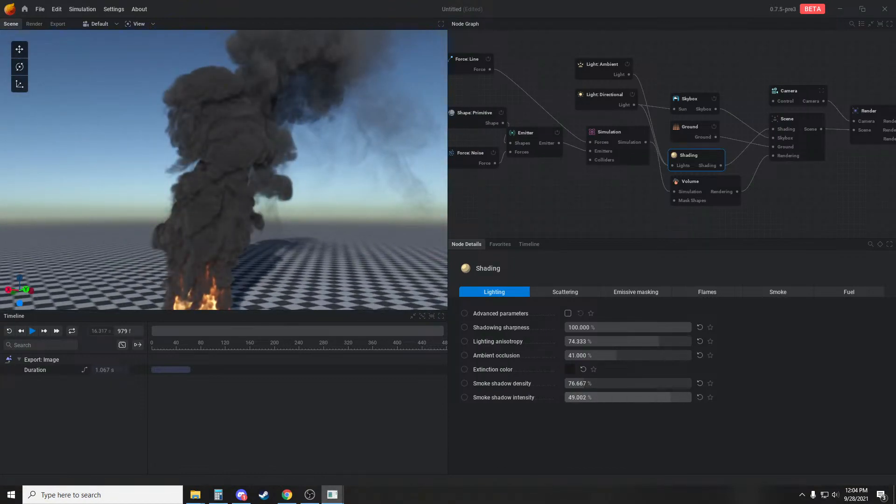
Resume the simulation and set the volume post process's Sharpen smoke to 500%
drag(388, 217, 322, 228)
key(space)
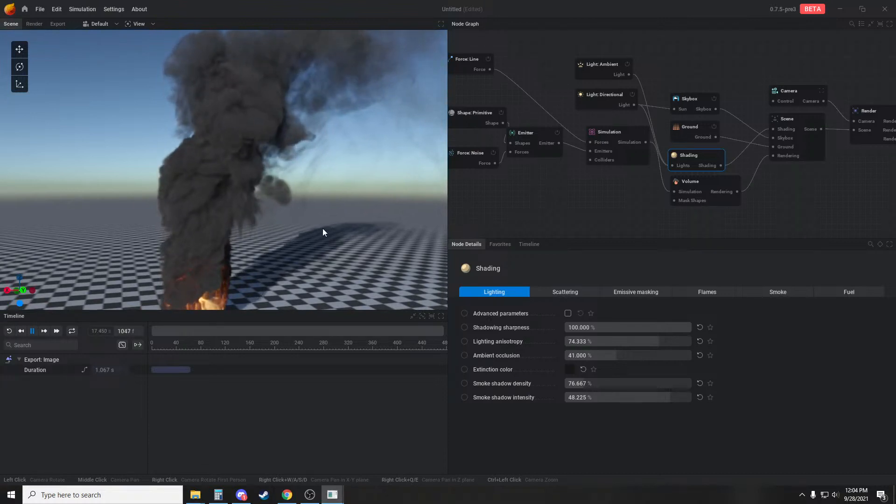
click(704, 186)
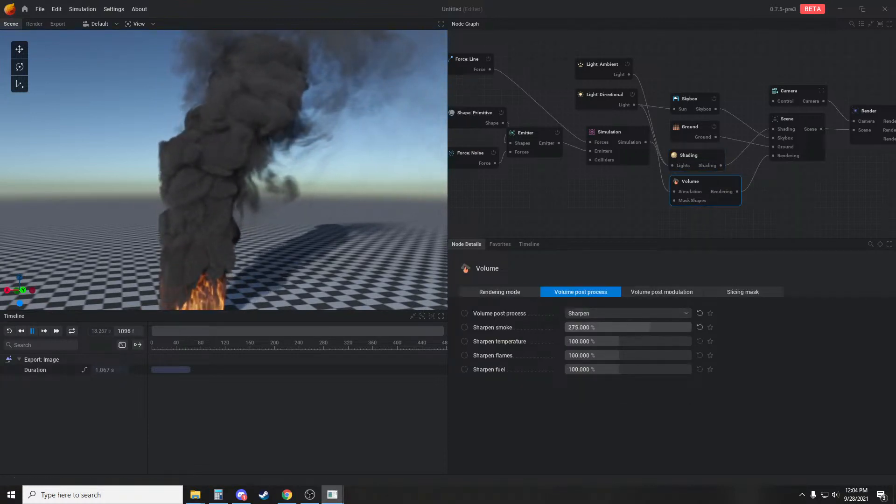
drag(370, 218, 281, 194)
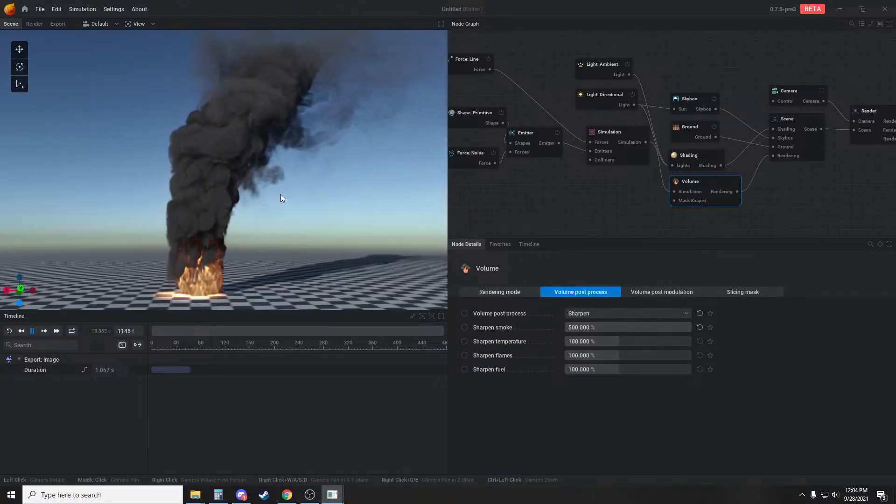
Move the emitter's sphere shape along X to 13.493 m and watch the restarted plume up close
middle_drag(477, 123, 522, 126)
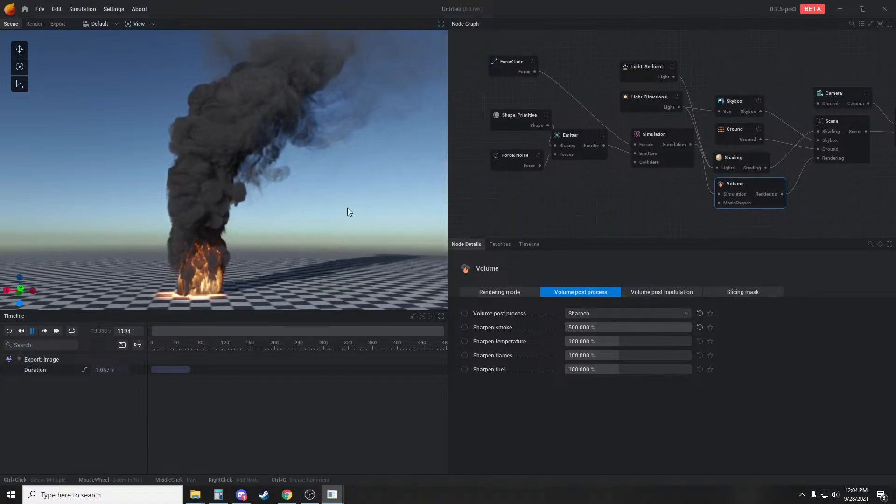
click(519, 115)
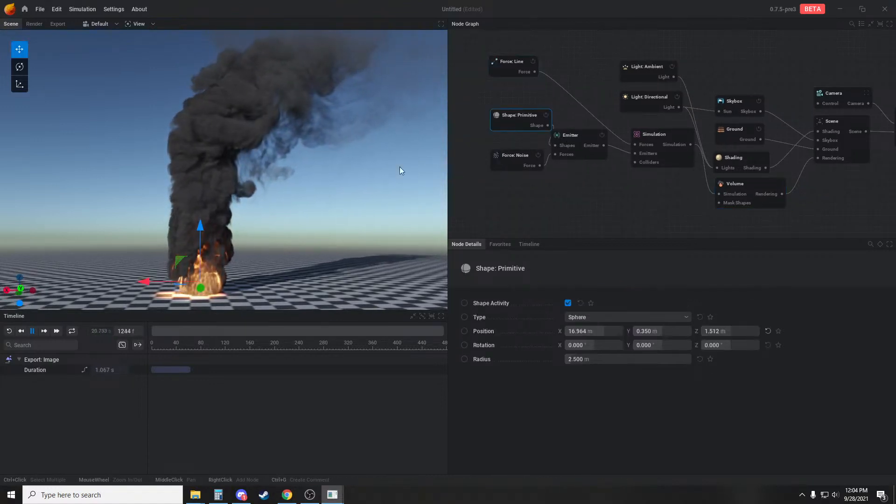
drag(143, 283, 183, 280)
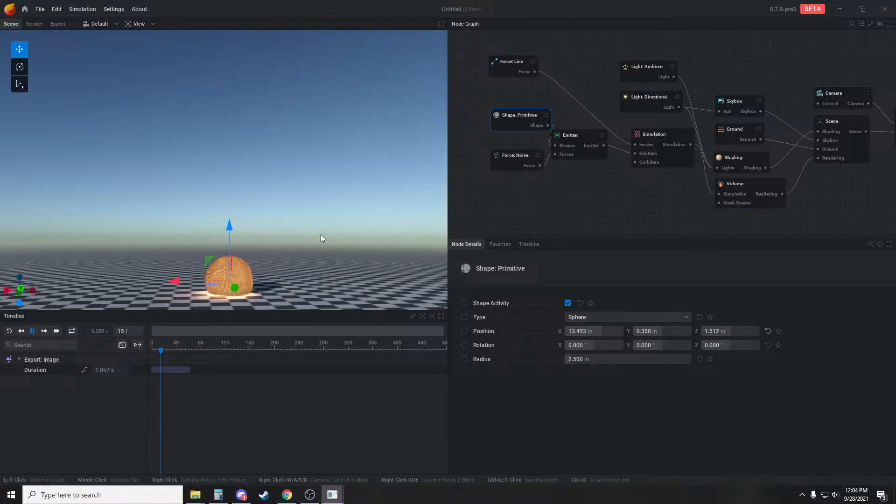
scroll(307, 229, up, 2)
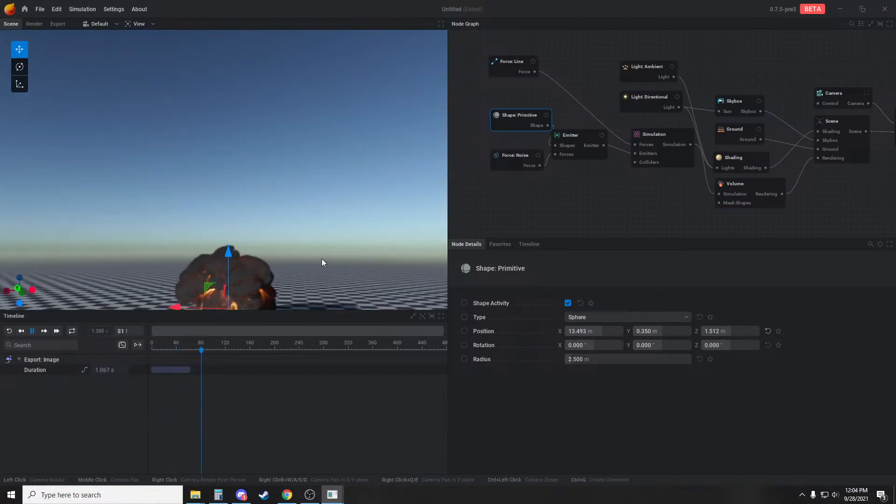
middle_drag(321, 259, 323, 228)
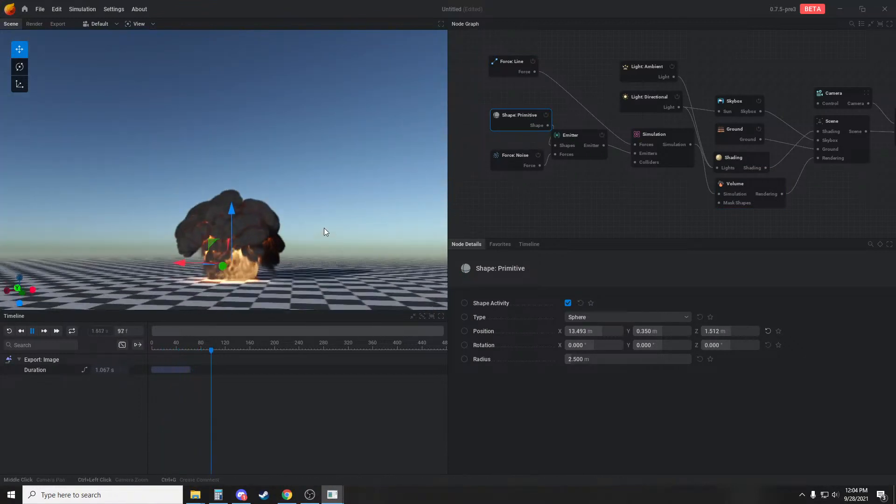
Set the shading's flames Shaping by flames to 2850% and inspect the fire at the plume's base
click(726, 160)
click(702, 292)
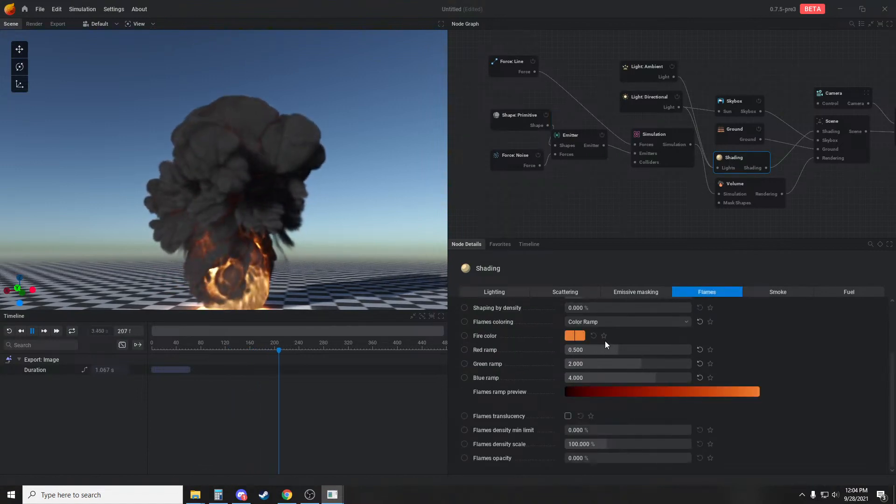
scroll(612, 343, up, 2)
scroll(619, 355, up, 1)
drag(601, 368, 637, 369)
scroll(315, 239, down, 3)
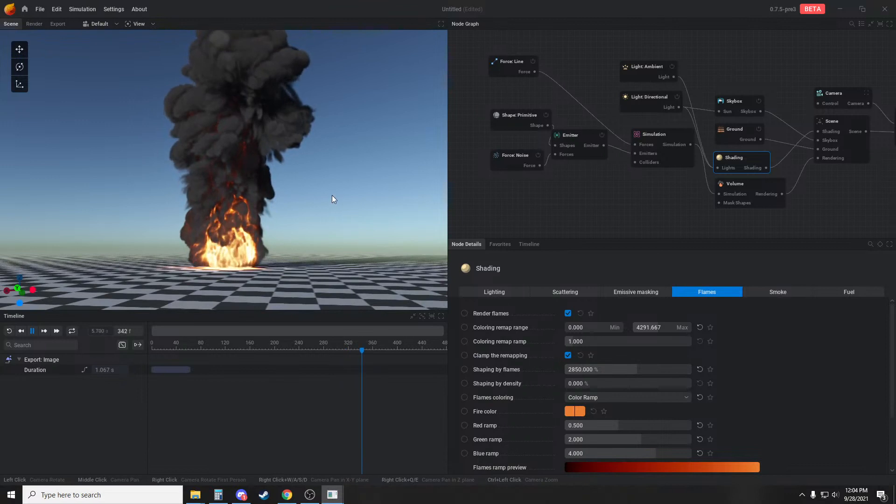
drag(332, 195, 337, 207)
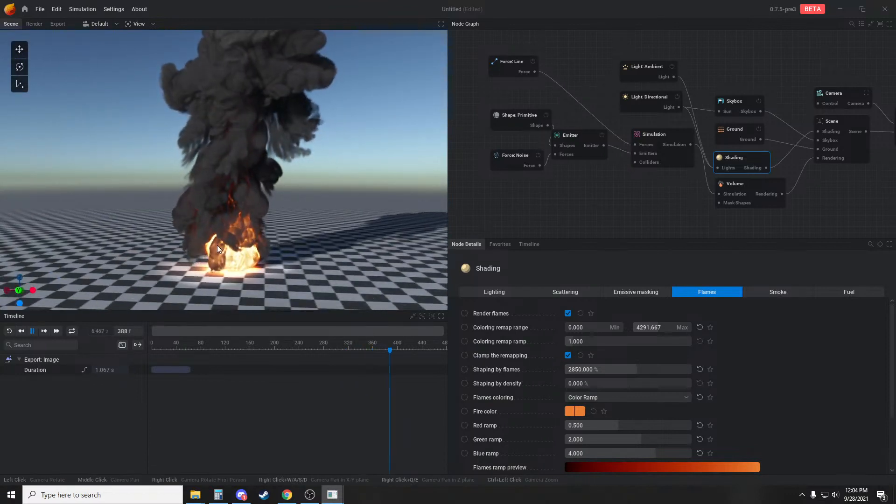
Set the shading's emissive masking Density reference to 0.075 and Width to 0.801, and inspect the fire and plume near and far
click(632, 292)
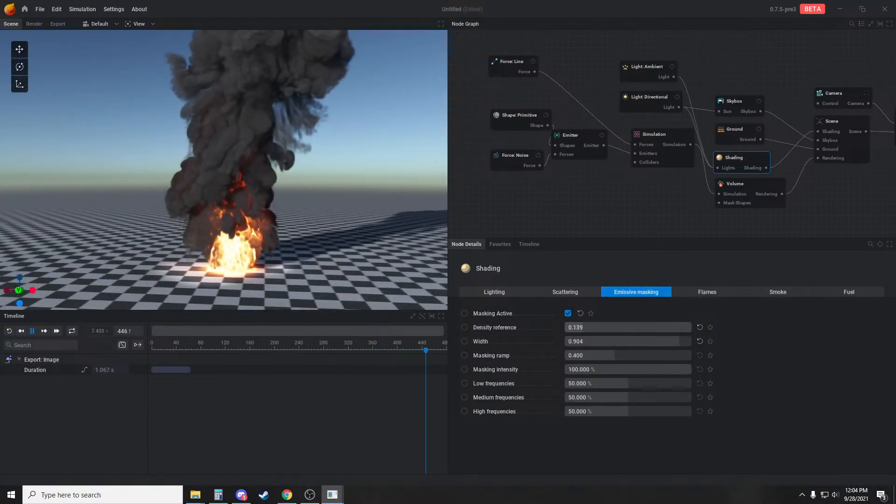
drag(666, 328, 647, 342)
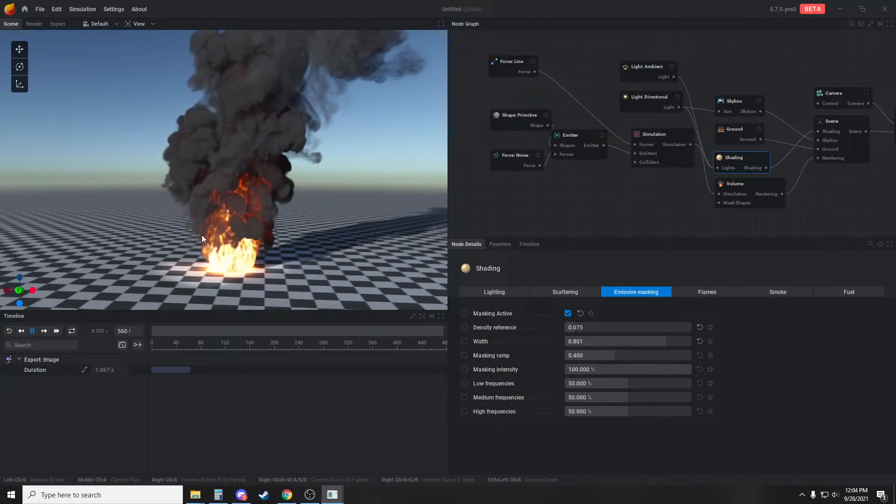
scroll(239, 233, down, 2)
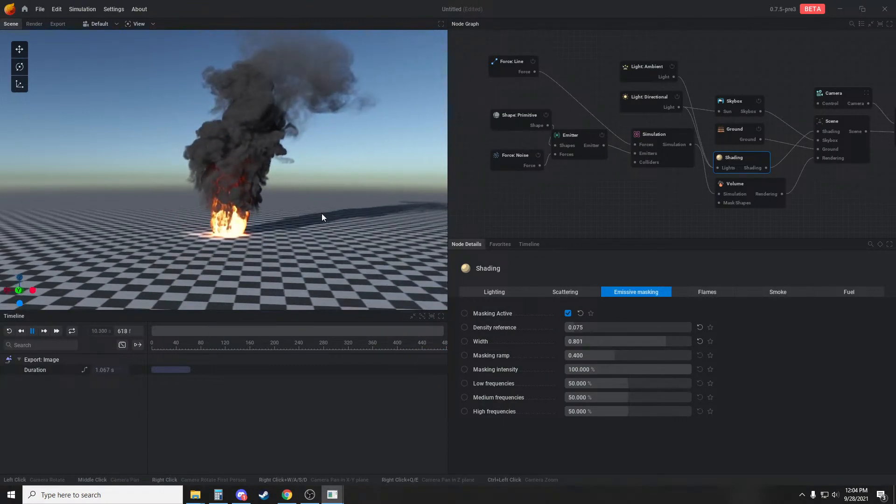
scroll(336, 186, up, 2)
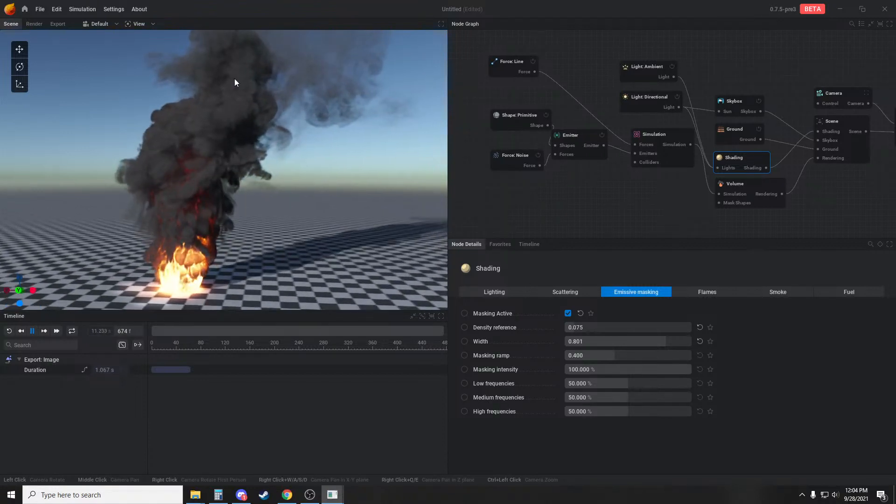
scroll(327, 182, down, 2)
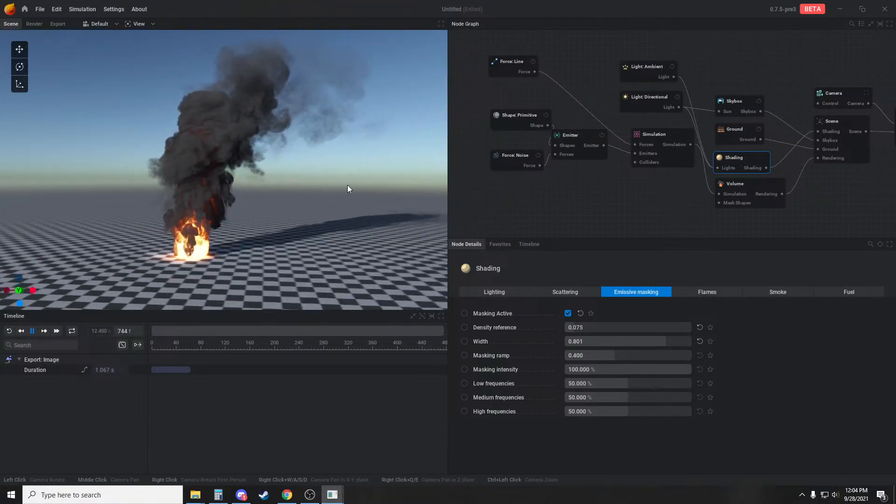
scroll(369, 150, up, 2)
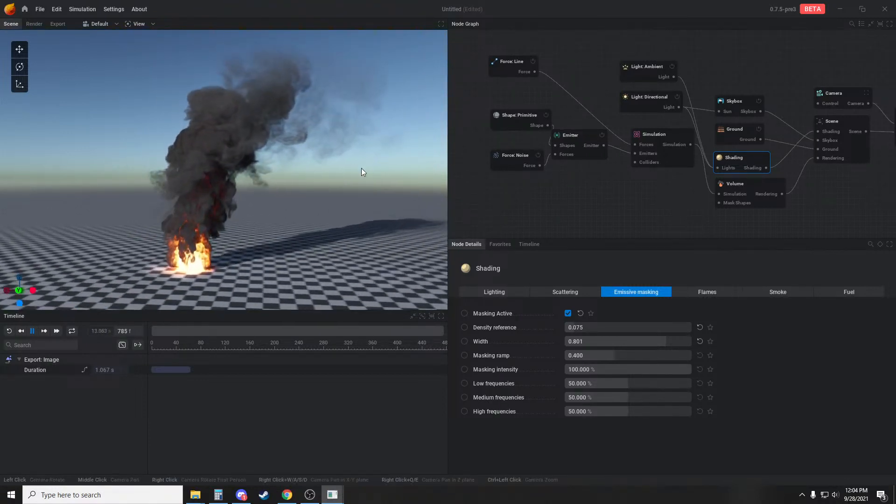
scroll(334, 181, up, 2)
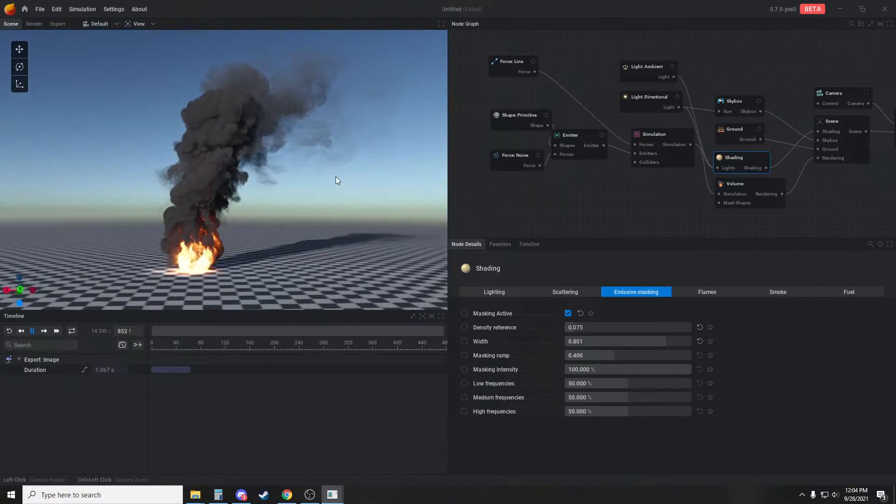
drag(336, 176, 305, 180)
scroll(242, 215, up, 3)
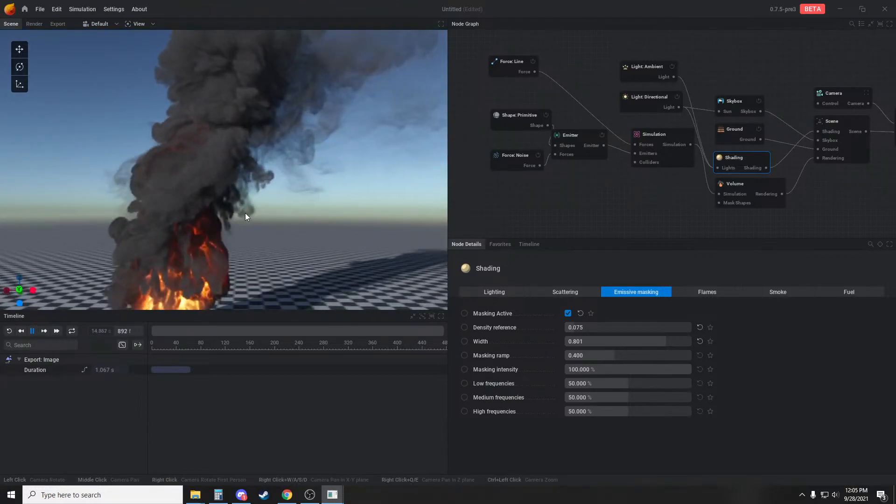
scroll(267, 199, down, 1)
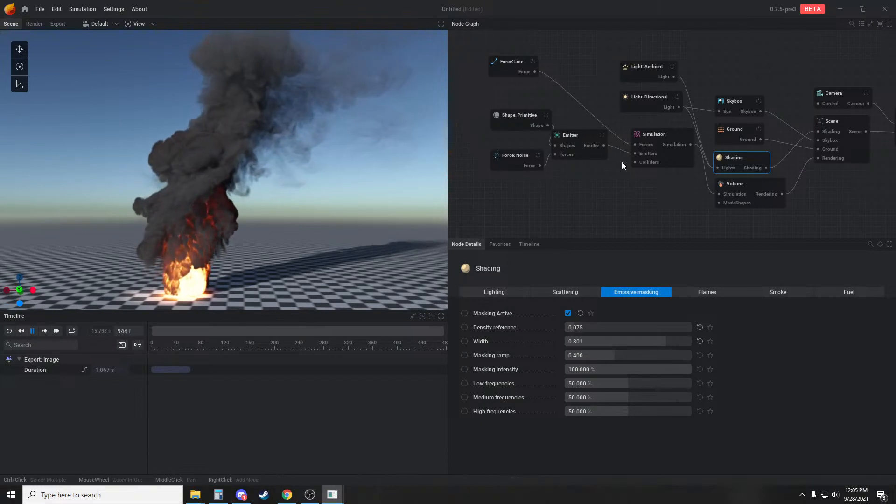
Set the line force's Push Strength to 0.240 and inspect how the wind bends the plume
click(500, 69)
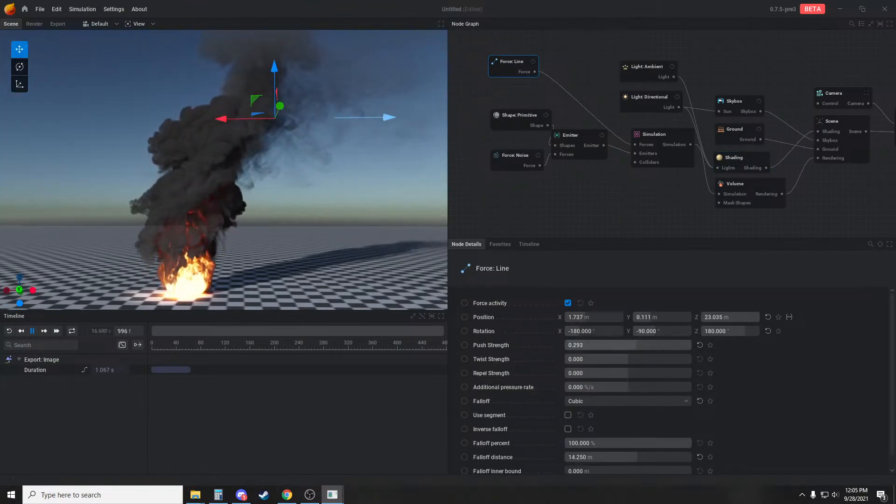
drag(630, 345, 628, 345)
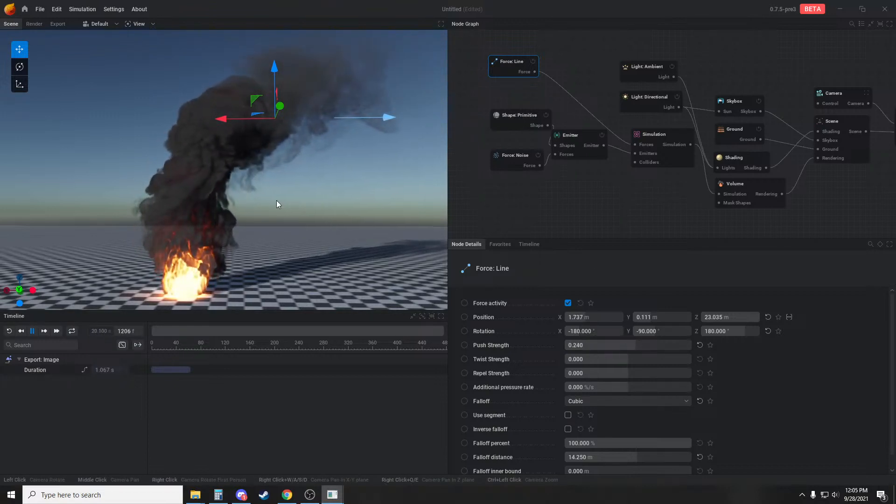
click(473, 200)
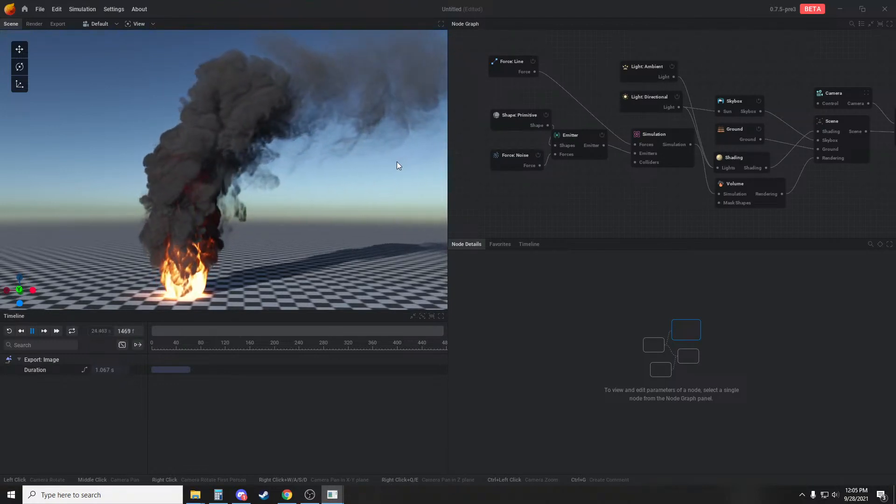
drag(357, 172, 350, 214)
scroll(280, 214, up, 4)
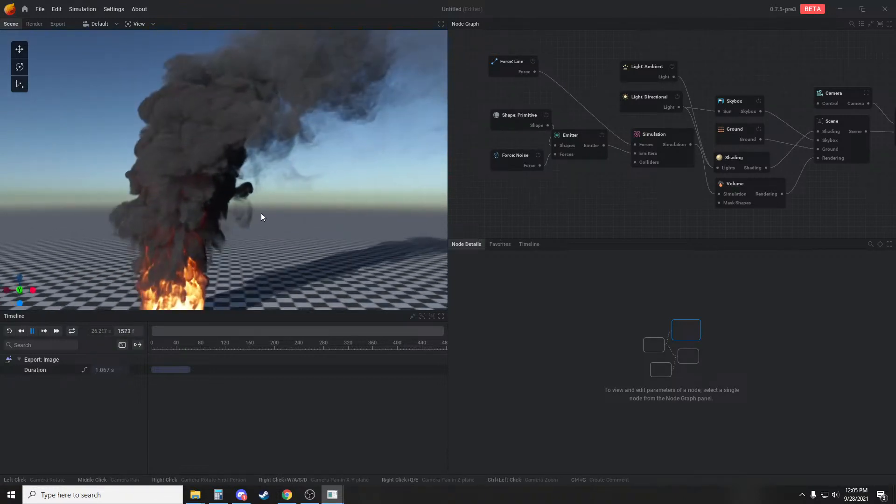
scroll(284, 217, down, 2)
drag(286, 220, 309, 217)
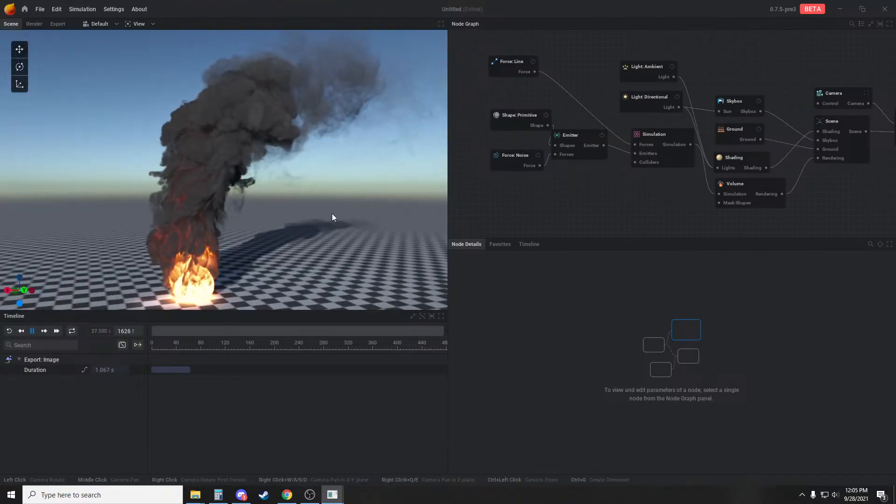
scroll(327, 214, up, 3)
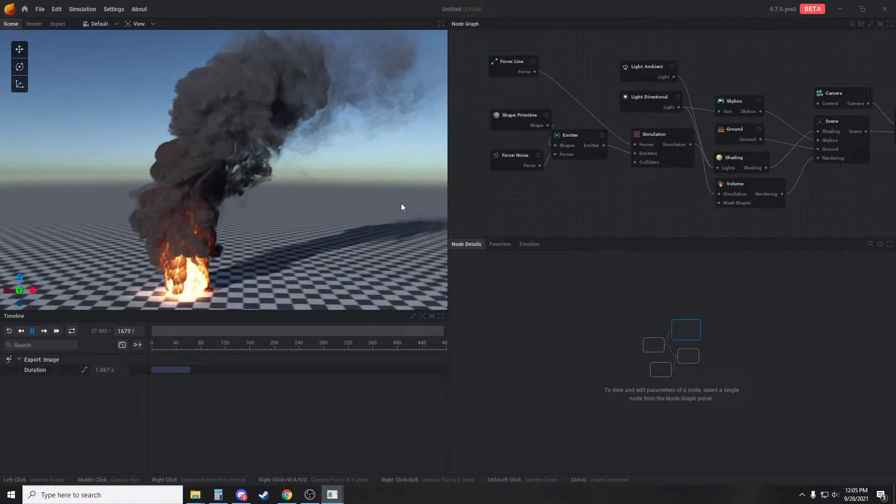
Darken the shading's Smoke color to #272727
click(737, 158)
click(778, 292)
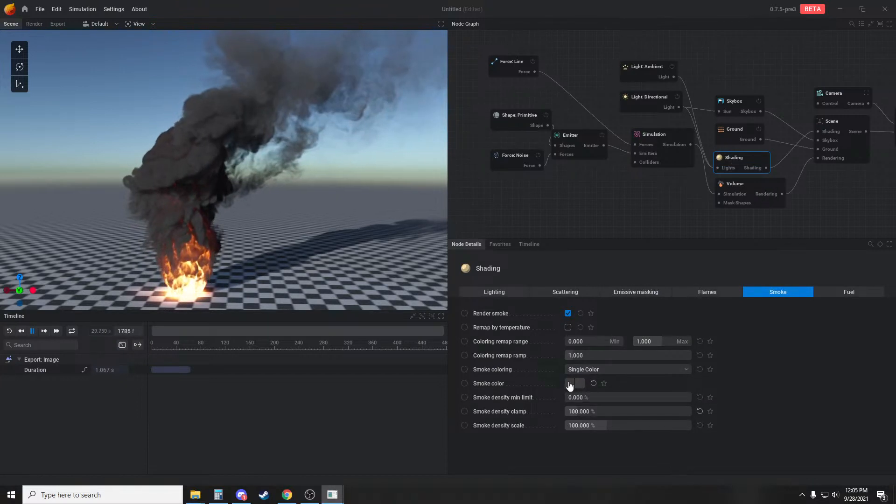
click(626, 383)
click(706, 402)
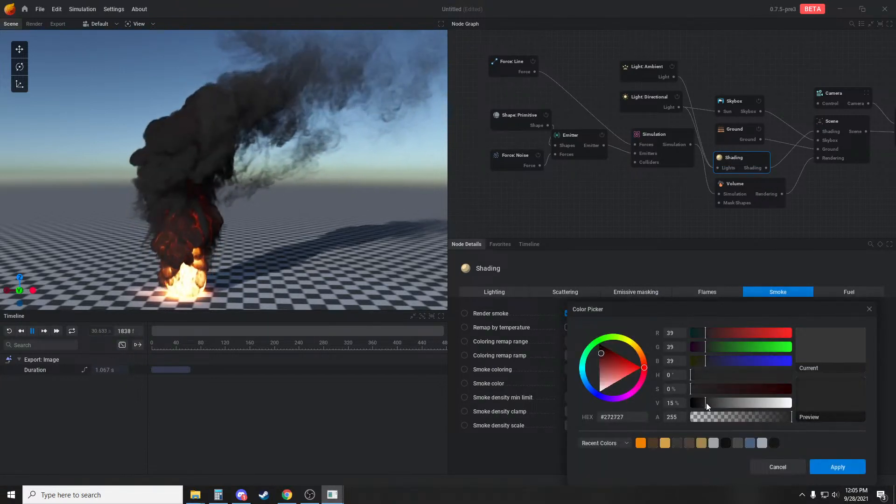
click(825, 466)
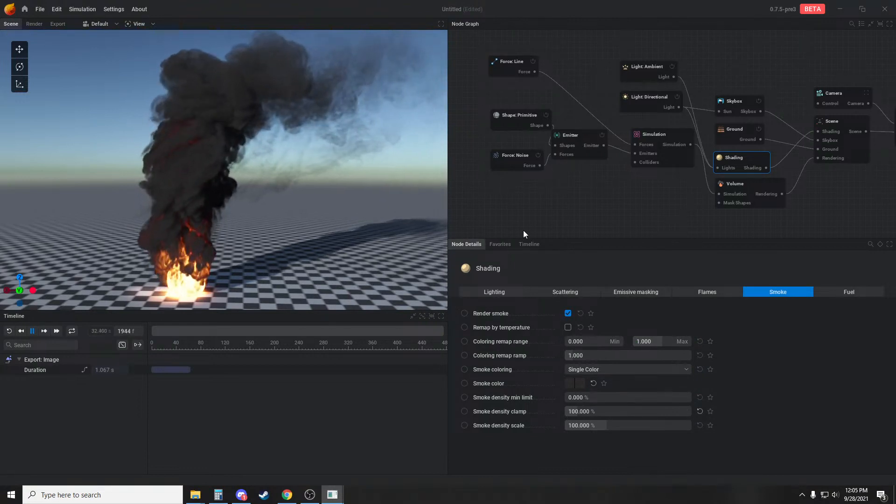
Turn off Render flames and Scattering contribution in the shading's flames settings
click(705, 293)
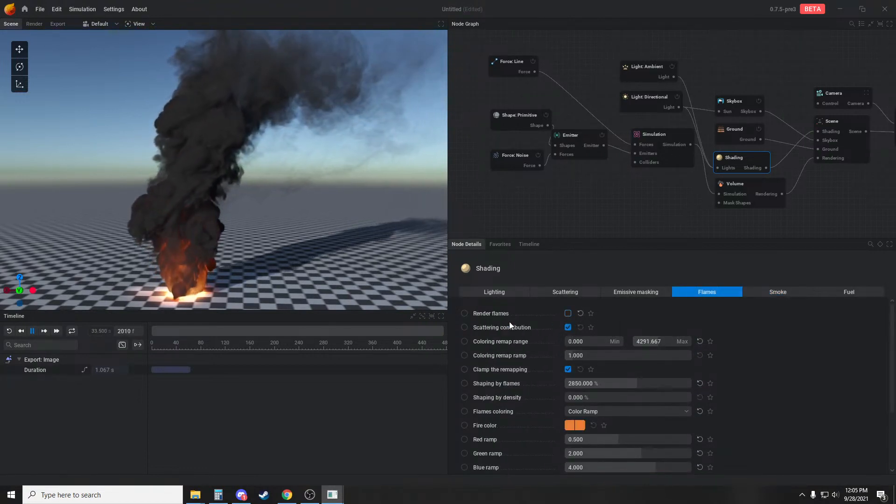
click(568, 327)
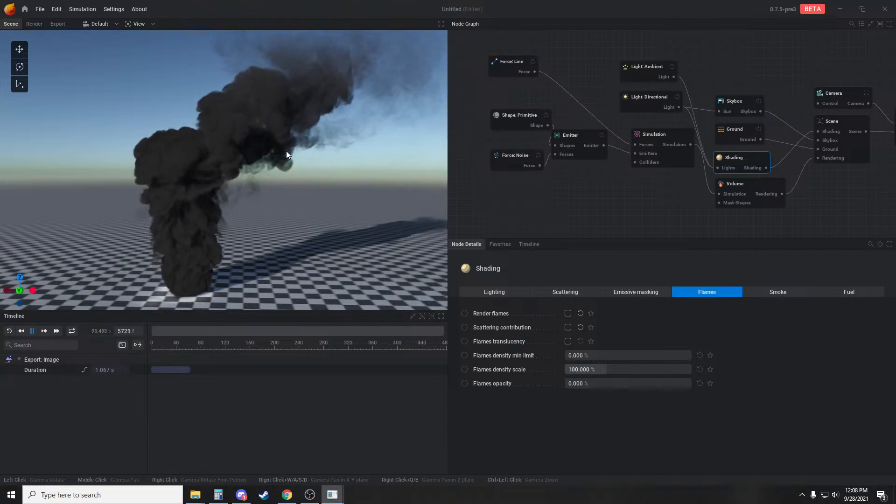
Set the simulation's Mask intensity to 1.000 using the Sphere mask shape
drag(719, 202, 640, 220)
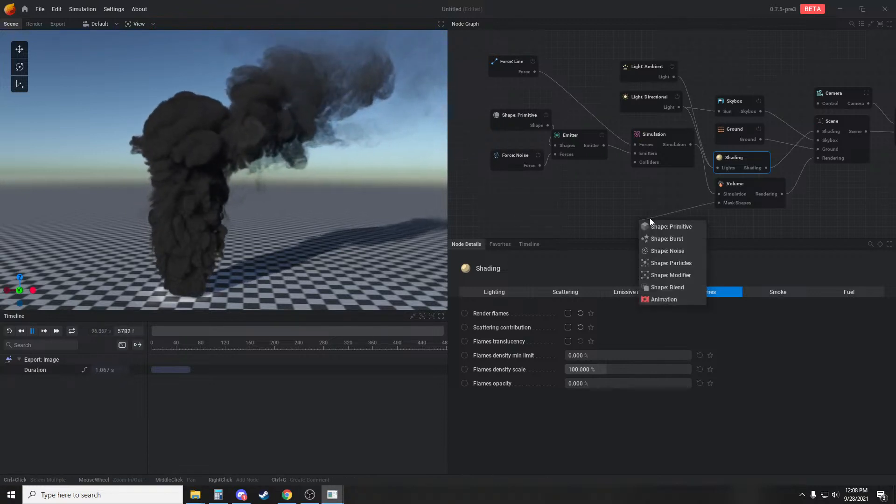
click(677, 195)
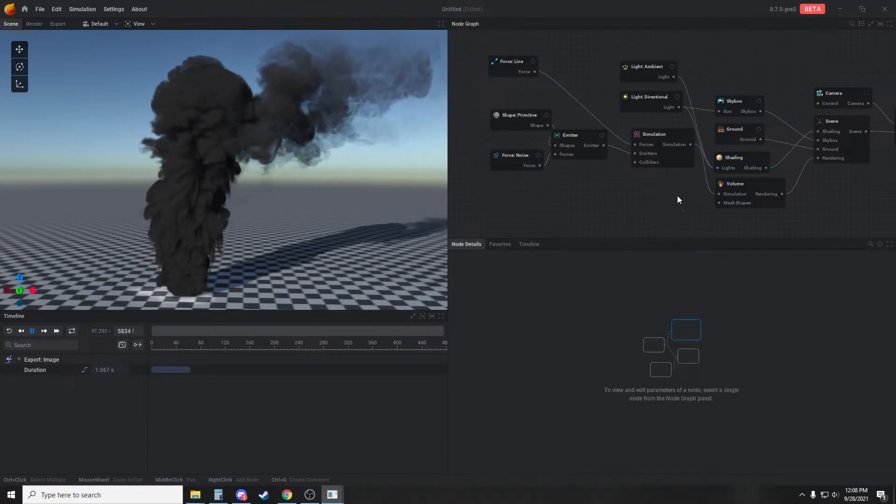
click(653, 146)
click(706, 304)
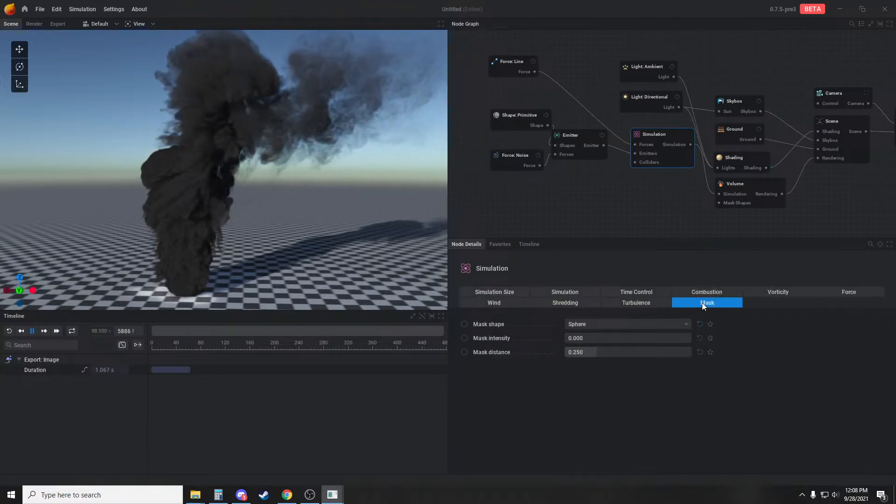
drag(573, 338, 691, 338)
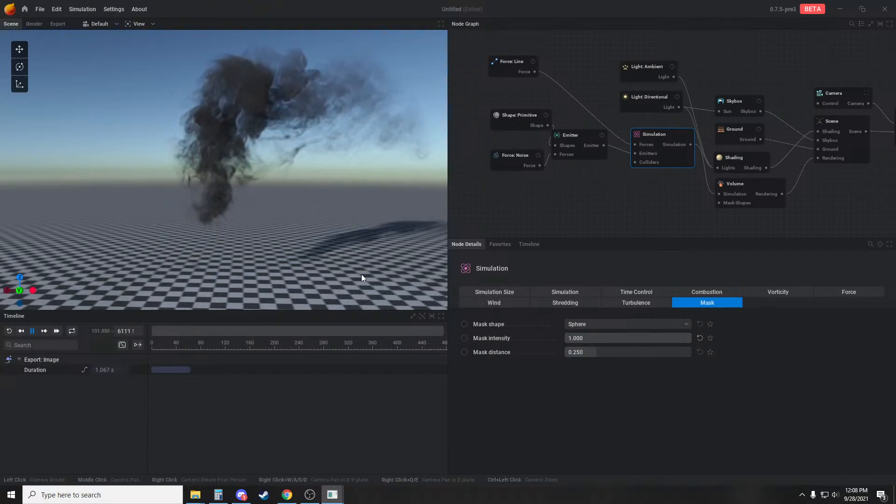
Move the emitter's sphere shape to X 5.875 m and Z 11.749 m, inside the masked area
click(505, 64)
click(512, 119)
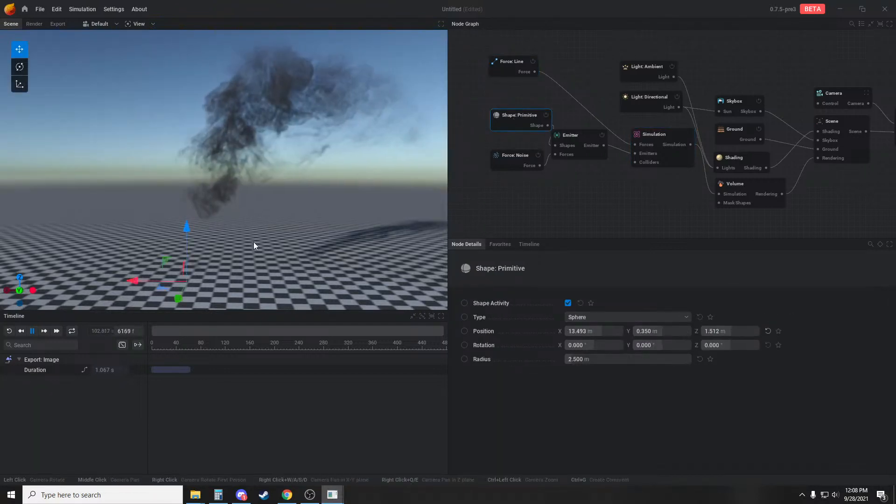
drag(142, 205, 275, 198)
Set the noise force's Amplitude to 50 and watch the smoke from near and far
click(537, 157)
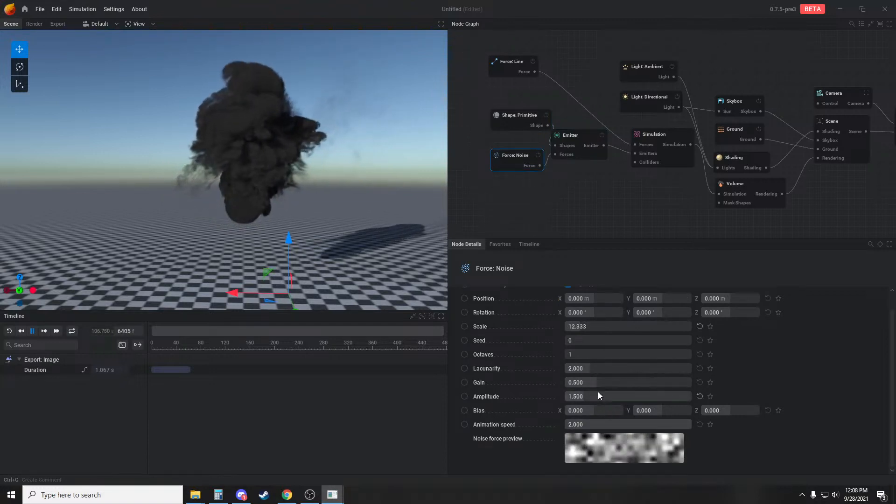
drag(585, 392, 695, 393)
click(586, 394)
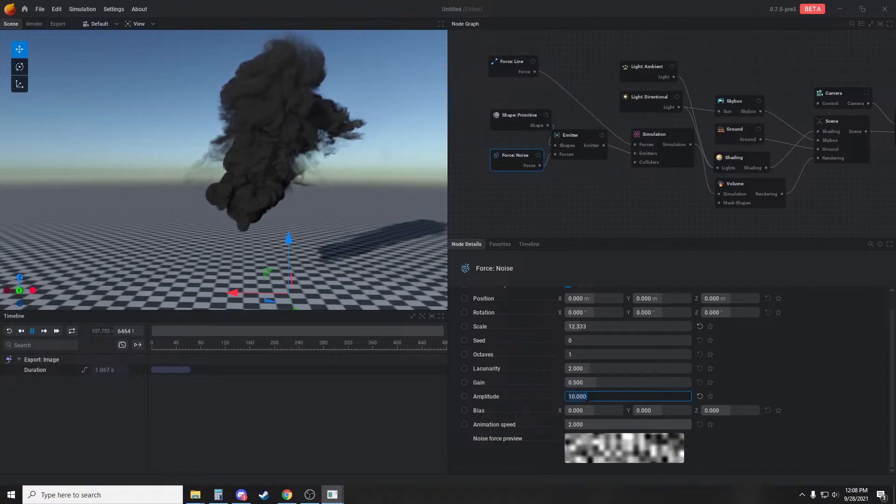
text(50)
click(771, 387)
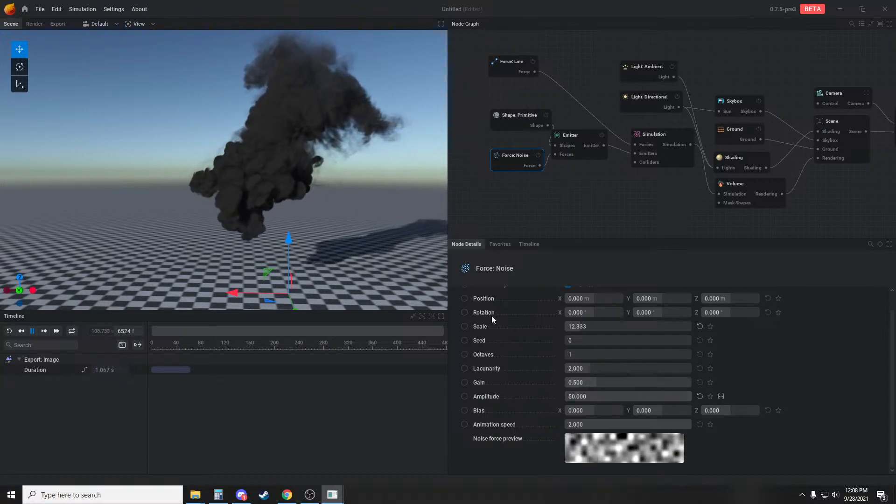
scroll(364, 114, down, 3)
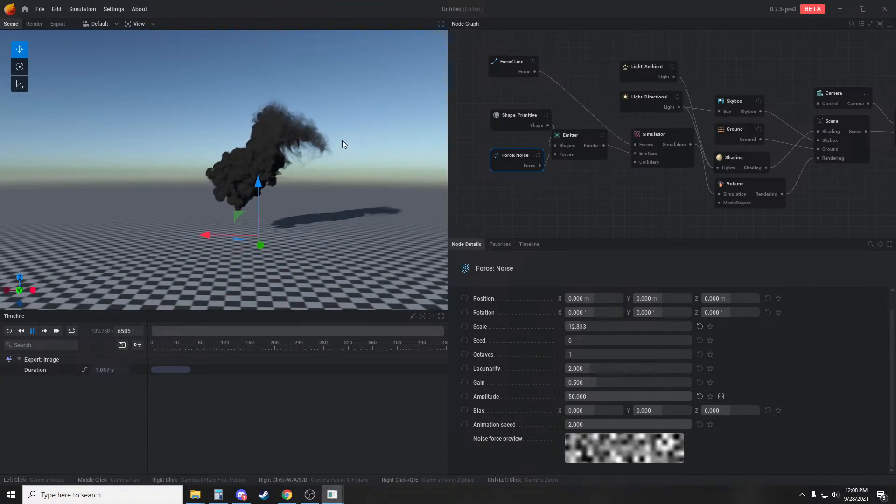
scroll(309, 99, up, 3)
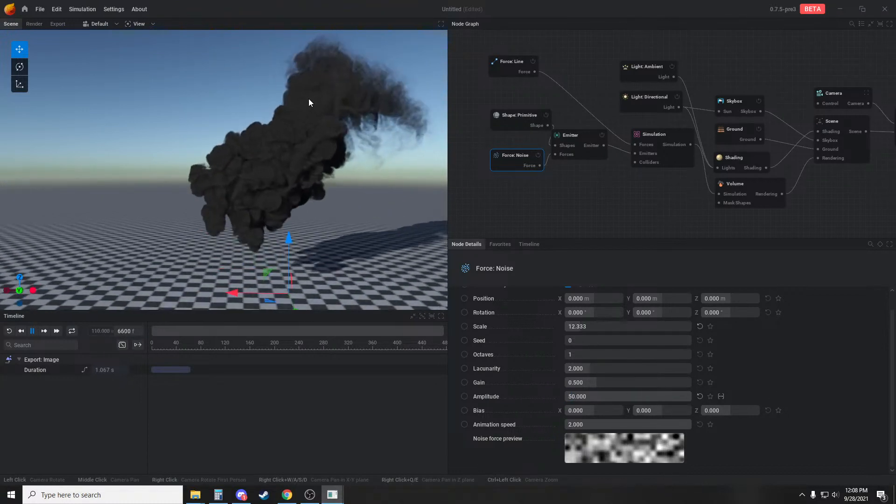
Enlarge the emitter sphere's Radius to 20.333 m and view the masked smoke ball from several angles
click(519, 119)
drag(584, 359, 617, 359)
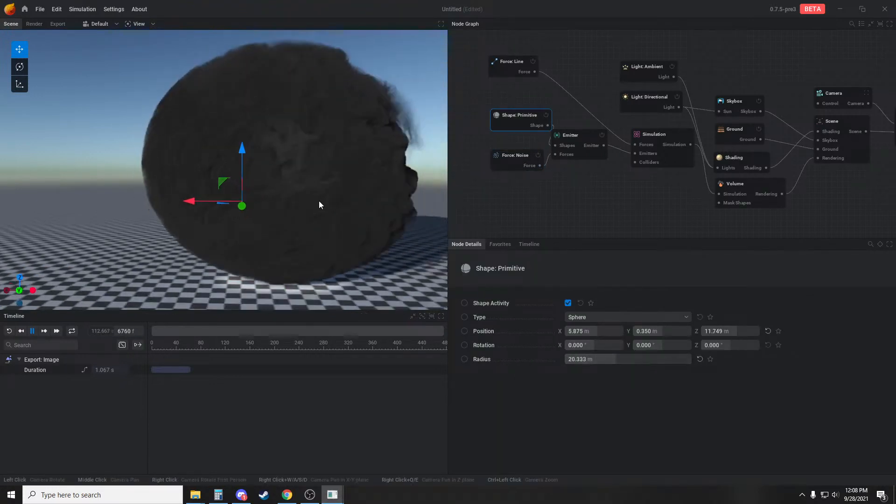
drag(319, 201, 383, 225)
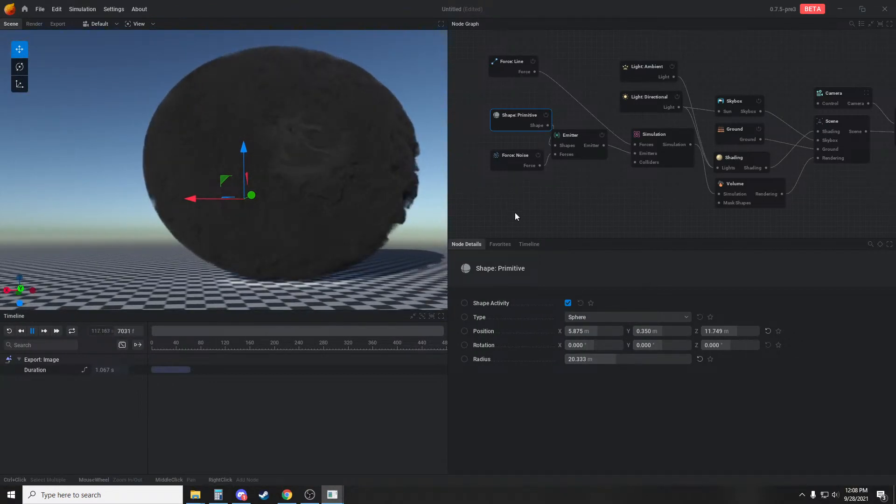
drag(420, 221, 3, 241)
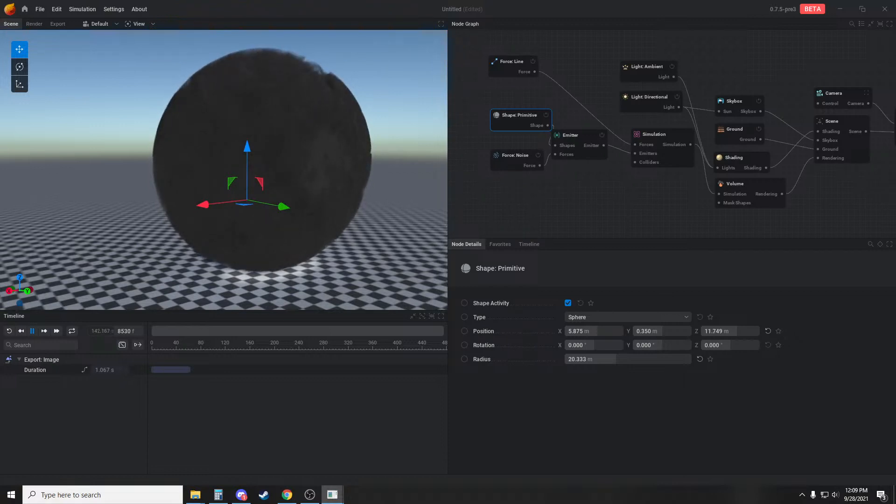
Open the preset project window_fire_01_v075_pre3.ember without saving the current project
click(38, 9)
click(51, 36)
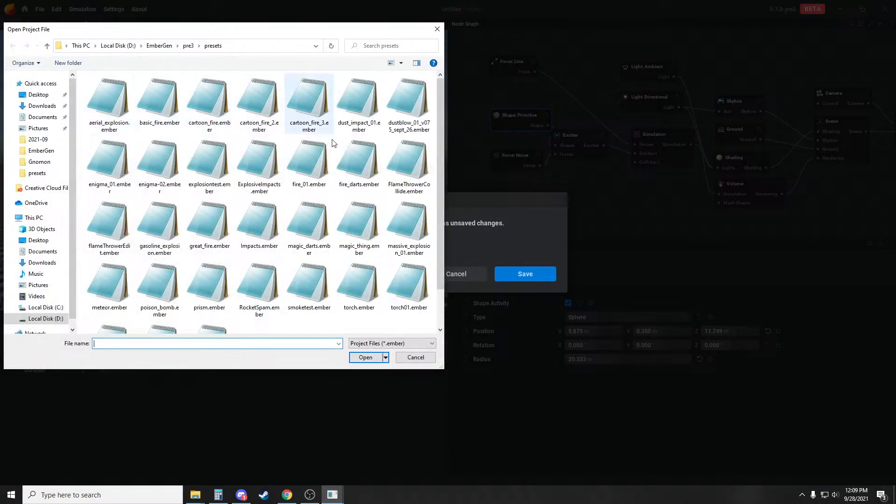
scroll(262, 196, down, 1)
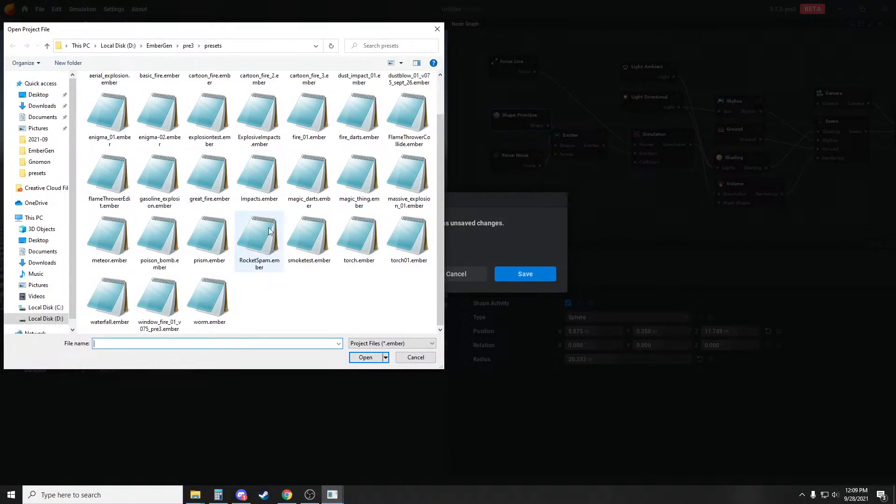
double_click(164, 307)
click(371, 274)
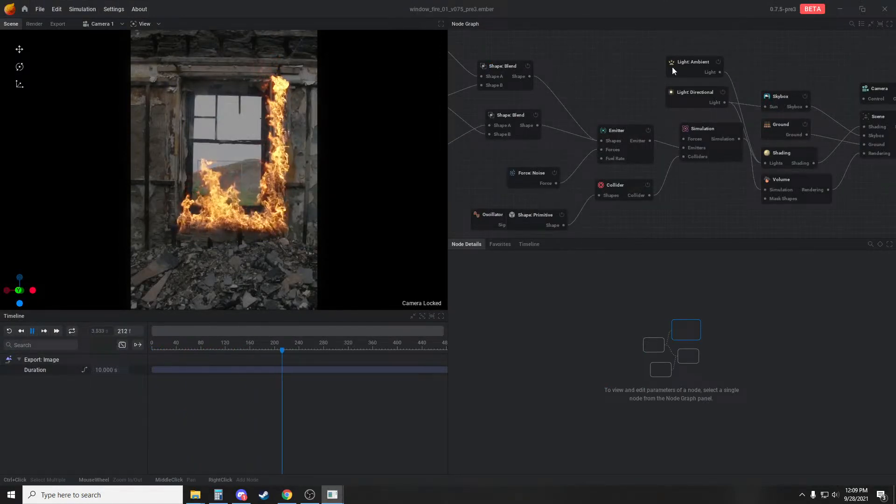
Examine the camera's Transform and Backplate settings, including the imported background image behind the window fire
middle_drag(673, 62, 522, 93)
click(717, 119)
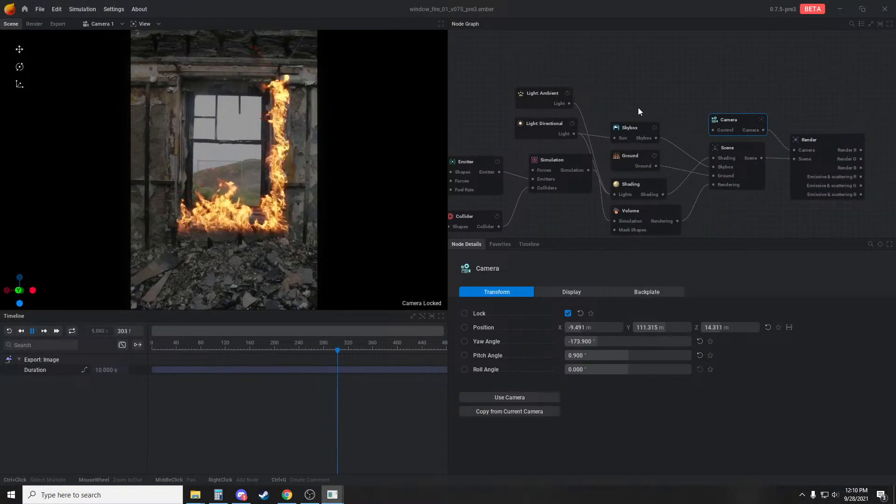
middle_drag(638, 107, 693, 87)
click(655, 291)
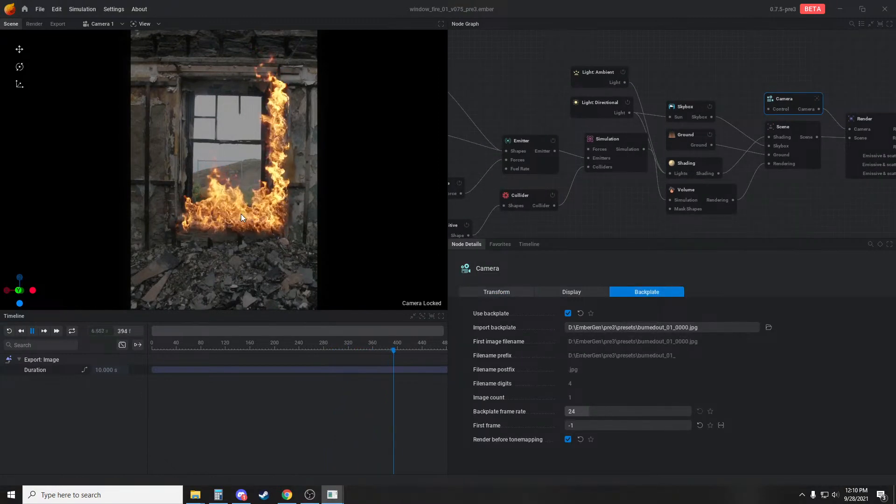
click(537, 109)
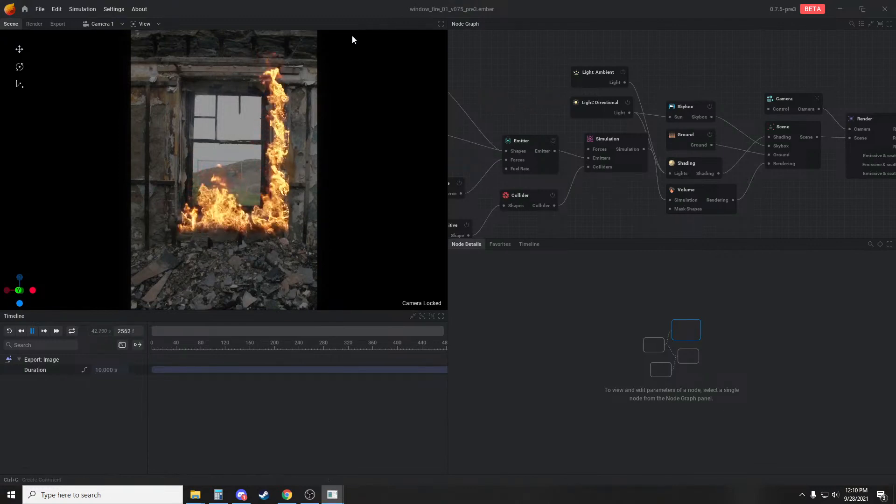
Create a new default project in place of the window fire scene
click(39, 9)
click(51, 24)
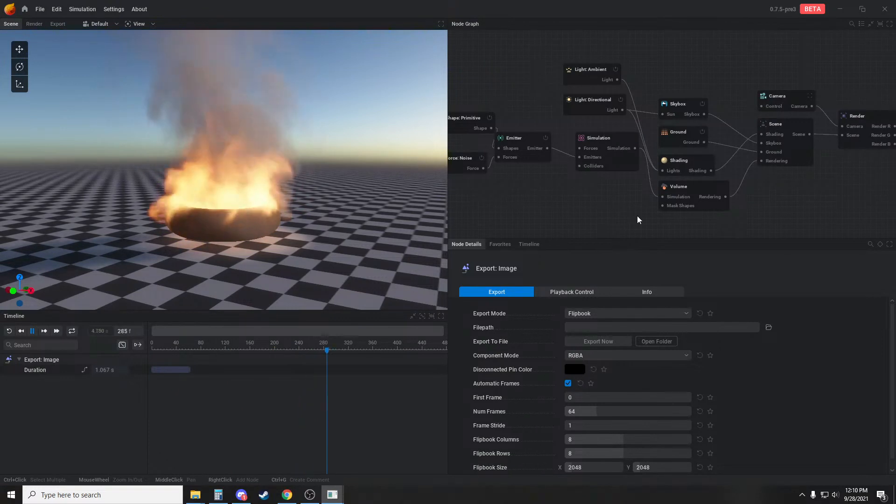
middle_drag(589, 192, 651, 213)
Set the simulation's Upscaling to X2 and raise it to X3
click(673, 158)
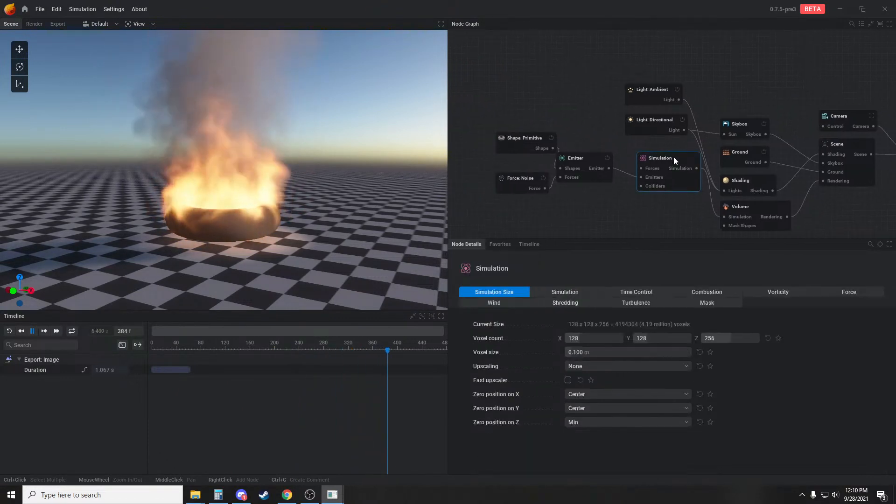
click(586, 366)
click(579, 390)
click(589, 365)
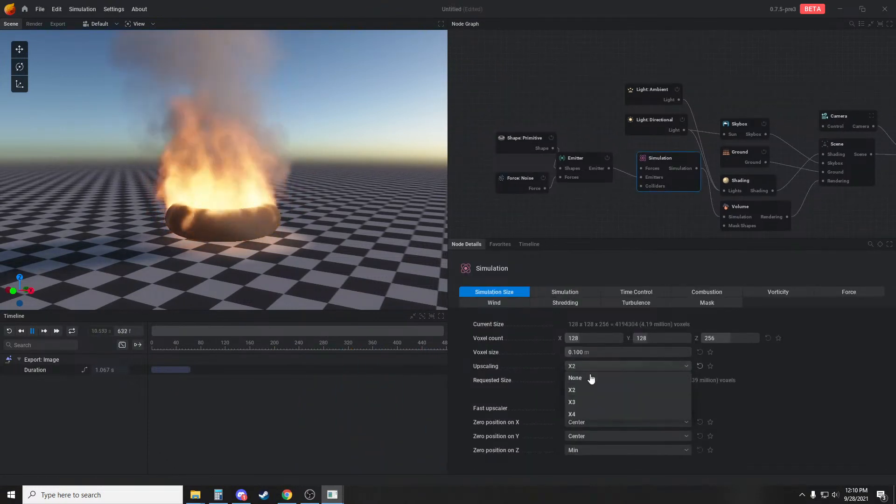
click(579, 404)
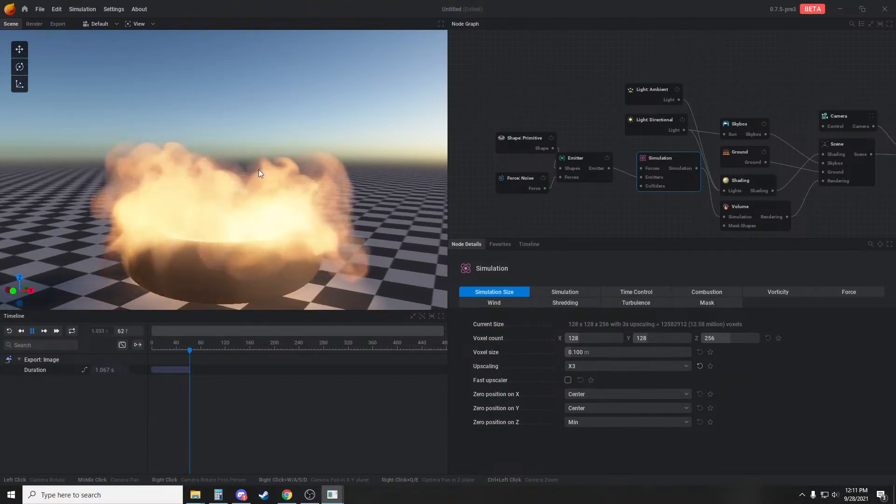
Enable the simulation's Fast upscaler and inspect the flames from near and far
click(568, 380)
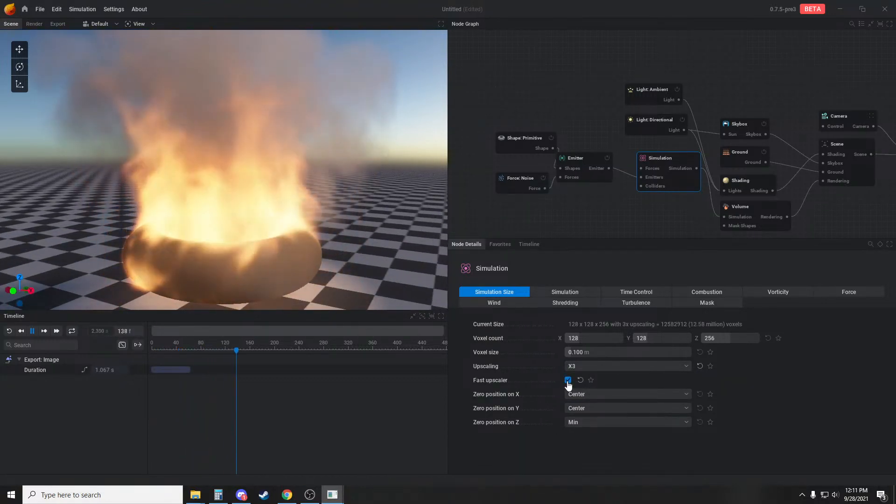
scroll(399, 256, down, 4)
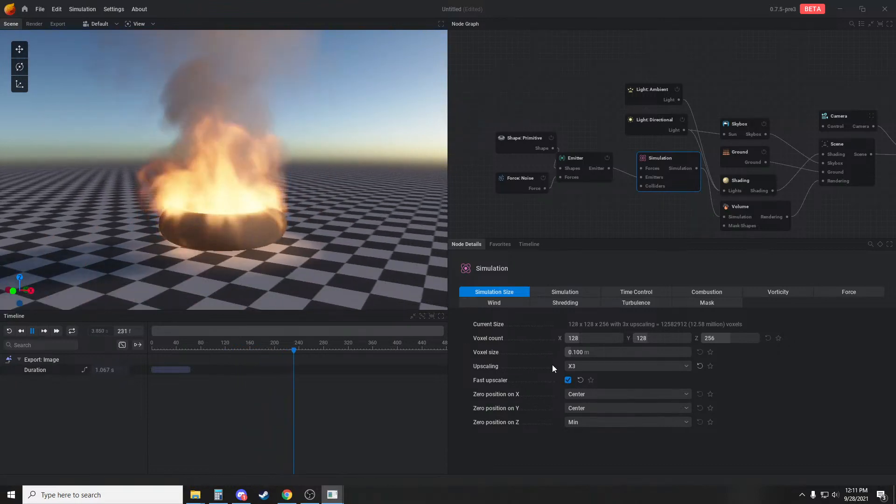
scroll(298, 239, up, 4)
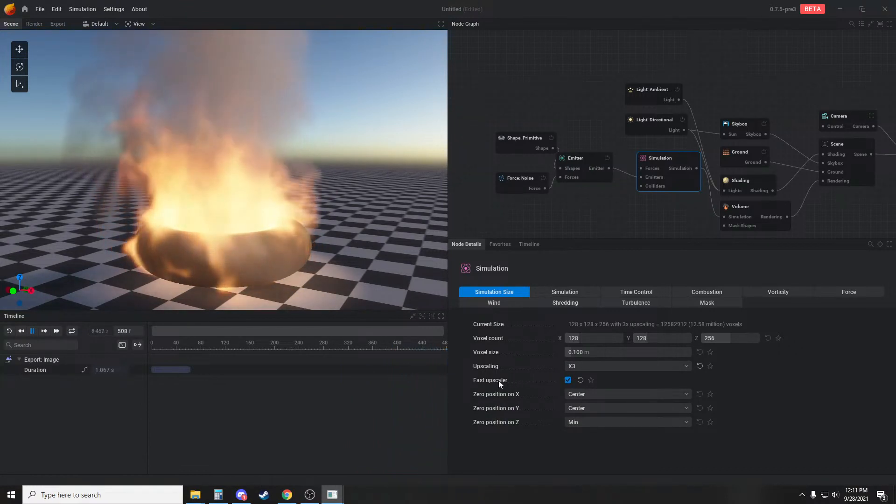
mouse_move(497, 380)
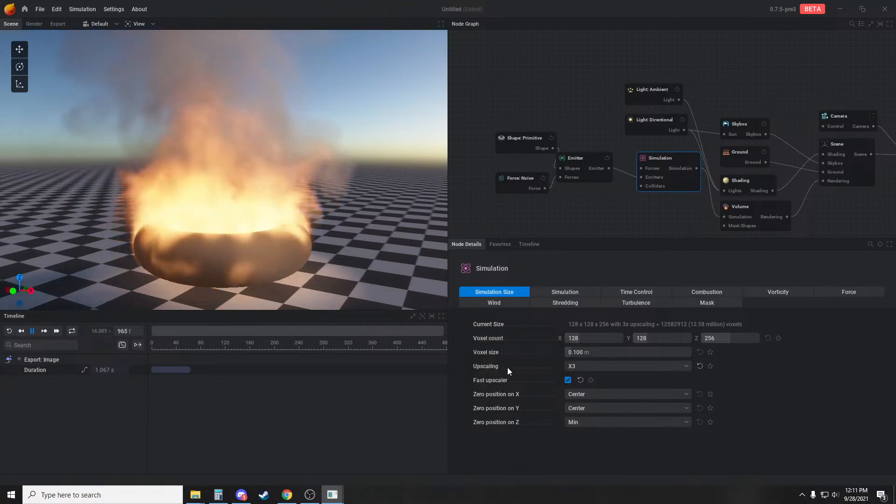
Set the simulation's Upscaling to X4 and compare the fire with Fast upscaler off and on
click(626, 366)
click(593, 419)
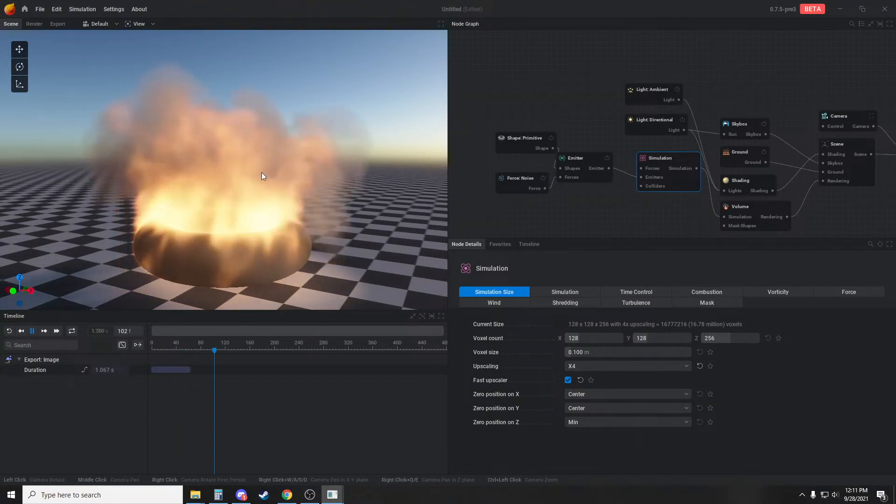
click(567, 381)
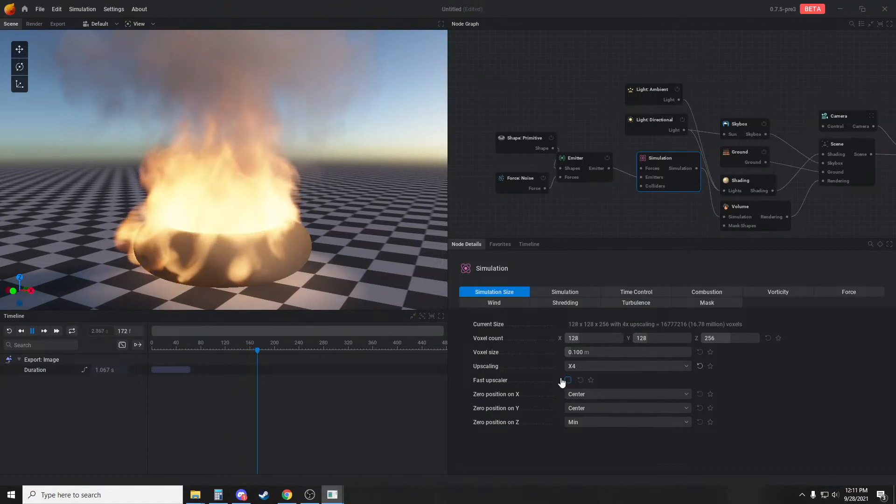
scroll(189, 183, up, 4)
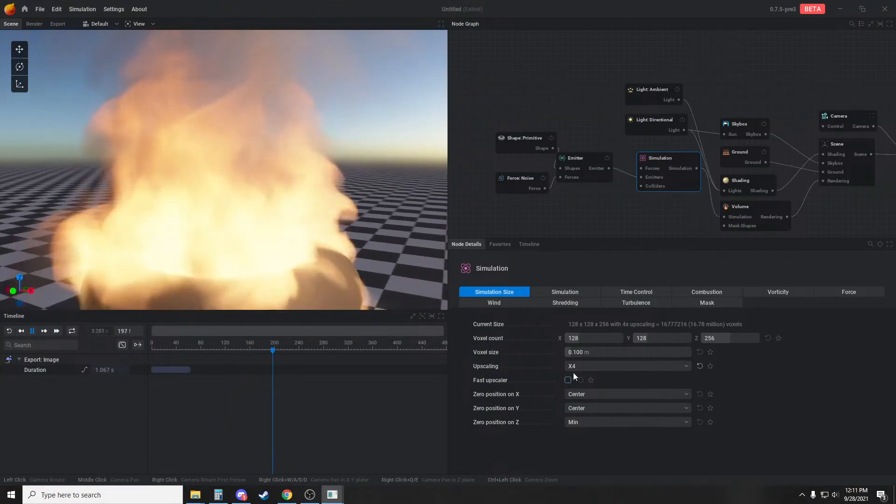
click(568, 379)
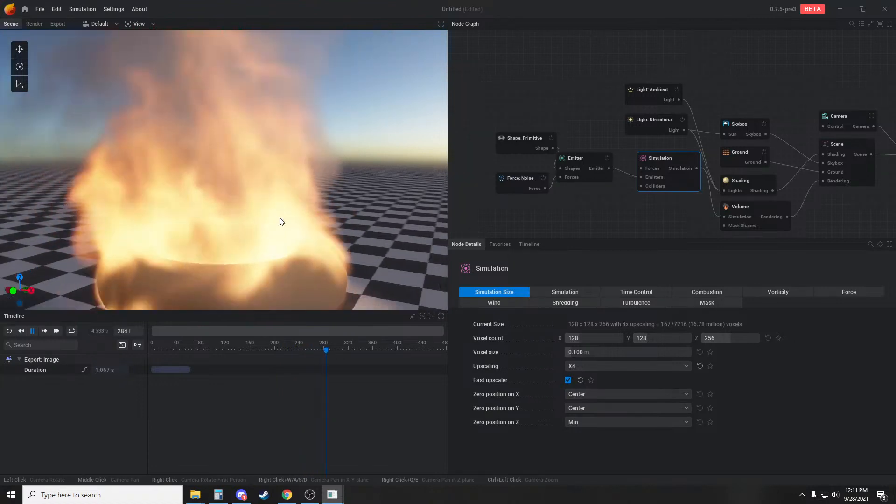
Set the simulation's Upscaling to None, view the fire from farther away, and toggle Fast upscaler off and on
scroll(280, 219, down, 4)
click(637, 366)
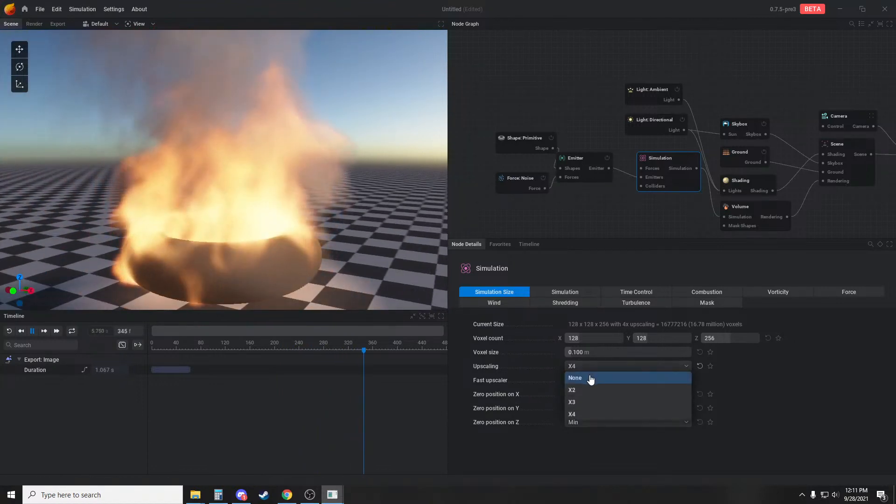
click(592, 379)
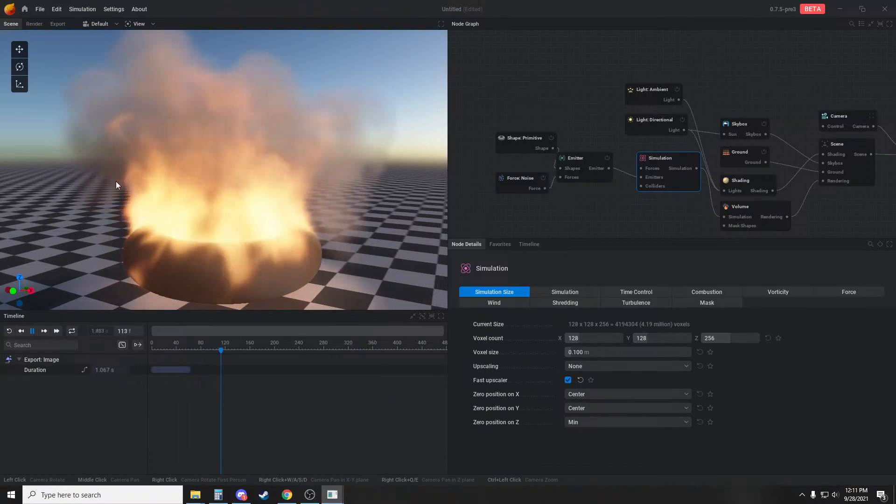
scroll(299, 189, down, 3)
scroll(299, 189, down, 2)
middle_drag(307, 170, 299, 206)
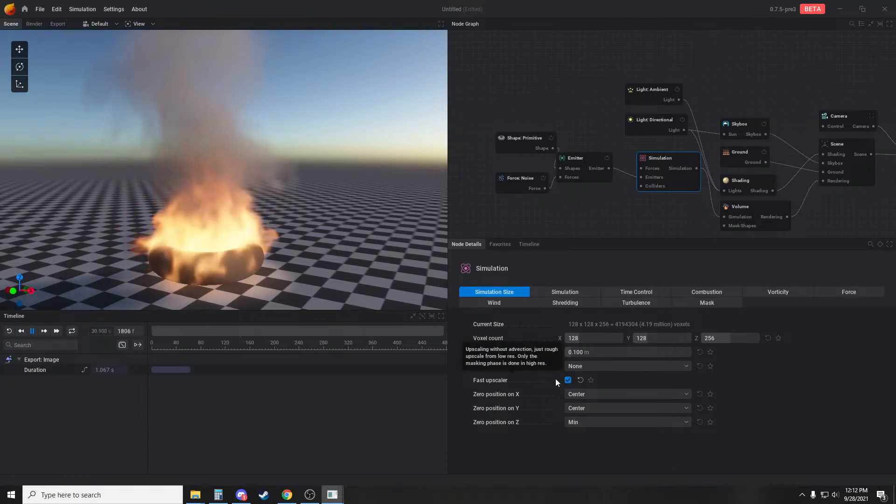
click(566, 379)
click(565, 379)
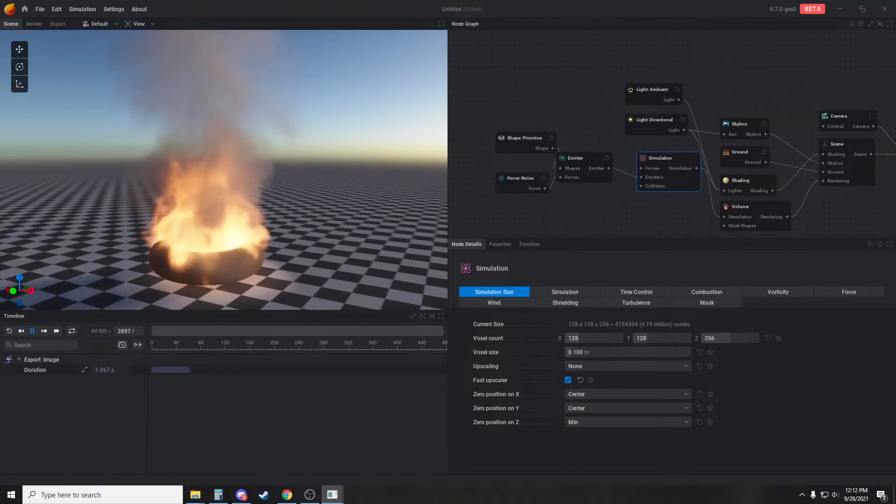
Reopen the window_fire_01_v075_pre3.ember preset, discarding the unsaved changes
click(40, 9)
click(64, 36)
click(378, 275)
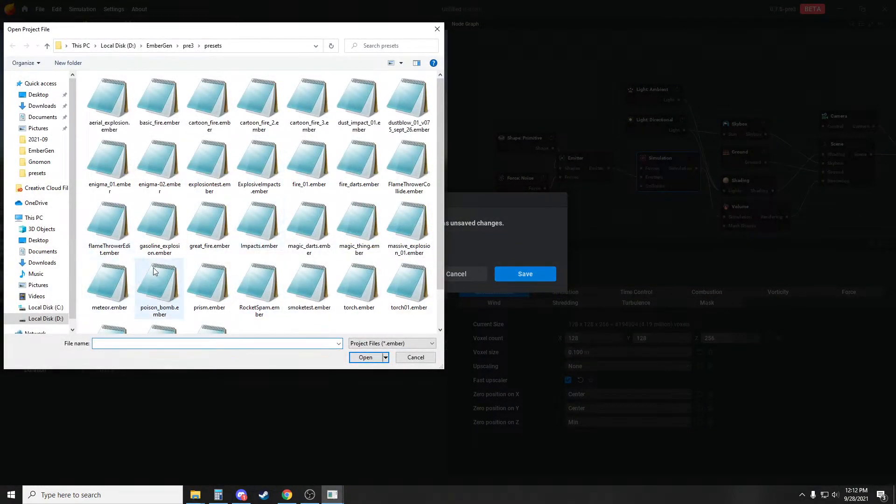
scroll(405, 215, down, 2)
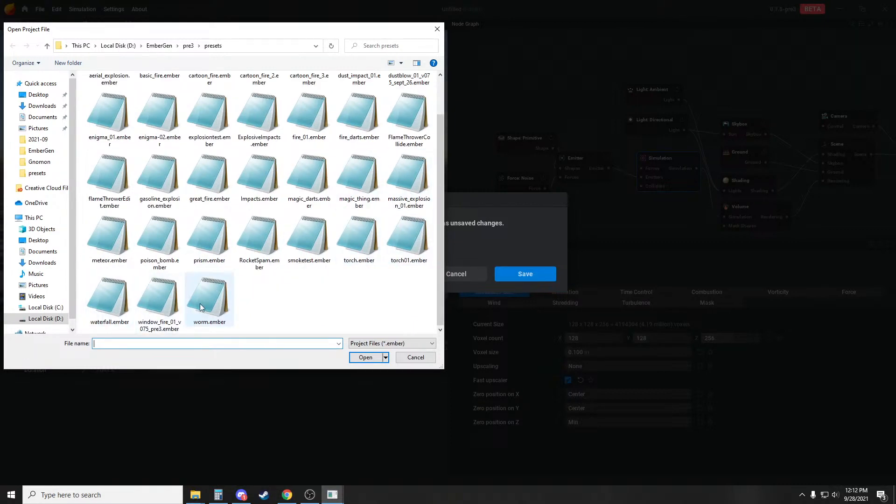
double_click(174, 295)
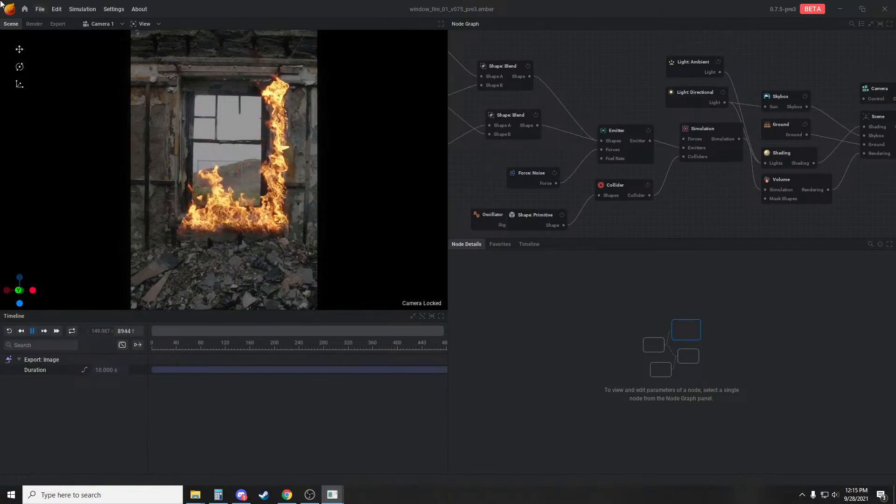
Create a new default project and view the torus fire inside its simulation bounds from another side and distance
click(39, 8)
click(48, 24)
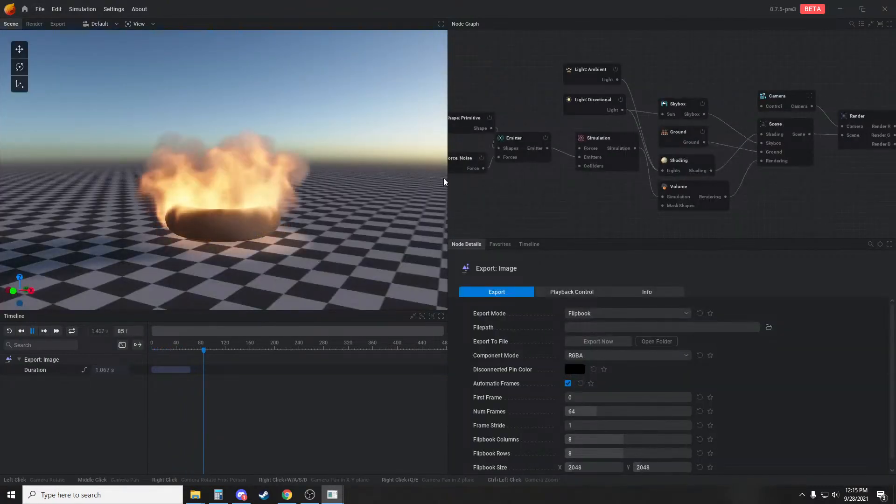
drag(321, 212, 342, 256)
scroll(323, 200, down, 3)
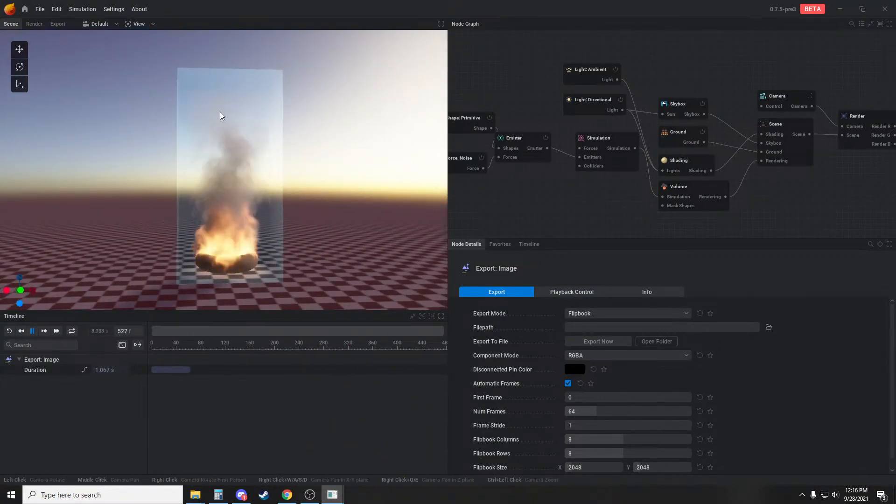
scroll(252, 177, up, 3)
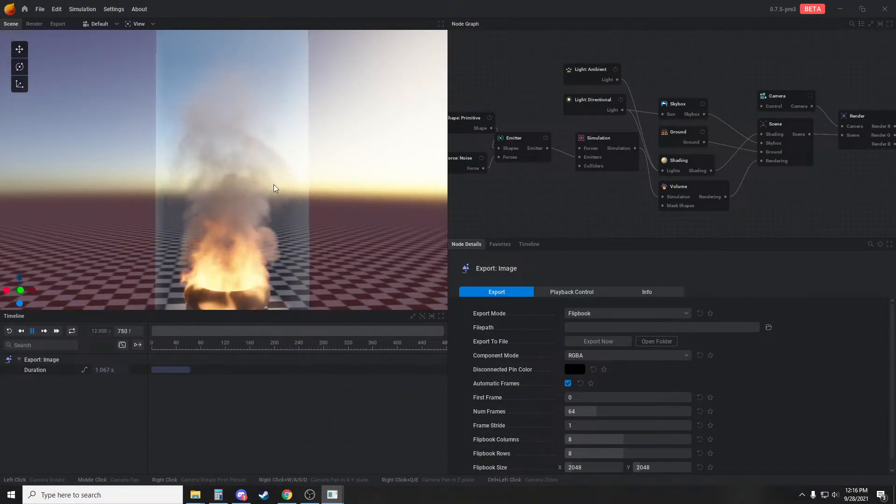
scroll(287, 196, down, 2)
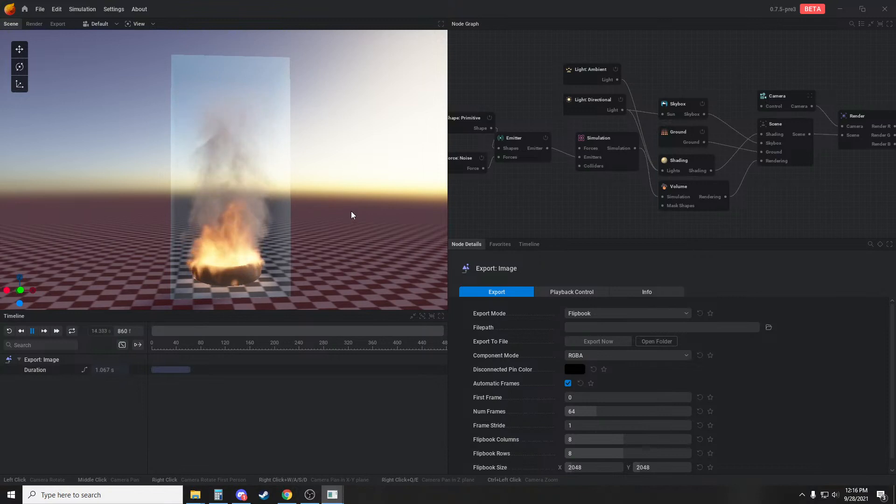
scroll(352, 211, up, 2)
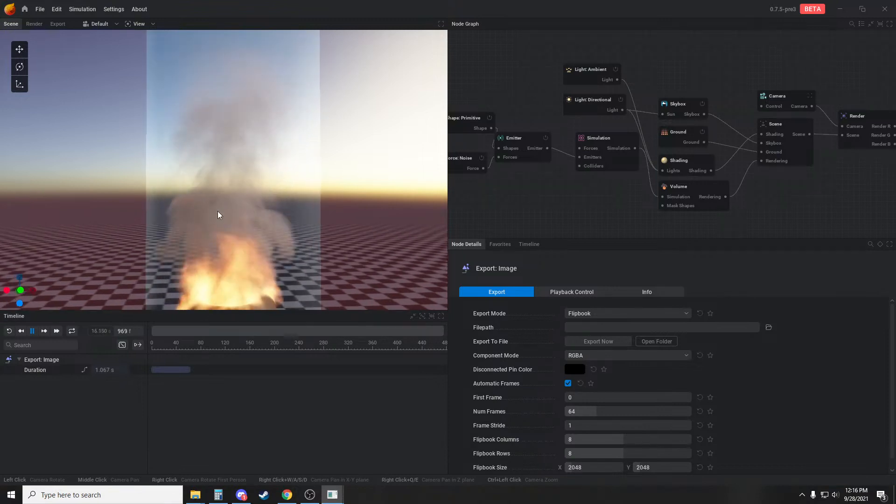
Change the emitter's primitive shape type to Sphere and view the fire from a low angle
middle_drag(486, 147, 596, 146)
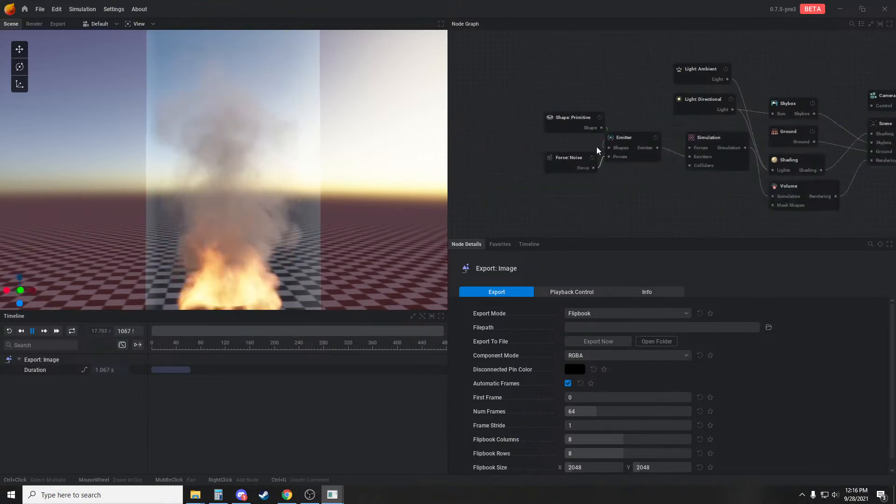
click(578, 122)
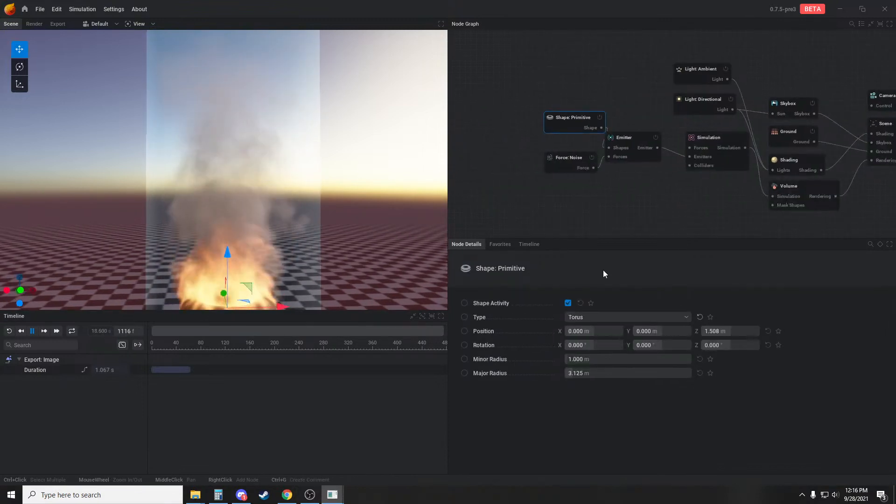
click(596, 317)
click(589, 333)
middle_drag(384, 235, 390, 187)
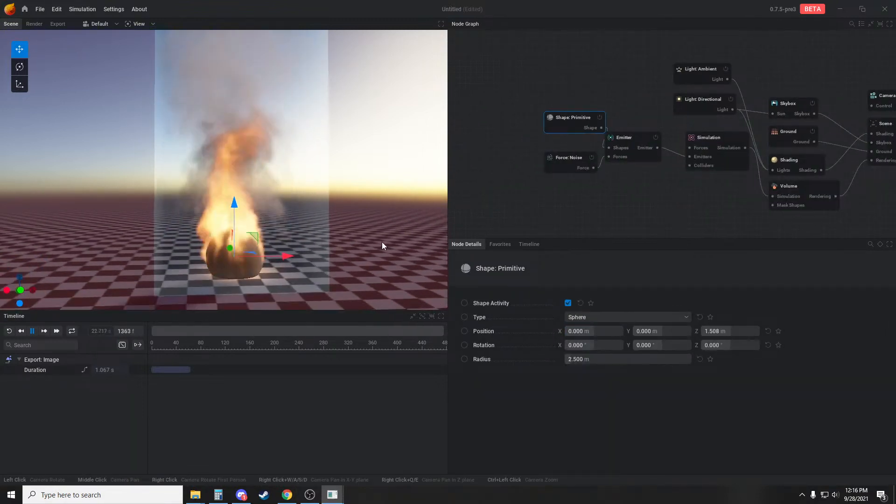
drag(382, 243, 350, 213)
Show the simulation's Vorticity settings and delete the Force: Noise node feeding the emitter
click(709, 139)
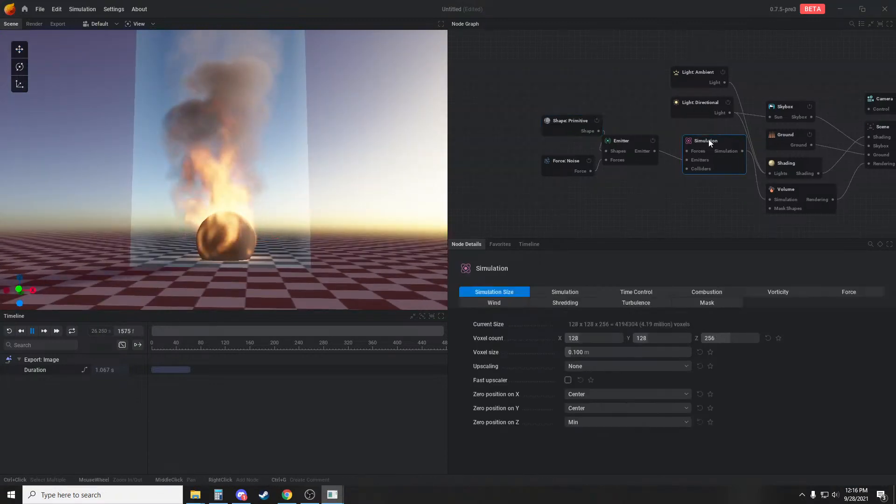
click(778, 292)
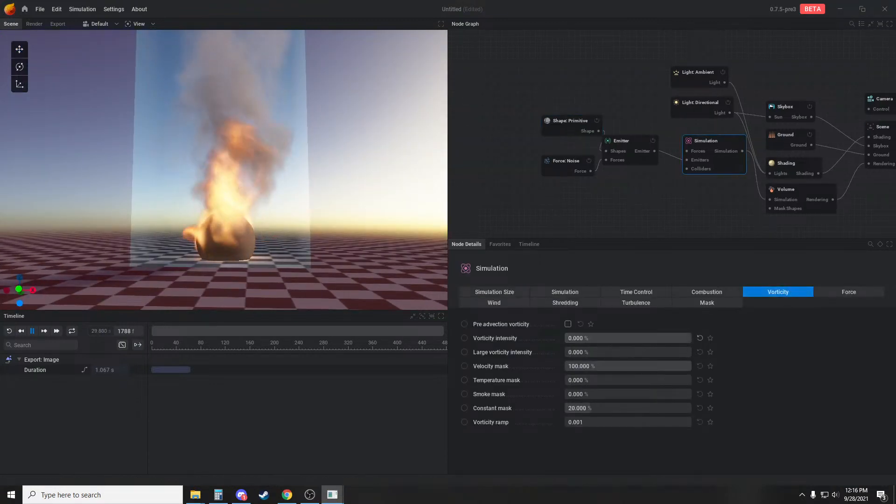
scroll(360, 218, up, 2)
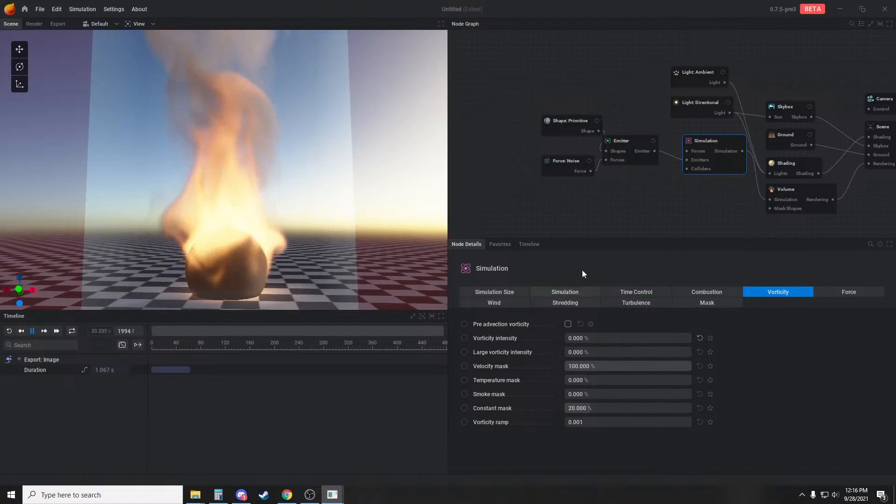
click(568, 168)
key(Delete)
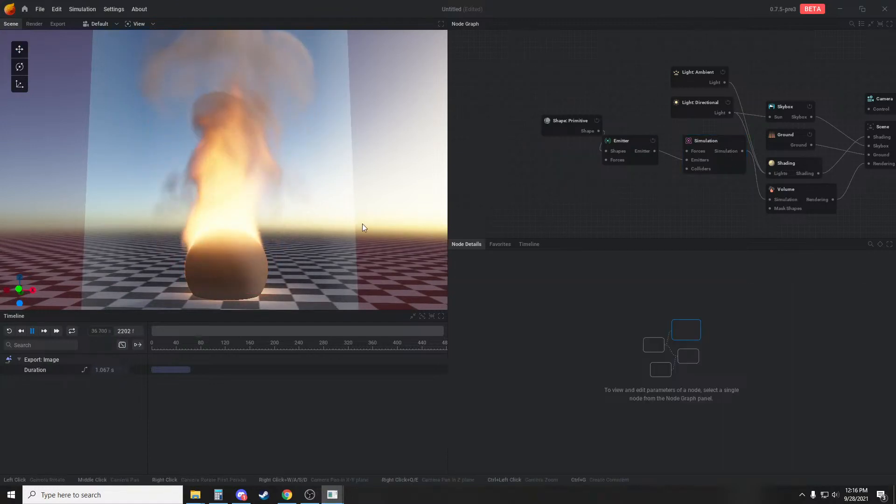
Lower the simulation's combustion flame intensity to about 4.333%
scroll(361, 217, down, 2)
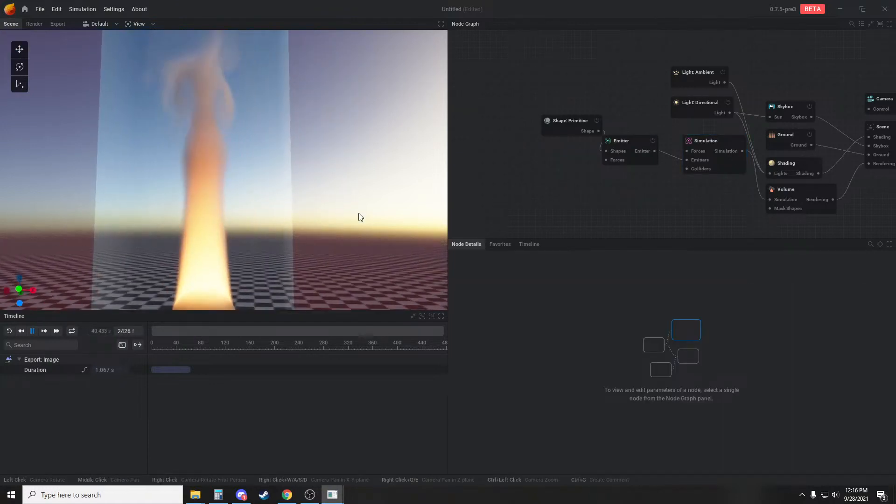
middle_drag(702, 200, 679, 175)
click(696, 101)
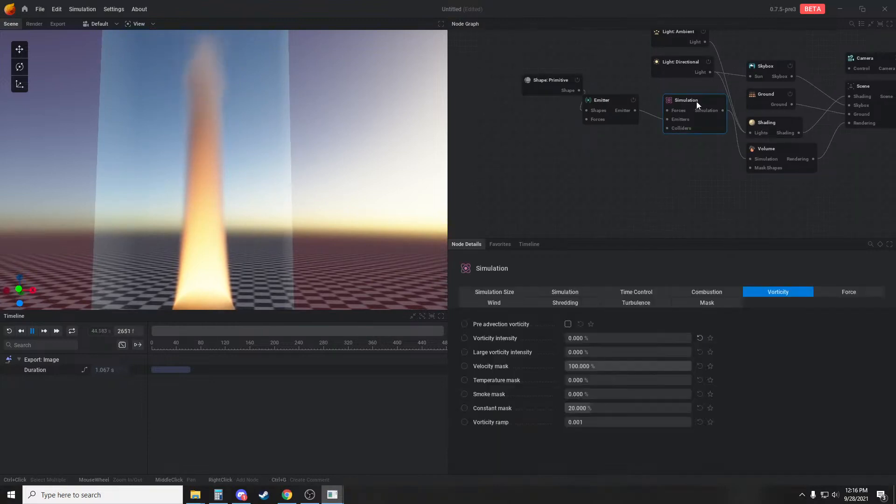
click(707, 292)
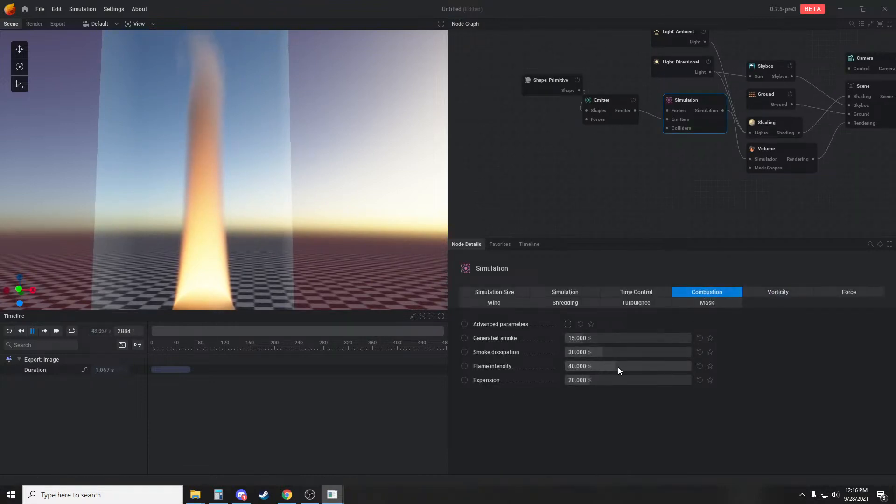
drag(618, 367, 570, 367)
drag(252, 238, 303, 245)
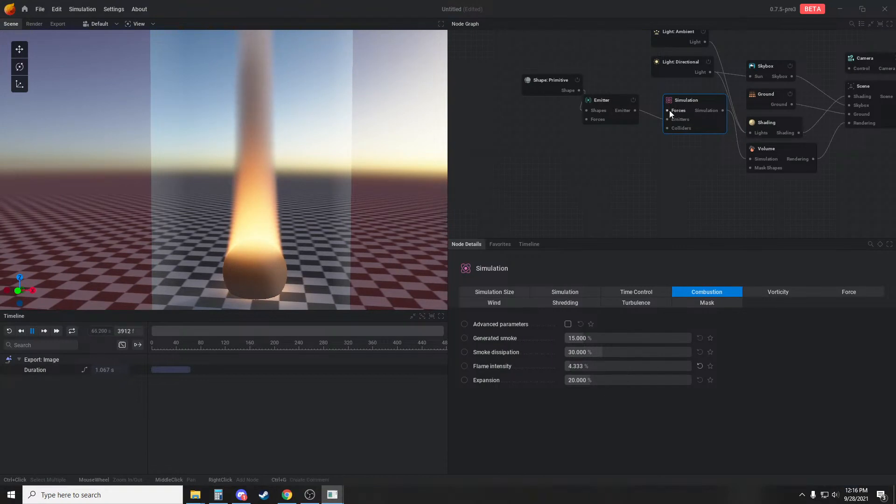
Add a Force: Noise node feeding the Simulation's Forces input and set its amplitude to 0.02
drag(669, 110, 638, 74)
click(654, 104)
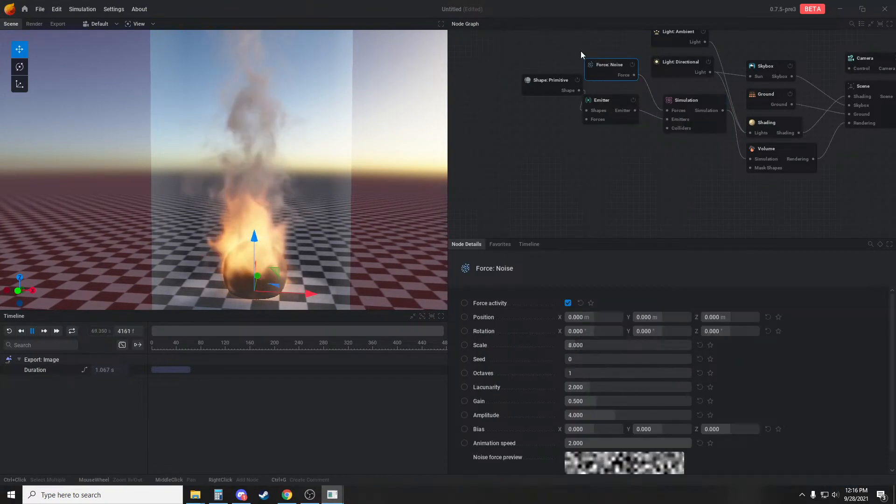
drag(601, 68, 598, 63)
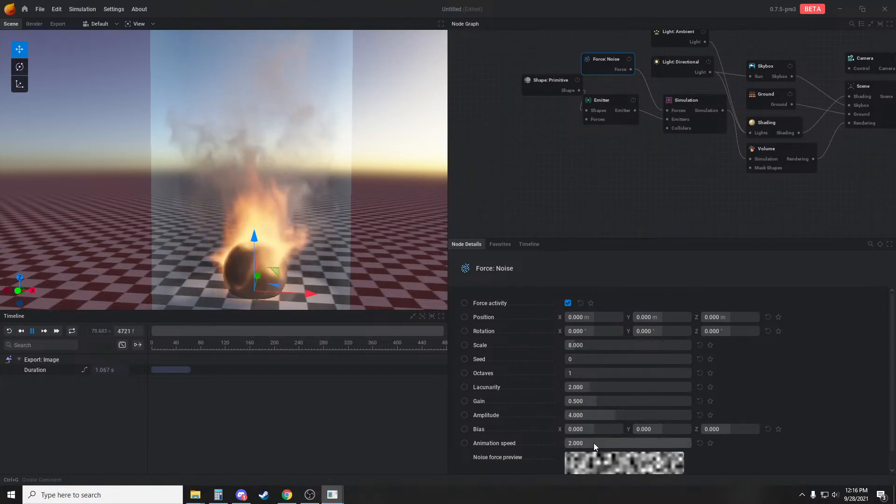
drag(593, 444, 590, 415)
double_click(590, 415)
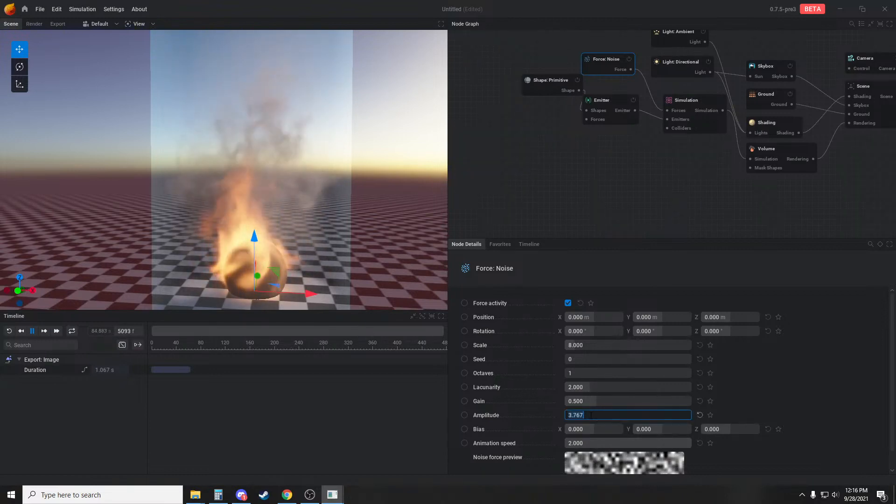
text(0.02)
key(Return)
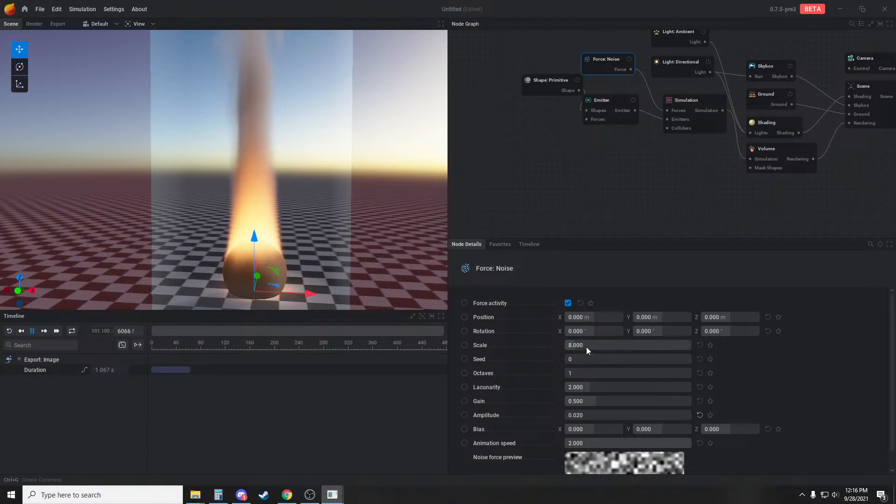
Raise the simulation's wind chaos to about 0.247 m/s
click(676, 118)
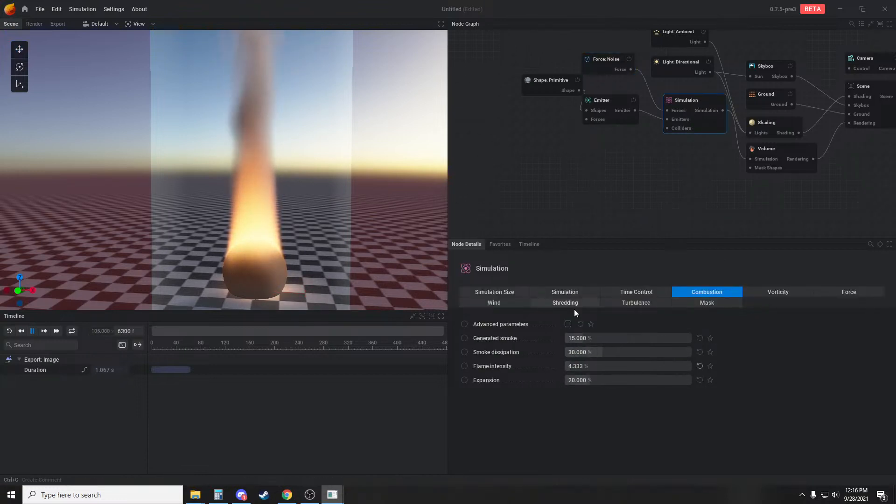
click(495, 302)
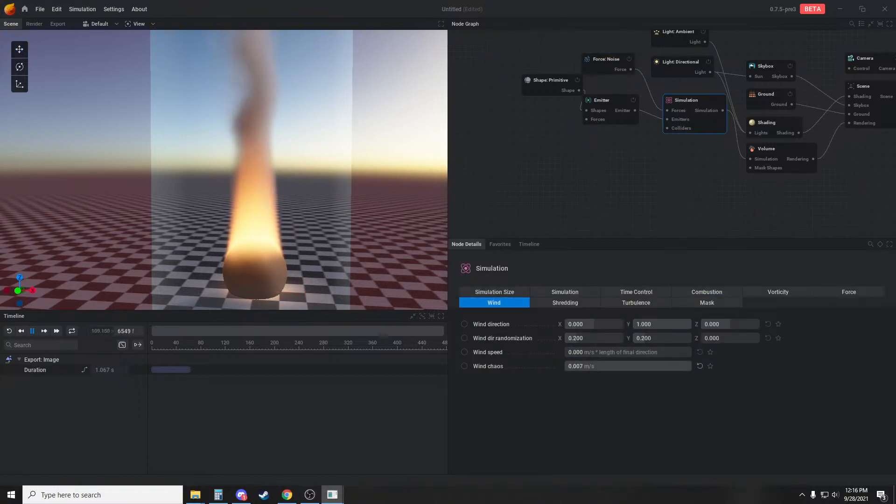
drag(582, 366, 593, 366)
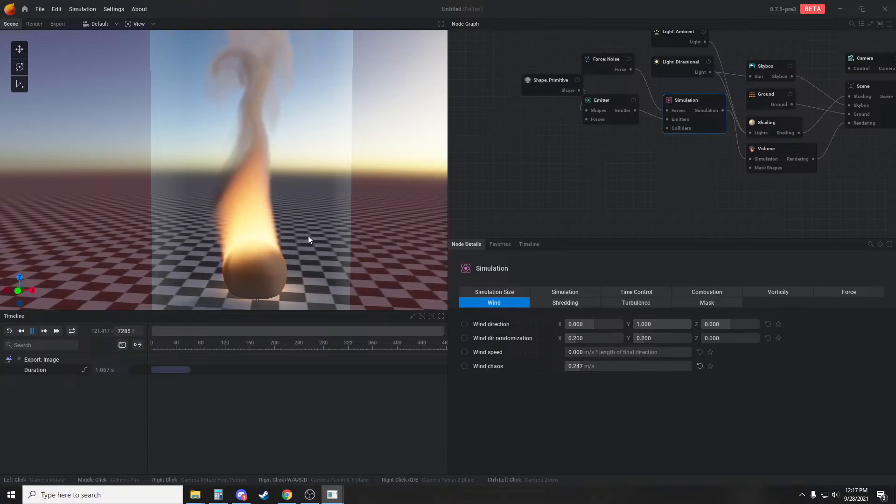
Set the emitter's smoke rate to 0 %/s and restart the simulation
click(614, 102)
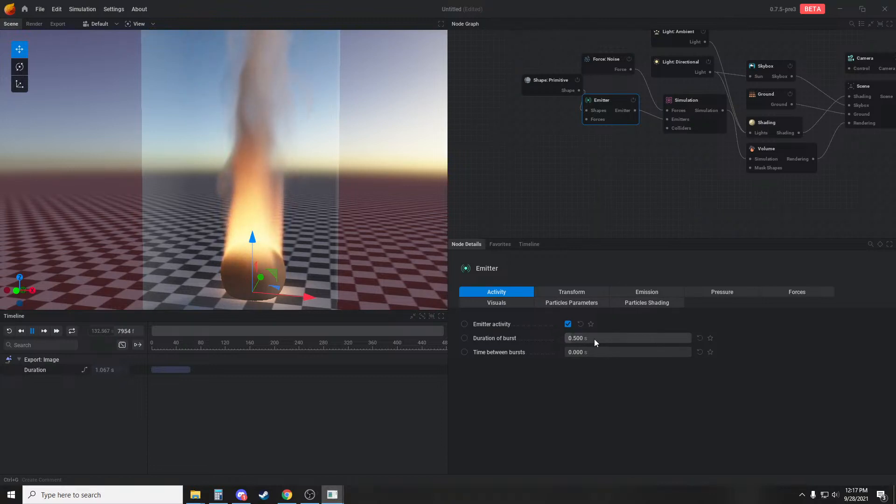
click(640, 292)
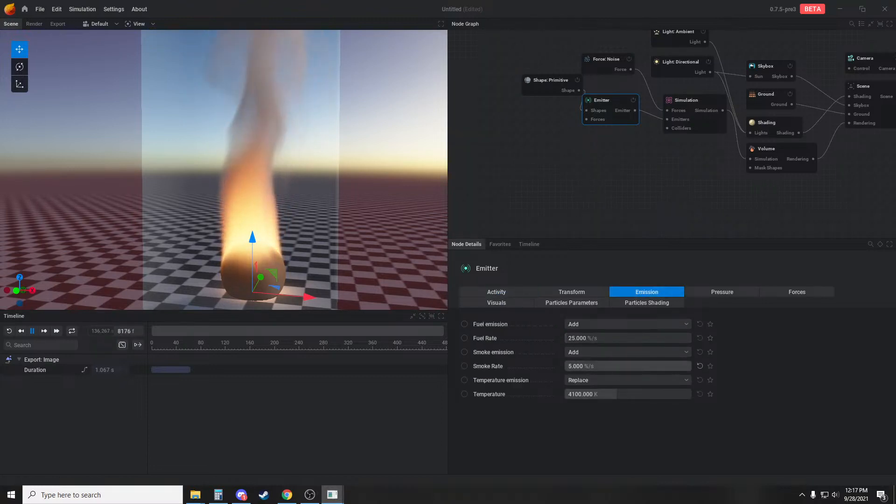
drag(606, 366, 584, 366)
key(r)
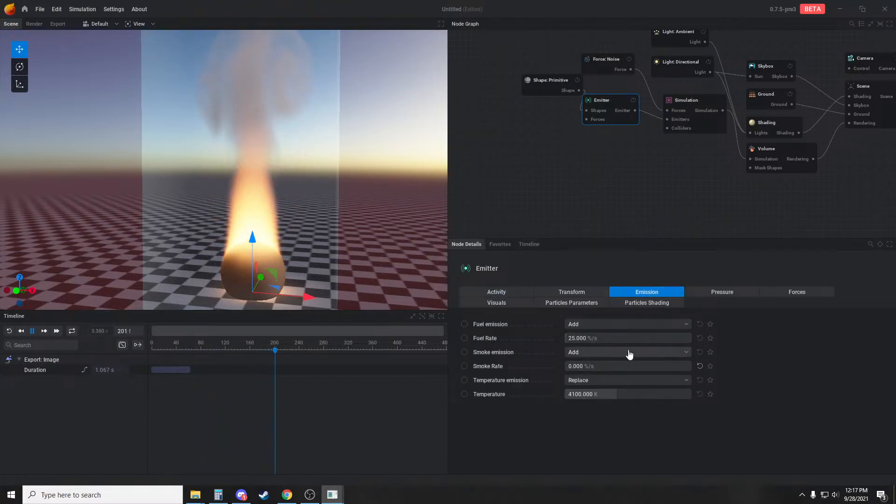
Set the simulation's generated combustion smoke to 0% and restart the simulation
click(691, 116)
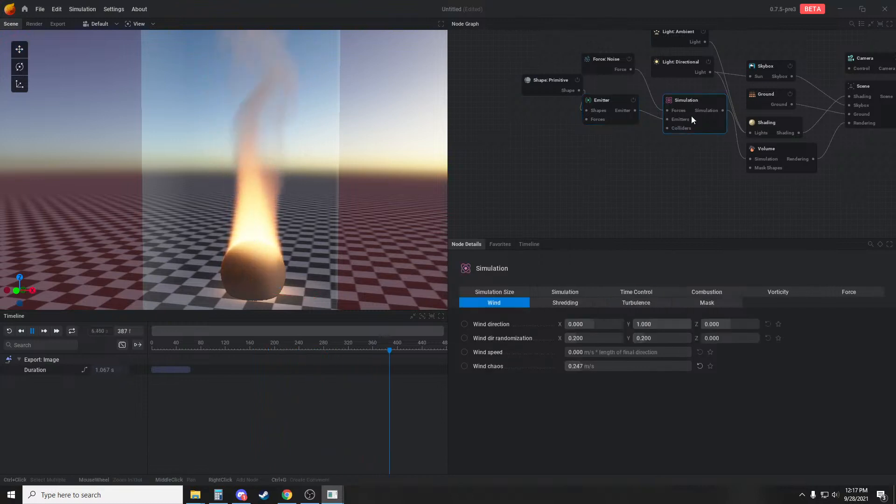
click(721, 295)
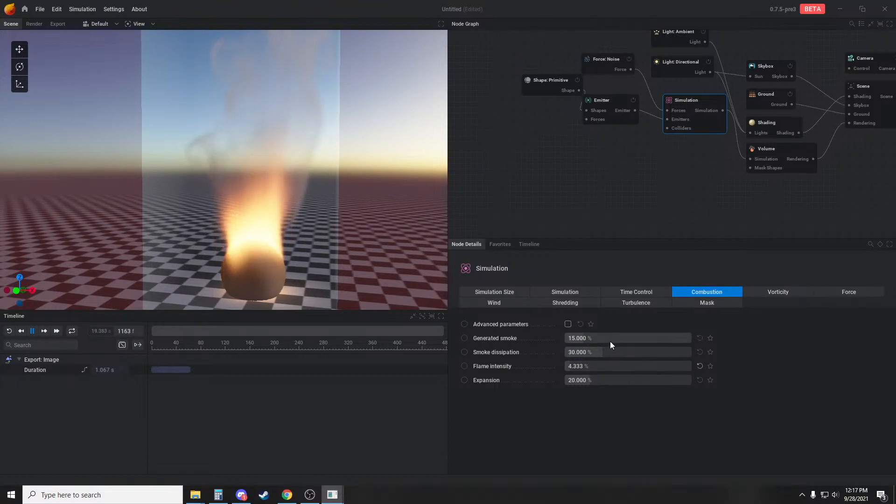
drag(609, 339, 583, 338)
key(r)
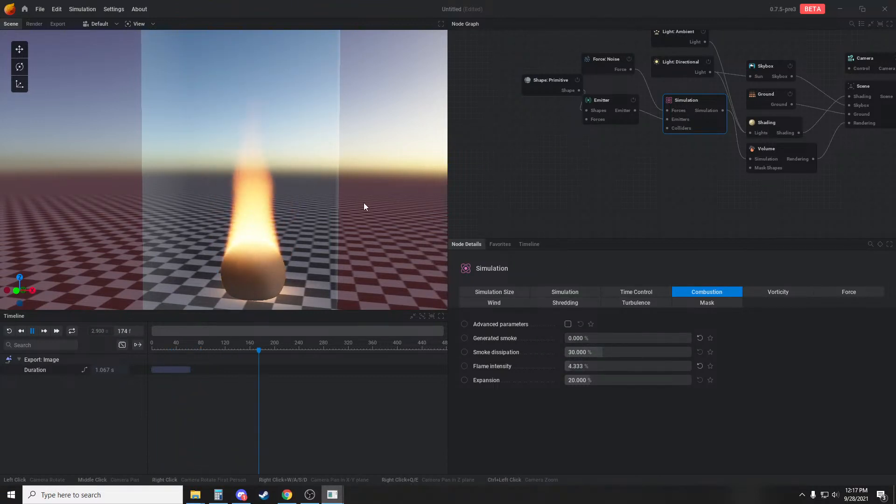
Disable the Skybox and Ground nodes and view the flame against the black background
middle_drag(799, 74, 589, 91)
click(582, 85)
click(581, 112)
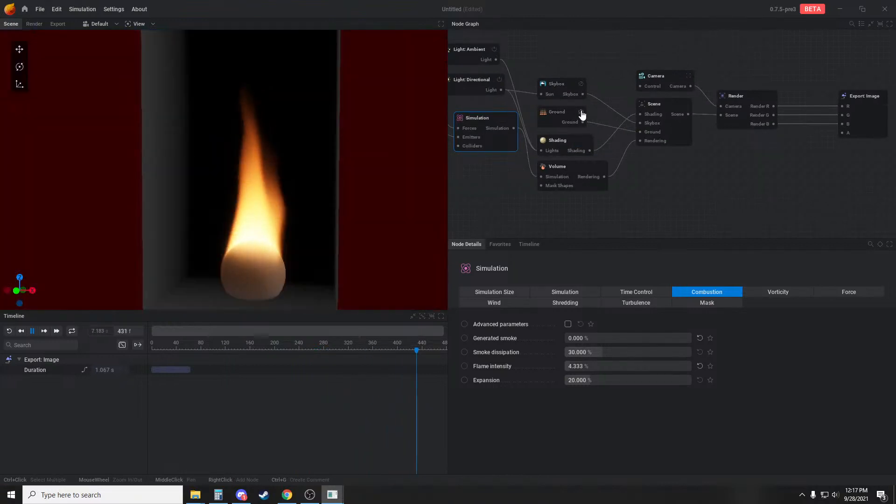
drag(417, 186, 423, 176)
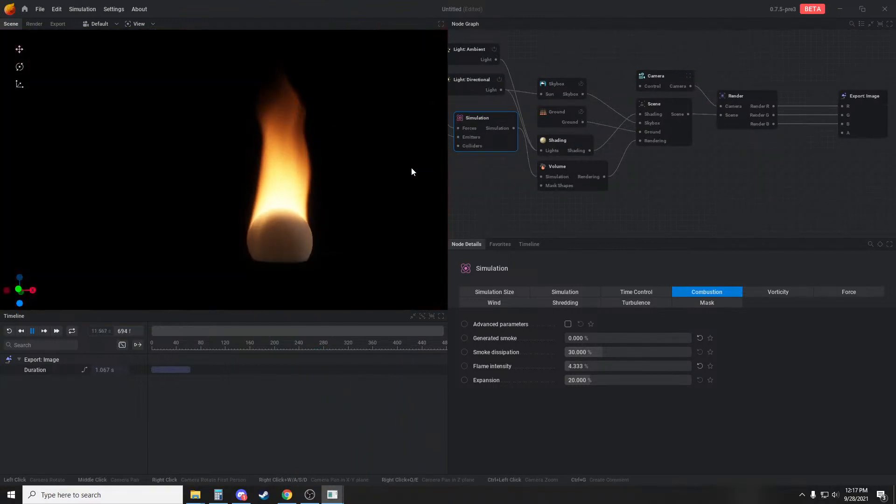
scroll(411, 168, up, 1)
middle_drag(411, 169, 404, 178)
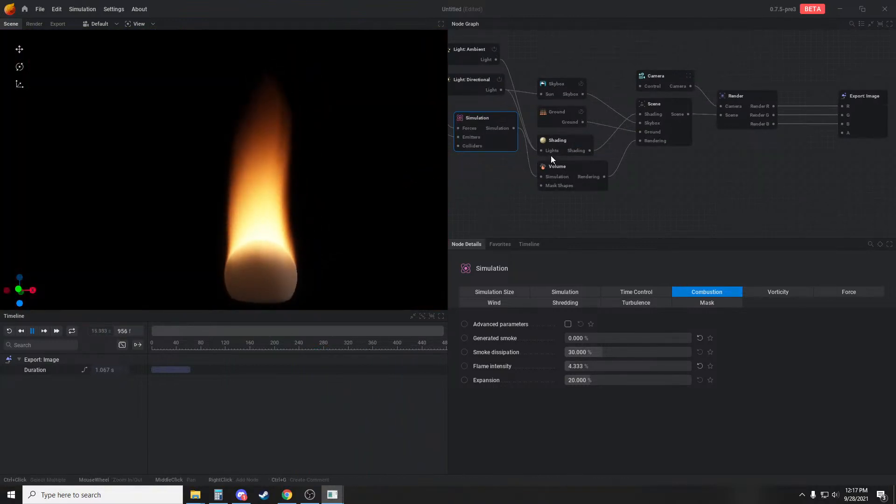
Switch the simulation's advection method to Semi Lagrangian
click(568, 293)
click(606, 337)
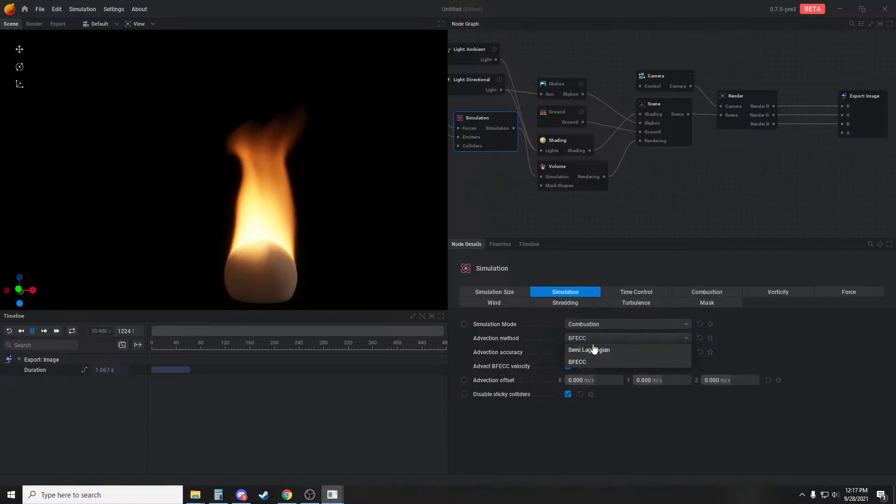
click(651, 348)
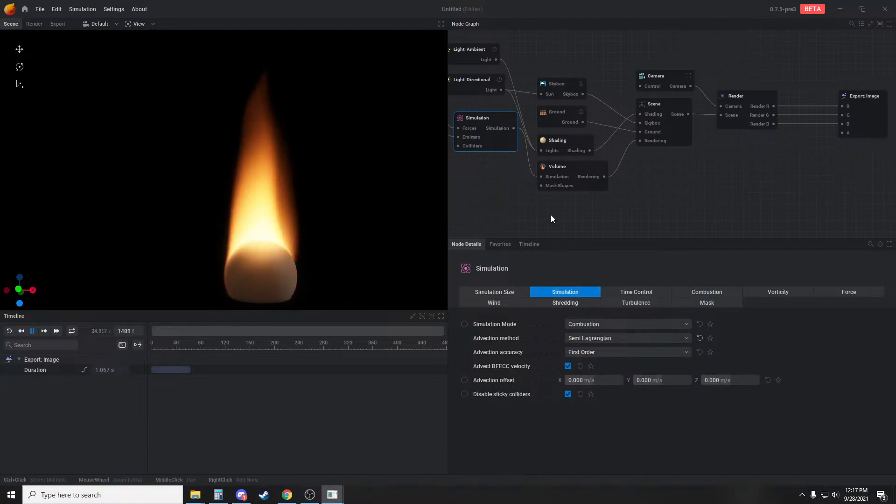
Delete the Force: Noise node feeding the Simulation
middle_drag(550, 210, 672, 237)
click(519, 110)
key(Delete)
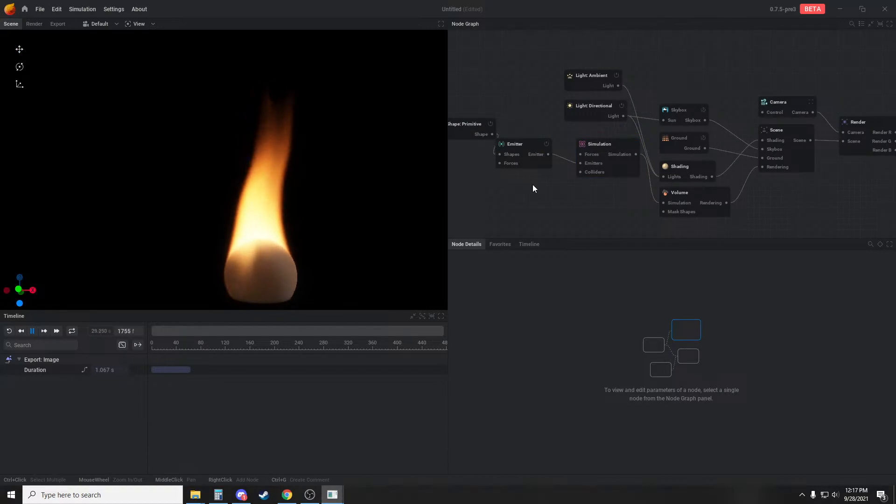
Turn off Show emitter in the Emitter's visual settings and reframe the flame
middle_drag(533, 184, 512, 197)
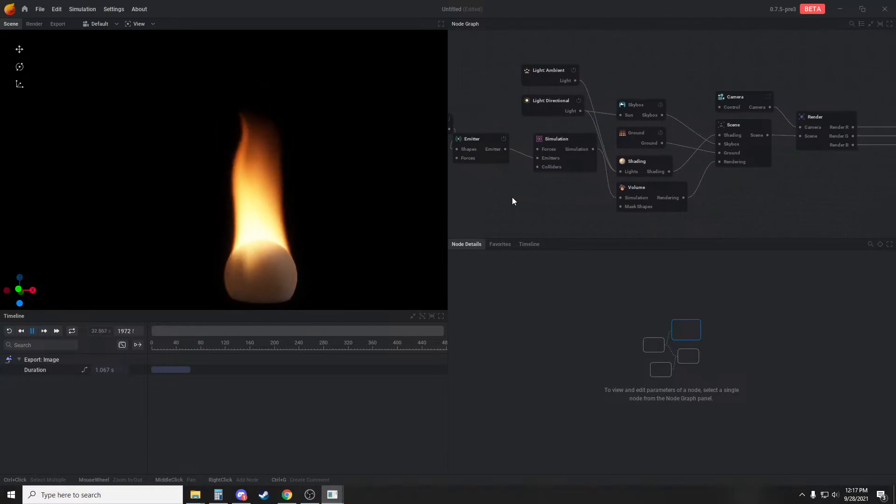
click(644, 167)
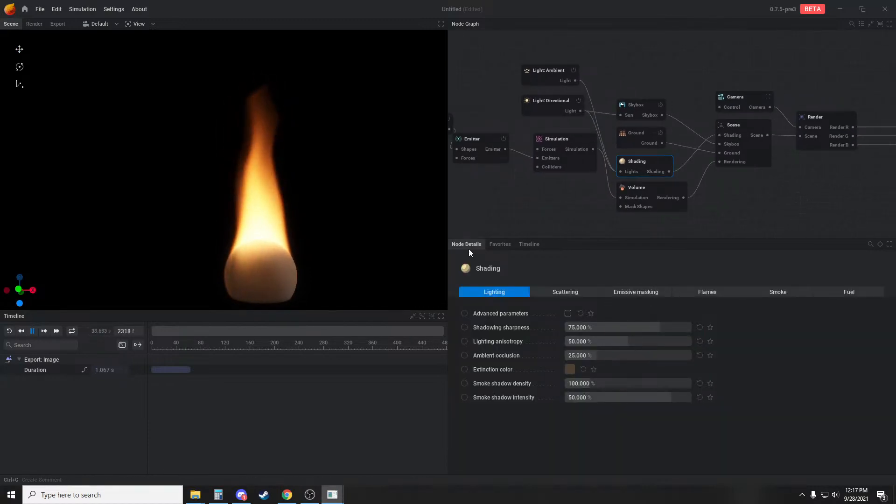
click(479, 142)
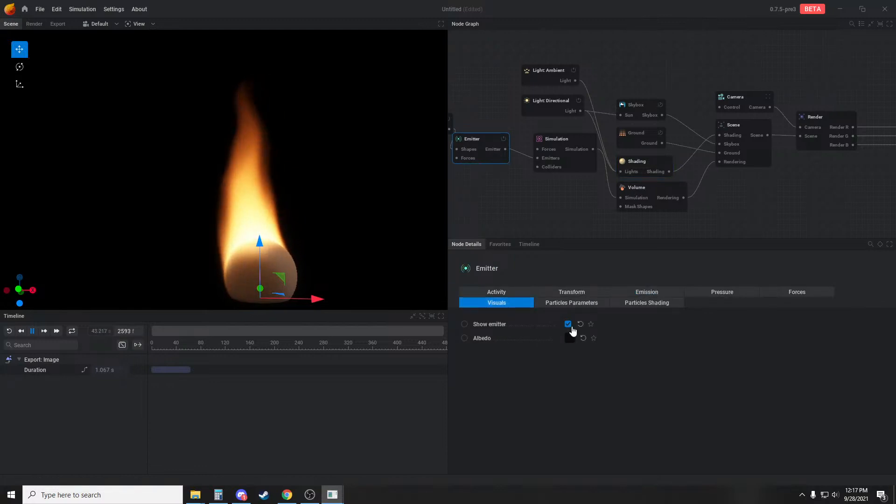
click(568, 324)
drag(254, 185, 259, 160)
middle_drag(332, 133, 343, 197)
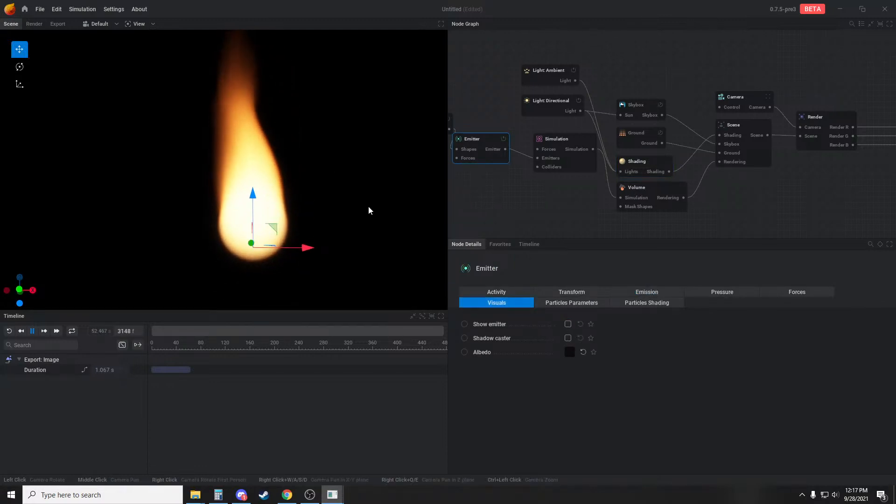
Set the simulation's buoyancy force to about 31.667% of gravity per 1000K
middle_drag(581, 231, 564, 233)
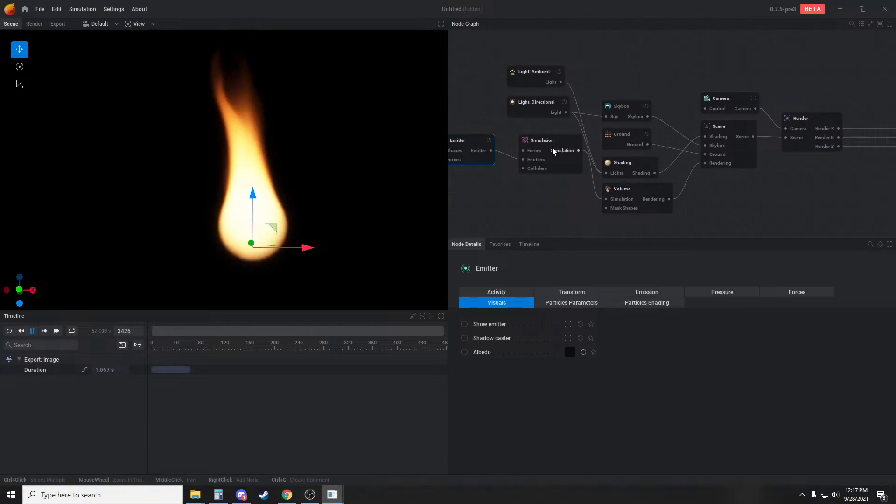
middle_drag(523, 210, 582, 222)
click(593, 156)
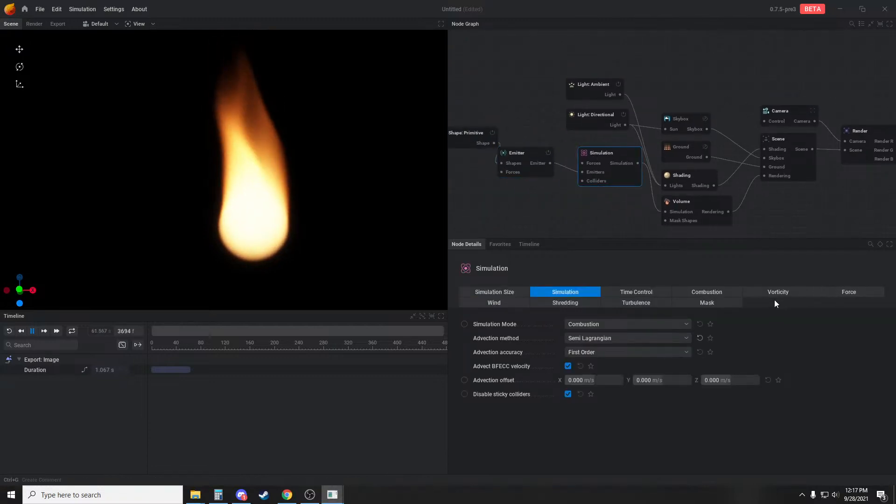
click(821, 291)
mouse_move(653, 338)
mouse_down()
mouse_move(627, 338)
mouse_move(640, 338)
mouse_up()
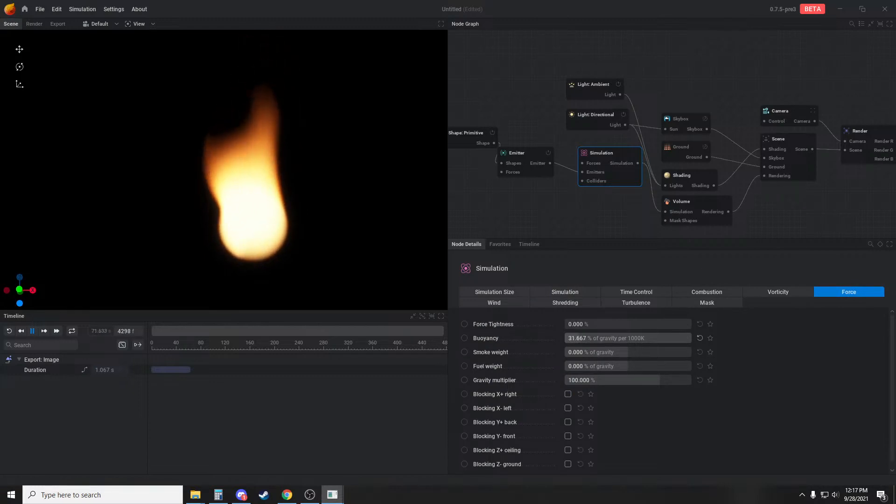
Set the simulation's wind chaos to 0.1 m/s
click(506, 304)
drag(607, 367, 615, 367)
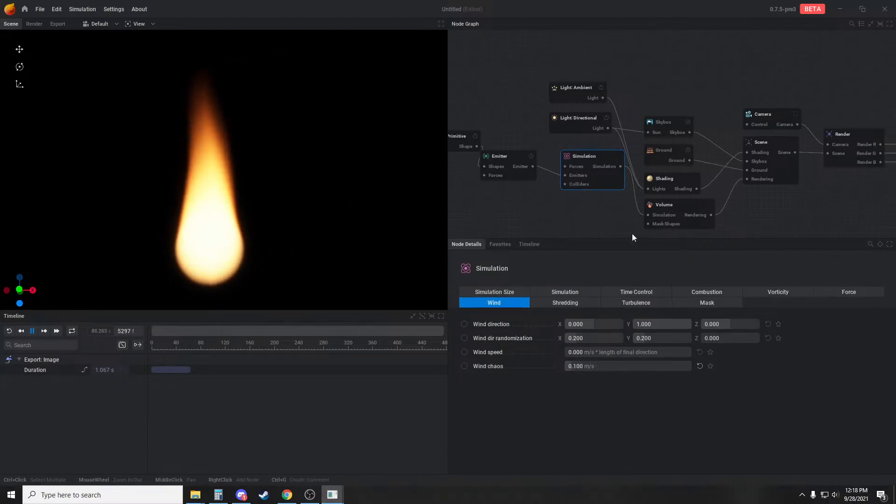
middle_drag(596, 212, 581, 199)
Set the simulation's fuel weight force to 500% of gravity
click(589, 302)
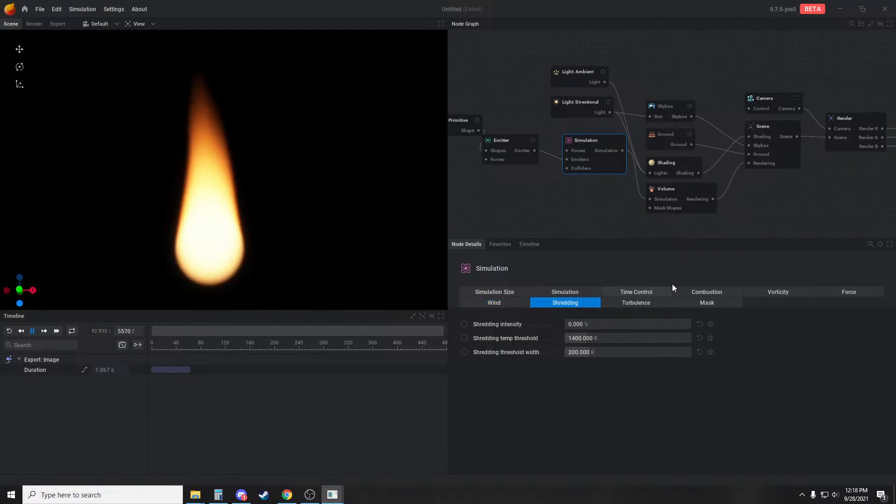
click(850, 292)
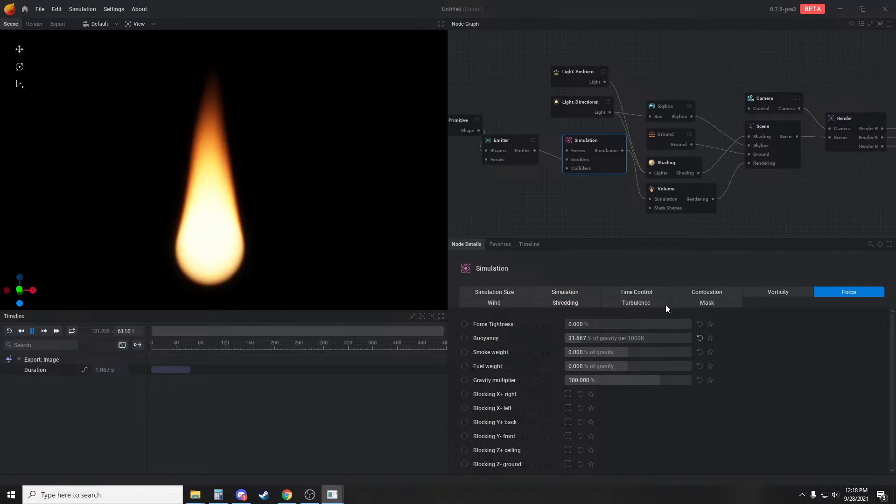
drag(615, 366, 678, 366)
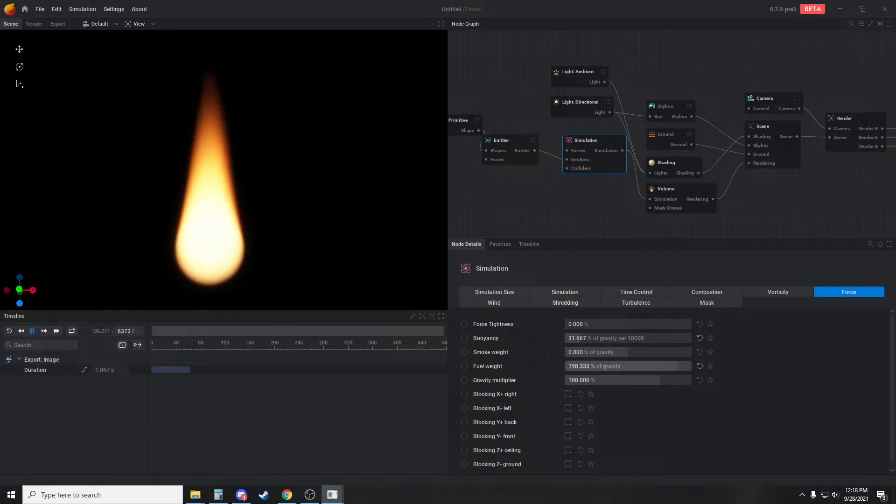
double_click(610, 366)
text(50)
key(Return)
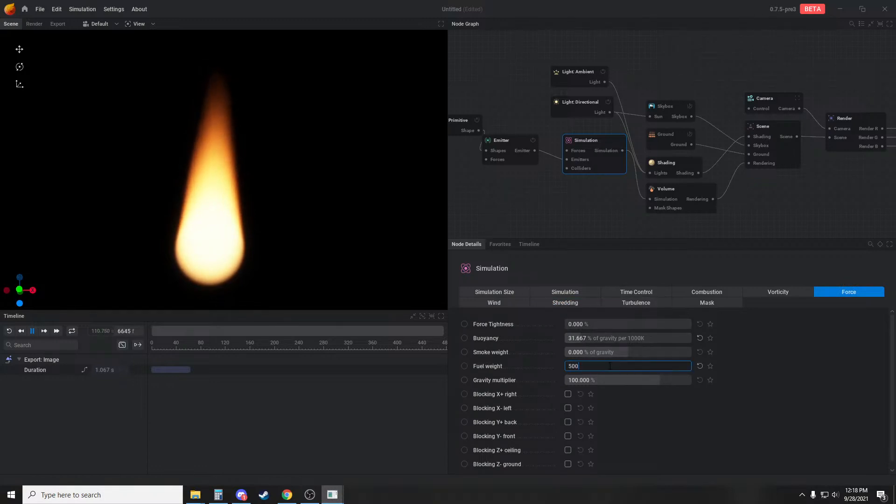
Set the simulation's fuel weight force to 0% of gravity
click(693, 205)
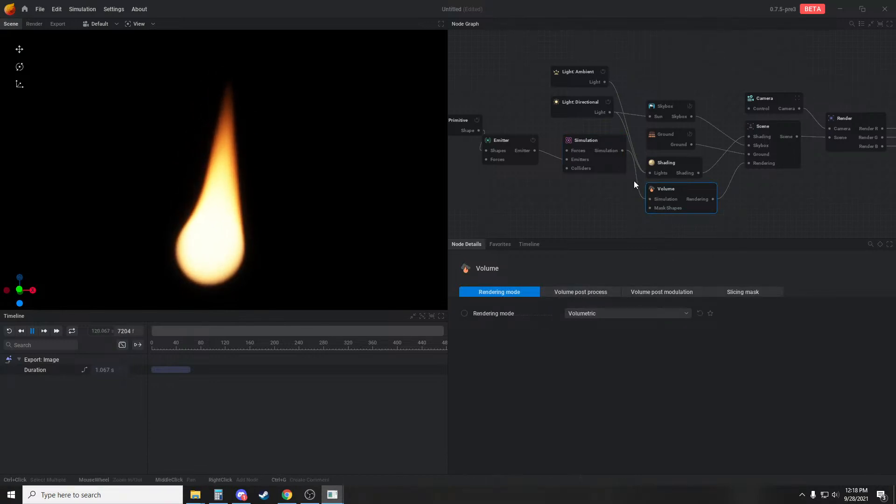
click(612, 156)
double_click(596, 338)
double_click(649, 366)
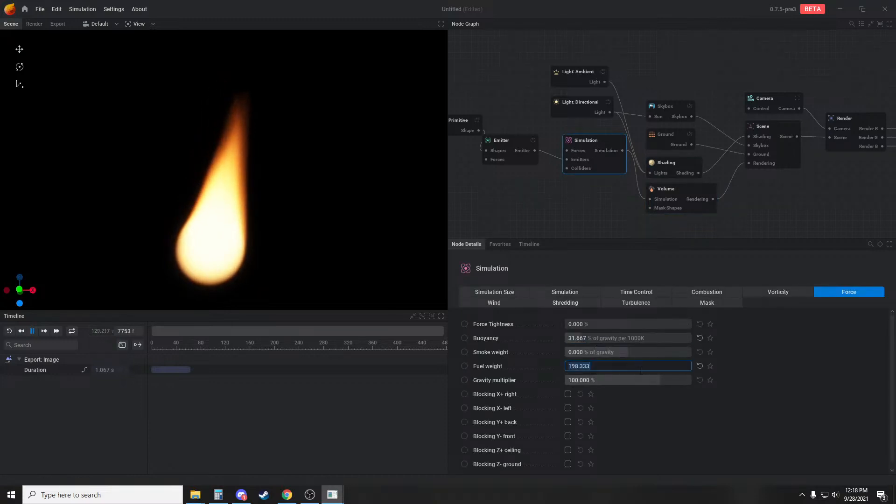
text(0)
key(Return)
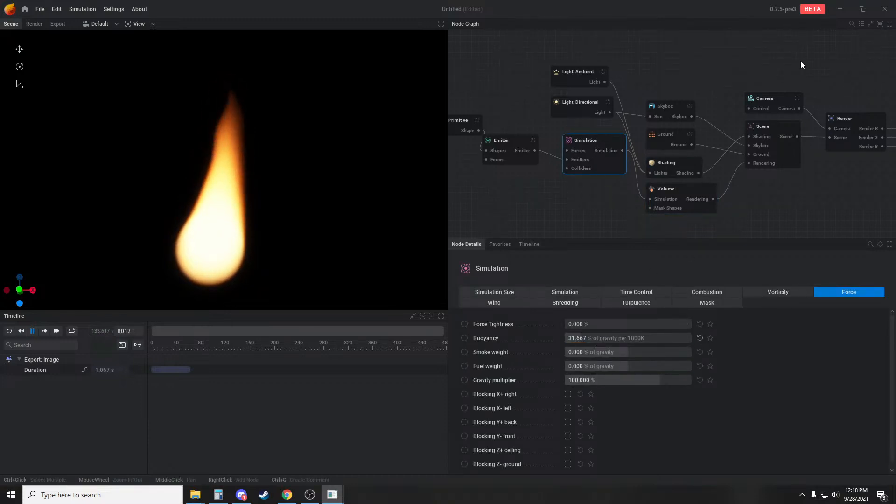
Raise Shaping by flames to 350% in the Shading node's flame settings
middle_drag(739, 211, 658, 211)
click(598, 164)
click(714, 293)
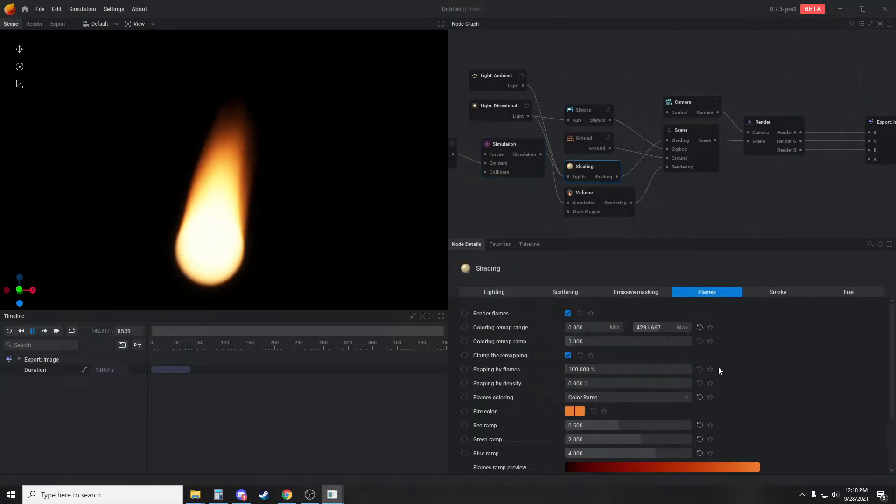
scroll(624, 330, down, 1)
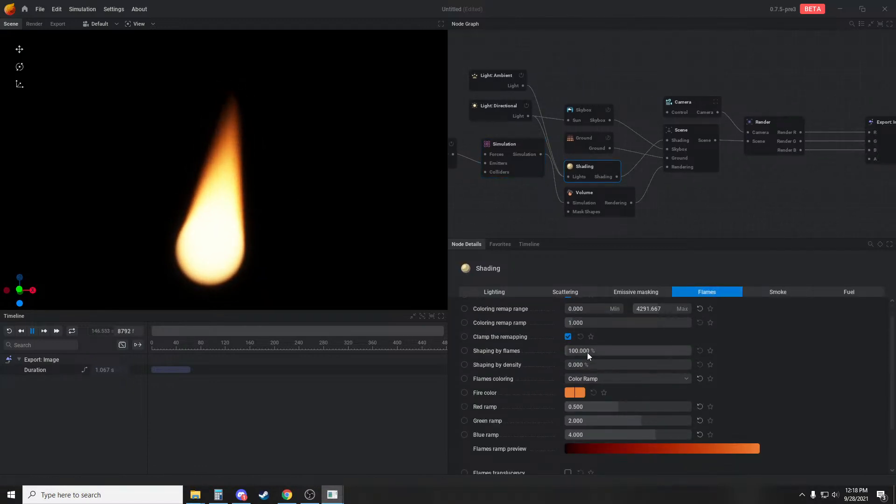
drag(587, 353, 671, 353)
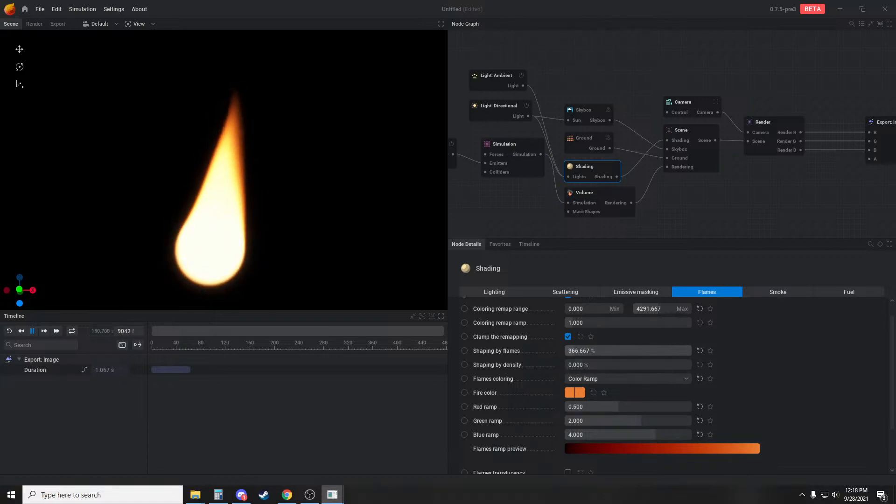
Turn on Flames translucency in the Shading node and restart the simulation
scroll(632, 413, down, 4)
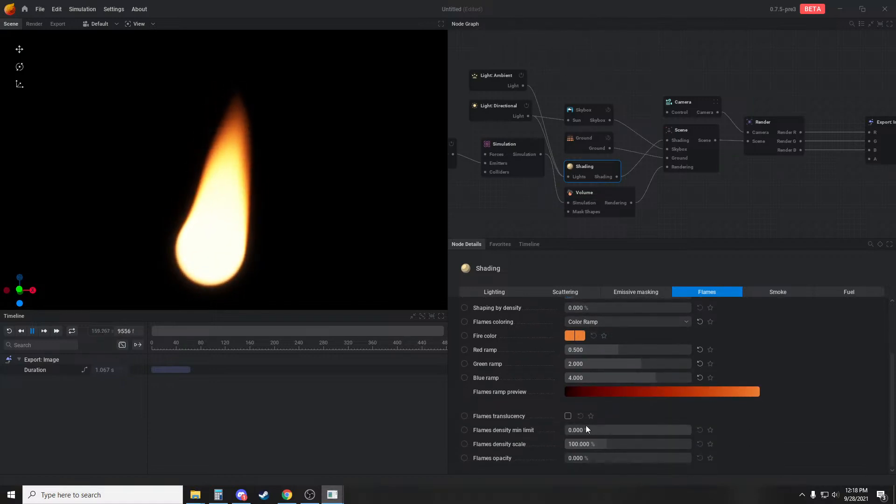
click(568, 416)
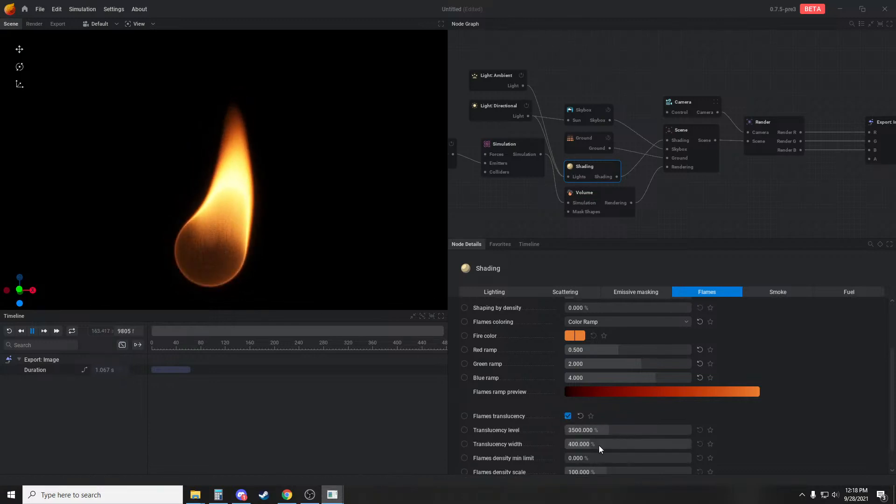
mouse_move(304, 247)
middle_down()
mouse_move(346, 227)
mouse_move(336, 236)
middle_up()
mouse_move(336, 236)
mouse_down()
mouse_move(321, 246)
mouse_move(270, 245)
mouse_up()
key(r)
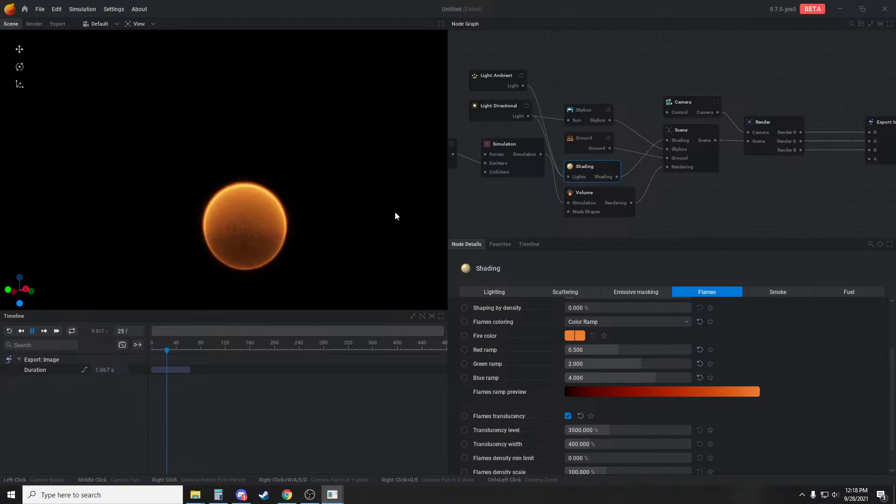
Set the simulation's wind chaos to 0 m/s and restart the simulation
middle_drag(500, 209, 600, 222)
middle_drag(545, 202, 585, 202)
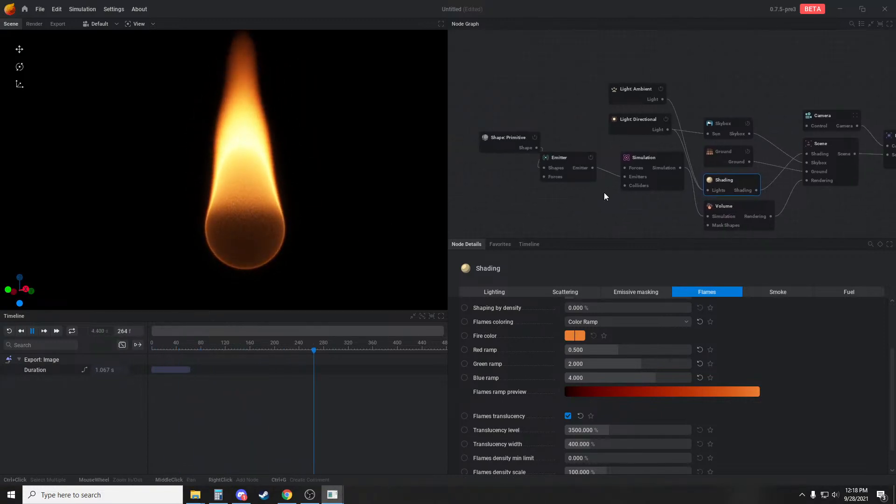
click(658, 164)
click(483, 302)
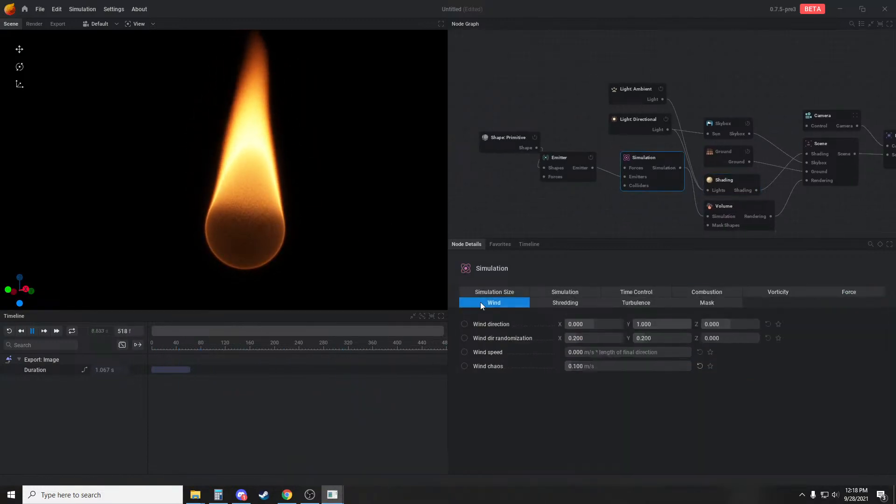
key(r)
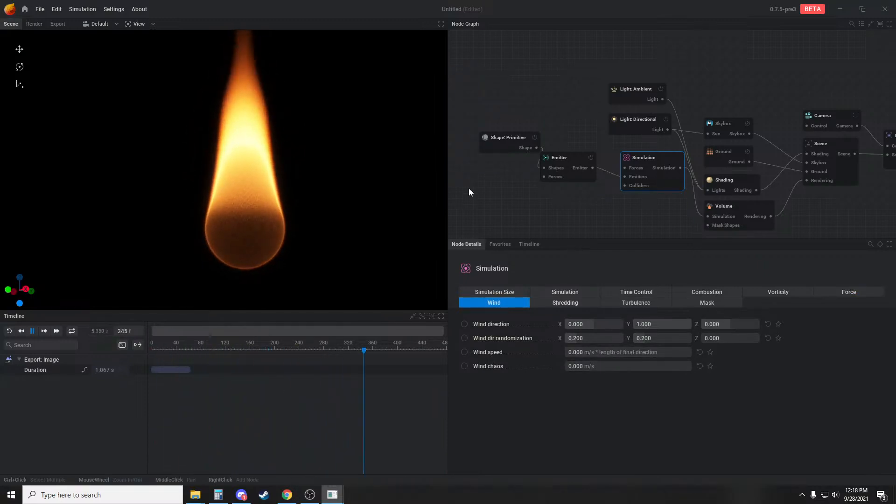
Connect a new Force: Noise node to the Emitter's Forces input and set its amplitude to 0.1
scroll(516, 195, down, 2)
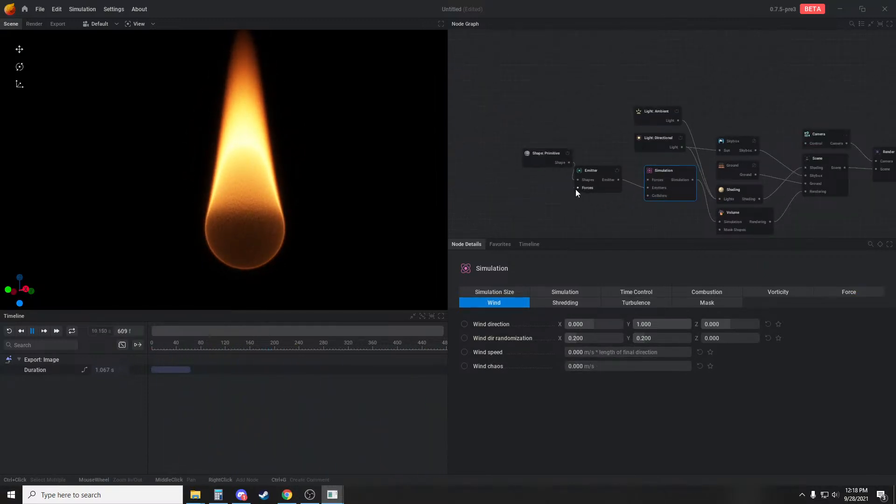
drag(577, 188, 562, 194)
click(586, 222)
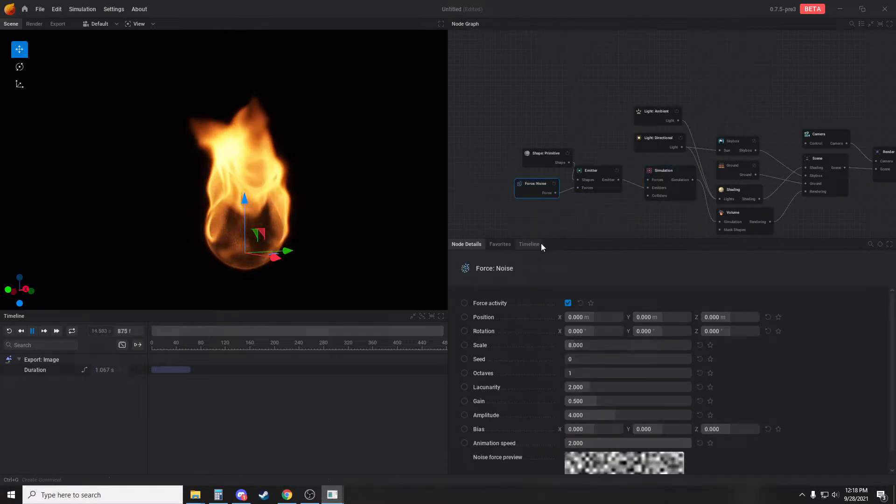
click(594, 415)
text(.1)
key(Return)
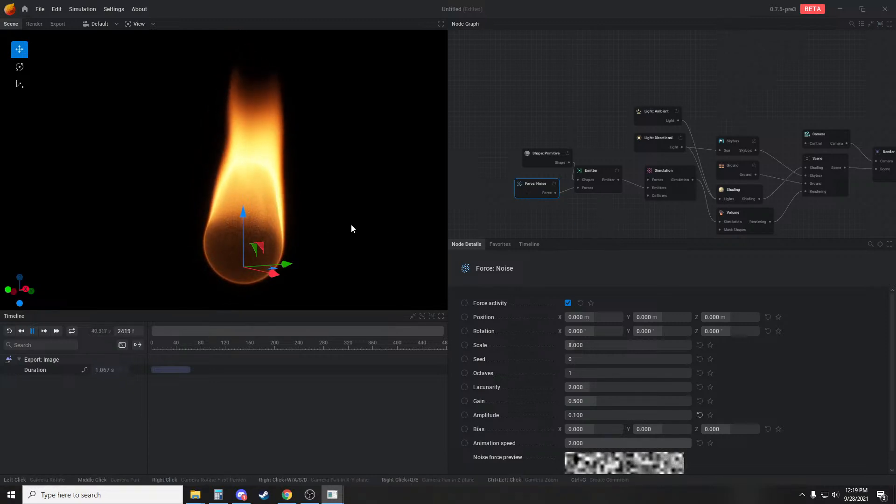
Lower the flame shading's red ramp to 0.192 and green ramp to about 1.487
drag(351, 224, 219, 169)
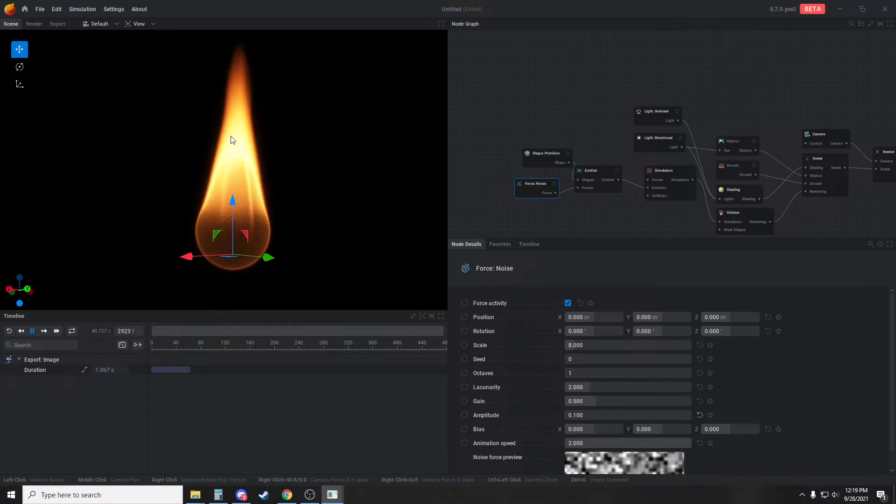
drag(258, 144, 395, 196)
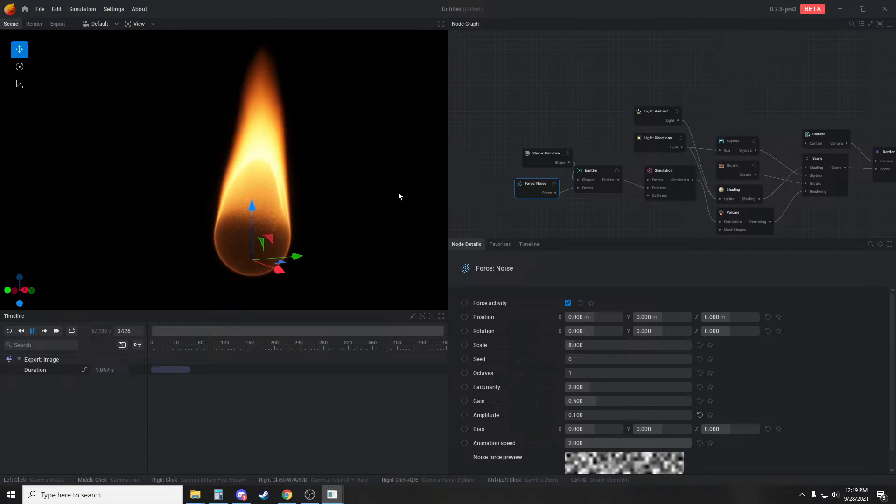
click(638, 169)
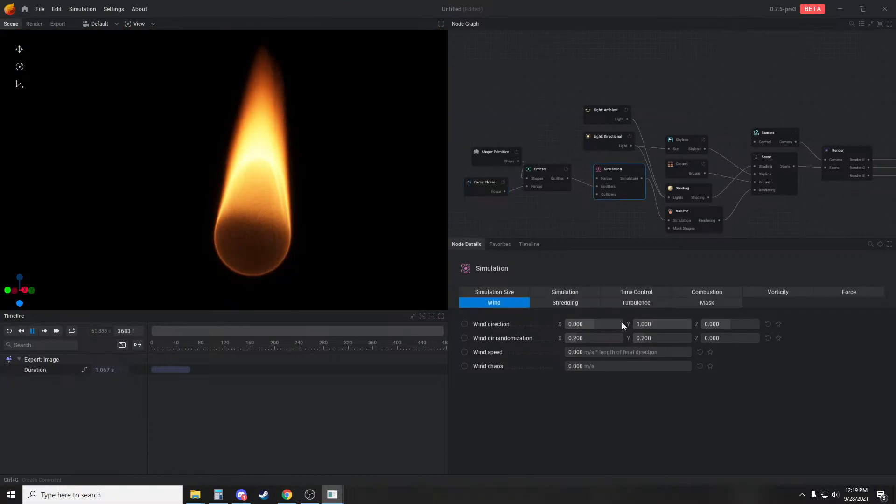
drag(372, 244, 313, 255)
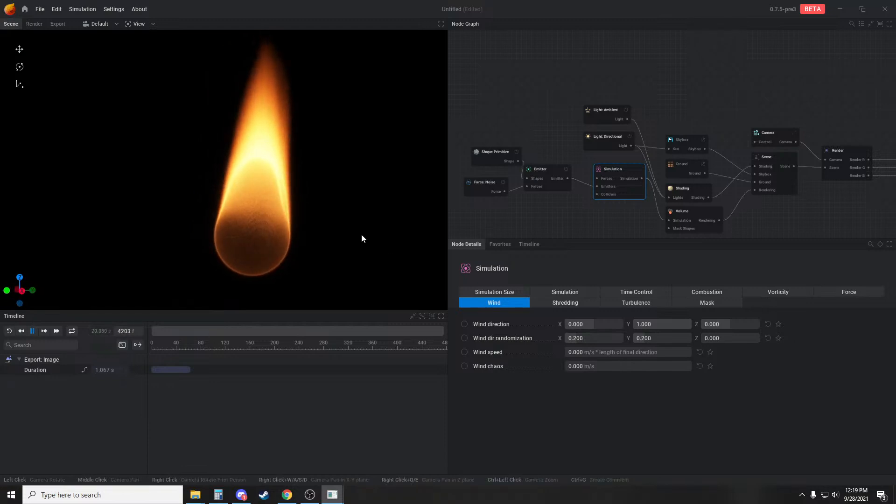
drag(362, 238, 262, 160)
click(673, 188)
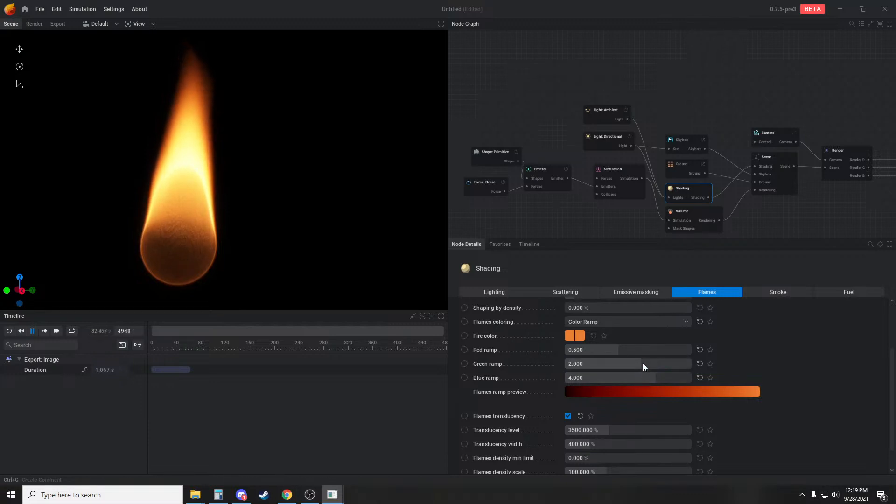
drag(670, 349, 650, 363)
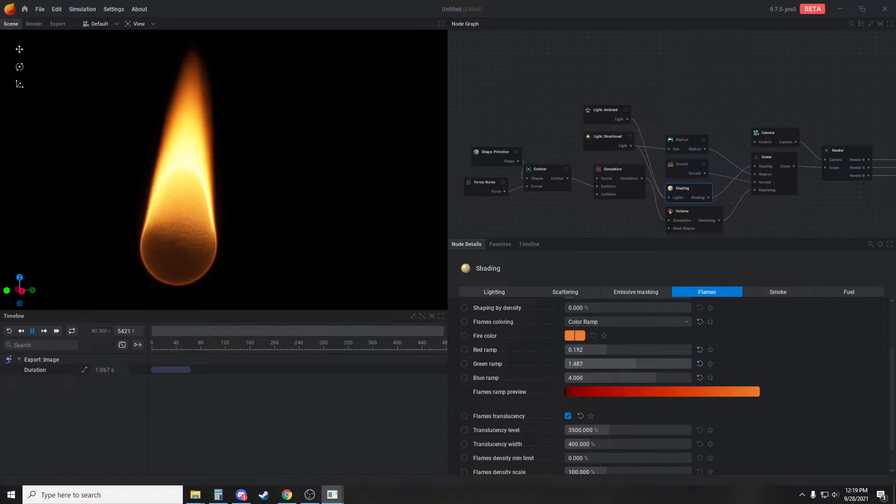
Switch the flames coloring to Exposed Color Gradient and connect a new Color Gradient node to the Shading node's Fire color input
click(628, 321)
click(600, 356)
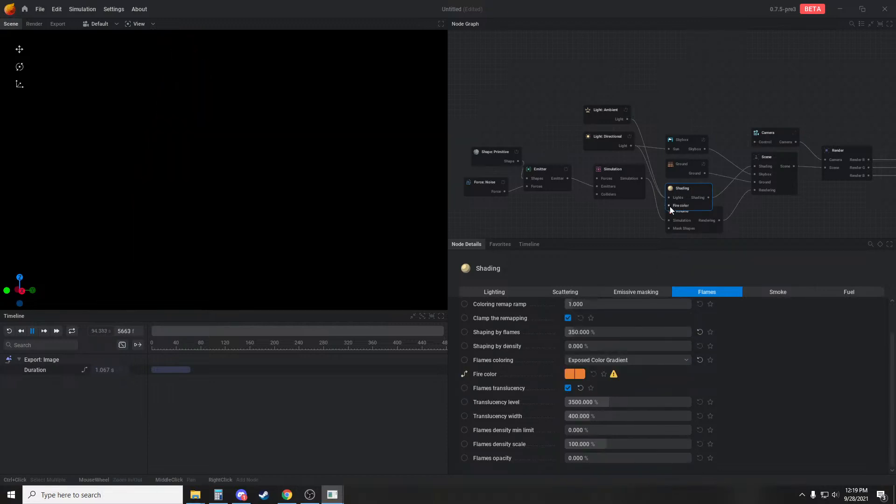
right_click(599, 213)
click(608, 197)
click(693, 207)
drag(669, 206, 613, 225)
click(633, 314)
Move the Volume node clear of the Shading node's Fire color input
scroll(630, 236, up, 2)
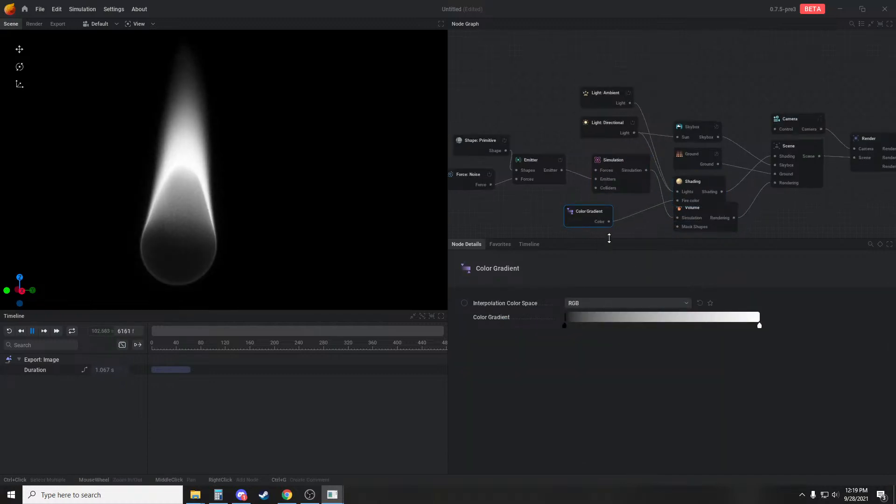
click(733, 208)
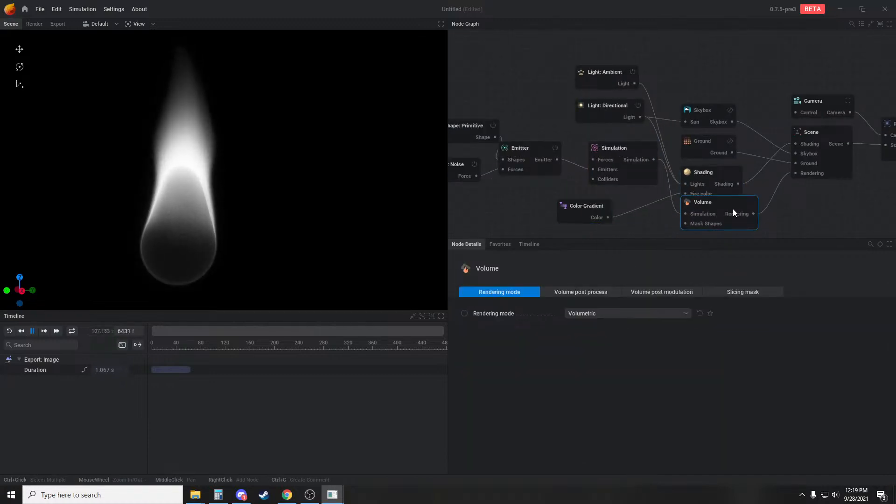
drag(733, 209, 733, 220)
Recolor the gradient's white stop to blue #6AAAFF, then arrange the black stop at the far end with the blue stop just before it
click(584, 221)
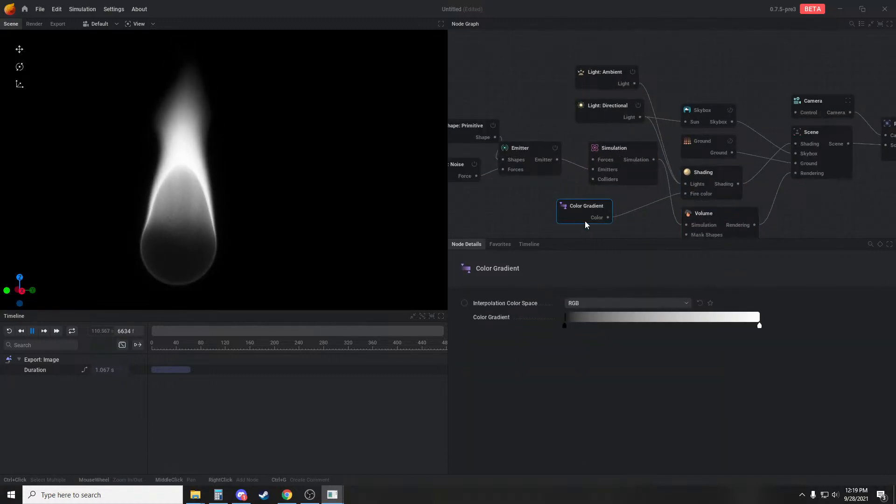
double_click(759, 326)
click(590, 385)
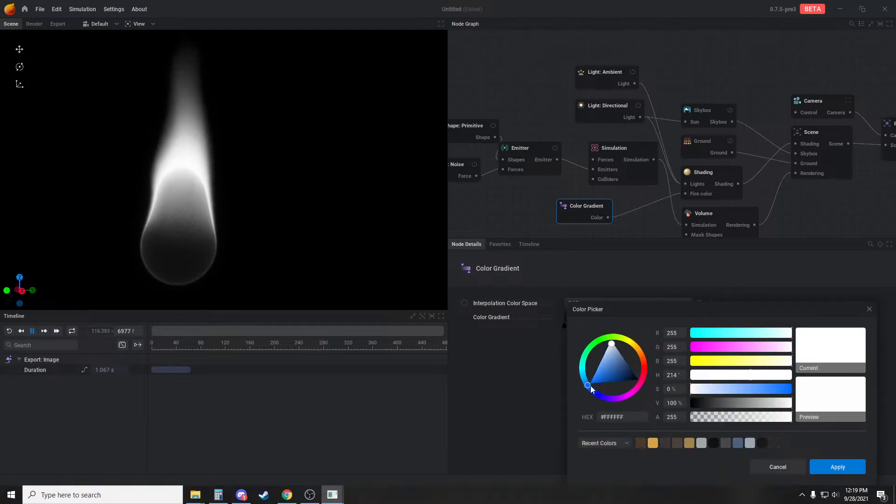
click(597, 372)
drag(598, 371, 601, 366)
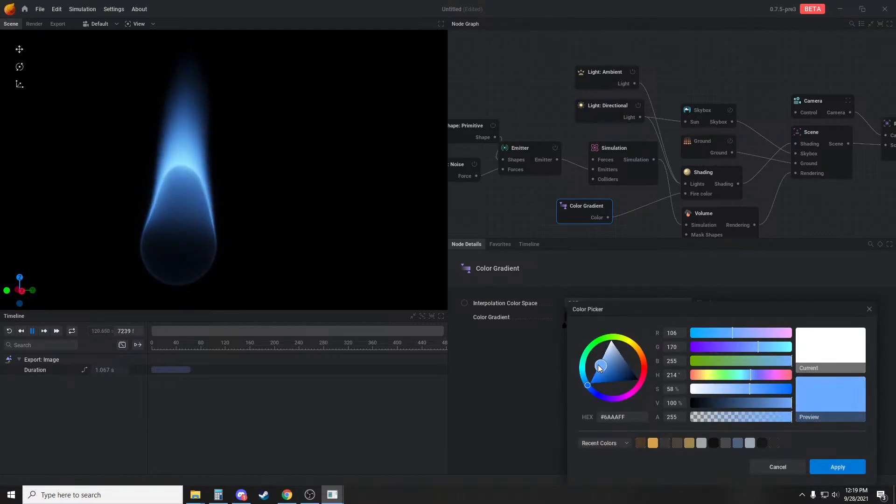
click(838, 467)
drag(760, 326, 802, 326)
drag(617, 326, 742, 325)
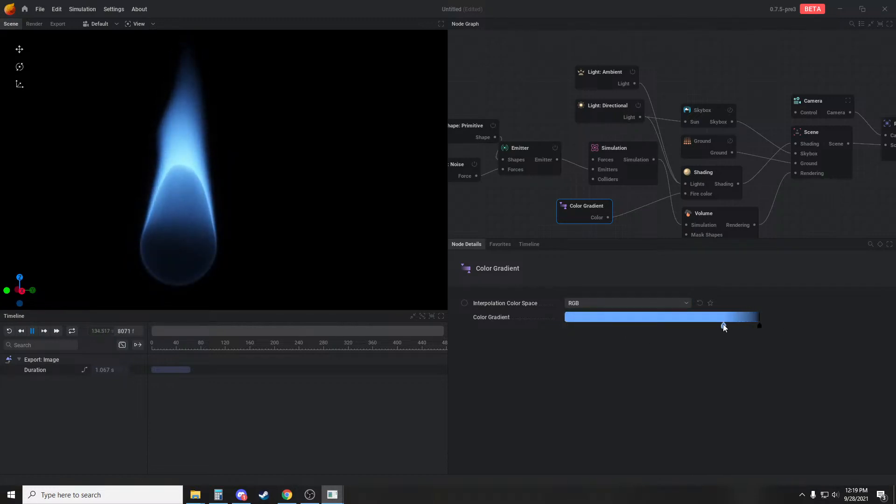
Add an orange #FF7A00 stop at about 80% of the gradient and shift the blue stop closer to the black end
click(571, 324)
double_click(571, 324)
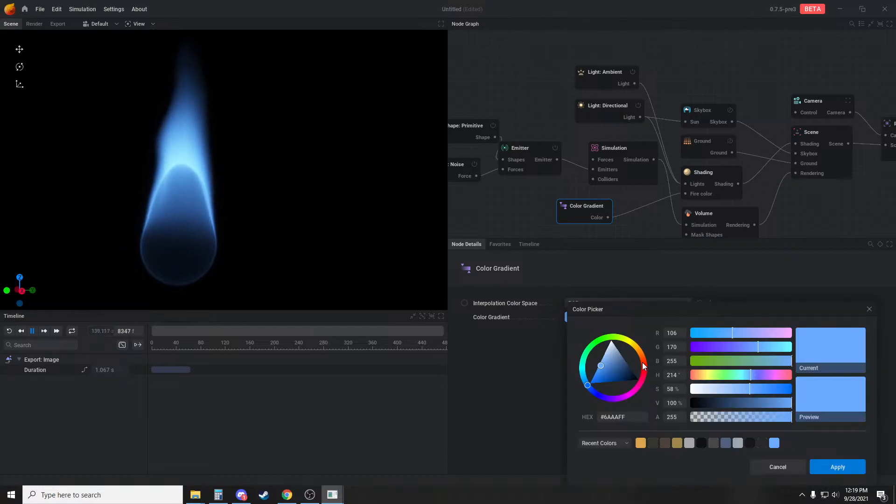
mouse_move(642, 362)
mouse_down()
mouse_move(635, 360)
mouse_move(646, 359)
mouse_up()
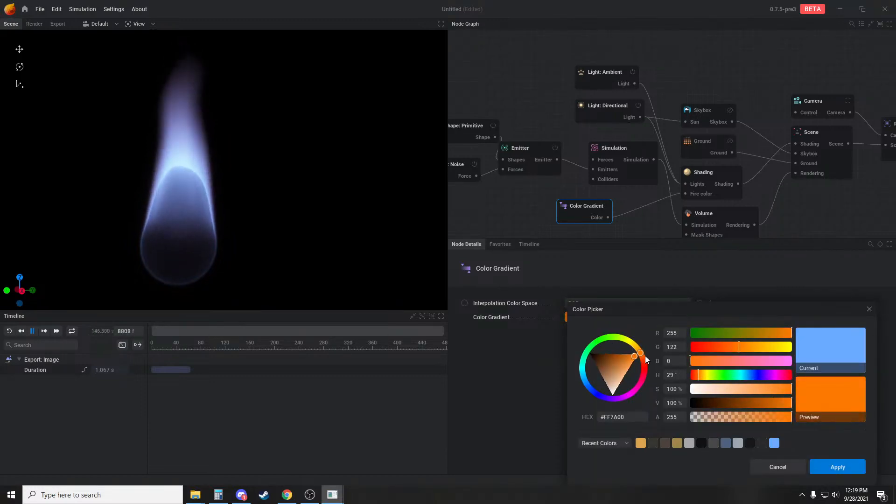
click(837, 467)
drag(570, 324, 712, 329)
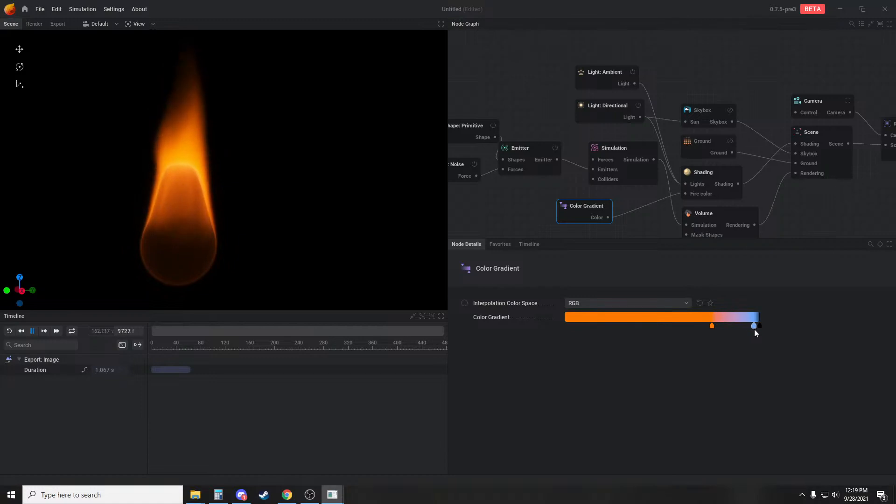
drag(714, 328, 716, 326)
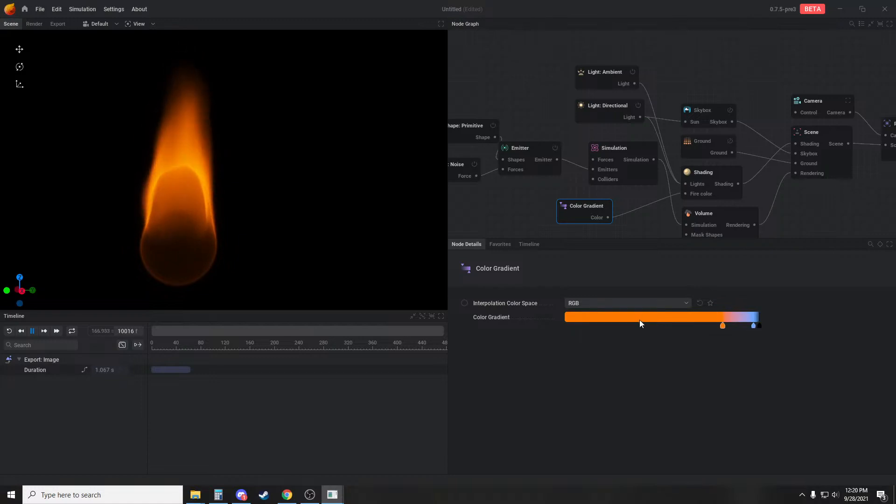
Add a pale peach stop at the gradient's start and nudge the blue stop slightly towards the orange one
double_click(566, 323)
drag(602, 358, 628, 400)
click(827, 466)
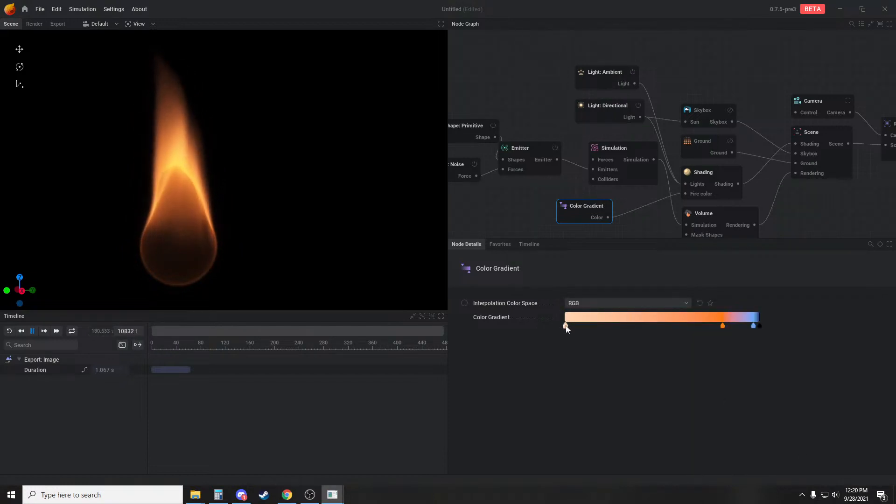
mouse_move(566, 326)
mouse_down()
mouse_move(667, 327)
mouse_move(564, 326)
mouse_up()
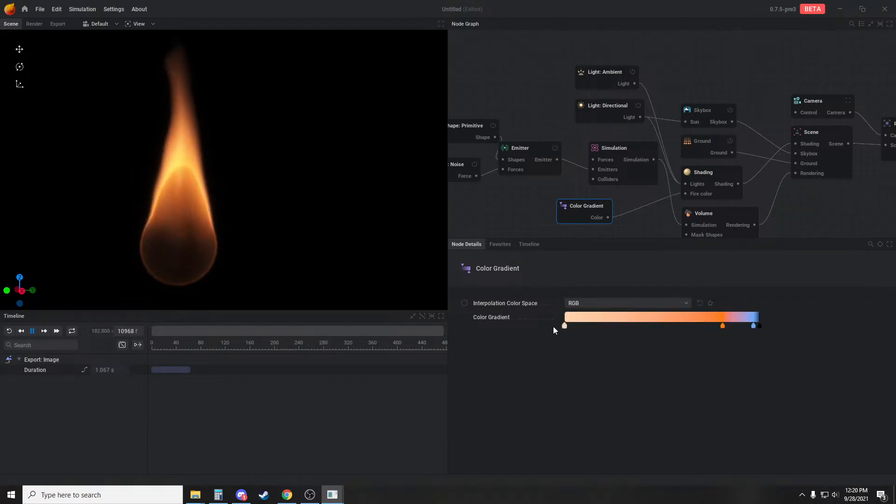
click(760, 326)
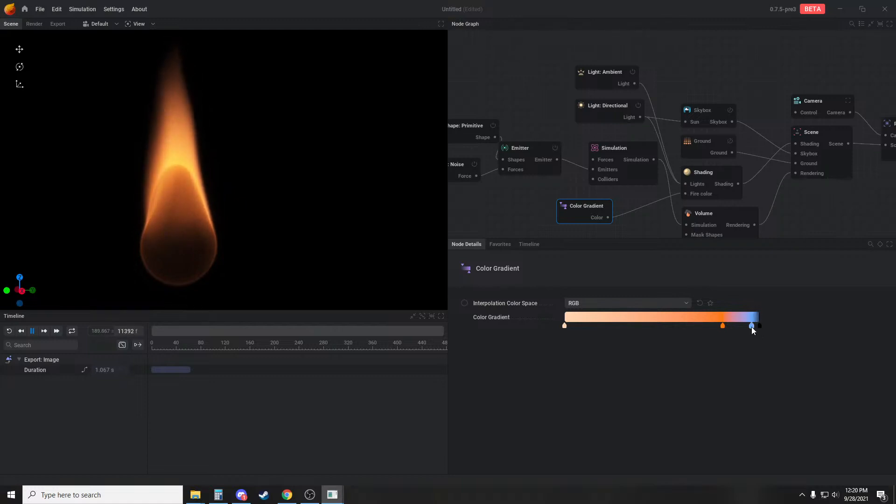
Remove the Color Gradient node and set the Shading node's Flames coloring to Blackbody
drag(752, 326, 710, 326)
click(700, 180)
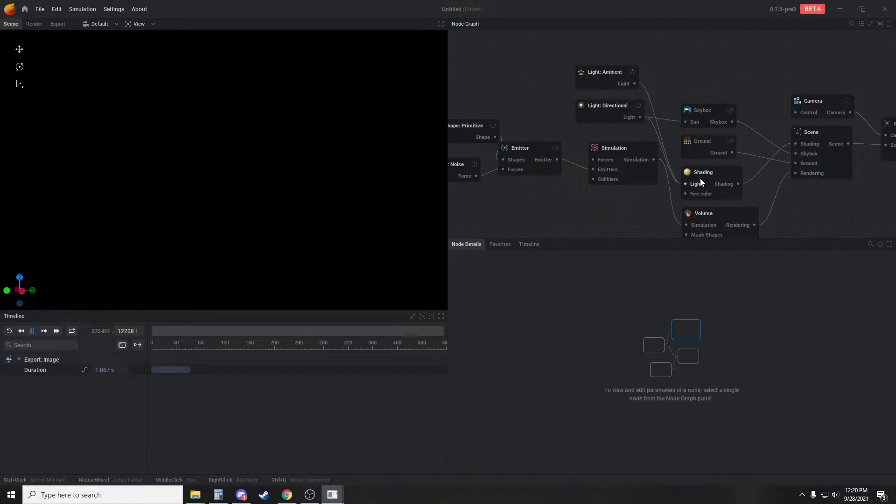
click(611, 360)
click(596, 371)
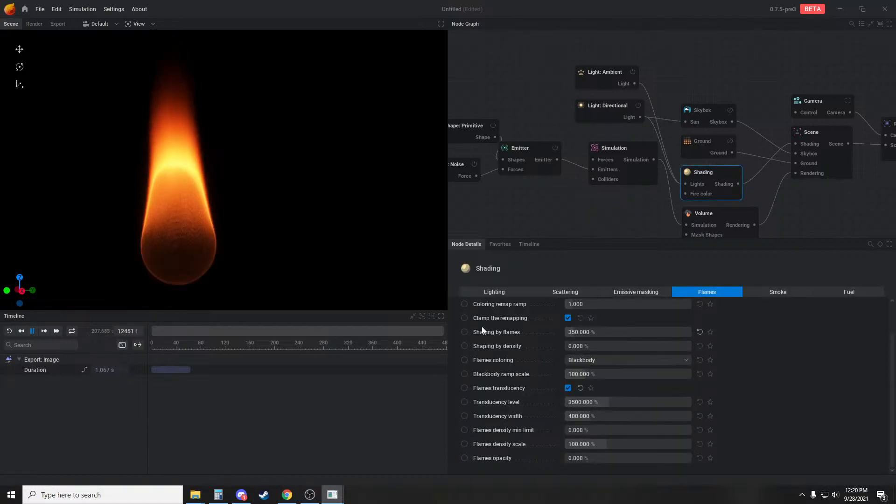
Raise the Shading node's Shaping by flames to 833.333% and switch Flames coloring to Color Ramp
drag(600, 332, 635, 333)
scroll(646, 374, up, 1)
scroll(702, 382, down, 1)
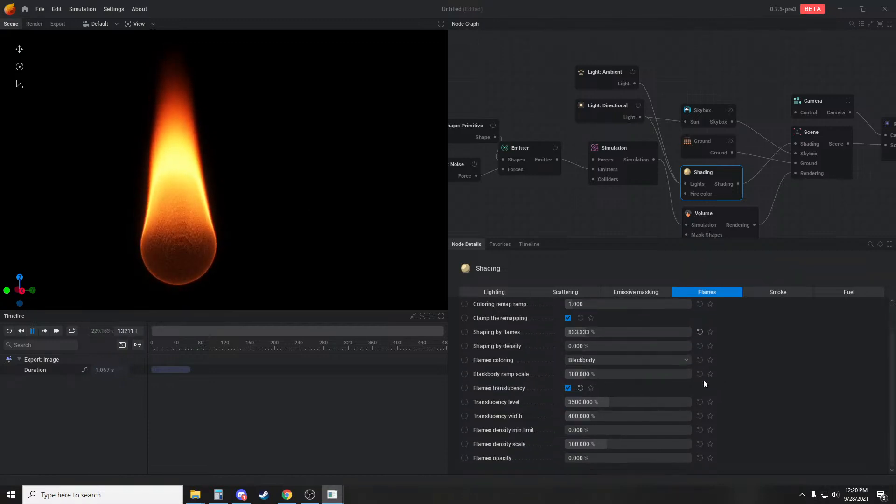
scroll(662, 376, up, 1)
click(609, 398)
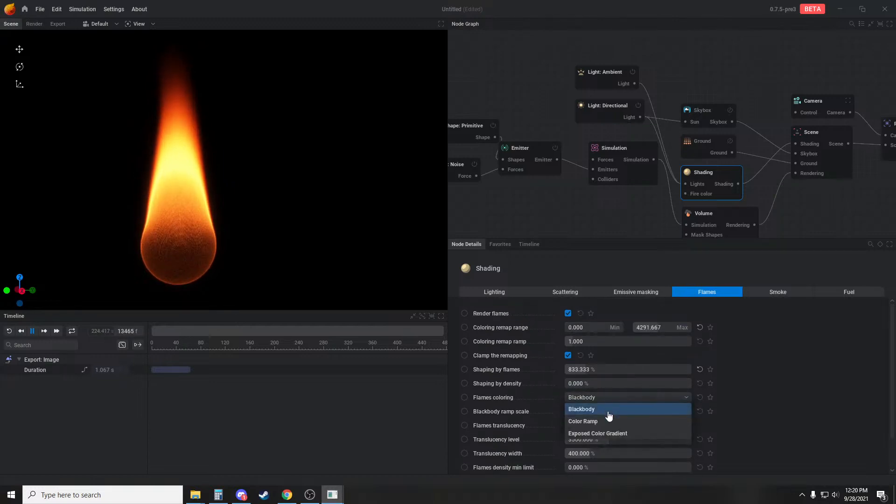
click(605, 418)
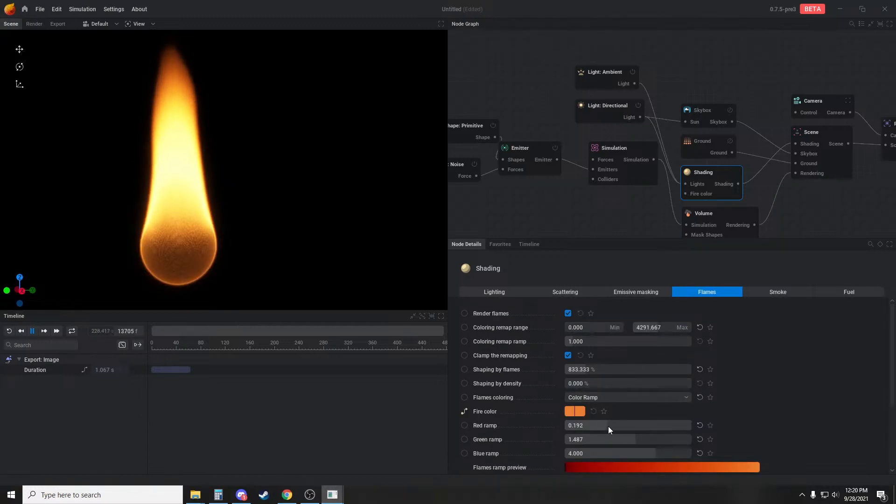
Set the flames' Red ramp to 0.124, with Translucency level at 4000% and Translucency width at 493.333%
mouse_move(609, 427)
mouse_down()
mouse_move(620, 426)
mouse_move(606, 427)
mouse_up()
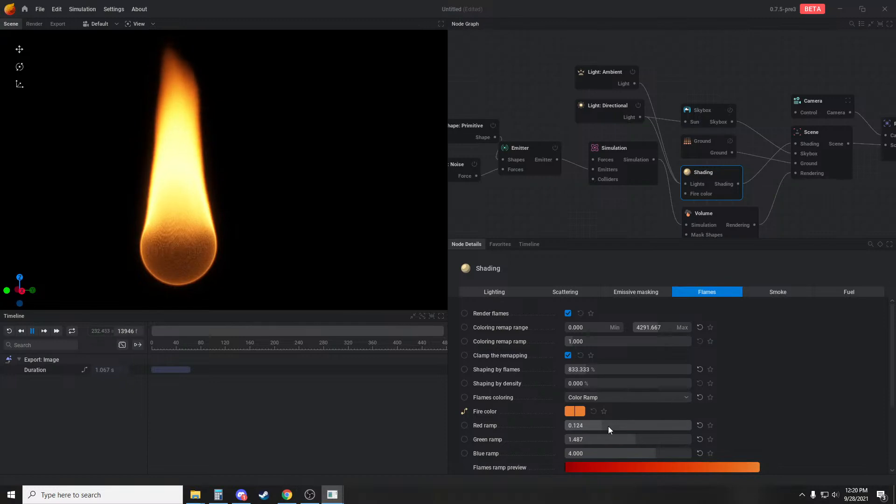
scroll(651, 429, down, 2)
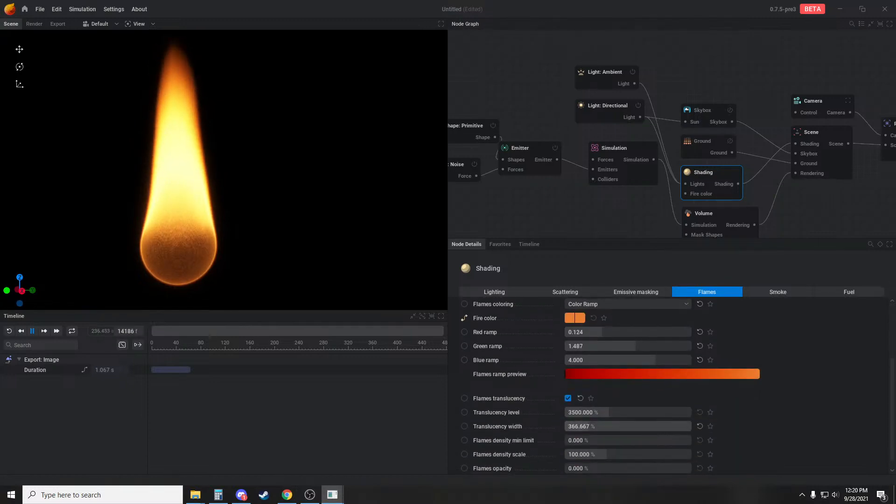
drag(572, 426, 614, 413)
Change the Emitter node's Temperature emission mode to Add
middle_drag(494, 172, 572, 181)
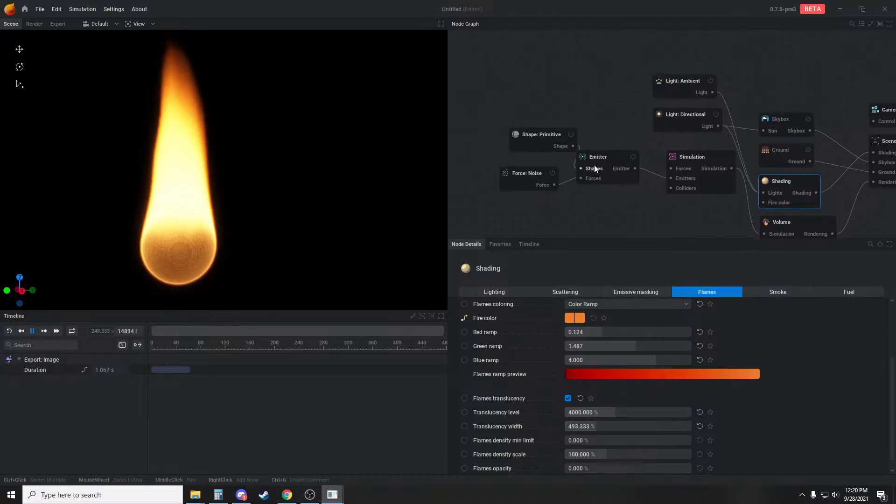
click(595, 156)
click(656, 291)
click(598, 326)
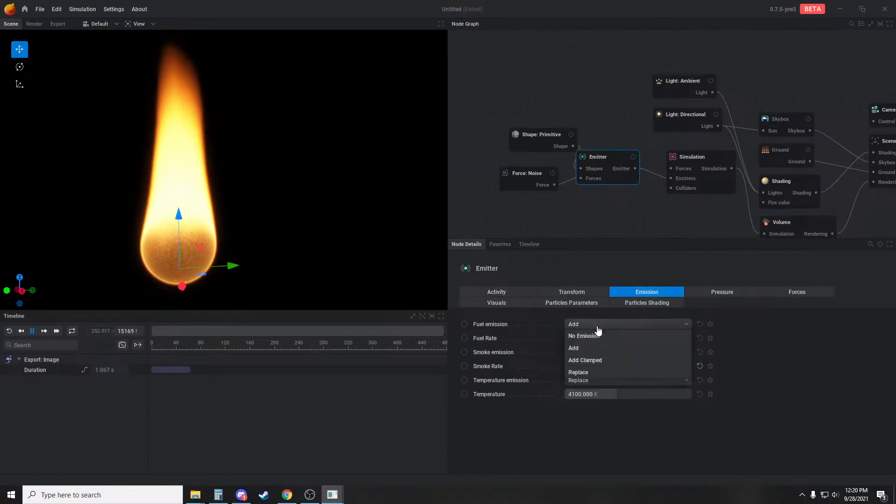
click(635, 381)
click(636, 381)
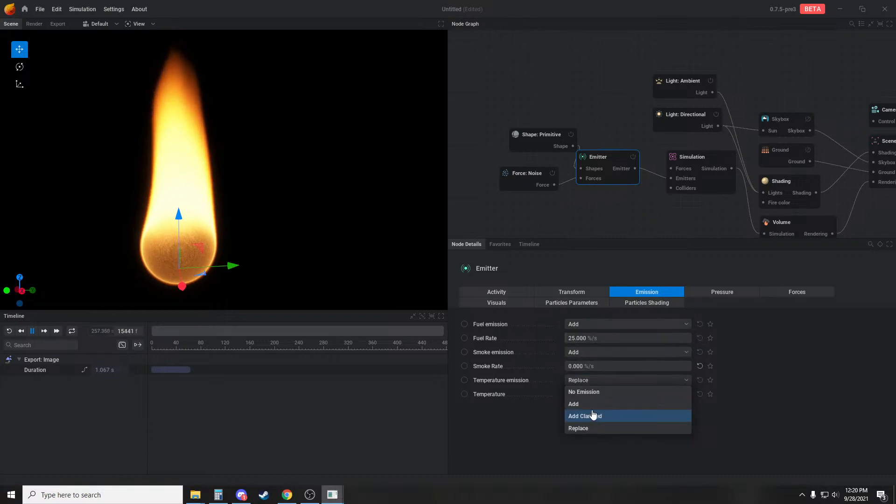
click(590, 404)
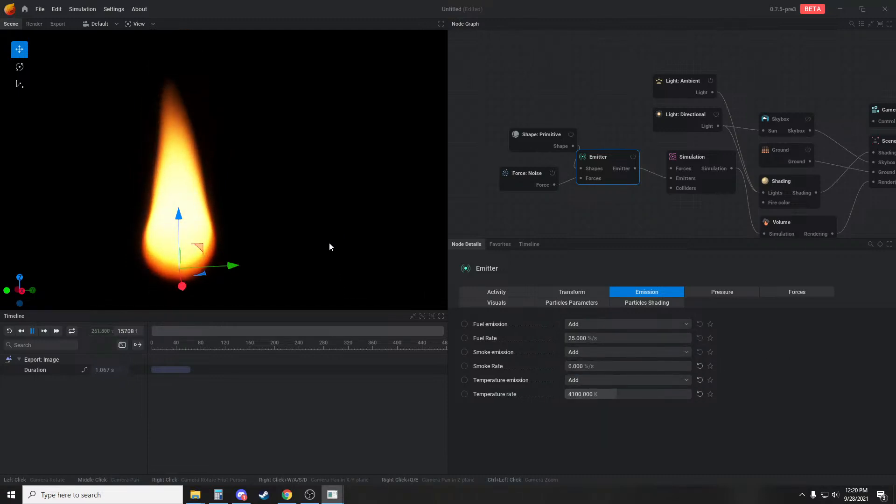
Raise the Emitter's Temperature rate to 10000 K
drag(316, 251, 304, 238)
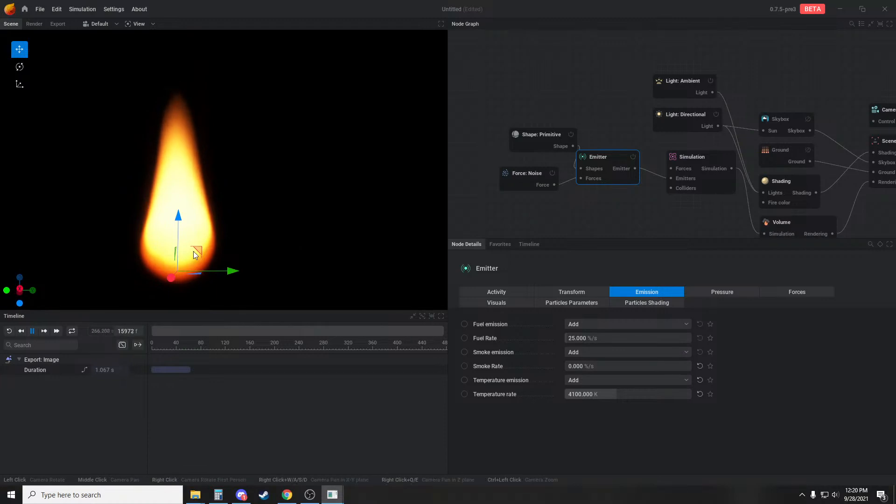
middle_drag(272, 227, 282, 233)
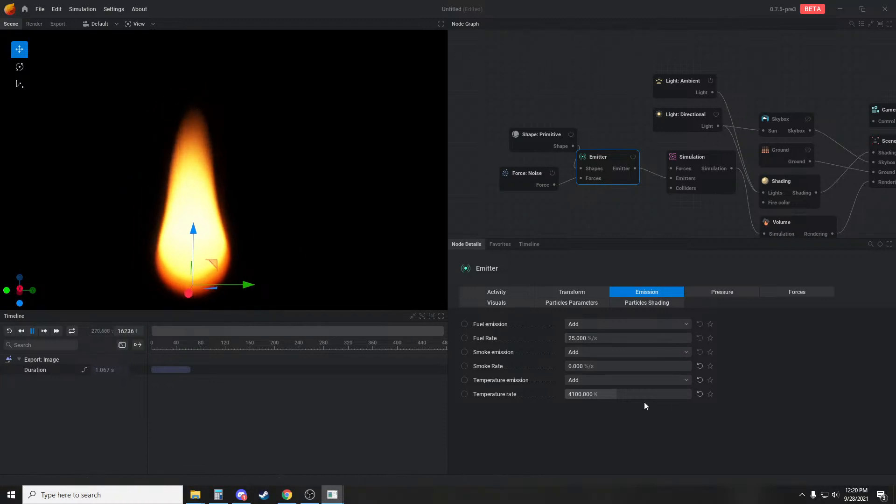
drag(638, 396, 690, 396)
middle_drag(316, 139, 317, 184)
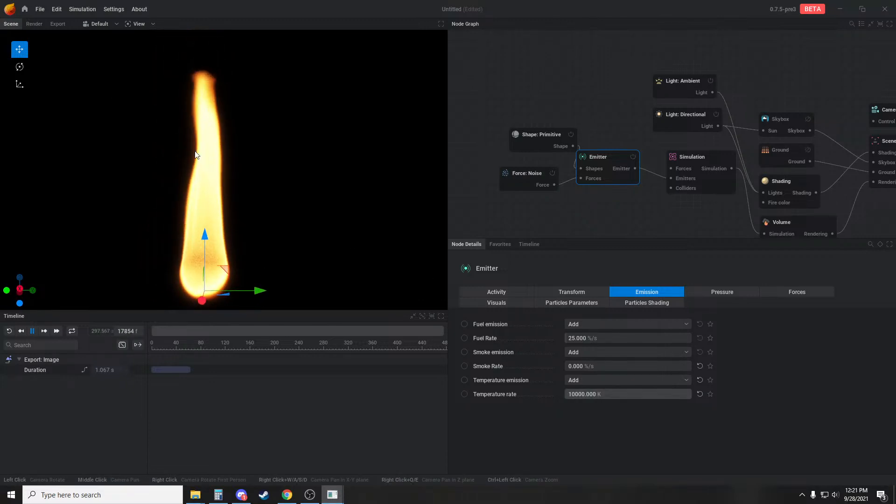
Set the Simulation node's Flame intensity to 2% and enable its advanced combustion parameters
click(682, 179)
click(707, 292)
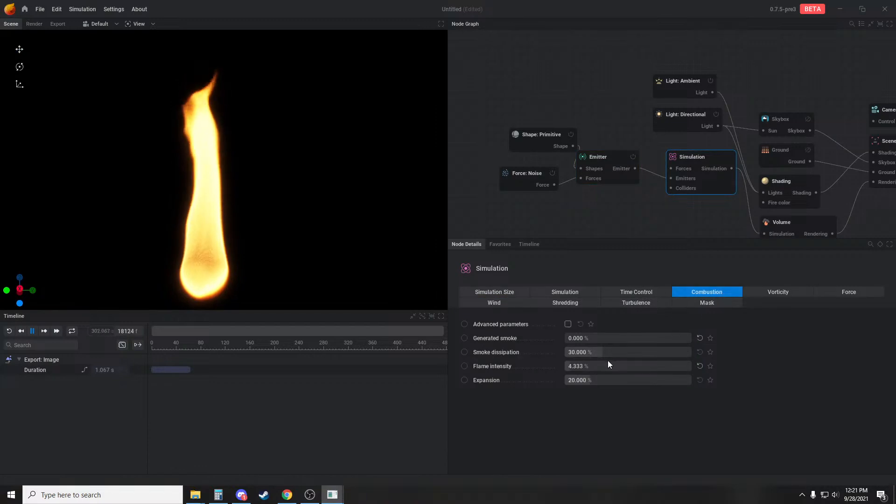
drag(568, 366, 568, 366)
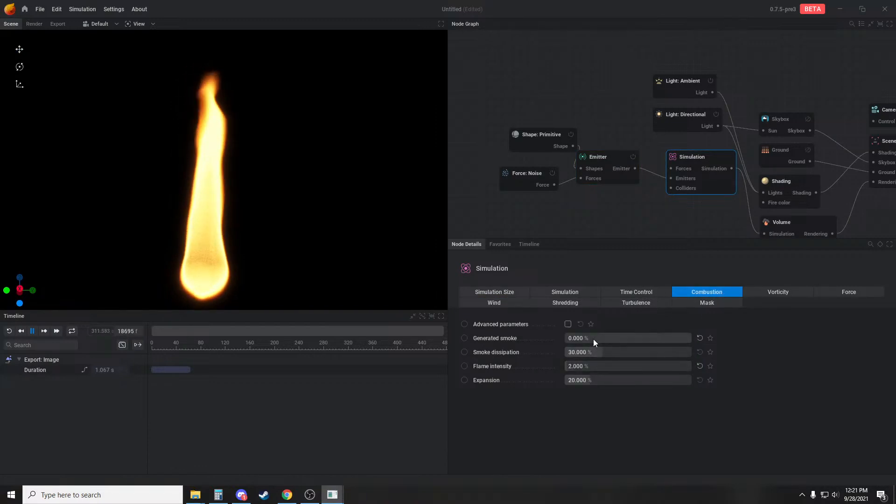
click(567, 324)
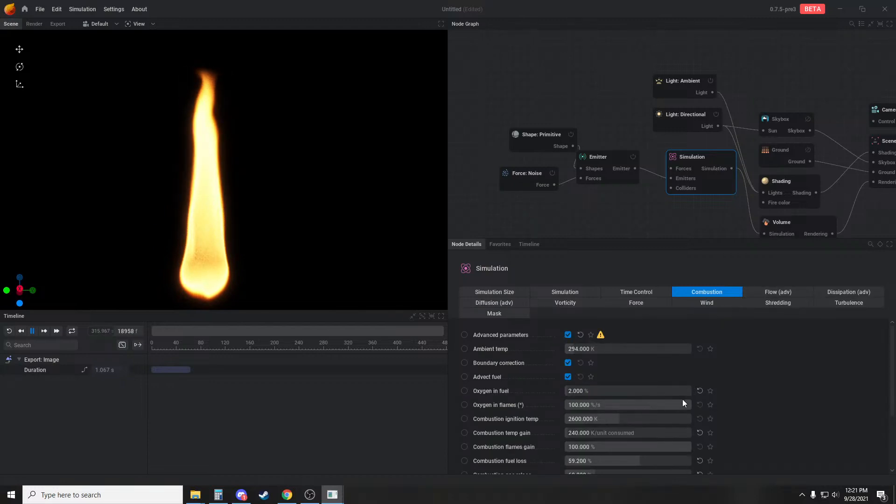
scroll(682, 403, down, 2)
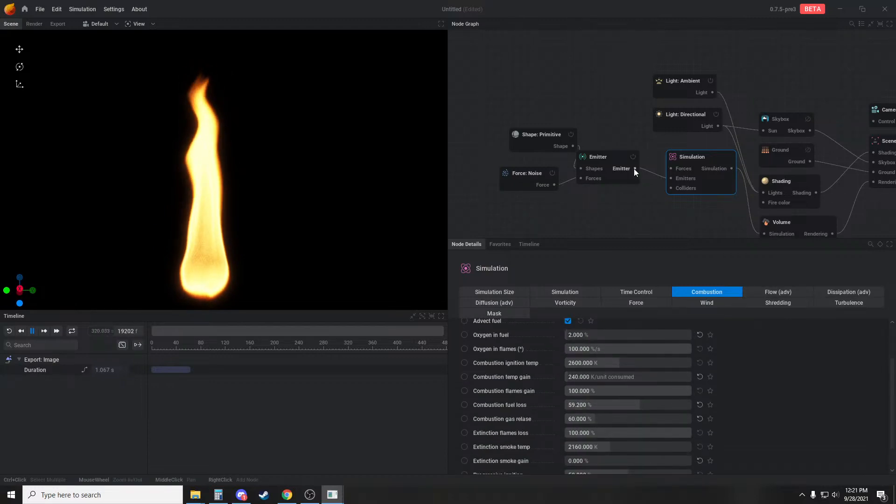
Lower the Emitter's Fuel Rate to 10 %/s
click(607, 159)
drag(628, 338, 633, 337)
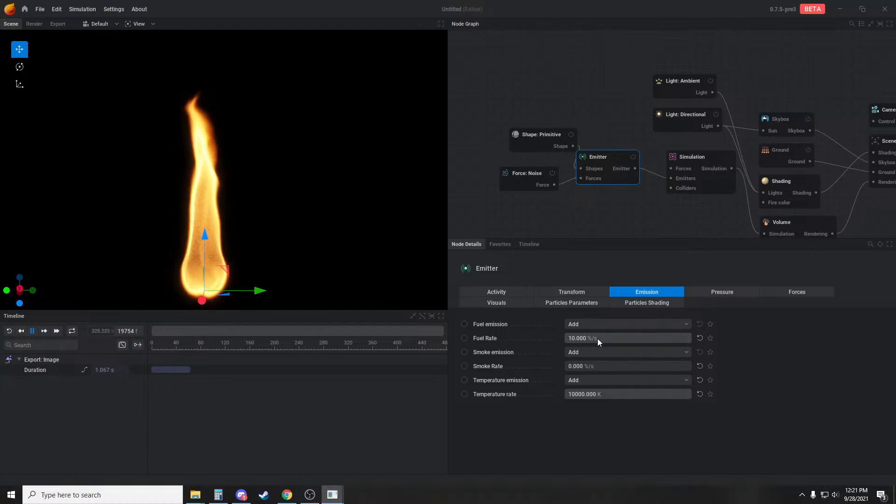
Set the Simulation node's Combustion flames gain to 97% and Combustion fuel loss to 100%
click(692, 159)
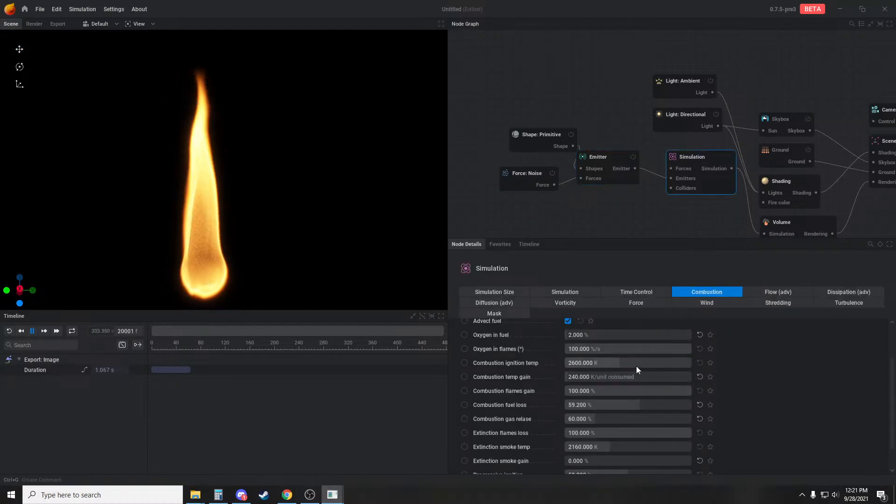
scroll(636, 366, down, 2)
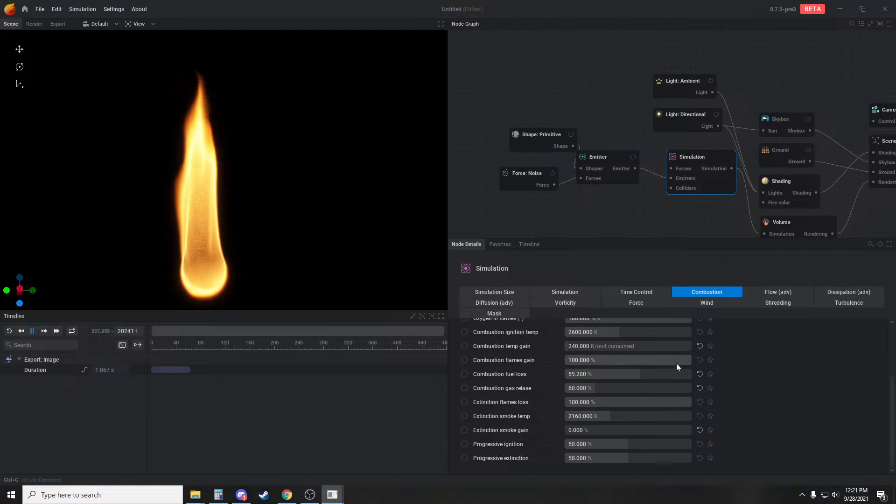
drag(676, 364, 693, 373)
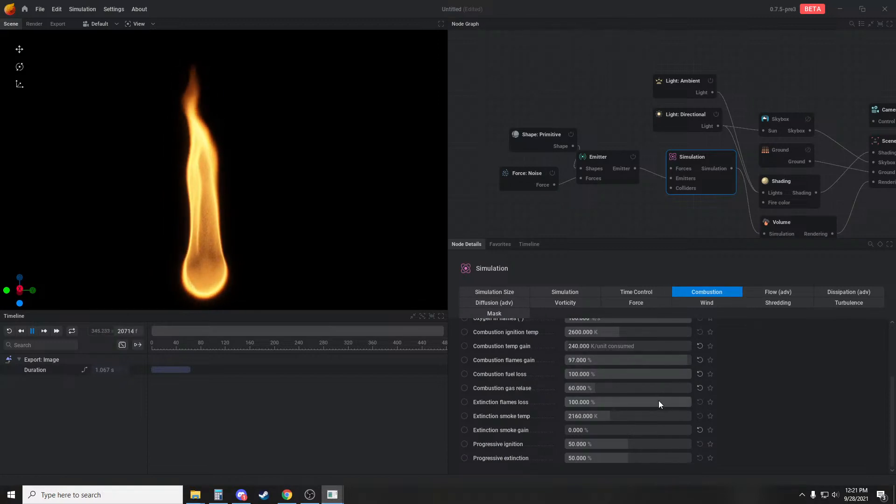
Set the Simulation node's Extinction flames loss to 250%
mouse_move(673, 402)
mouse_down()
mouse_move(573, 402)
mouse_move(675, 403)
mouse_up()
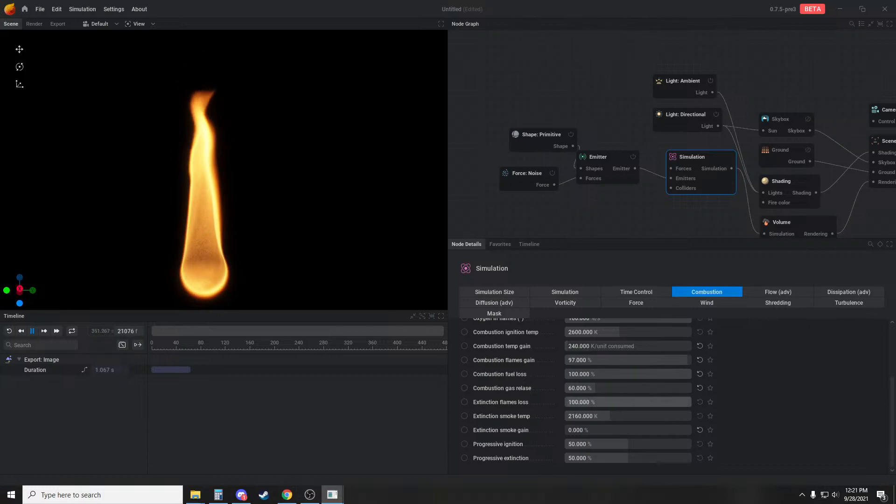
double_click(597, 402)
key(Return)
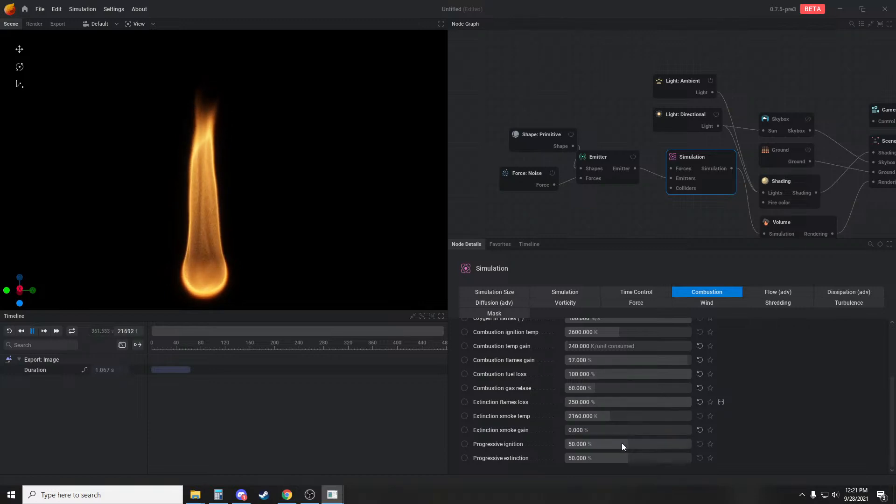
Raise the Simulation node's Progressive ignition to 63% and Progressive extinction to 68%, then deselect the node
drag(622, 444, 651, 457)
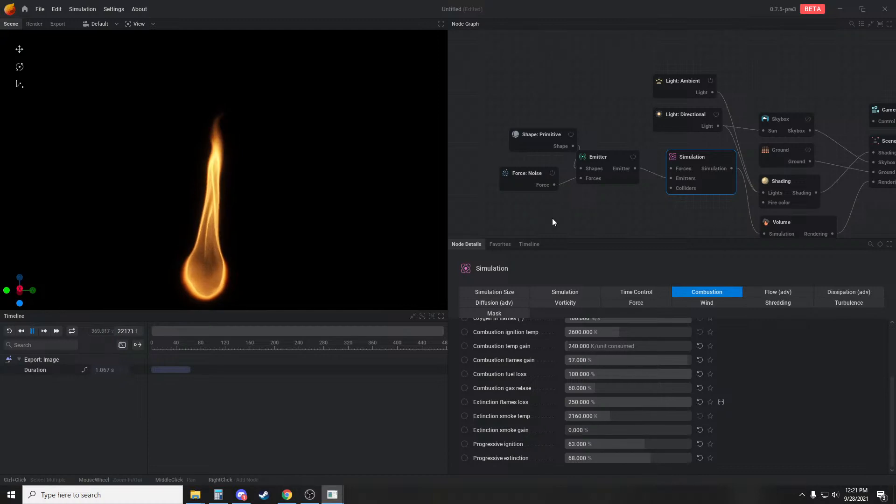
click(552, 219)
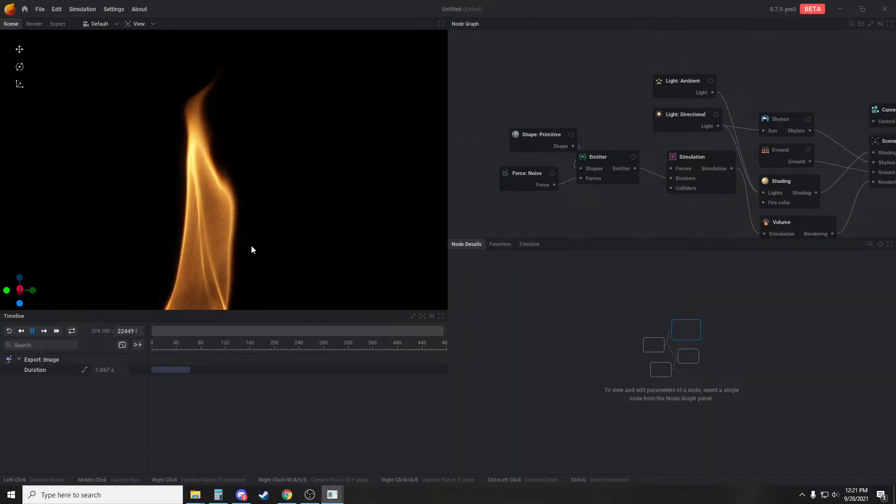
click(693, 156)
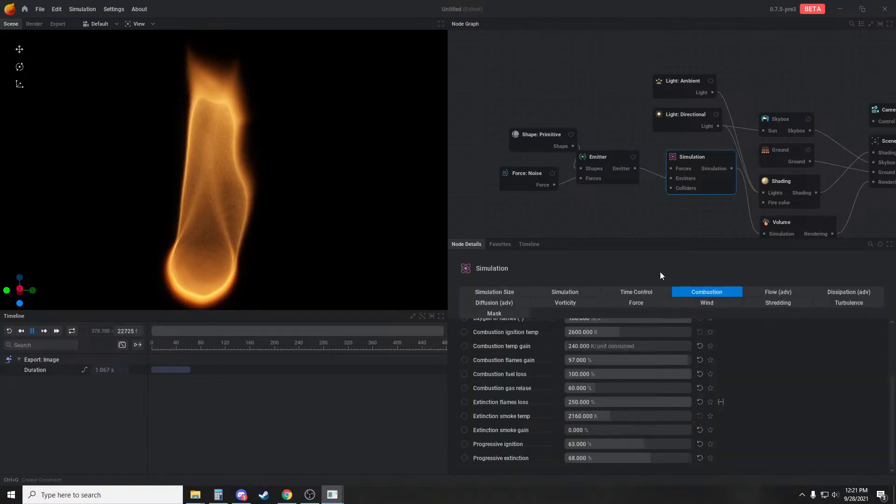
click(588, 219)
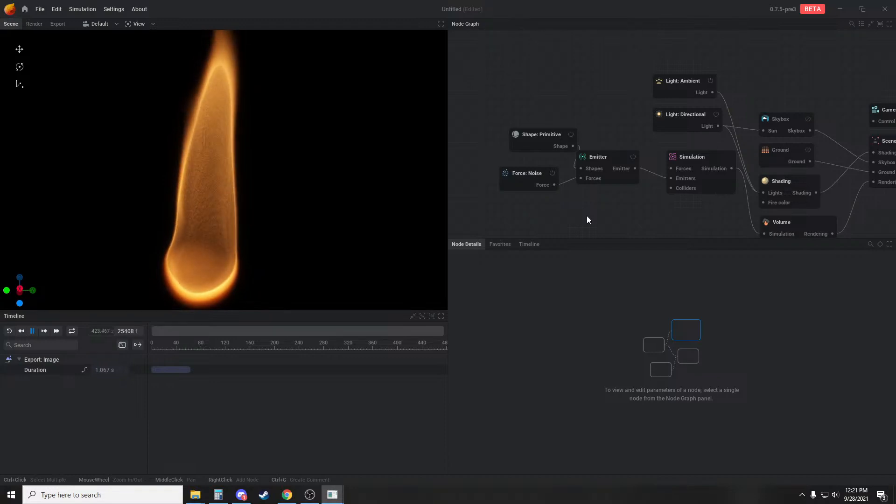
middle_drag(629, 80, 581, 70)
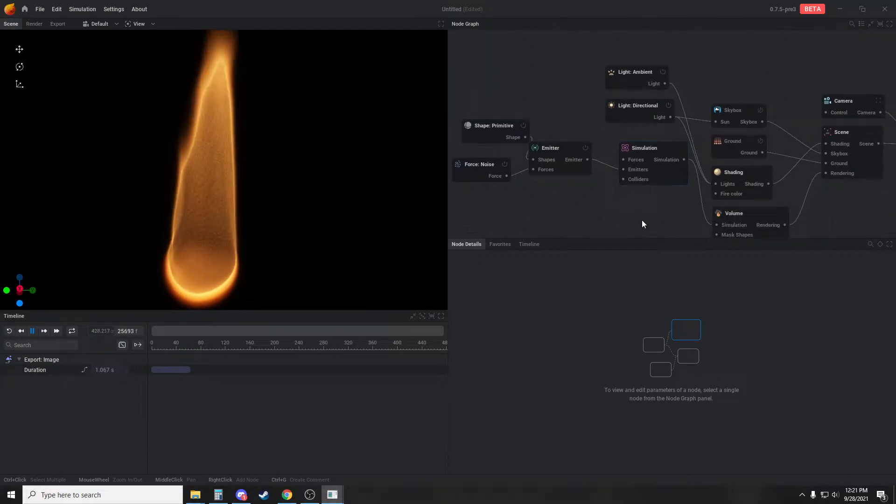
scroll(583, 222, down, 2)
click(631, 174)
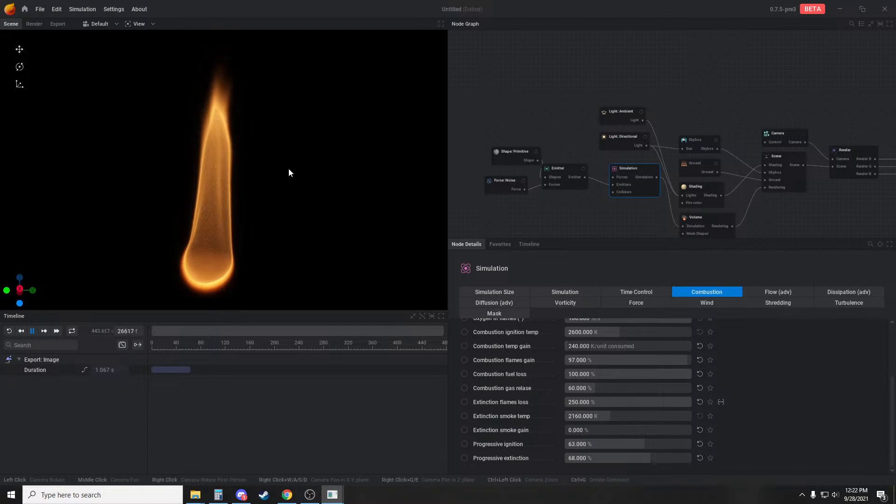
drag(288, 168, 221, 191)
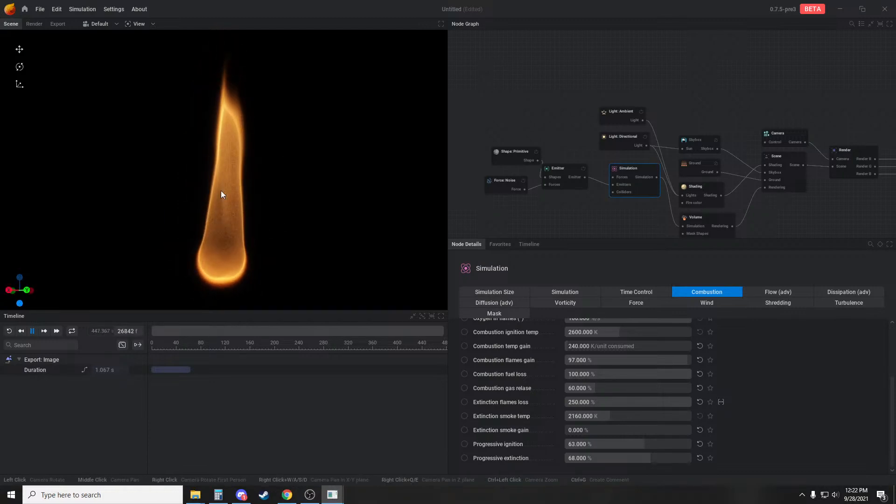
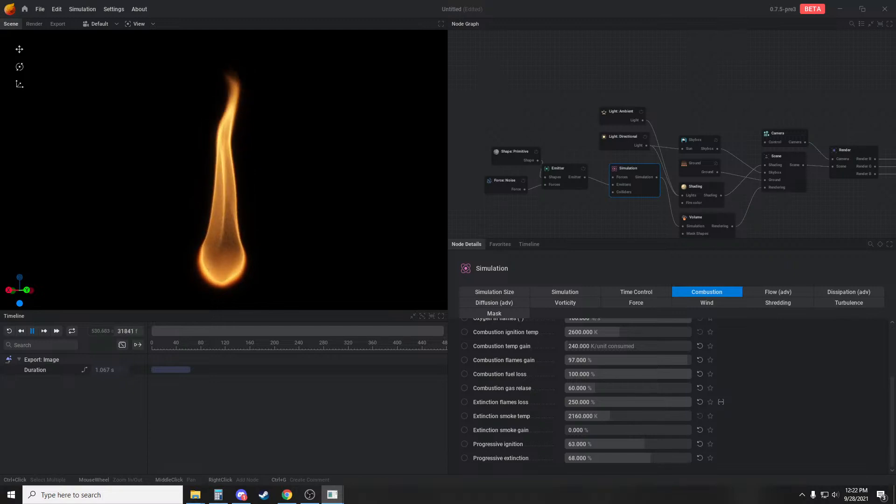
Set the Simulation node's looping mode to Loop Simulation
click(628, 292)
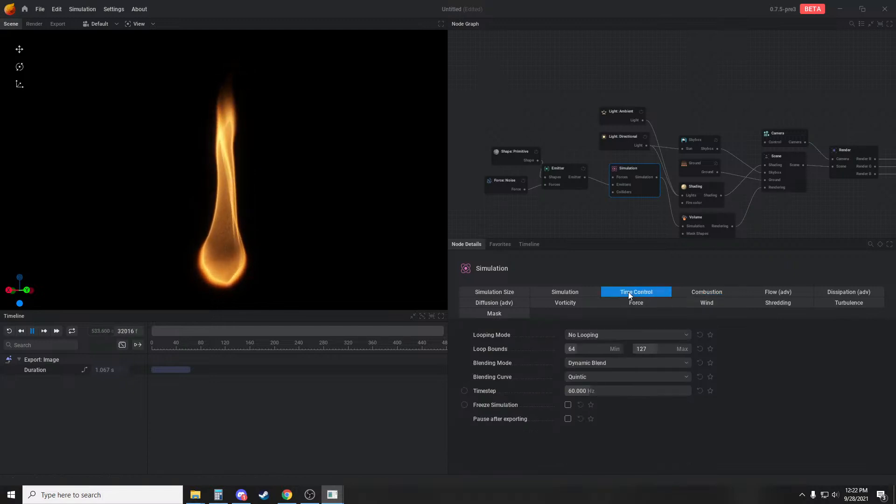
click(616, 335)
click(610, 372)
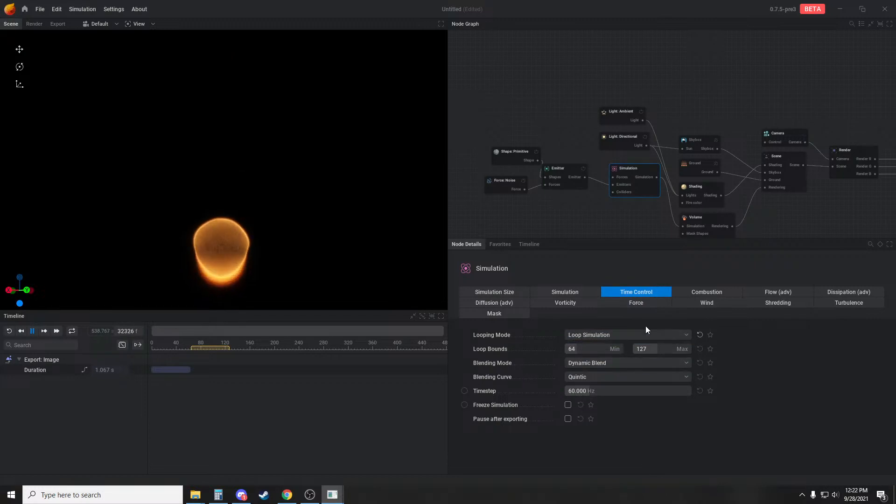
Try to raise the minimum loop bound without changing the maximum
click(586, 350)
text(265)
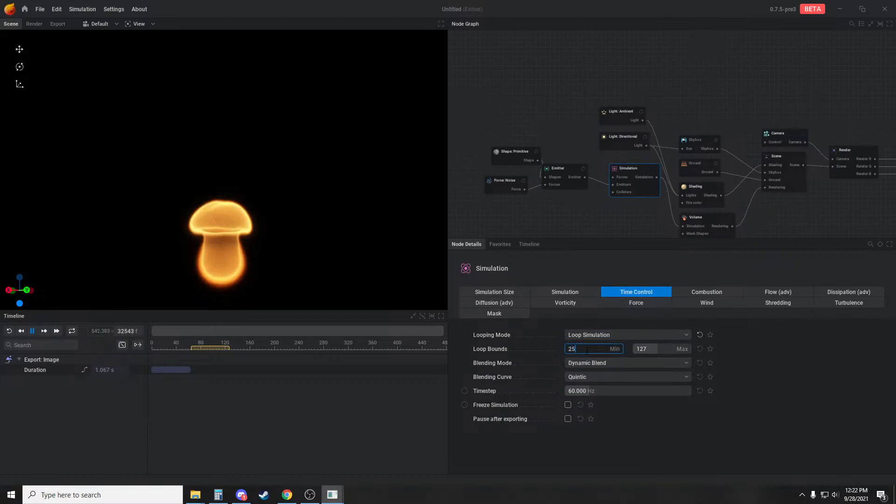
text(0)
click(674, 410)
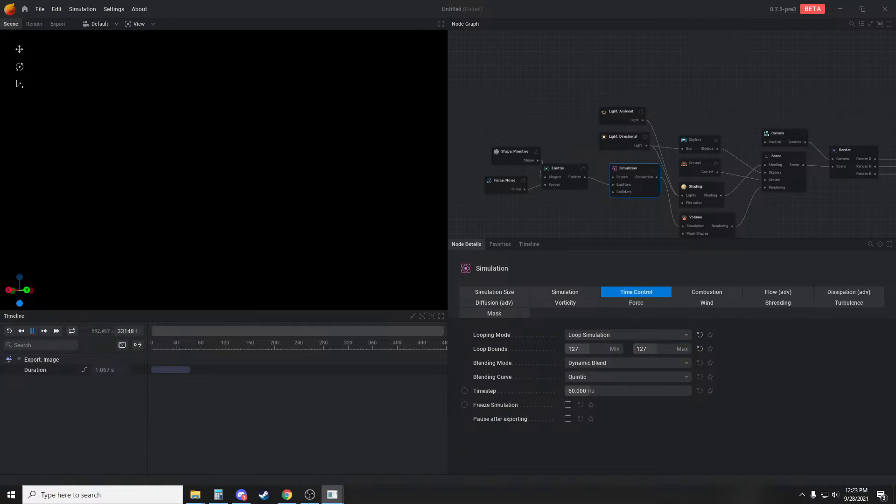
Switch to Calculator, add 64 and separately 128 to 256 to work out the loop's end frame, and close it
click(224, 496)
text(256 )
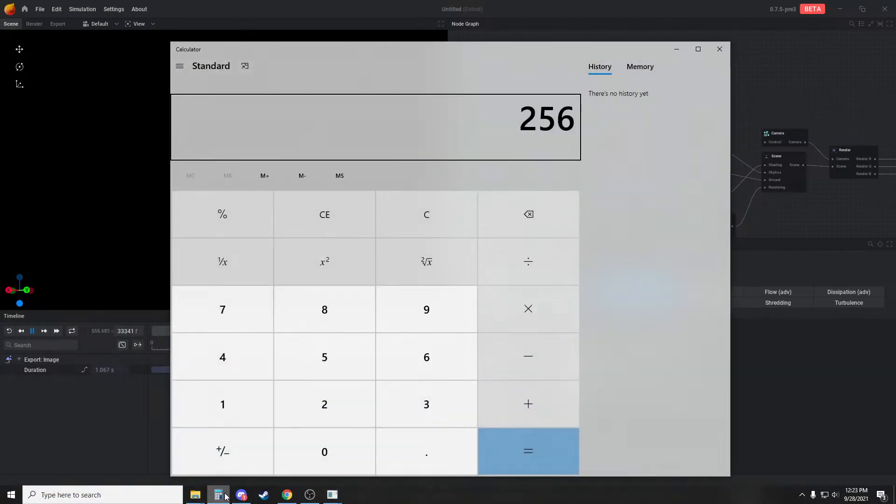
text(+ 64)
key(Return)
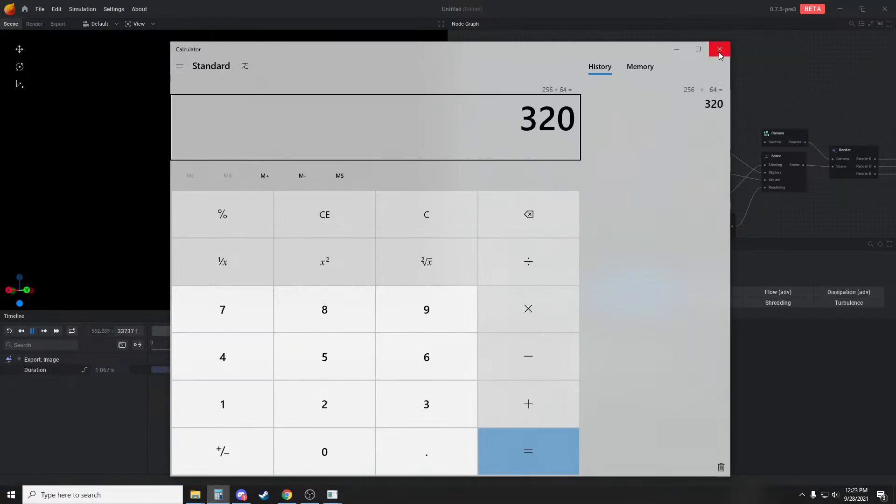
click(439, 213)
text(2)
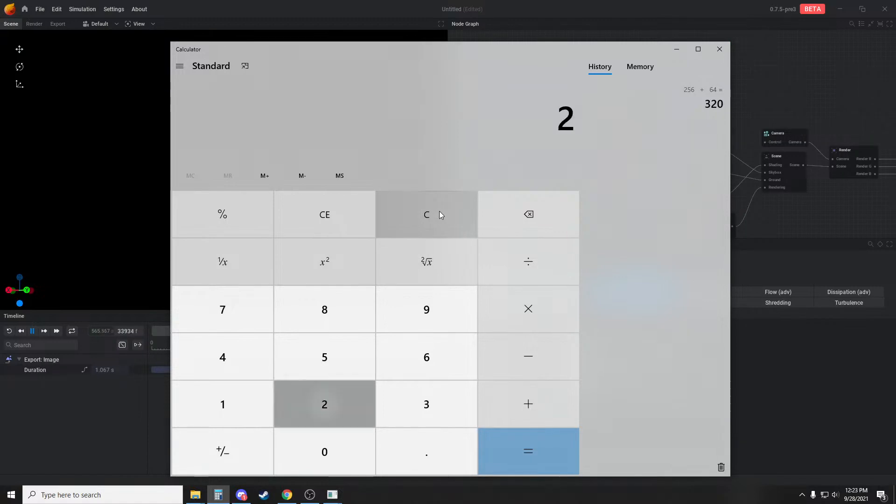
text(56 + 128)
key(Return)
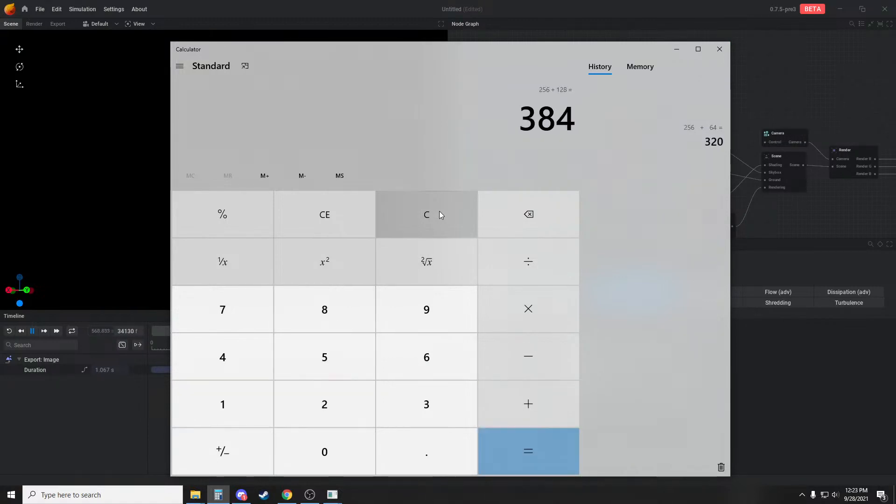
click(719, 49)
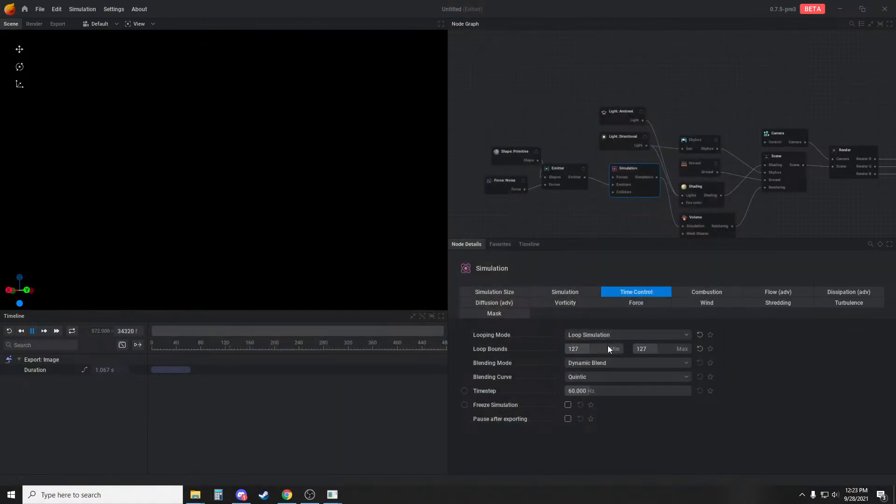
Set the simulation's loop bounds to a minimum of 256 and a maximum of 383
click(665, 348)
text(383)
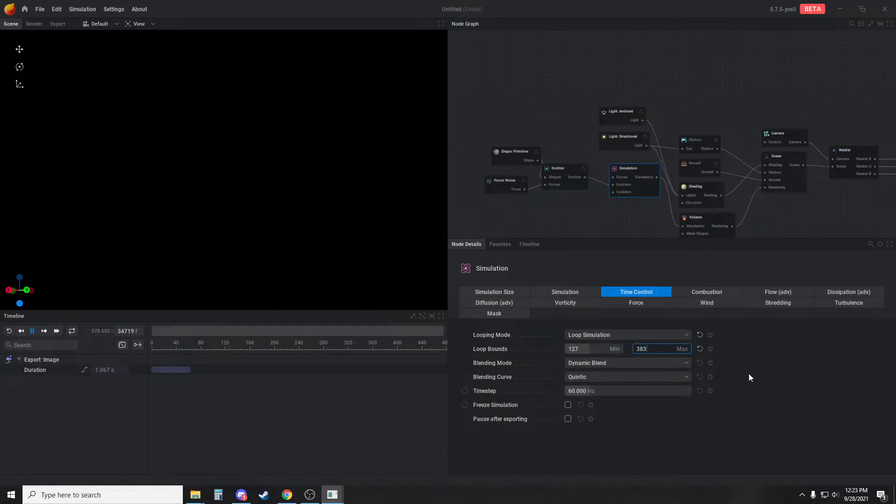
click(579, 350)
text(256)
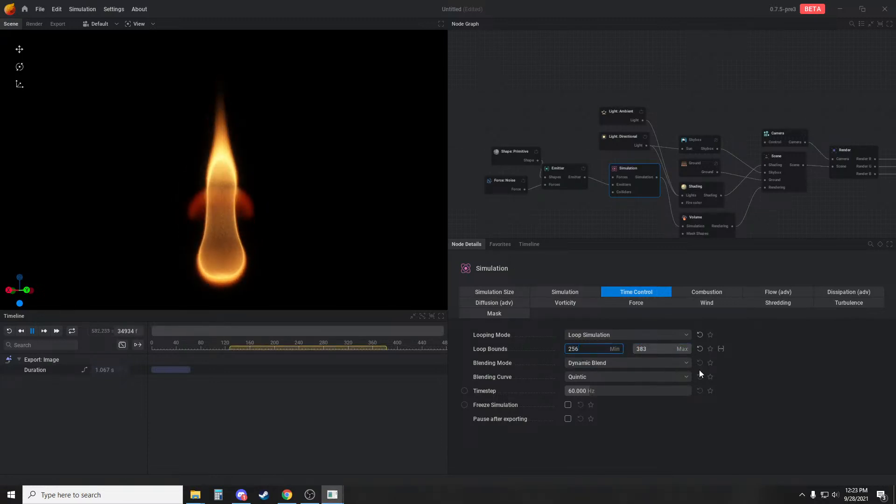
key(Return)
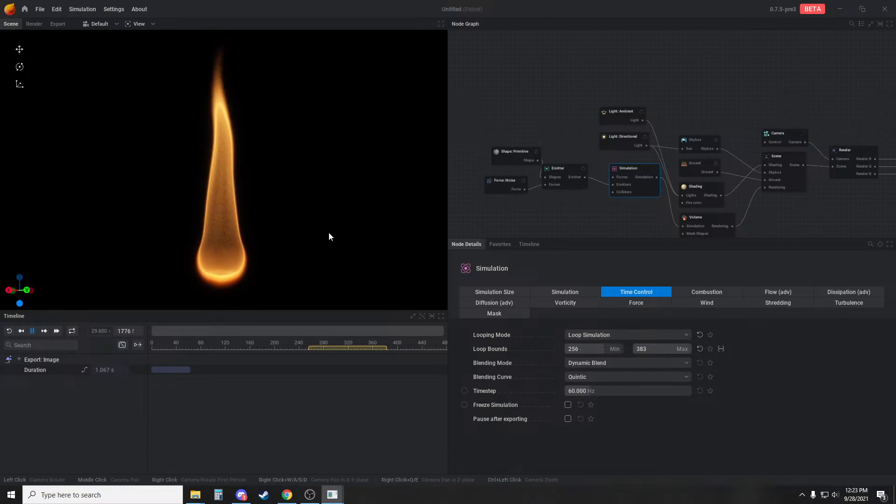
Increase the radius of the emitter's sphere shape to 3.333 m
click(558, 171)
middle_drag(540, 207, 578, 189)
click(558, 142)
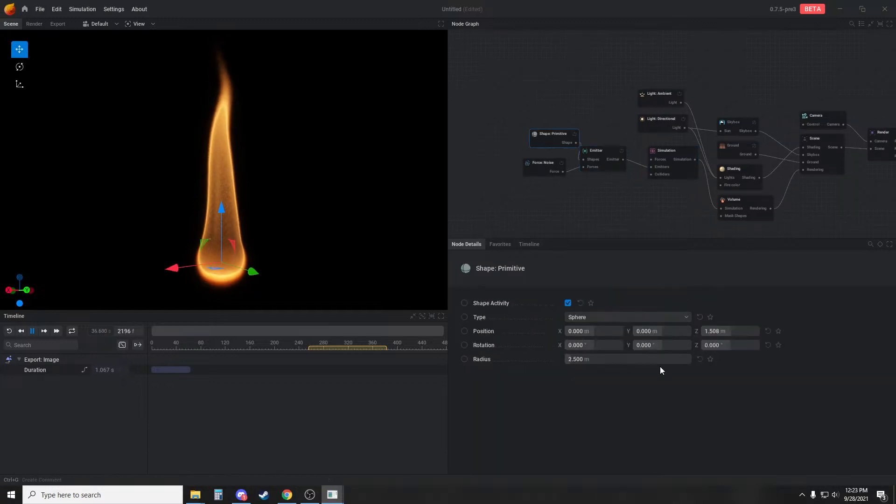
drag(658, 360, 688, 360)
Set the emitter's fuel emission to No Emission, its temperature rate to 5233.333 K and its smoke rate to 300 %/s
click(603, 156)
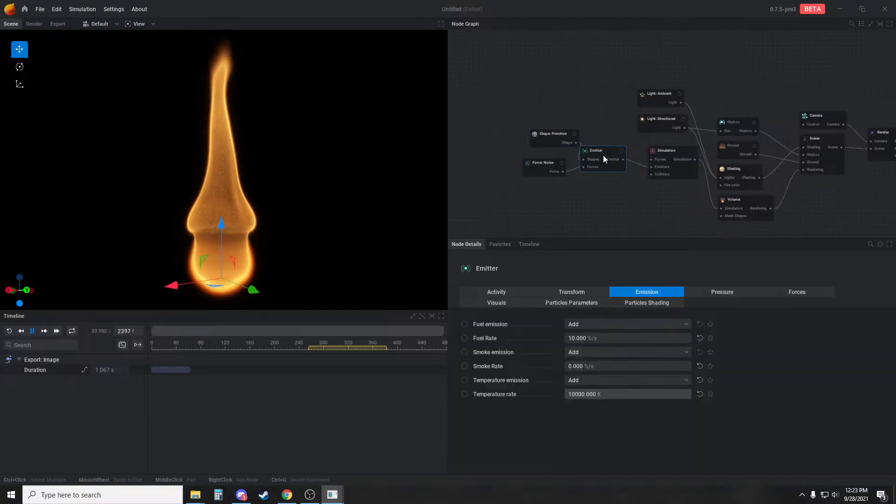
click(595, 325)
click(593, 336)
drag(606, 379, 571, 379)
click(602, 353)
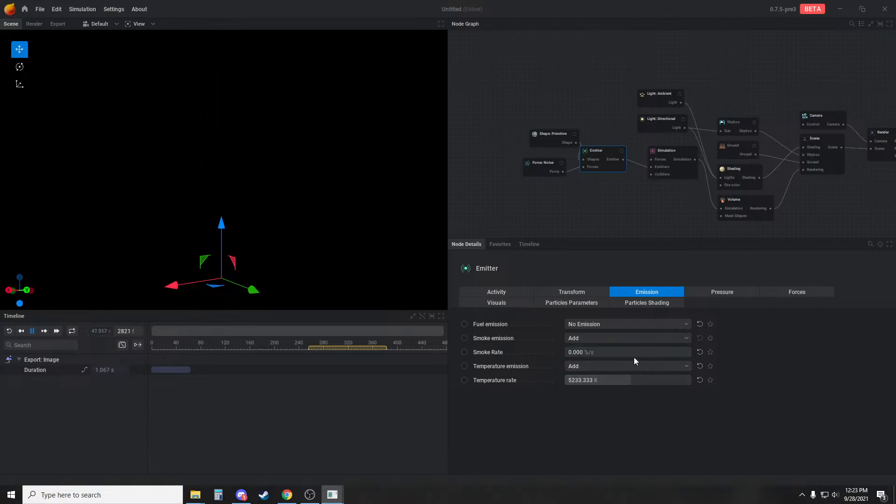
drag(634, 353, 648, 353)
drag(299, 201, 295, 238)
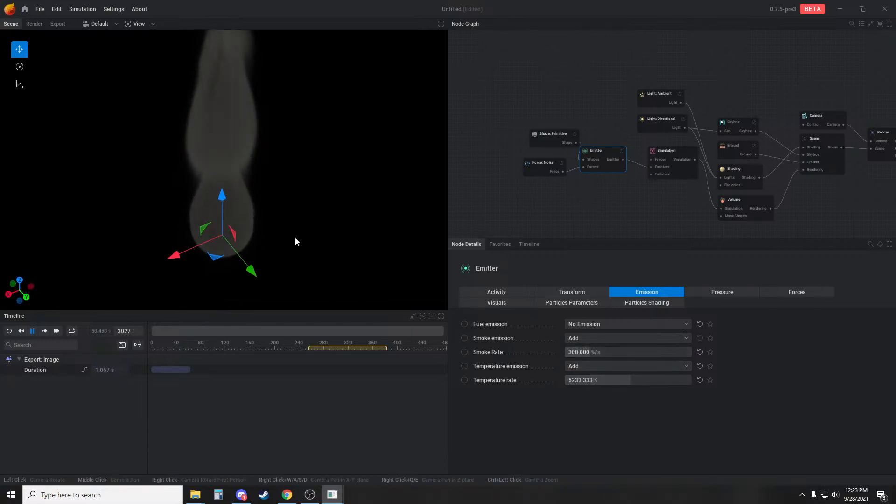
Raise the emitter's sphere shape to a Z position of 7.491 m
click(668, 150)
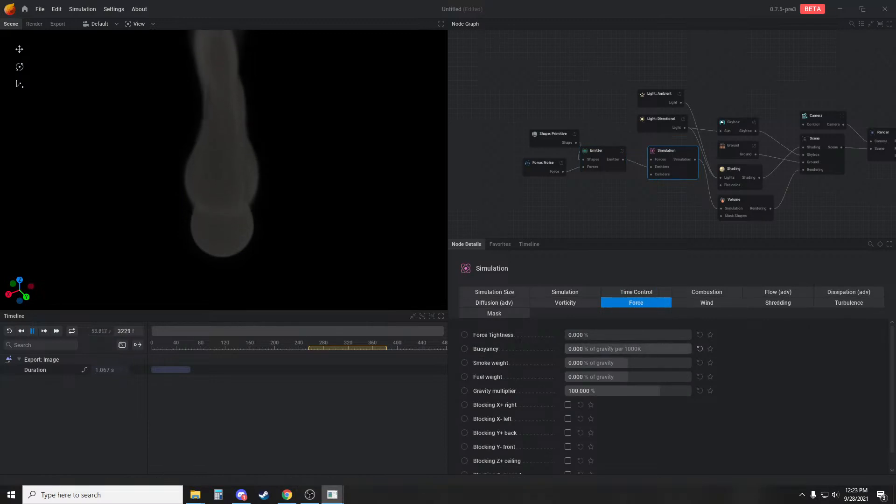
click(700, 349)
click(546, 140)
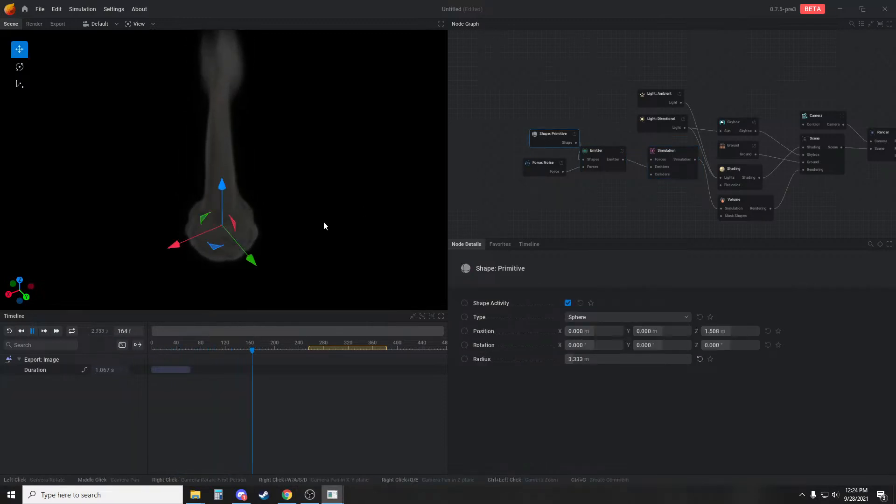
drag(211, 181, 213, 161)
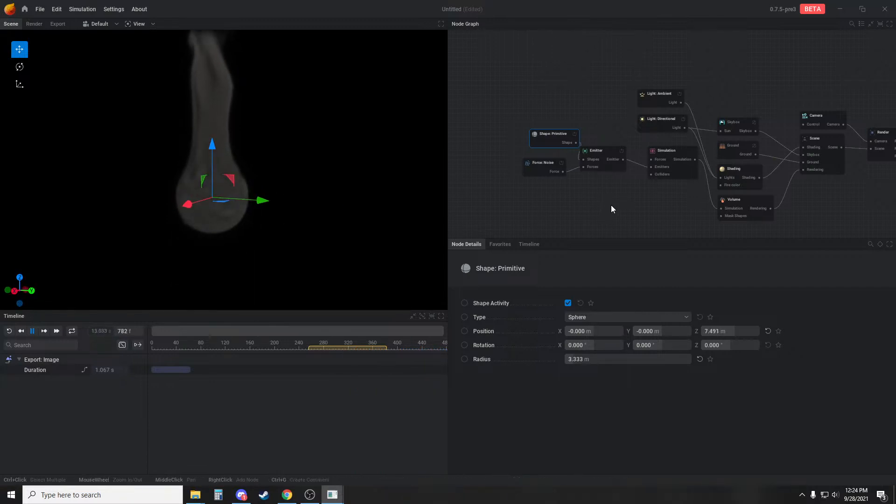
Set the noise force's amplitude to 3.8 and restart the simulation to inspect the smoke from several angles
scroll(613, 205, down, 2)
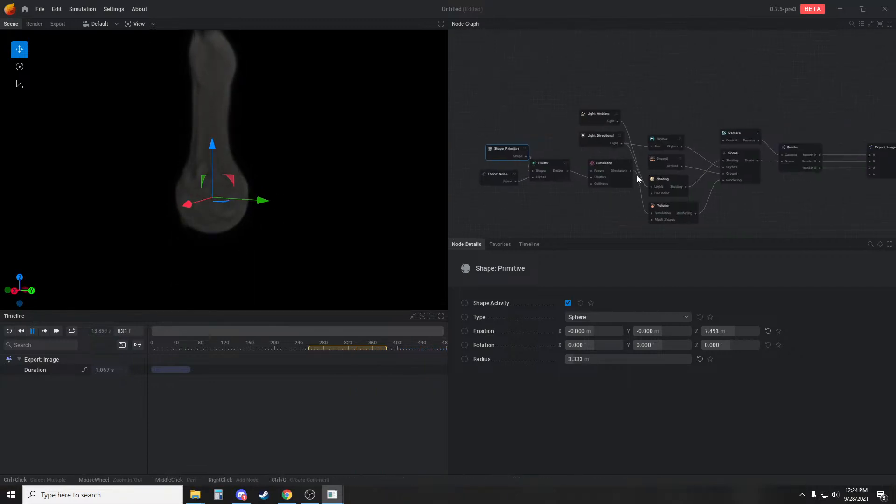
click(499, 176)
drag(566, 415, 613, 415)
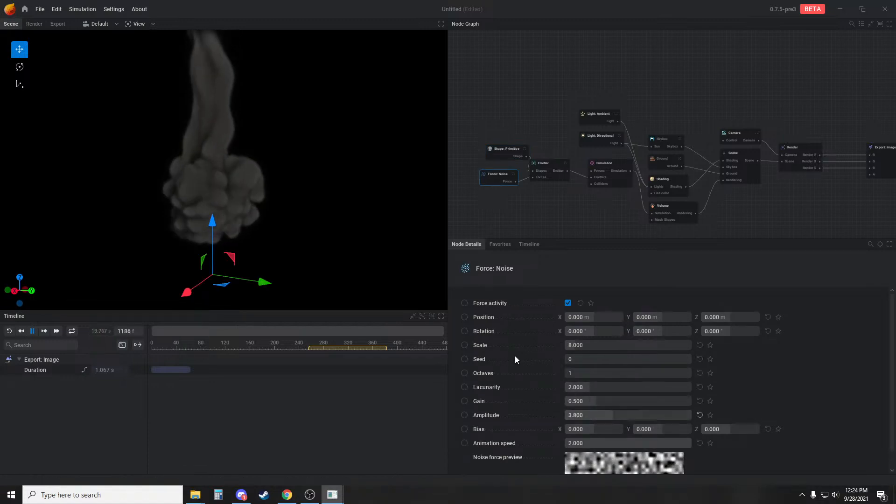
drag(303, 214, 316, 249)
key(r)
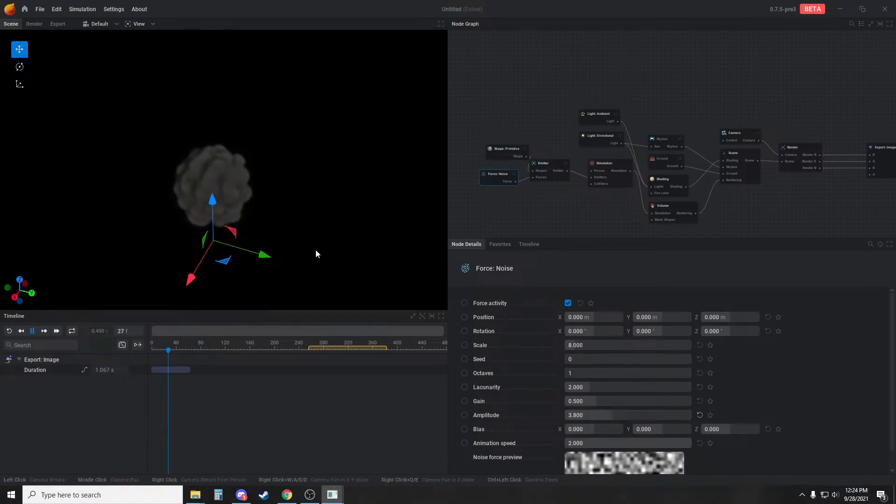
drag(312, 205, 334, 225)
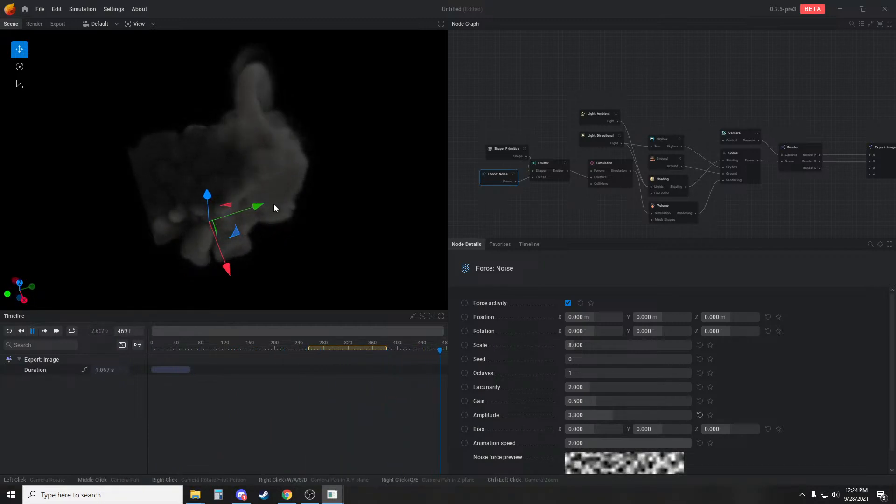
scroll(258, 181, up, 3)
drag(259, 181, 270, 202)
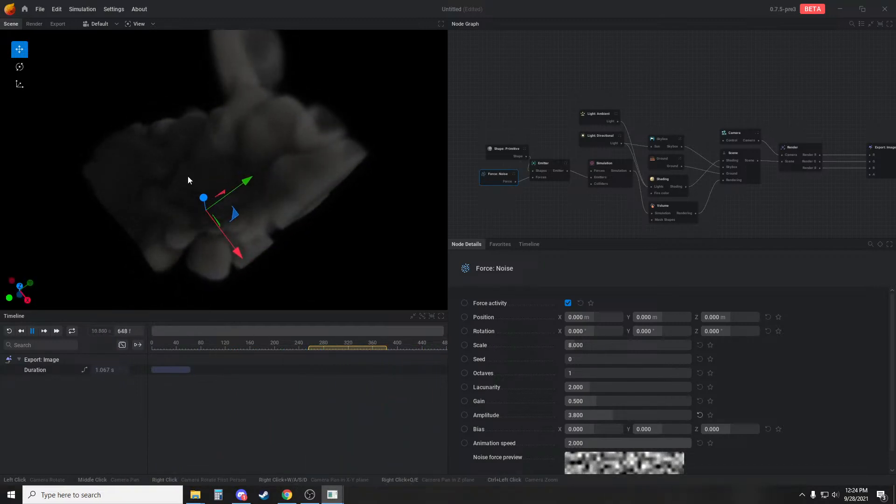
Increase the simulation's multiplicative smoke dissipation to 84.833 %/s and restart the simulation
click(606, 169)
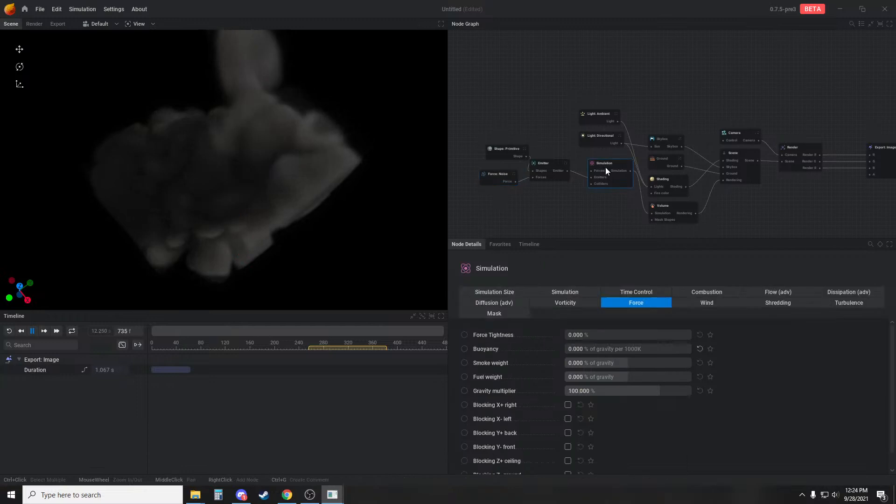
click(566, 293)
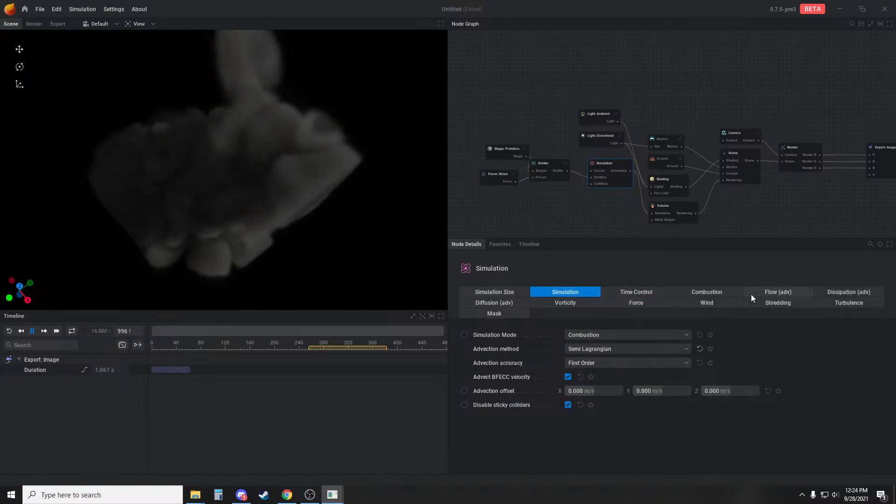
click(706, 293)
click(829, 293)
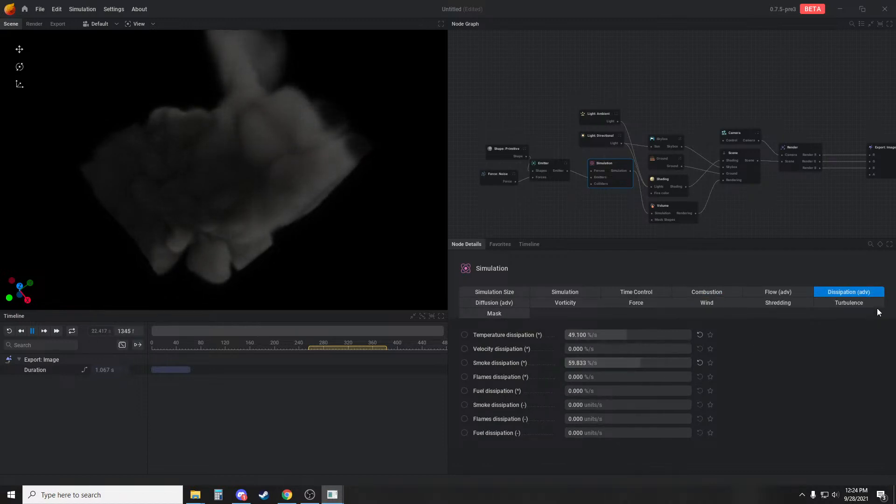
drag(613, 363, 682, 364)
key(r)
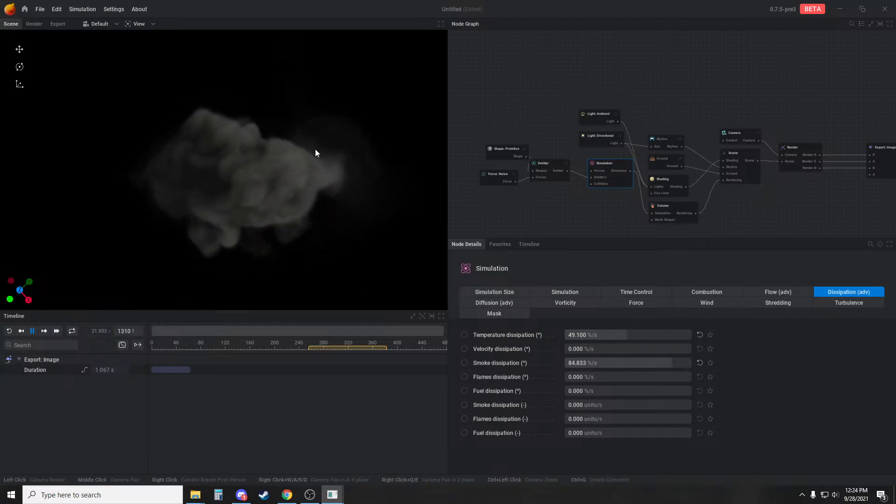
Pause the simulation at frame 267 near the loop's start, resume playback, and examine the looping smoke
click(315, 362)
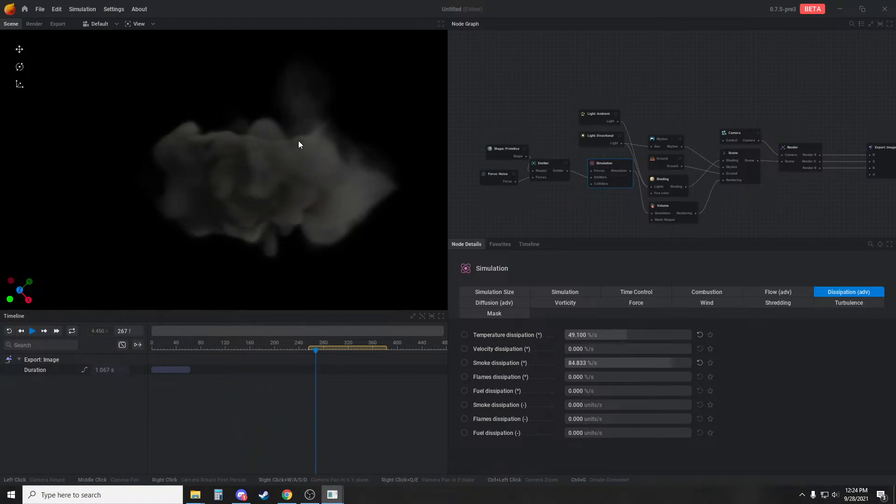
key(space)
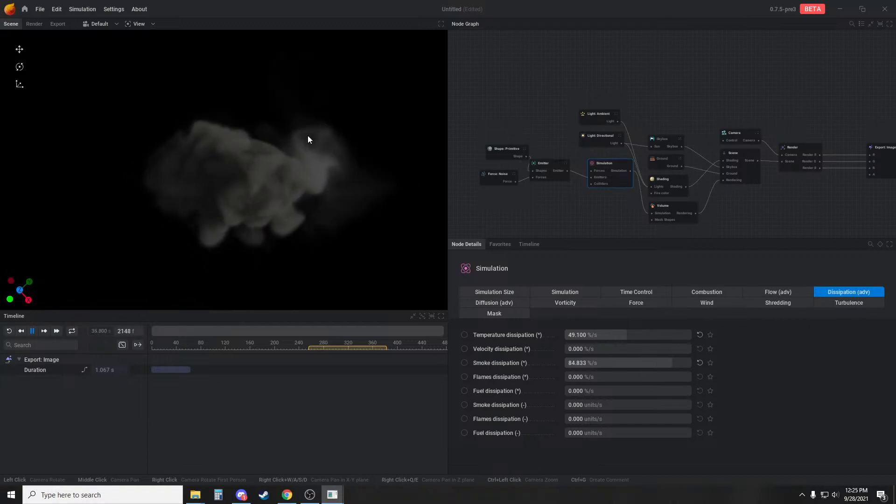
drag(323, 170, 251, 218)
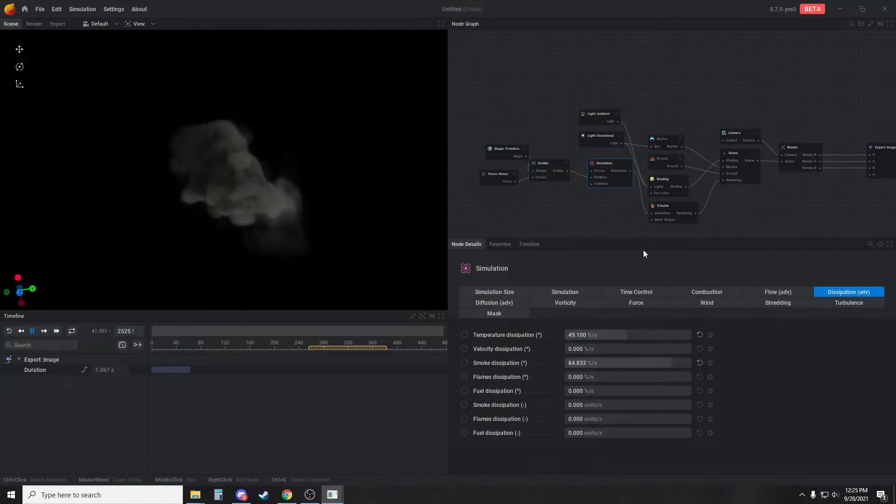
Try the Linear and Smoothstep blending curves for the loop, and settle on Quadratic
click(650, 293)
click(605, 378)
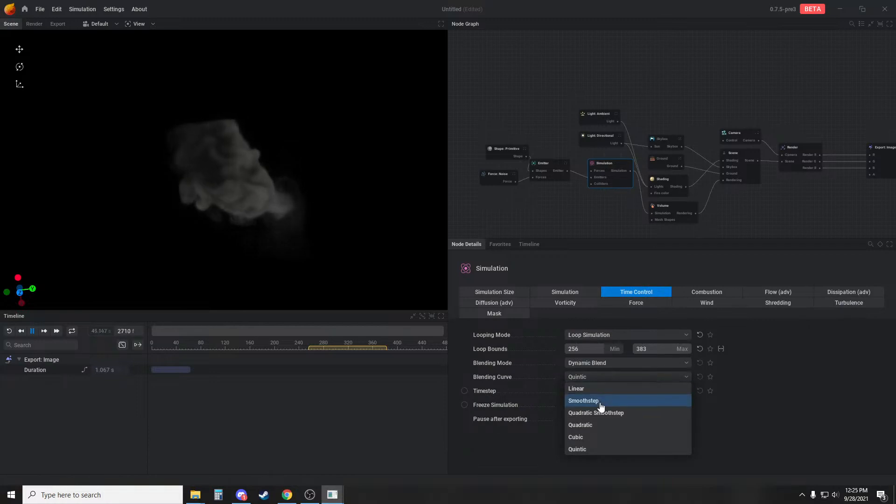
click(596, 393)
click(600, 377)
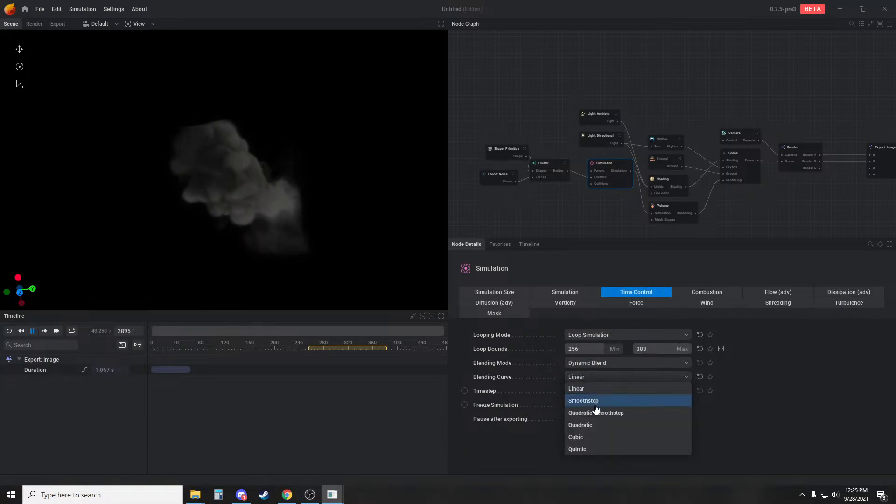
click(592, 401)
click(597, 377)
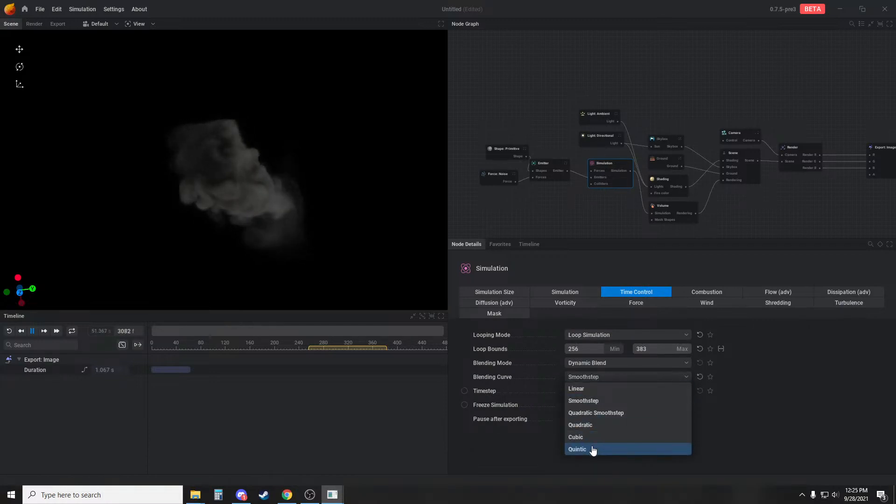
click(590, 426)
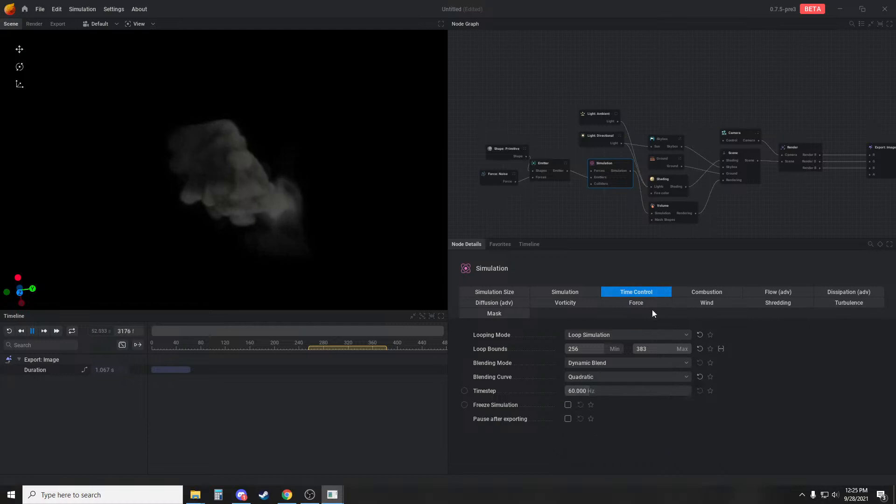
Change the loop's blending mode to Static Blend and inspect the looping smoke up close
click(621, 365)
click(611, 400)
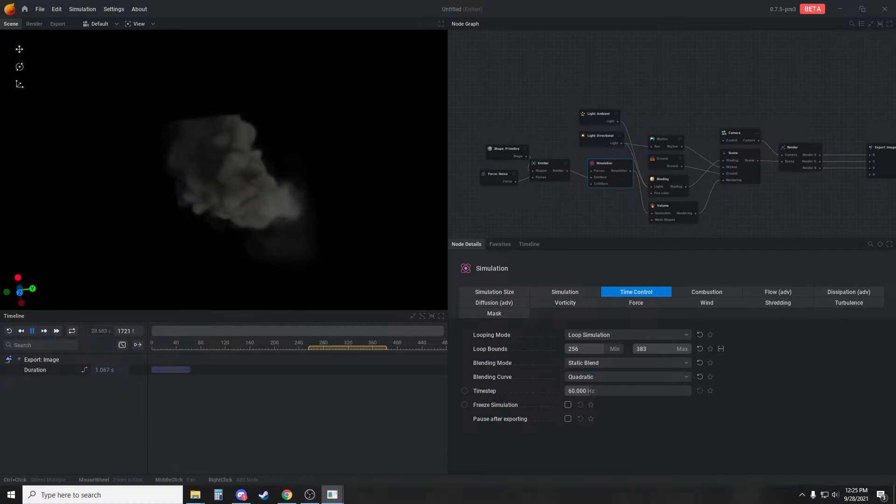
scroll(314, 199, up, 3)
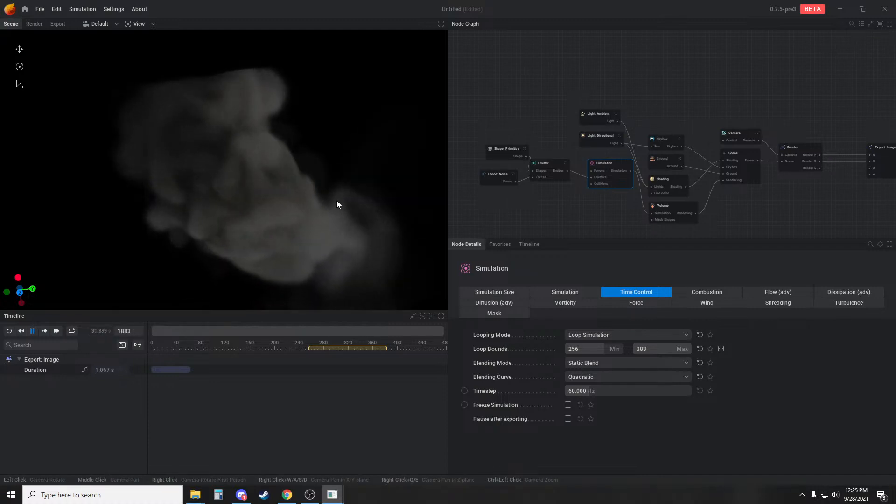
drag(337, 201, 332, 179)
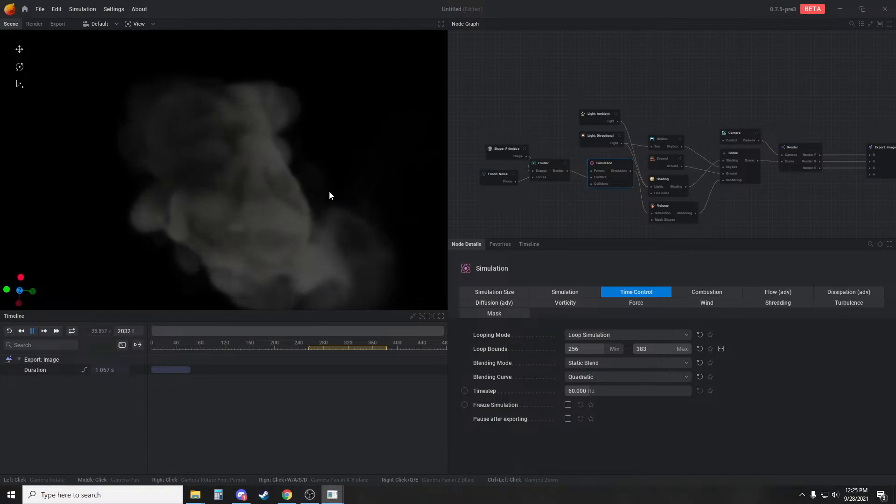